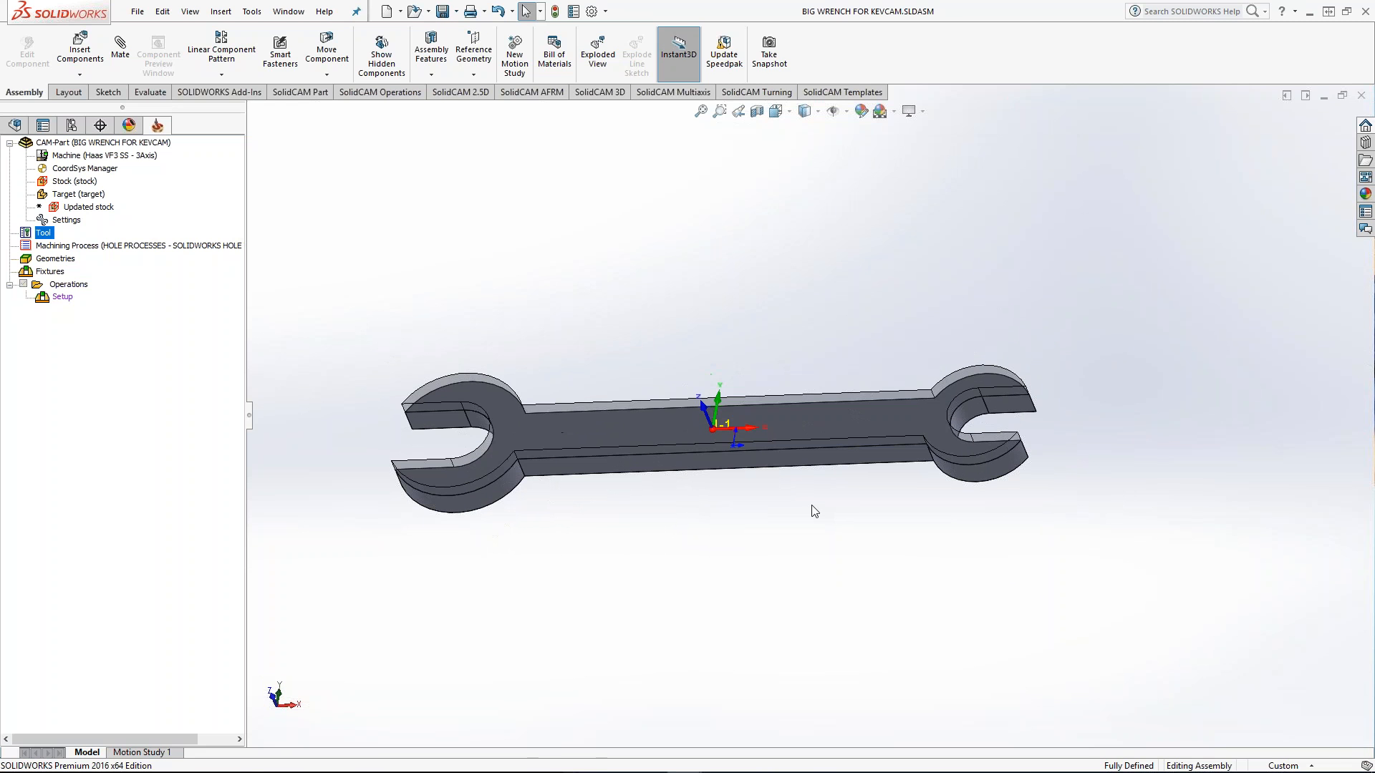
- Review the CAM-Part's milling part data, including machine, coordinate system, stock and target definitions, and return to the operation tree
double_click(93, 146)
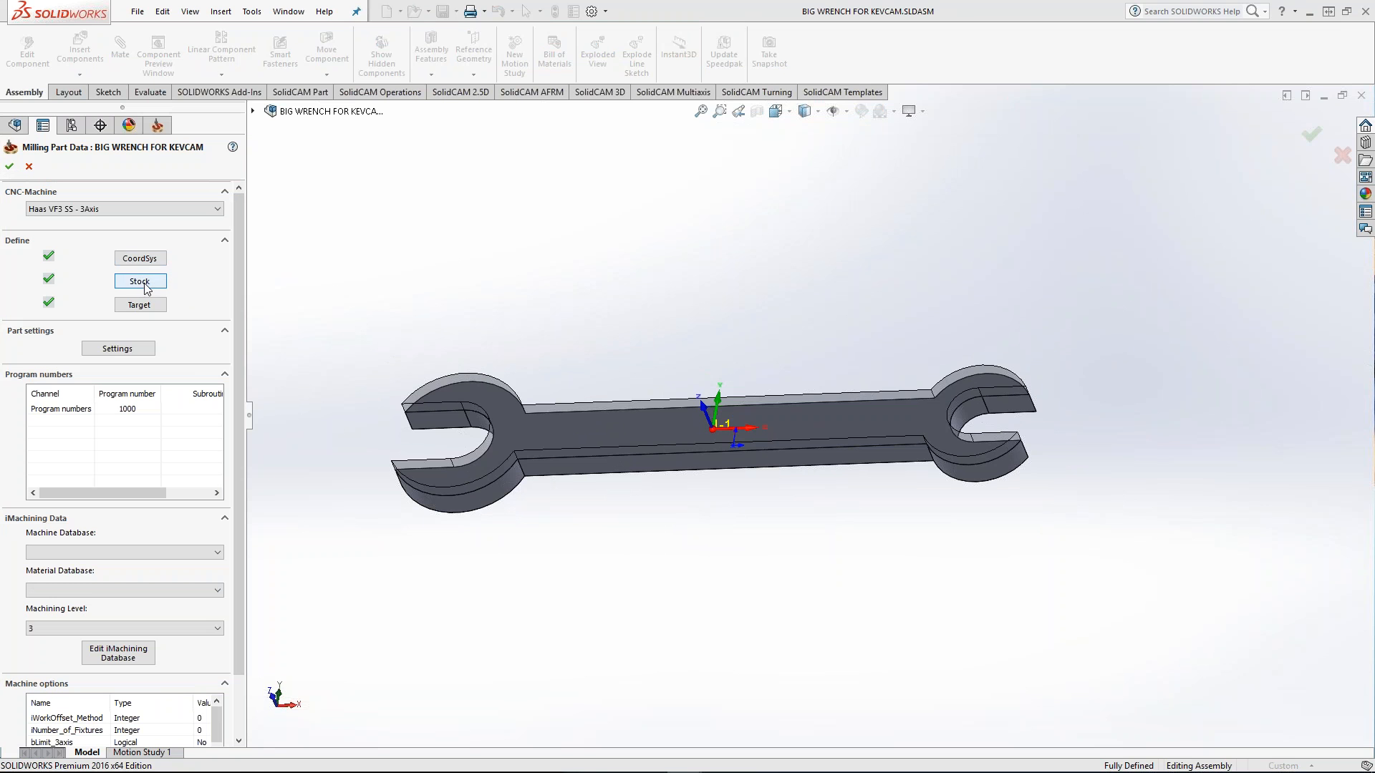
middle_drag(600, 510, 640, 416)
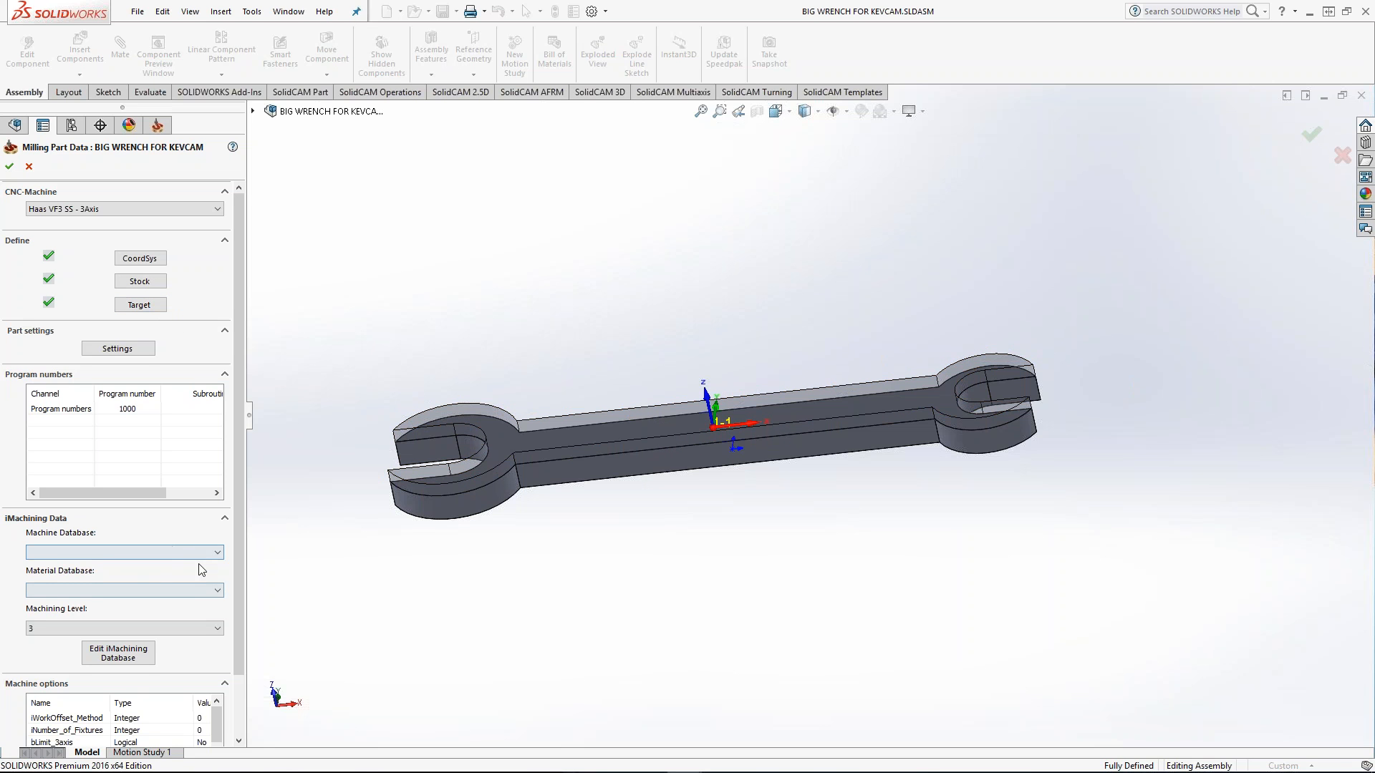
click(9, 168)
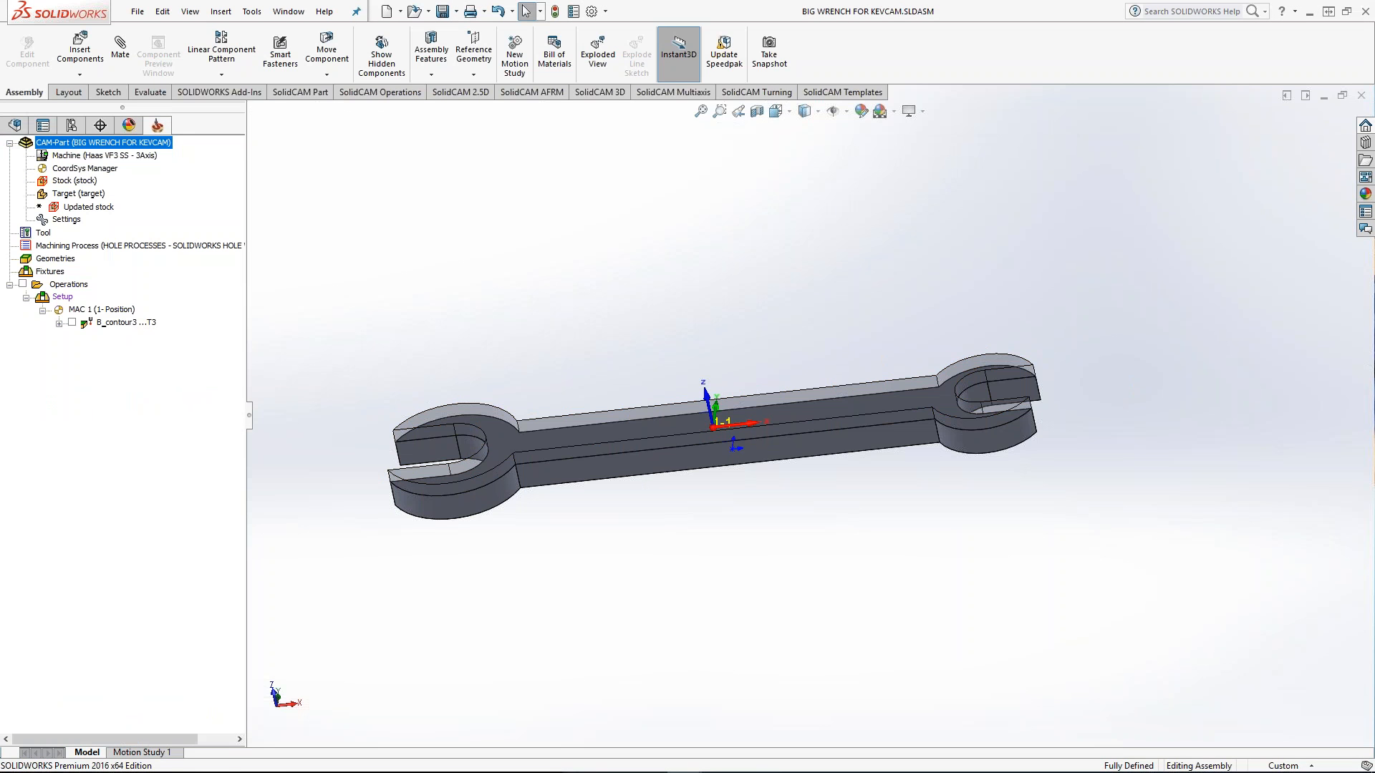
- Widen the CAM tree and delete the existing contour3 operation under MAC 1 (1- Position)
drag(247, 414, 335, 417)
right_click(126, 324)
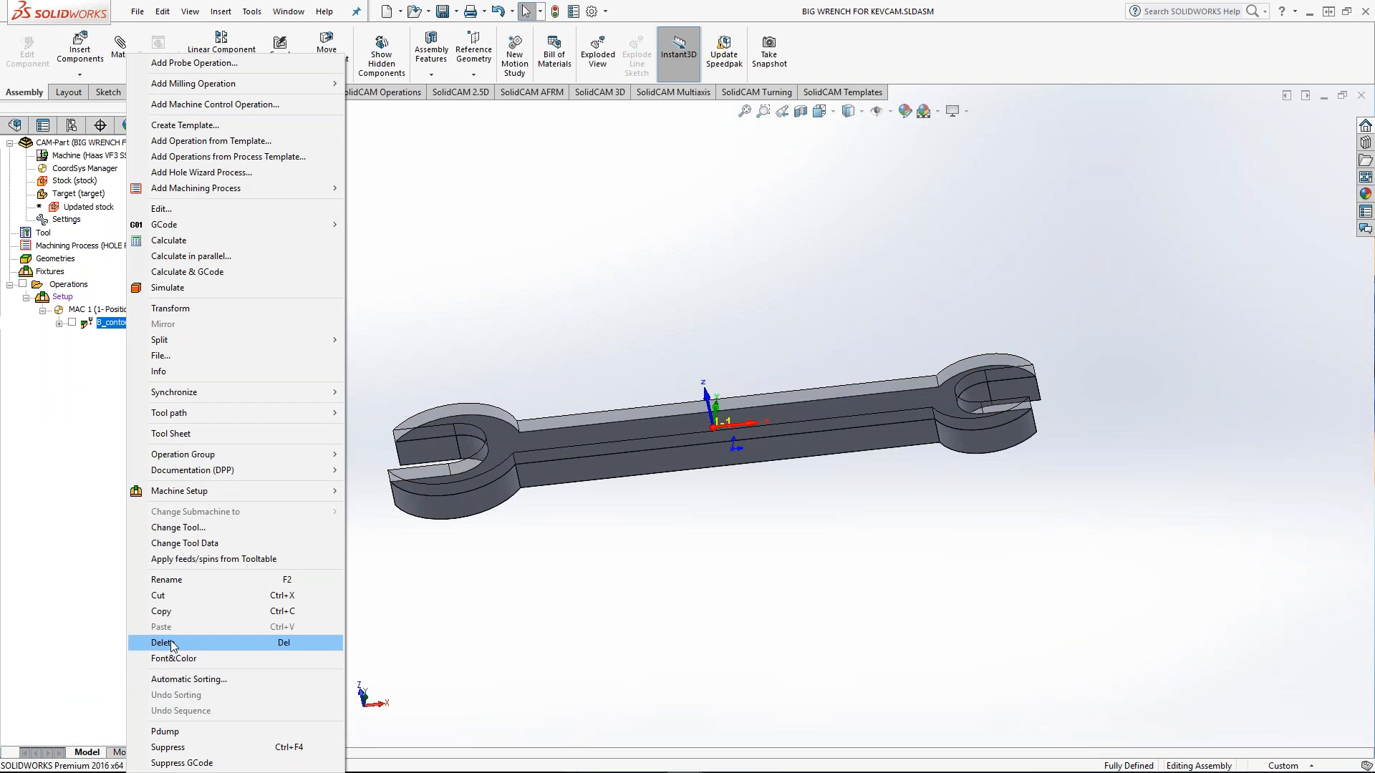
click(612, 598)
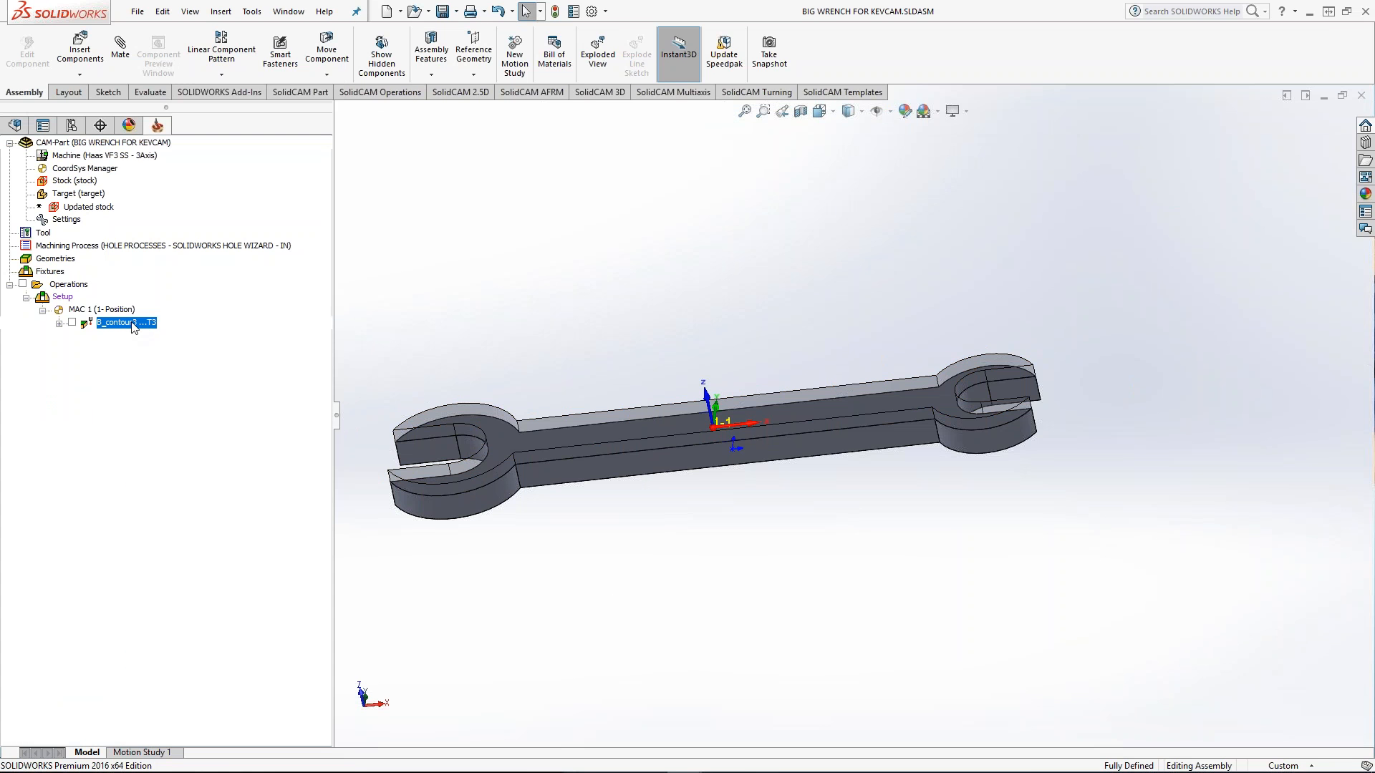
right_click(133, 327)
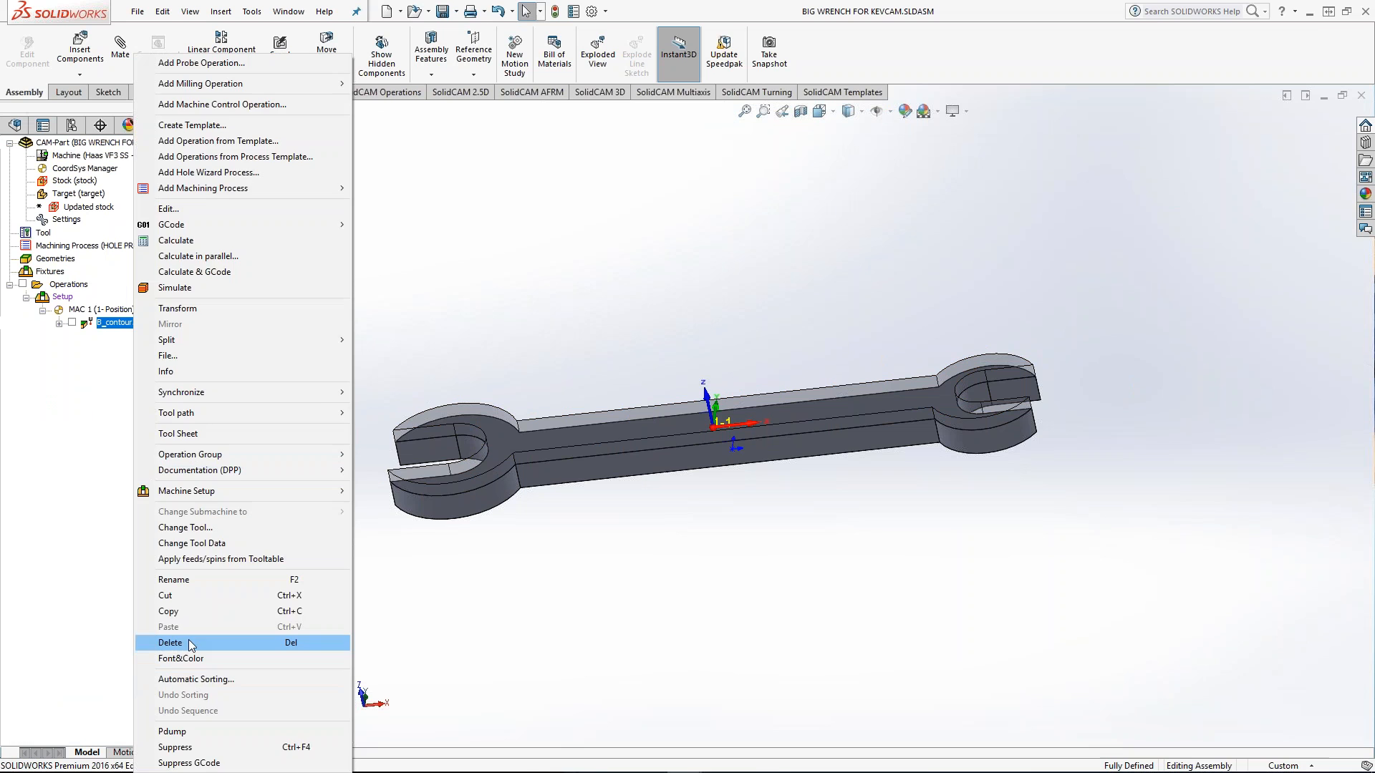
click(214, 643)
click(343, 470)
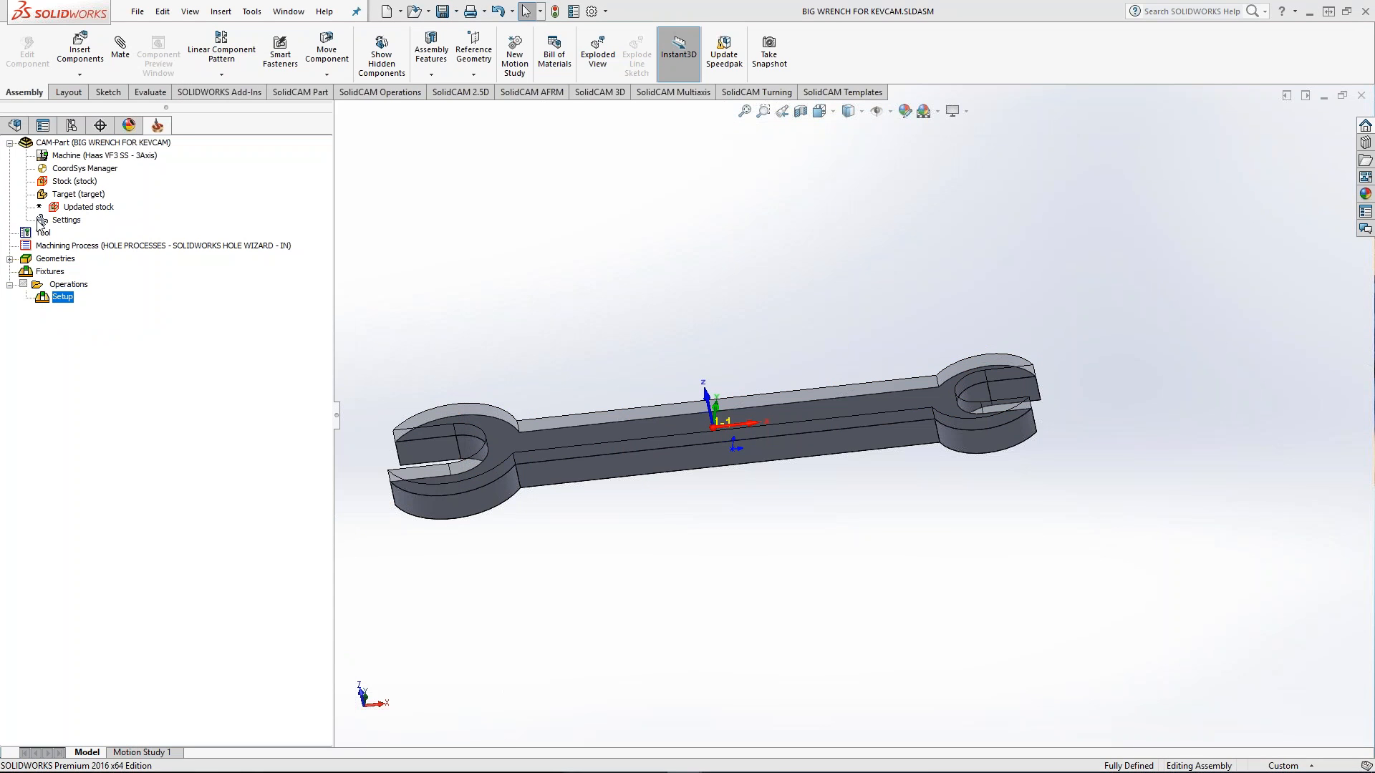
- Delete the probe, tool 3, from the Part Tool Table and save the table on closing
double_click(50, 236)
right_click(291, 353)
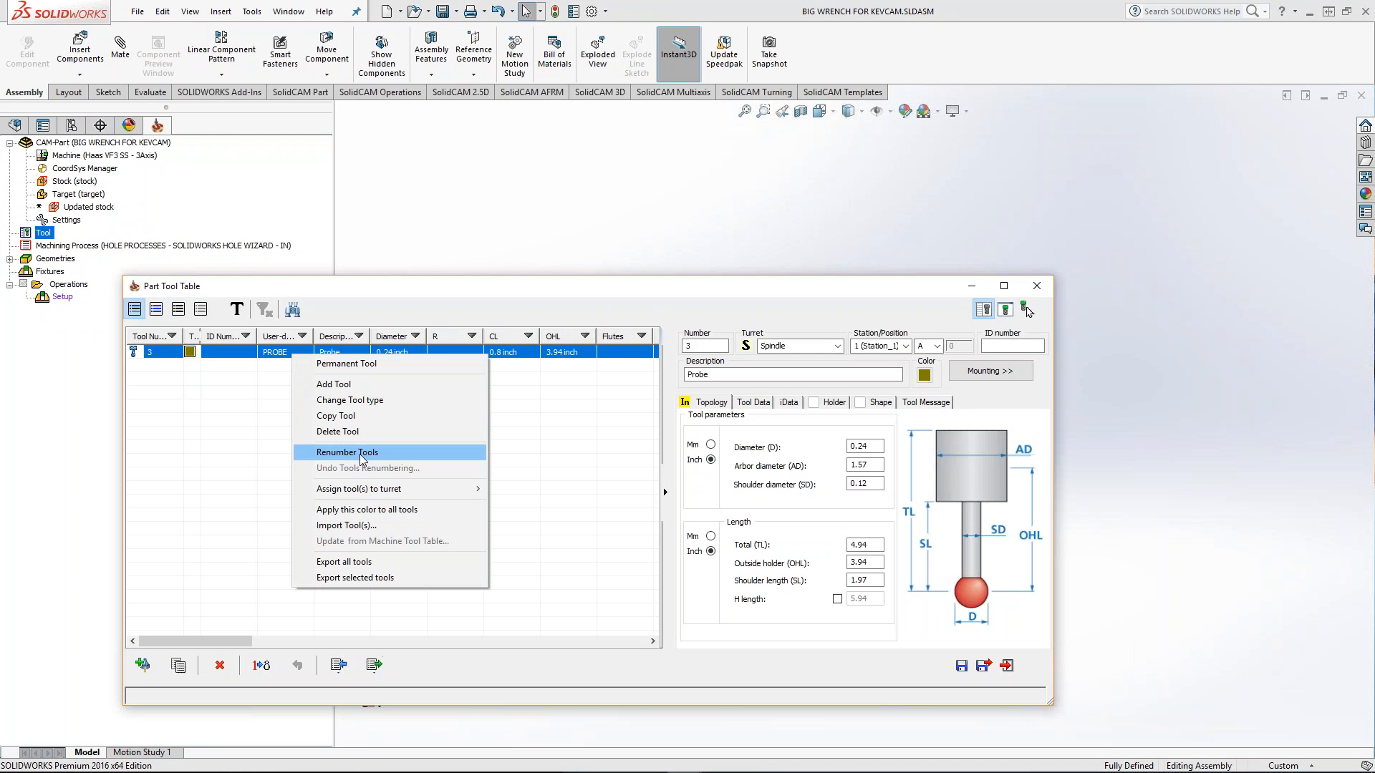
click(348, 432)
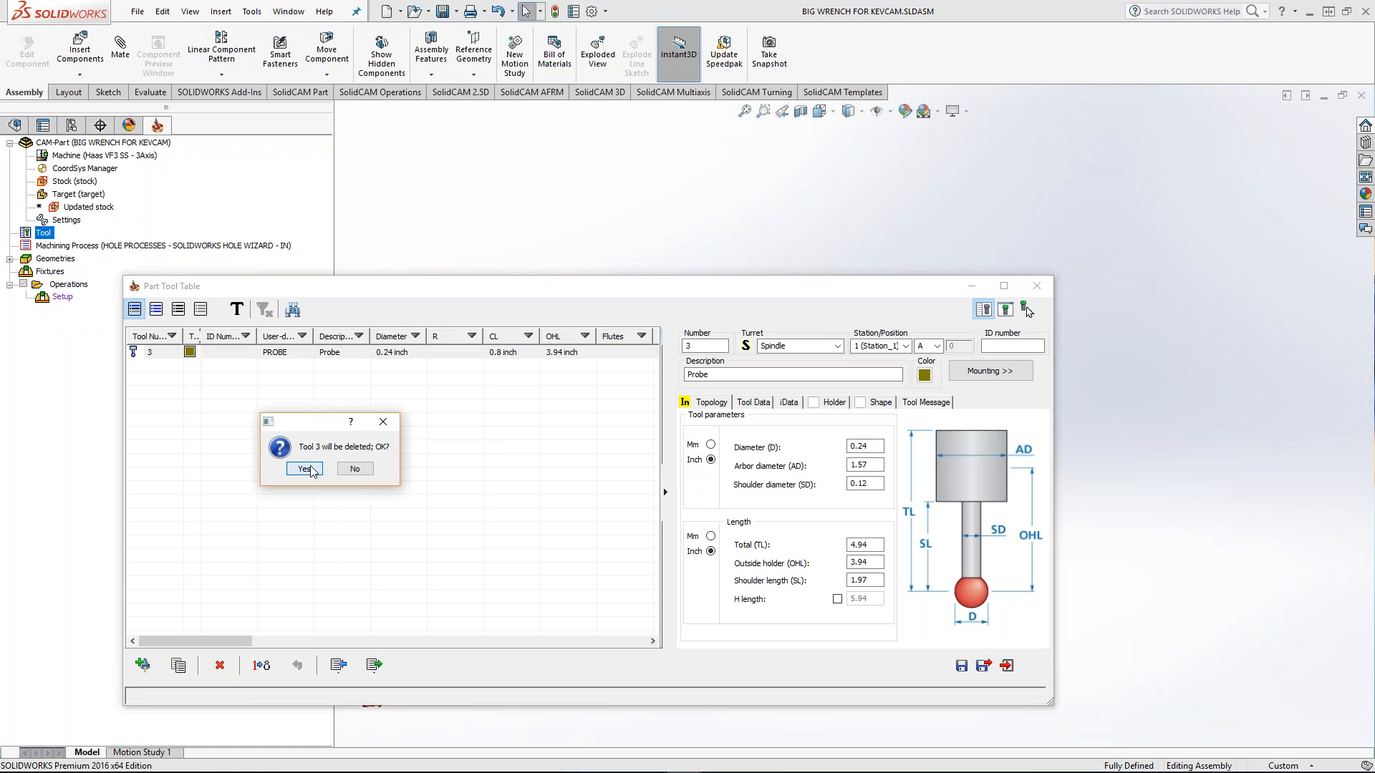
click(303, 469)
drag(869, 287, 750, 262)
click(916, 261)
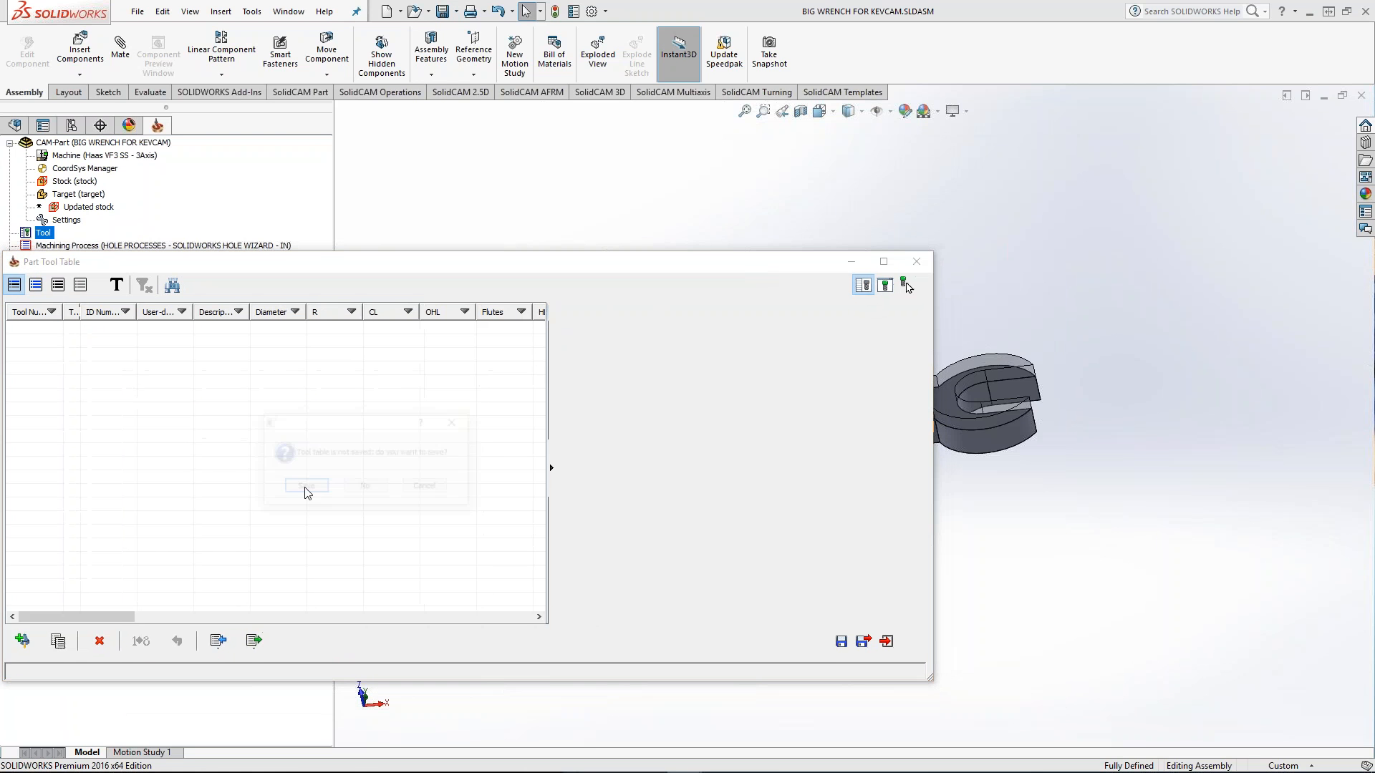
click(304, 487)
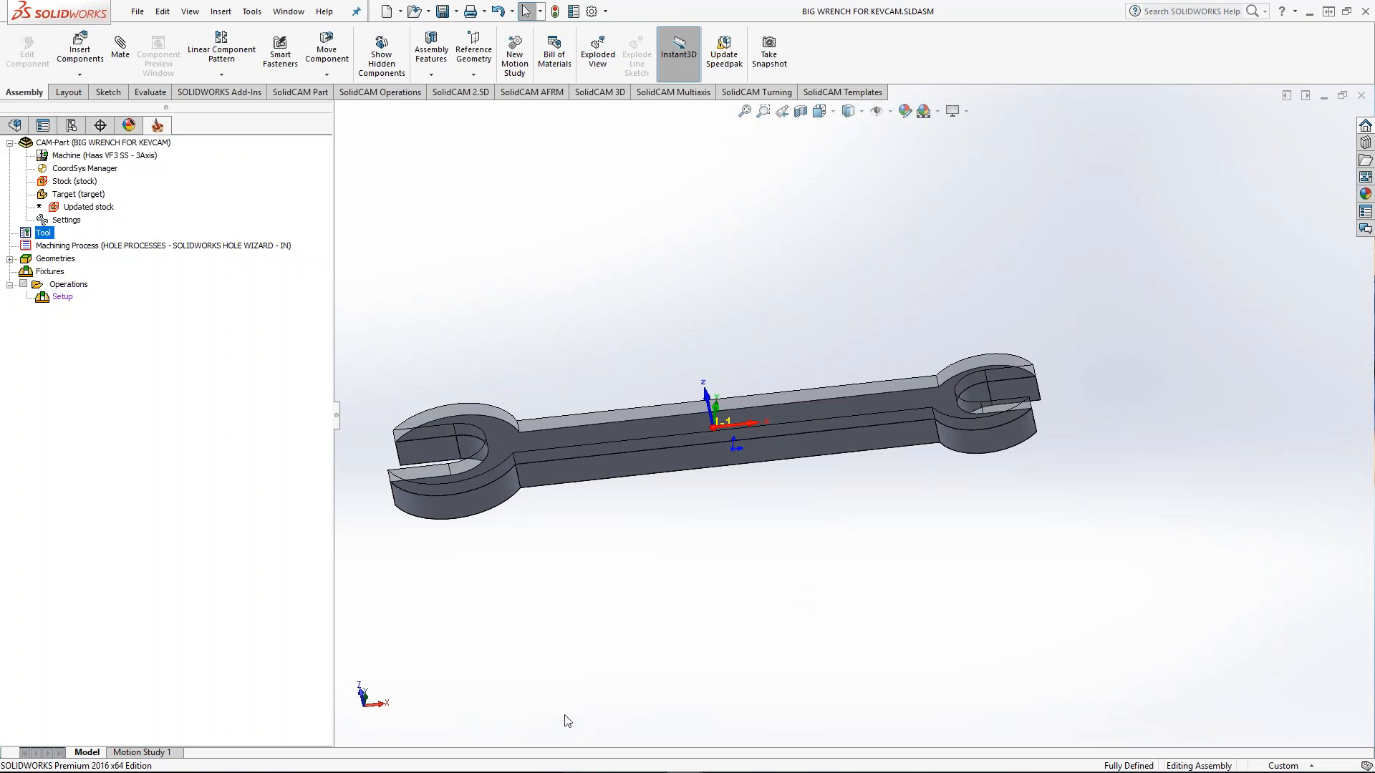
- Switch to the already open SolidCAM Milling Help window, look over its Geometry page and close it
middle_drag(904, 411, 904, 418)
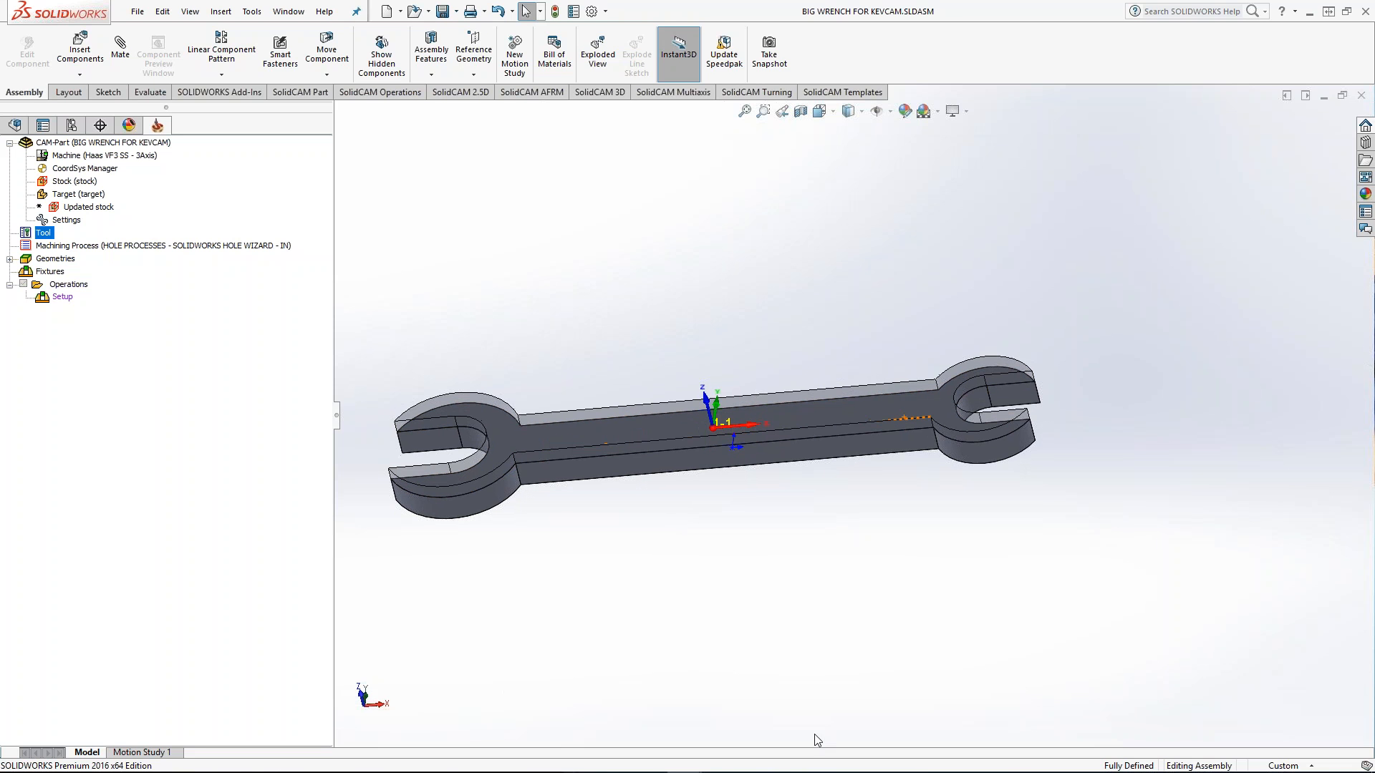
mouse_move(802, 772)
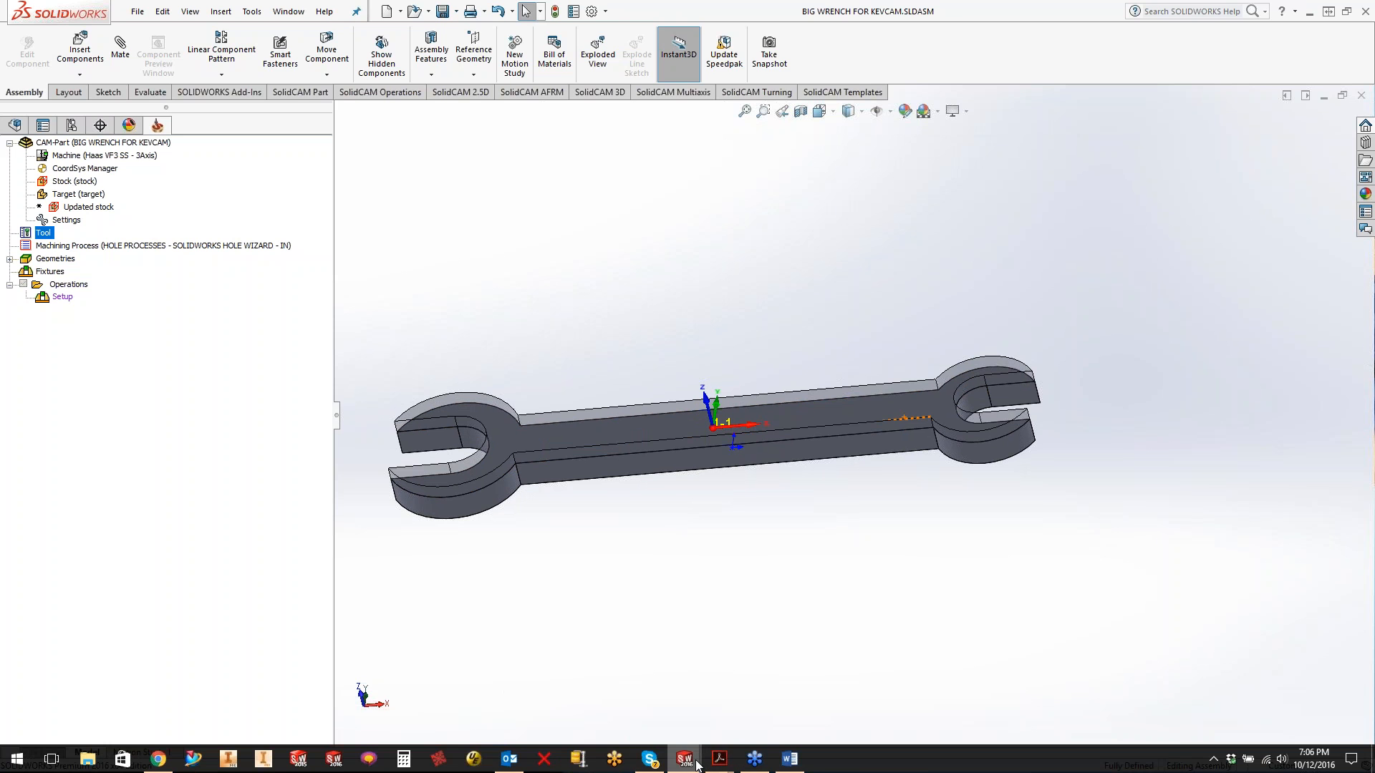
mouse_move(696, 764)
click(761, 716)
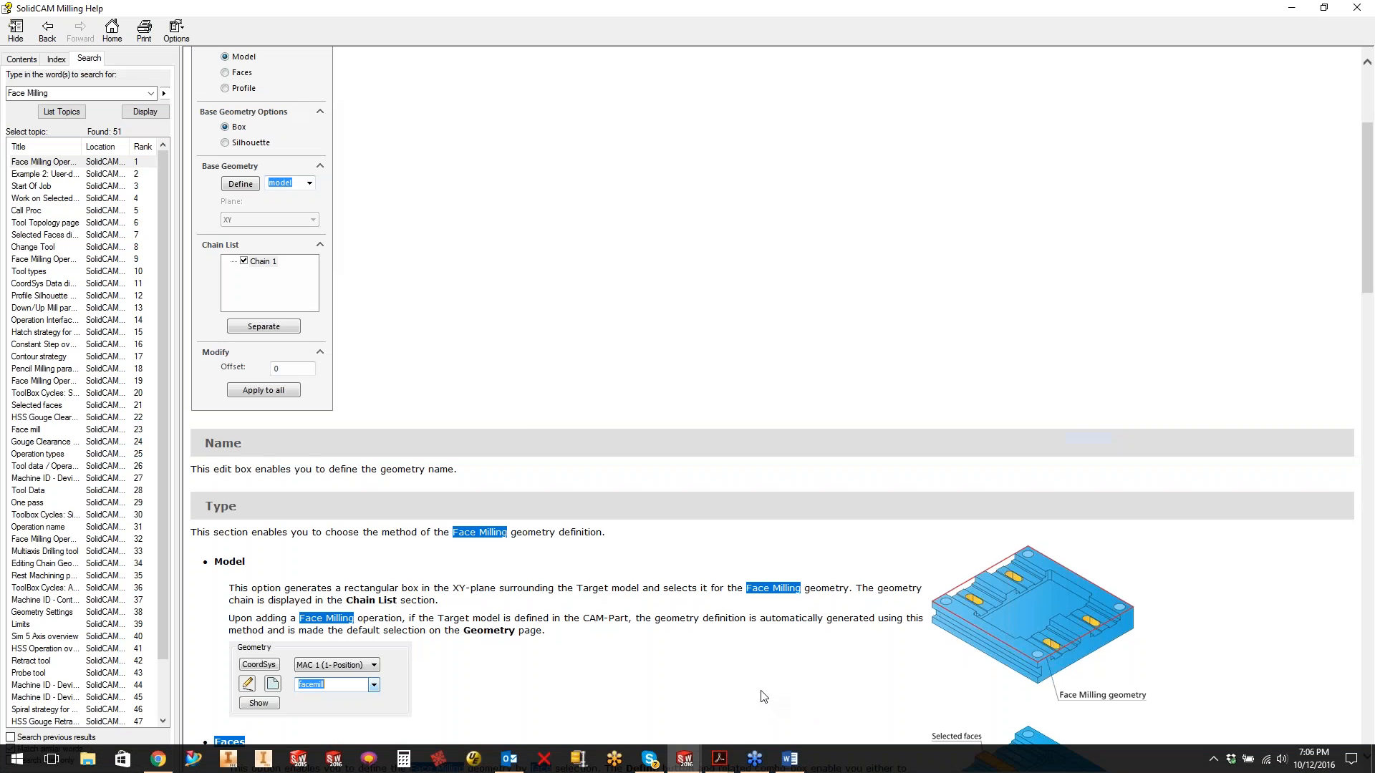
scroll(390, 553, up, 3)
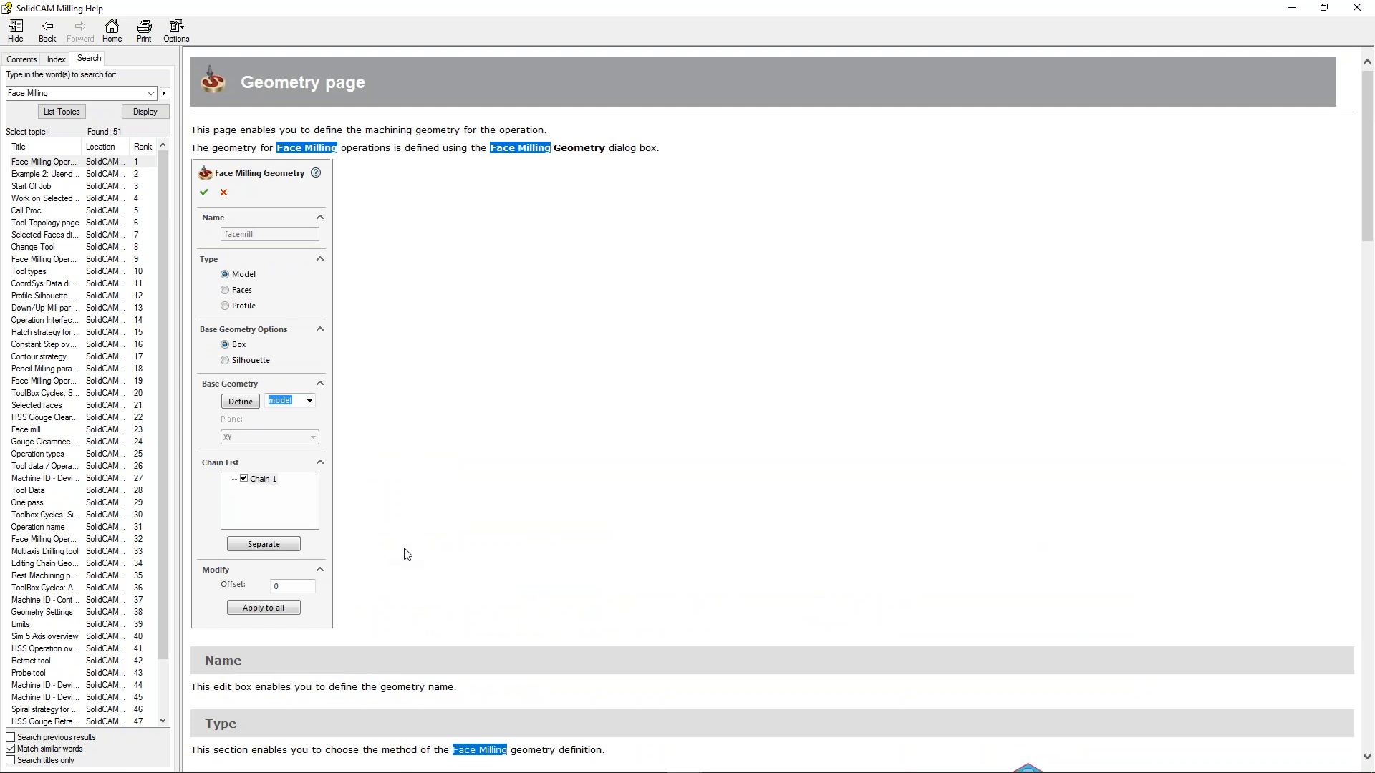
drag(947, 9, 336, 129)
click(750, 120)
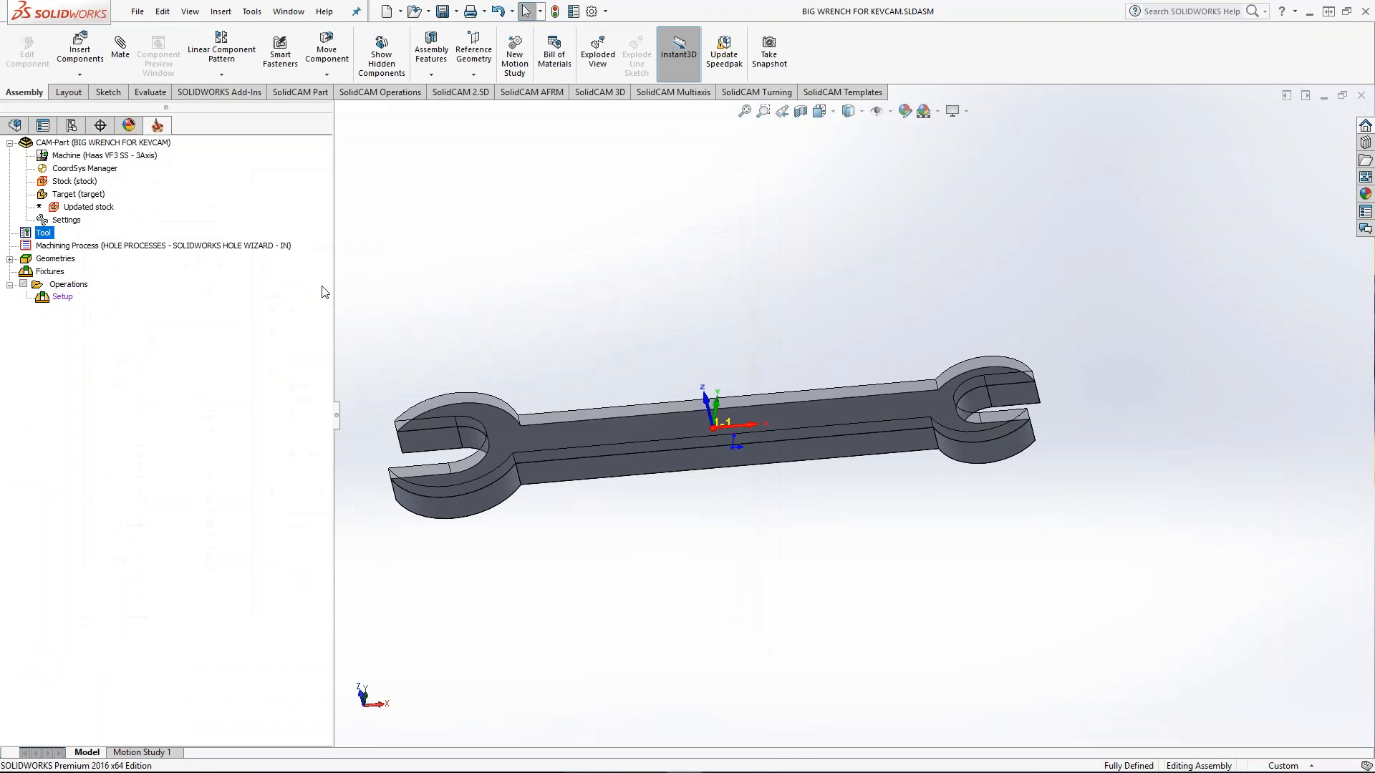
- Open the SolidCAM Milling help, search for "face Milling" and display the first Face Milling Operation topic
click(324, 11)
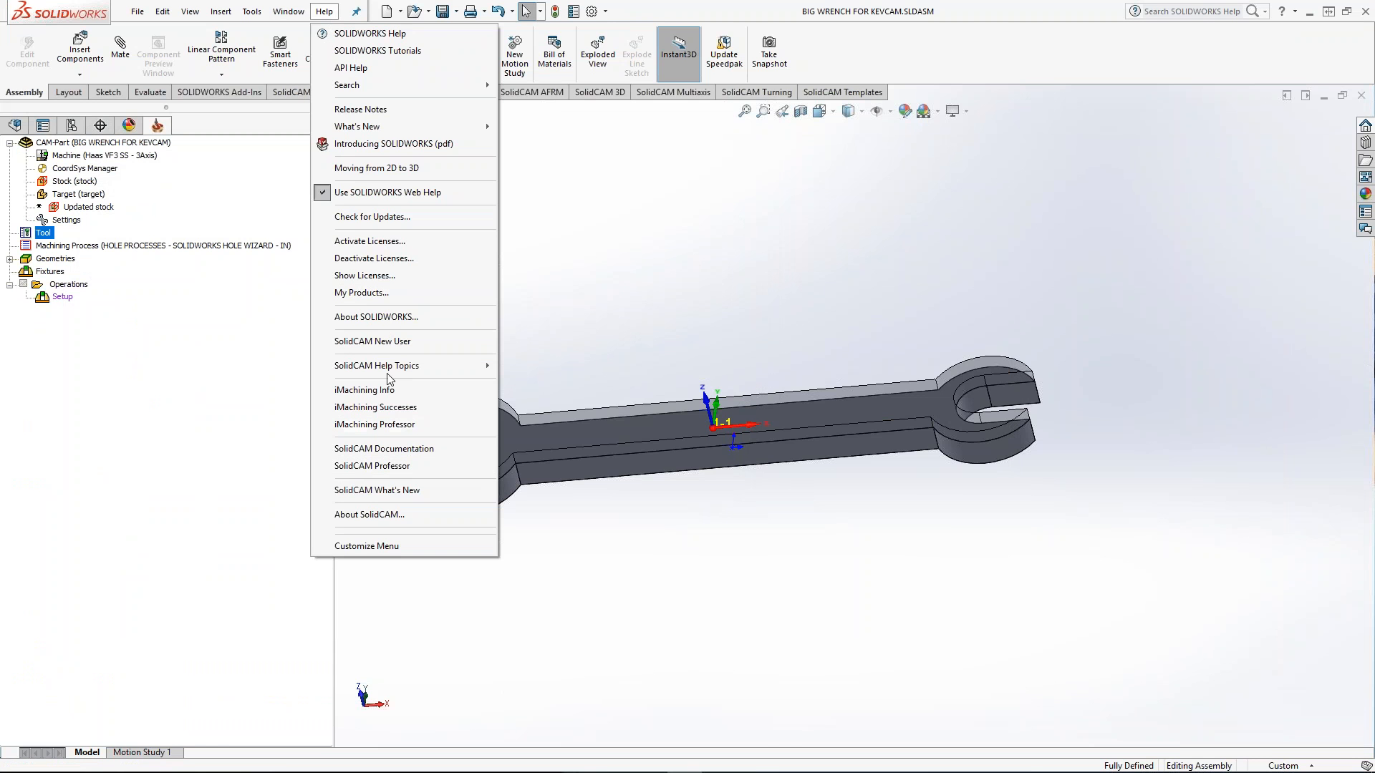
mouse_move(406, 367)
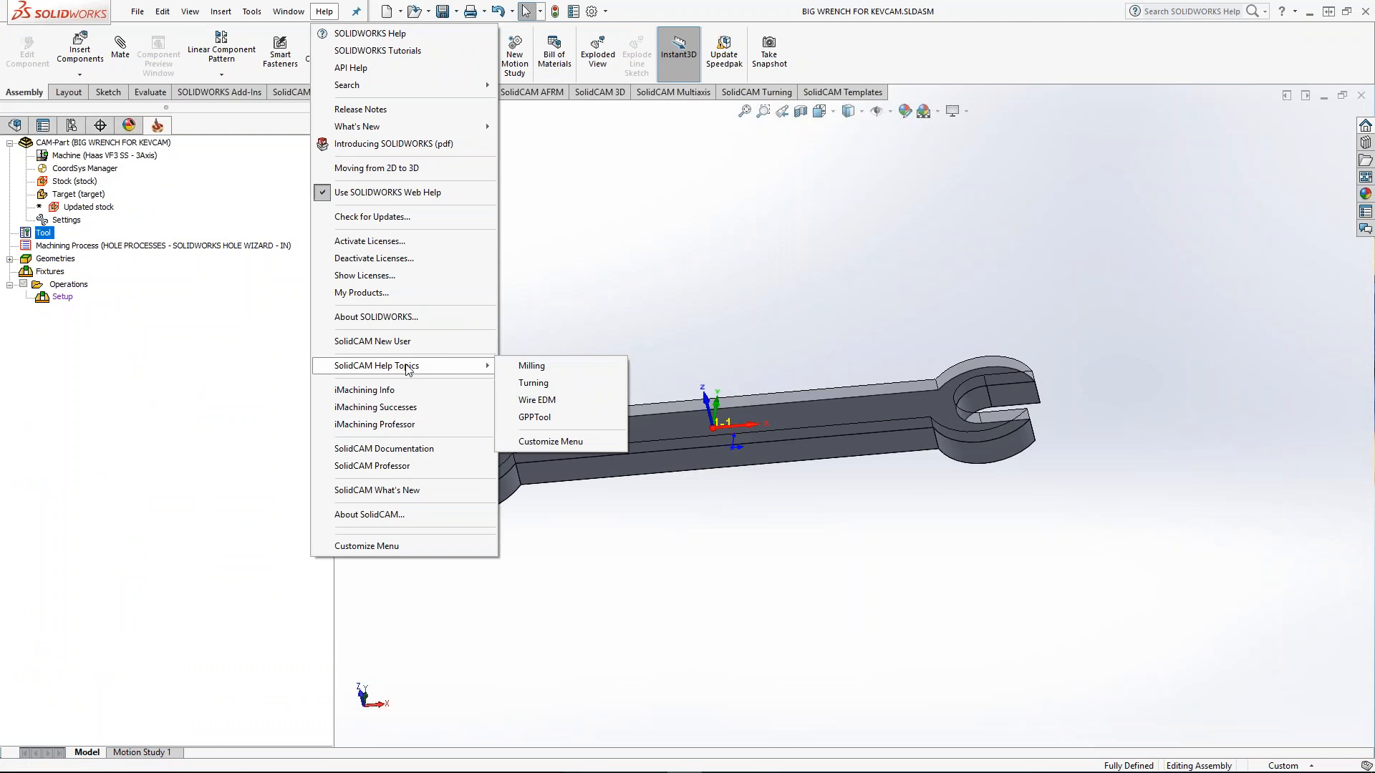
click(556, 373)
drag(97, 102, 17, 102)
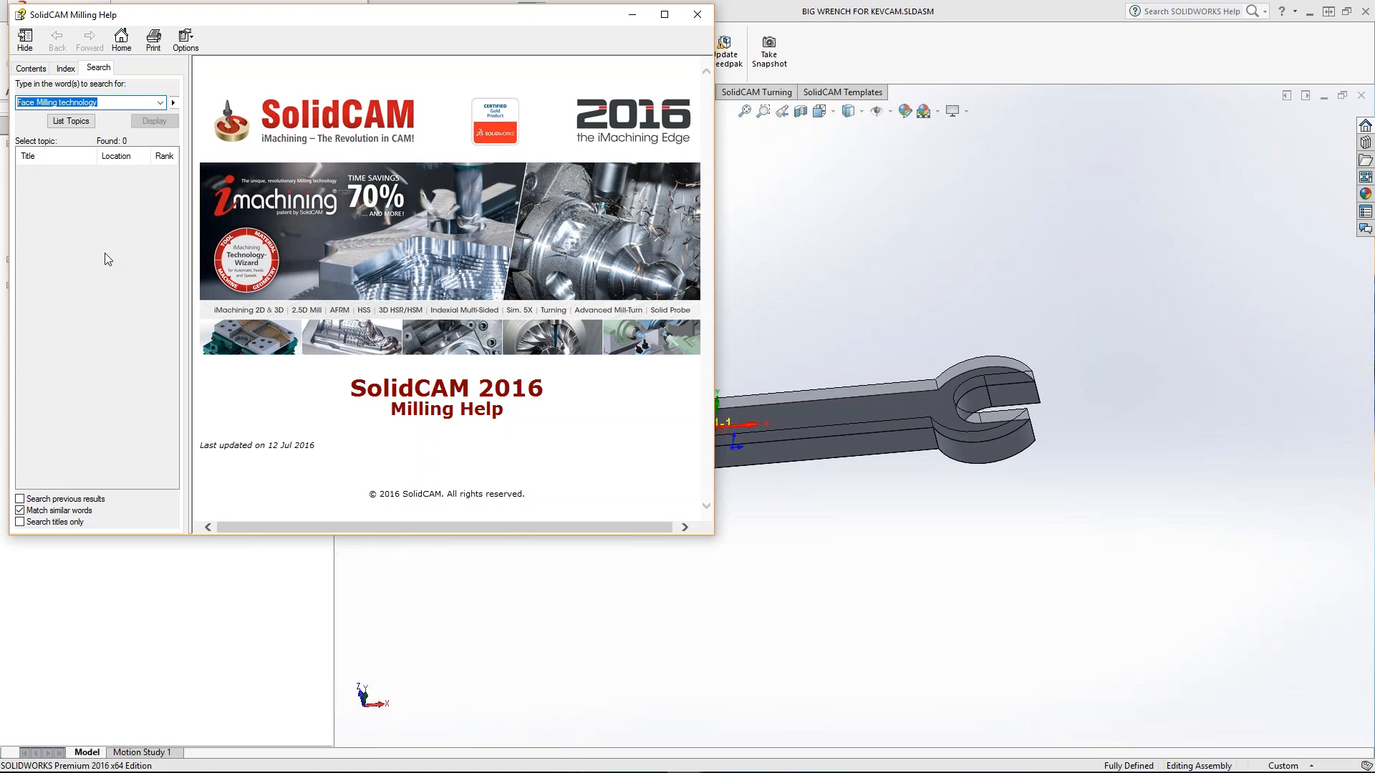
text(face Milling)
click(71, 122)
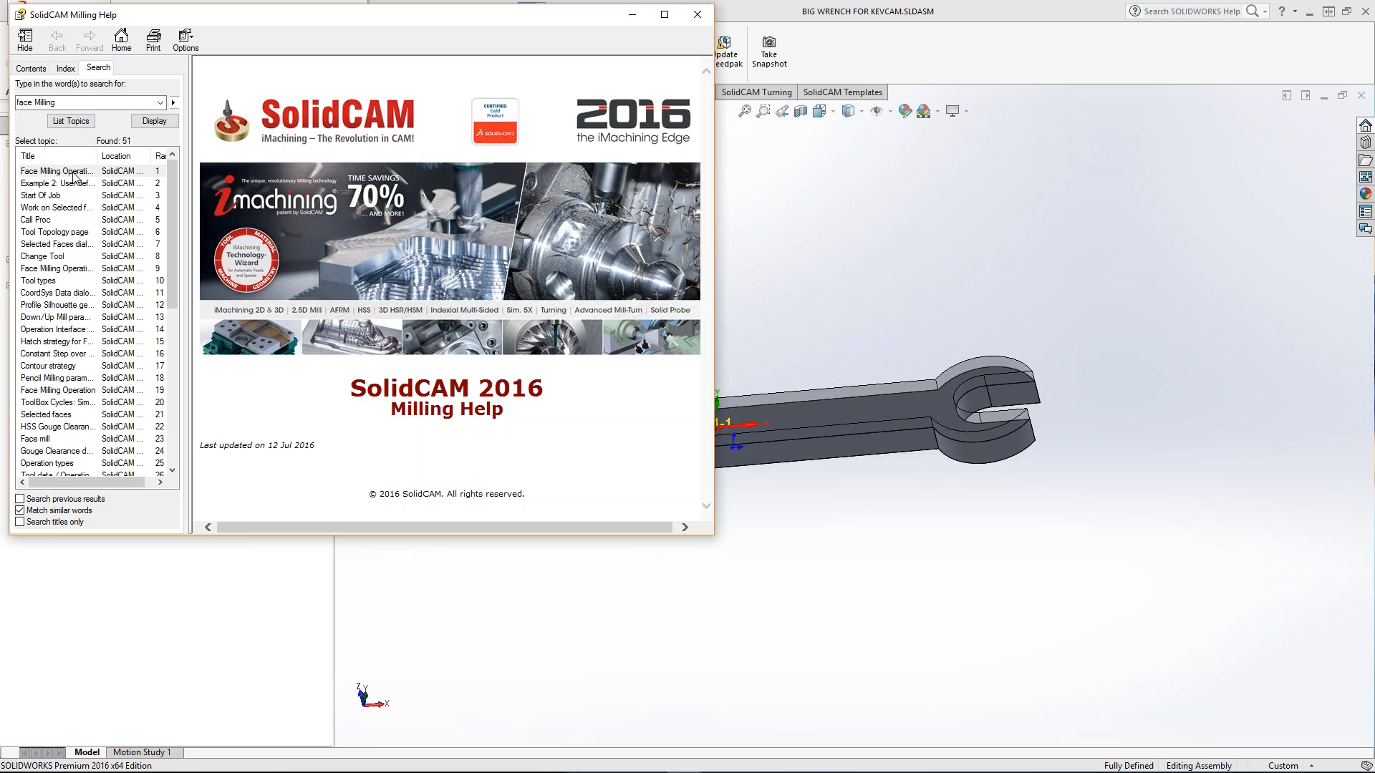
click(158, 126)
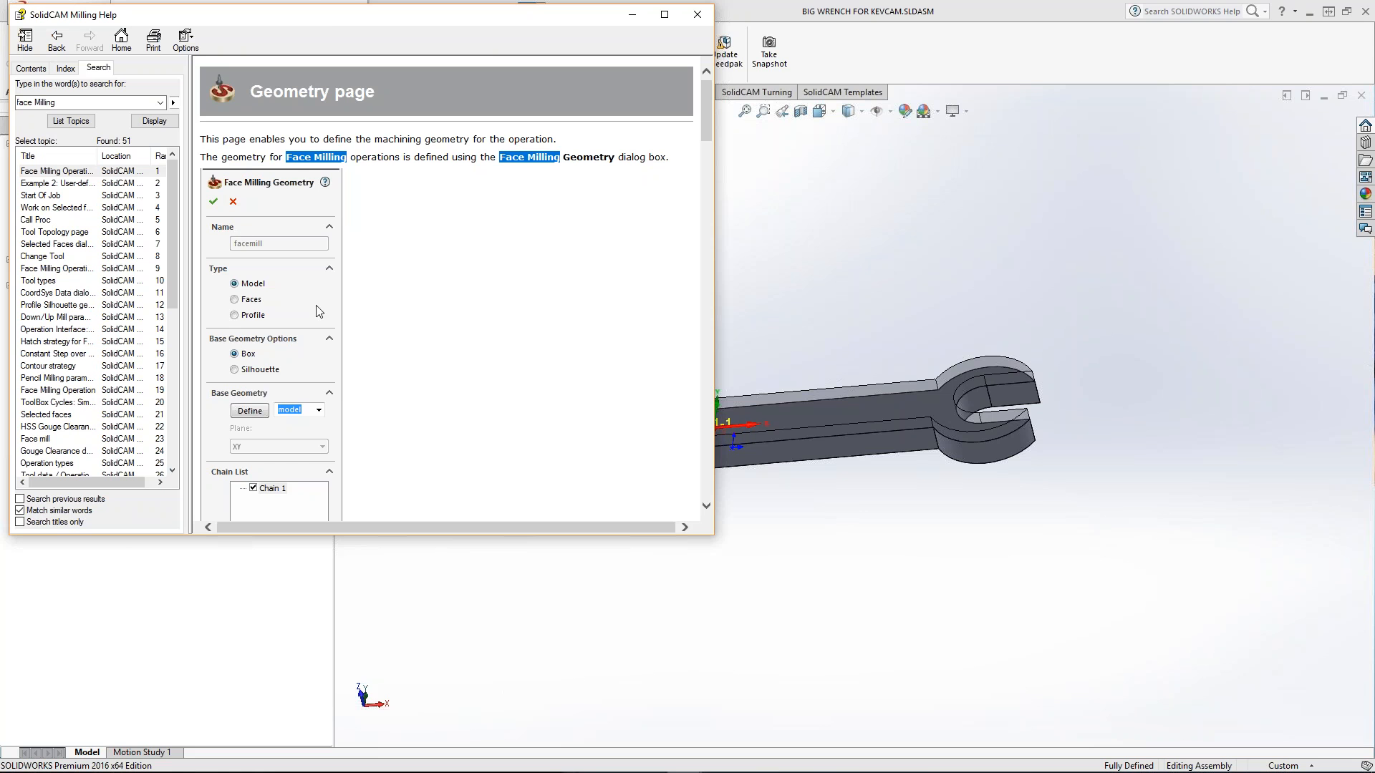
- Read the Geometry page's sections on geometry type, base geometry options, chain list and offset modification, and close the help
drag(446, 24, 644, 0)
scroll(452, 494, down, 3)
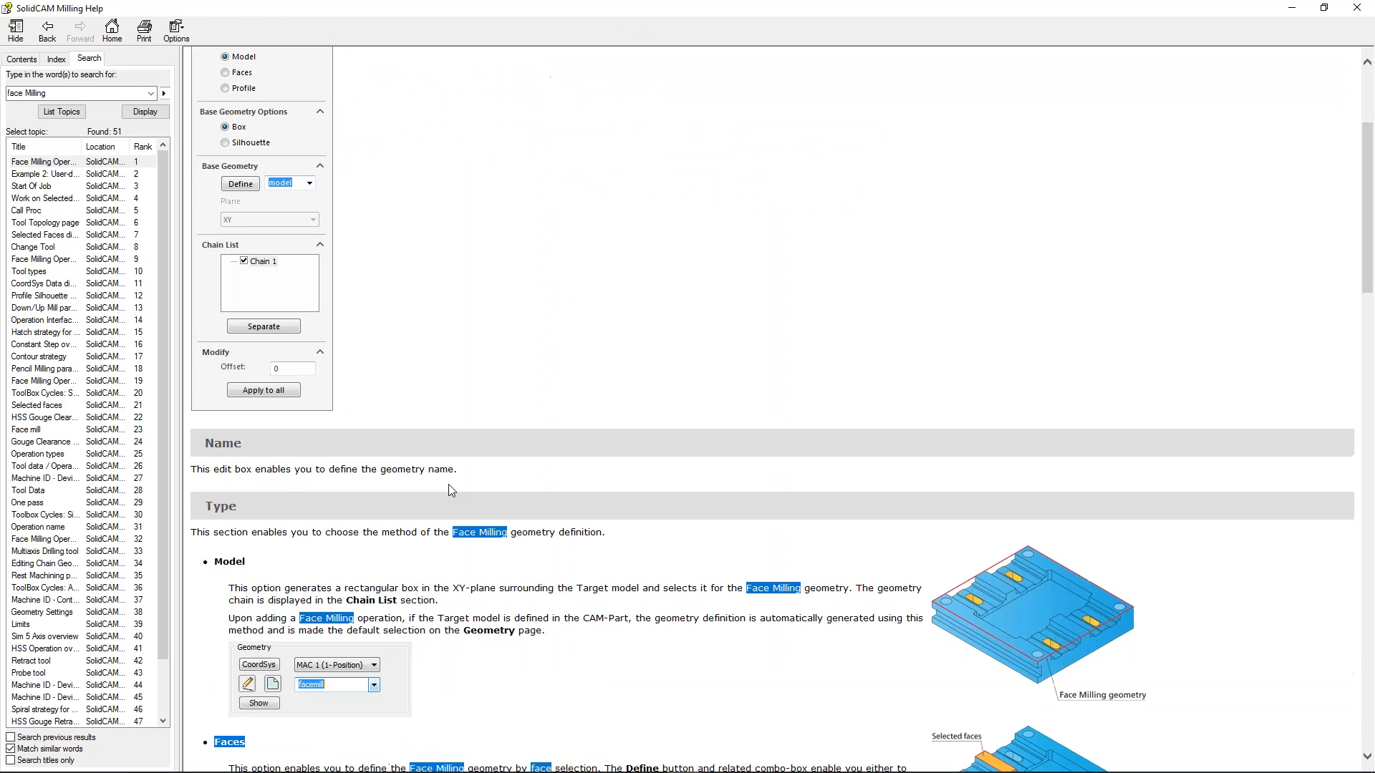
scroll(452, 494, up, 3)
scroll(452, 495, down, 8)
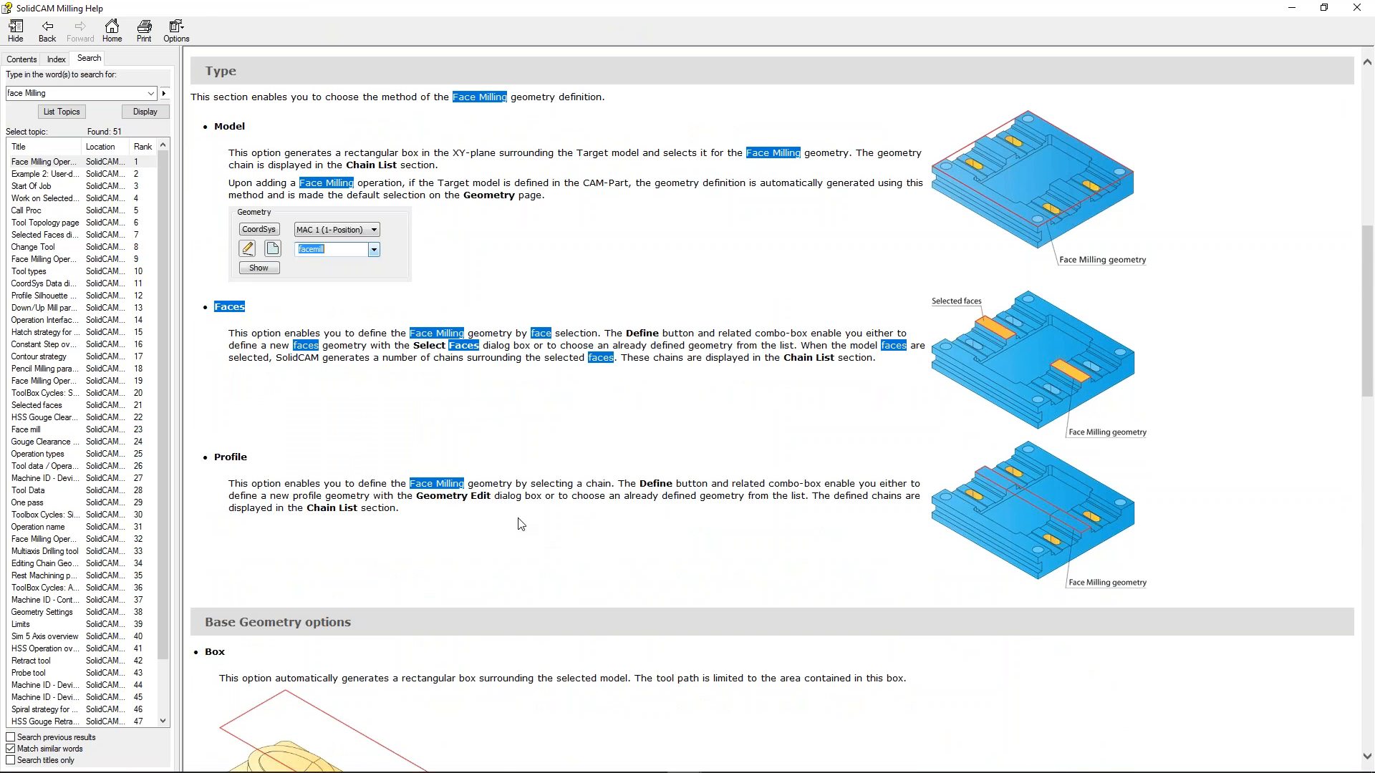
scroll(494, 508, down, 4)
scroll(495, 508, down, 1)
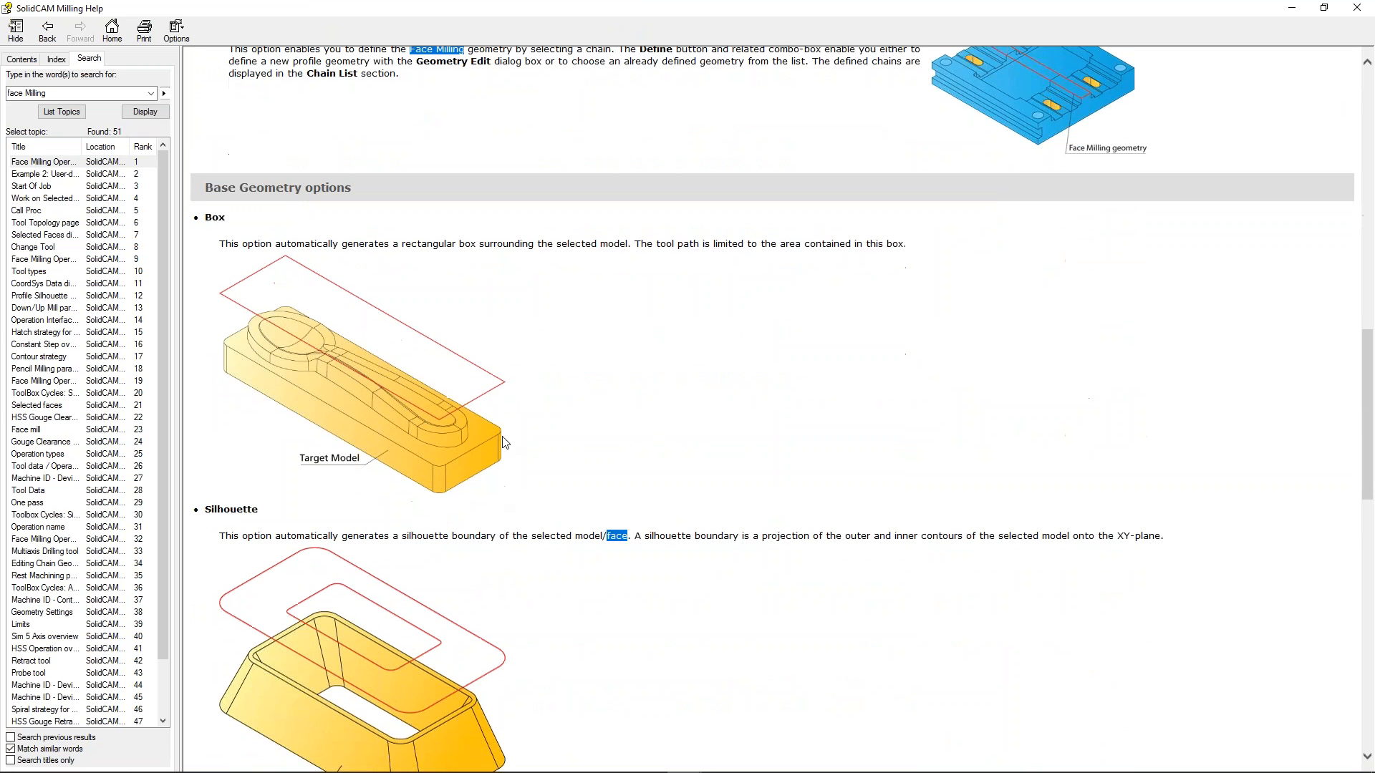
scroll(367, 369, down, 1)
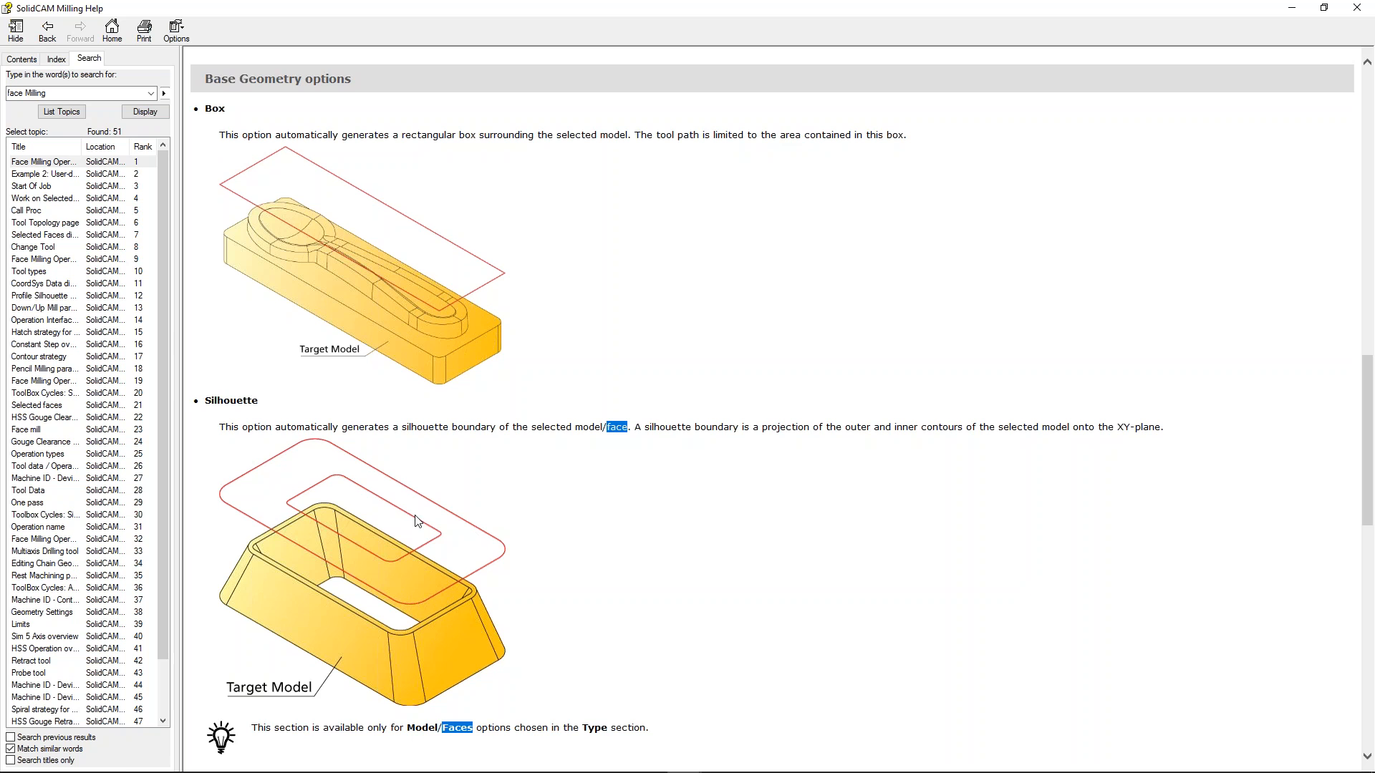
scroll(487, 615, down, 1)
scroll(486, 616, down, 10)
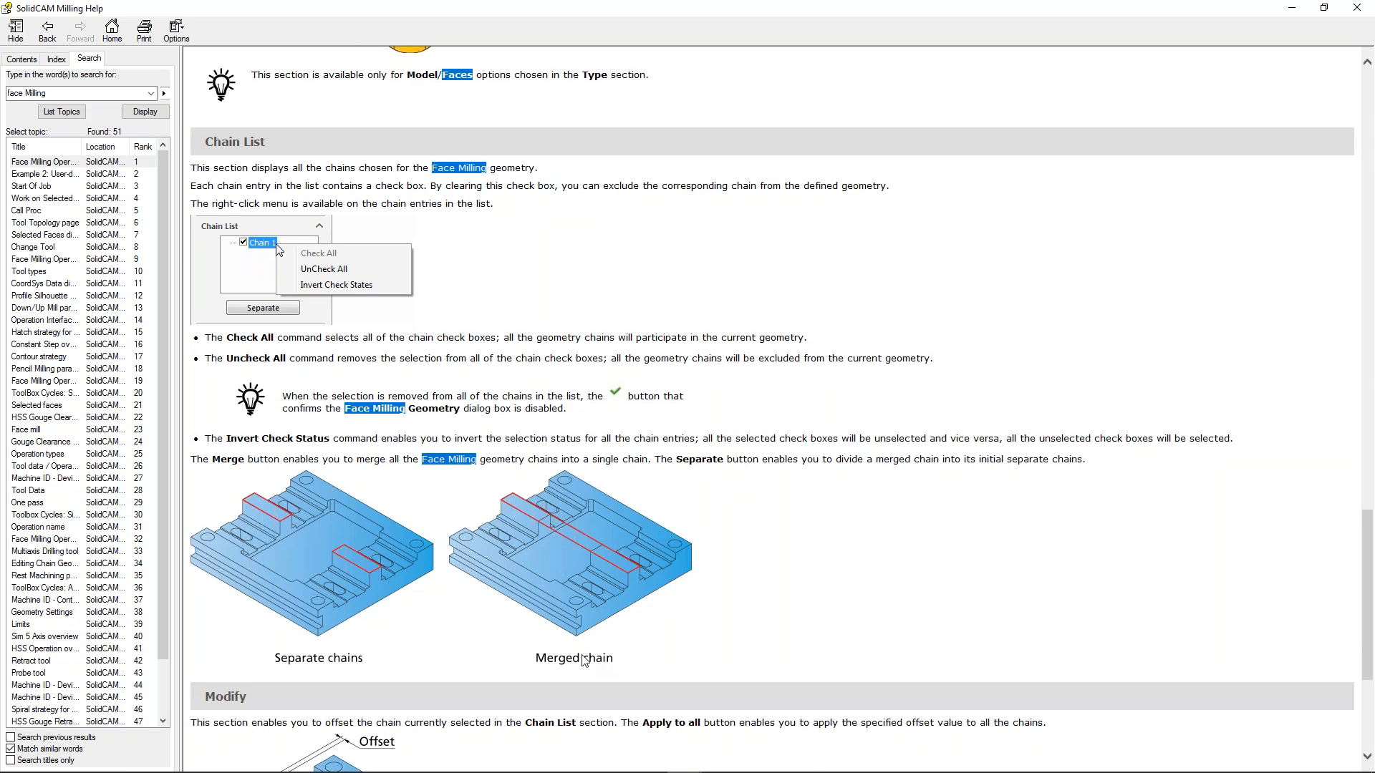
scroll(541, 666, down, 3)
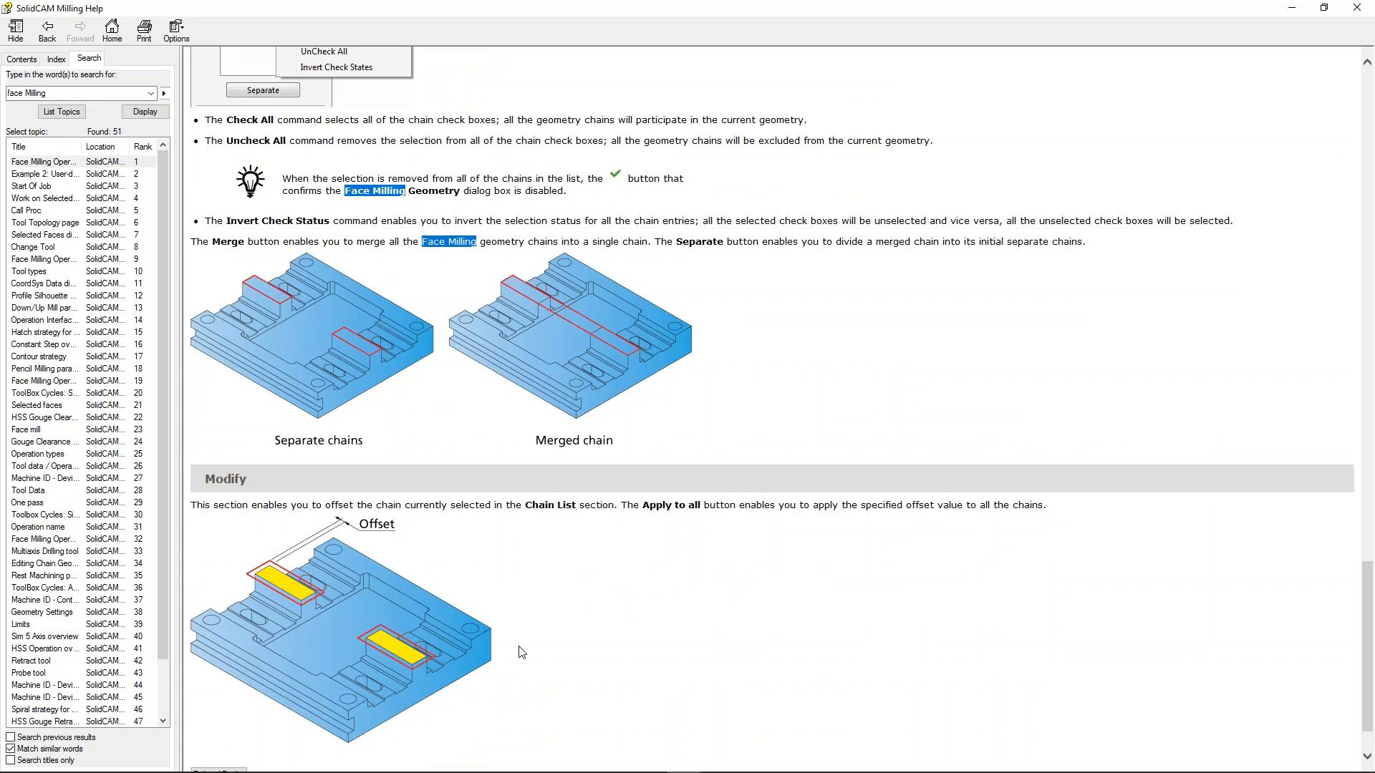
scroll(507, 676, down, 2)
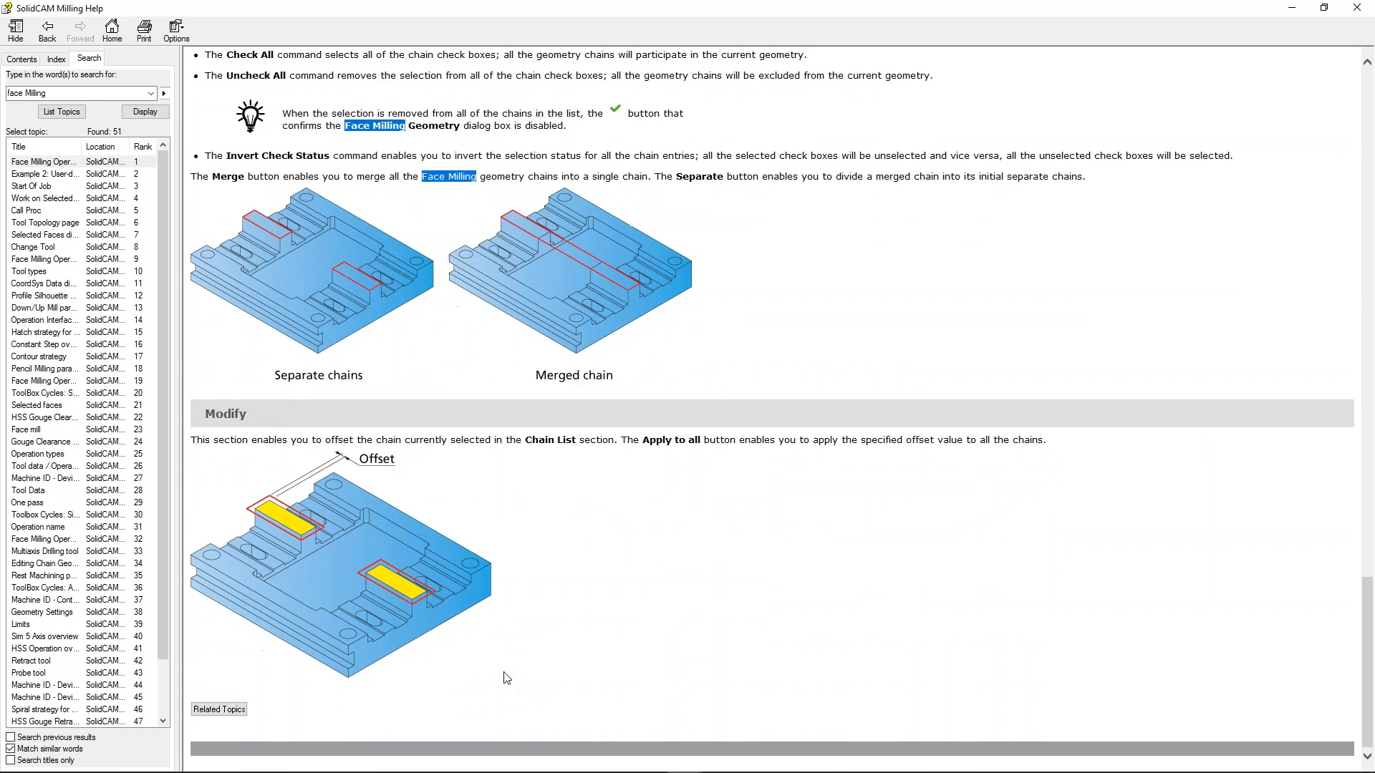
scroll(508, 678, up, 20)
scroll(508, 678, up, 10)
drag(935, 19, 720, 150)
click(845, 131)
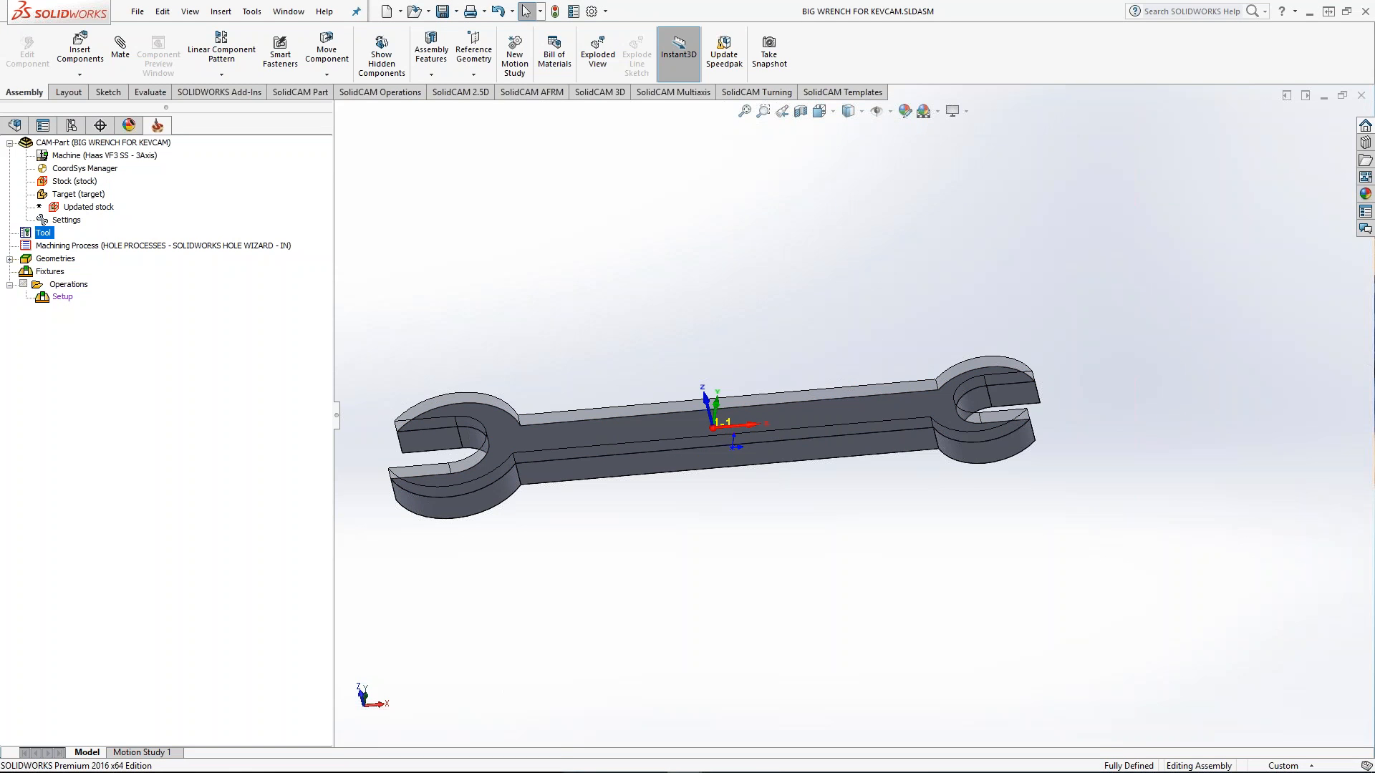
- Add a Face milling operation to the wrench's operations, bringing up its geometry settings with the facemill geometry
middle_drag(920, 428, 967, 424)
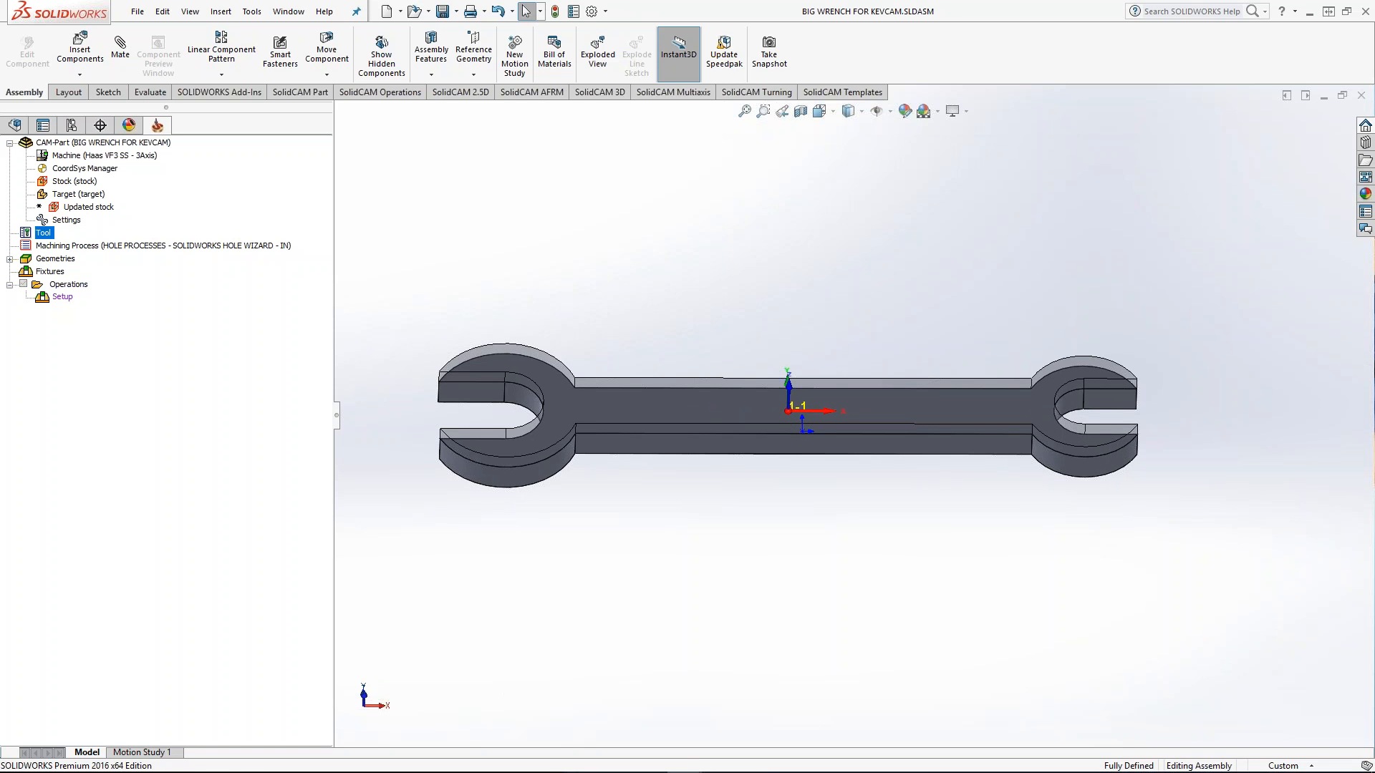
middle_drag(900, 470, 902, 436)
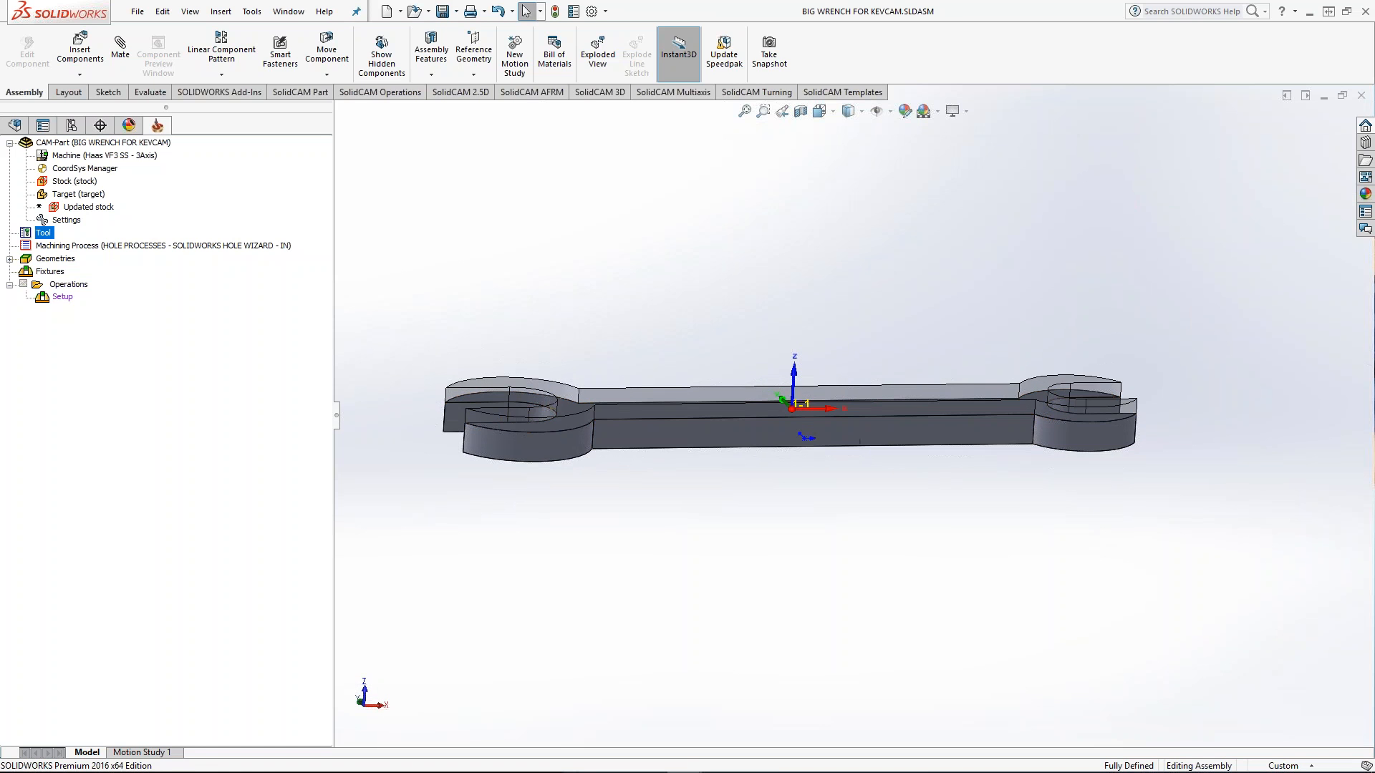
middle_drag(716, 487, 631, 544)
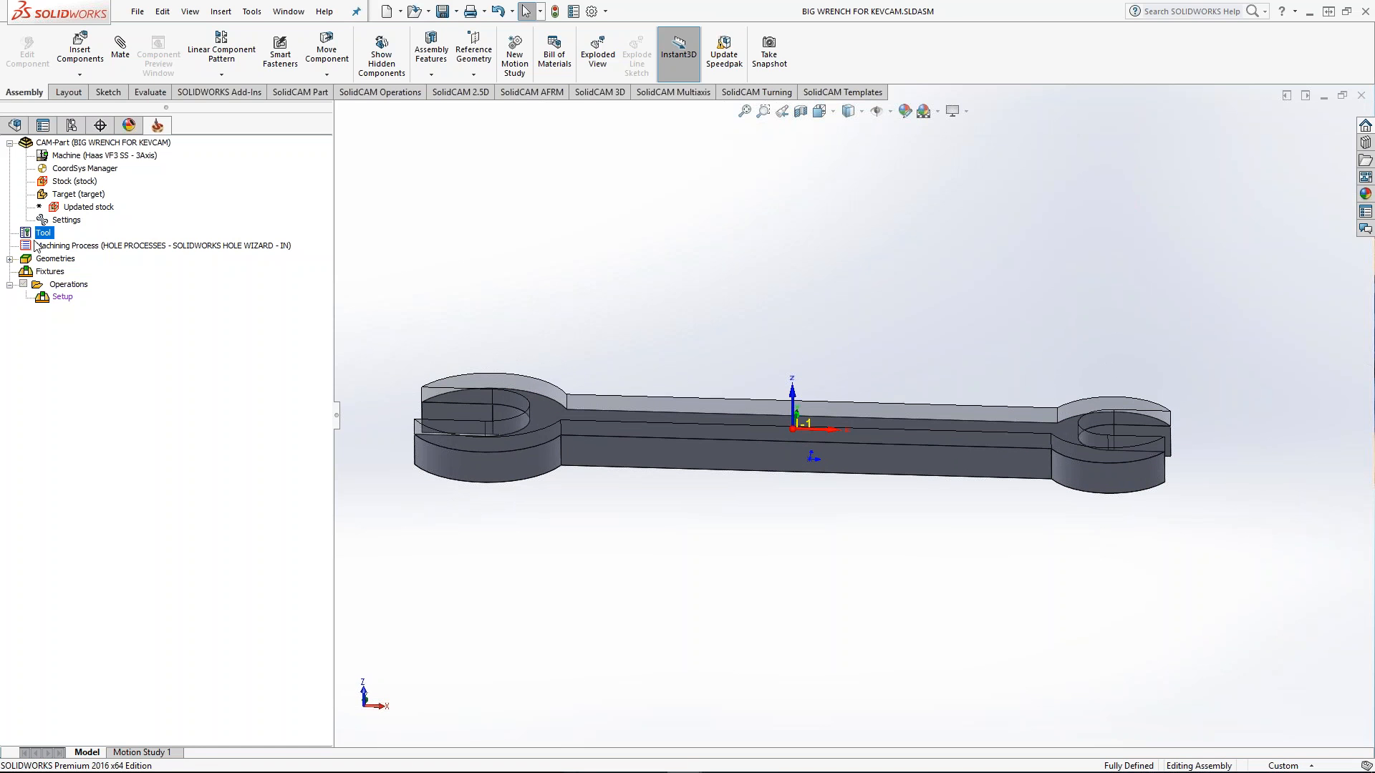
right_click(84, 288)
mouse_move(165, 318)
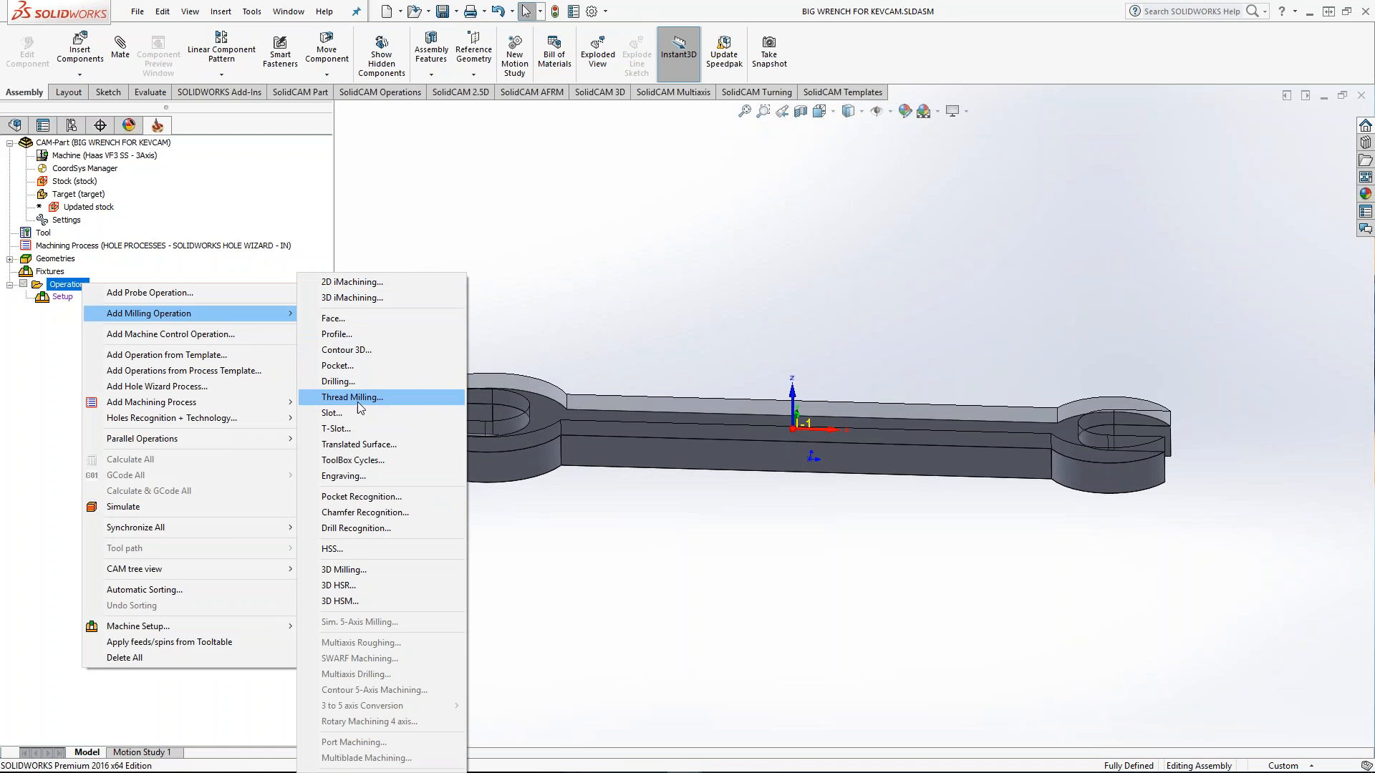
click(368, 323)
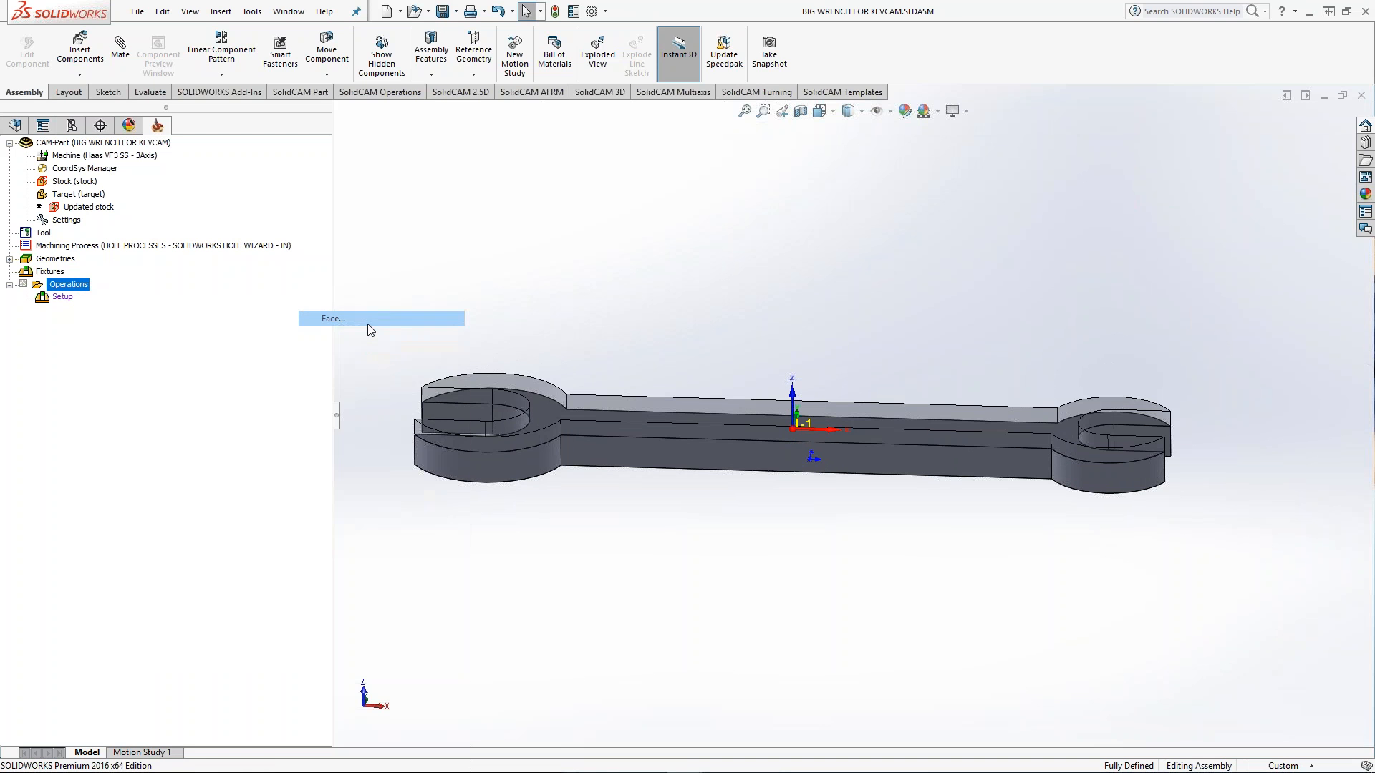
drag(430, 355, 448, 188)
click(461, 277)
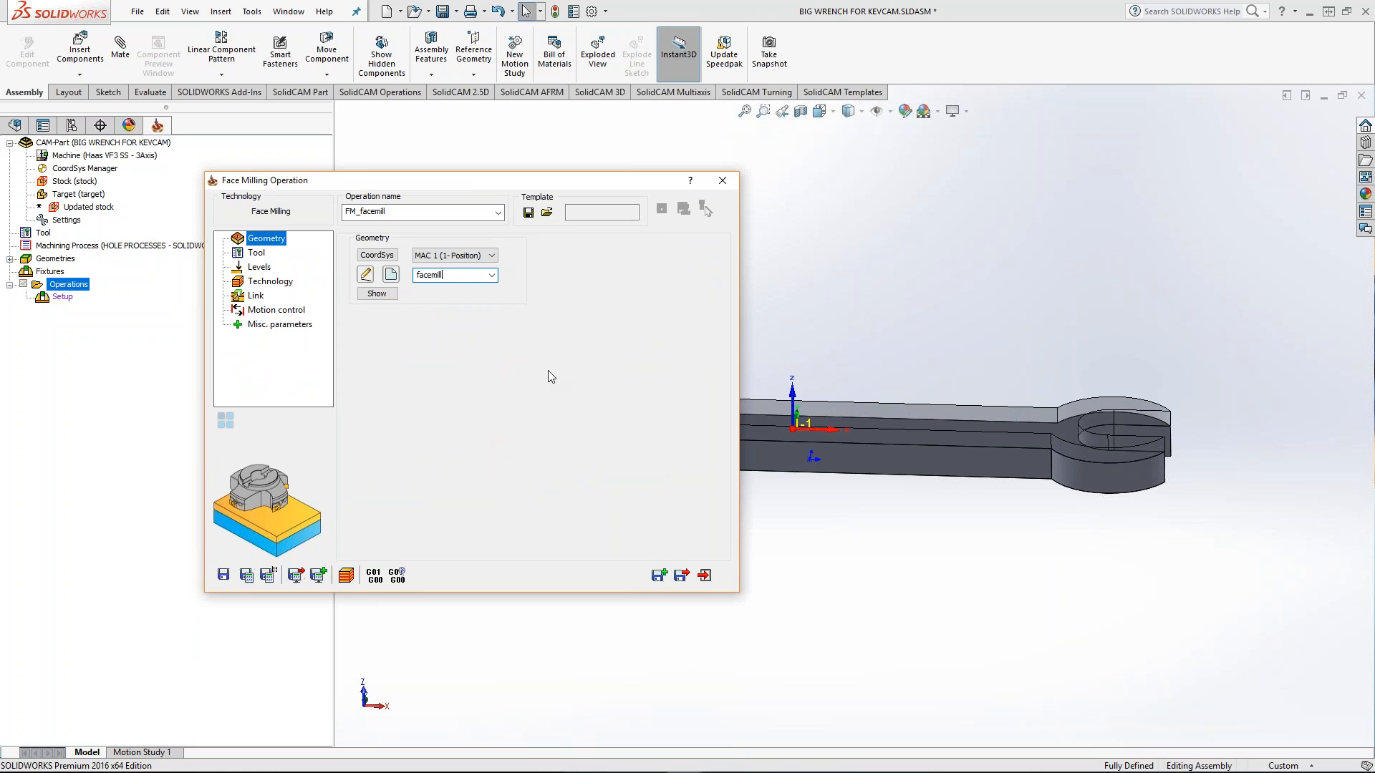
- Preview the facemill geometry on the wrench and close the preview
click(377, 293)
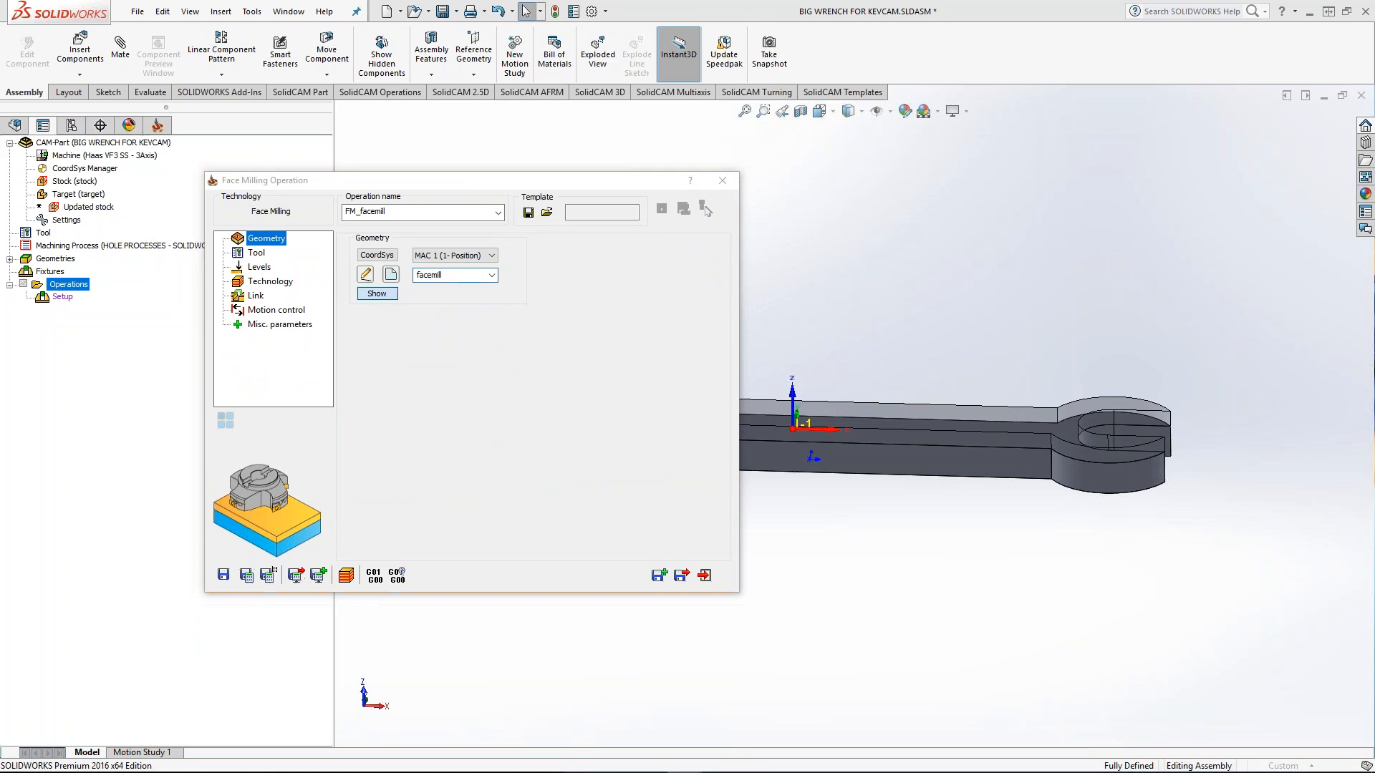
middle_drag(723, 458, 844, 522)
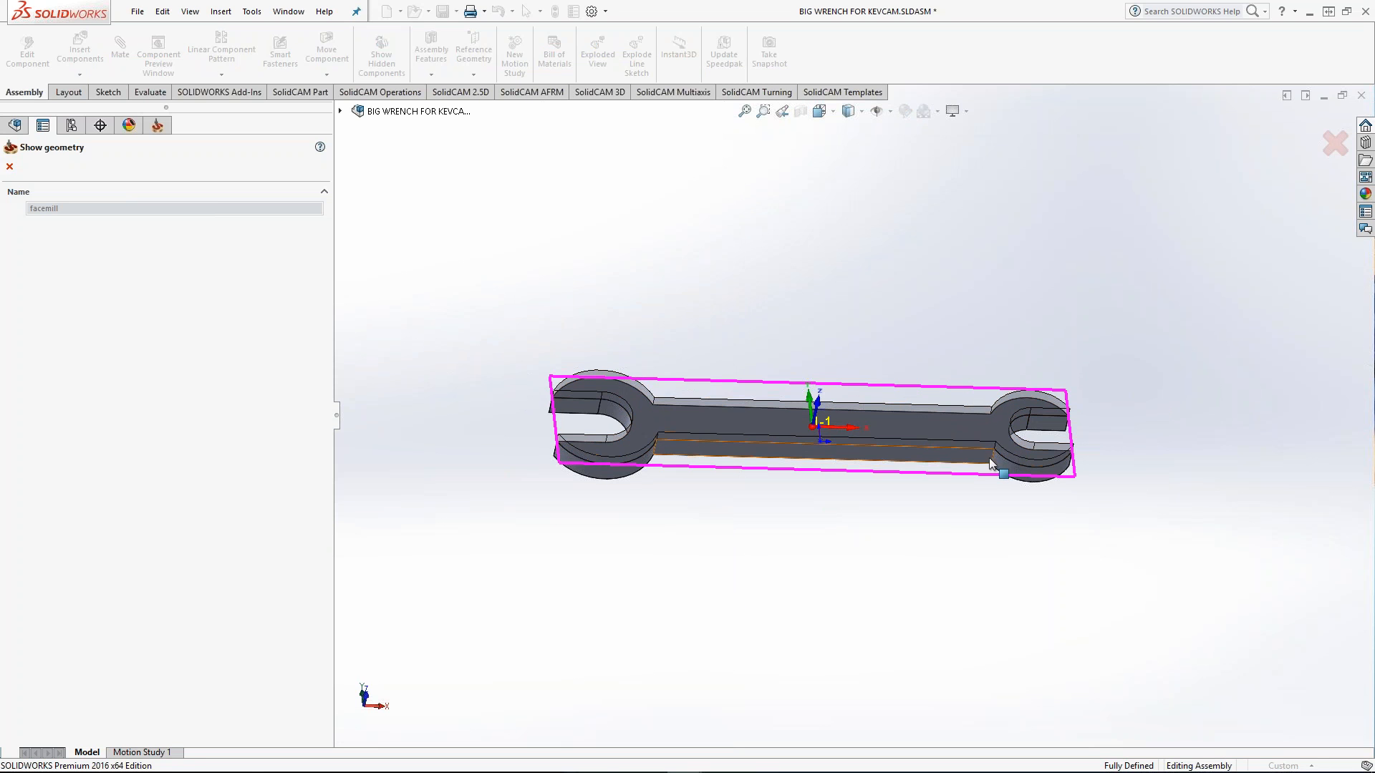
click(9, 167)
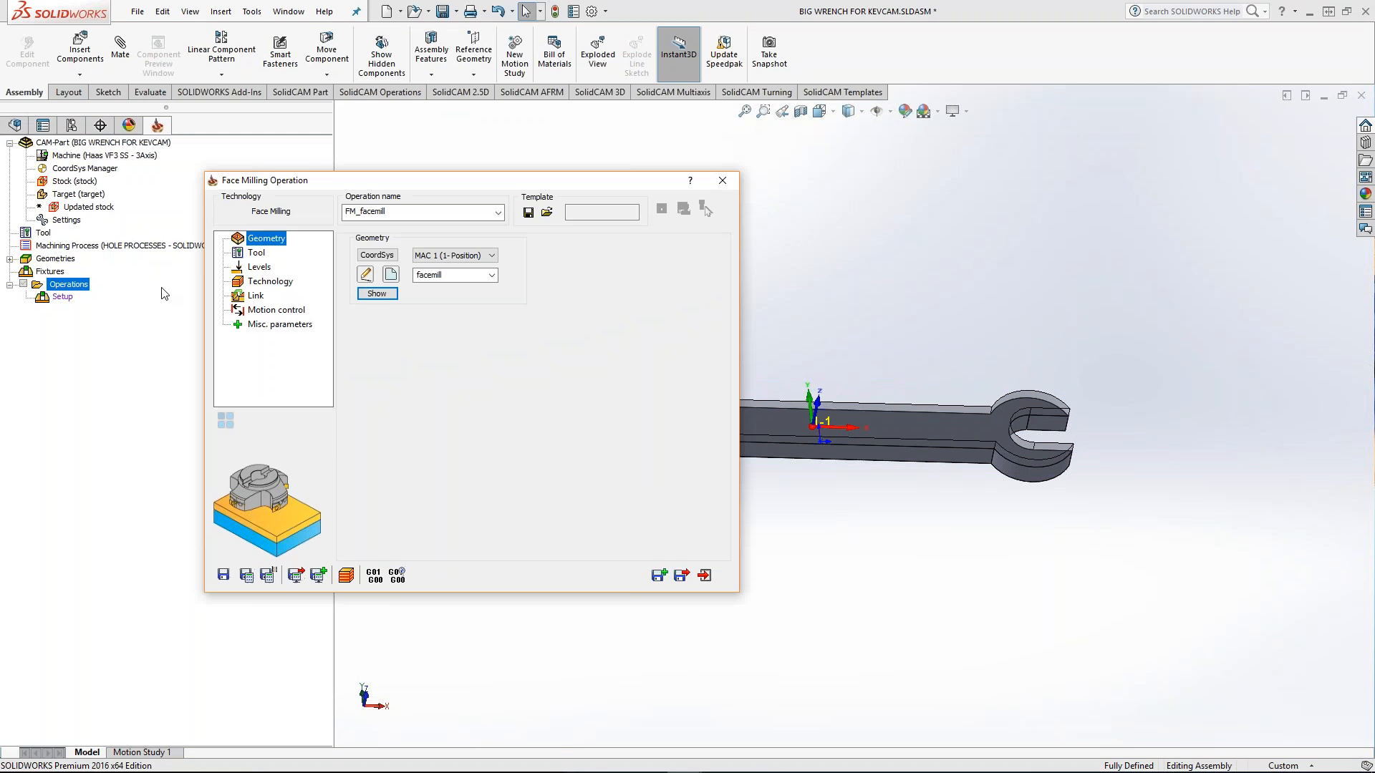
- Start defining a new face milling geometry for the operation
click(391, 275)
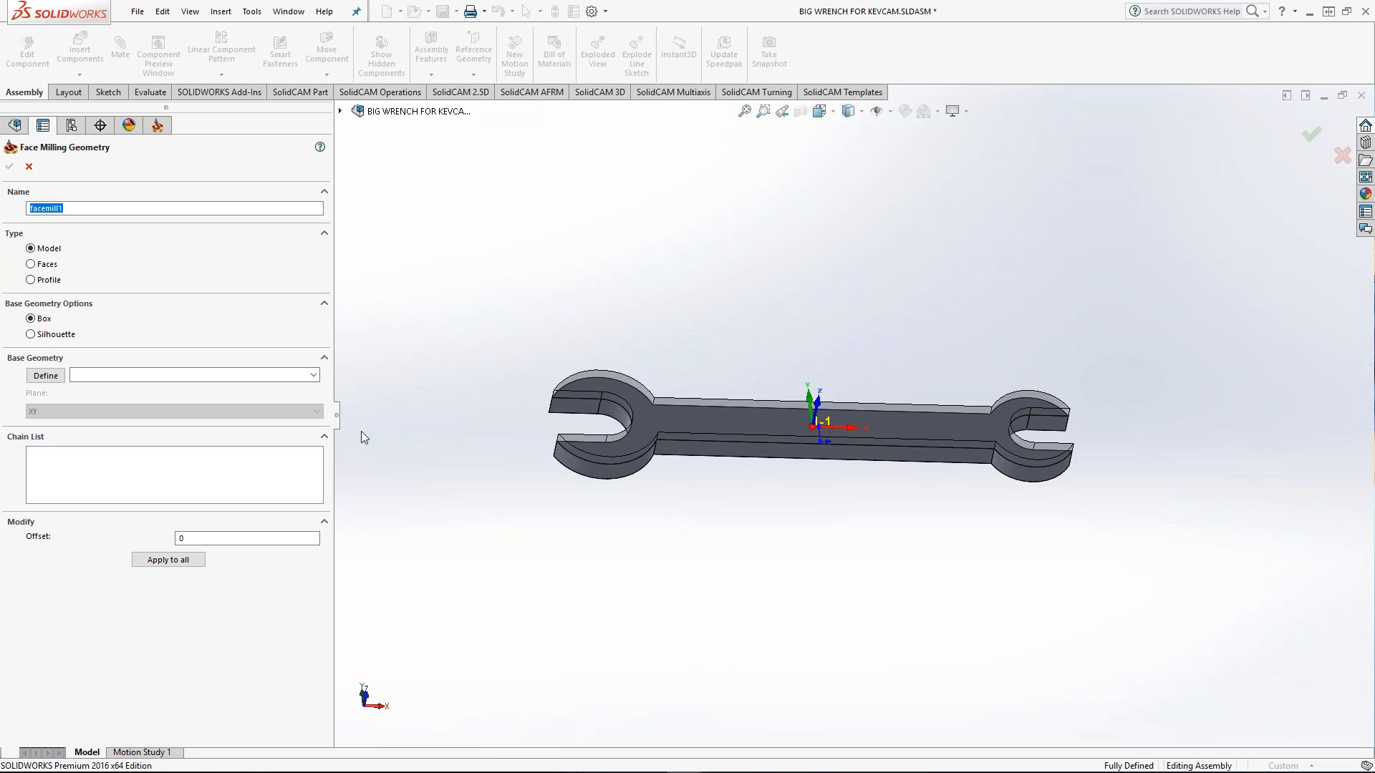
middle_drag(750, 462, 753, 436)
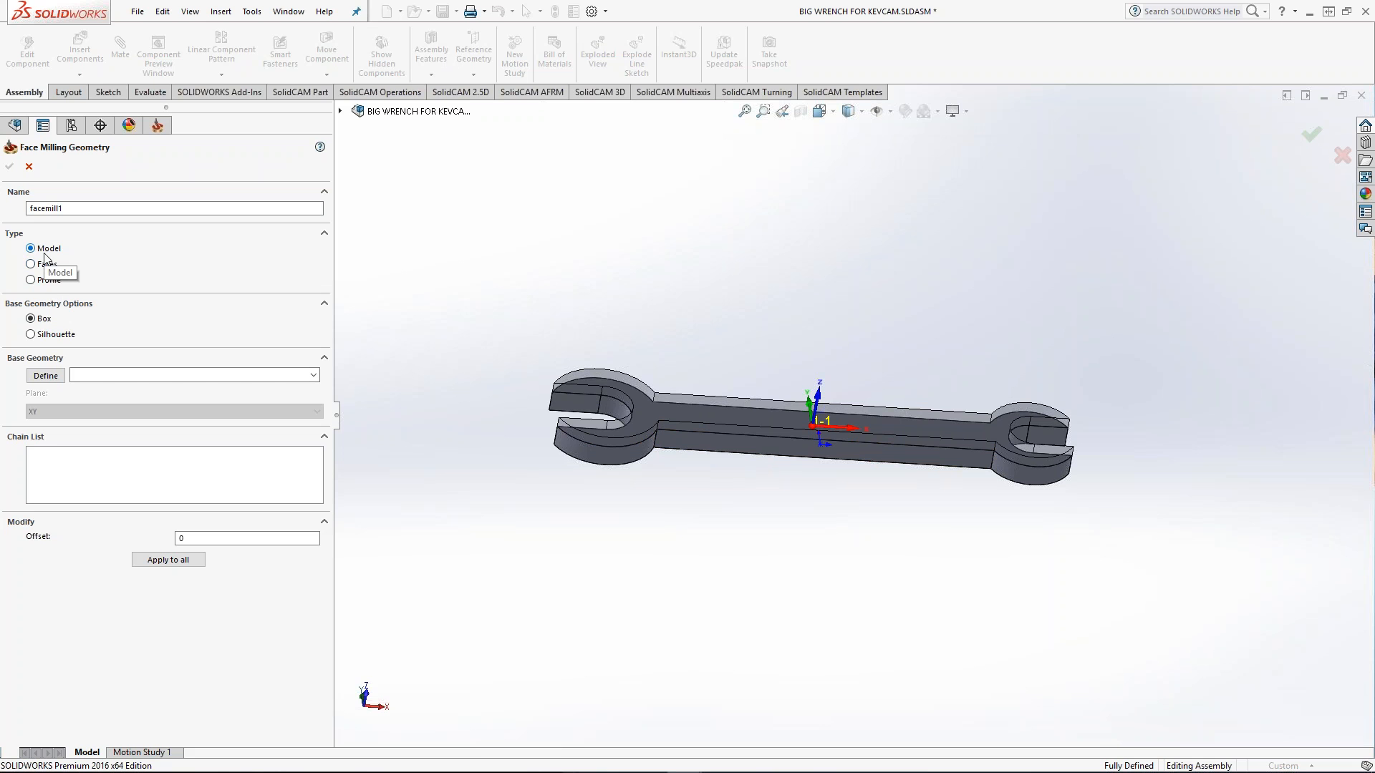
scroll(922, 463, down, 3)
scroll(922, 462, up, 2)
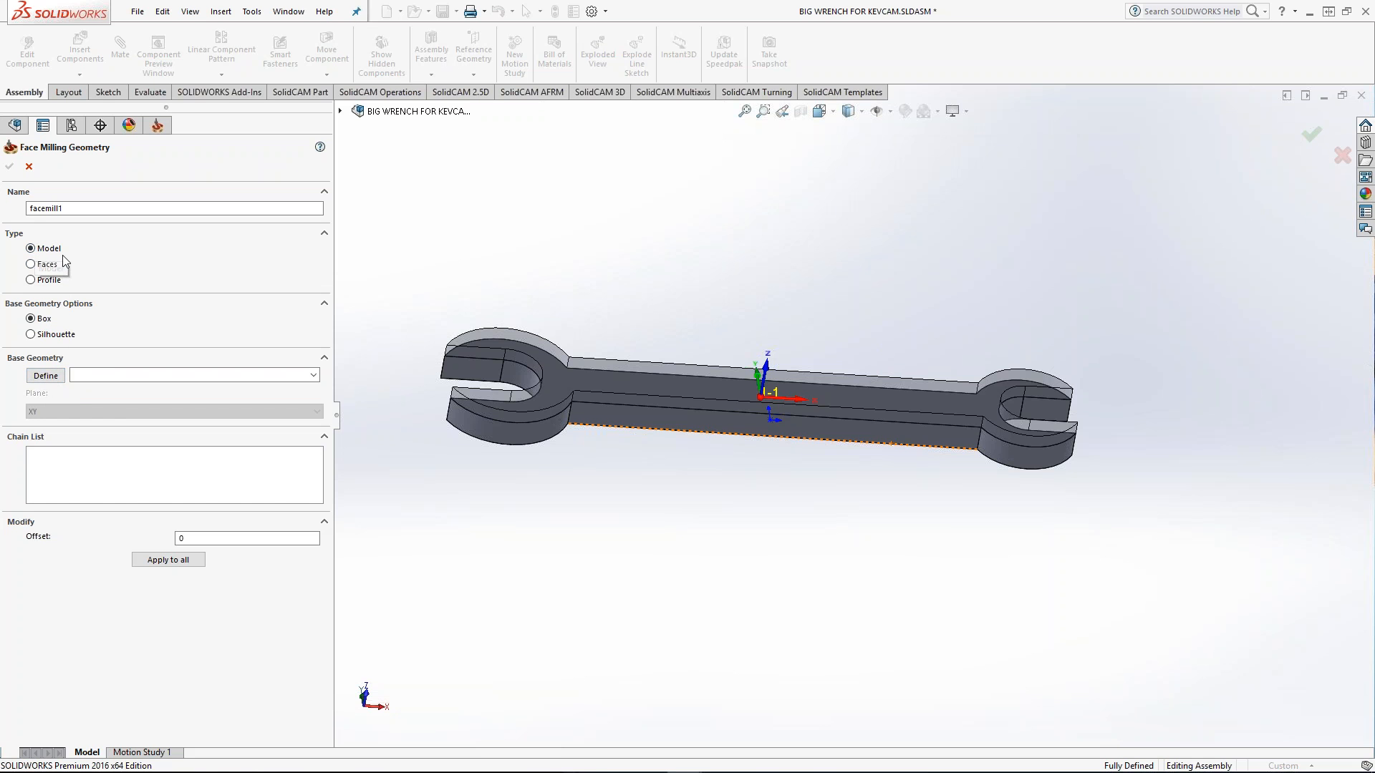
- Define the base geometry from the whole wrench solid, using the Model type with the Box option
click(45, 376)
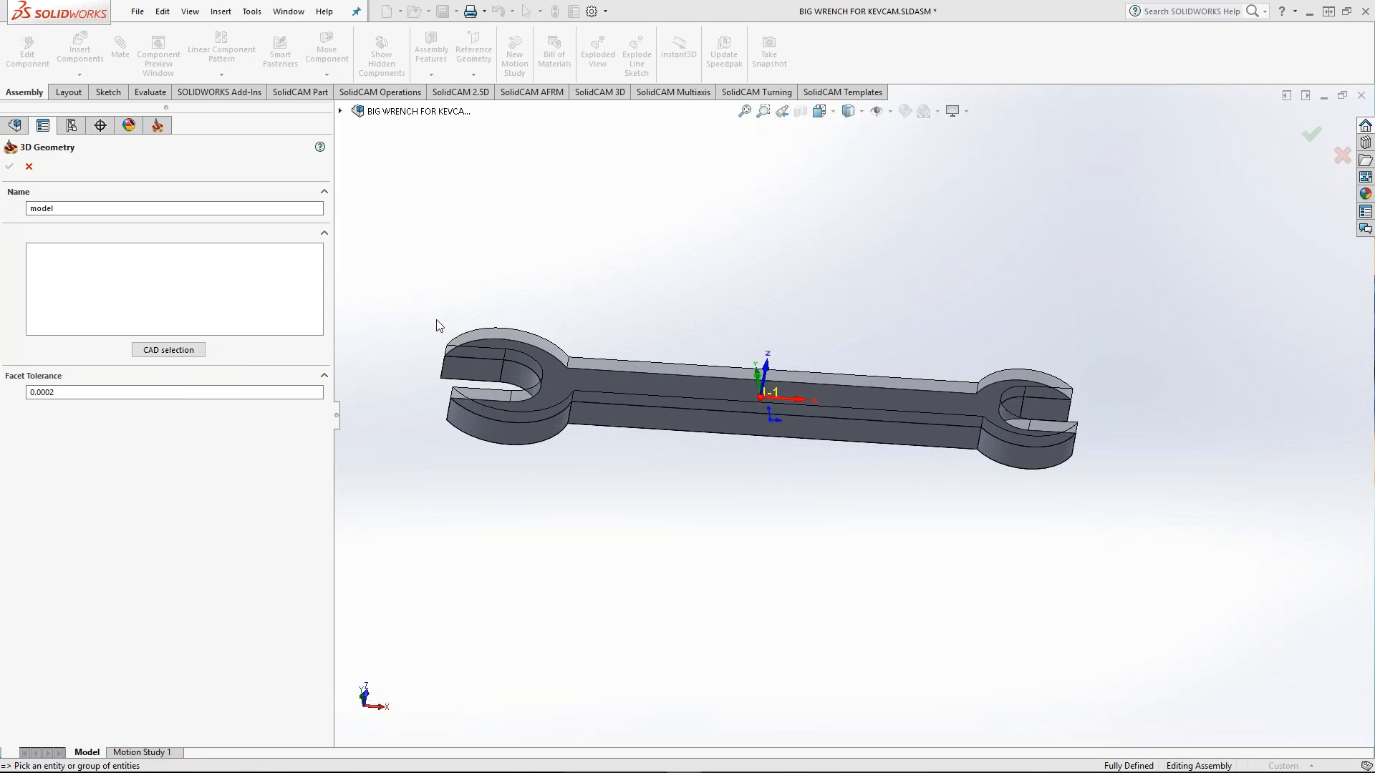
middle_drag(580, 381, 651, 367)
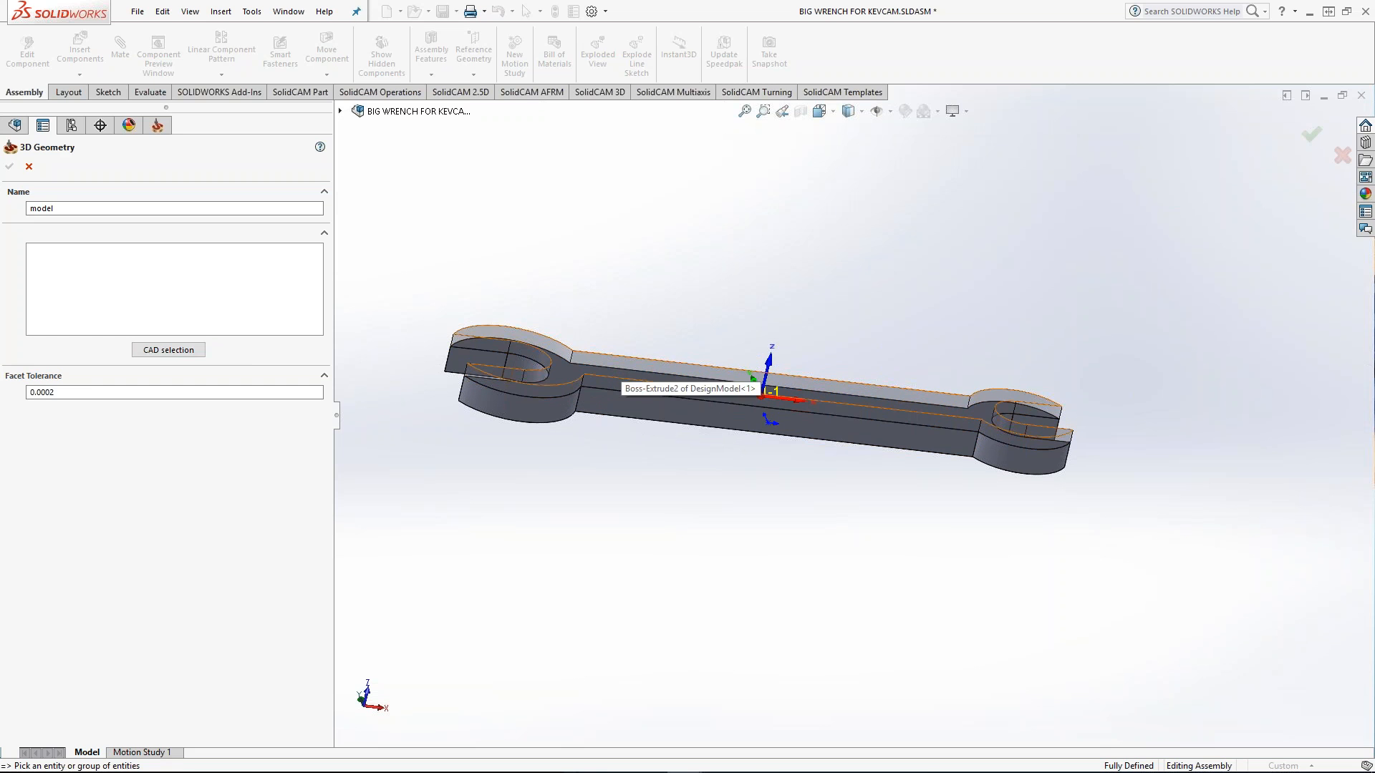
click(617, 397)
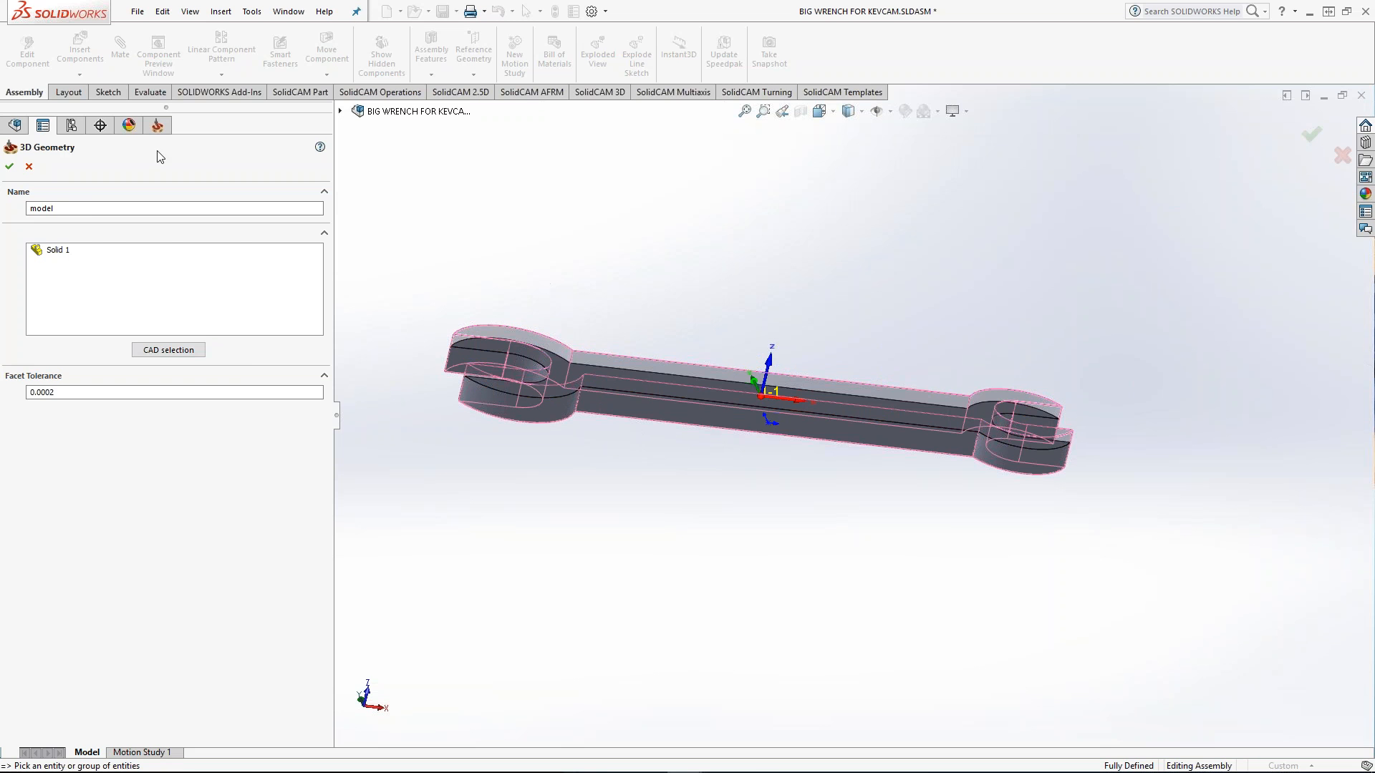
click(9, 166)
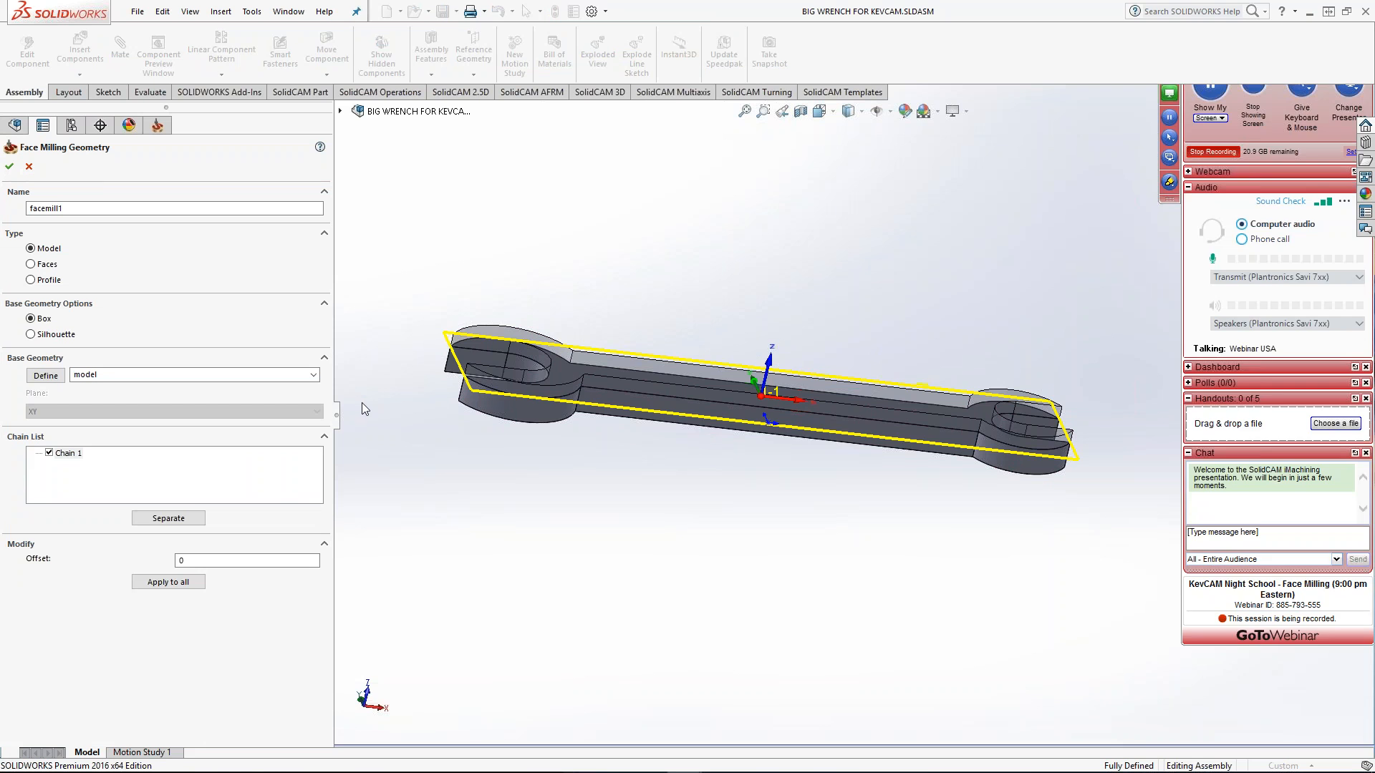
middle_drag(678, 457, 670, 494)
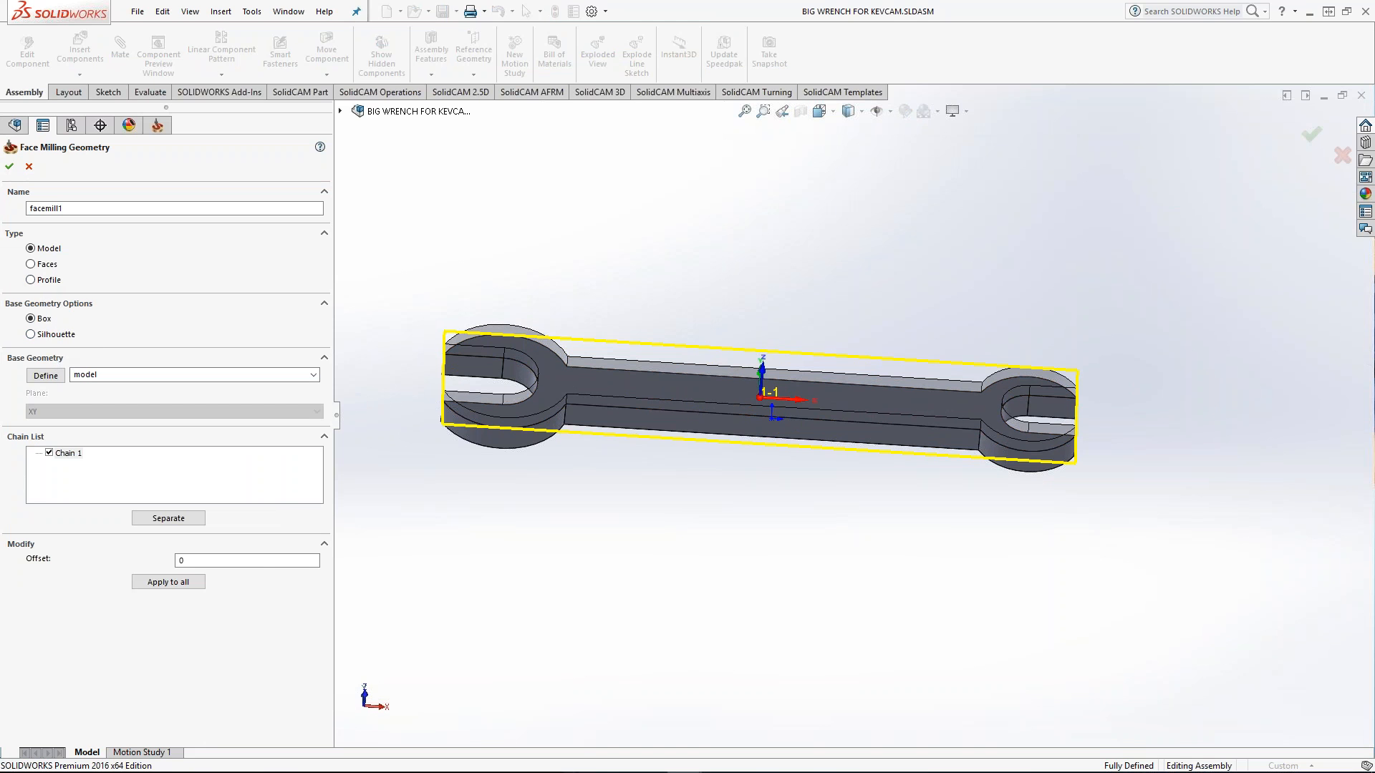
- Switch the geometry to the Faces type with the Silhouette option and define its base from the wrench's top face
click(40, 266)
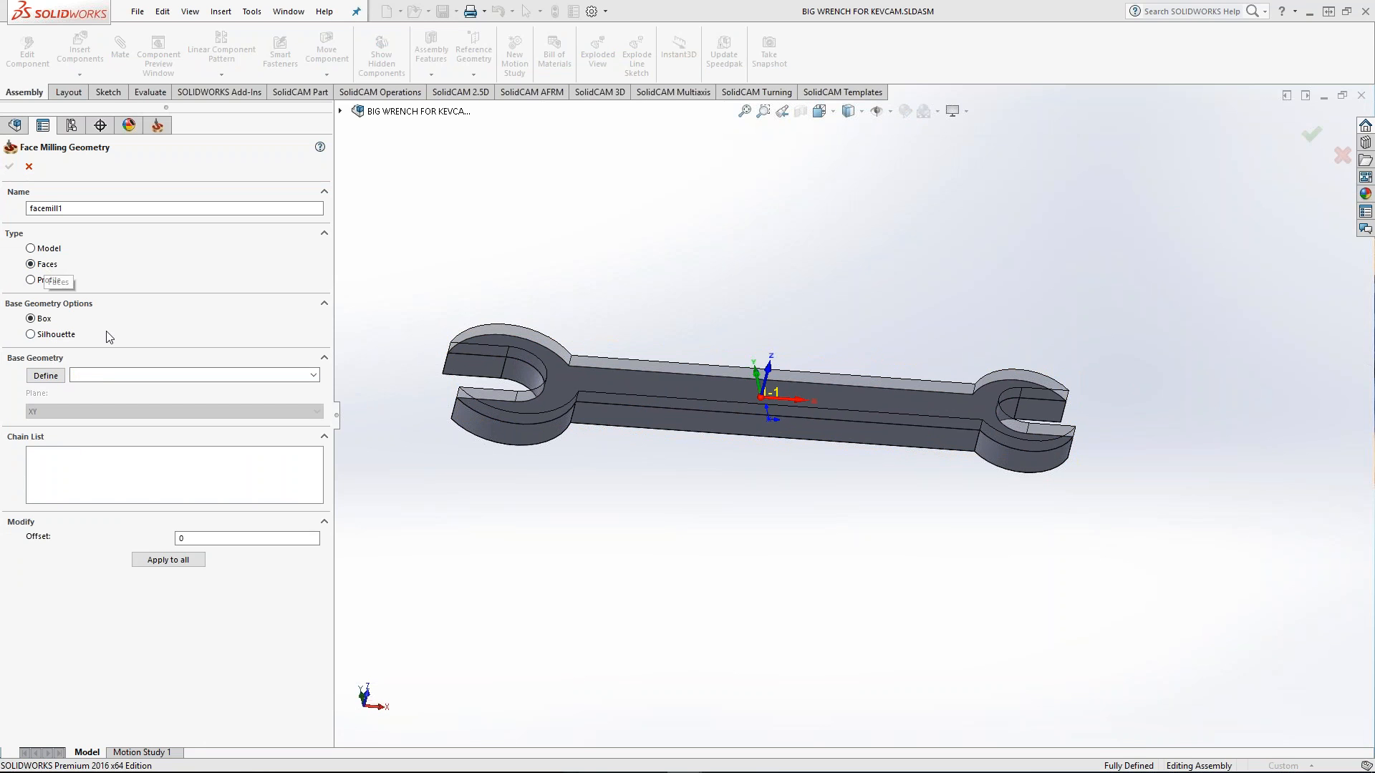
click(30, 334)
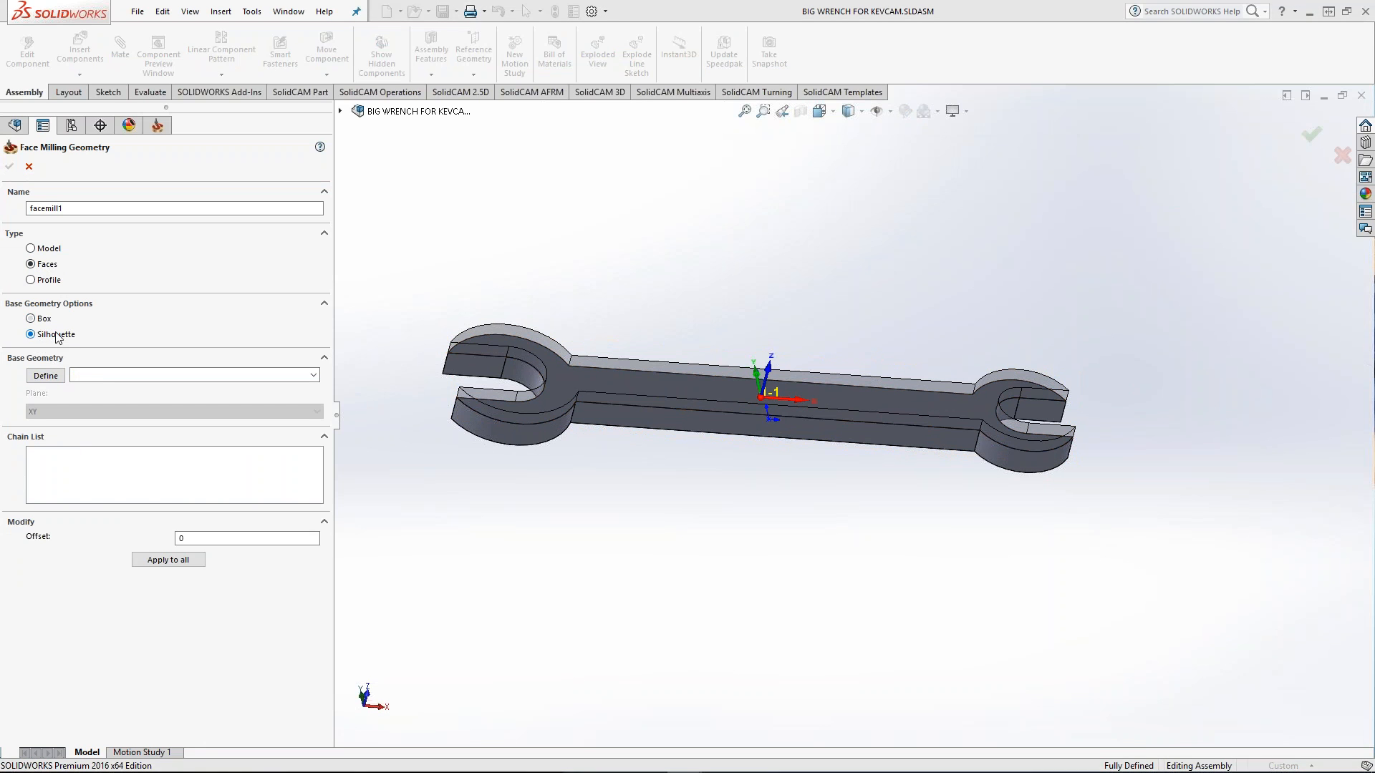
click(46, 375)
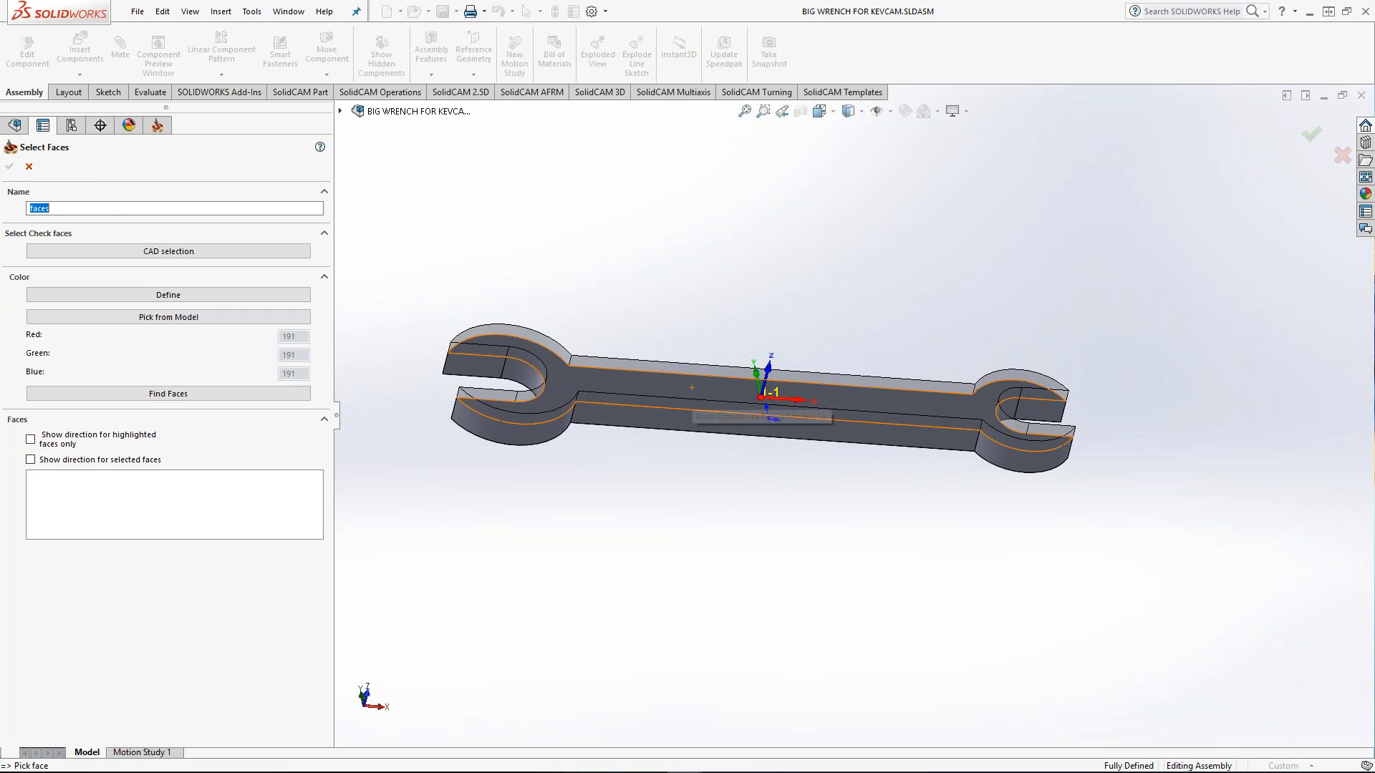
click(693, 373)
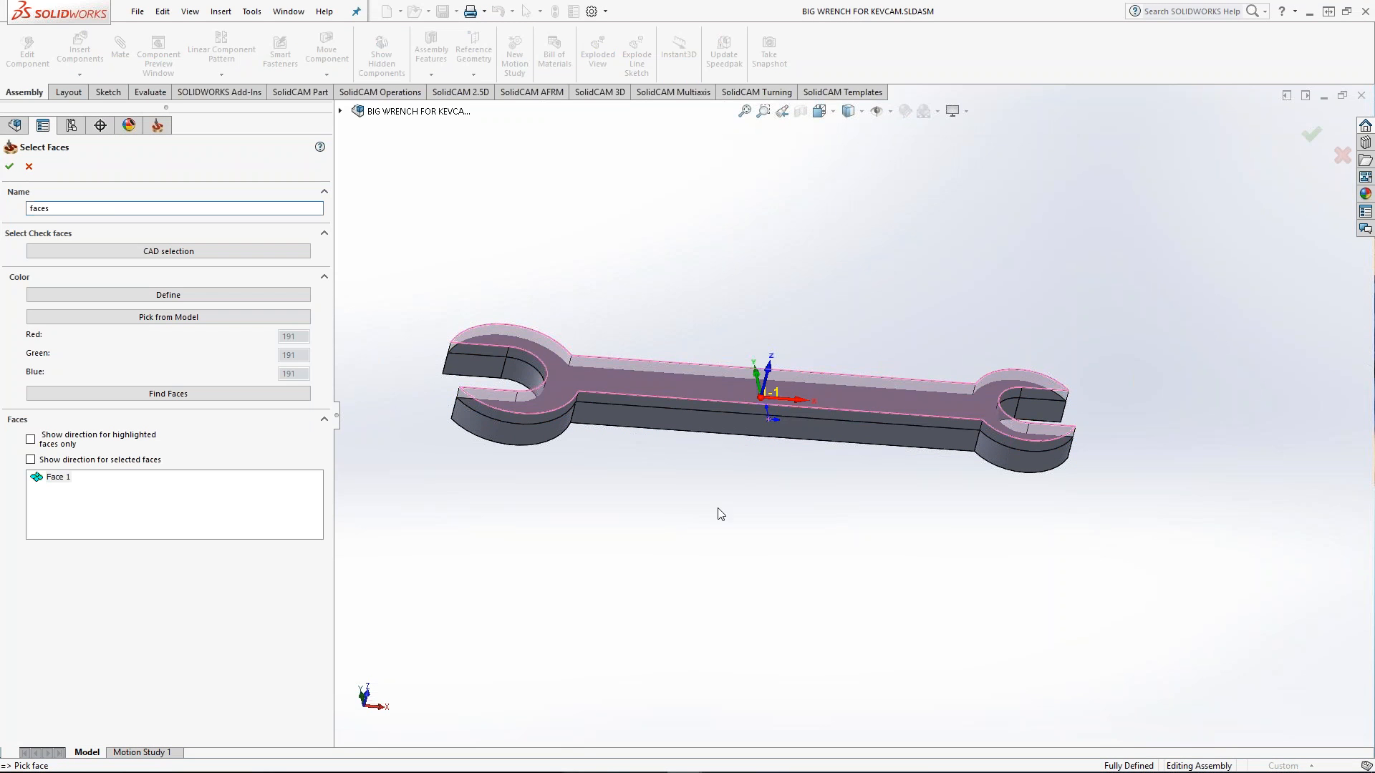
click(10, 166)
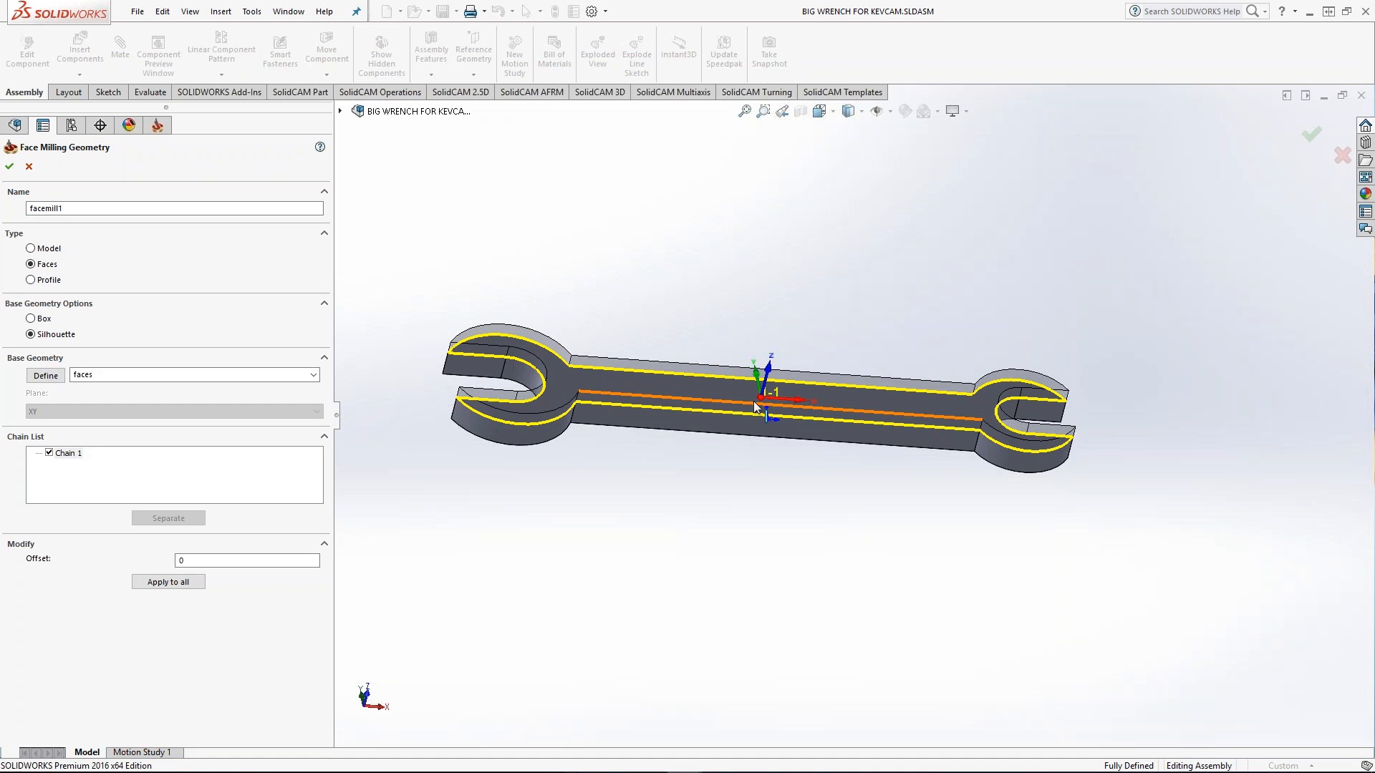
- Change the geometry type to Profile, chain the top face's outline with Constant Z Propagation, and accept the face milling geometry
click(31, 280)
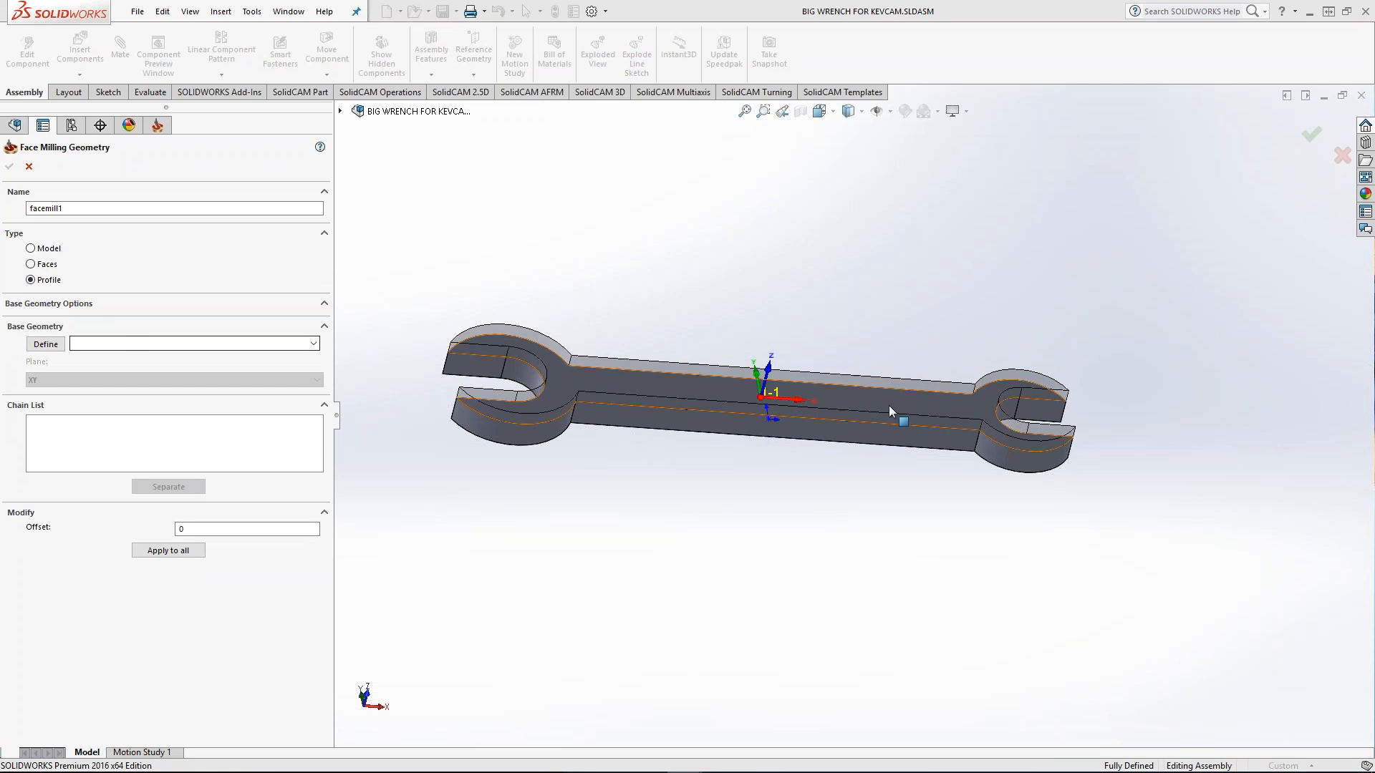
click(952, 391)
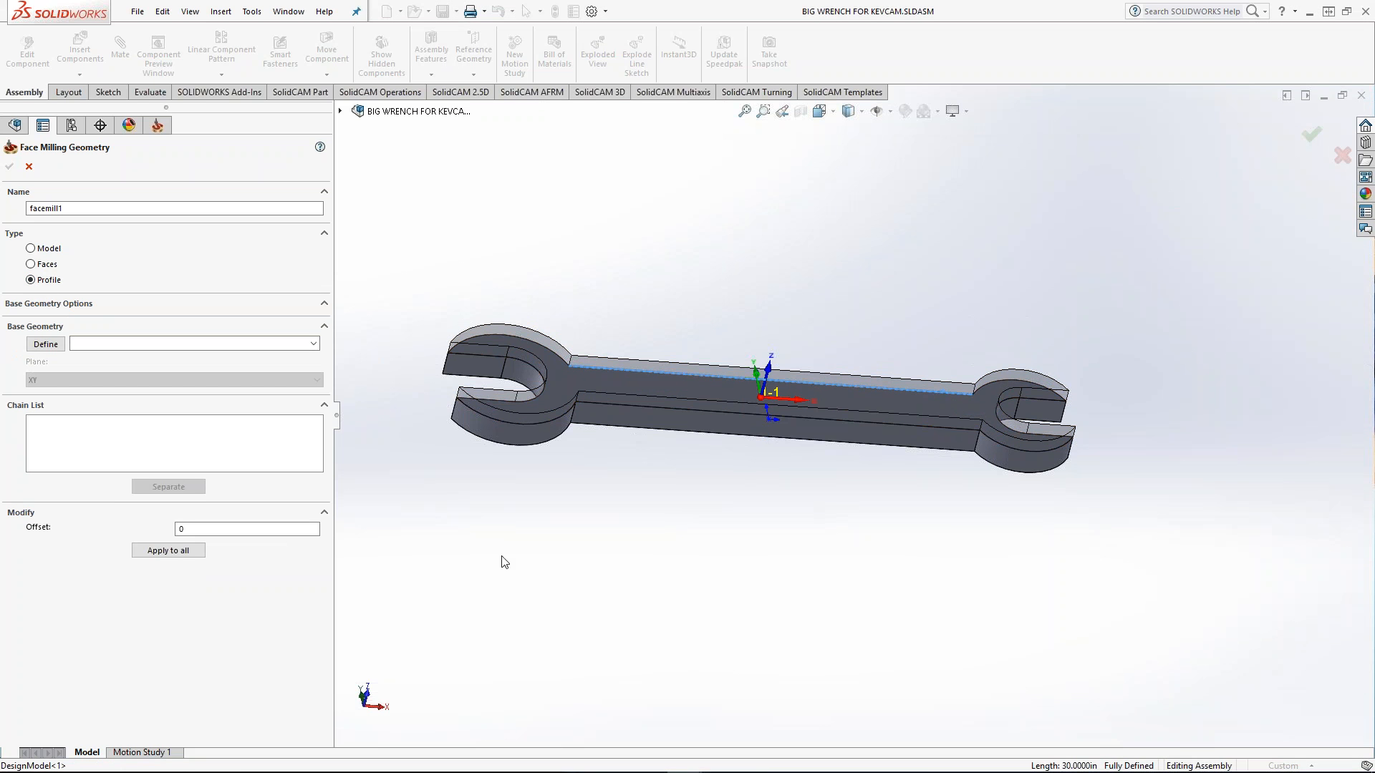
click(49, 346)
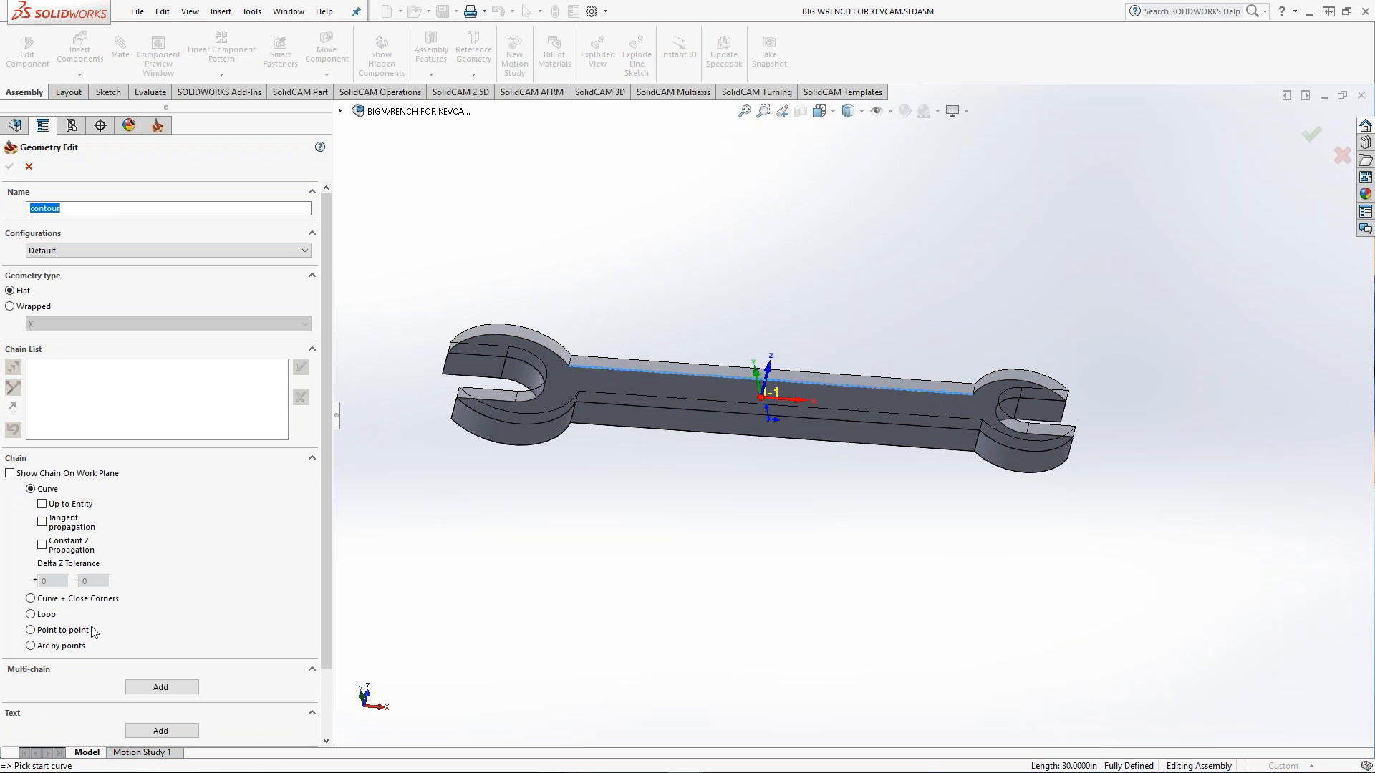
click(41, 544)
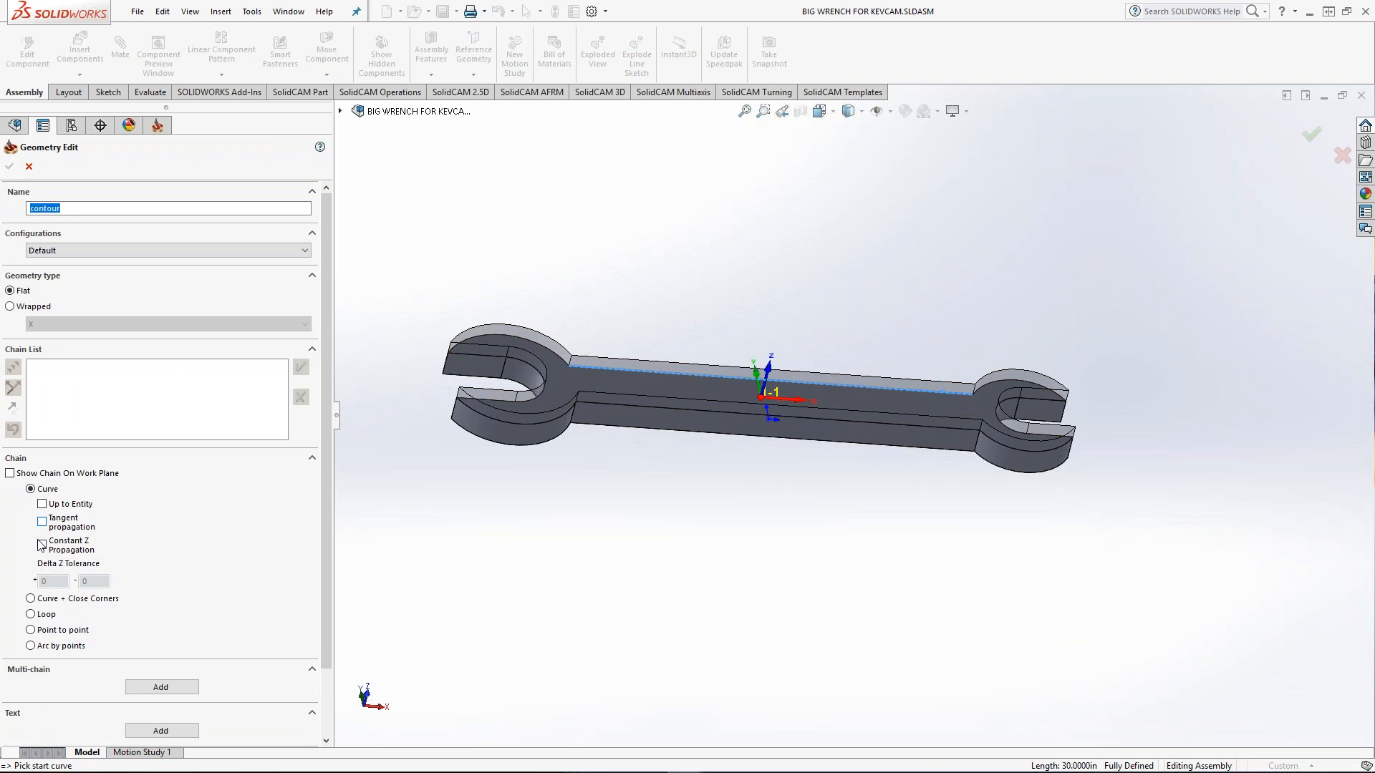
click(875, 387)
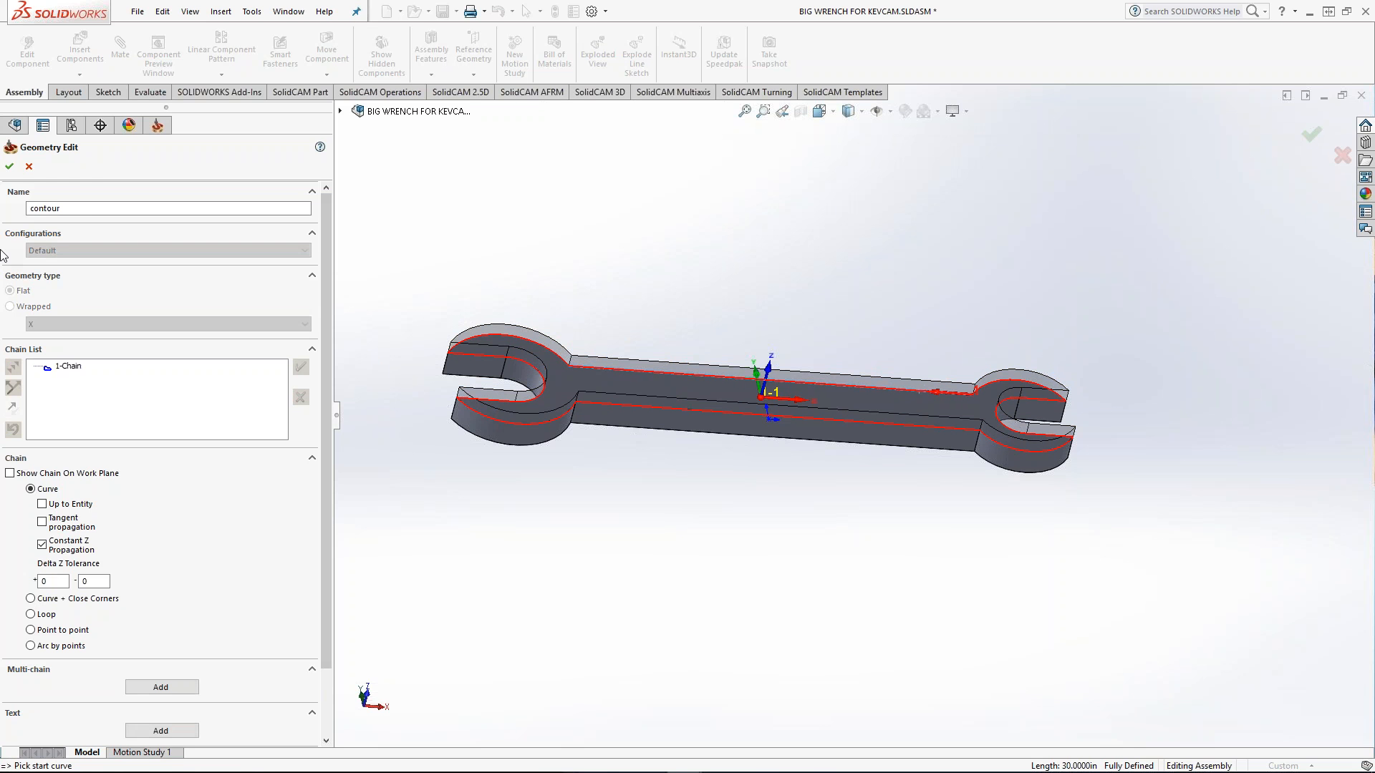
click(10, 166)
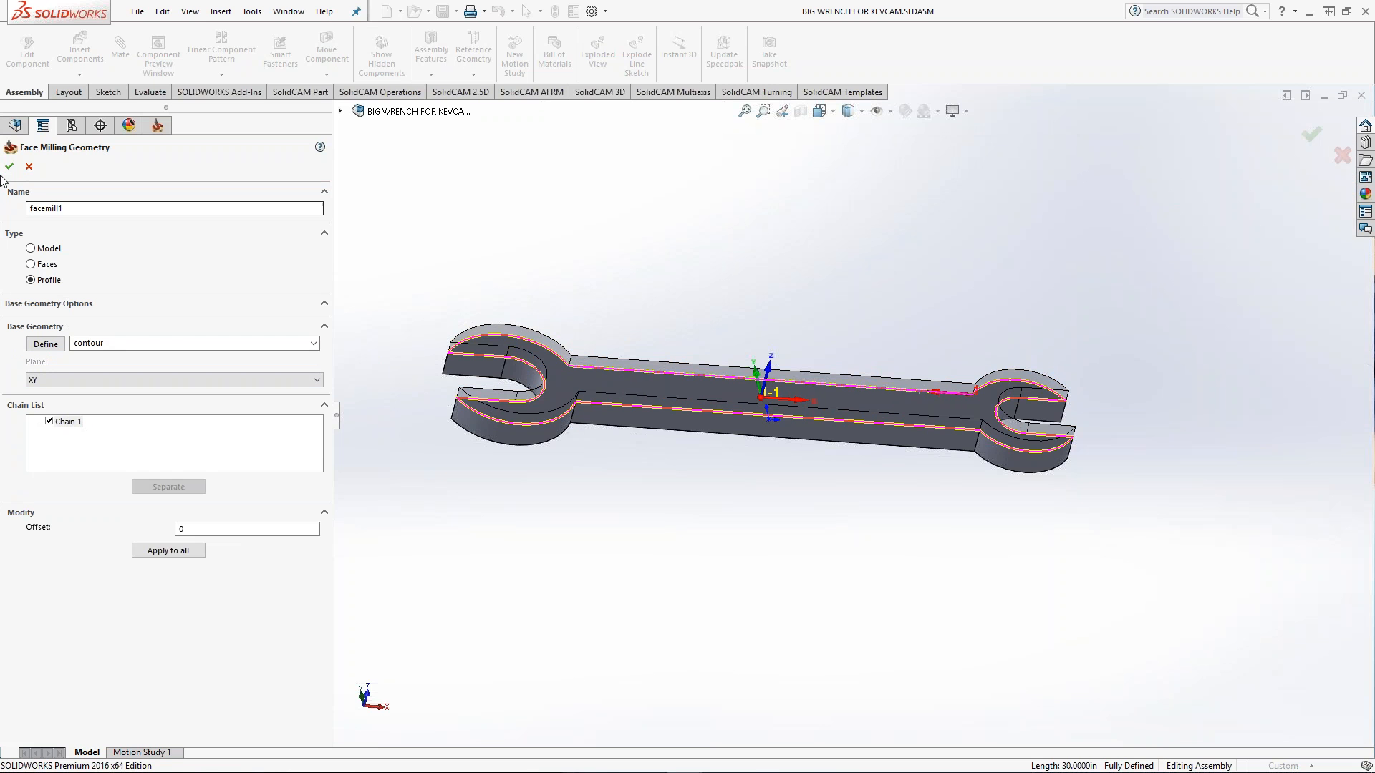
click(9, 168)
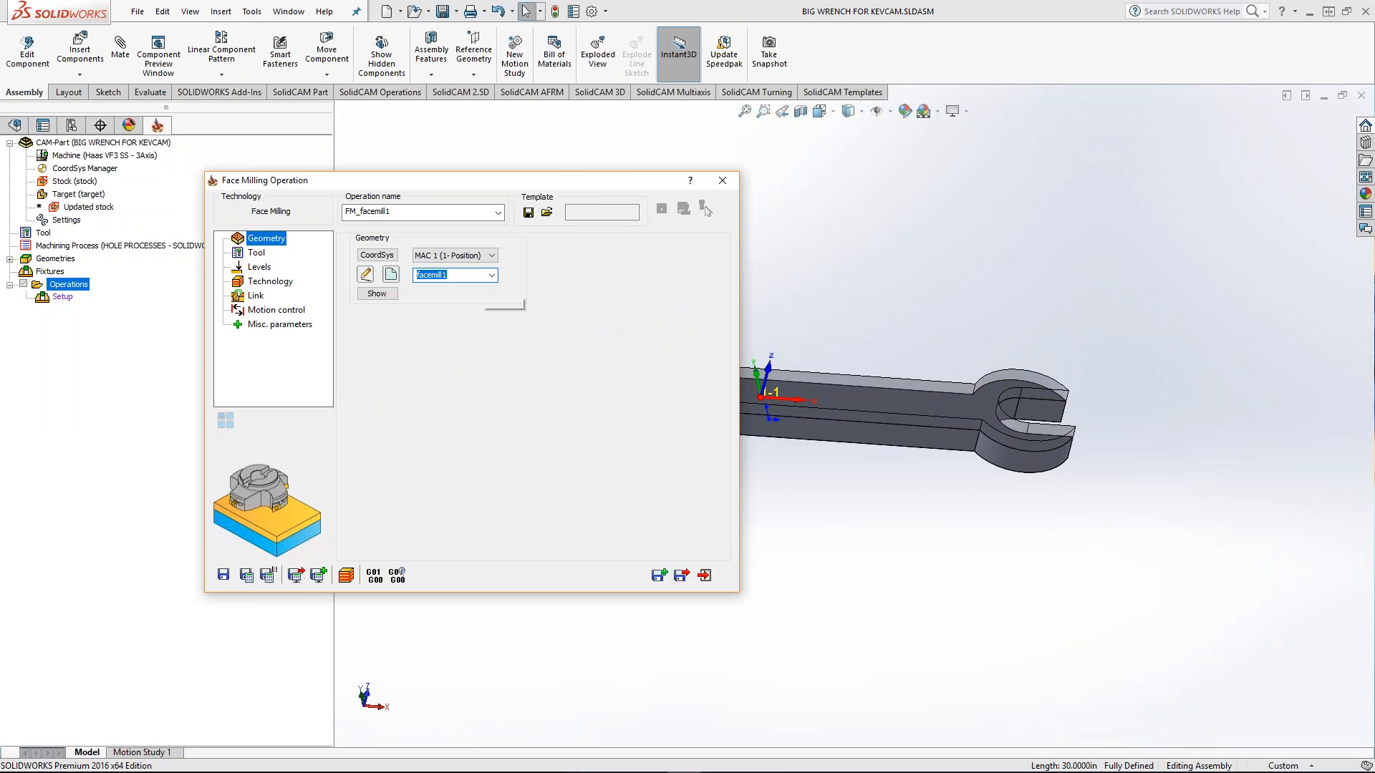
- Measure the outer arc edge of the wrench's larger jaw
drag(578, 186, 156, 266)
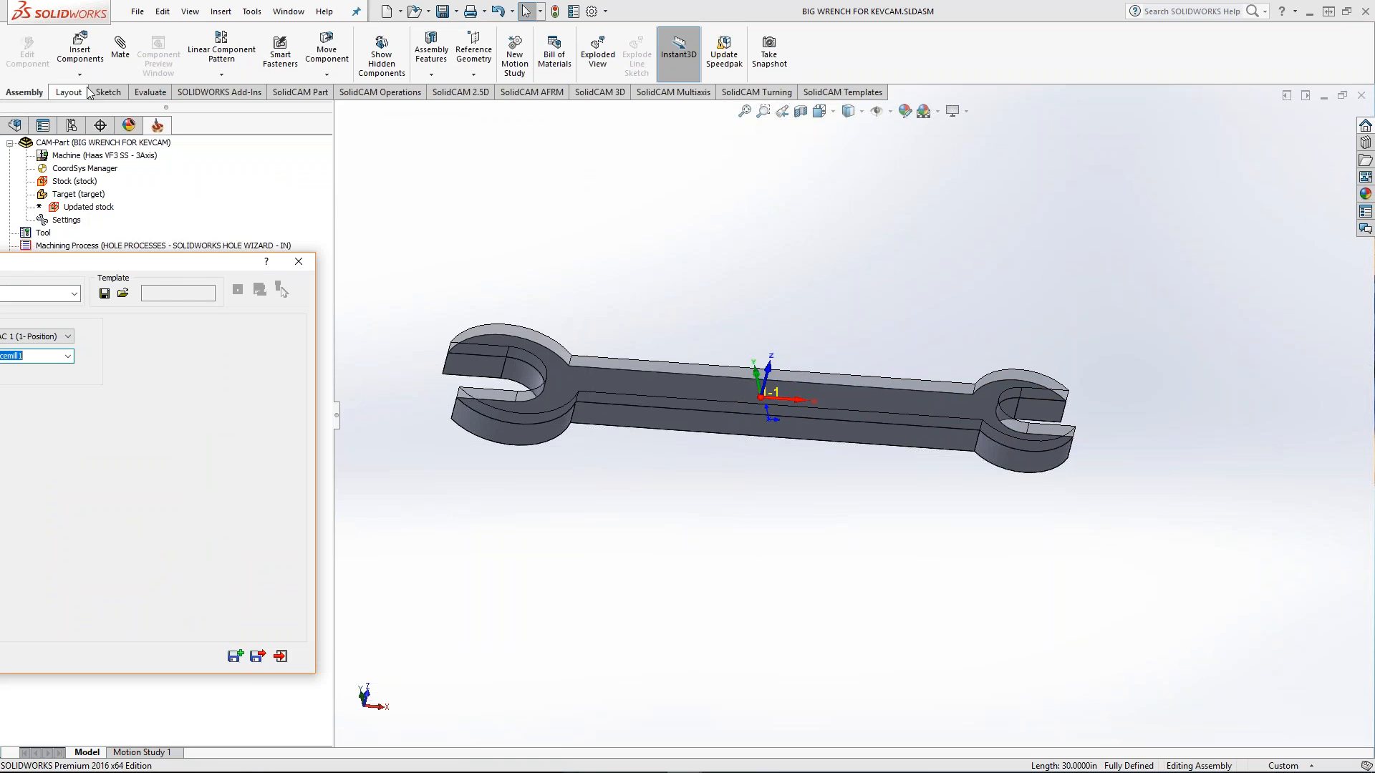
click(150, 92)
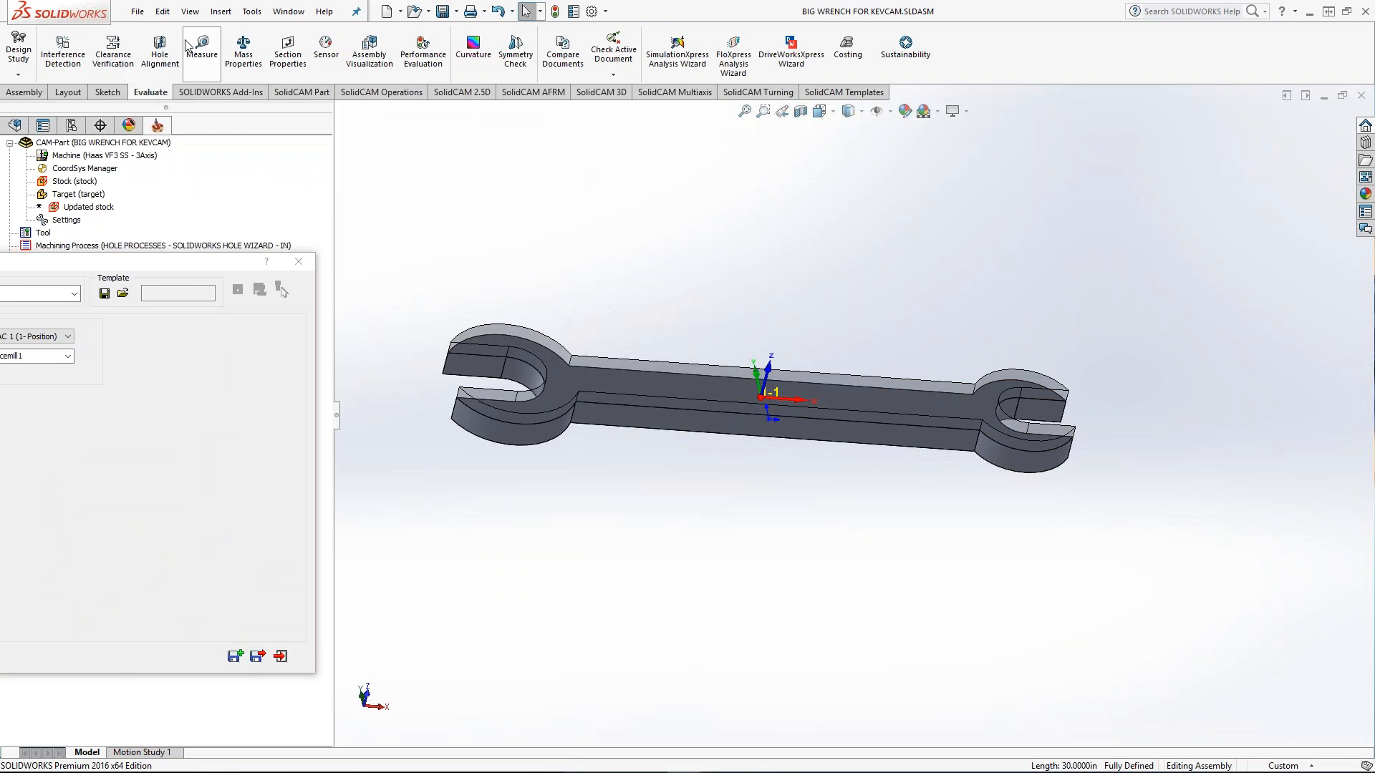
click(206, 50)
click(559, 347)
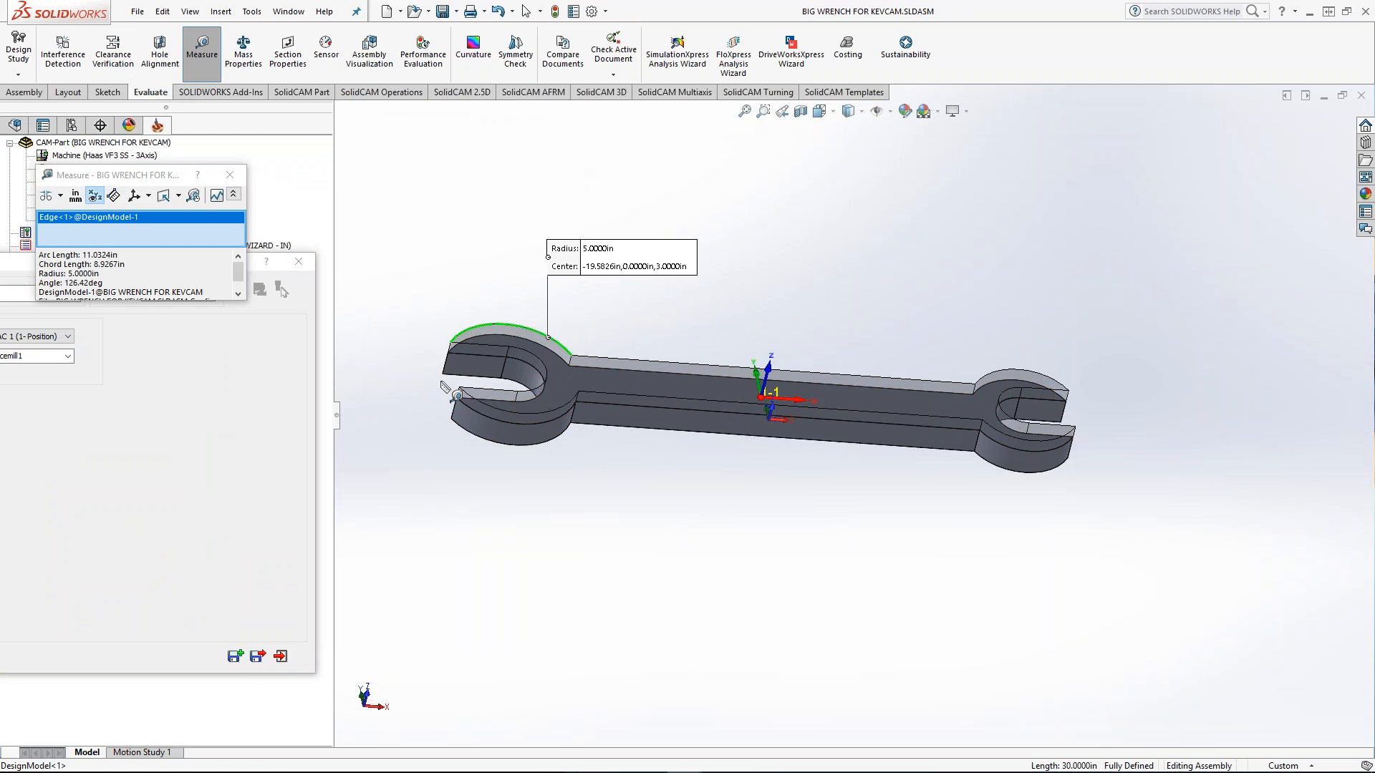
key(Escape)
- Measure the distance between the two parallel inner faces of the larger jaw opening, and close the Measure tool
click(472, 376)
middle_drag(473, 376, 492, 432)
click(540, 527)
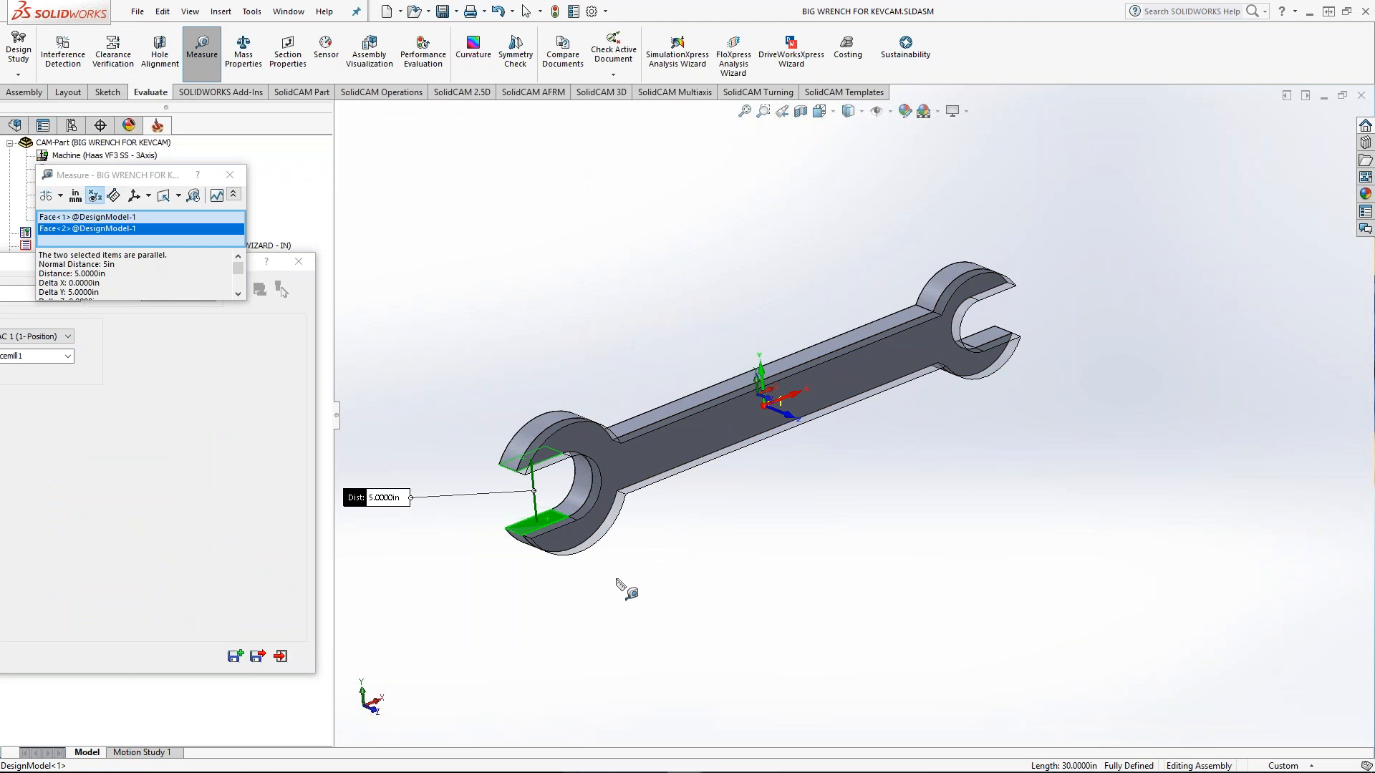
click(618, 585)
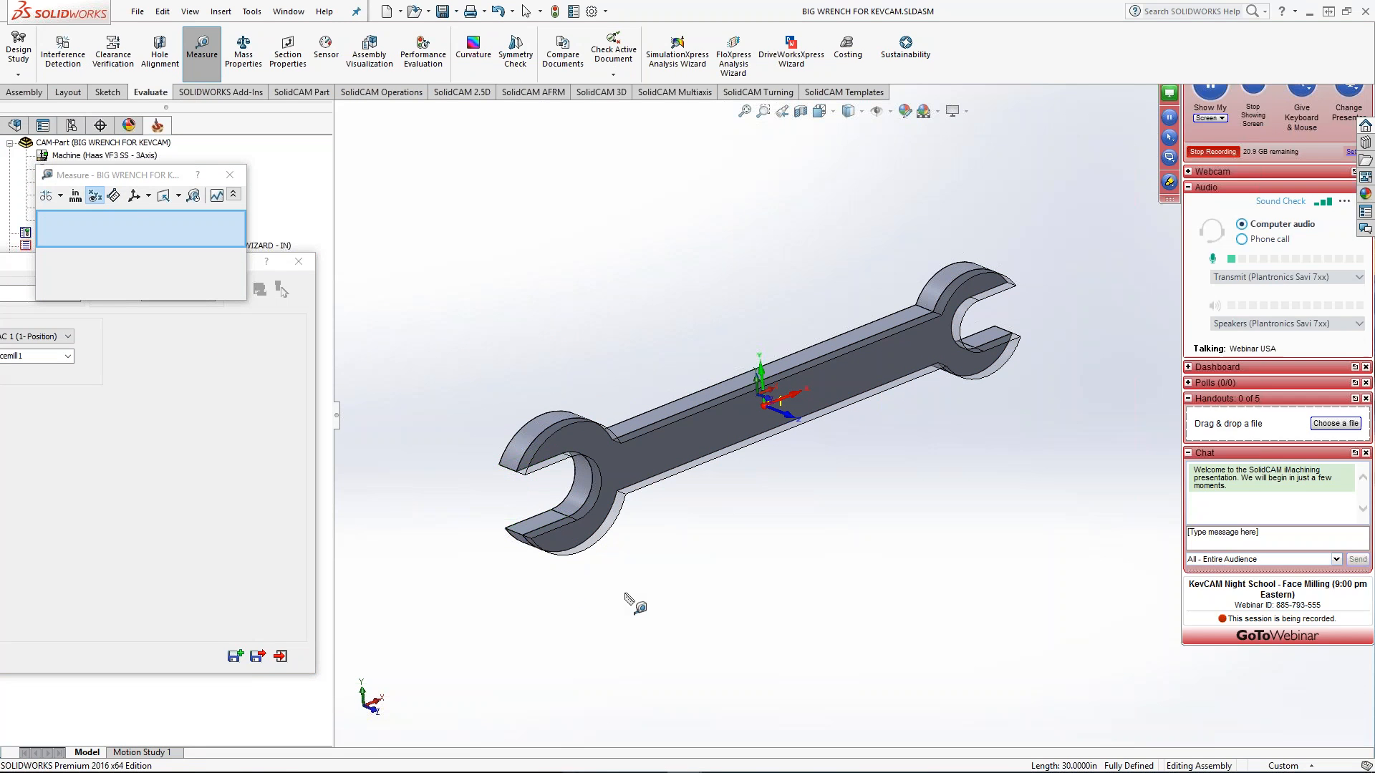
middle_drag(630, 598, 515, 494)
drag(145, 179, 539, 133)
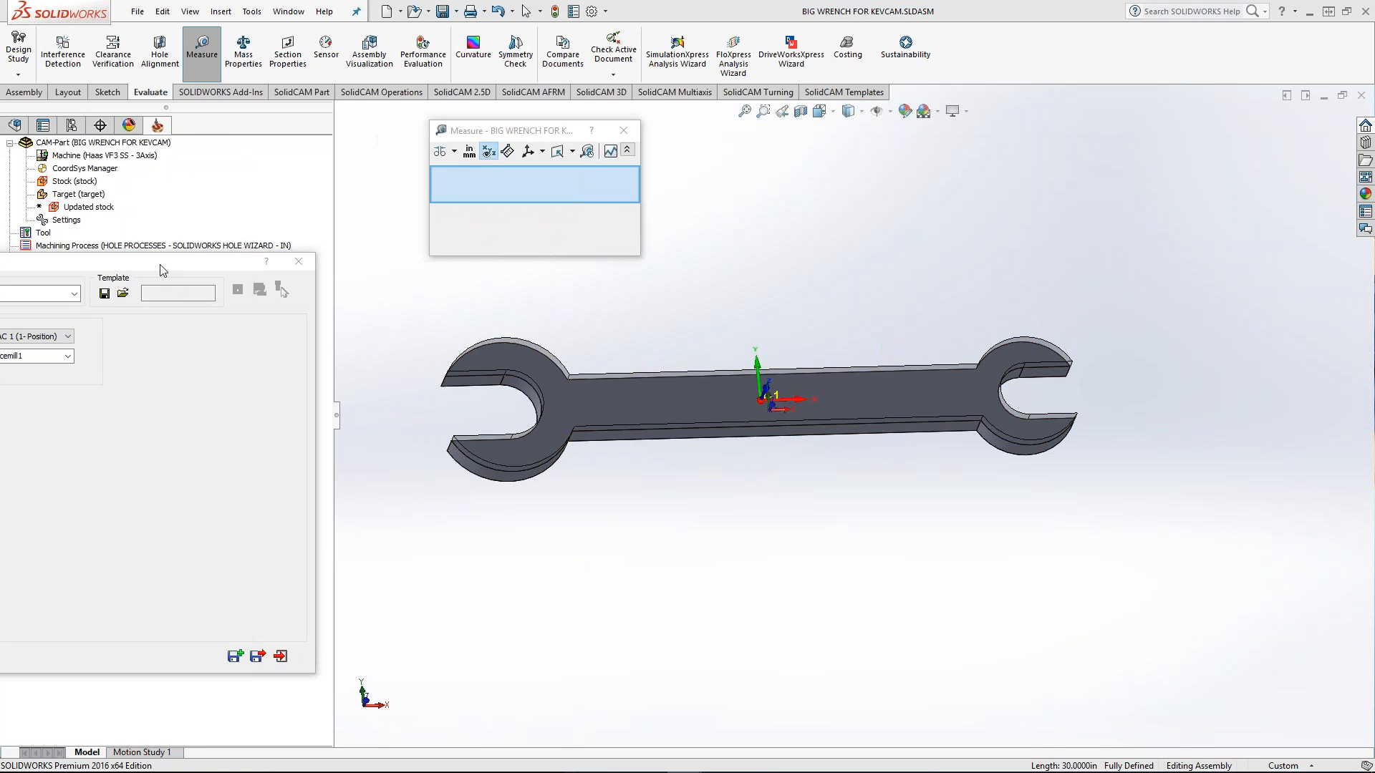
drag(157, 264, 522, 299)
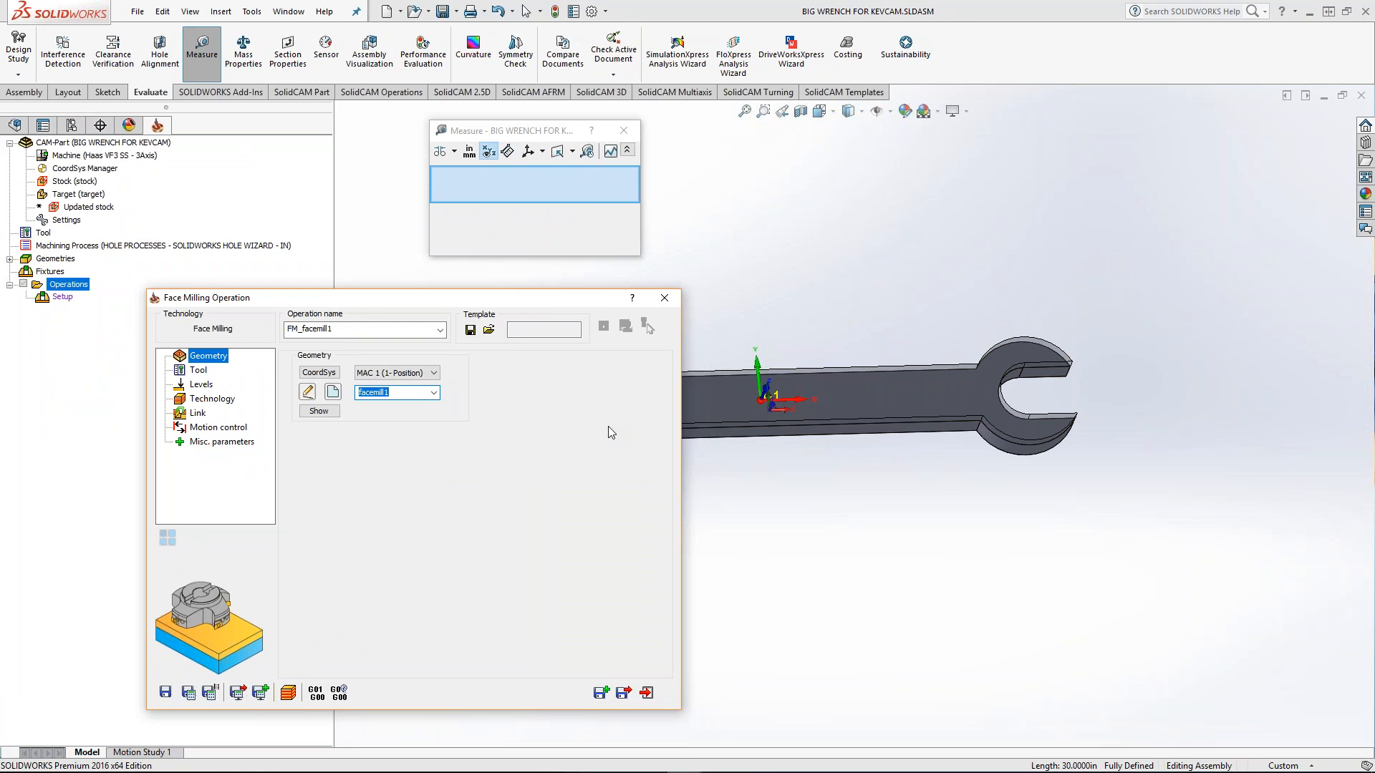
click(624, 130)
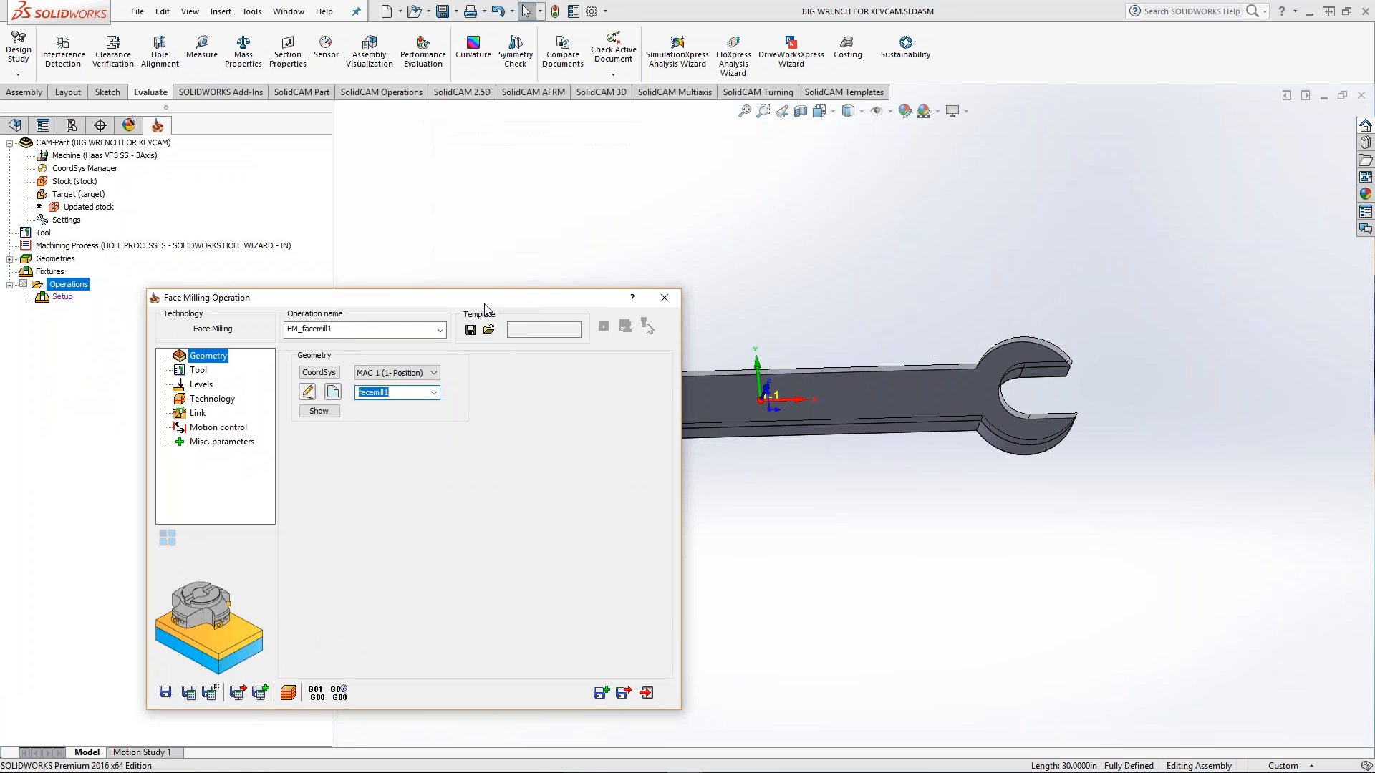
- Add a new face mill to the part's tool list while choosing the face milling operation's tool
drag(436, 298, 513, 191)
click(276, 265)
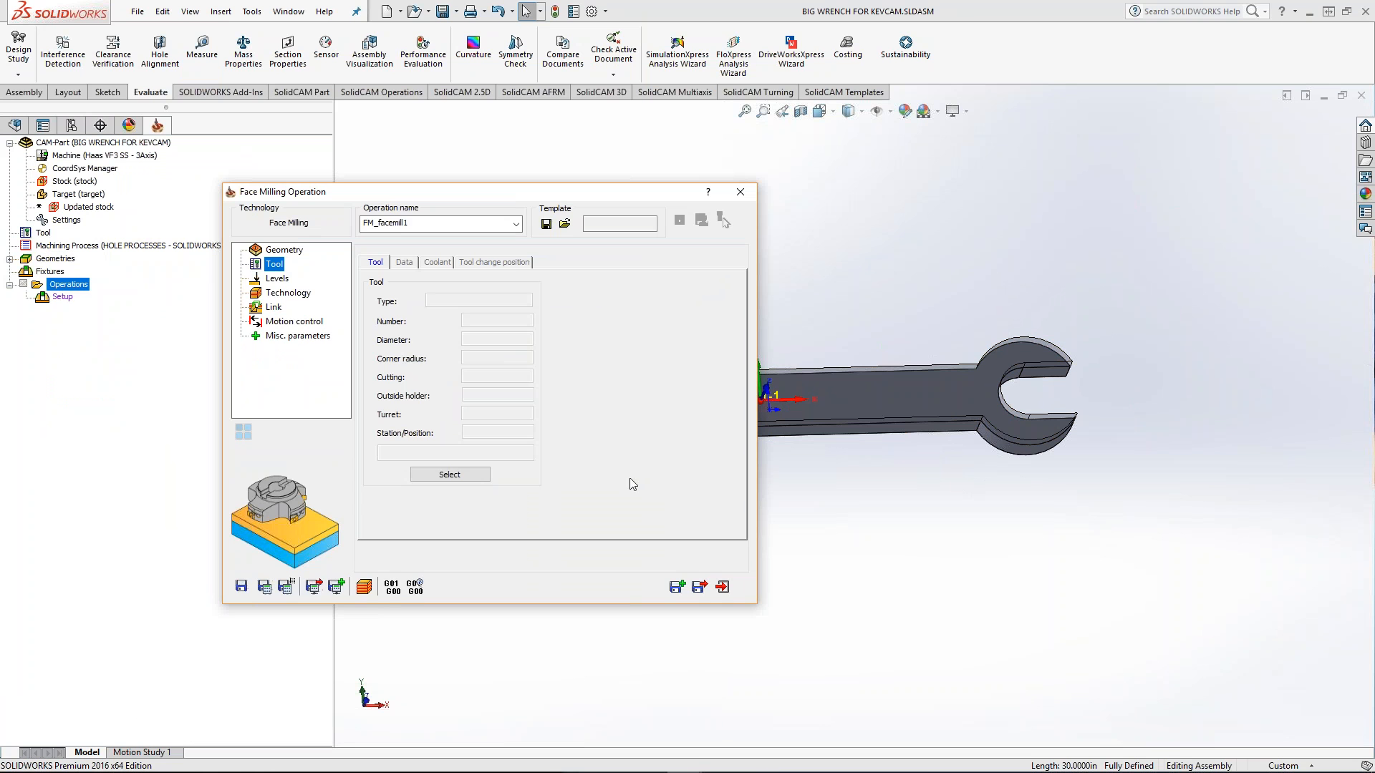
click(450, 475)
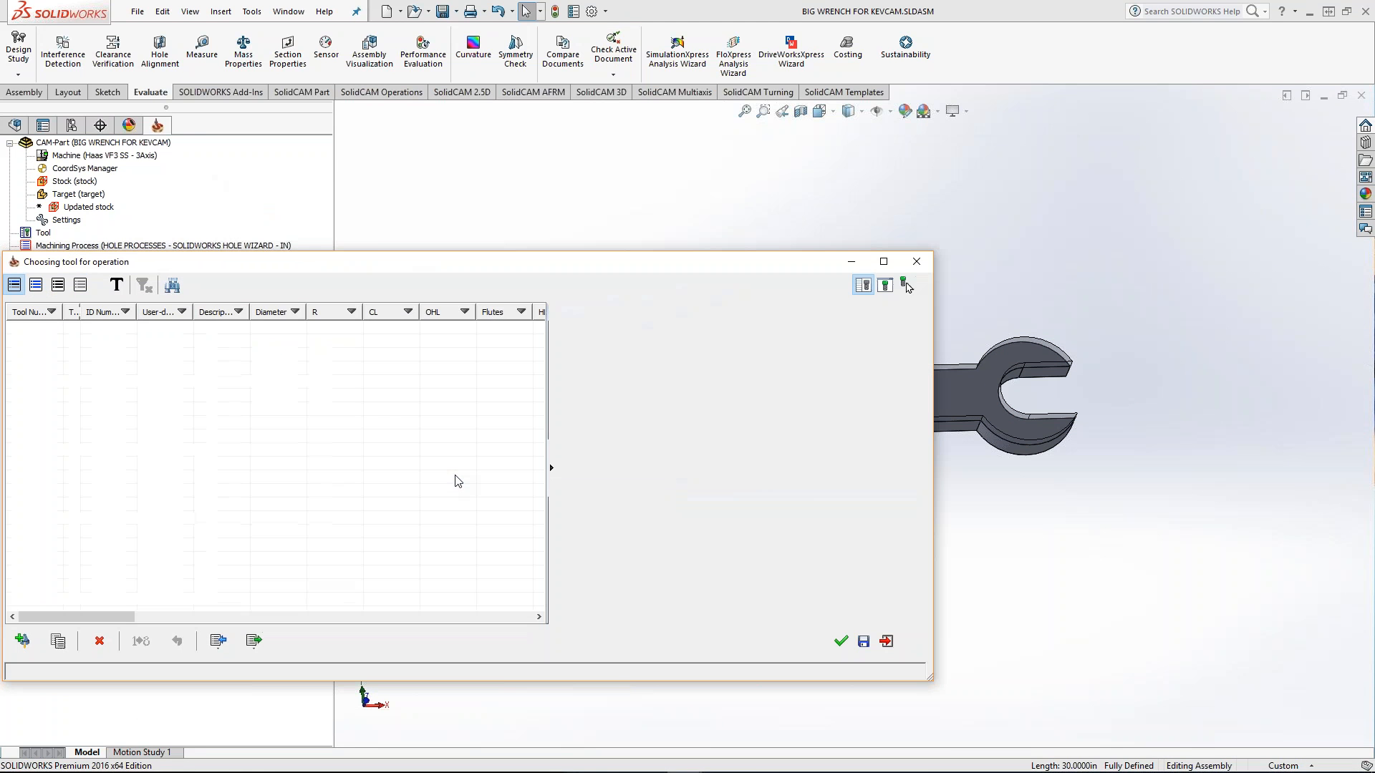
drag(517, 252, 573, 151)
drag(415, 153, 564, 134)
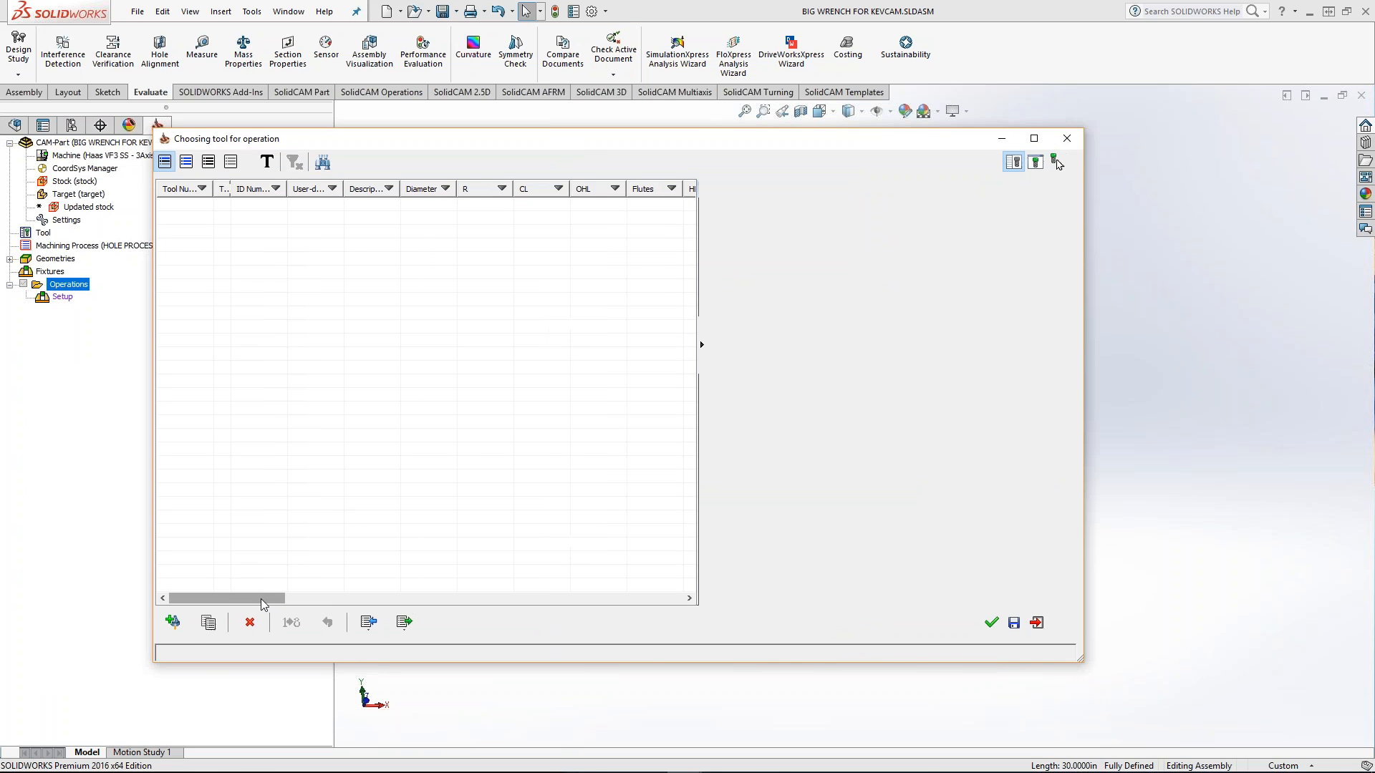
click(176, 624)
click(932, 209)
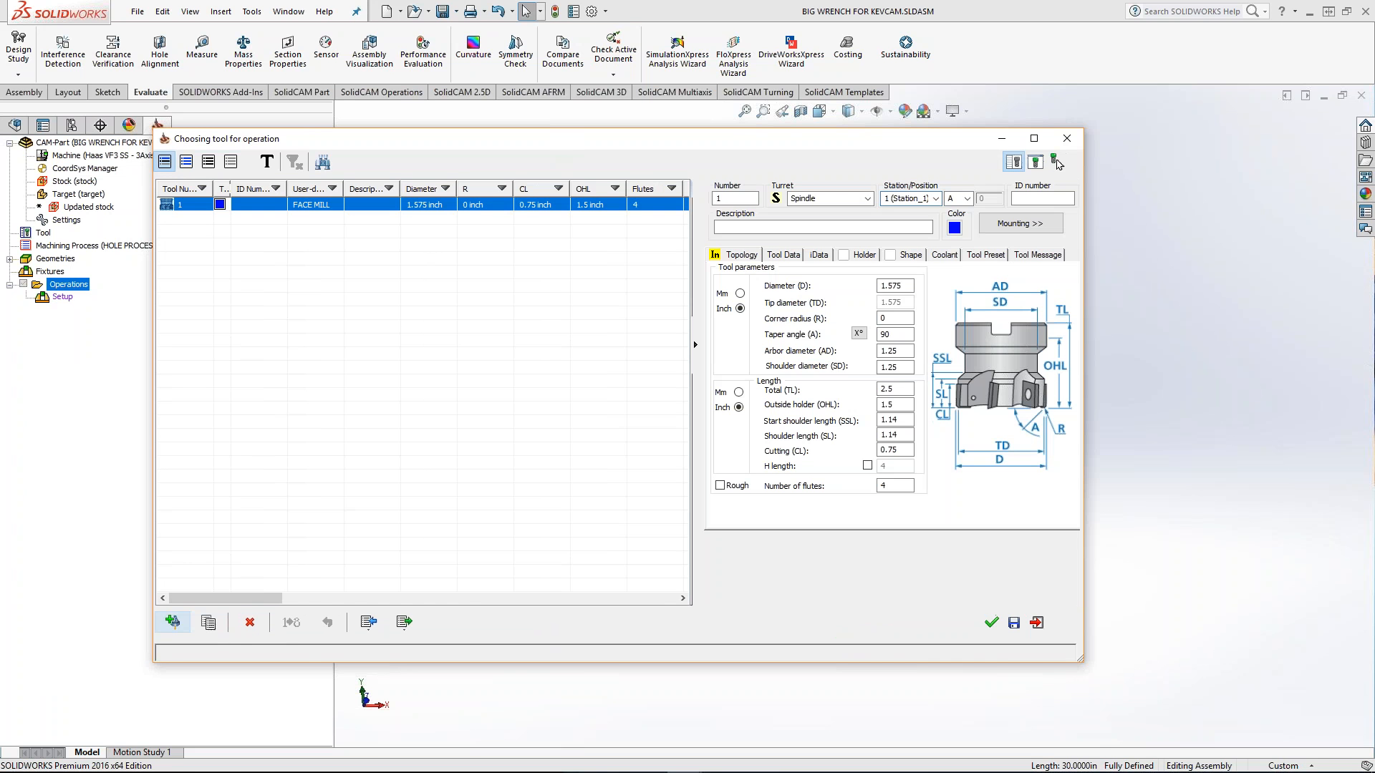
- Show the tool picture preview beside the tool definition and set the face mill's diameter to 3 inches
drag(732, 140, 645, 125)
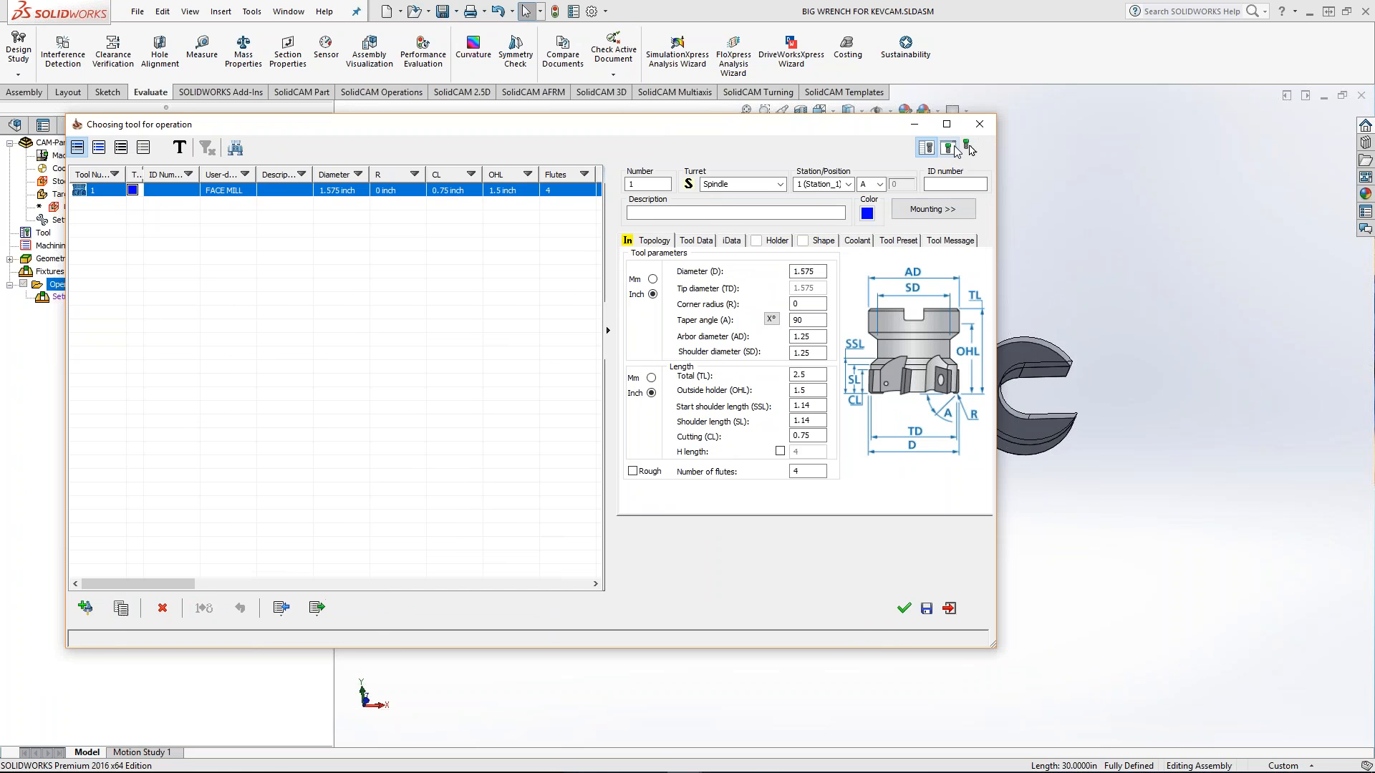
click(969, 147)
drag(714, 127, 442, 141)
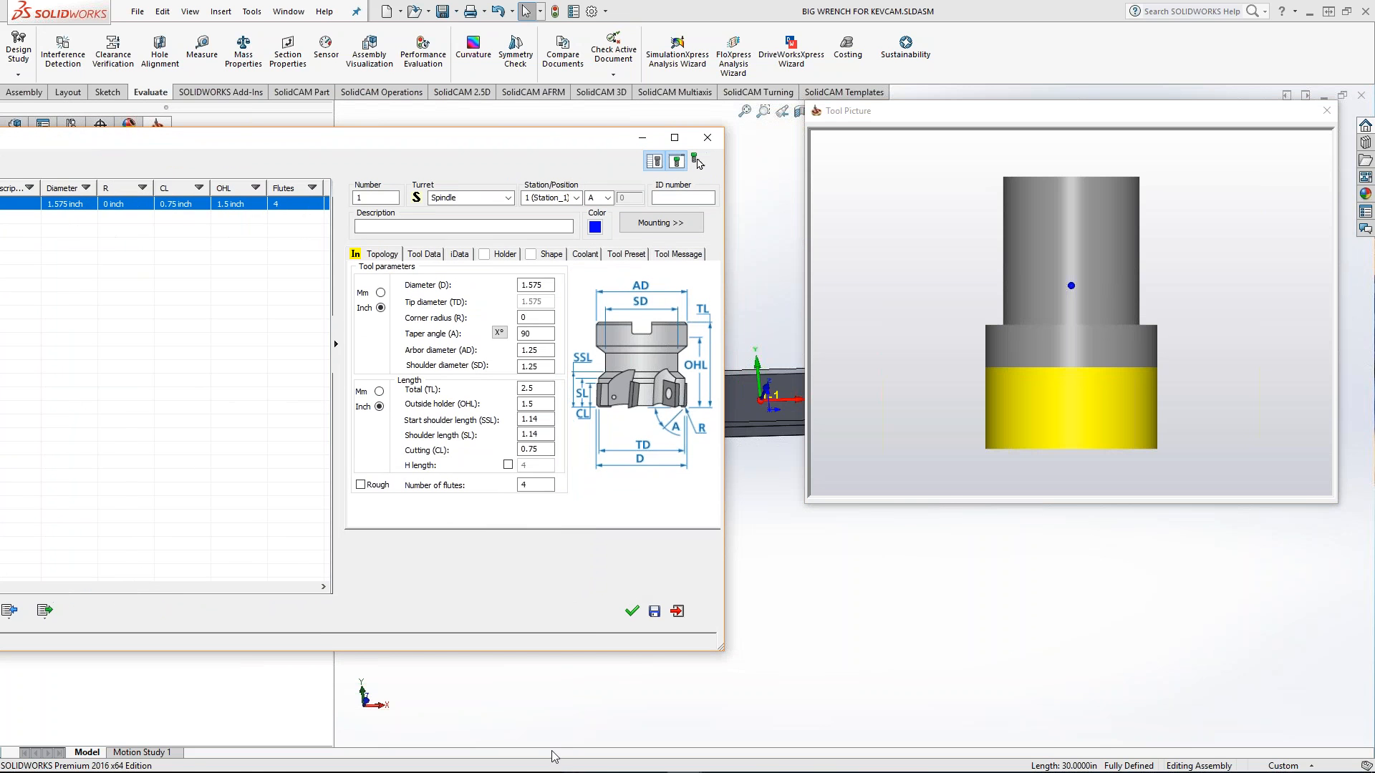
click(547, 284)
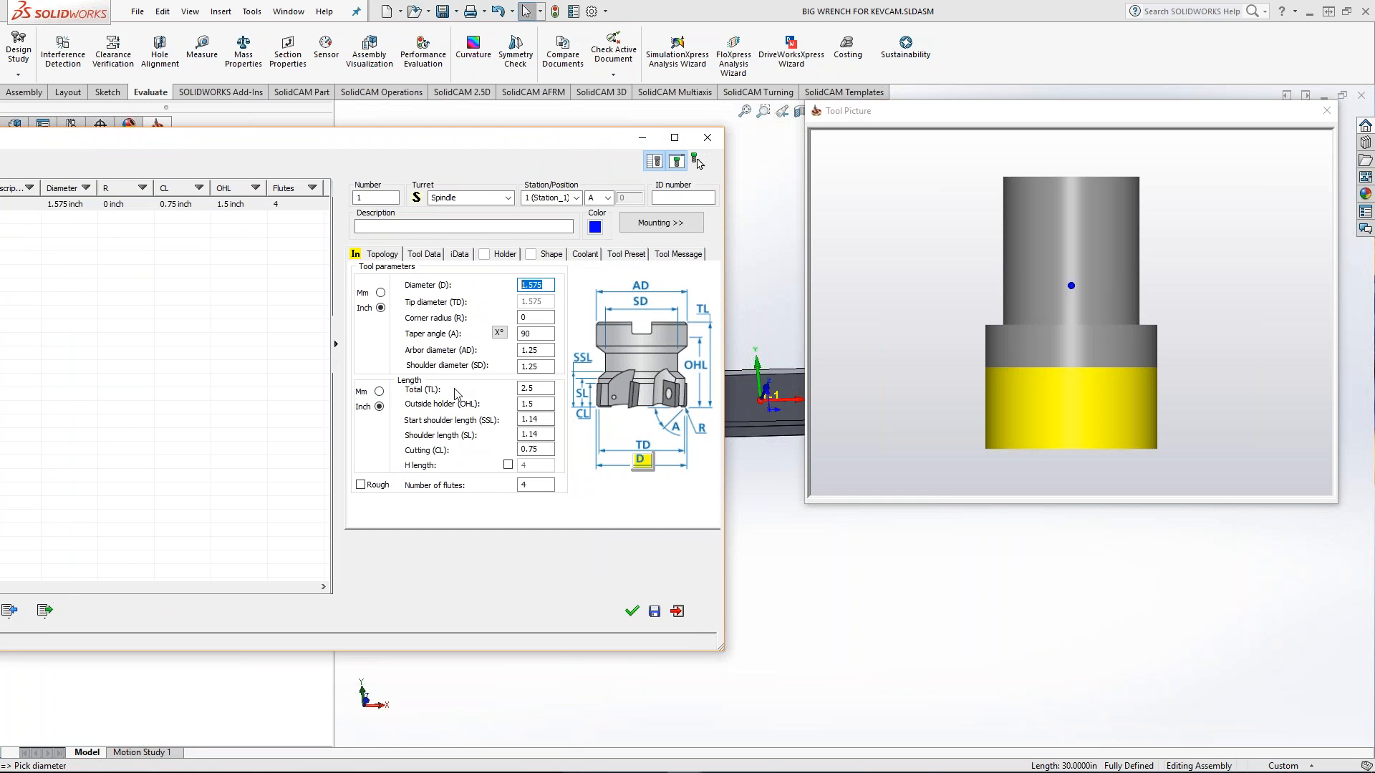
text(3)
key(Return)
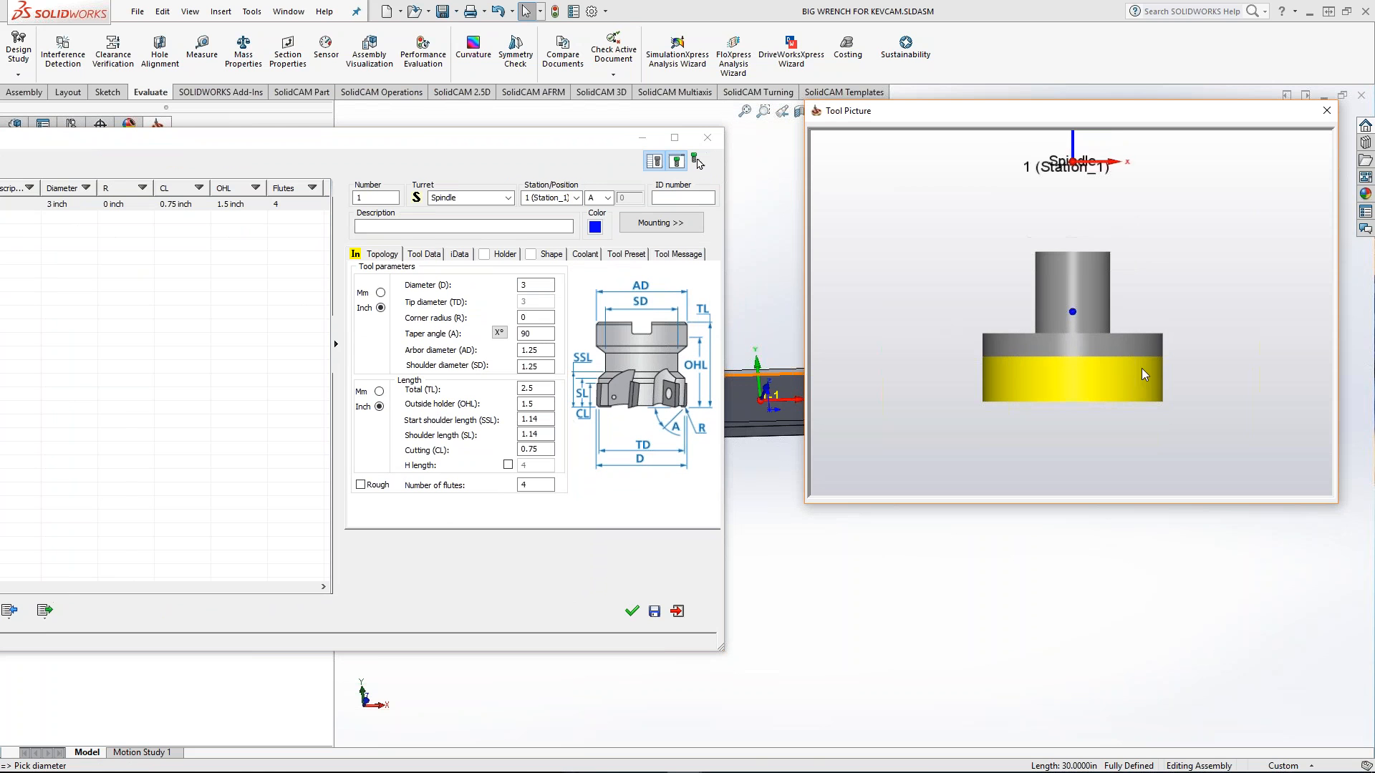
scroll(1143, 374, up, 1)
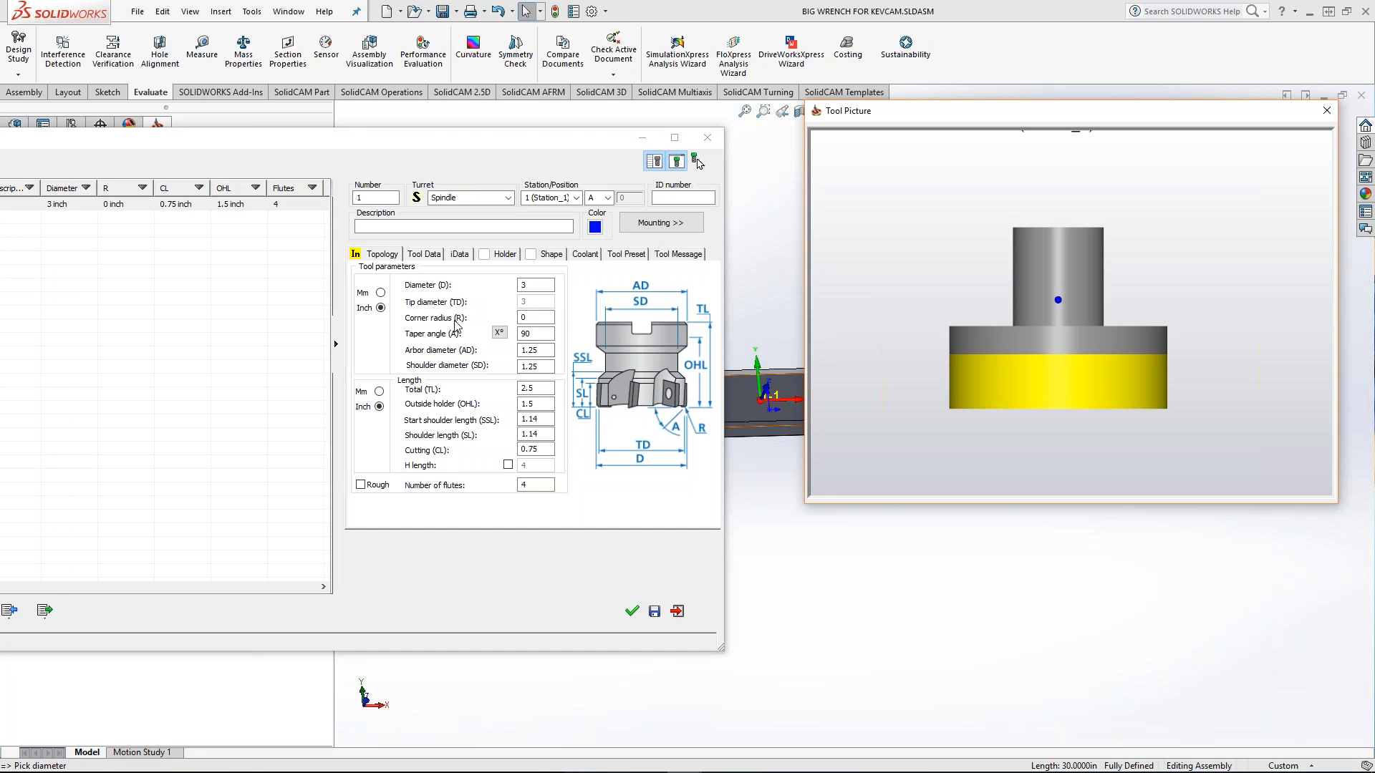
- Set the face mill's corner radius to 0.015 inch and its taper angle to 45 degrees, toggling the angle value to read-only
click(539, 317)
text(.015)
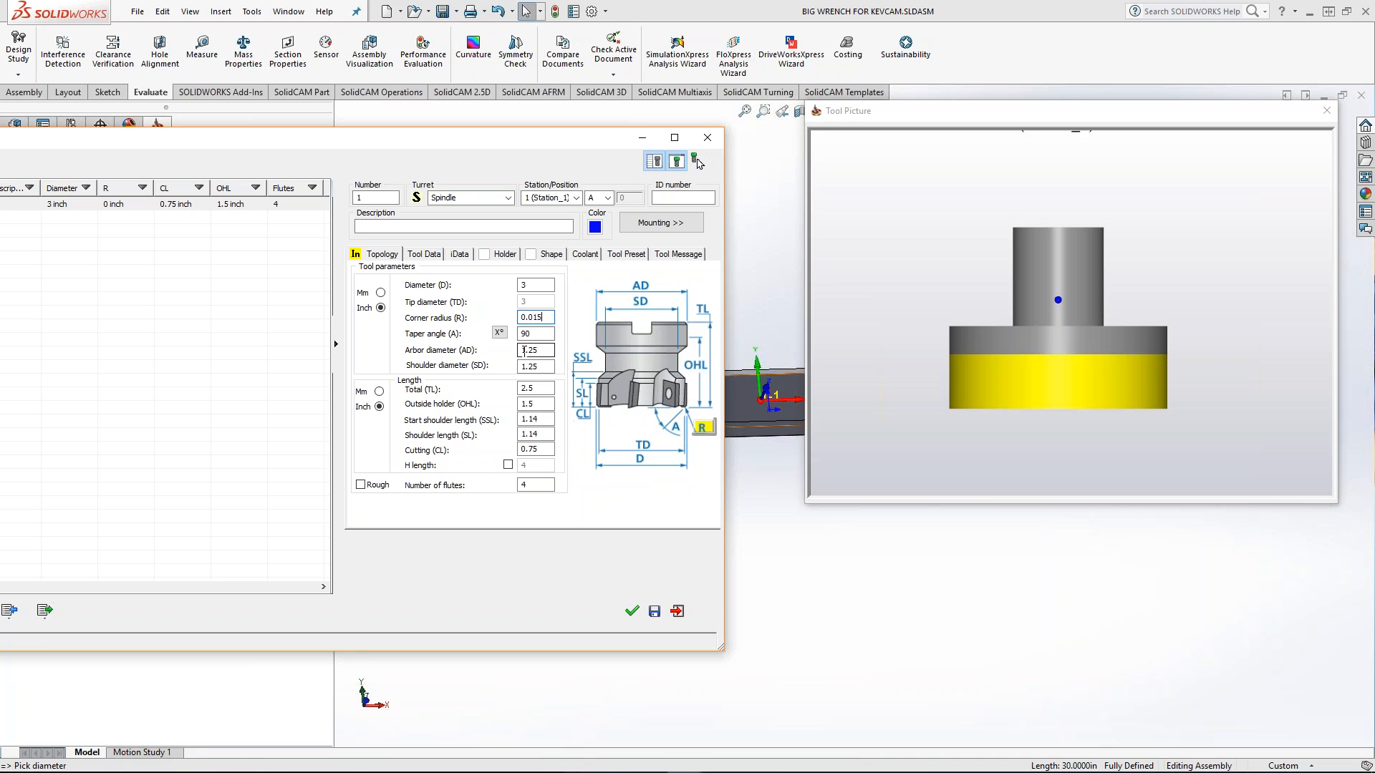
key(Tab)
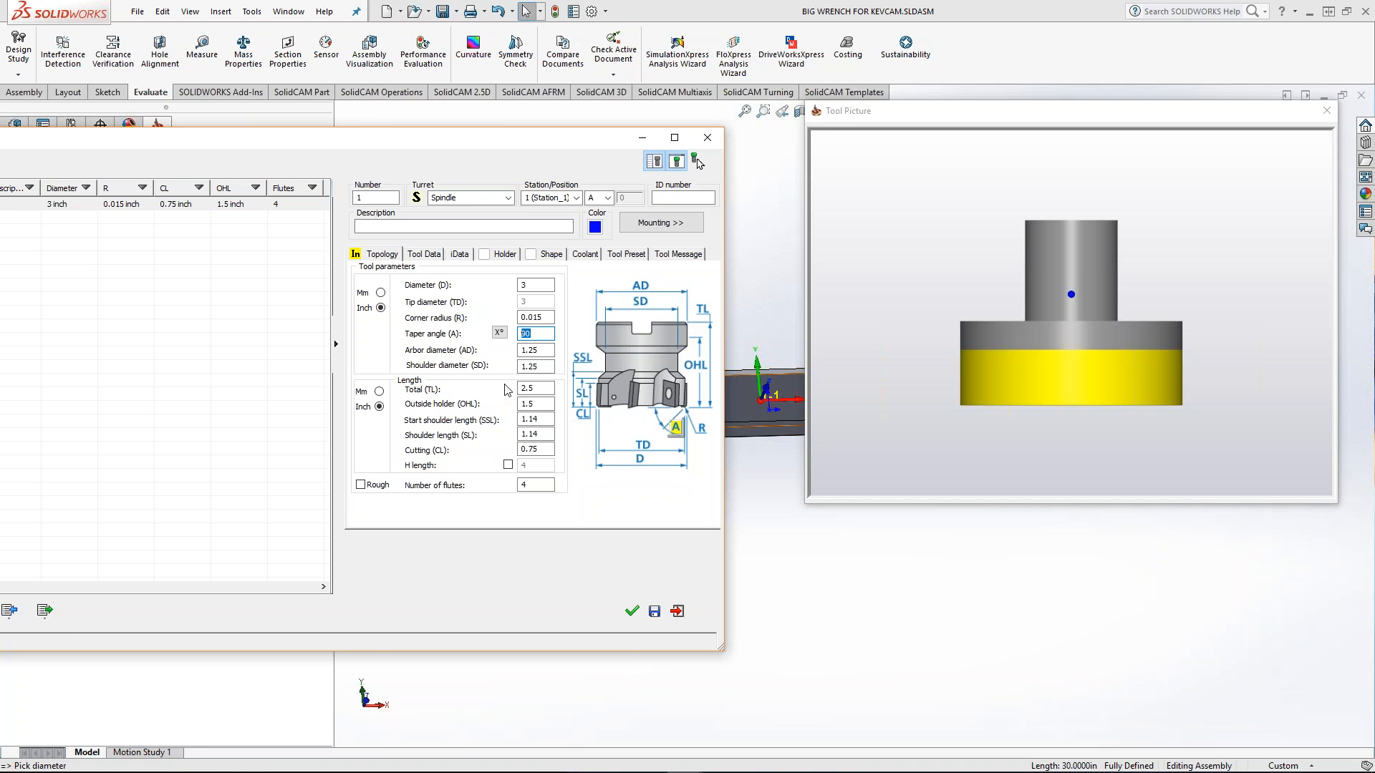
text(45)
click(1013, 413)
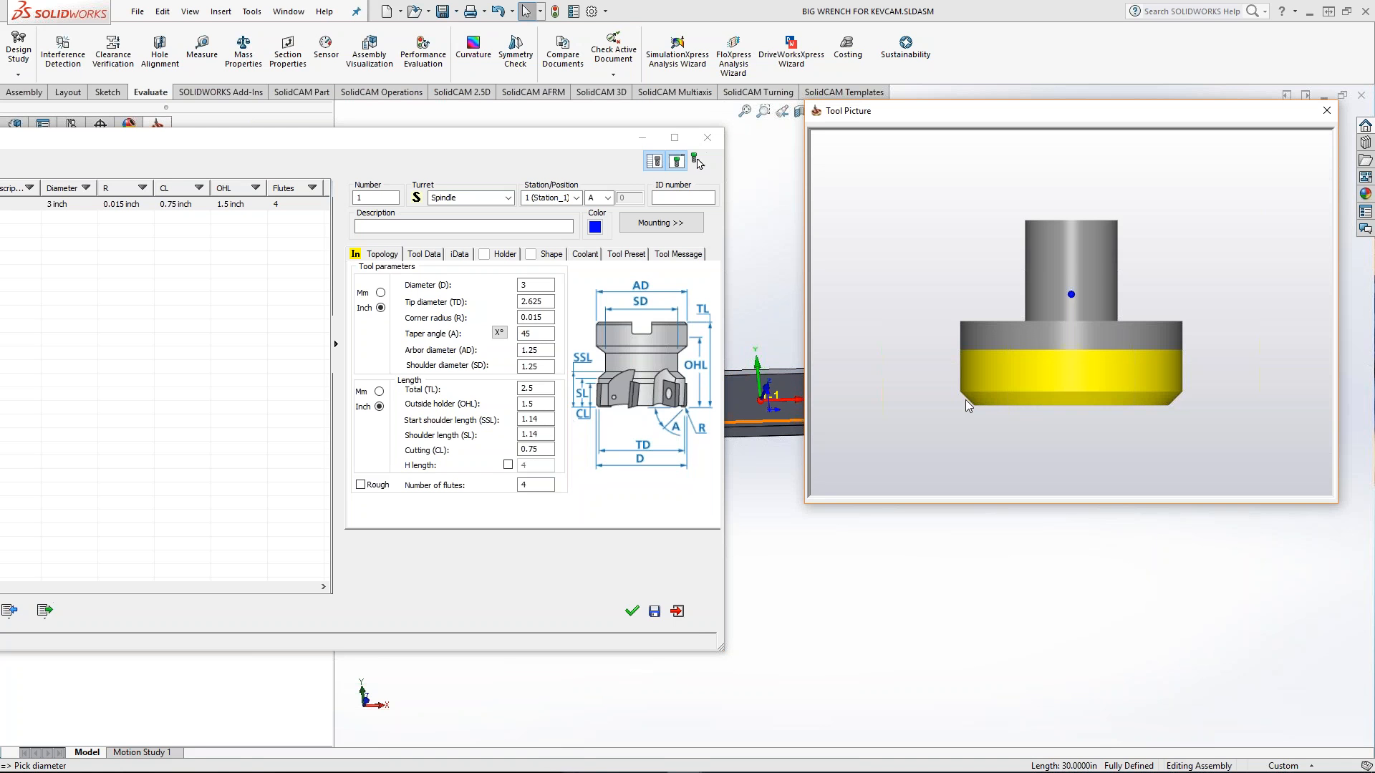
click(500, 334)
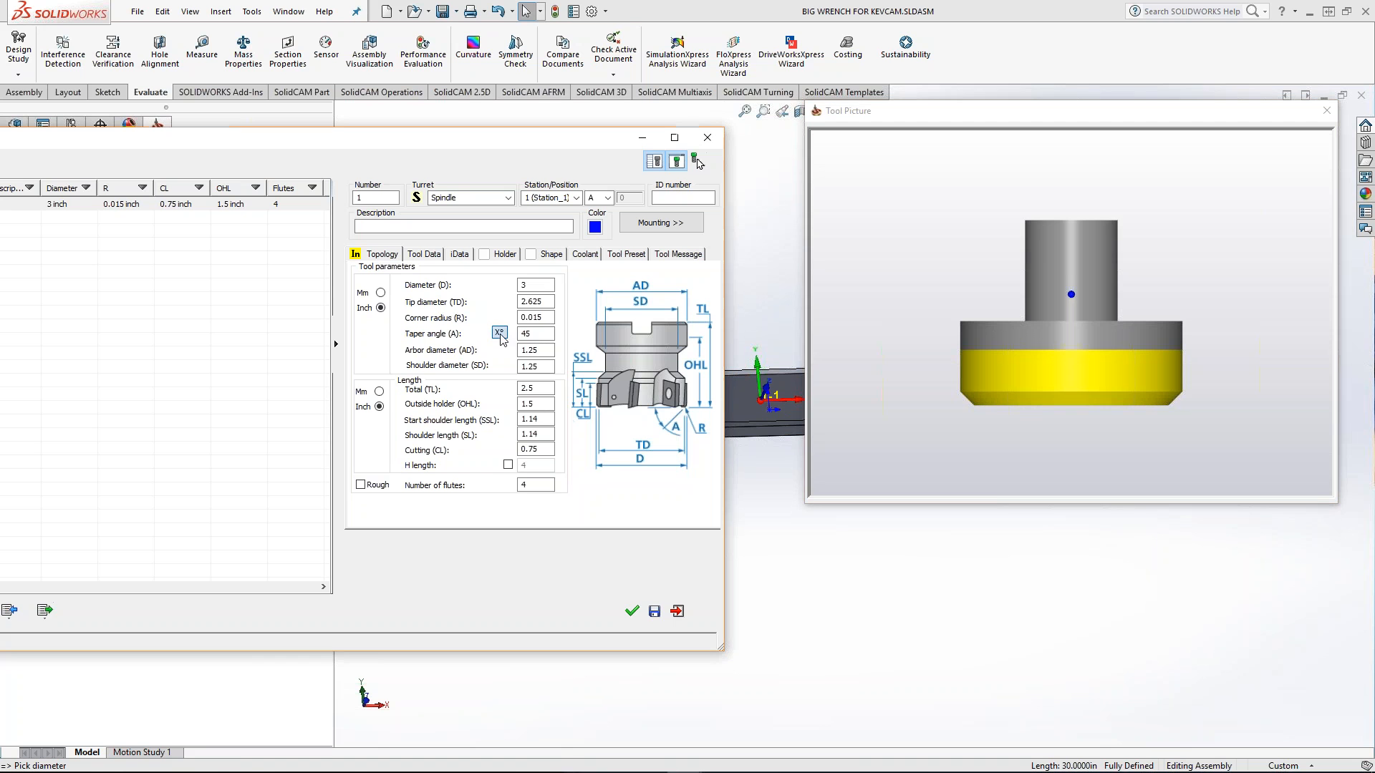
click(500, 333)
- Set the face mill's arbor diameter (AD) to 2.5 inches and update the tool preview
click(546, 352)
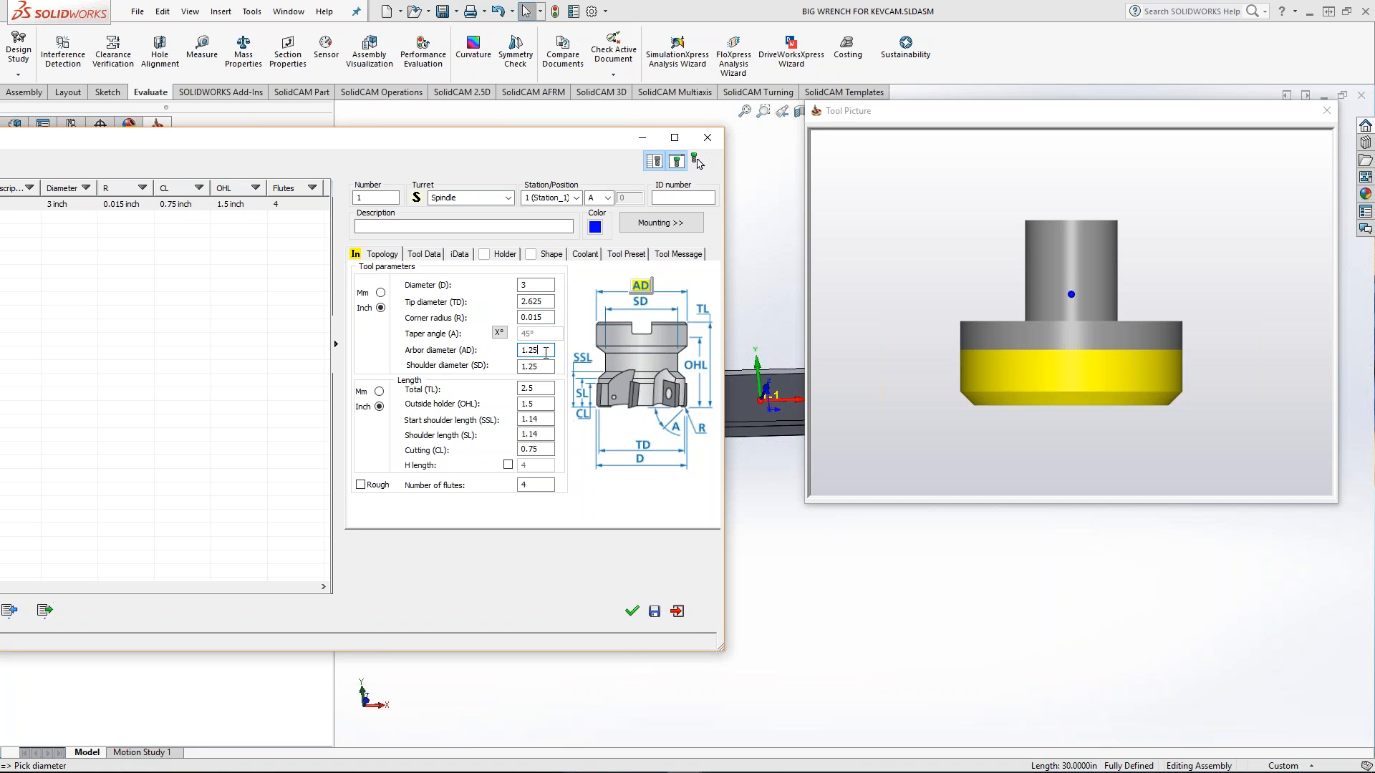
double_click(544, 351)
text(2.5)
click(900, 263)
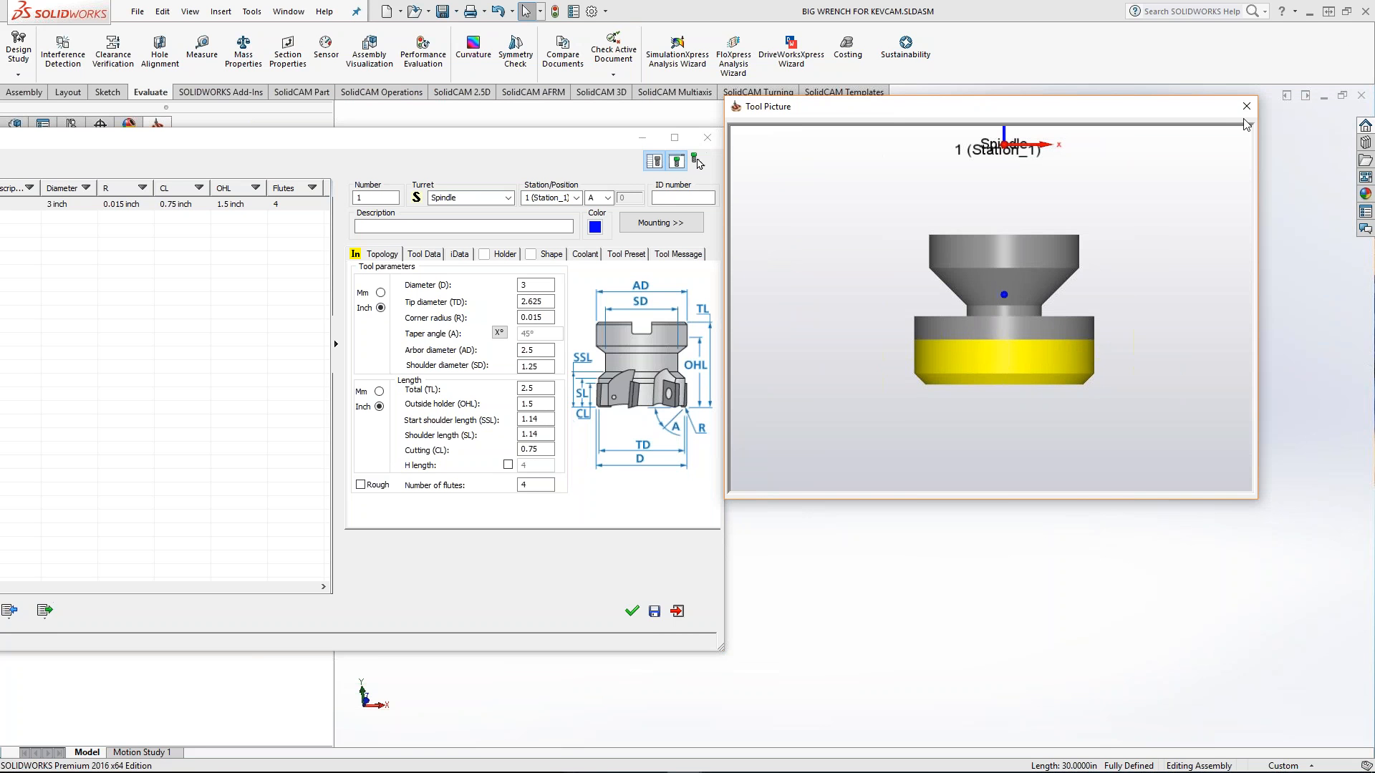
click(1166, 33)
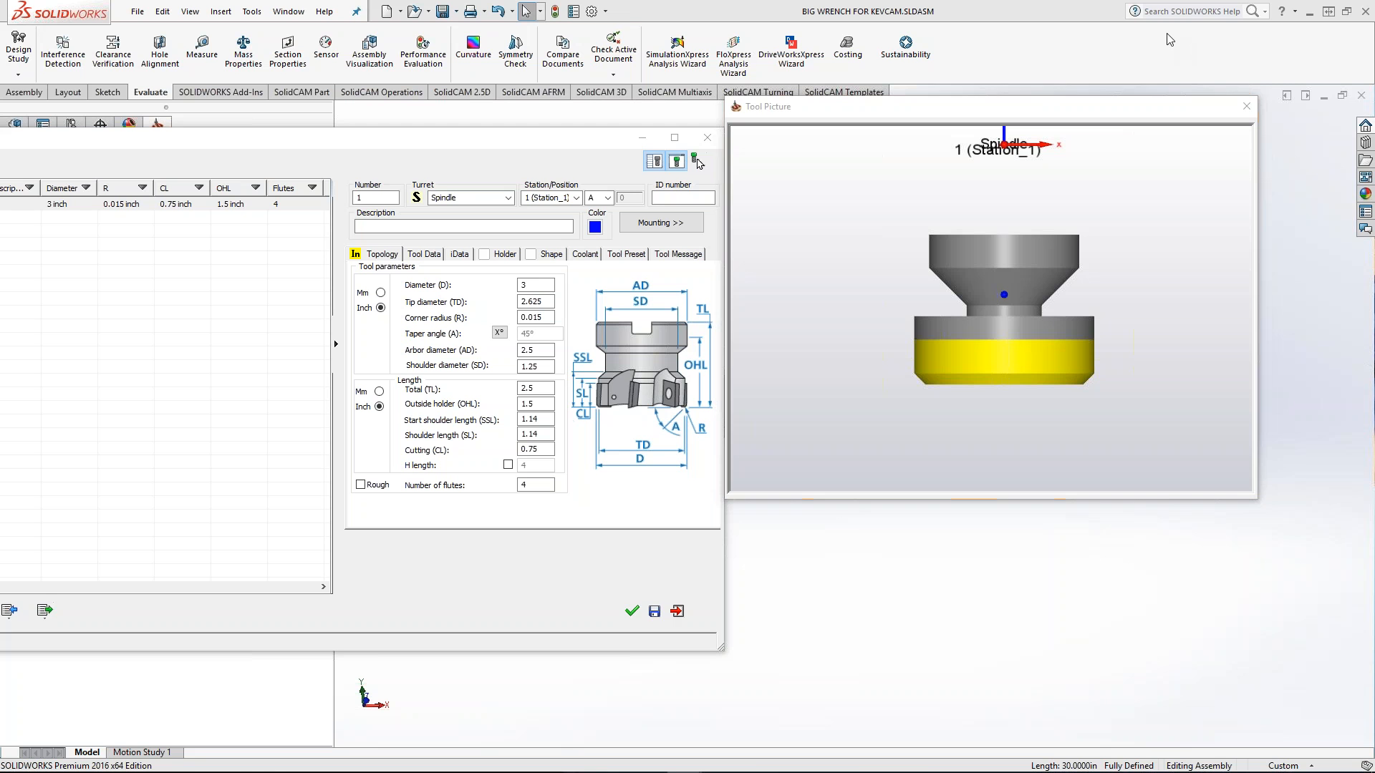
click(1235, 158)
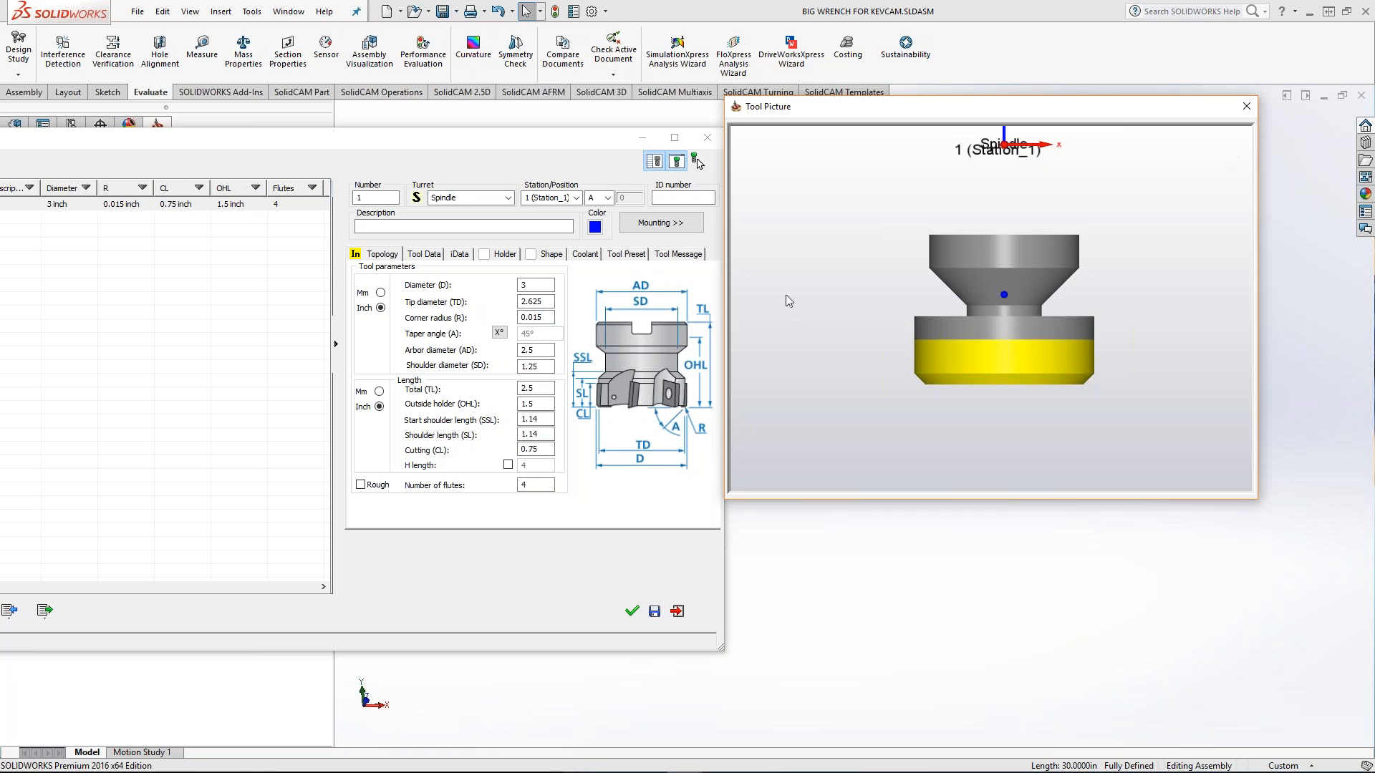
- Set the face mill's shoulder diameter (SD) to 2 inches and update the tool preview
click(538, 366)
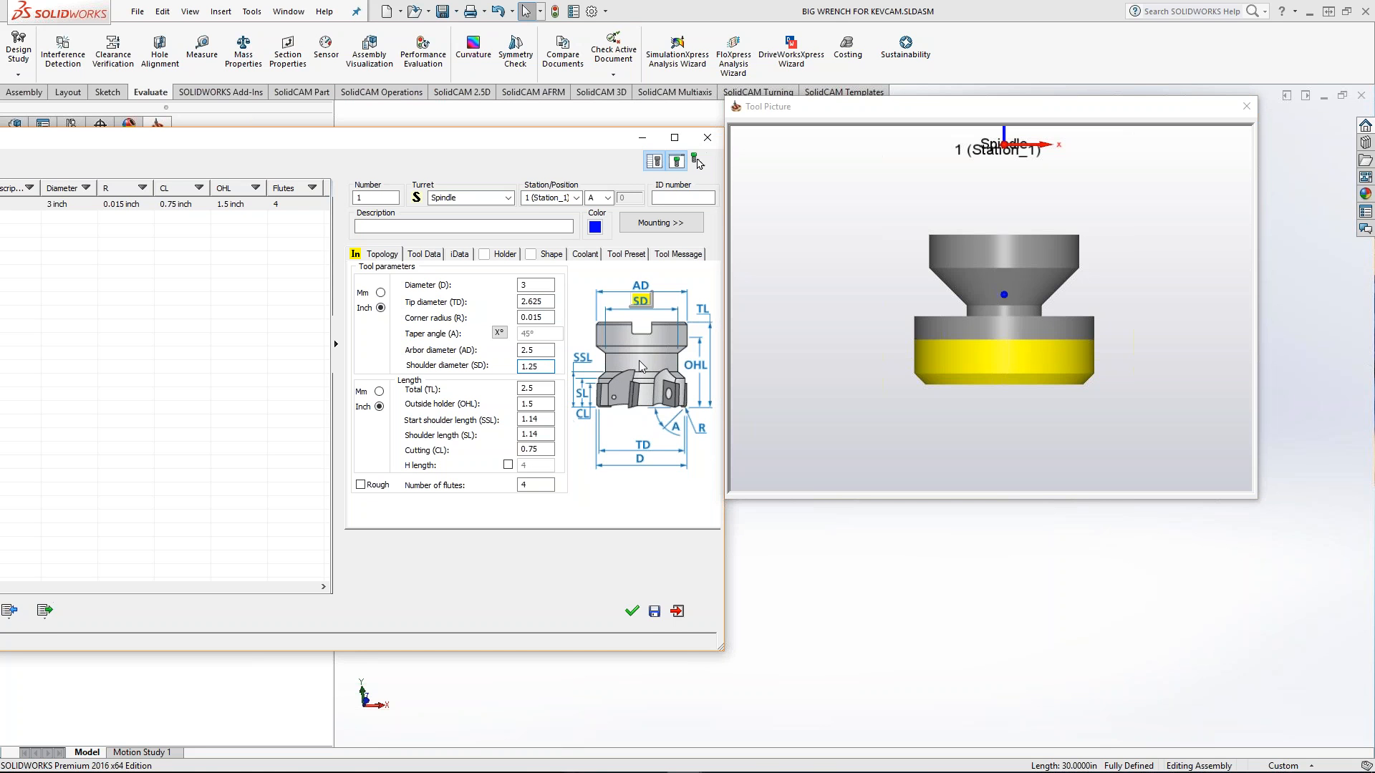
drag(539, 365, 503, 366)
text(2)
click(851, 407)
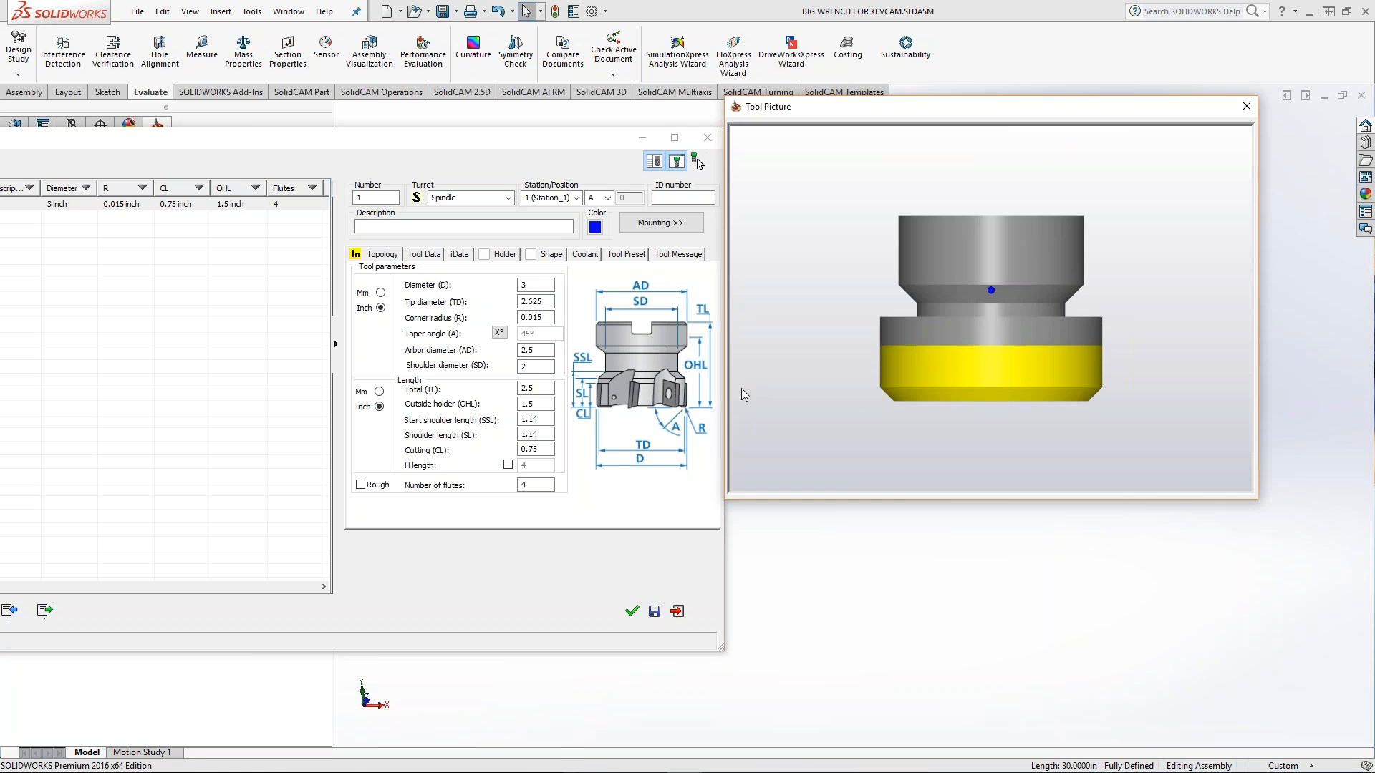
click(537, 366)
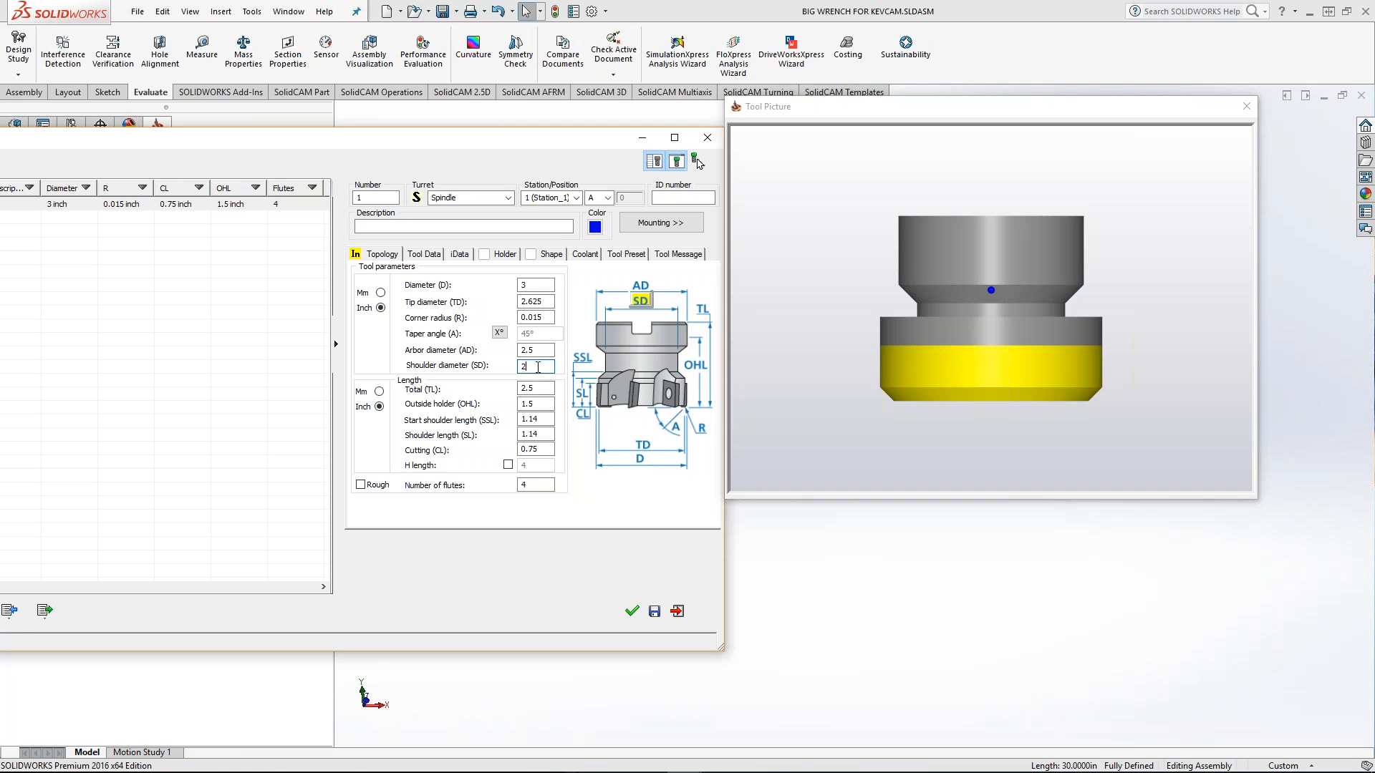
- Set the face mill's outside holder length (OHL) to 2 inches
click(538, 389)
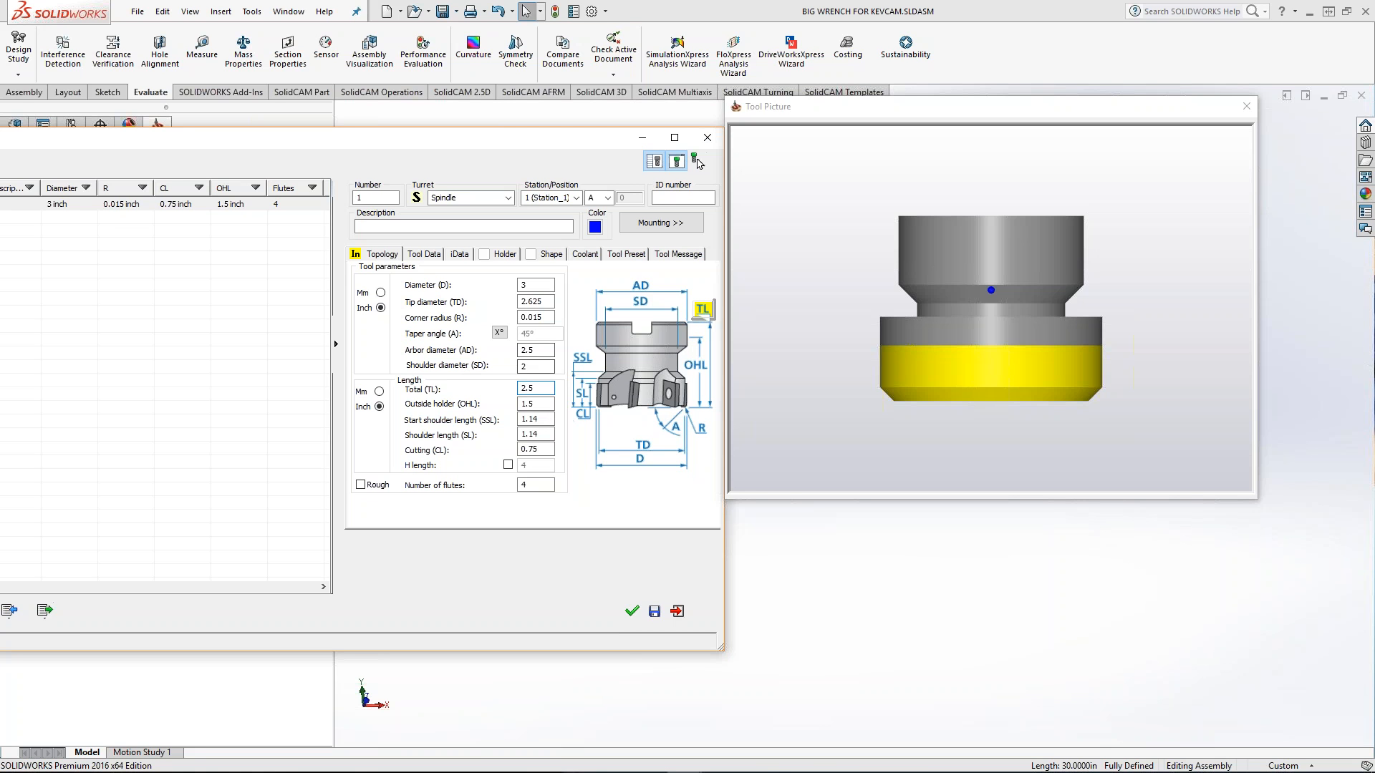
click(542, 406)
key(shift+Home)
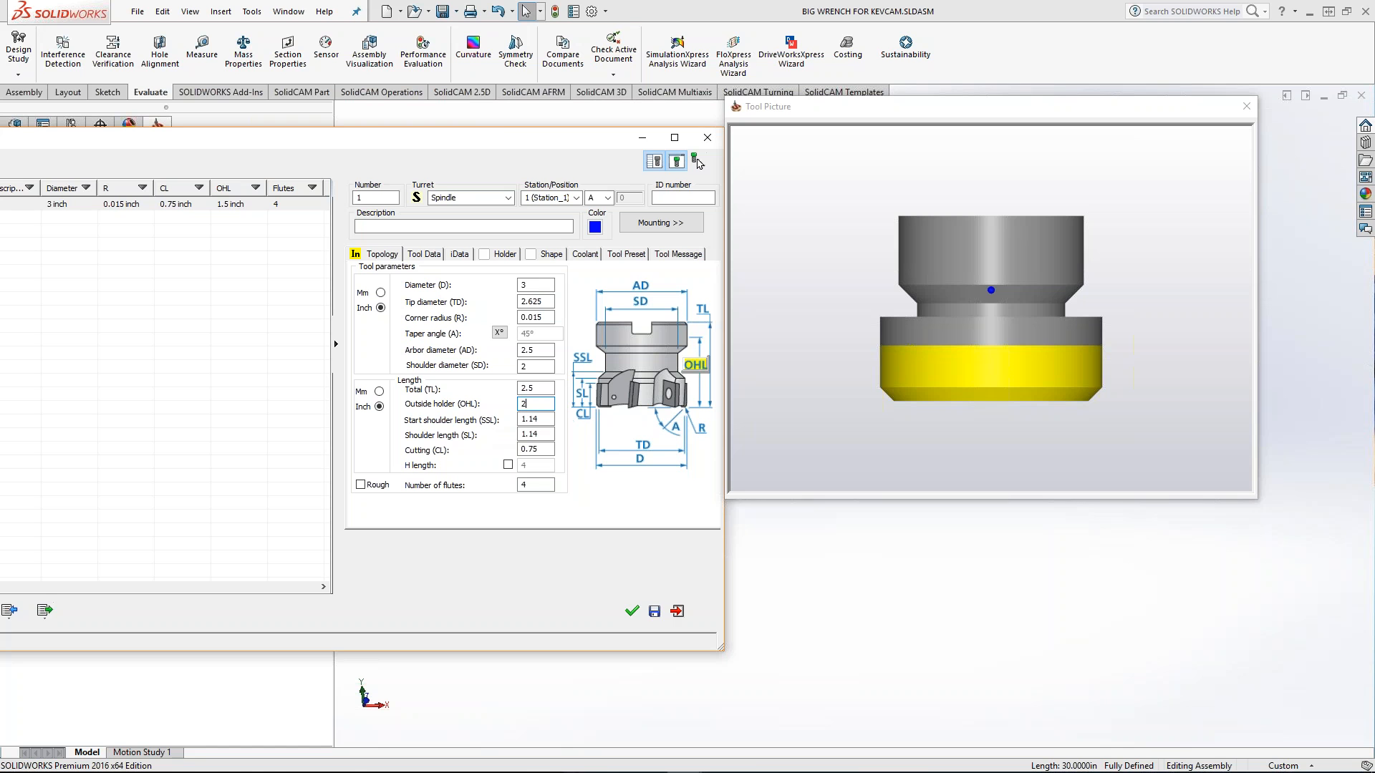
text(2)
key(Tab)
click(1004, 358)
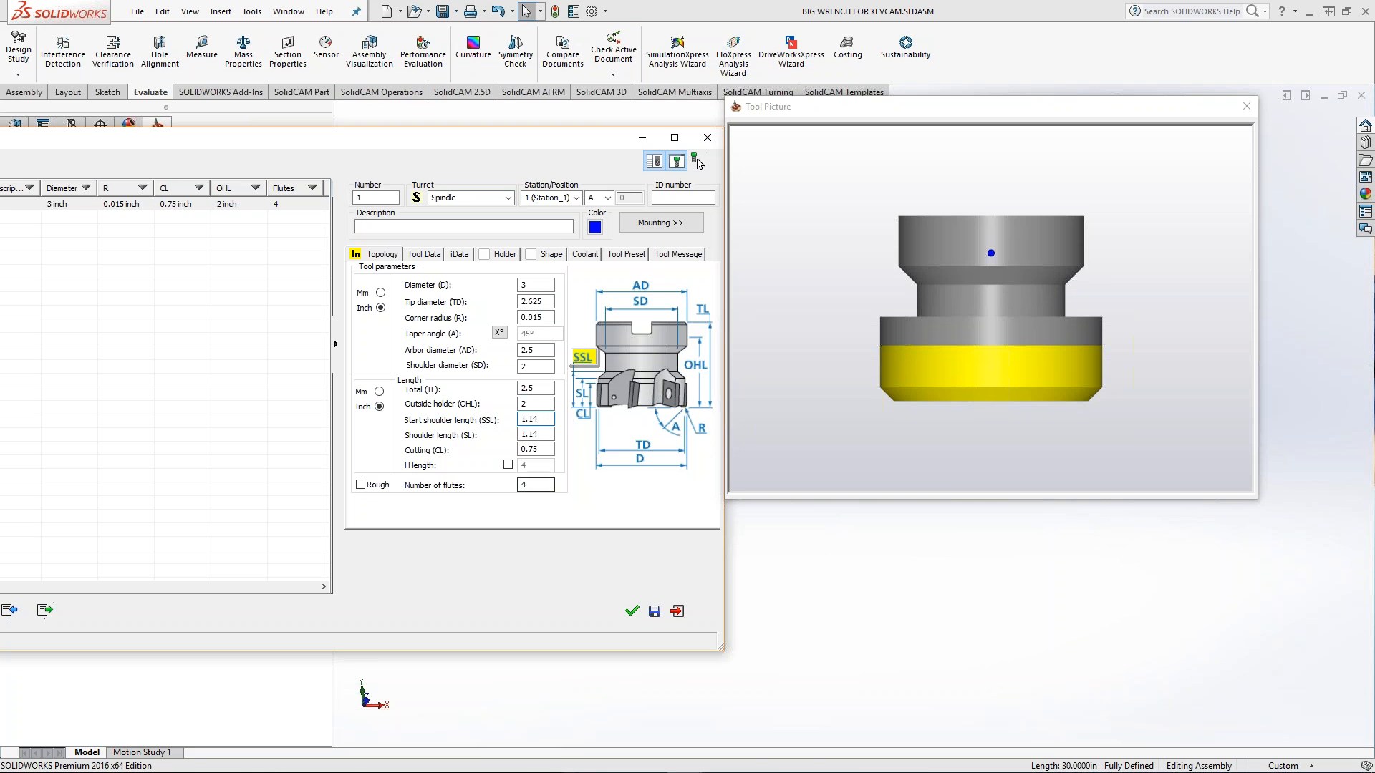
- Set the face mill's cutting length (CL) to 0.25 inch
click(543, 449)
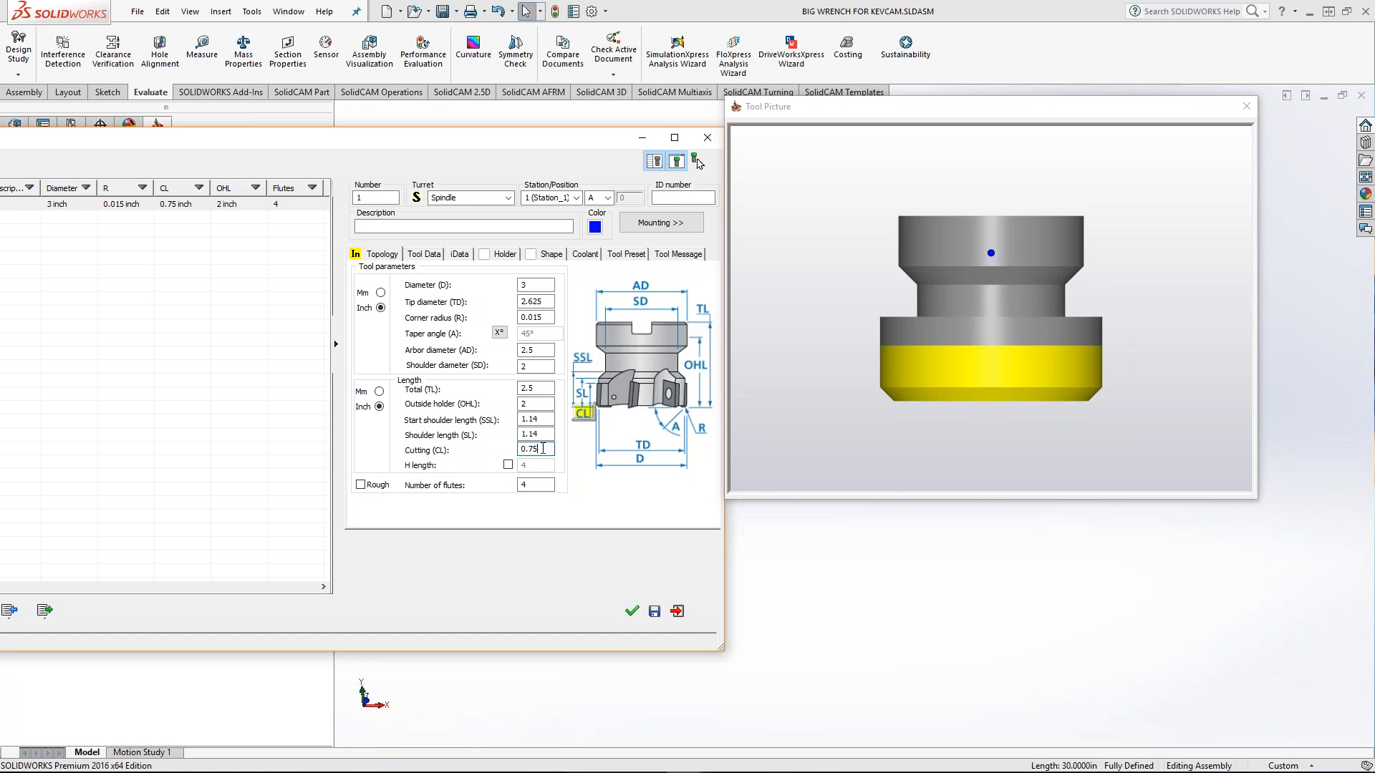
key(BackSpace)
key(BackSpace)
text(25)
key(Return)
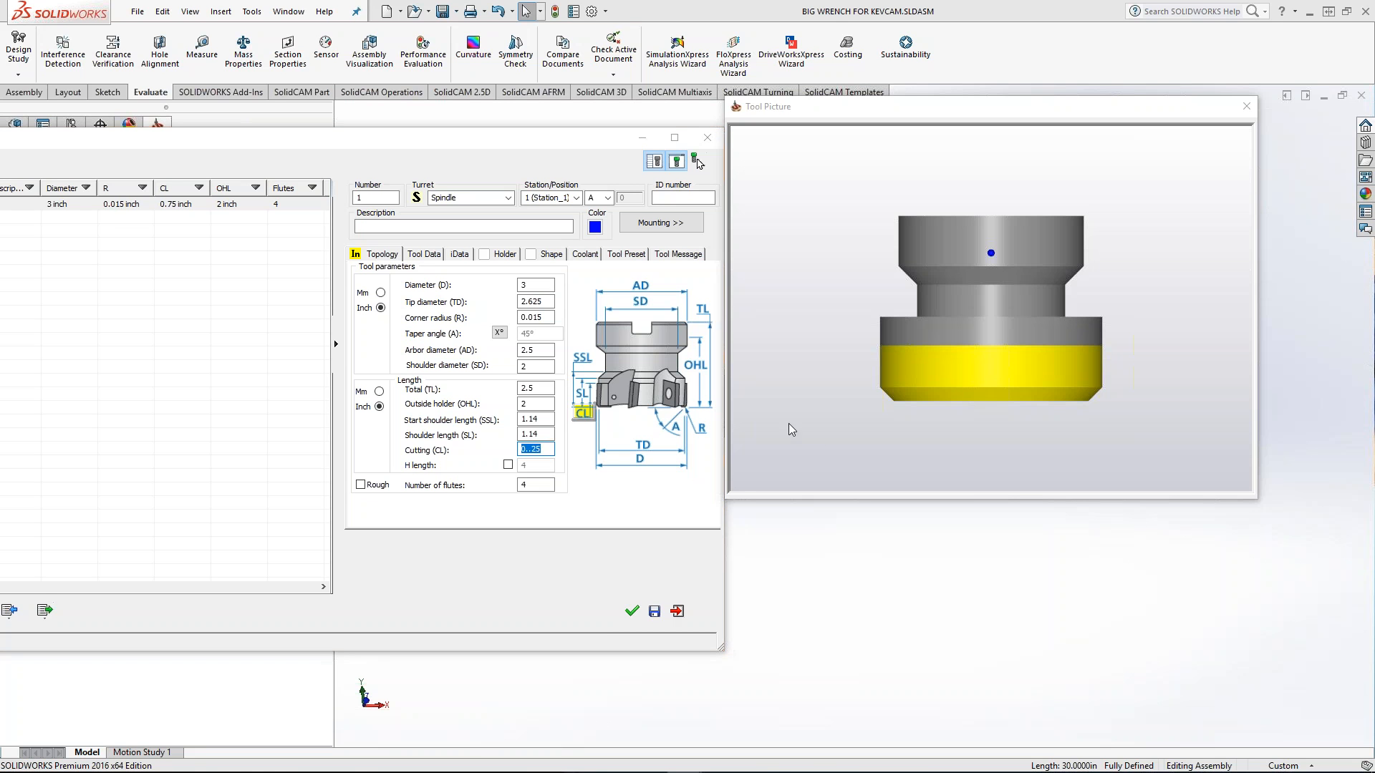
click(530, 450)
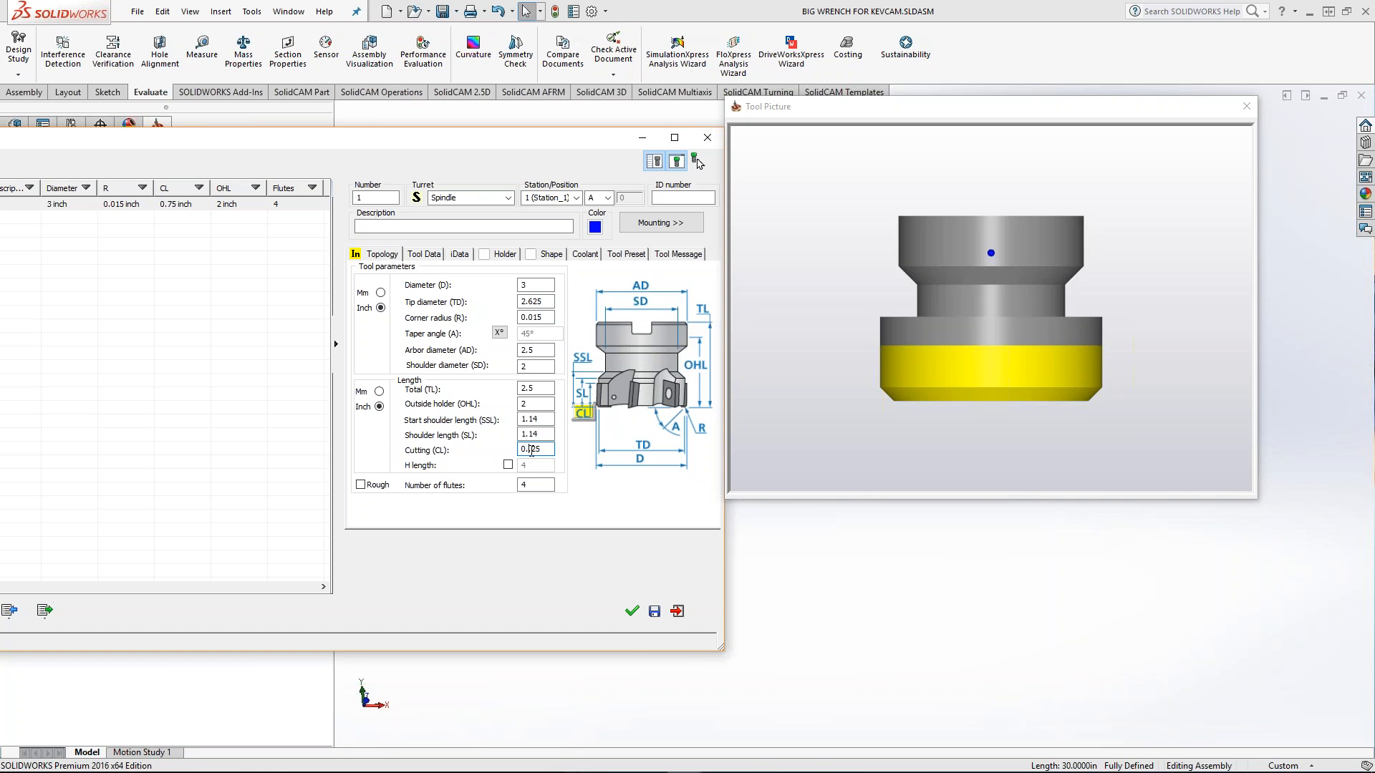
click(896, 452)
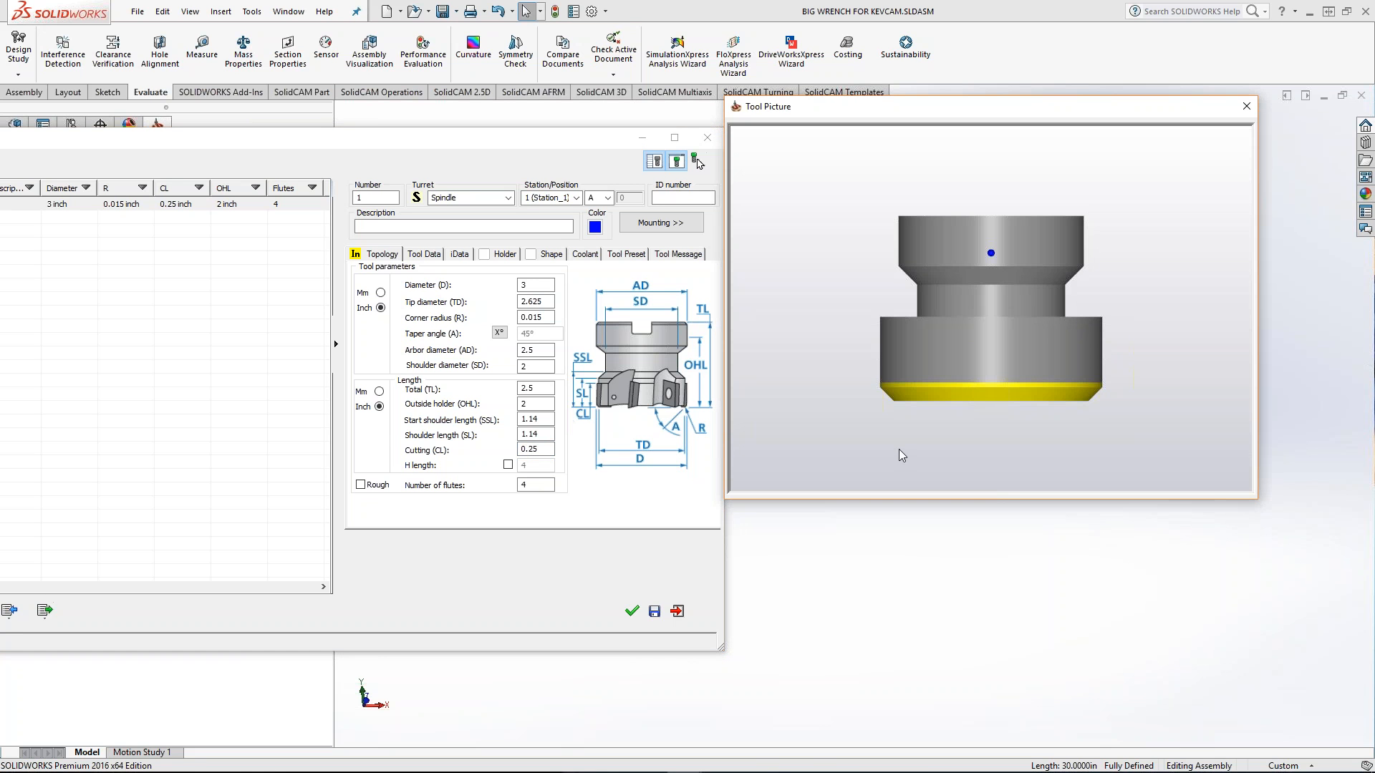
- Set the face mill's shoulder length (SL) to .3 inch and its start shoulder length (SSL) to .5 inch
double_click(533, 434)
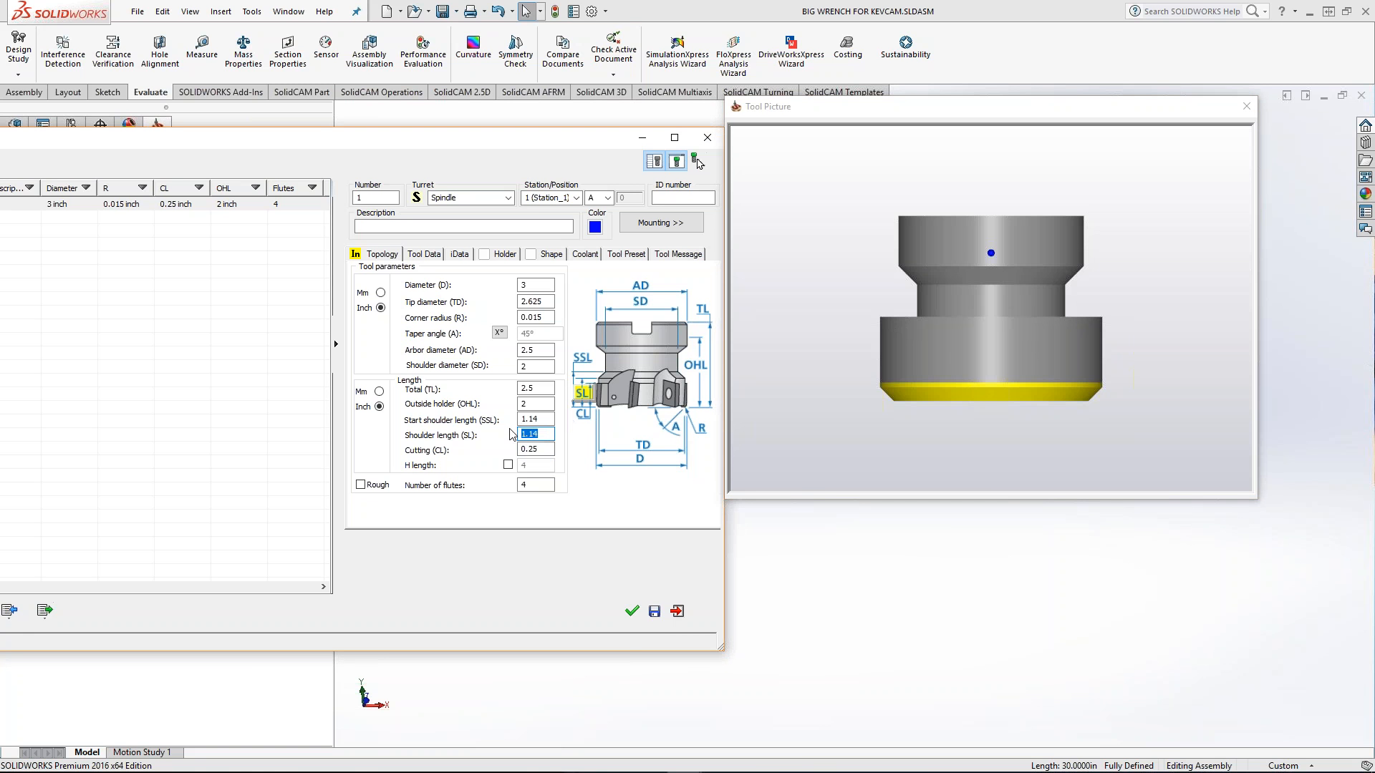
key(BackSpace)
text(.3)
click(854, 413)
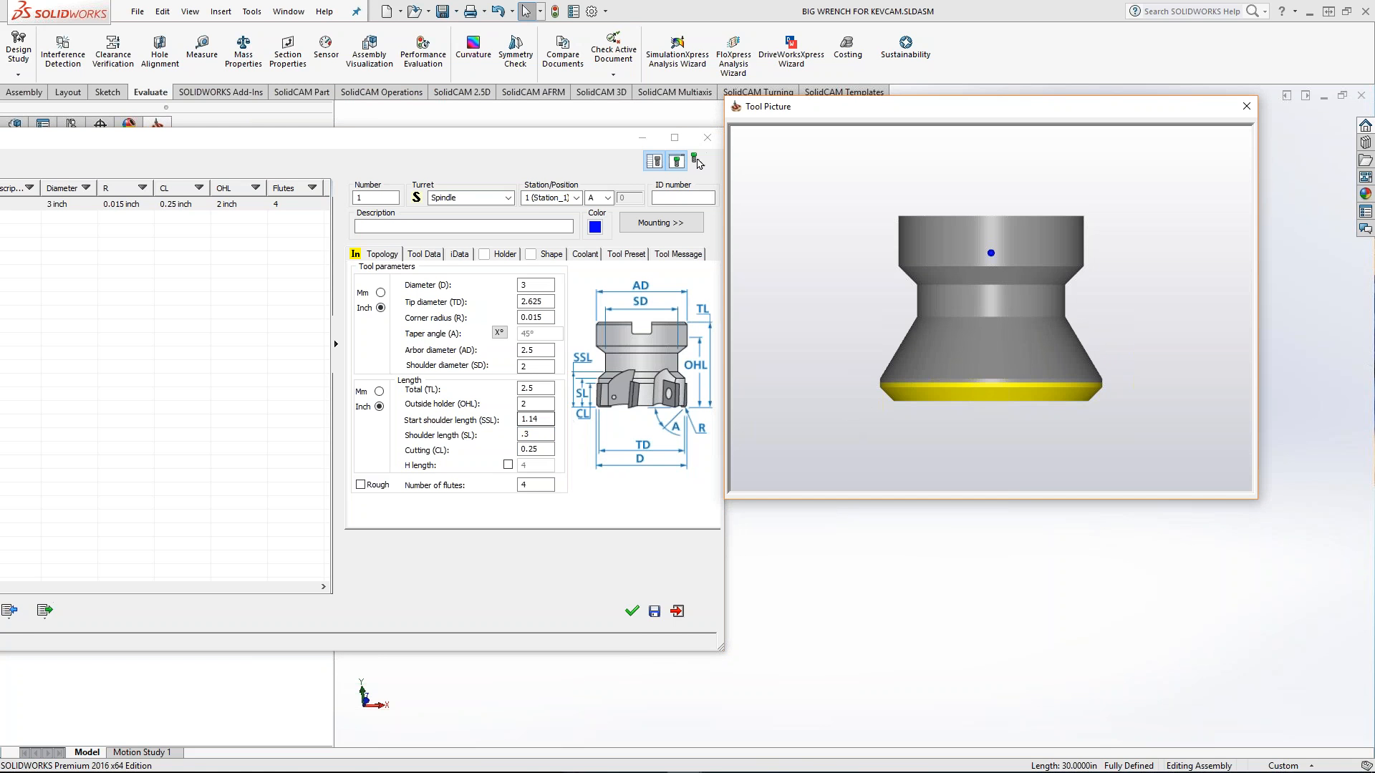
click(551, 420)
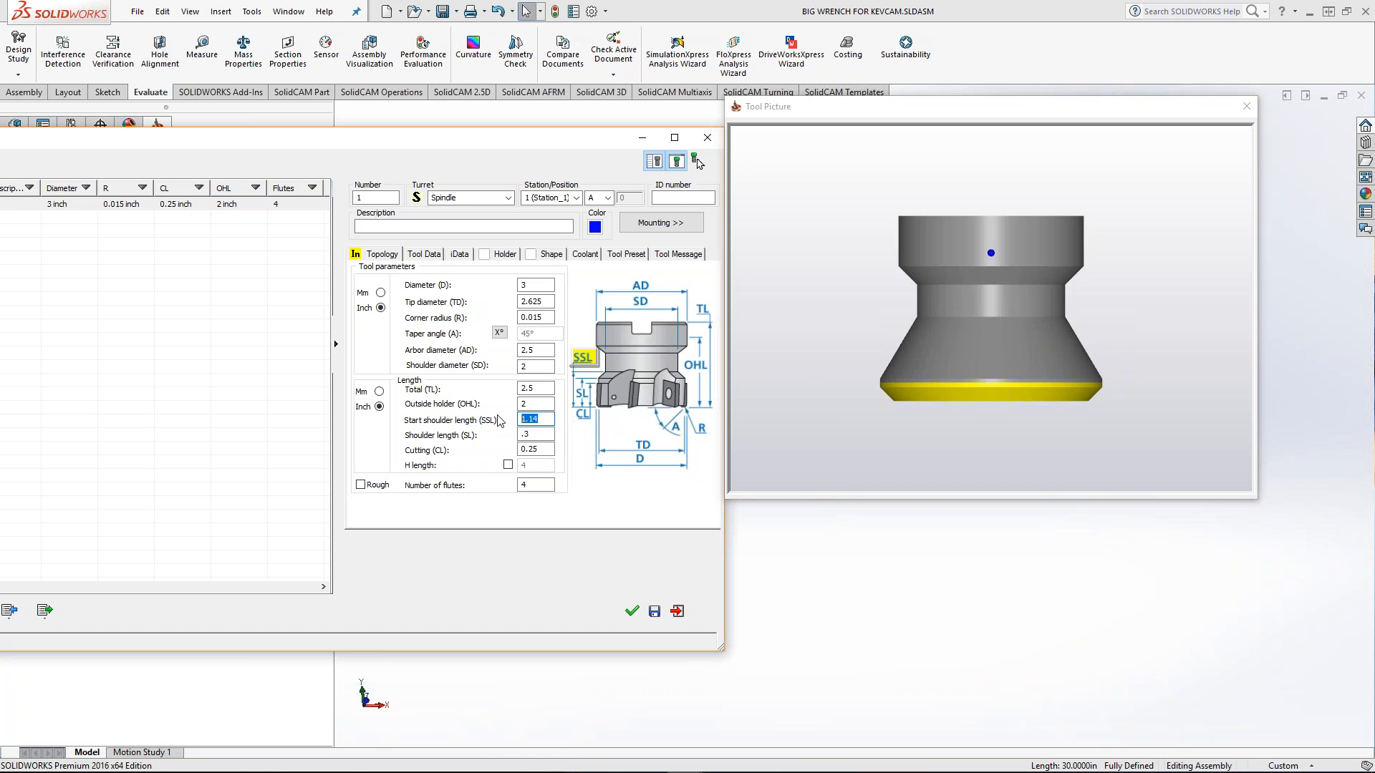
text(.5)
click(866, 393)
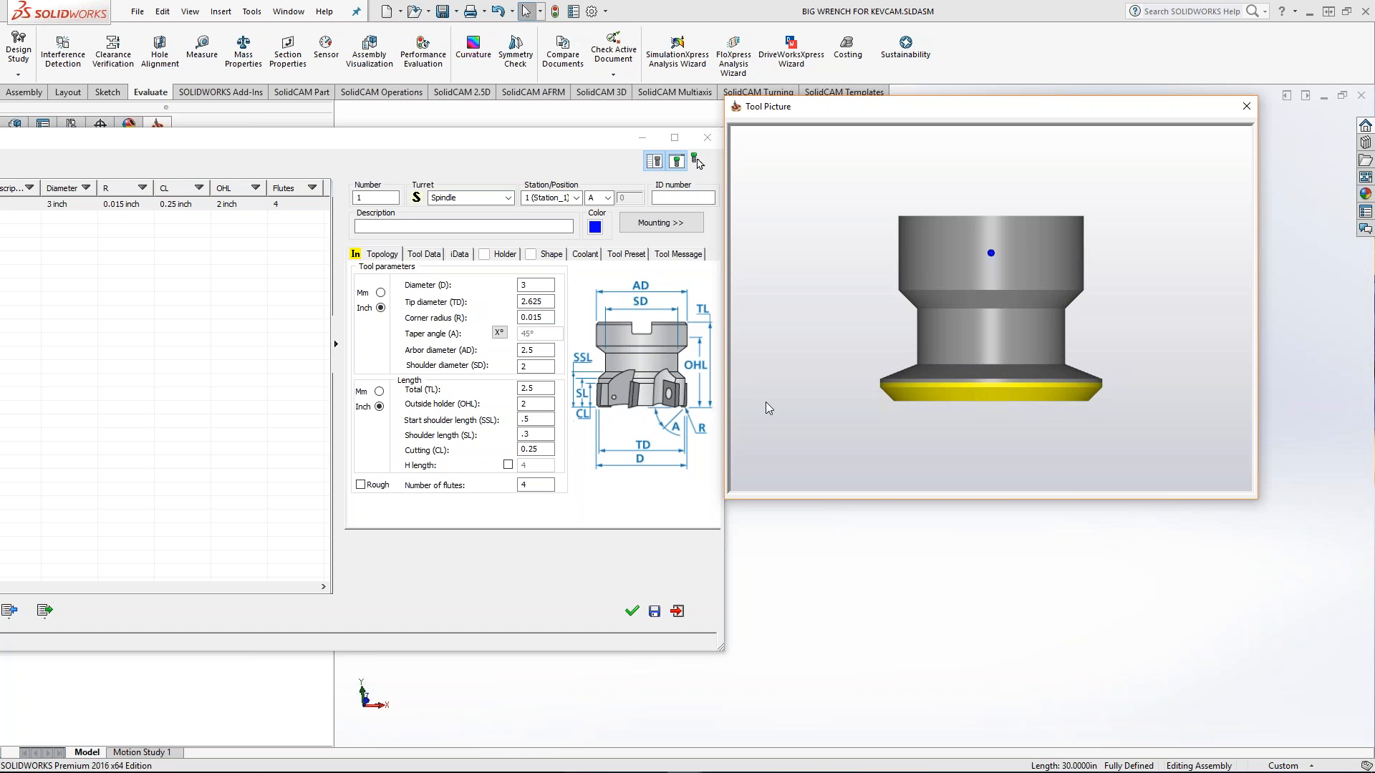
- Rearrange the tool dialog and preview windows, and enter the tool description "3 Inch 45 deg face mill"
drag(431, 143, 595, 136)
drag(1073, 107, 1221, 98)
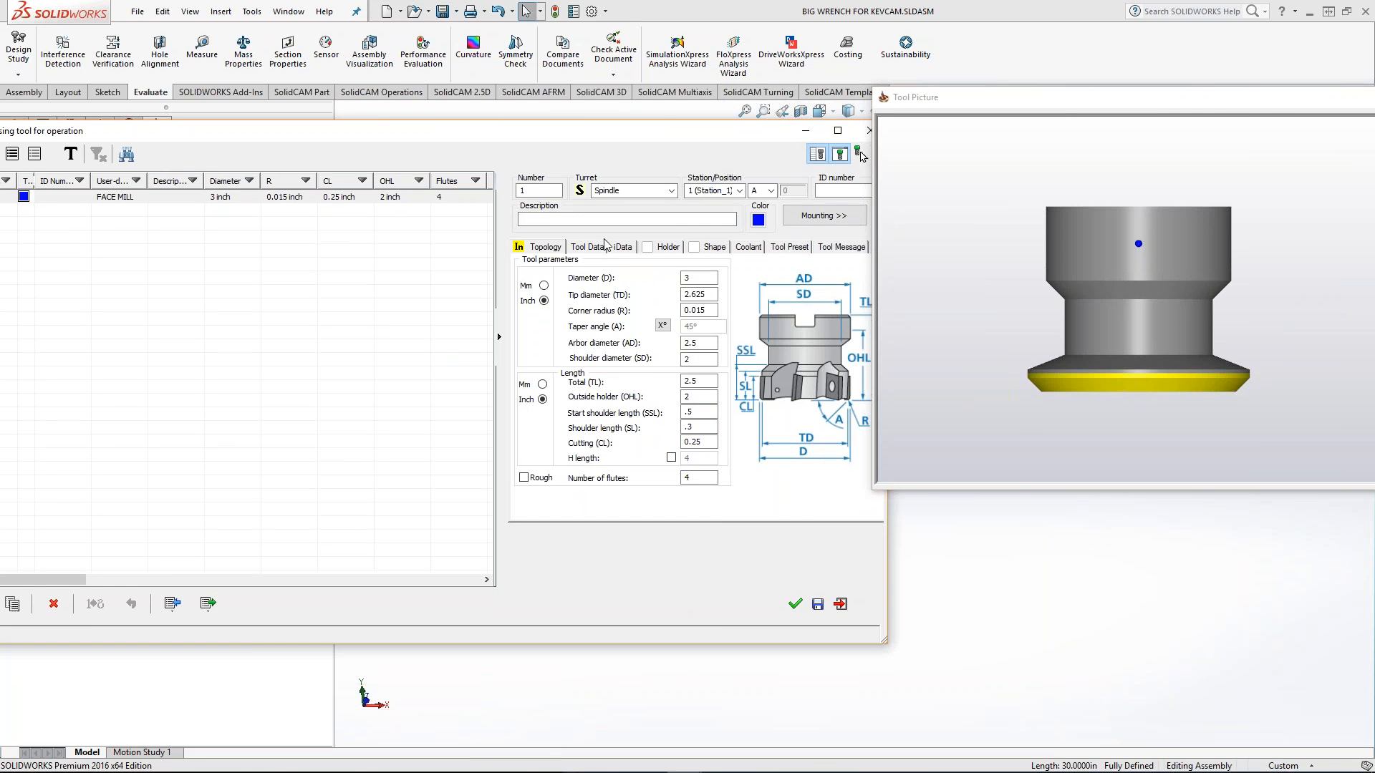
text(3 Inch)
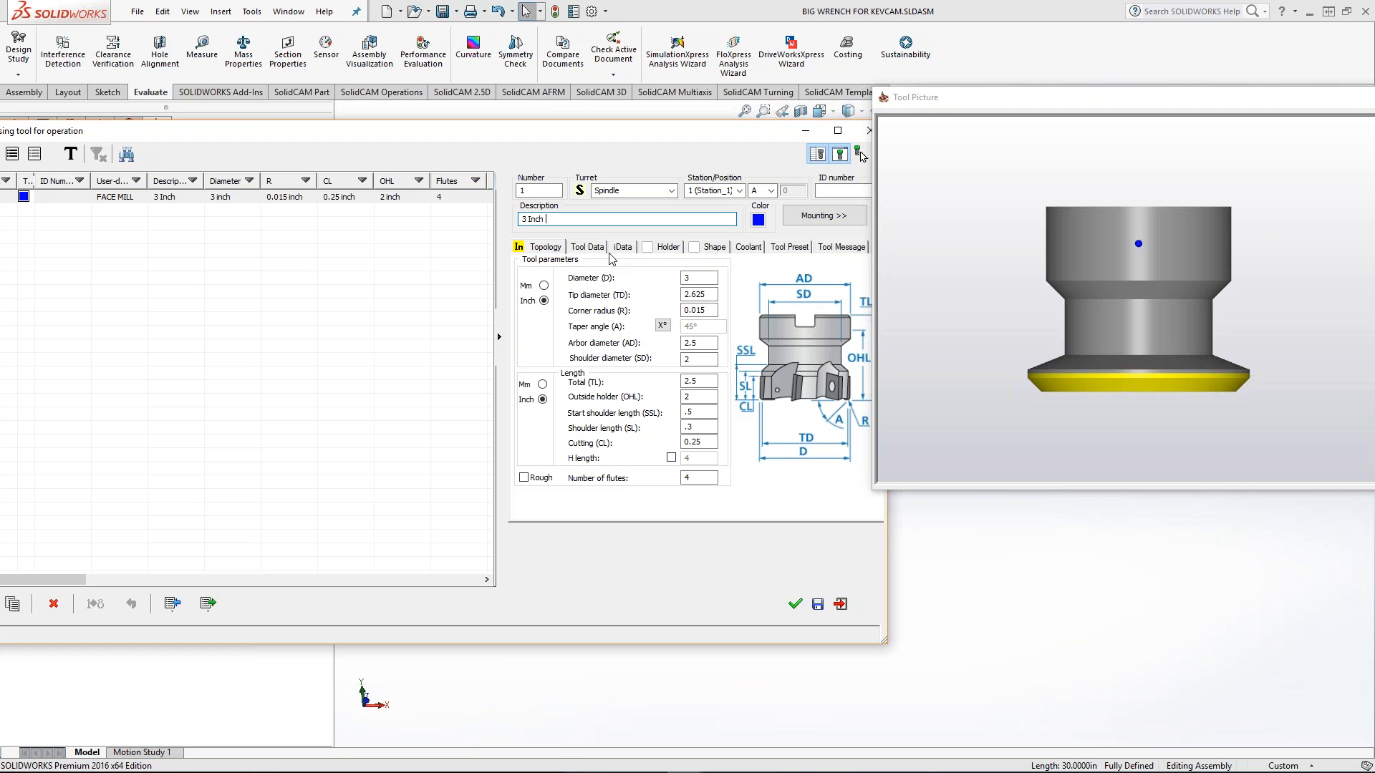
text(45 deg face mill)
- Set the tool's spin rate to 1455.13 rpm by entering a V (ft/min) surface speed and returning the spin units to S (rpm)
click(587, 246)
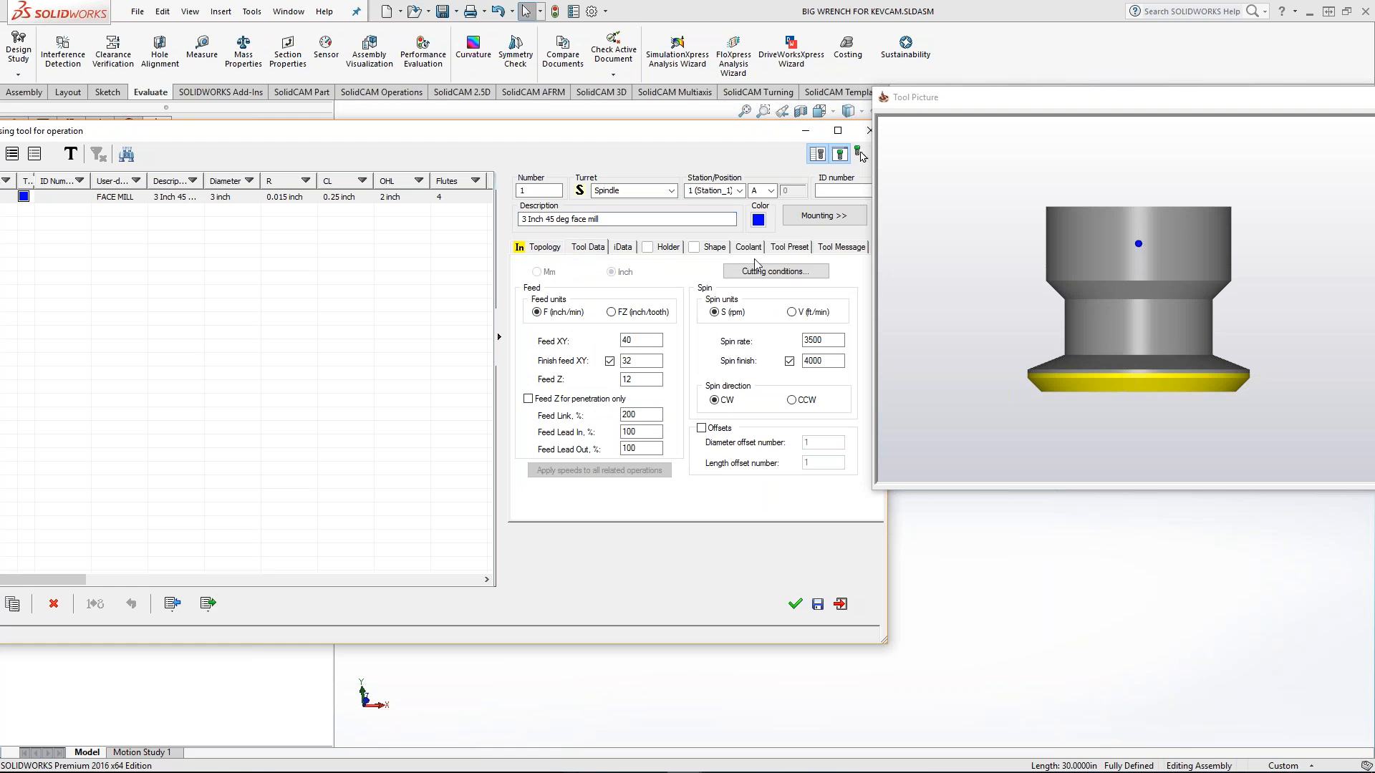
click(791, 312)
key(Tab)
text(70)
click(715, 313)
drag(832, 340, 745, 366)
click(791, 313)
text(10)
click(714, 312)
drag(834, 341, 768, 346)
- Set the feed units to FZ (inch/tooth) and Feed XY to 0.008, and edit the Finish feed XY value
click(611, 312)
drag(638, 340, 704, 351)
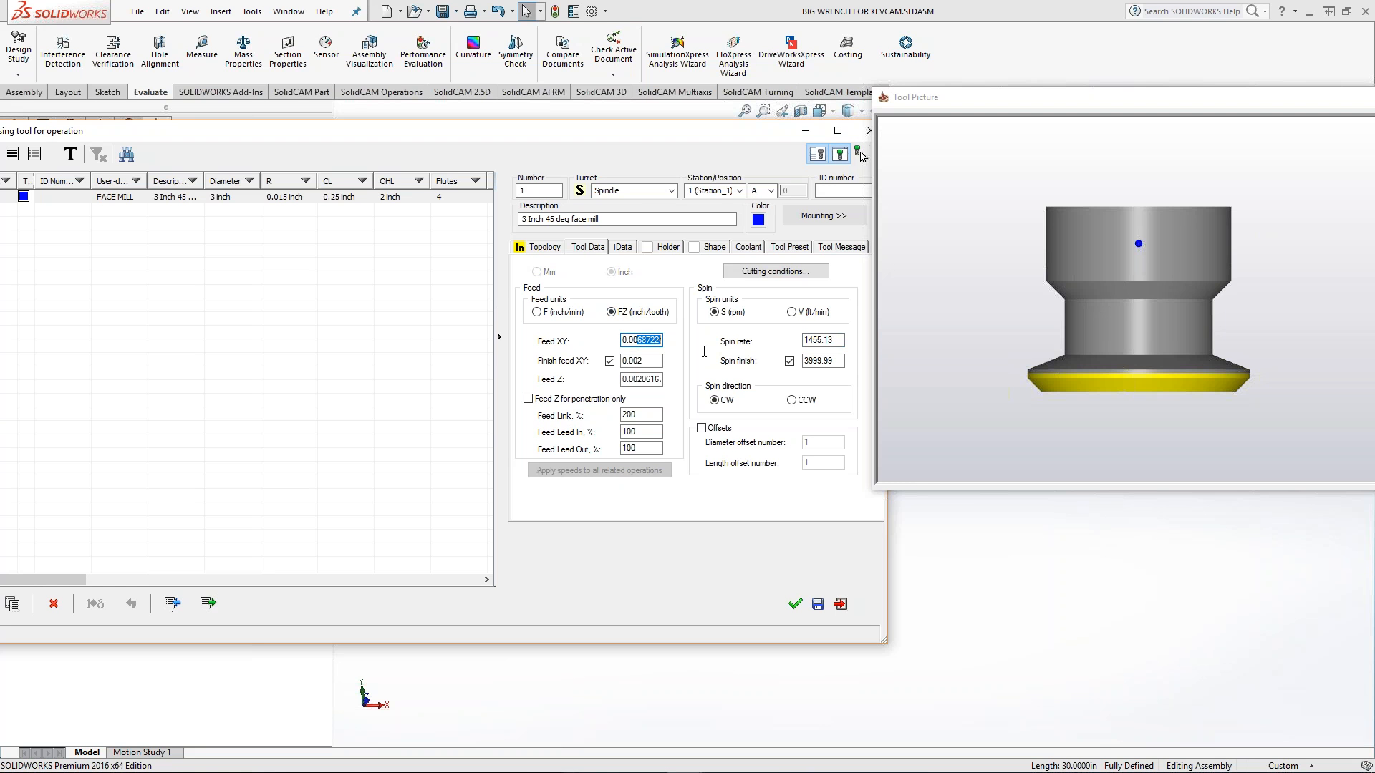
key(BackSpace)
text(8)
drag(636, 361, 639, 387)
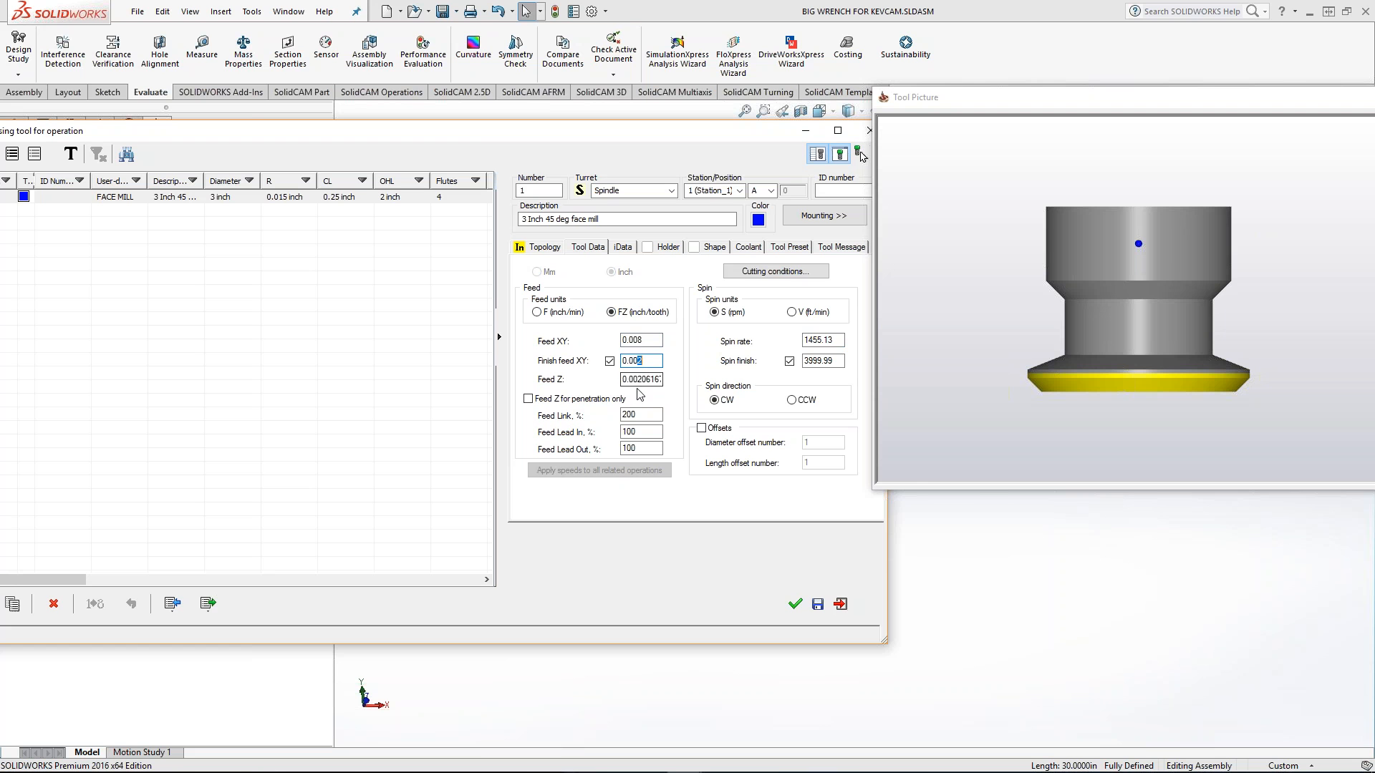
key(BackSpace)
- Review the face mill's holder, shape and coolant settings
click(669, 247)
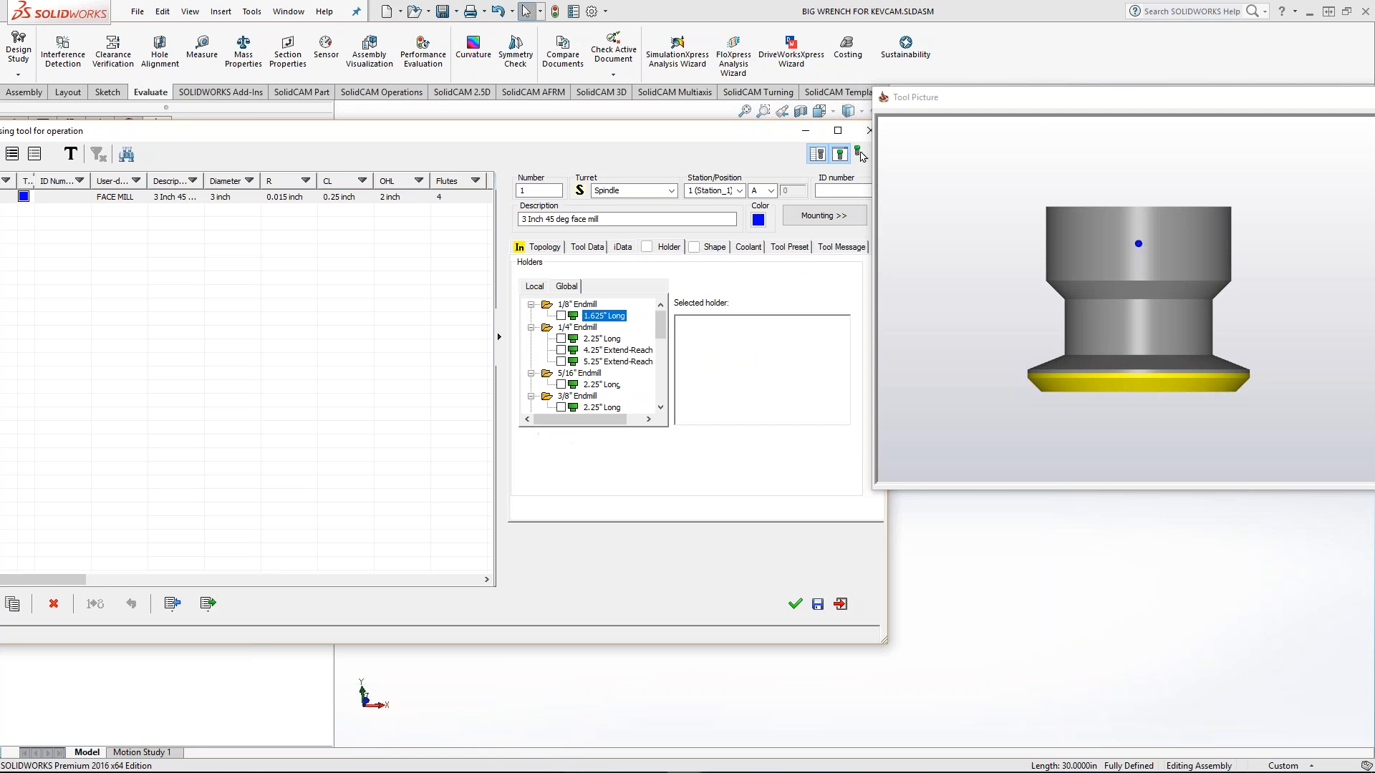
click(714, 247)
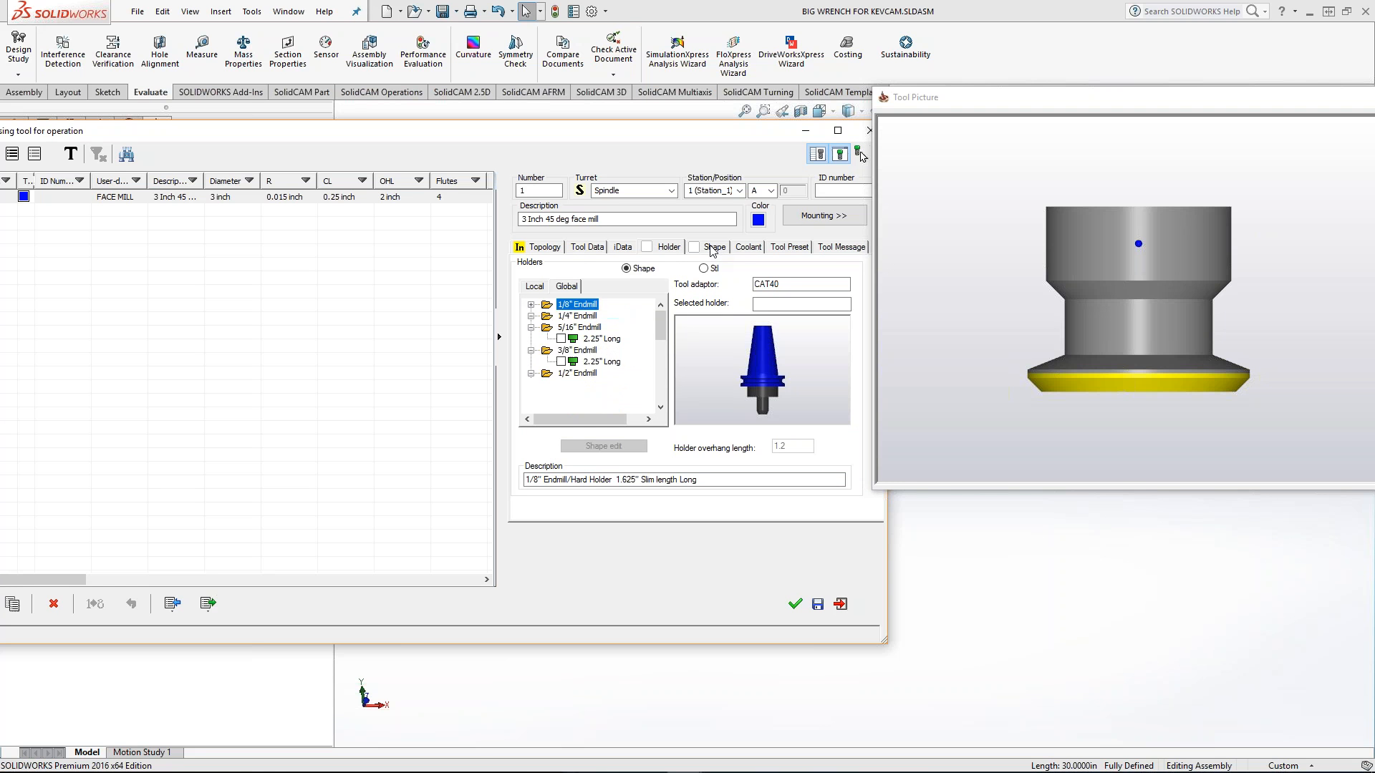
click(748, 248)
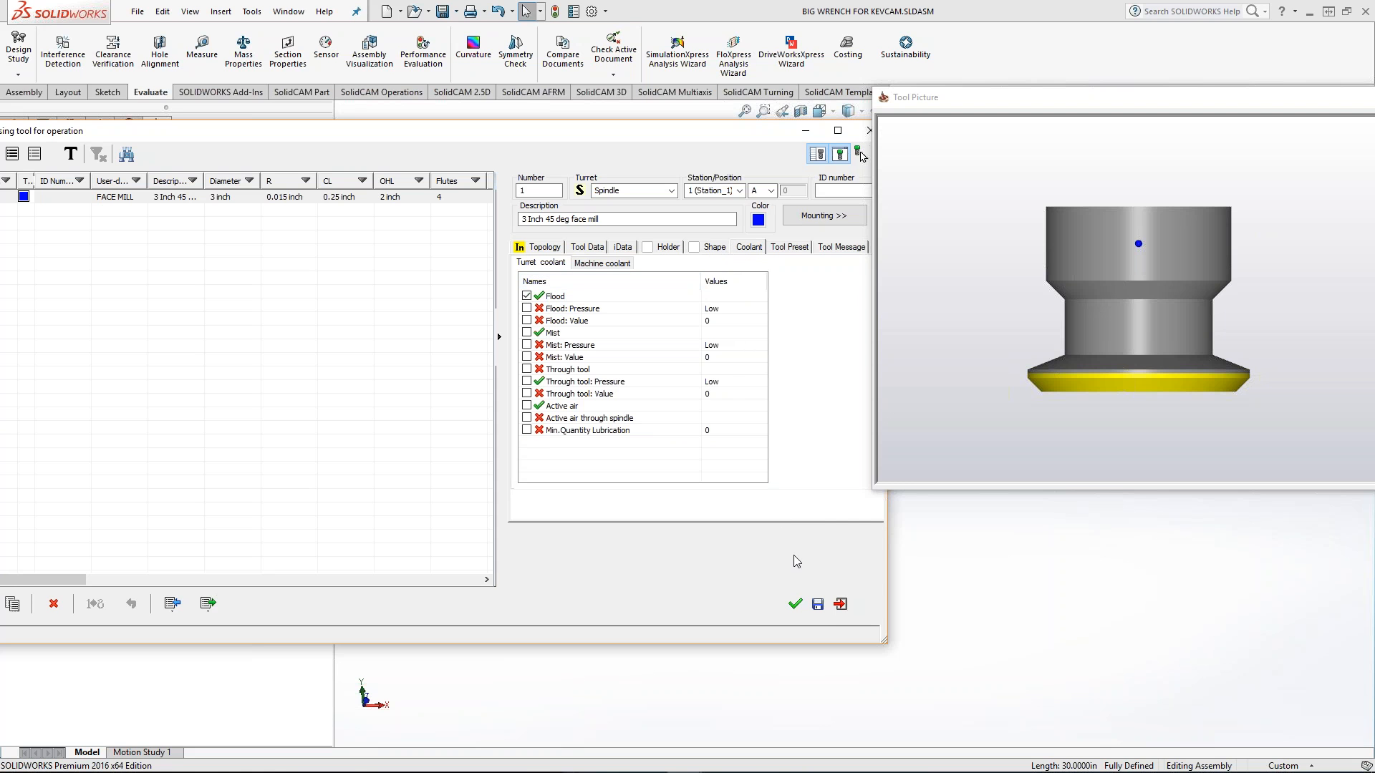
- Confirm the face mill for the operation and set its milling levels to By stock
click(795, 604)
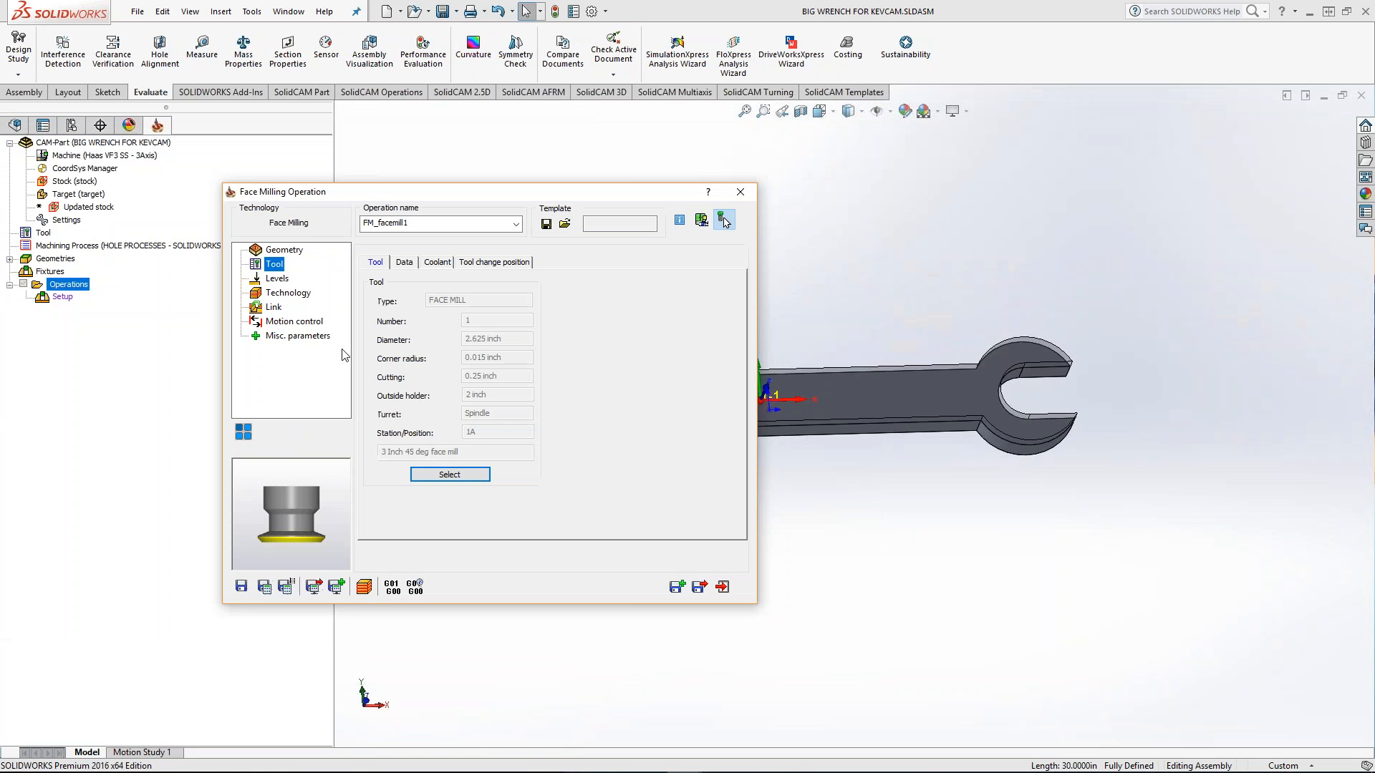
click(280, 280)
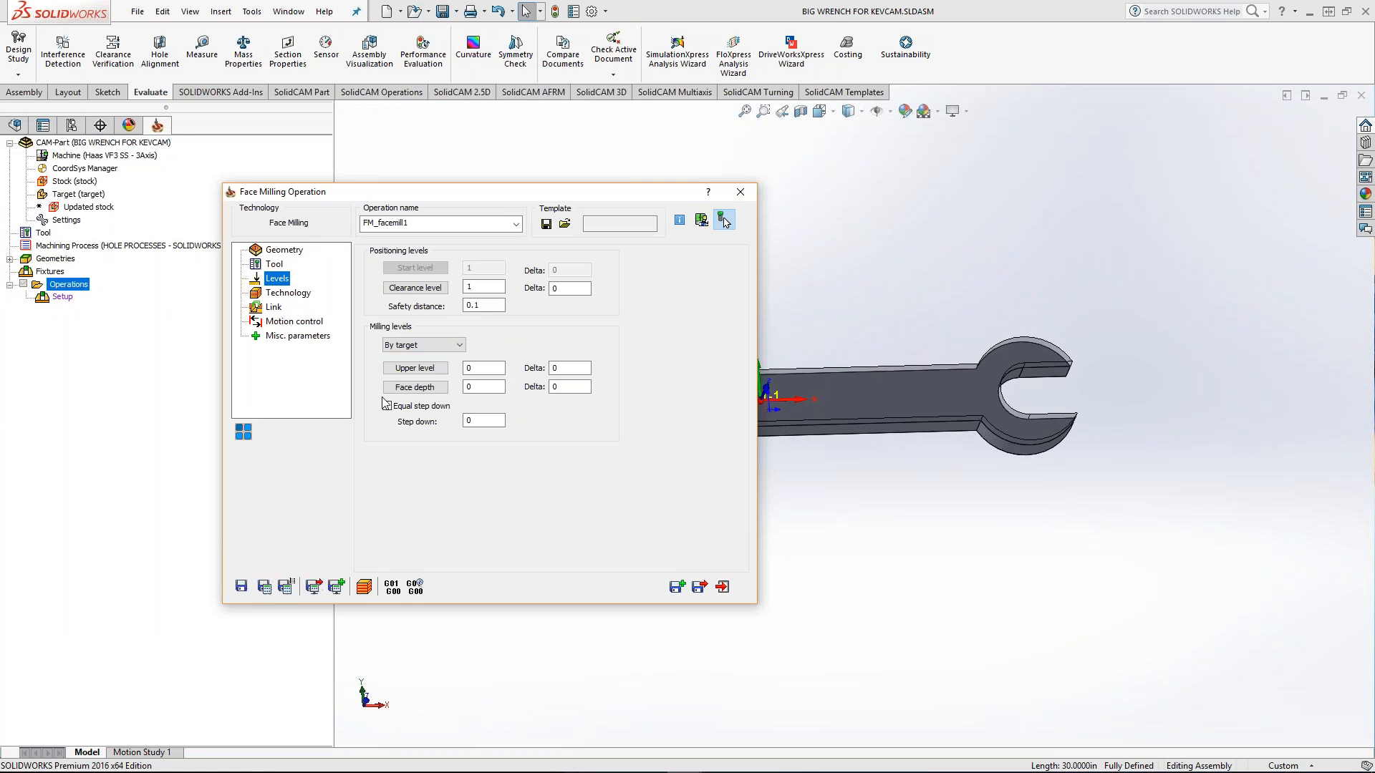
click(458, 346)
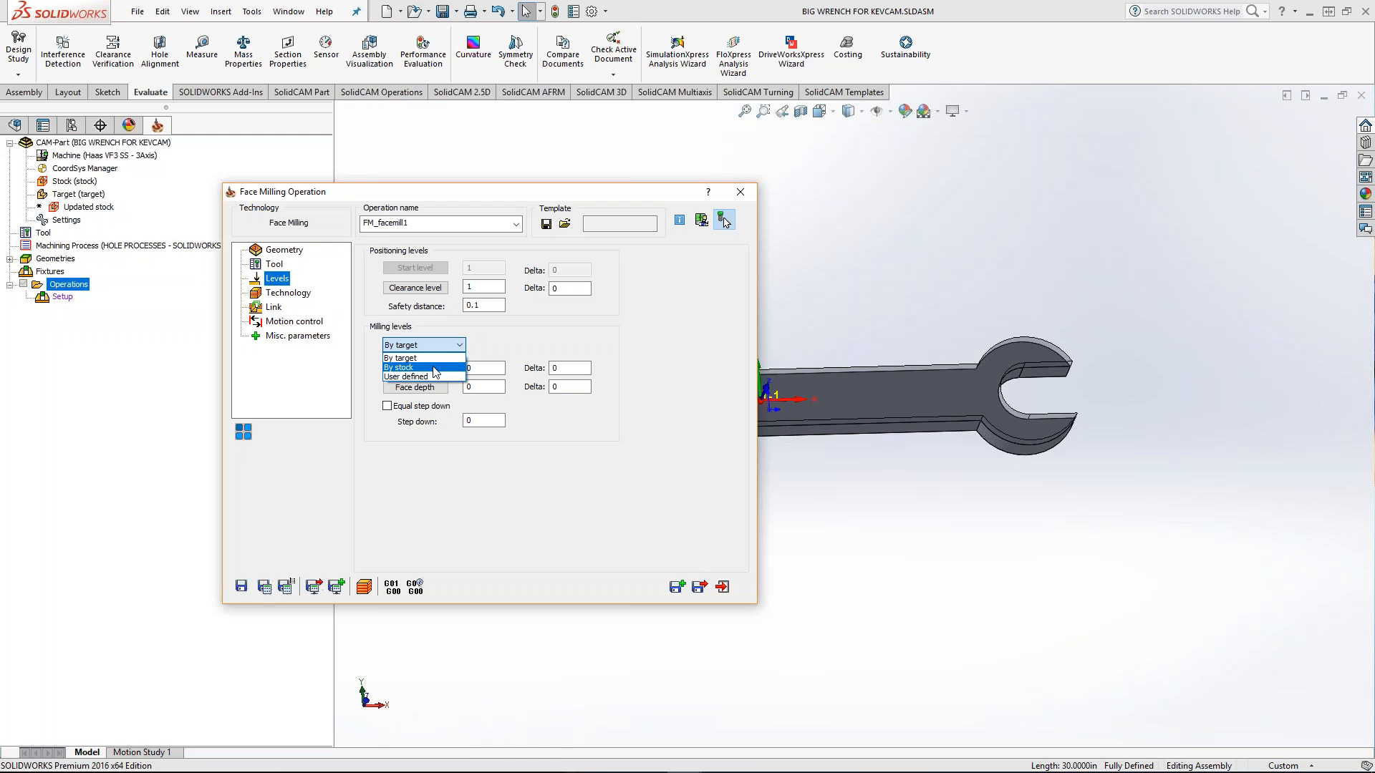
click(429, 368)
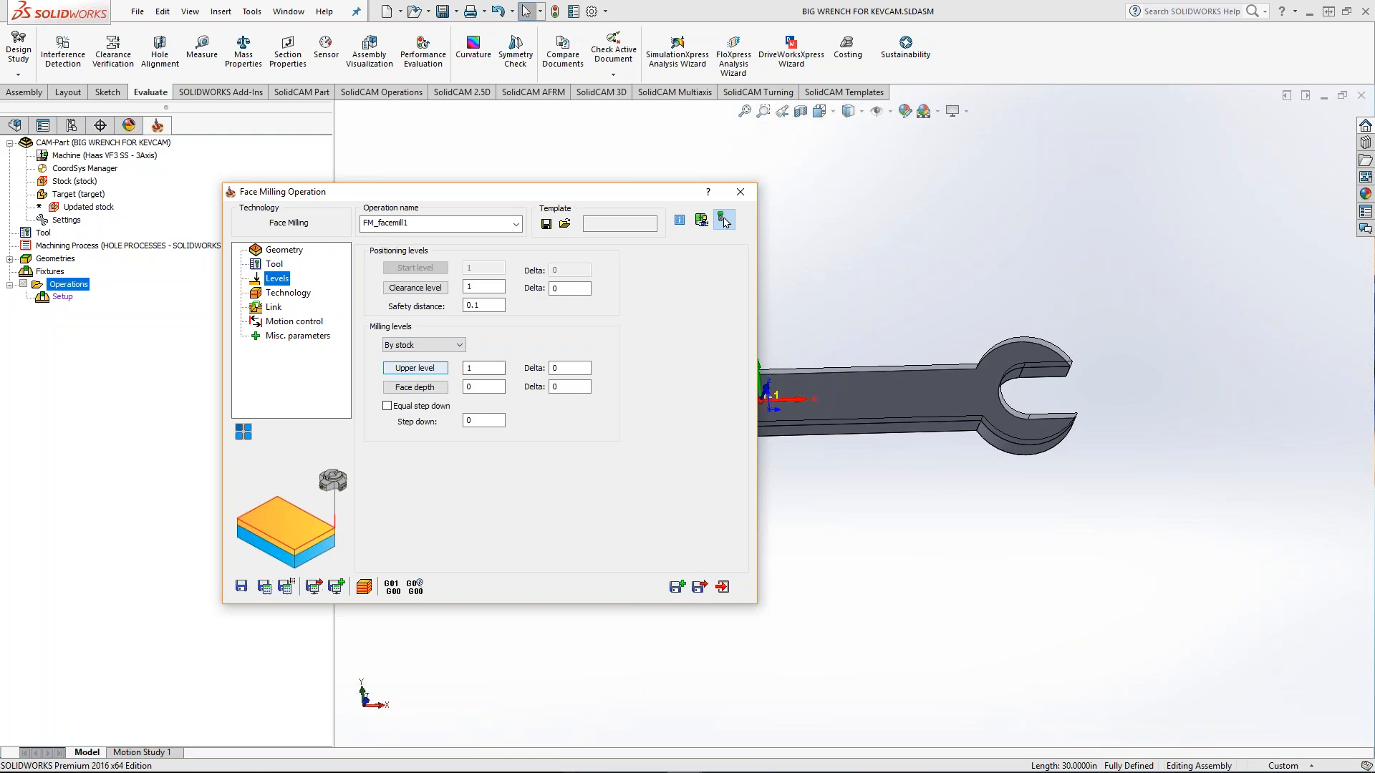
- Inspect the face mill against the stock above the wrench, and set the milling step down to 0.2
middle_drag(874, 459, 931, 408)
scroll(891, 409, down, 5)
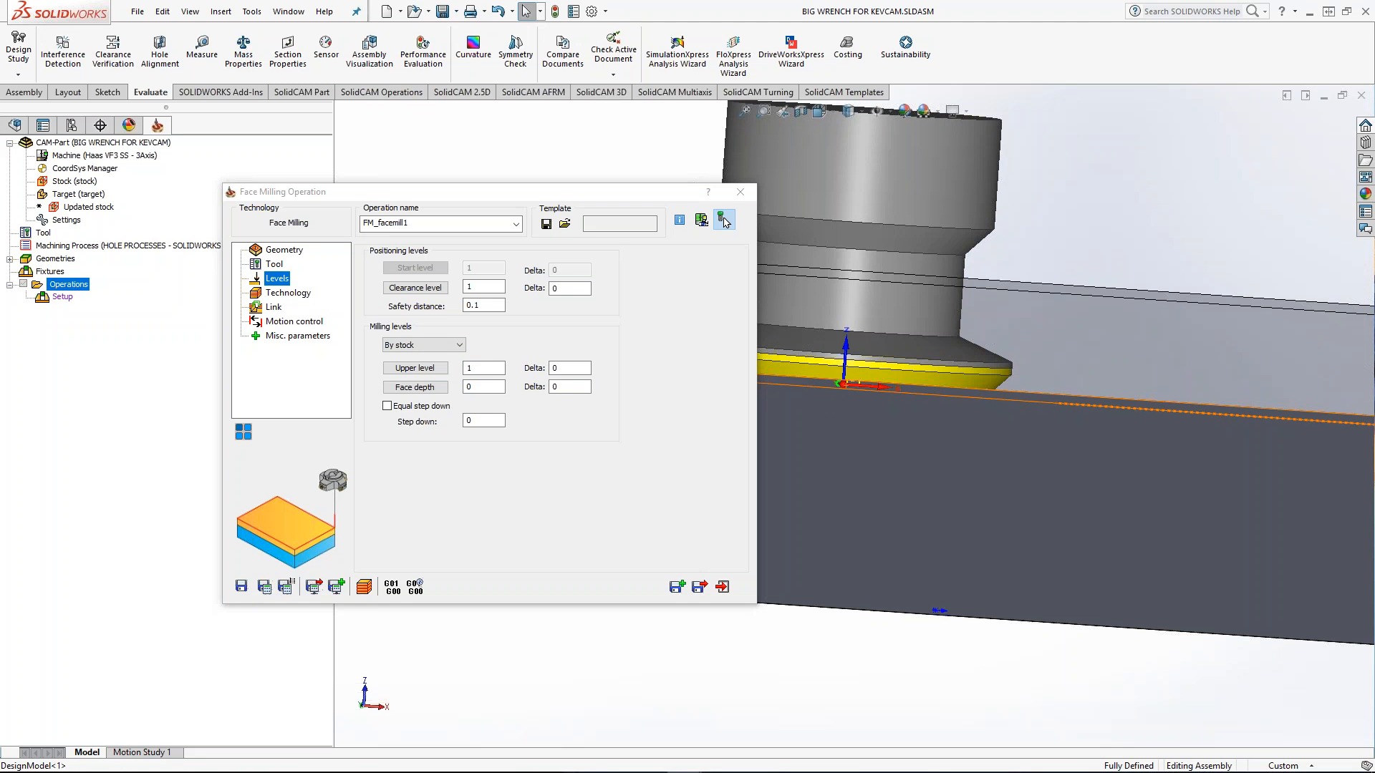
middle_drag(881, 358, 911, 389)
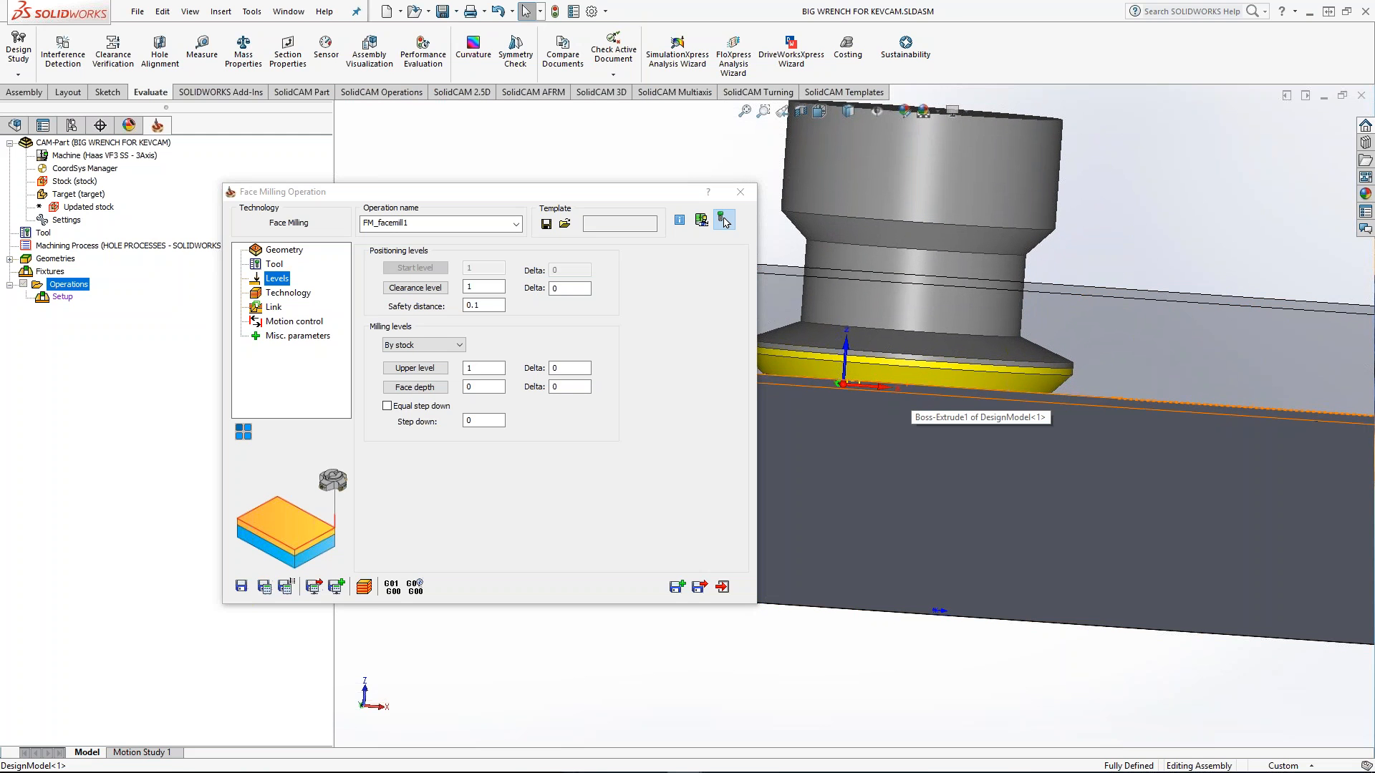
middle_drag(910, 388, 854, 290)
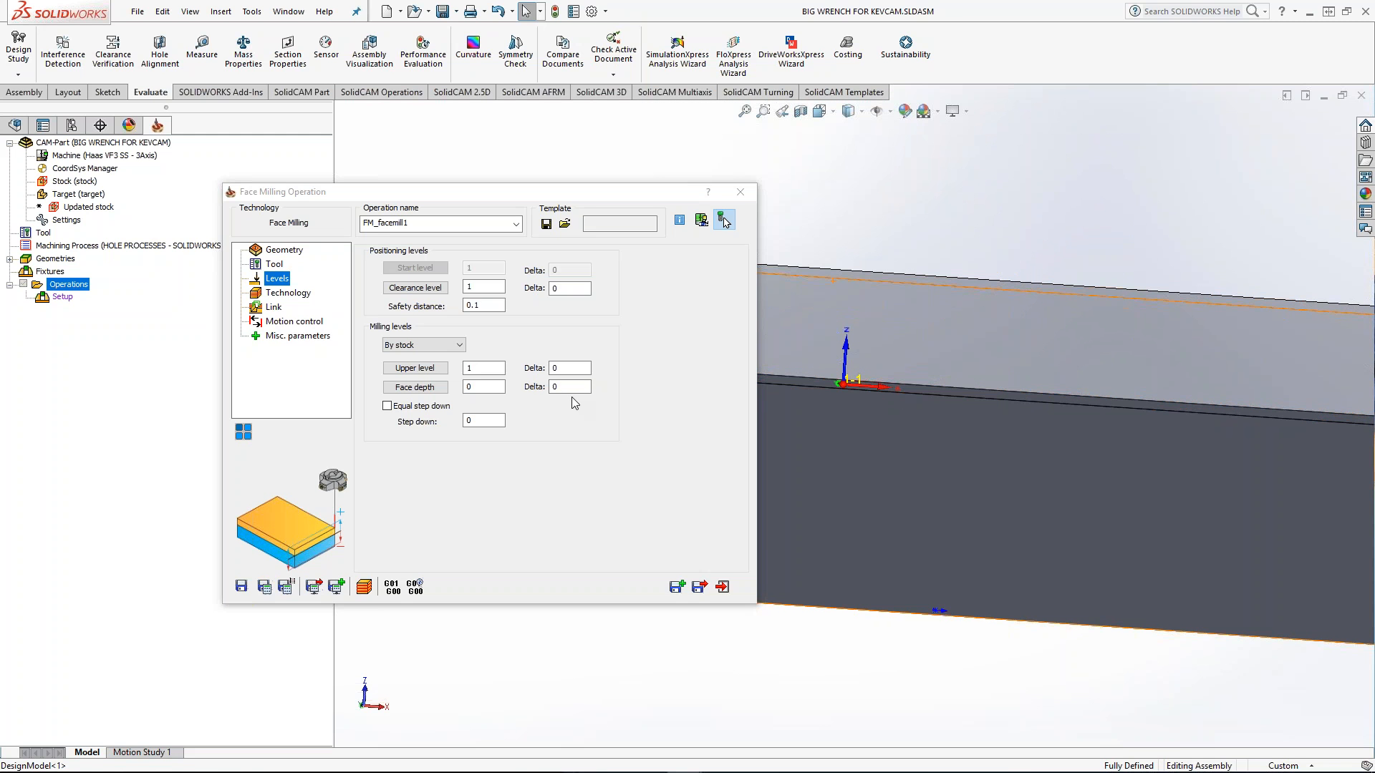
click(493, 422)
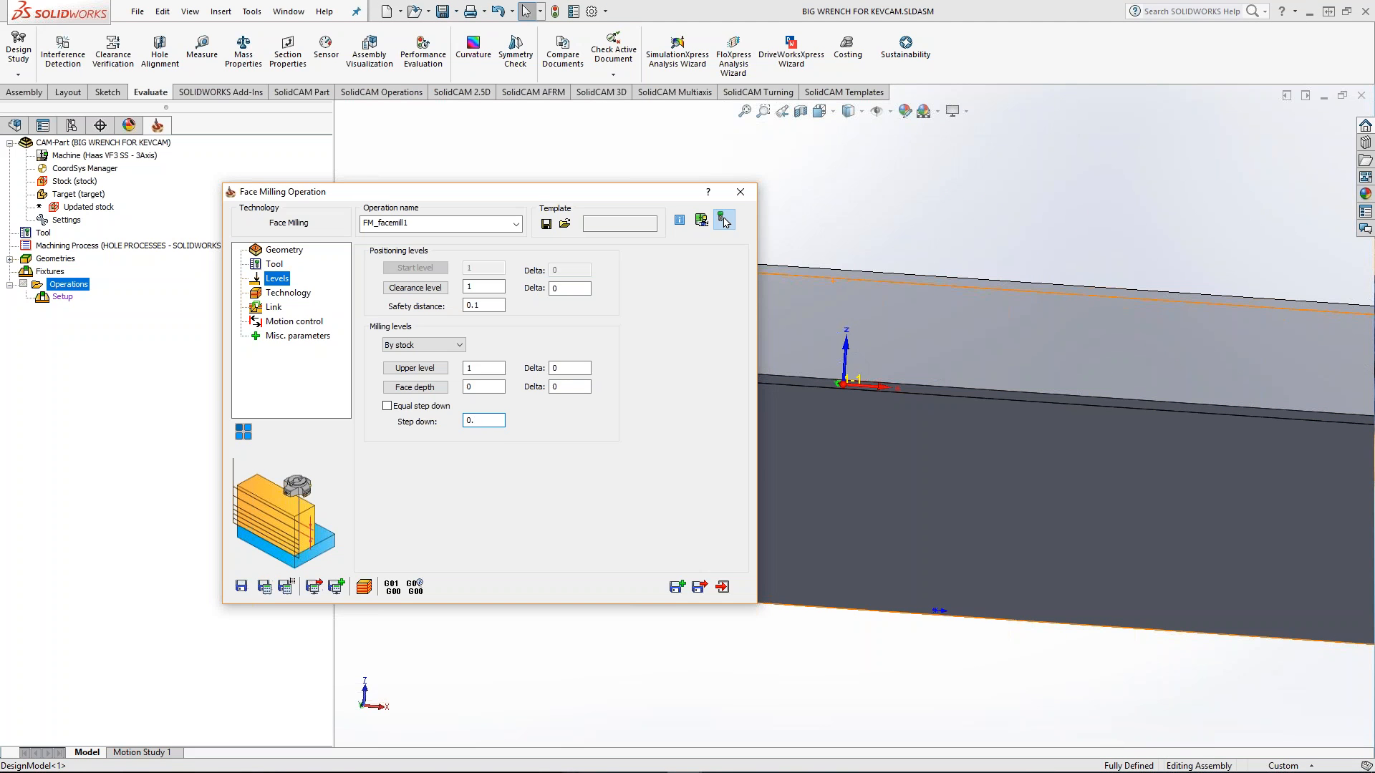
text(.2)
- Open the operation's Technology settings and look through the available face milling strategies
click(288, 293)
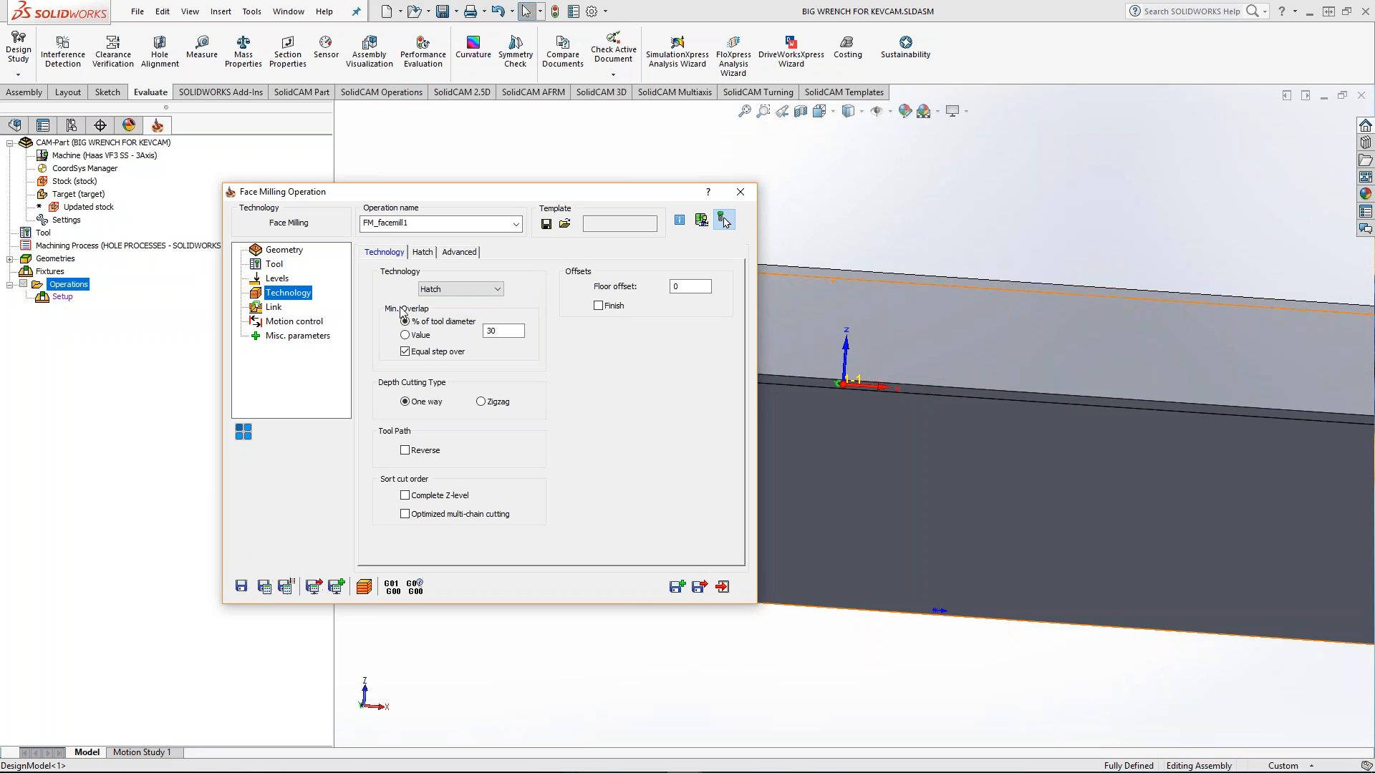
scroll(904, 482, up, 6)
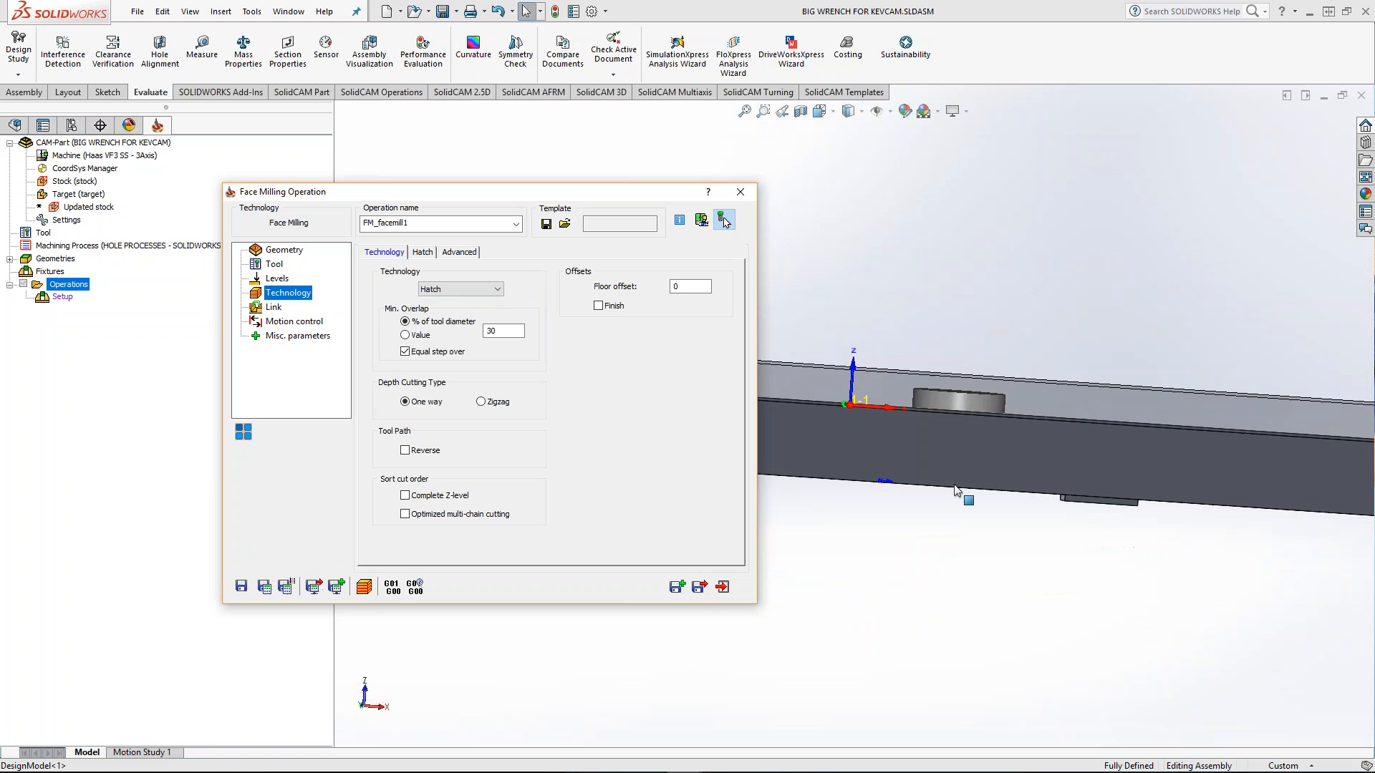
middle_drag(982, 471, 952, 539)
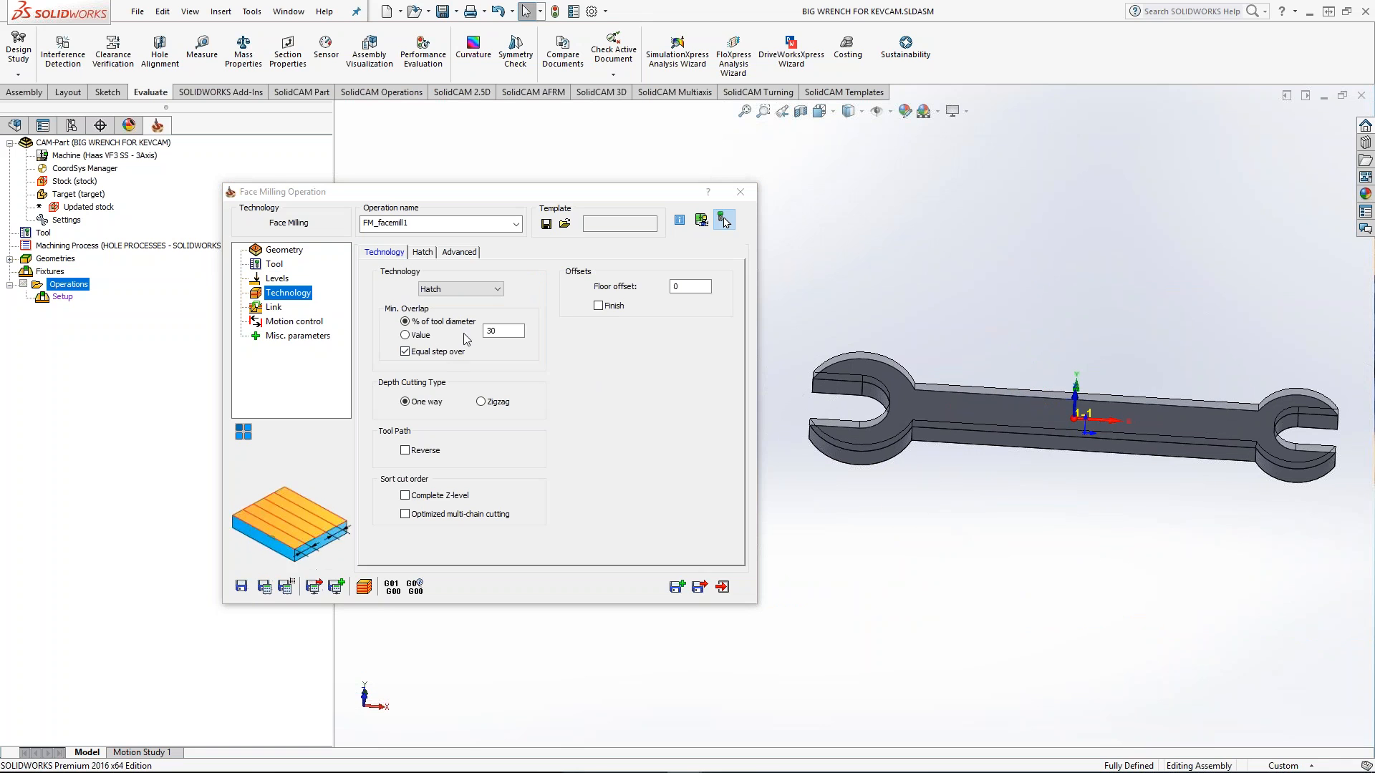
click(499, 288)
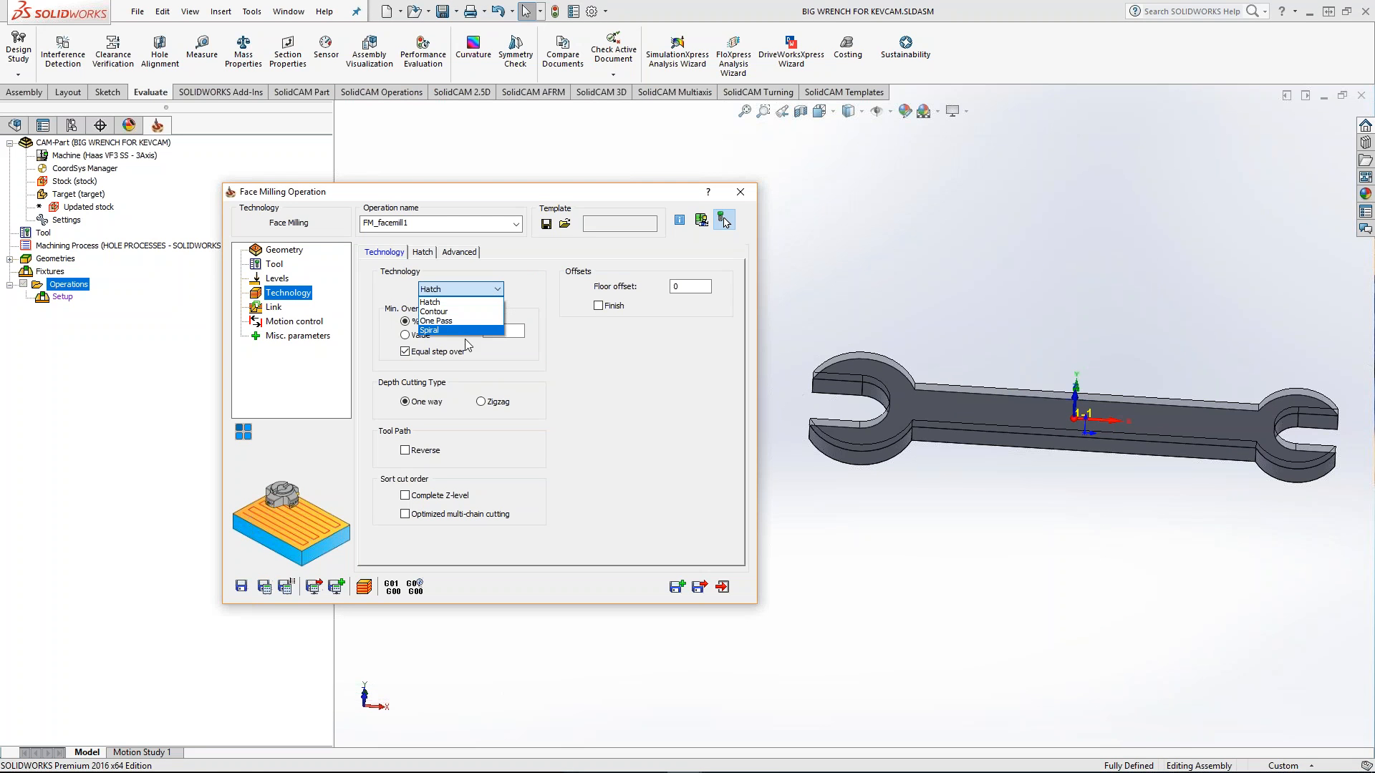
- Switch to SolidCAM Milling Help and display the Technology page topic from the Face Milling search results
click(653, 713)
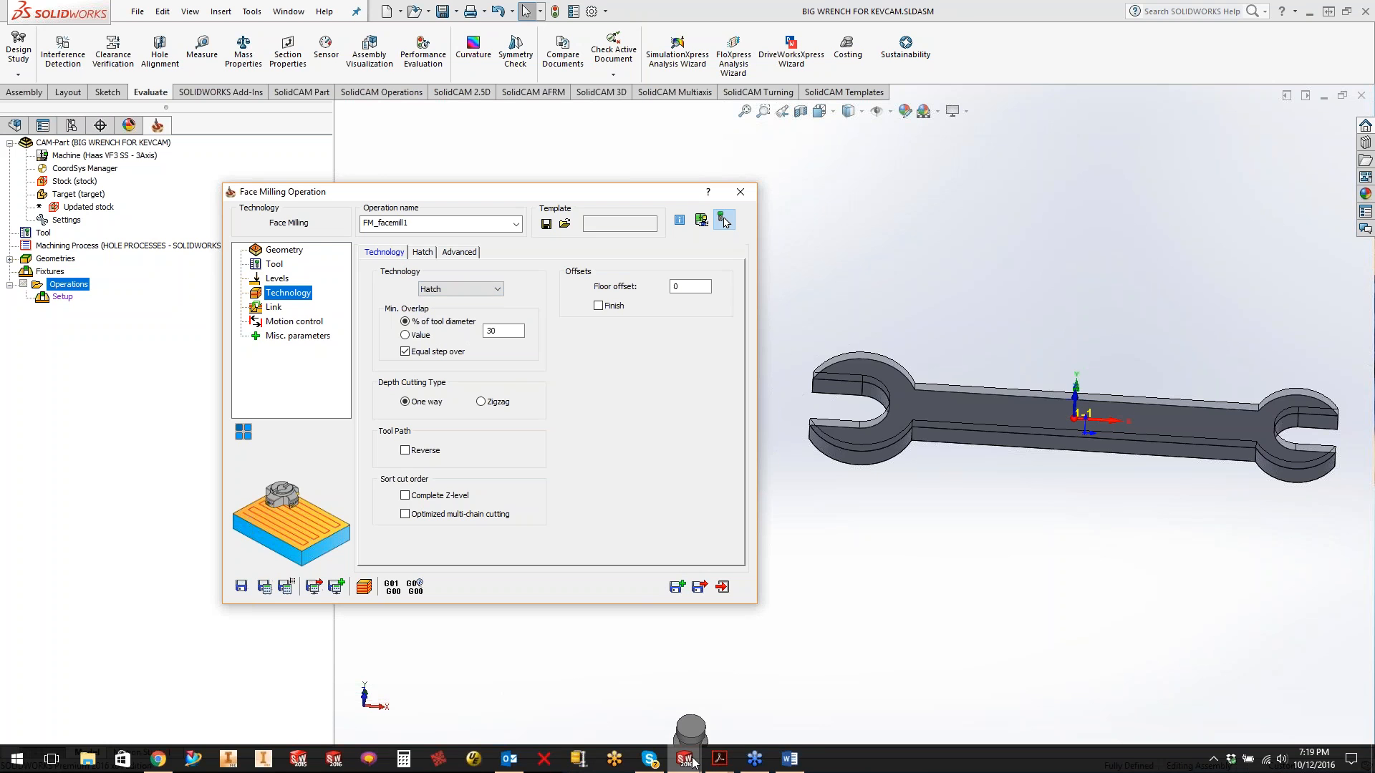
mouse_move(693, 749)
click(737, 670)
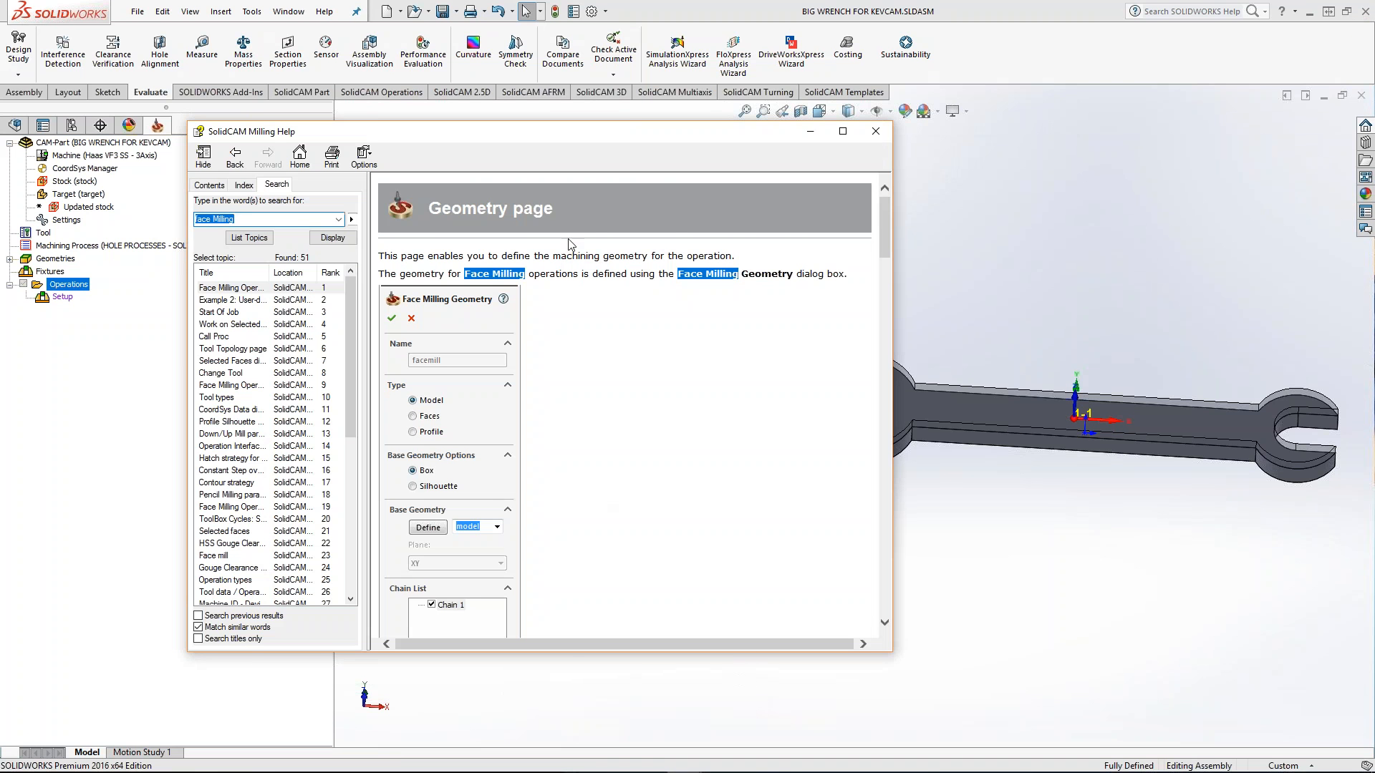
double_click(551, 136)
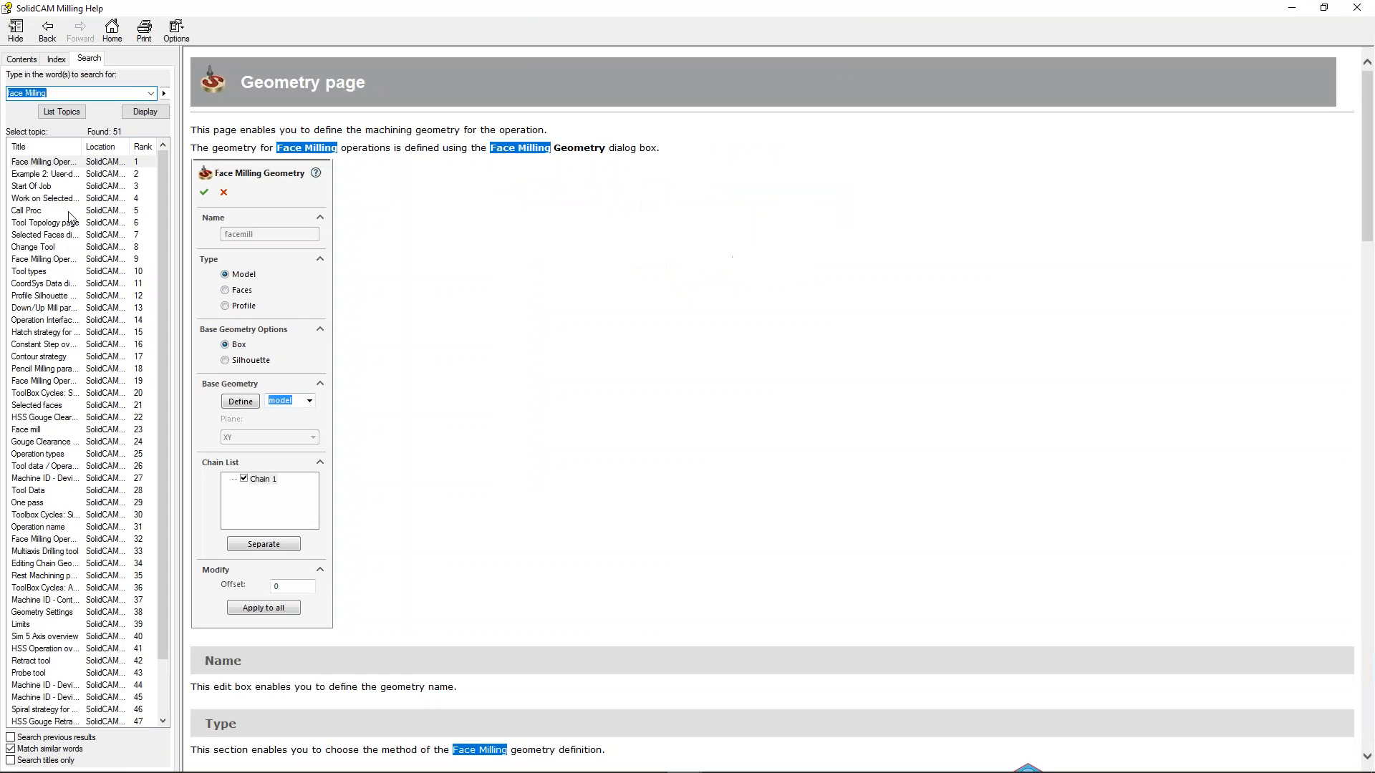
click(49, 164)
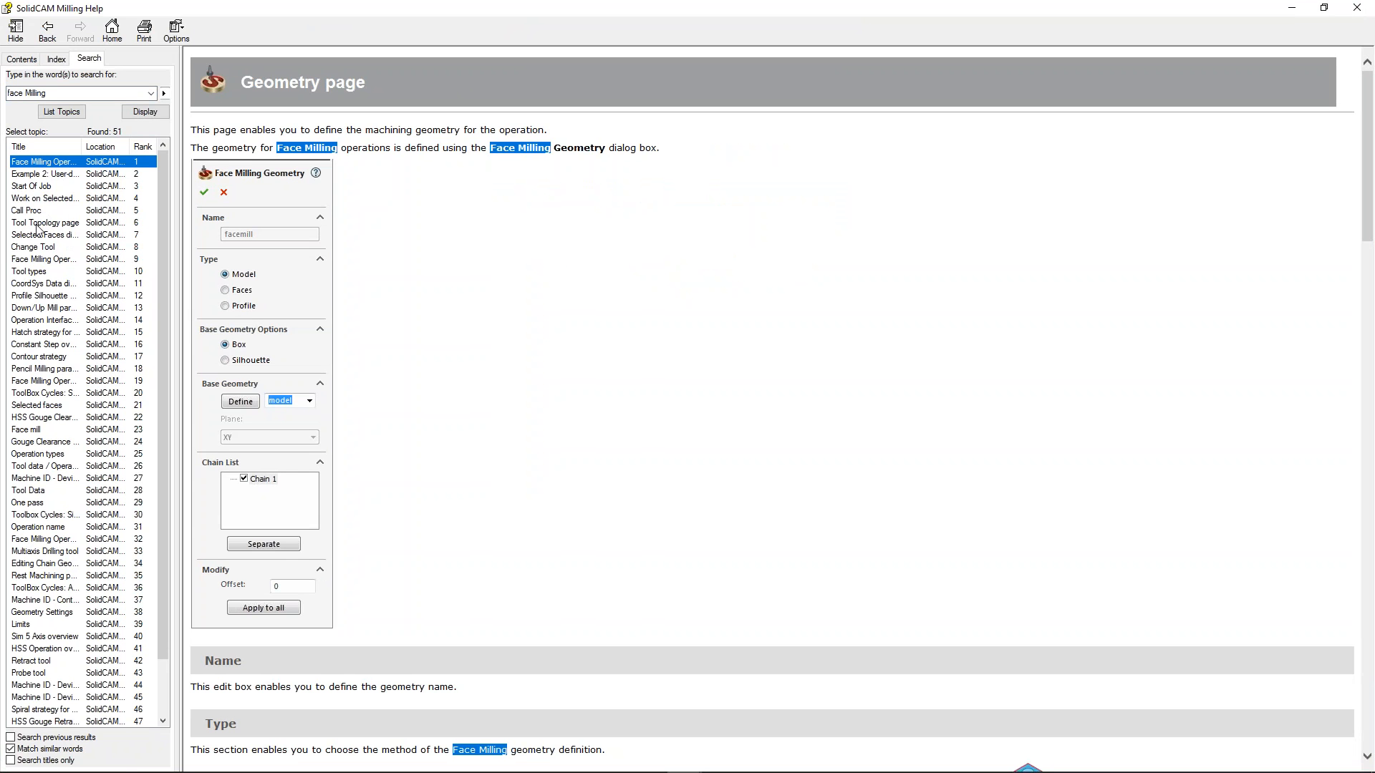
click(37, 259)
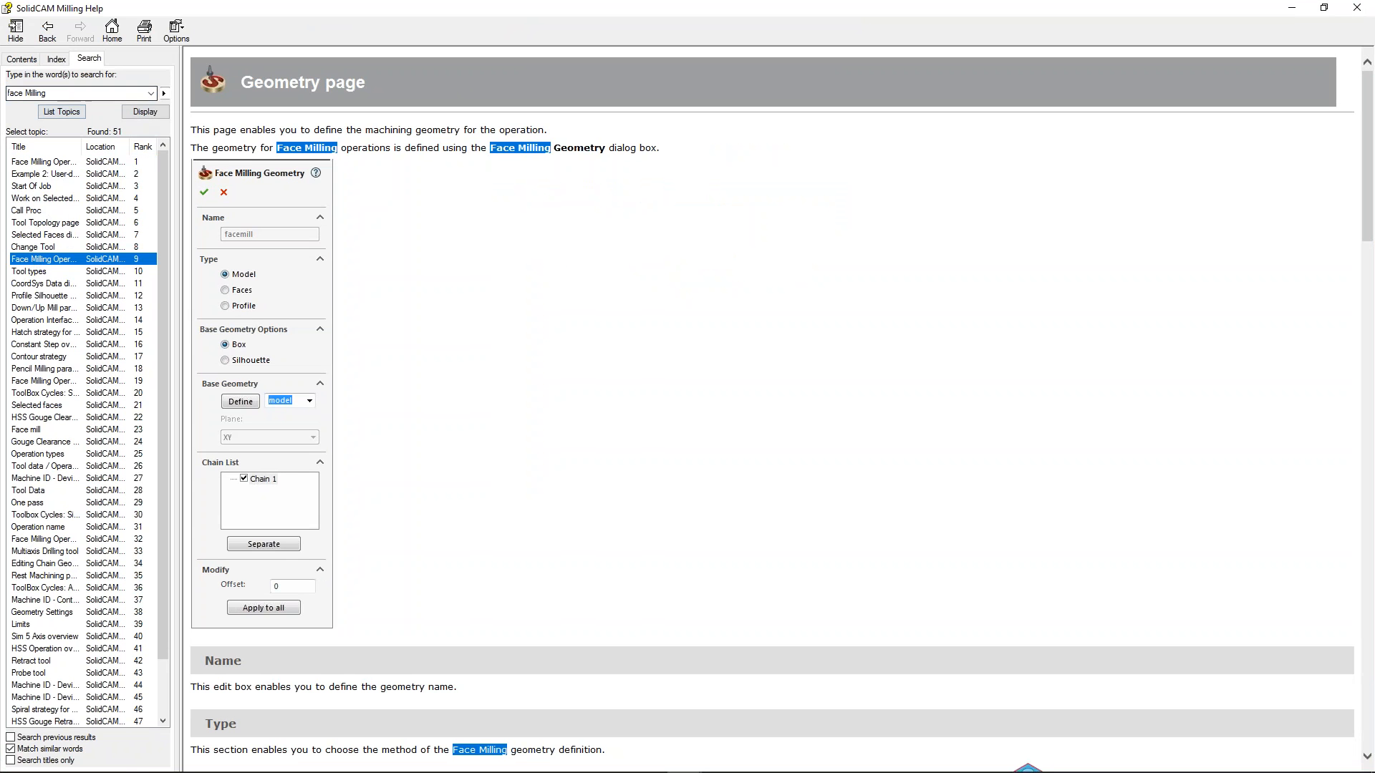
click(133, 113)
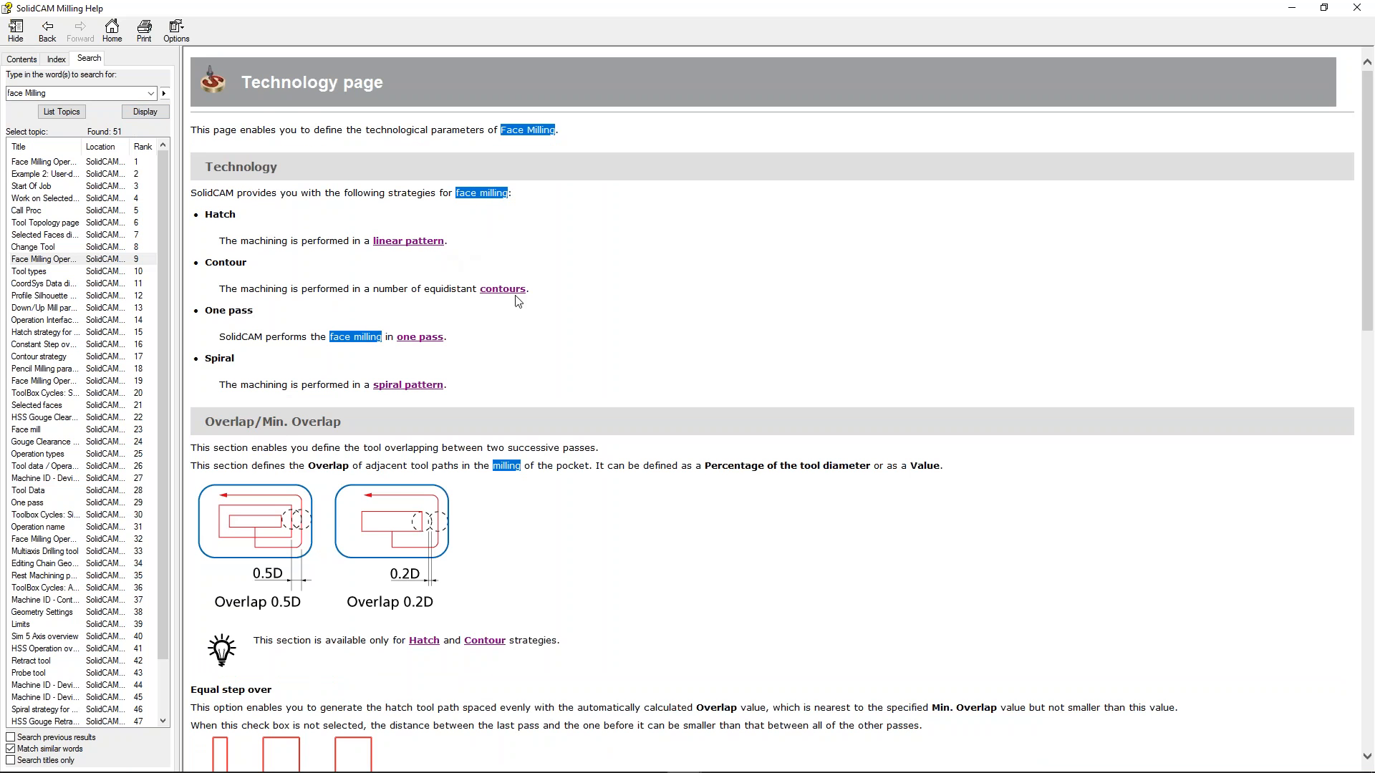
- Read the help on overlap, offsets, depth cutting type, tool path reversal and cut order, and return to the face milling operation
scroll(514, 574, down, 4)
scroll(515, 574, down, 10)
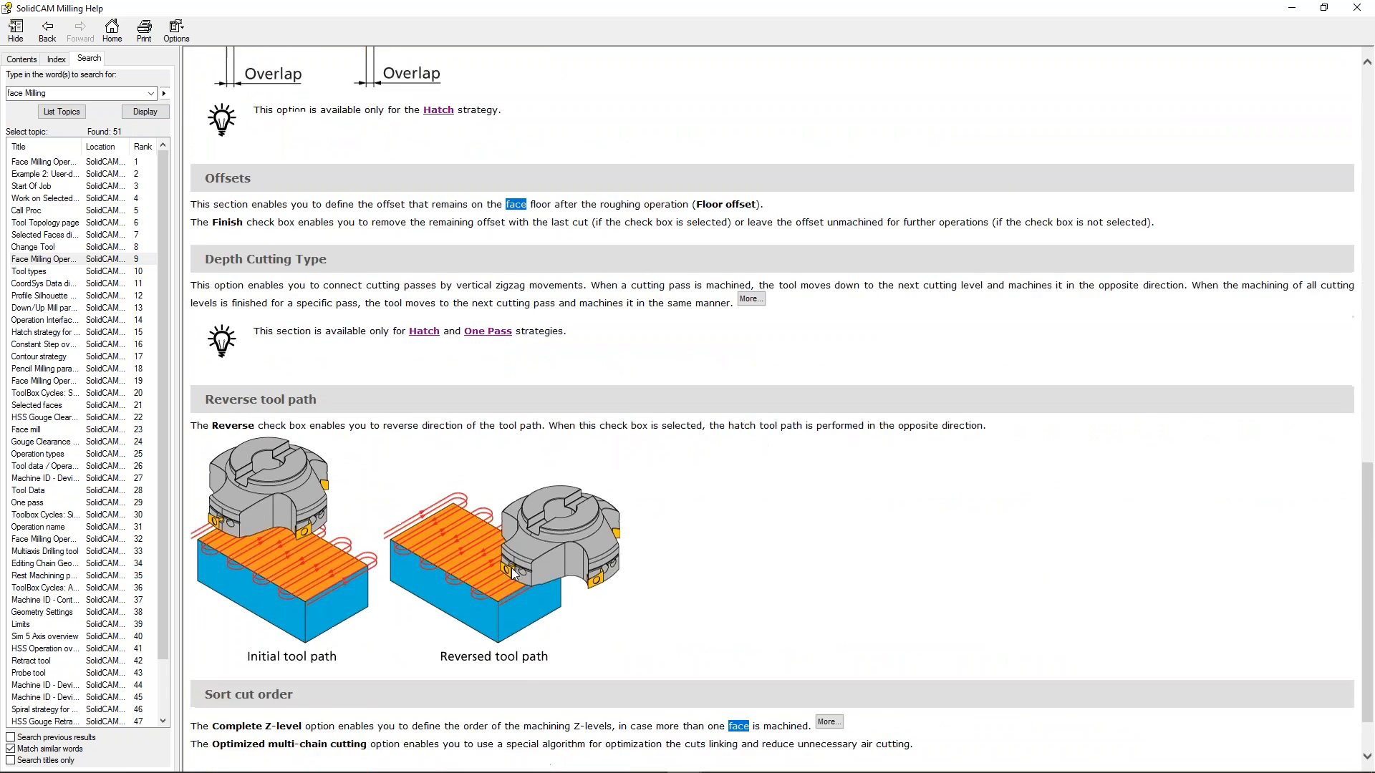
scroll(511, 569, down, 1)
scroll(515, 574, up, 15)
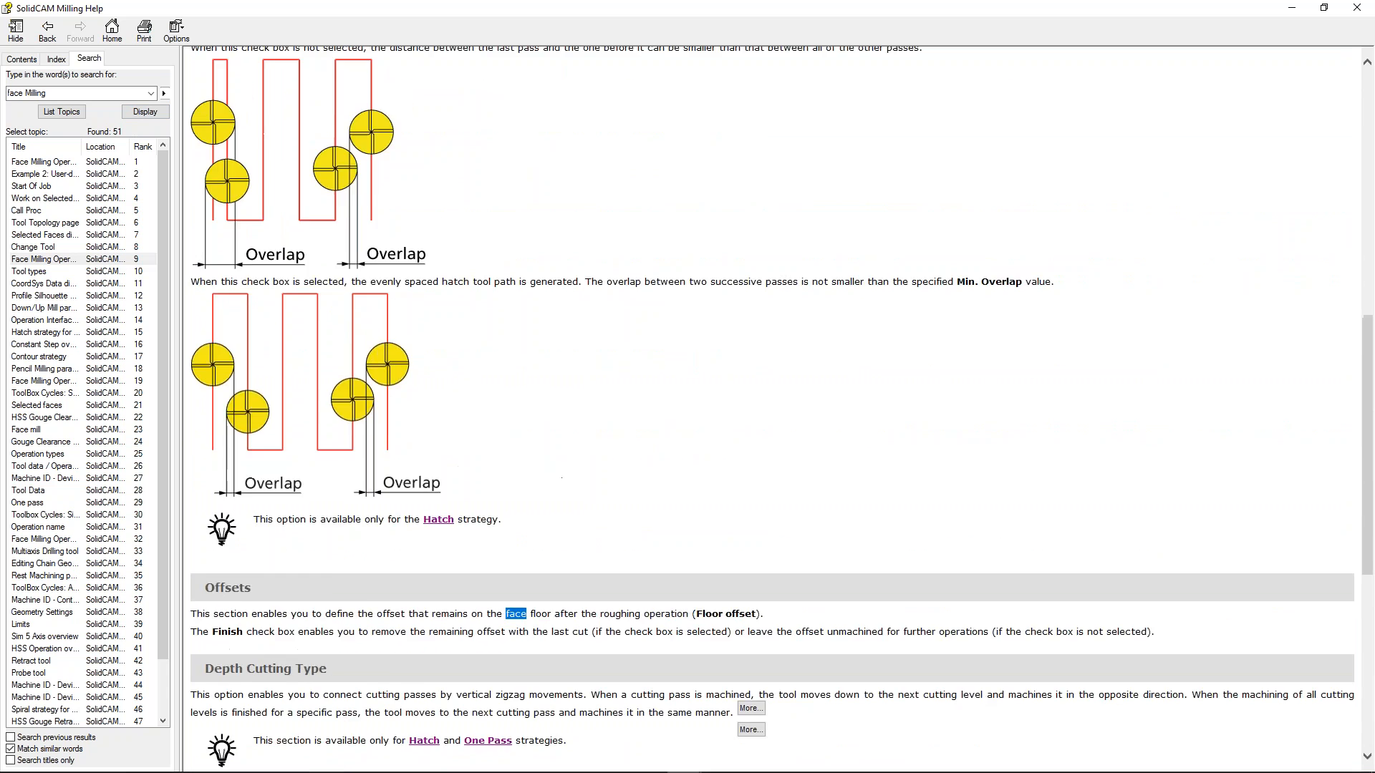
click(1293, 10)
- With the Hatch strategy selected, try defining the minimum overlap by Value and switch it back to % of tool diameter
click(487, 289)
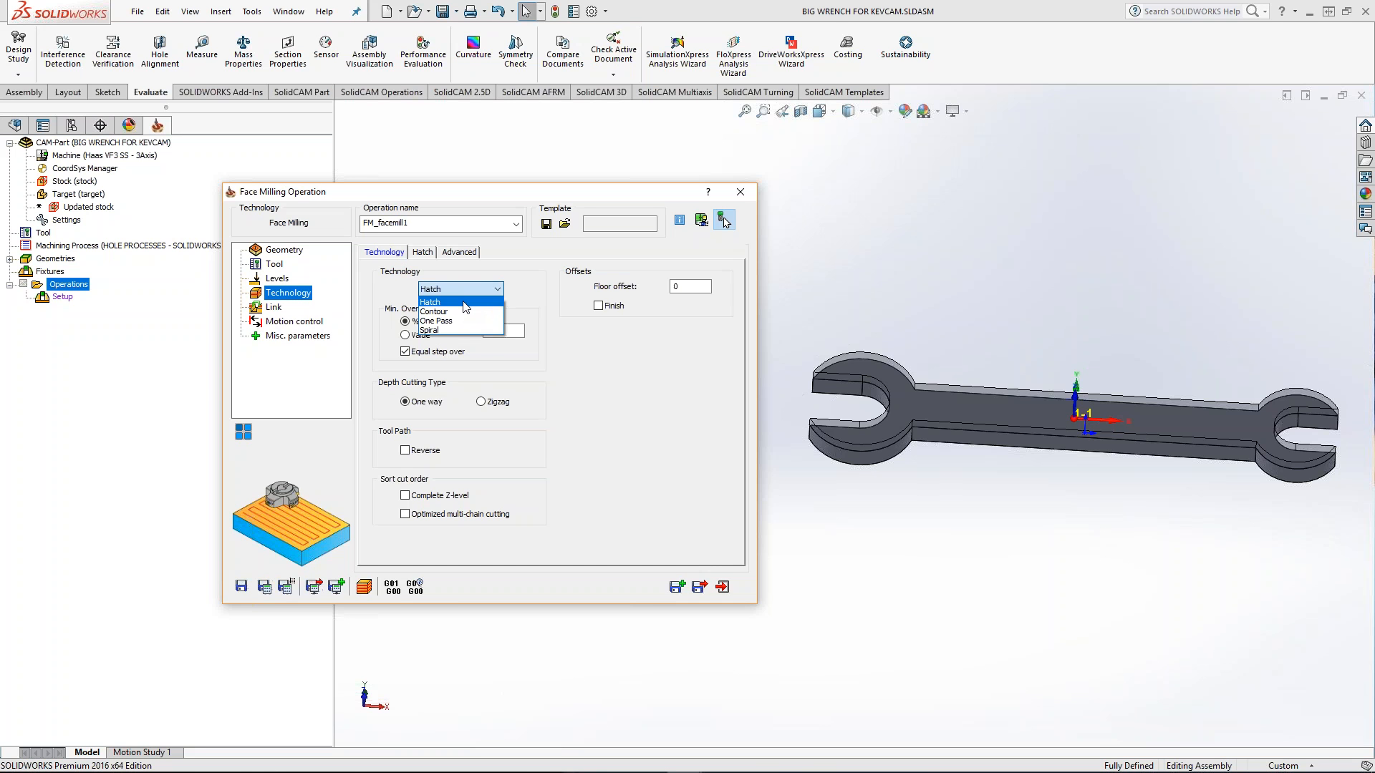
click(464, 303)
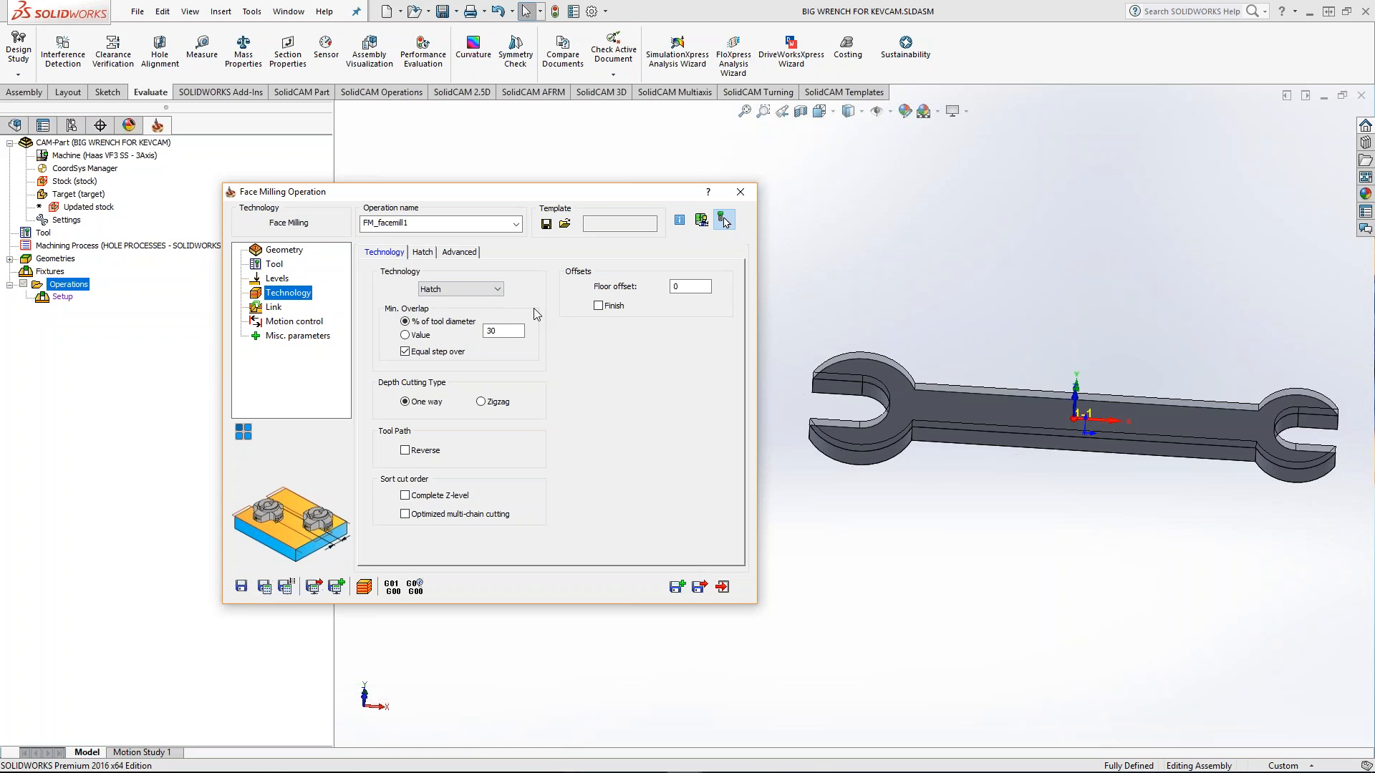
click(505, 332)
drag(500, 331, 471, 333)
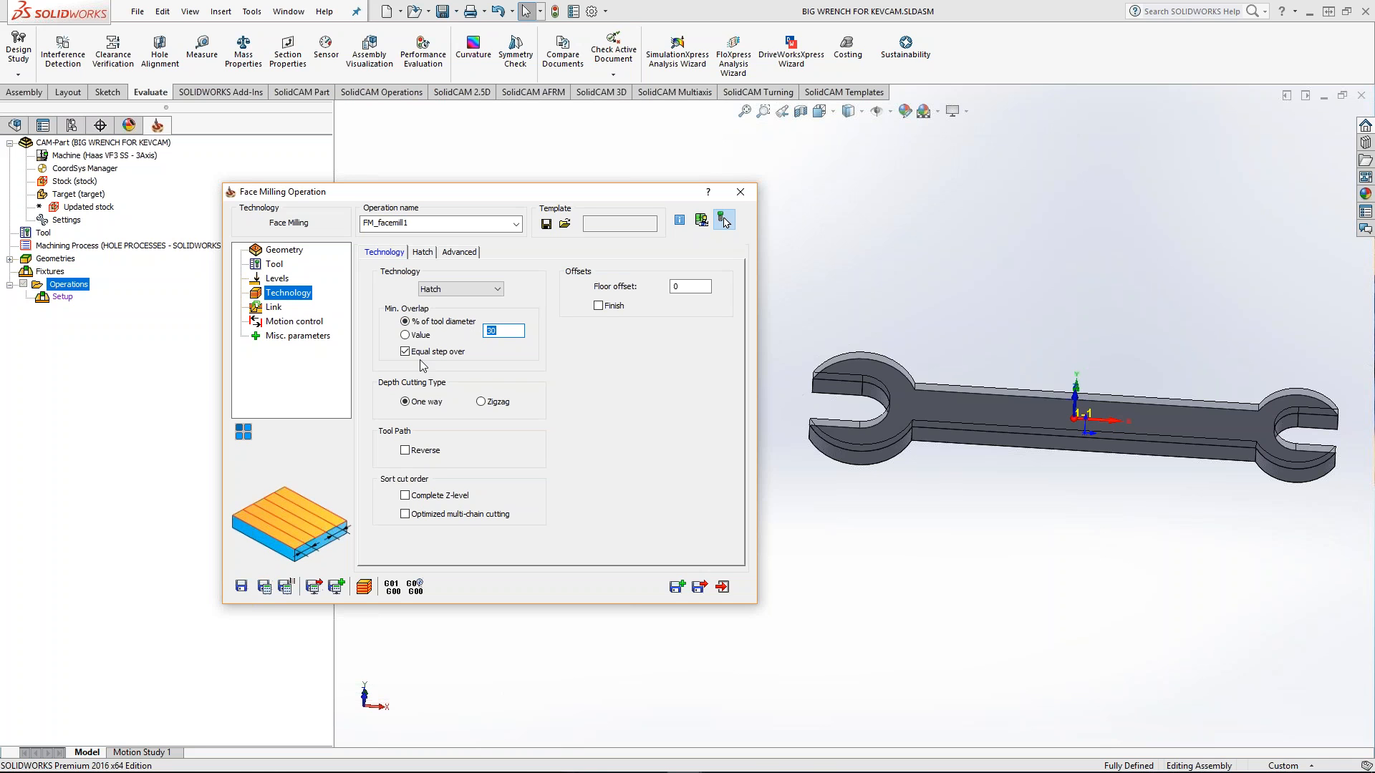
click(405, 335)
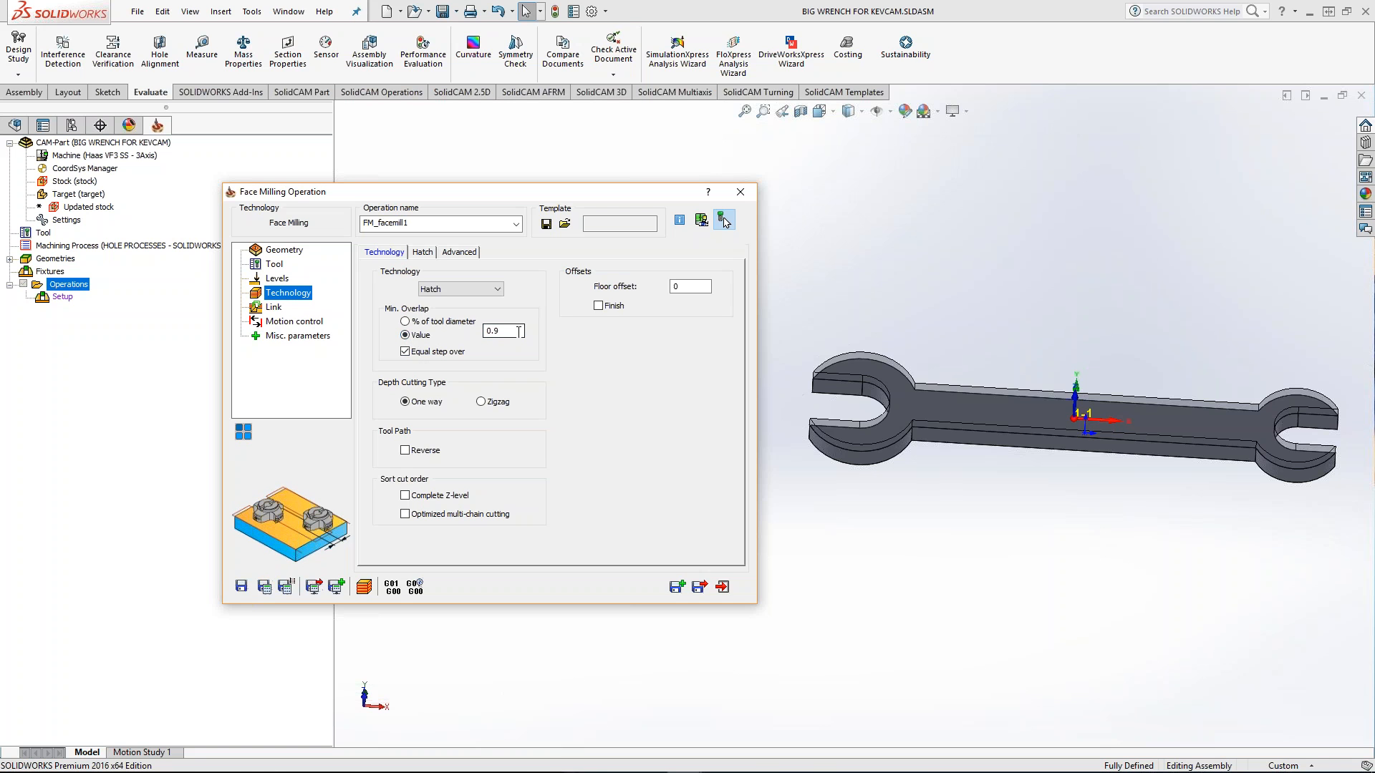
click(407, 323)
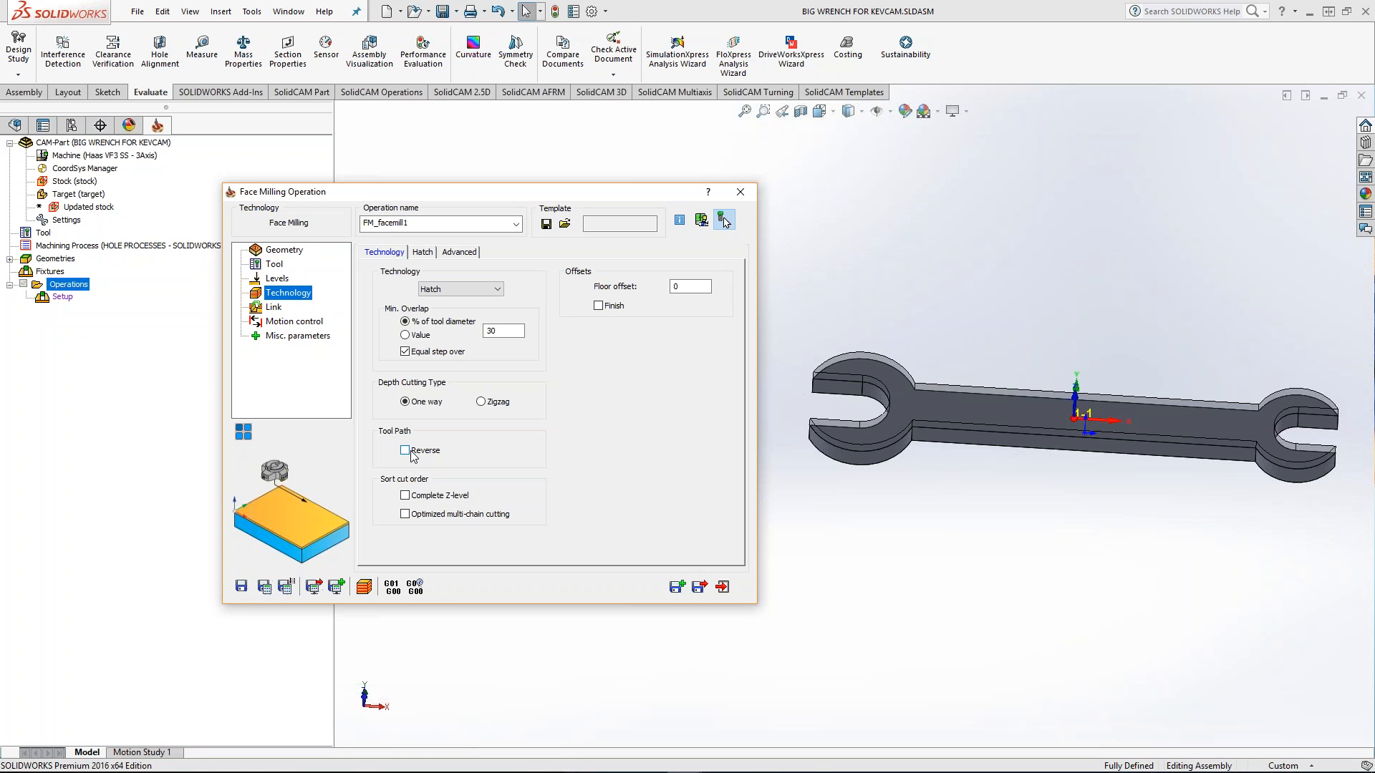
- Try the Complete Z-level and Optimized multi-chain cutting options, and turn both back off
click(405, 496)
click(406, 495)
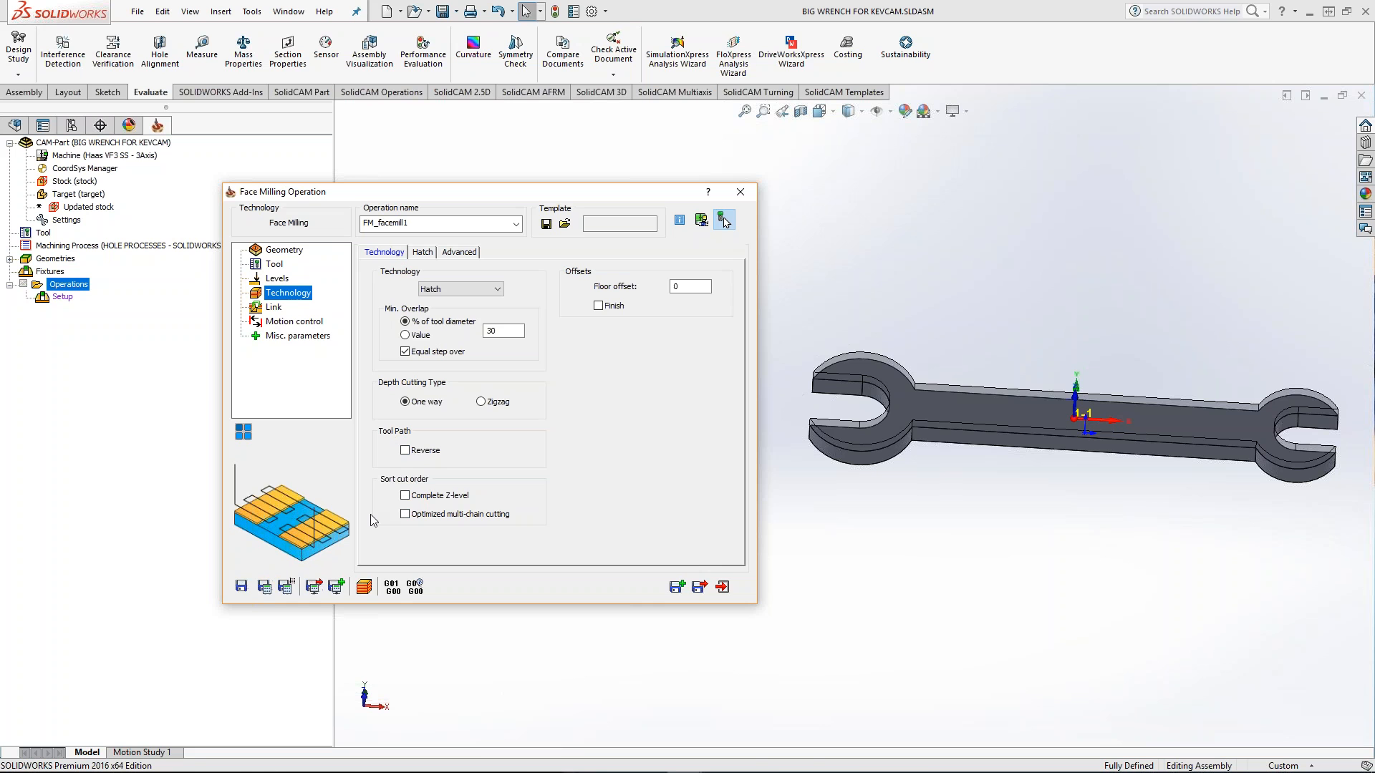
click(406, 516)
click(406, 495)
click(405, 495)
click(405, 514)
- Set the floor offset to 0.015 and enable the Finish cut
click(688, 285)
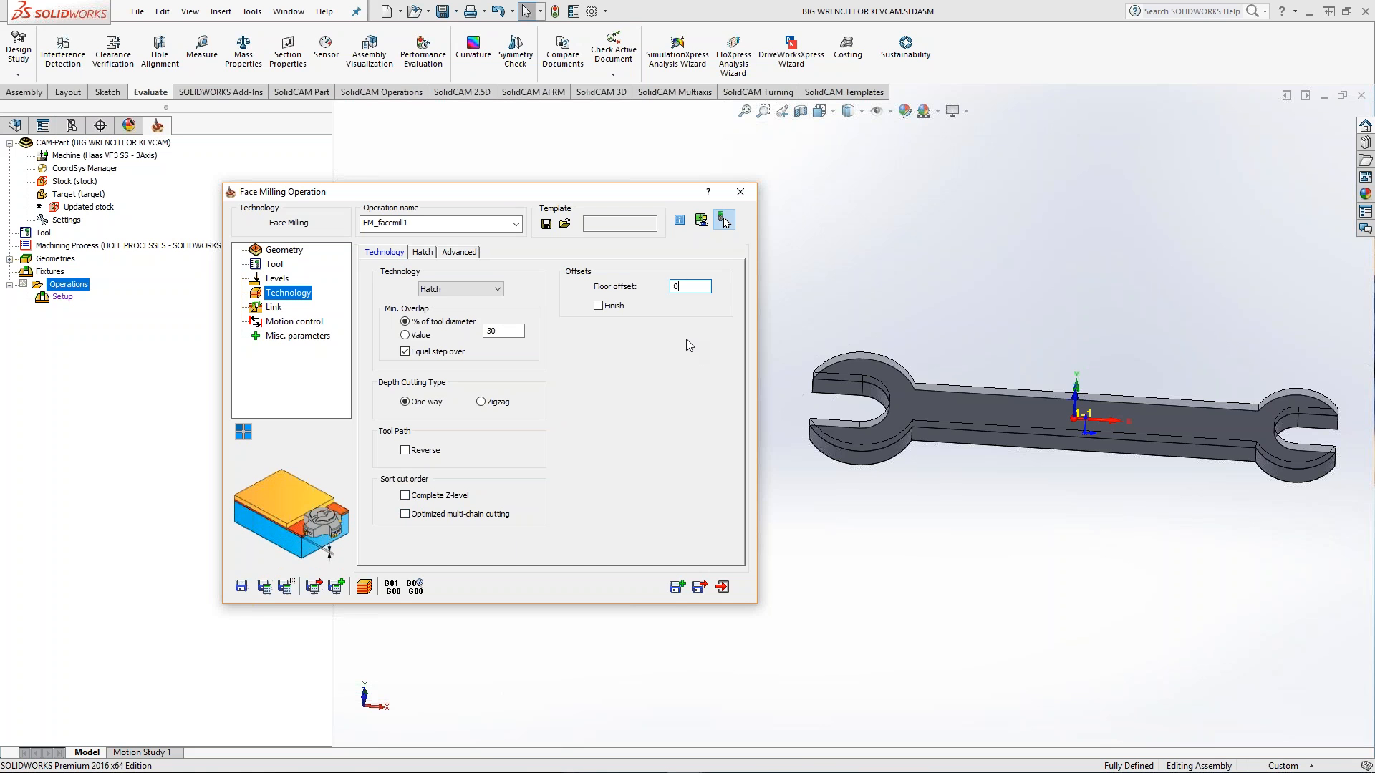
text(.015)
click(598, 306)
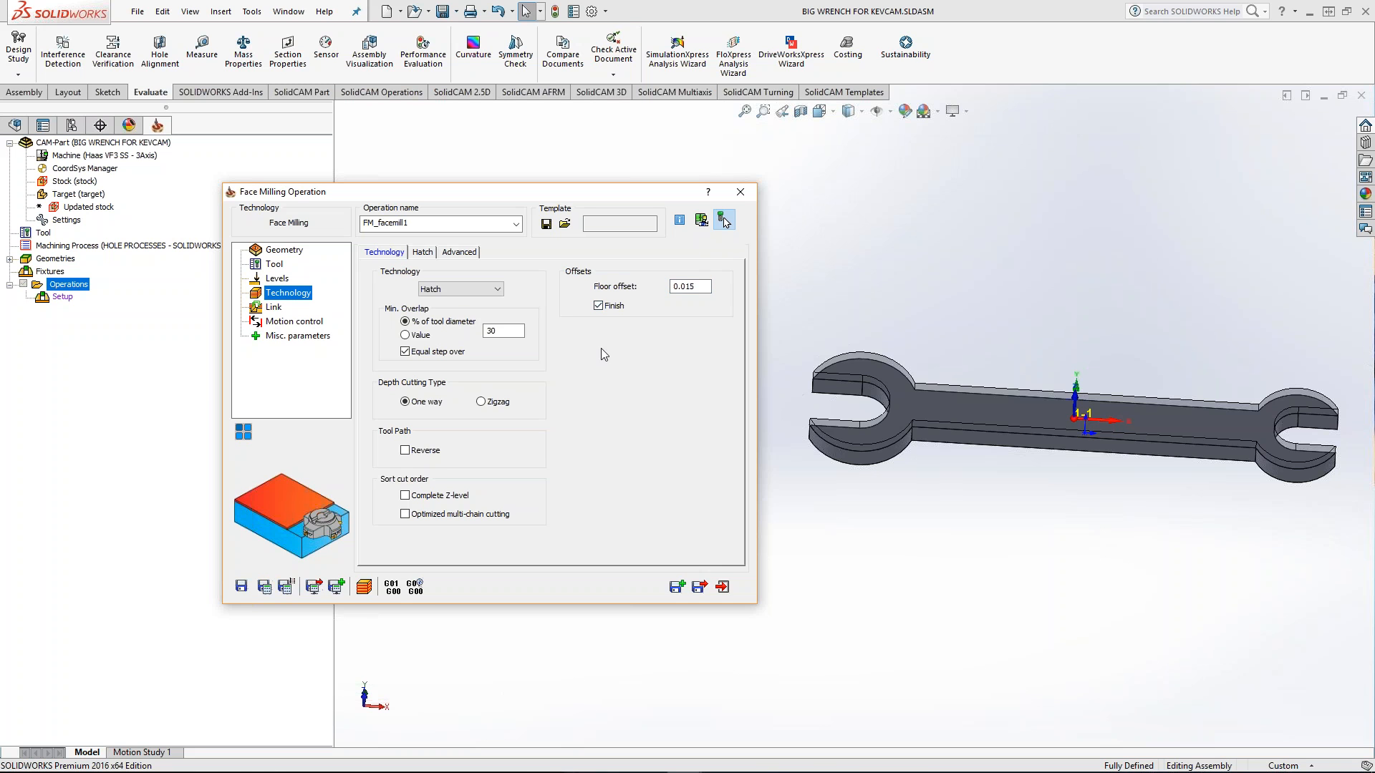
- Try the Contour strategy to view its corner, direction and extension settings, and switch back to Hatch
click(453, 289)
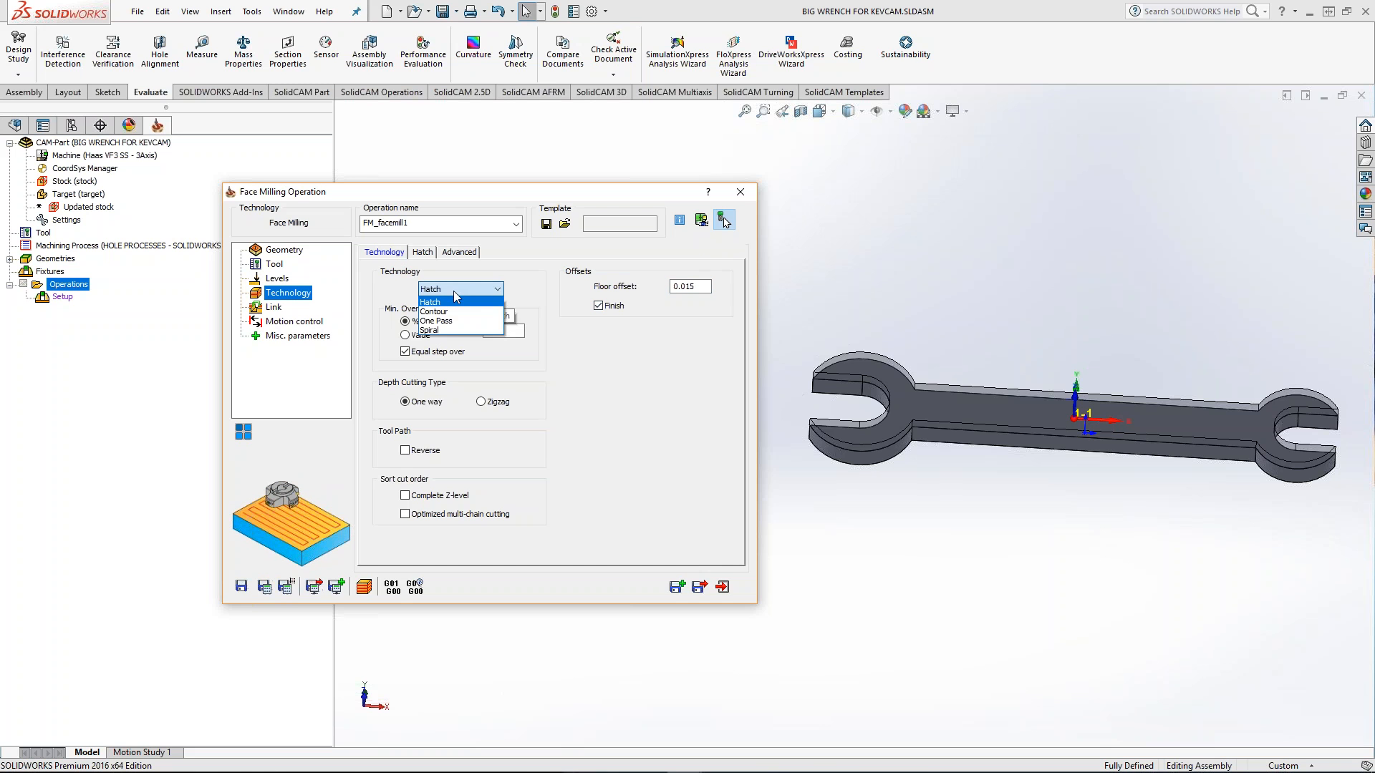
click(432, 302)
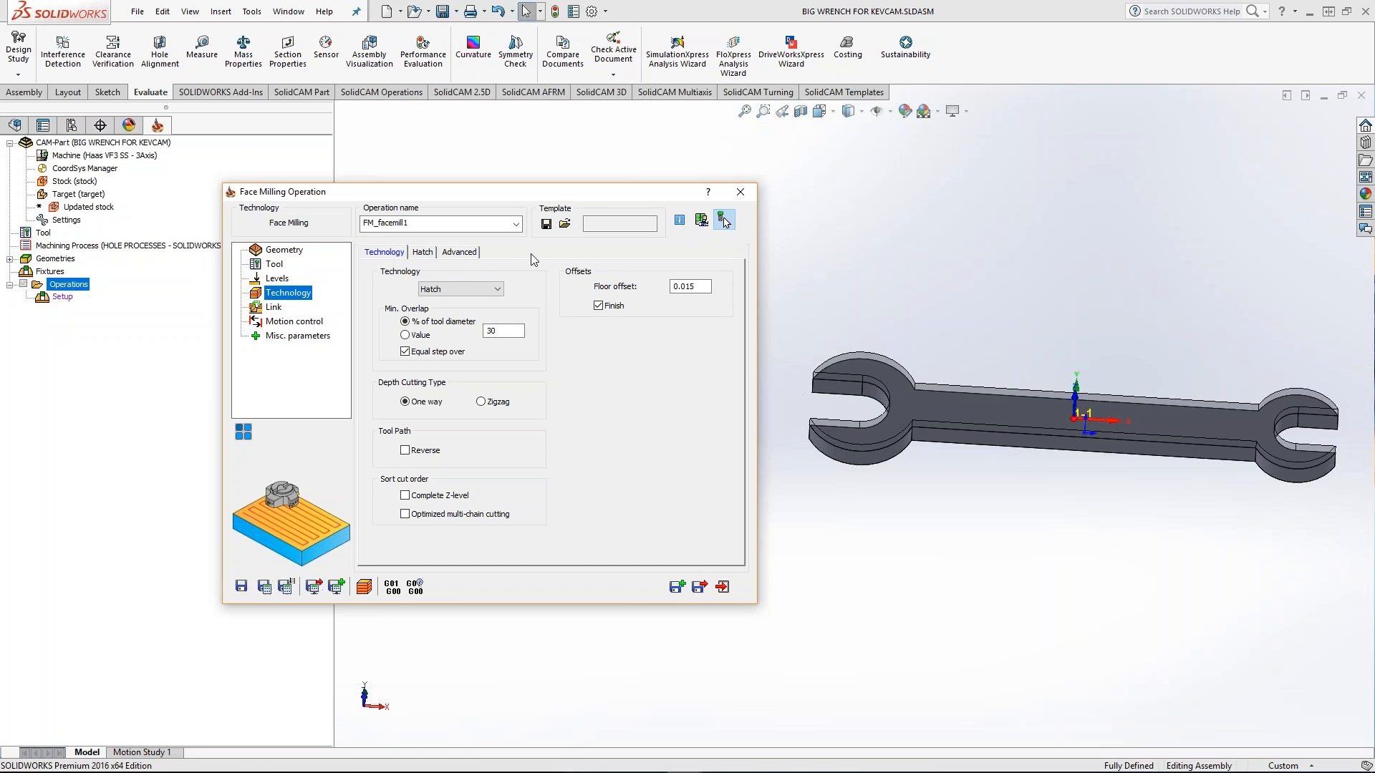
click(499, 286)
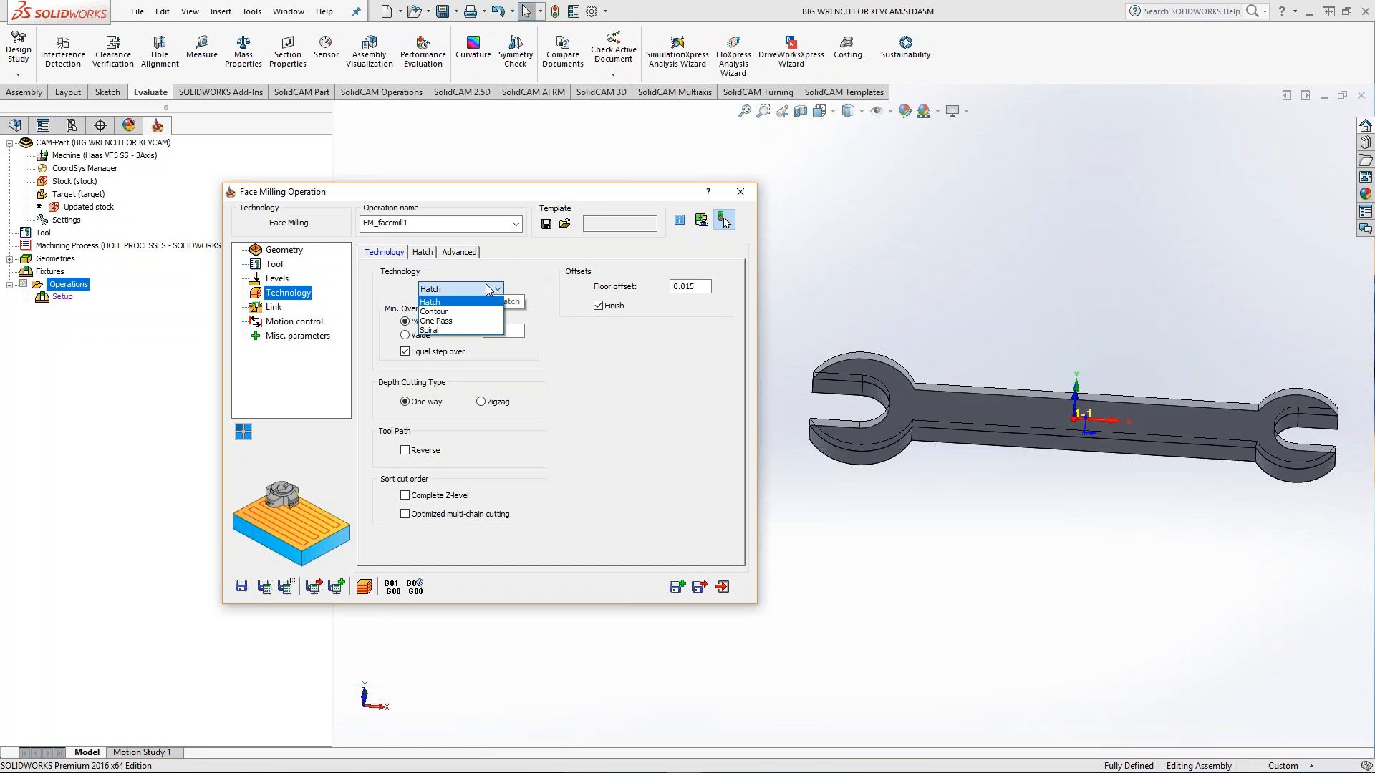
click(472, 312)
click(427, 255)
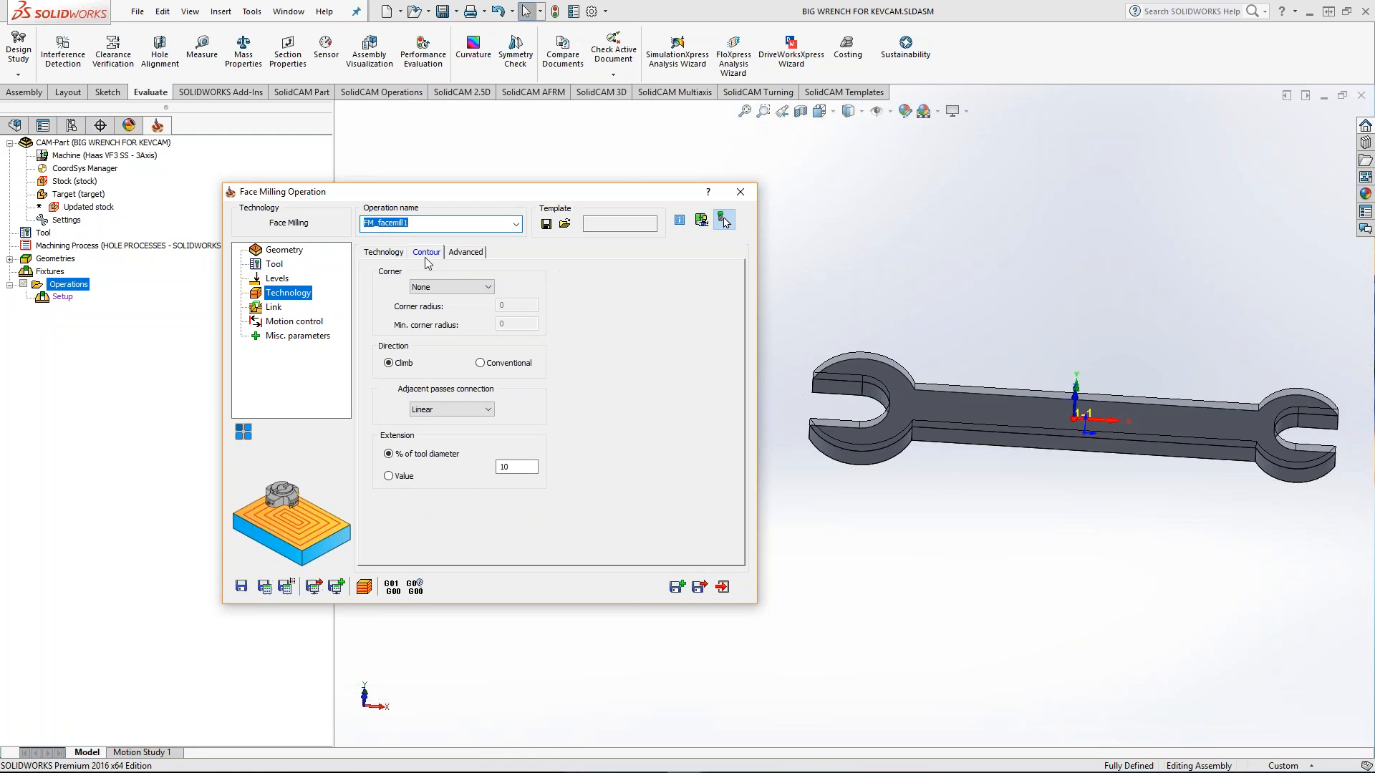
click(389, 255)
click(469, 289)
click(460, 306)
- Select Hatch as the face milling strategy and open its hatch settings
click(396, 255)
click(452, 286)
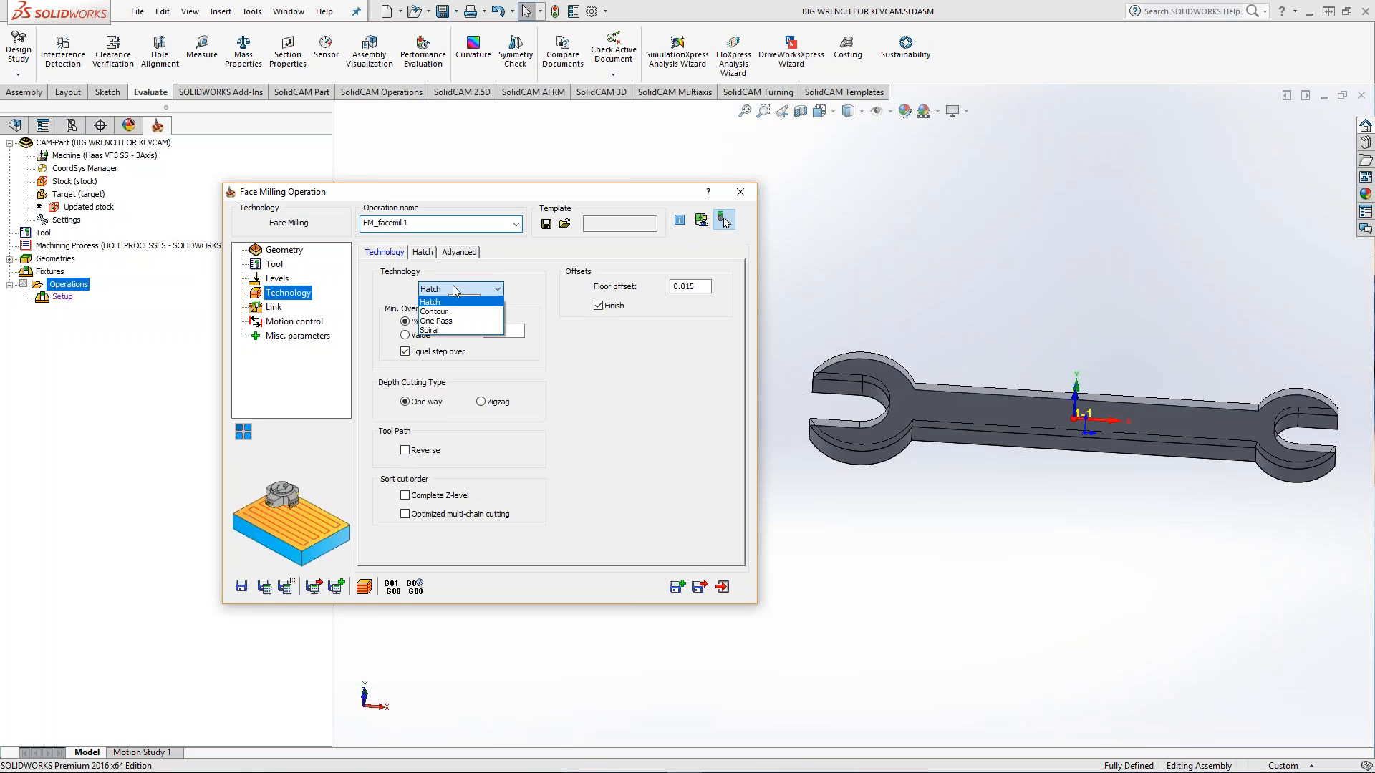
click(433, 295)
click(427, 253)
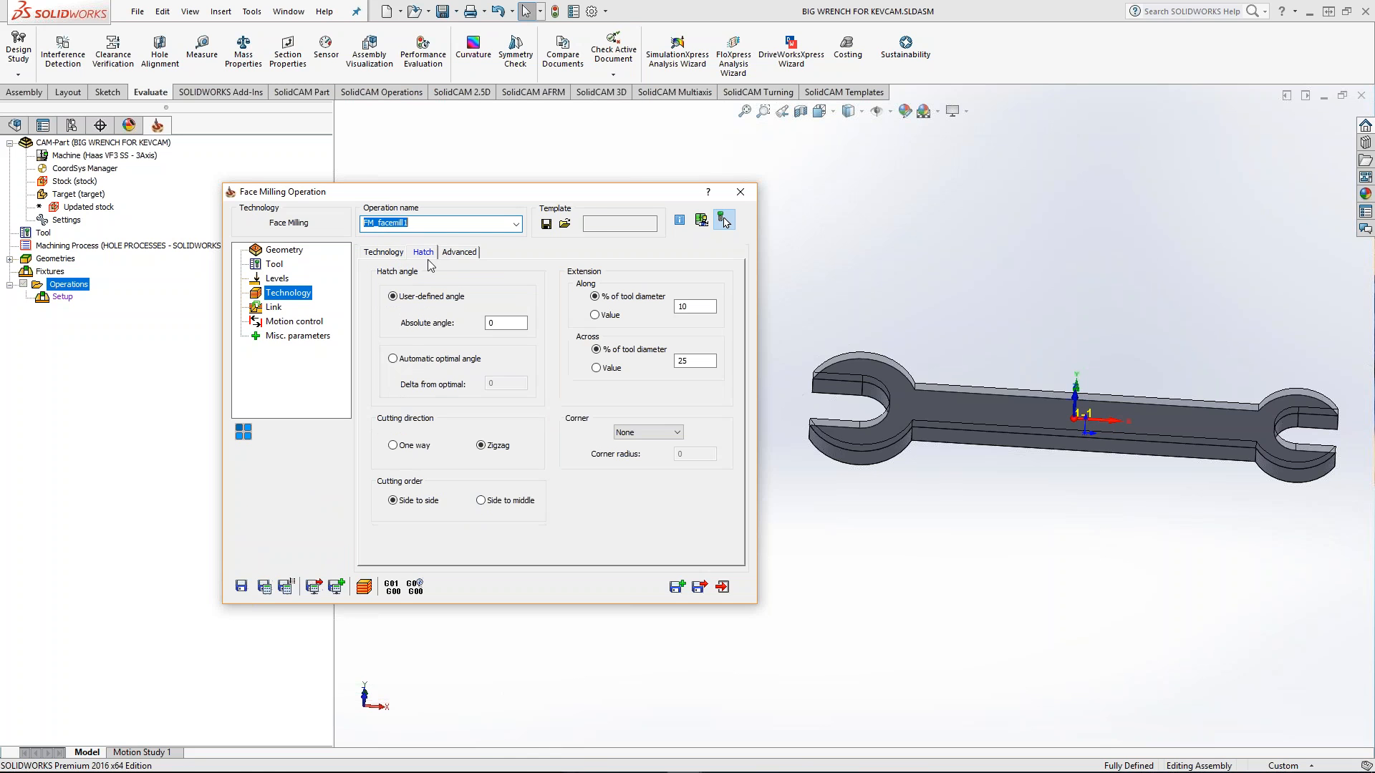
- Try the Automatic optimal angle option for the hatch, and switch back to User-defined angle
click(507, 323)
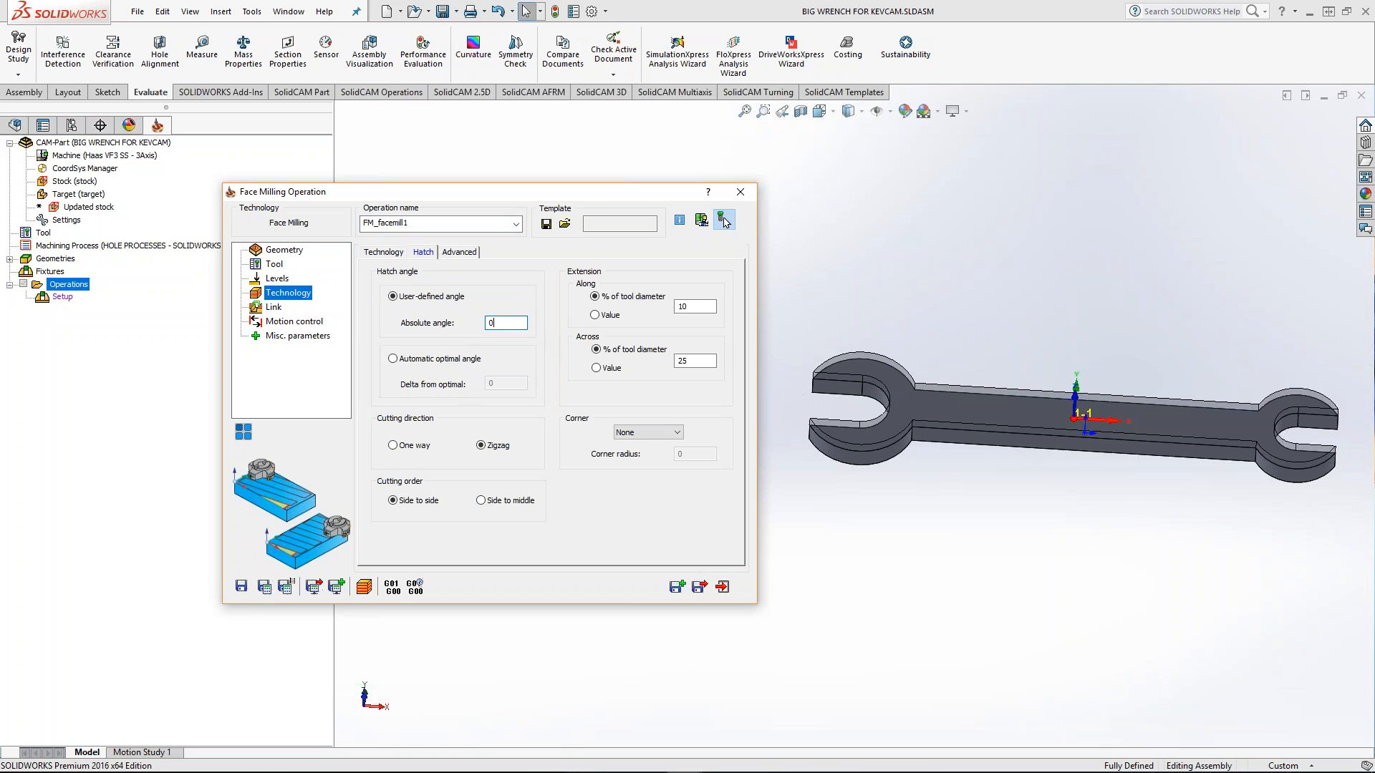
click(393, 359)
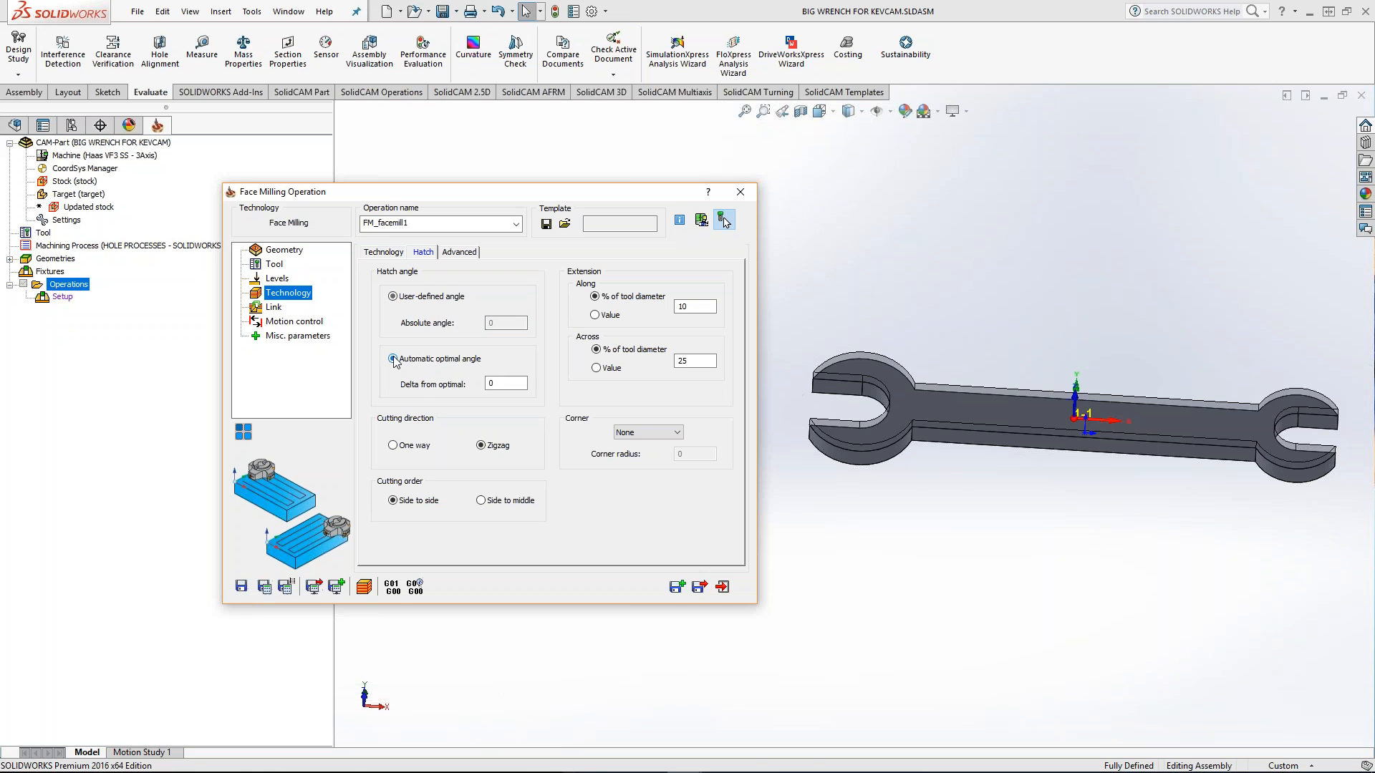
click(505, 384)
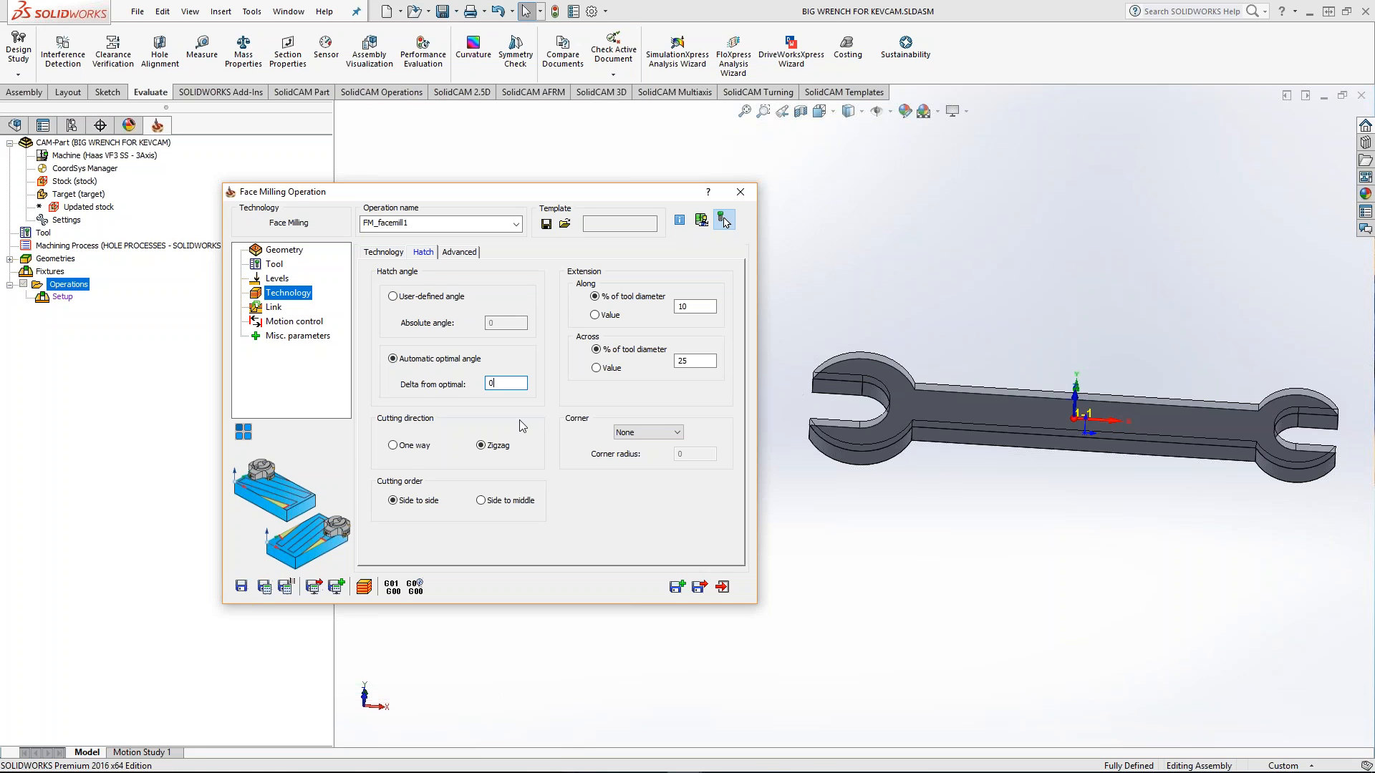
click(394, 296)
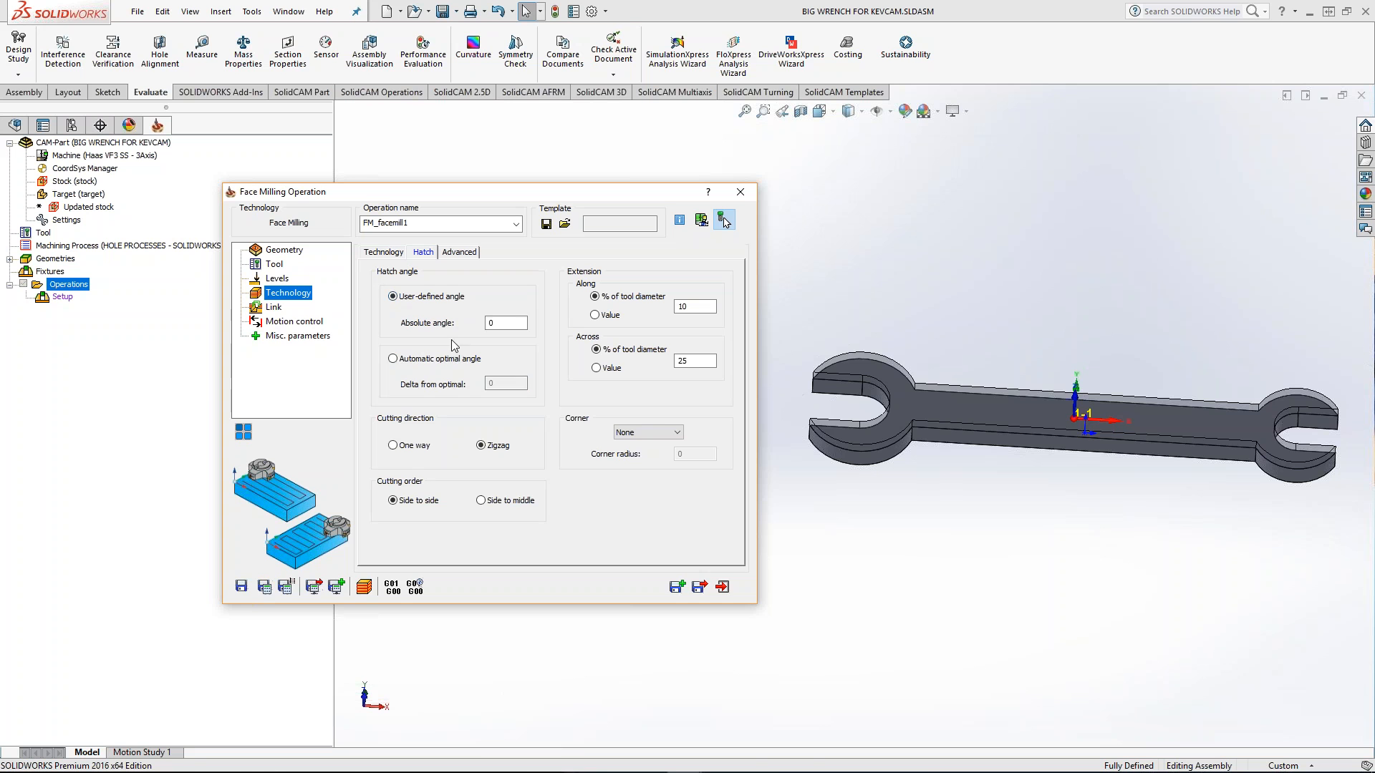
- Set the absolute hatch angle to 90 and check the extension values along and across the passes
key(Tab)
text(90)
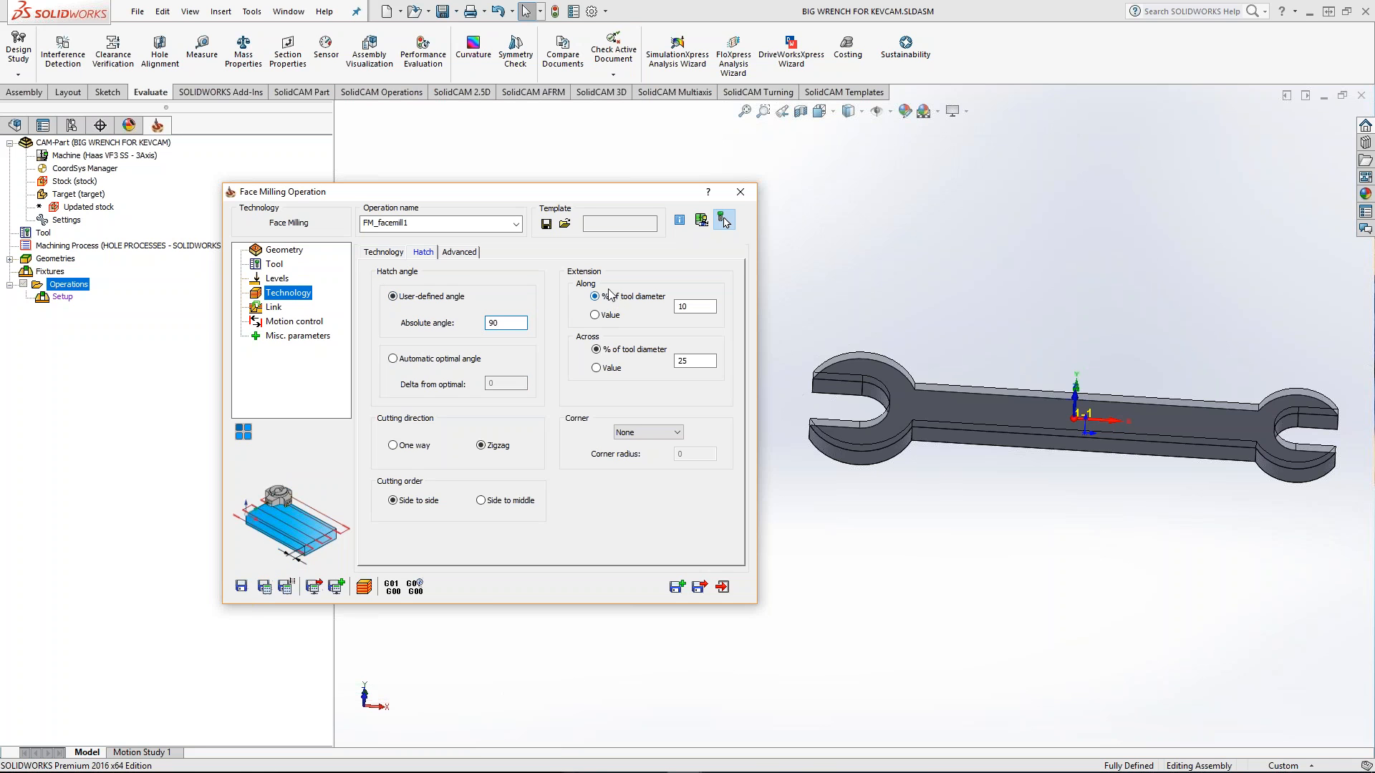
click(699, 310)
click(699, 362)
- Try enabling Advanced Sort to view the linear sorting patterns, turn it back off and return to the hatch settings
click(460, 252)
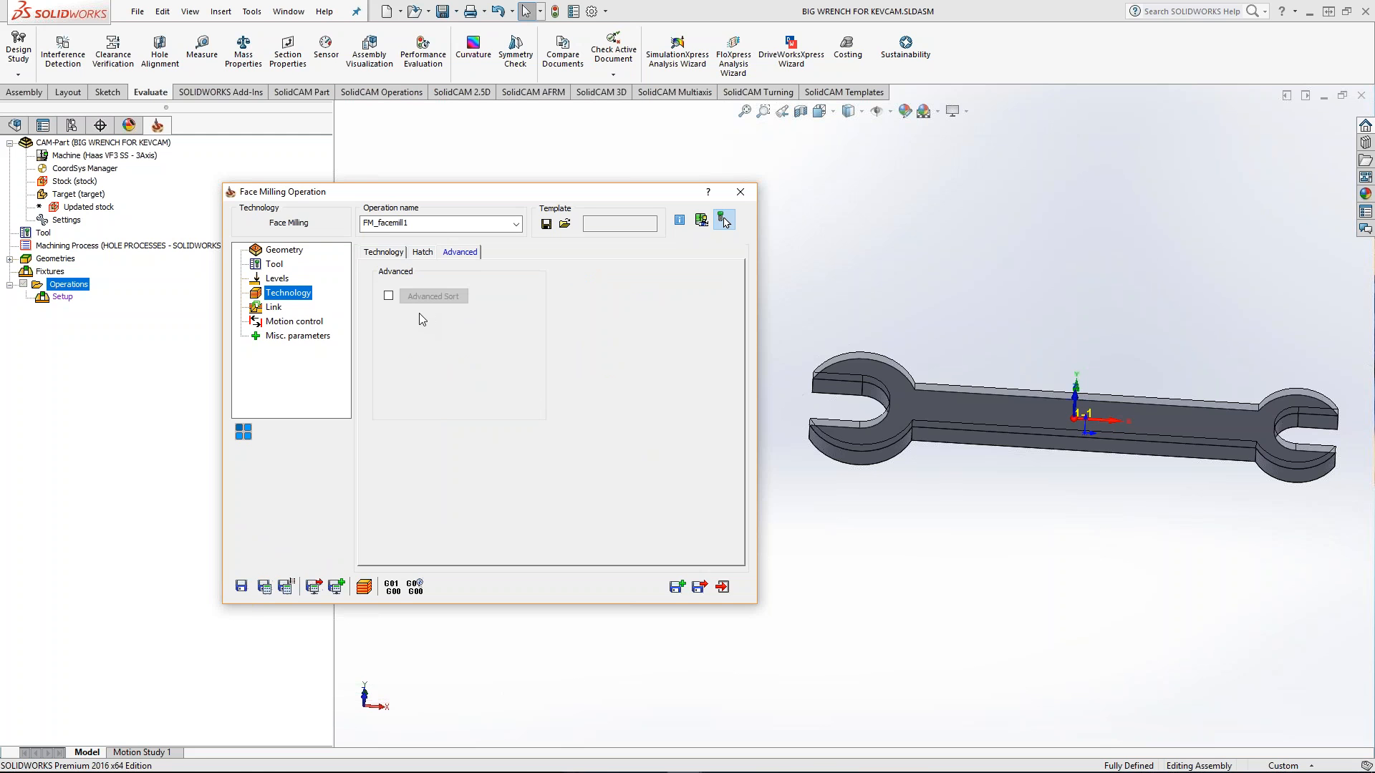
click(387, 295)
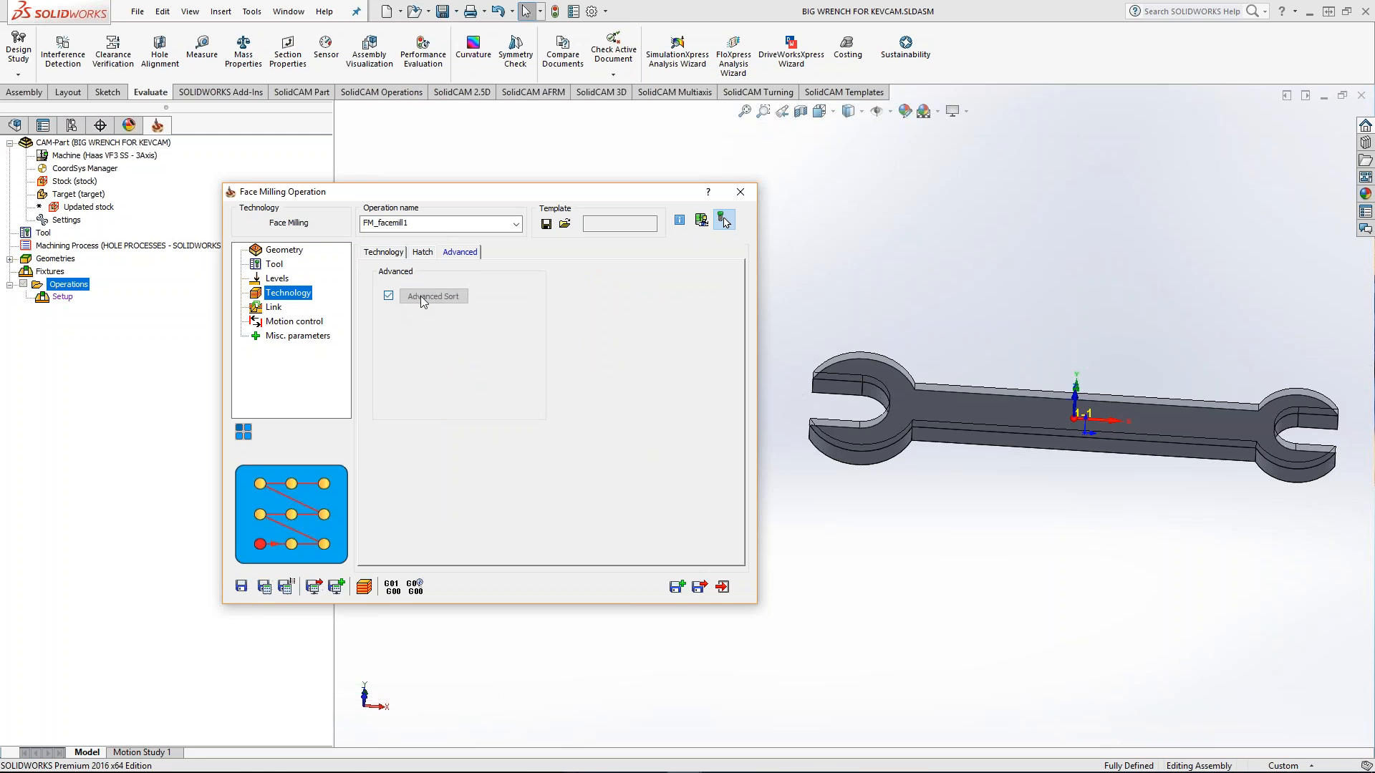
click(419, 295)
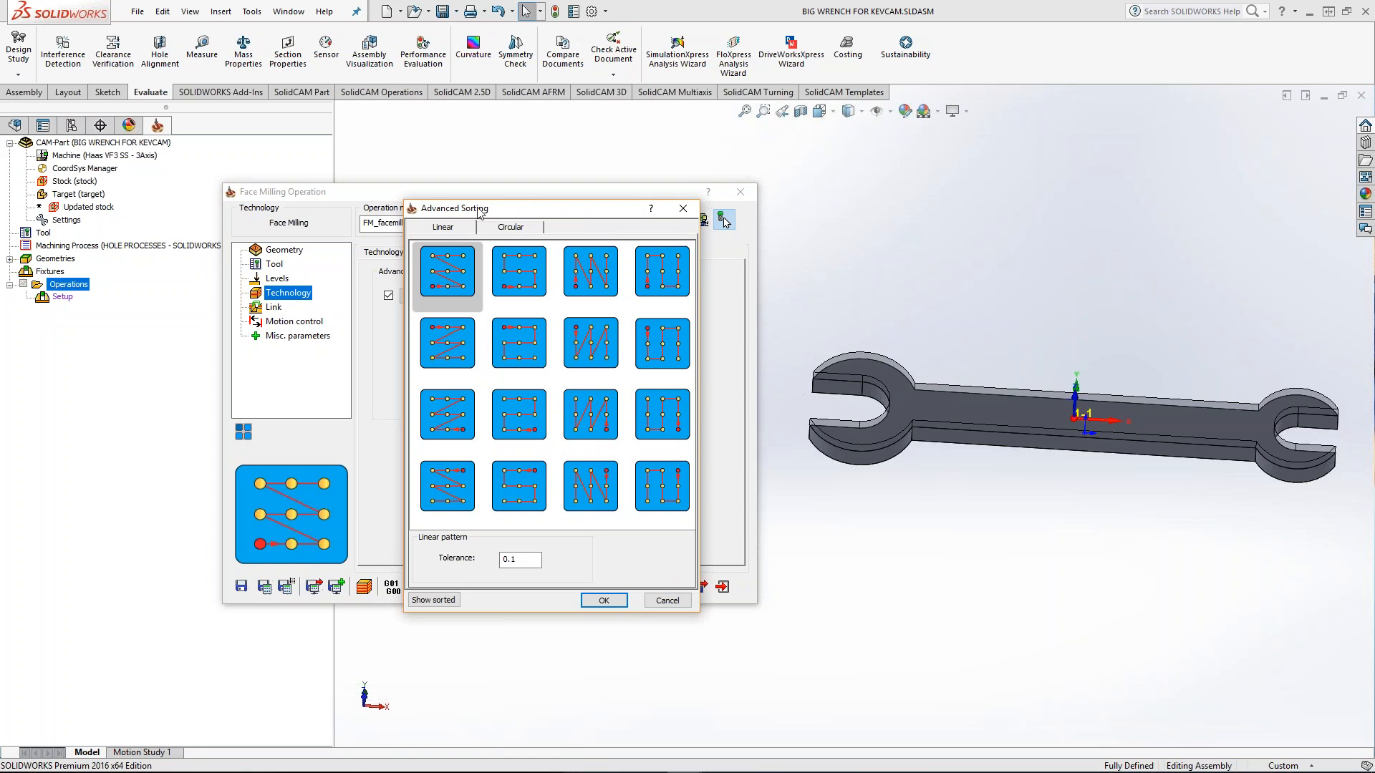
click(682, 207)
click(388, 296)
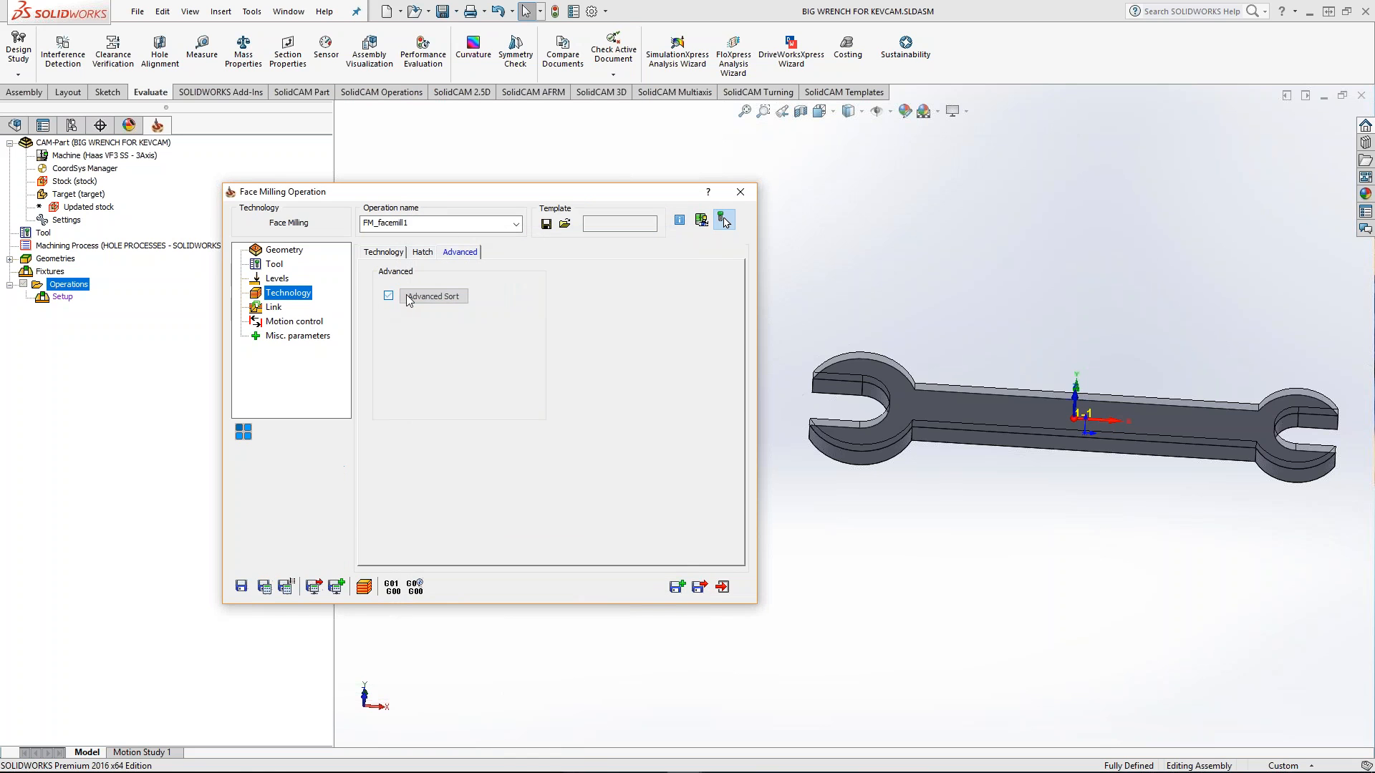
click(423, 252)
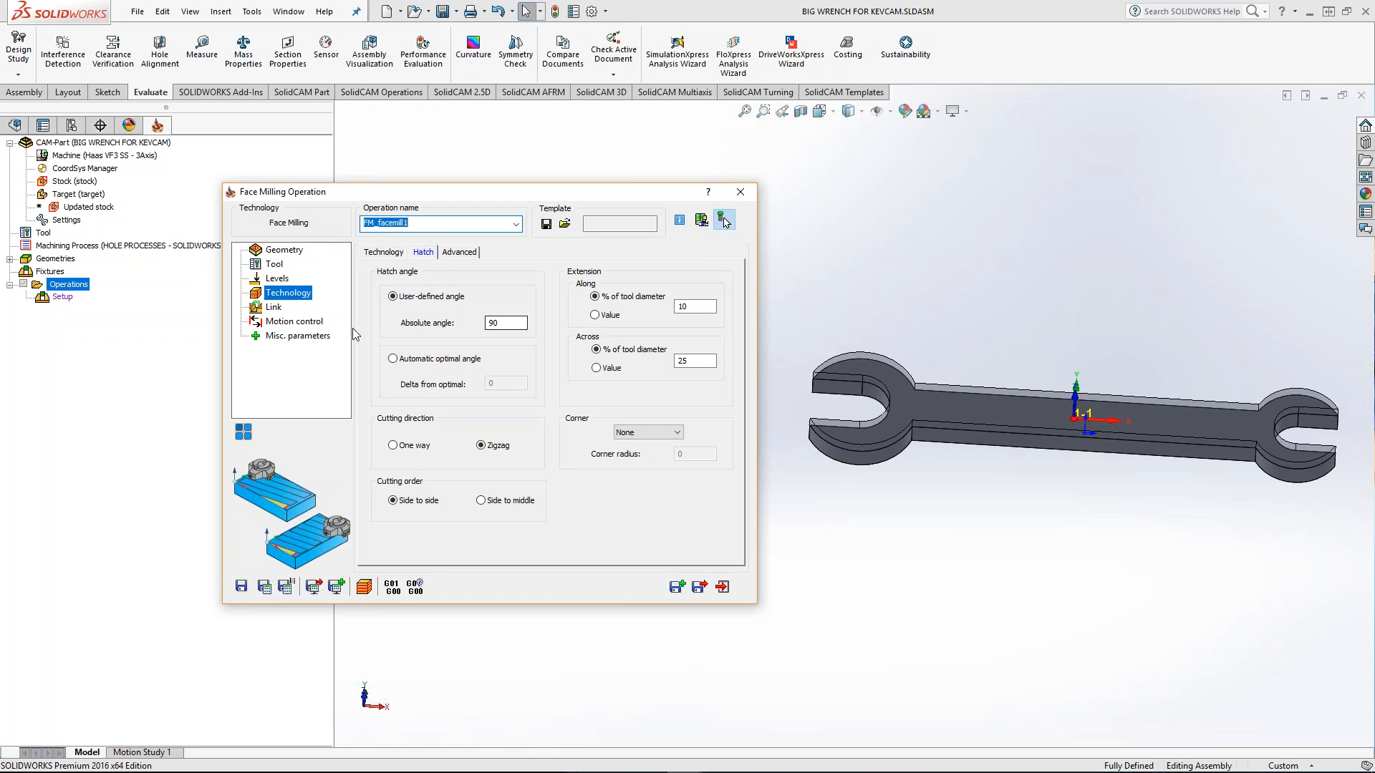
- In the link settings, keep the Tangent lead-in and make the lead-out the same as the lead-in
click(273, 307)
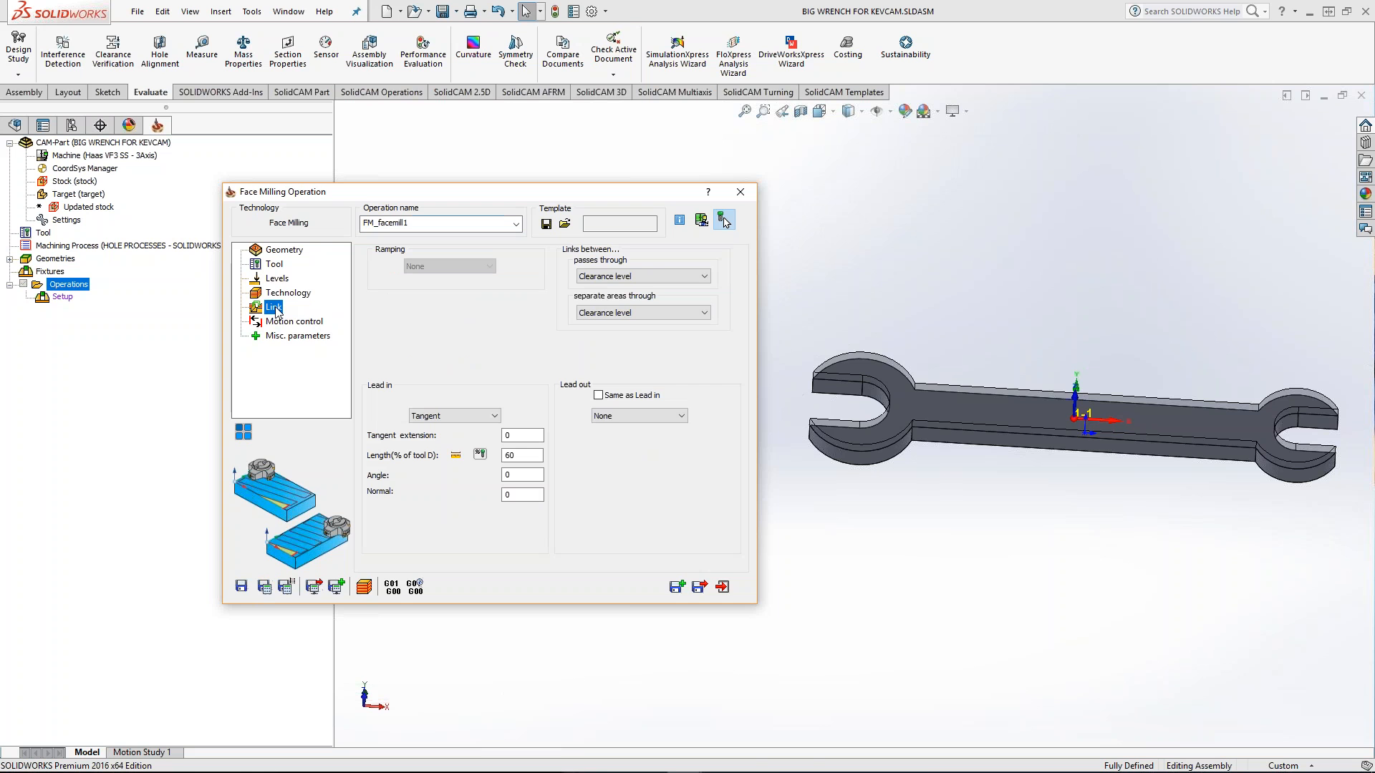
click(495, 417)
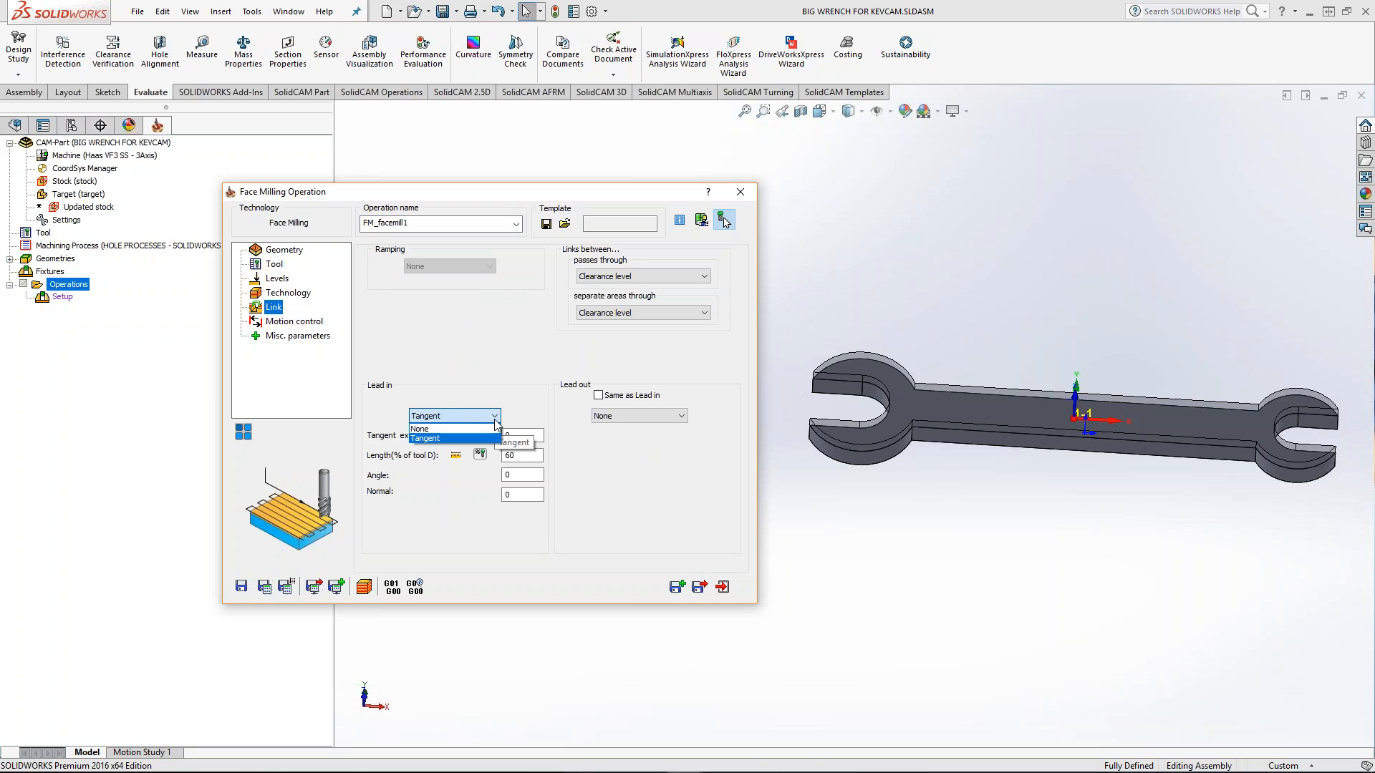
click(496, 419)
click(597, 395)
click(599, 396)
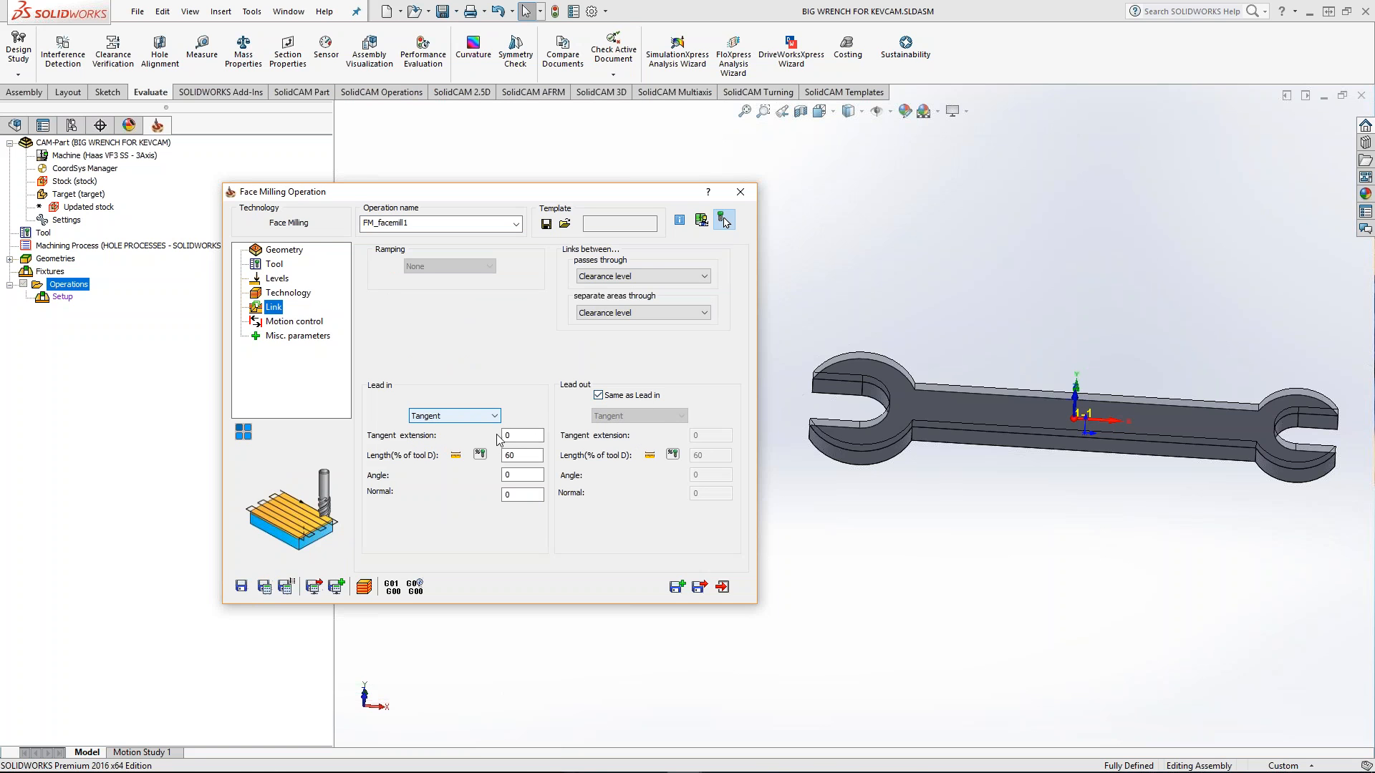
click(492, 419)
click(516, 393)
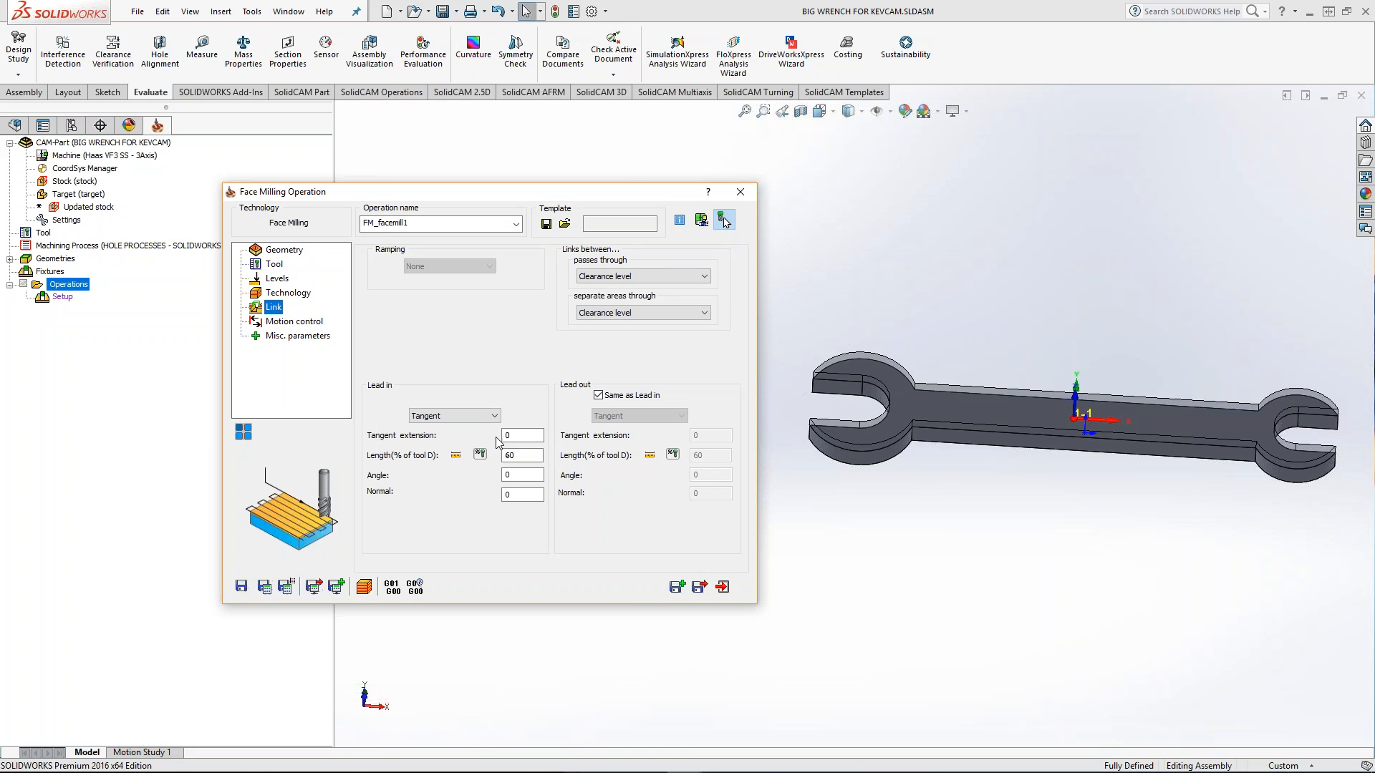
click(494, 418)
click(496, 437)
click(522, 436)
click(520, 455)
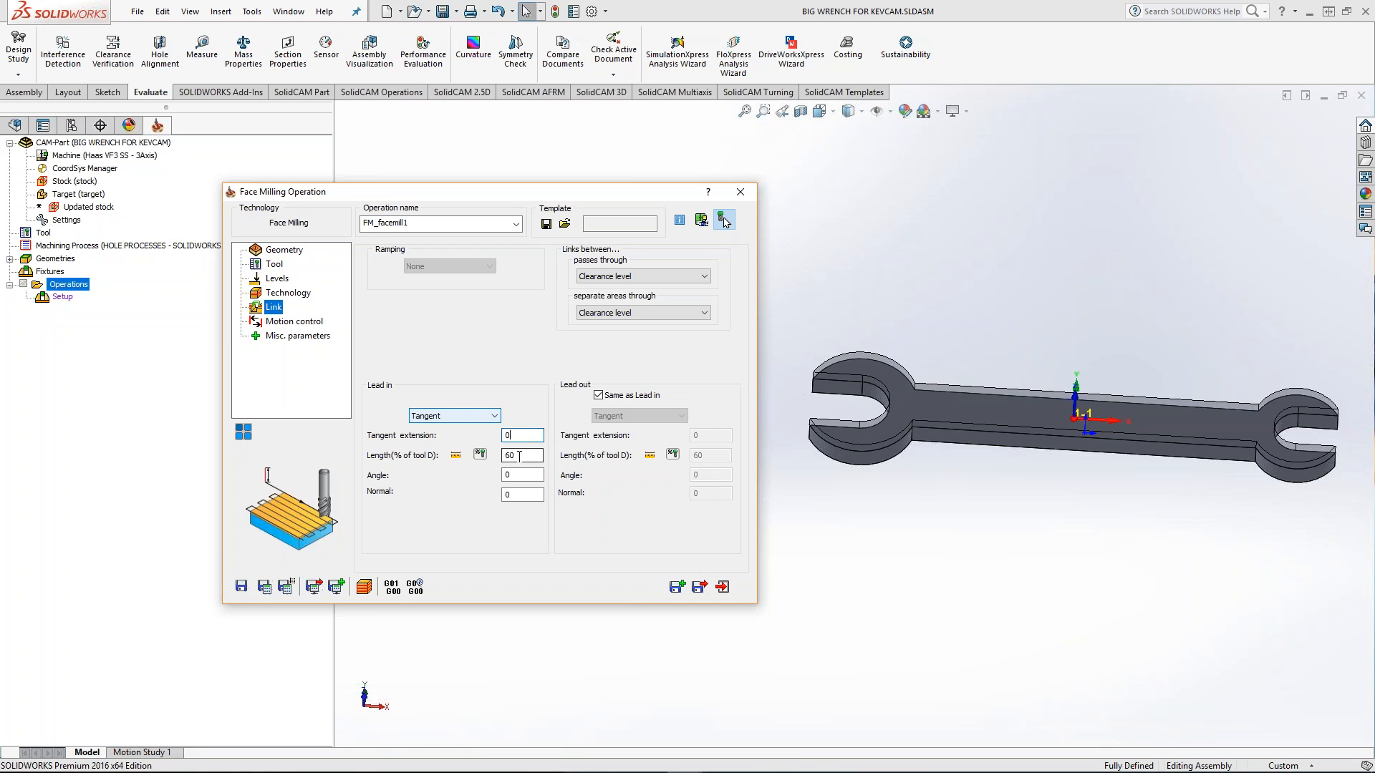
click(522, 436)
- Try to save and calculate the face milling operation, and go back to its technology settings
click(264, 586)
click(343, 476)
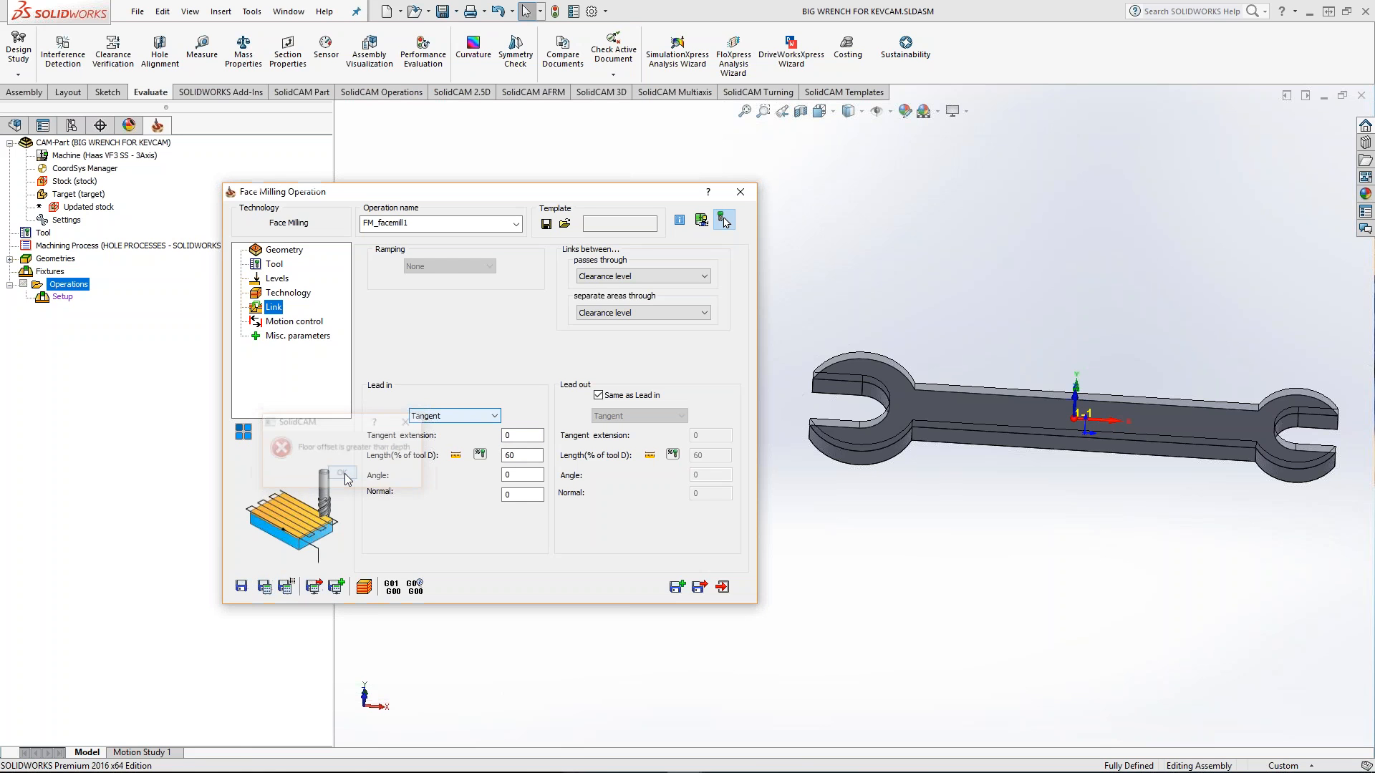
click(272, 293)
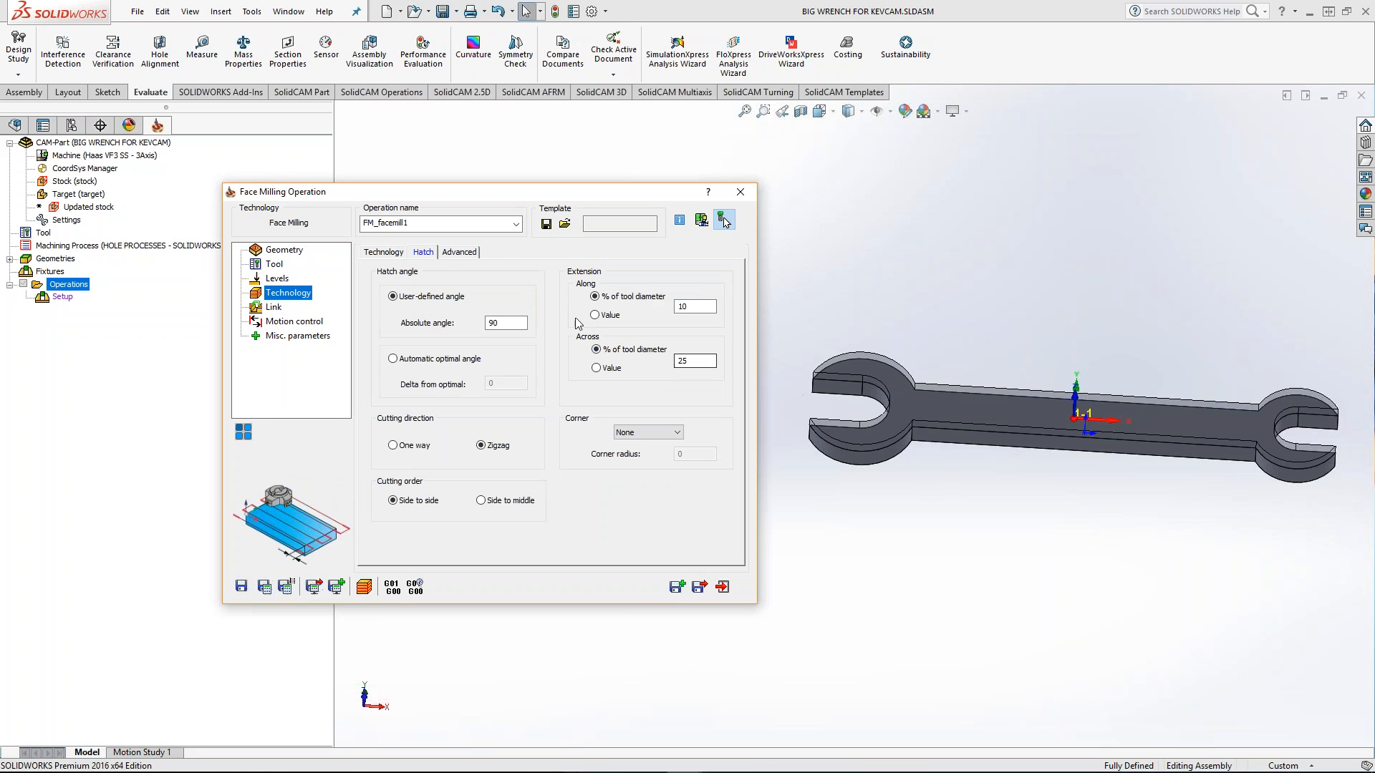
- Pick the face depth on the wrench's flat top face, and save and calculate the operation
click(277, 279)
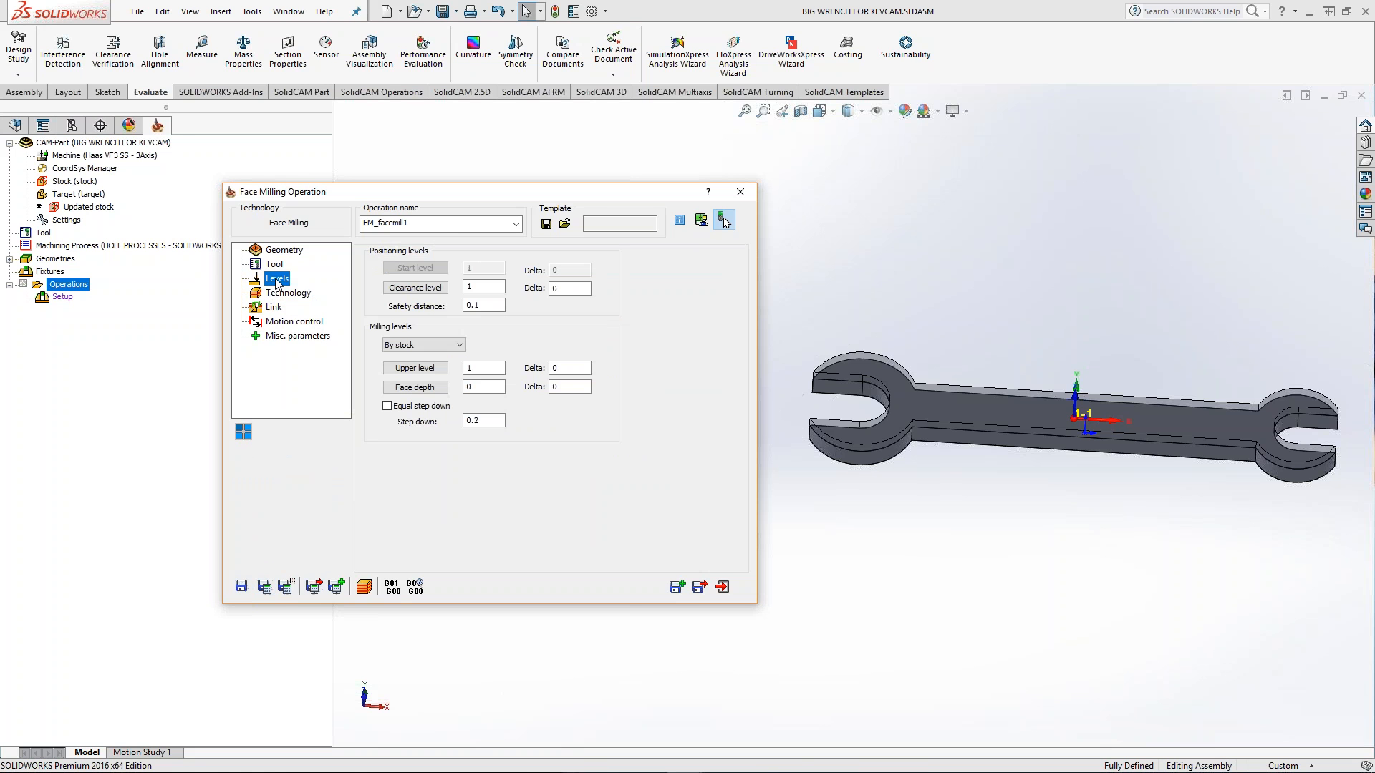
click(439, 393)
click(977, 406)
click(27, 169)
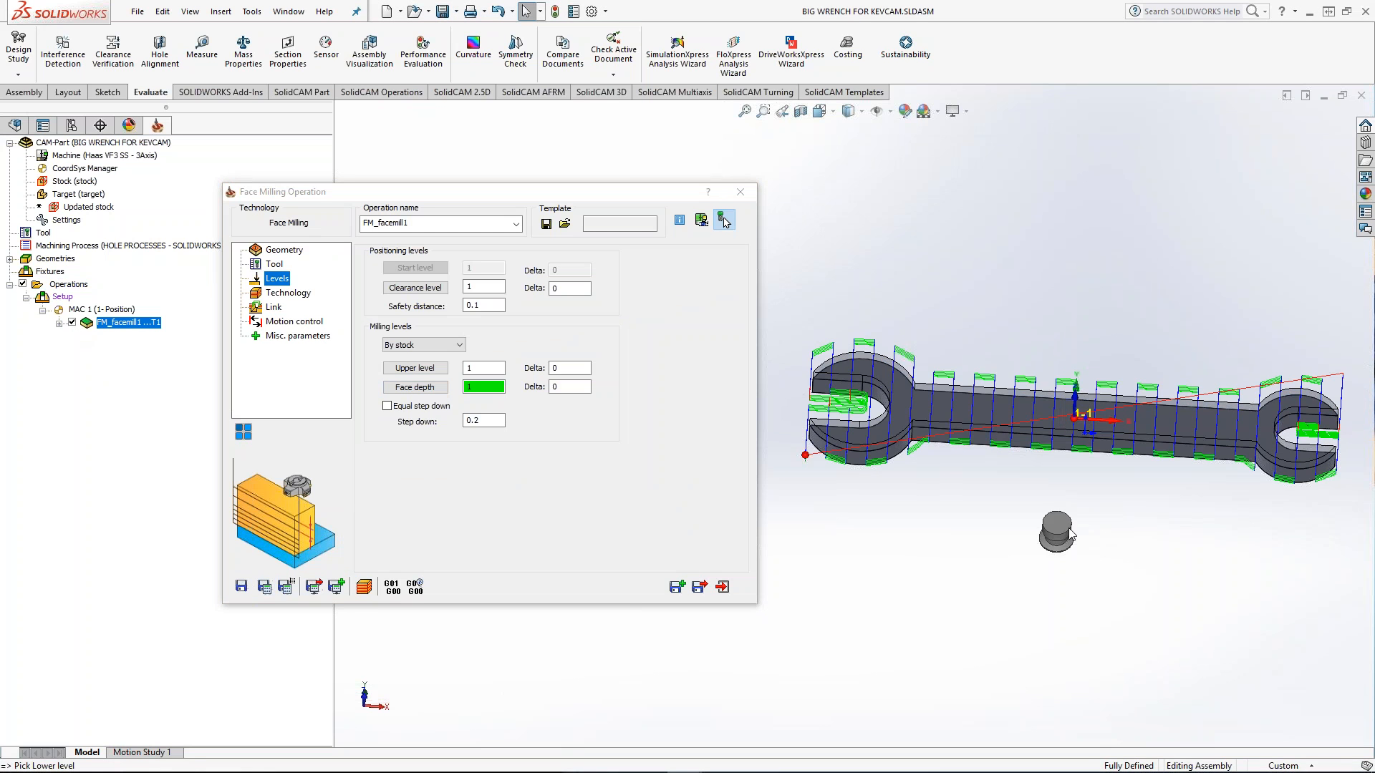
- Inspect the hatch toolpath on the wrench and start its simulation in SolidVerify
scroll(1053, 499, down, 5)
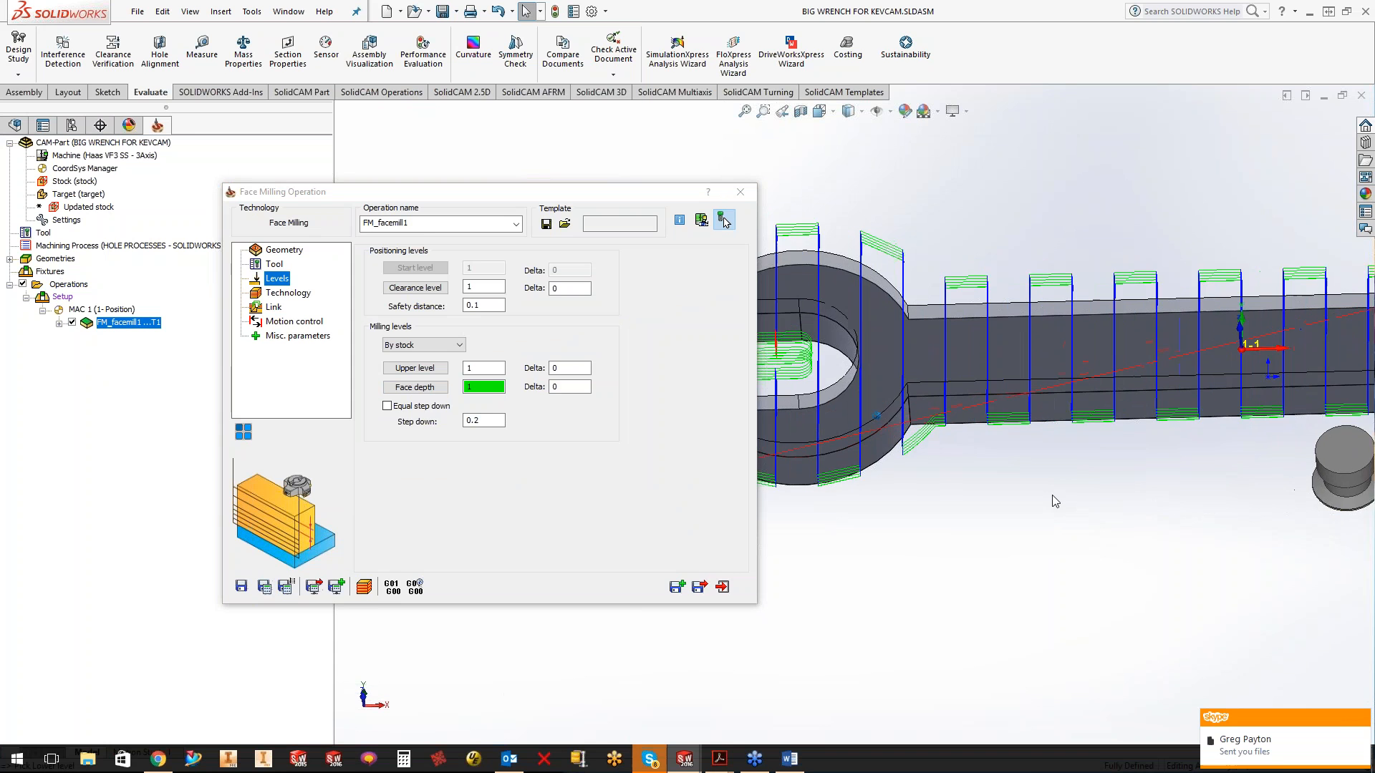
drag(613, 196, 366, 183)
scroll(1060, 493, up, 5)
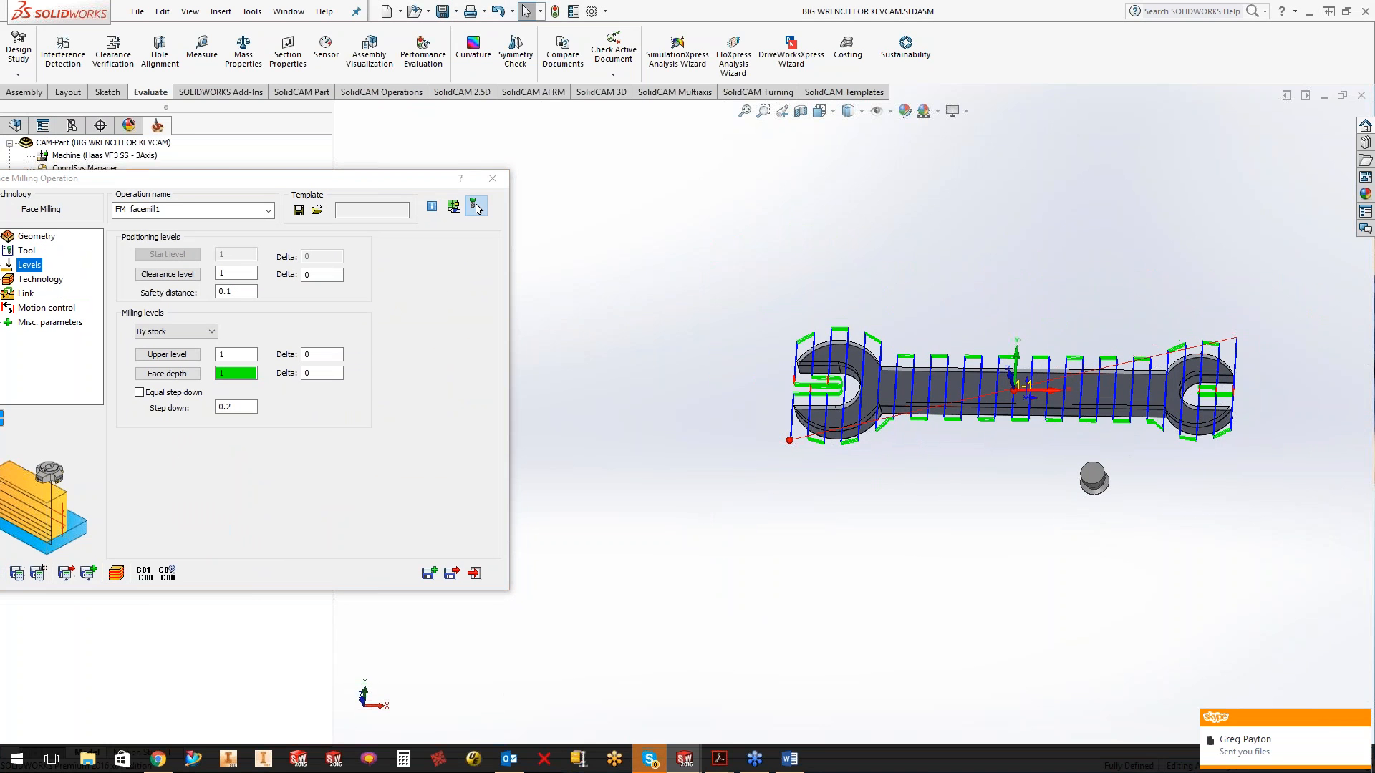
scroll(1149, 436, down, 4)
scroll(1148, 436, up, 2)
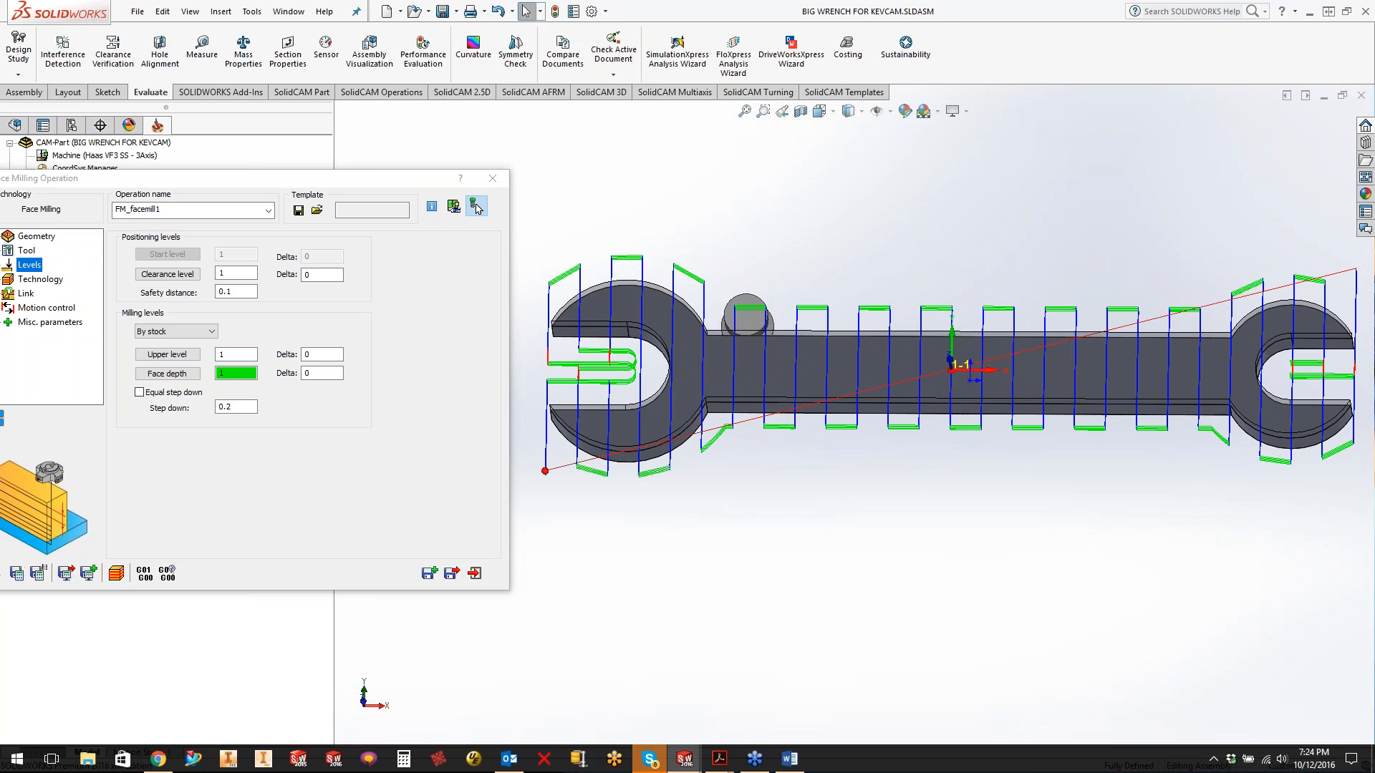
click(476, 207)
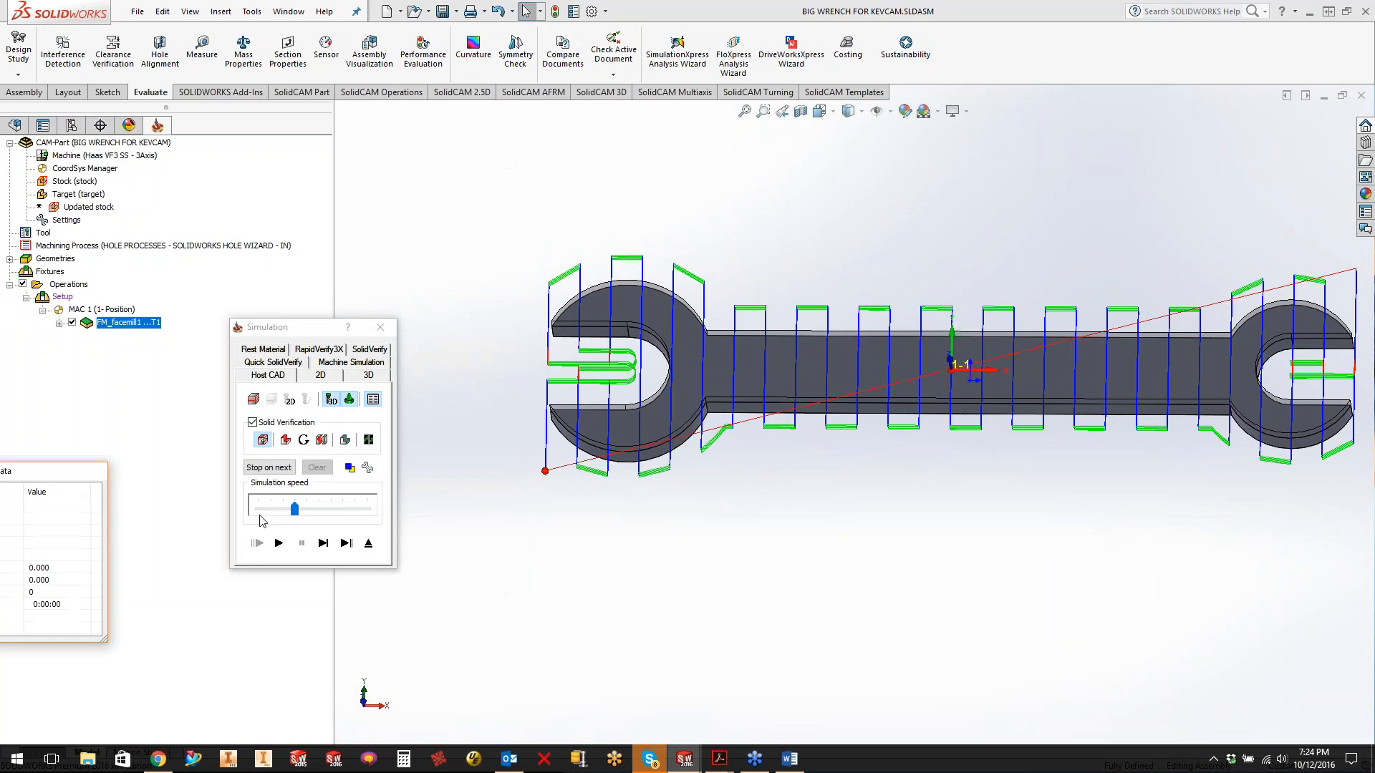
click(370, 350)
click(331, 547)
- Step through the hatch toolpath simulation move by move, and play the remaining cuts to the end
middle_drag(706, 513, 790, 489)
middle_drag(790, 487, 862, 612)
scroll(836, 561, up, 3)
middle_drag(836, 560, 1009, 584)
scroll(956, 638, up, 1)
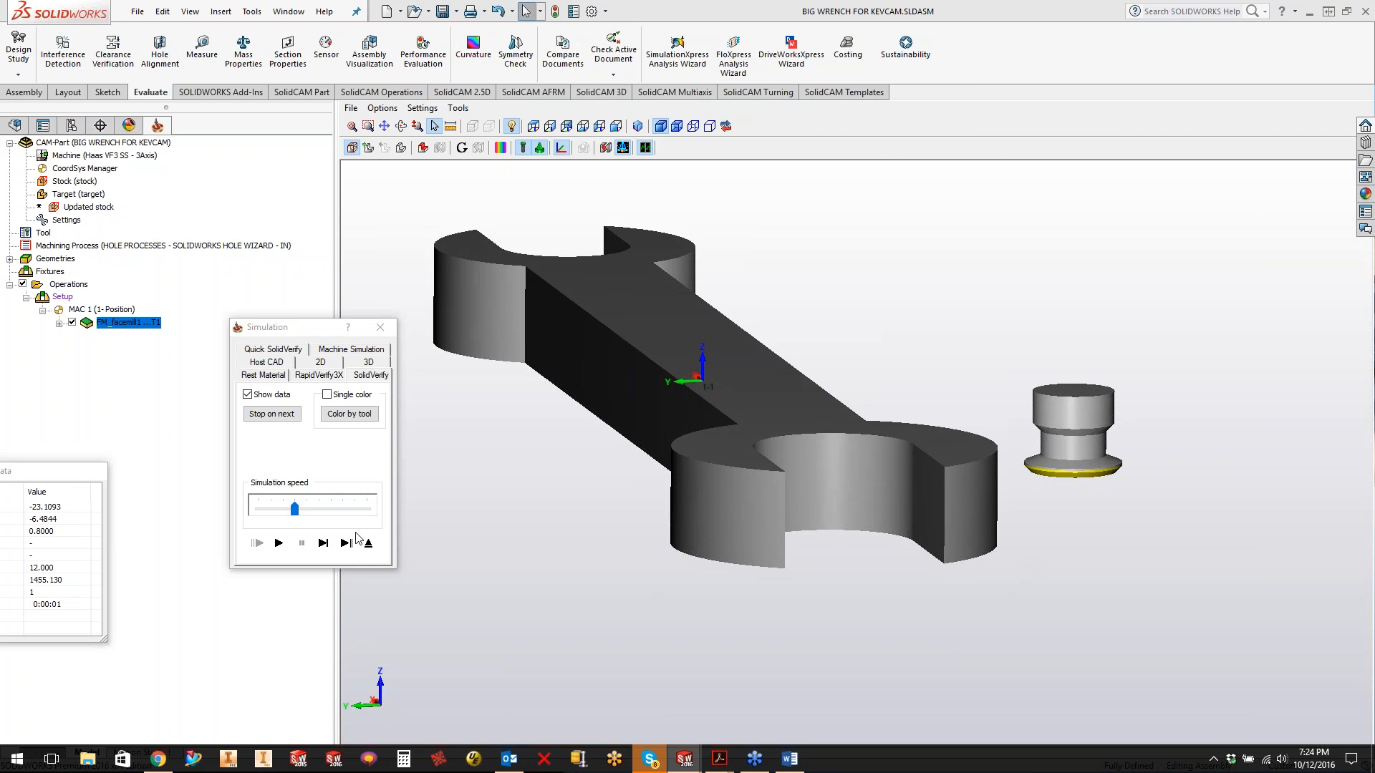
click(323, 543)
click(327, 543)
click(327, 543)
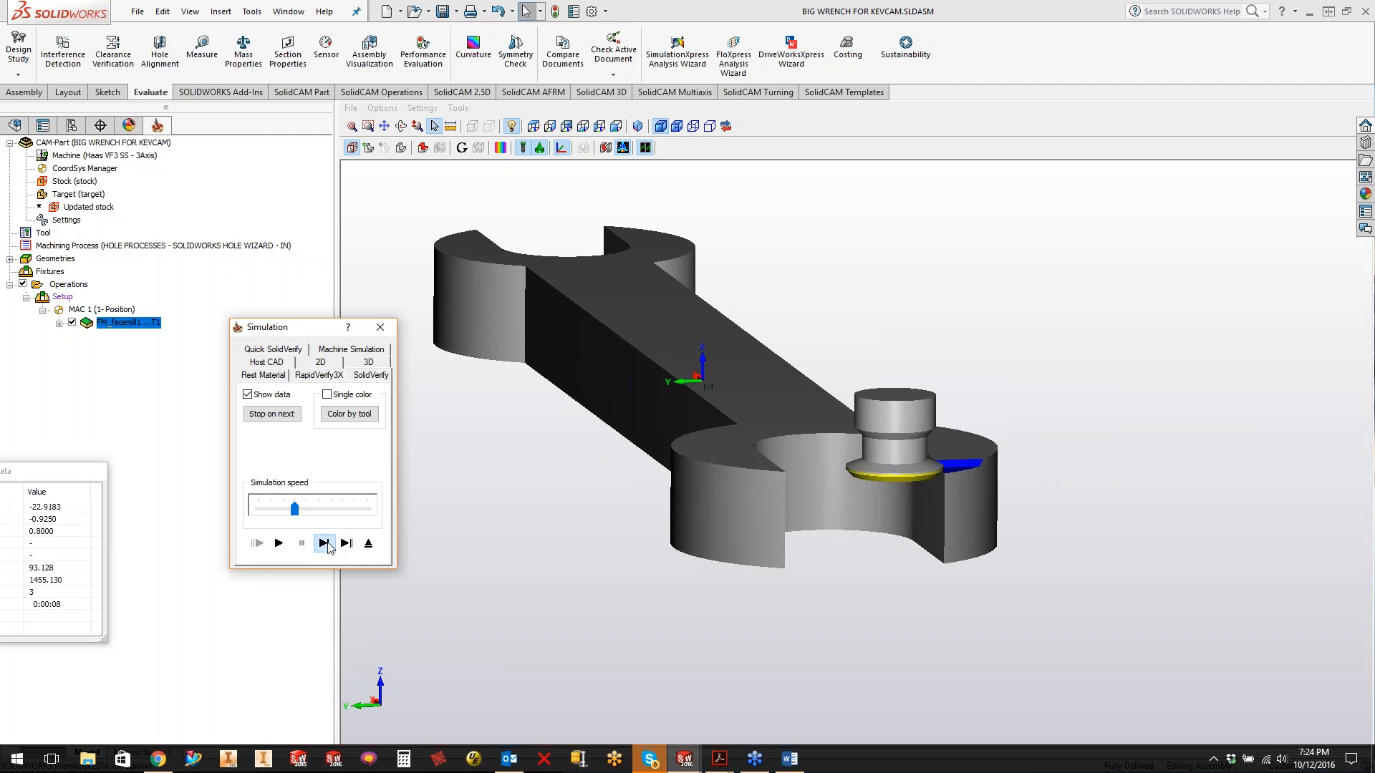
click(327, 543)
click(327, 544)
click(327, 543)
click(328, 543)
click(327, 543)
click(327, 543)
click(327, 543)
click(328, 543)
click(328, 543)
click(327, 543)
click(327, 543)
click(328, 544)
click(327, 543)
click(327, 543)
click(327, 543)
click(327, 544)
click(328, 544)
click(327, 544)
click(327, 544)
click(327, 543)
click(280, 543)
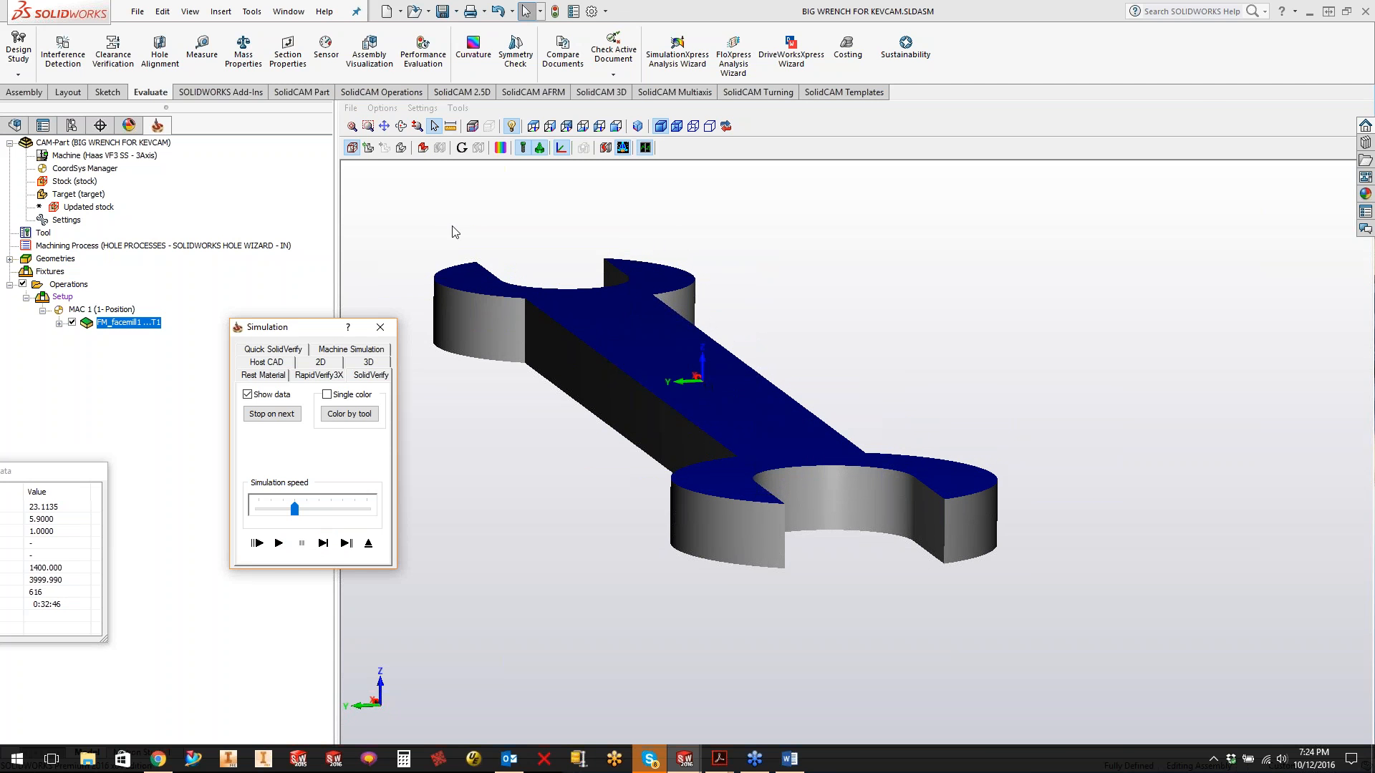
- Compare the machined stock with the target model, and close the simulation
click(500, 147)
click(1119, 148)
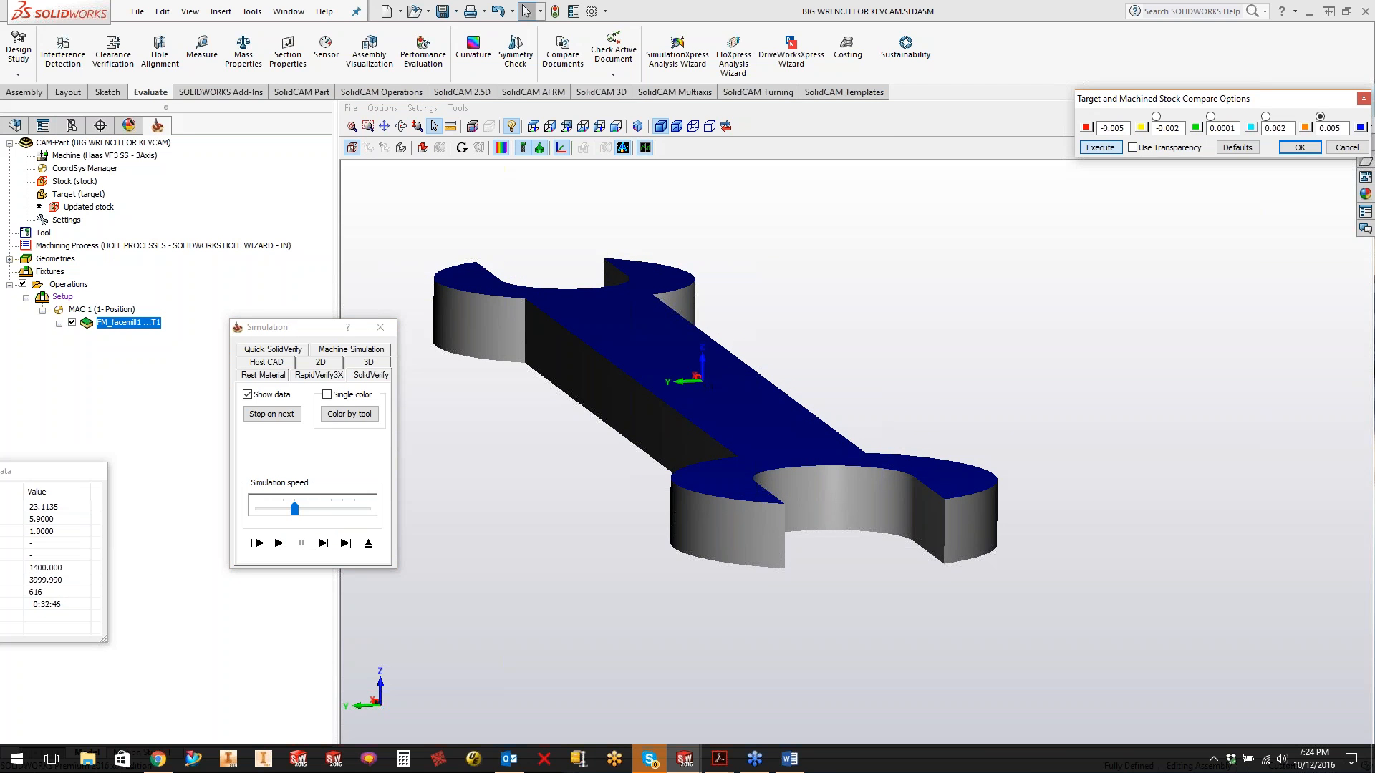
click(1299, 148)
click(380, 327)
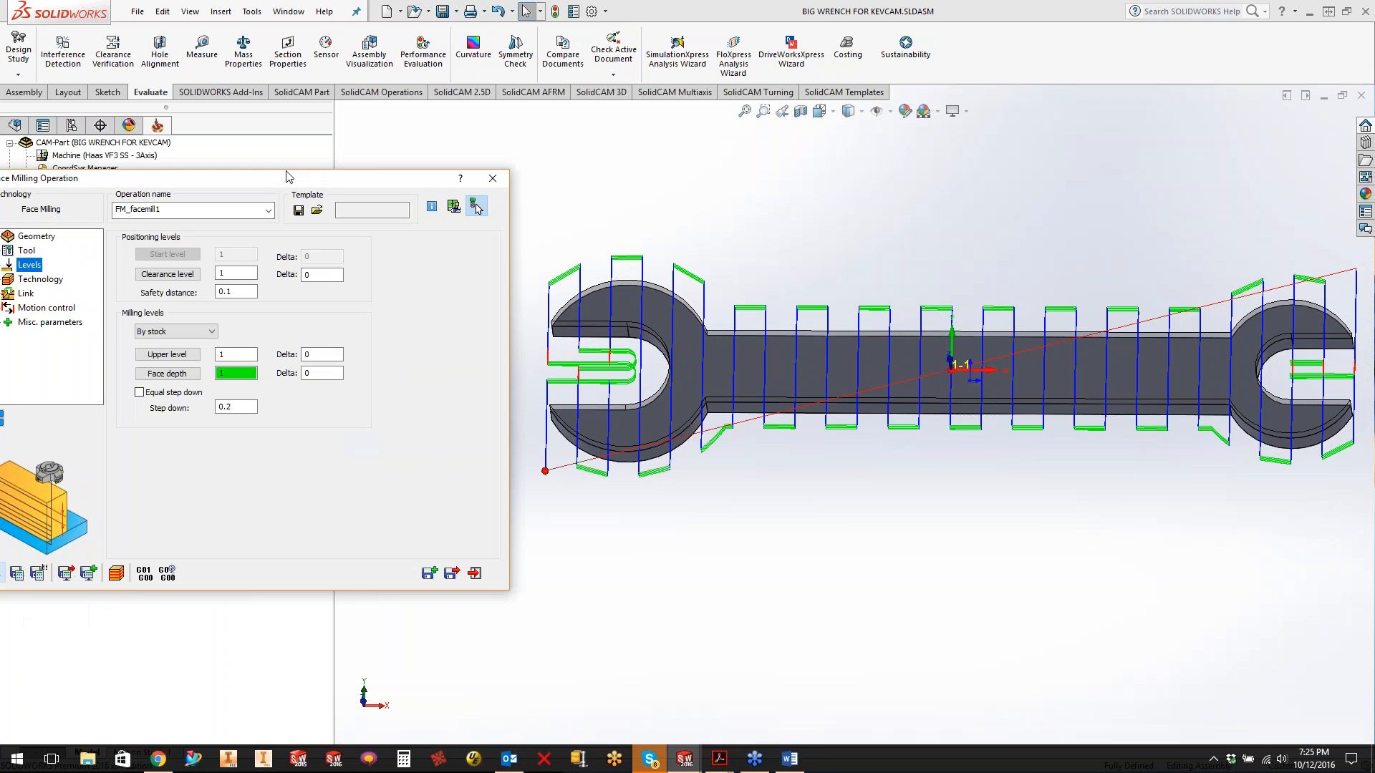
- Change the face milling strategy from Hatch to Contour, and save and calculate the operation
drag(279, 178, 536, 148)
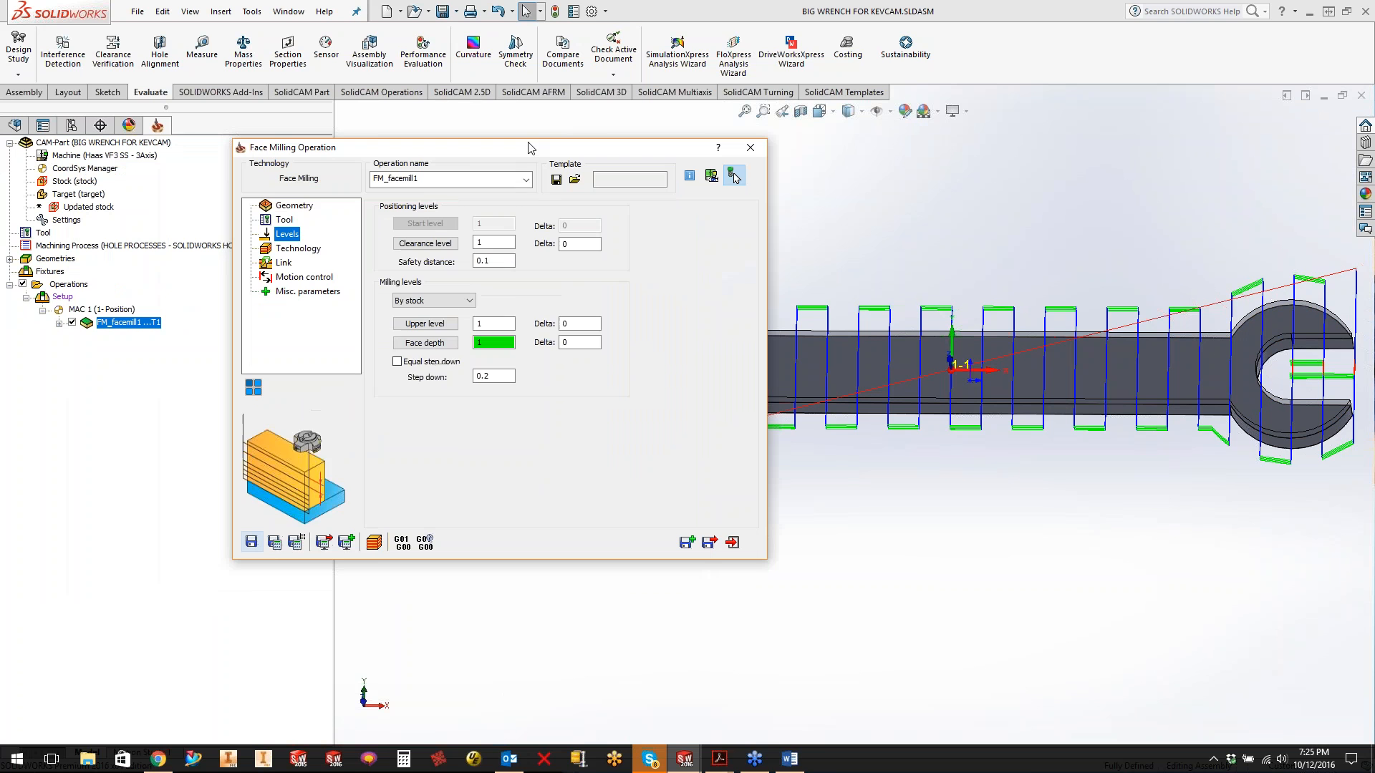
click(306, 254)
click(399, 212)
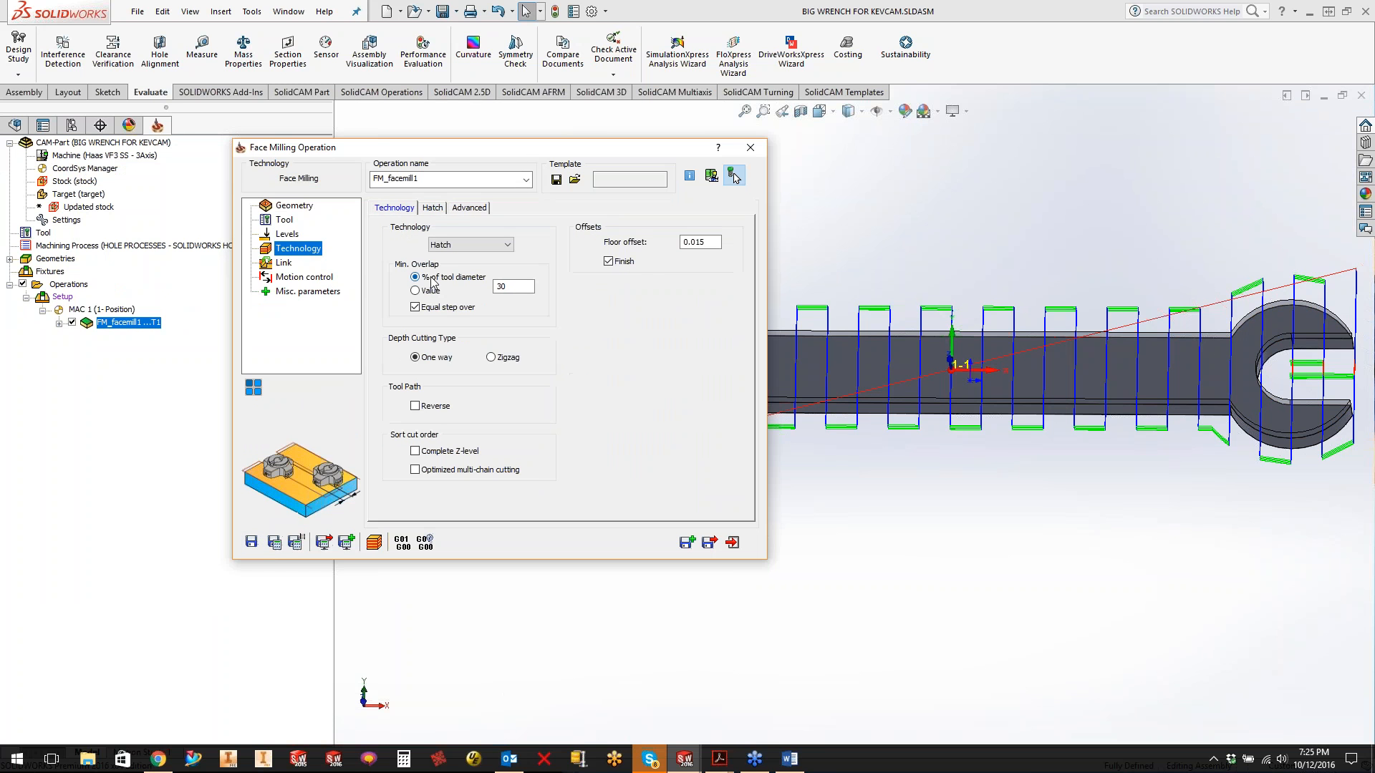
click(508, 247)
click(473, 264)
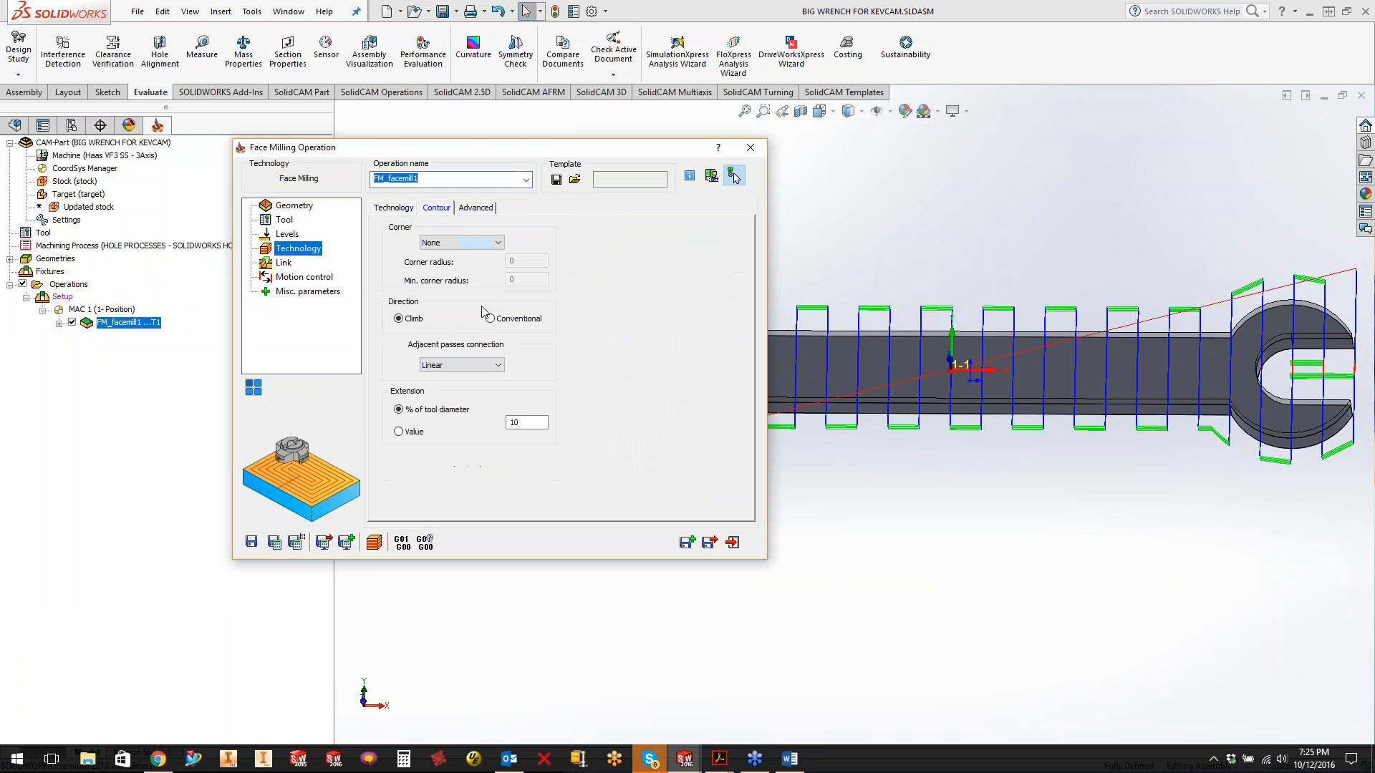
click(275, 543)
- Inspect the contour toolpath on the wrench, simulate it in Host CAD from the first moves to the end, and close the simulation
drag(653, 147, 363, 158)
middle_drag(810, 346, 1016, 436)
middle_drag(1063, 523, 1103, 480)
scroll(1017, 343, down, 2)
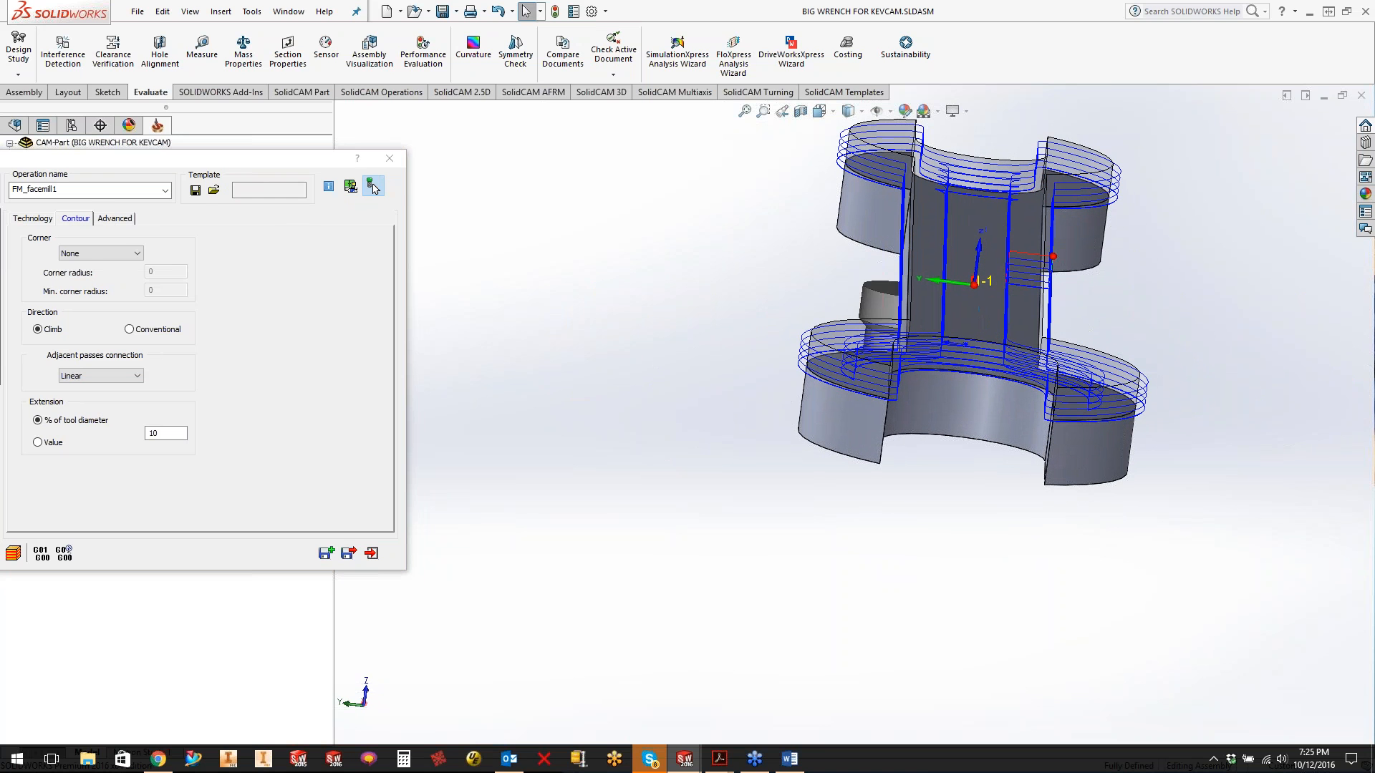
click(373, 187)
click(194, 542)
click(323, 543)
click(320, 542)
click(320, 543)
middle_drag(1163, 361, 1079, 363)
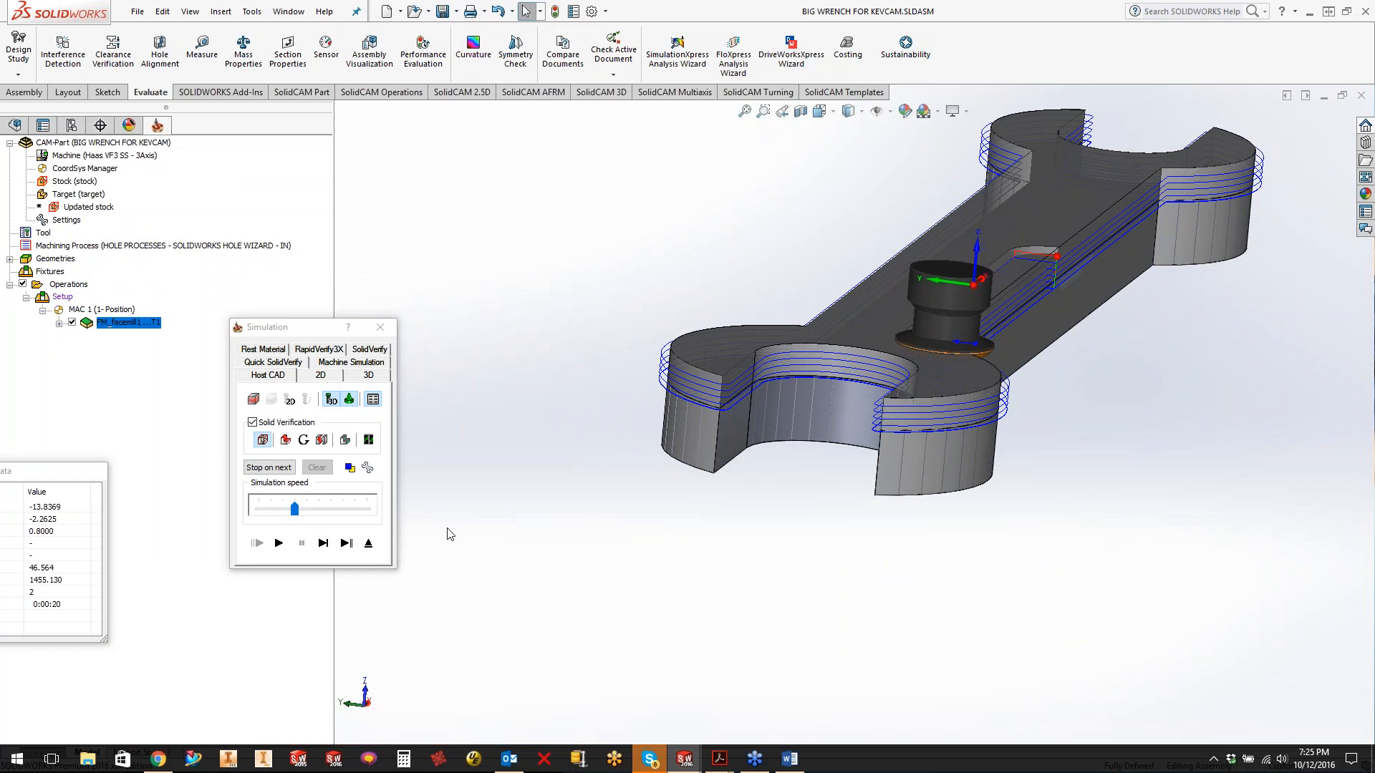
click(279, 543)
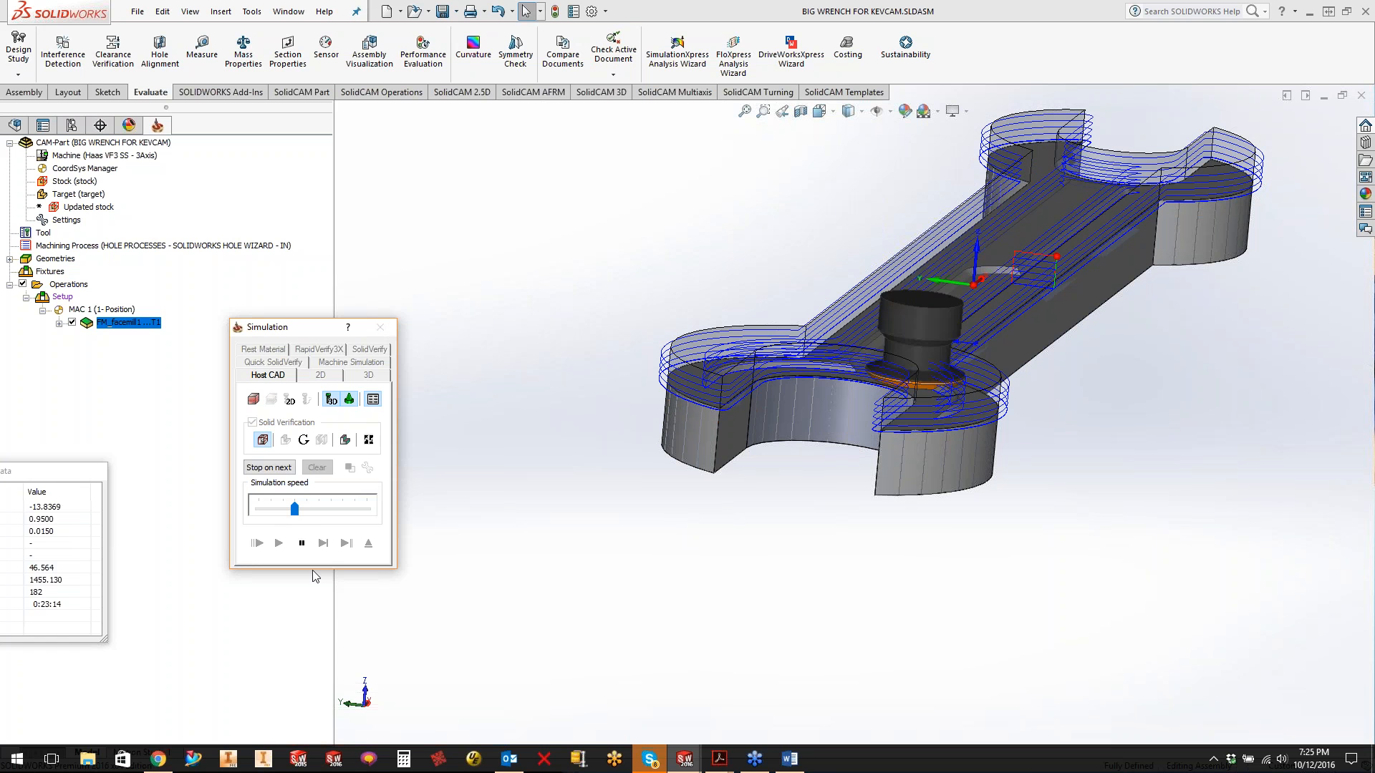
click(389, 328)
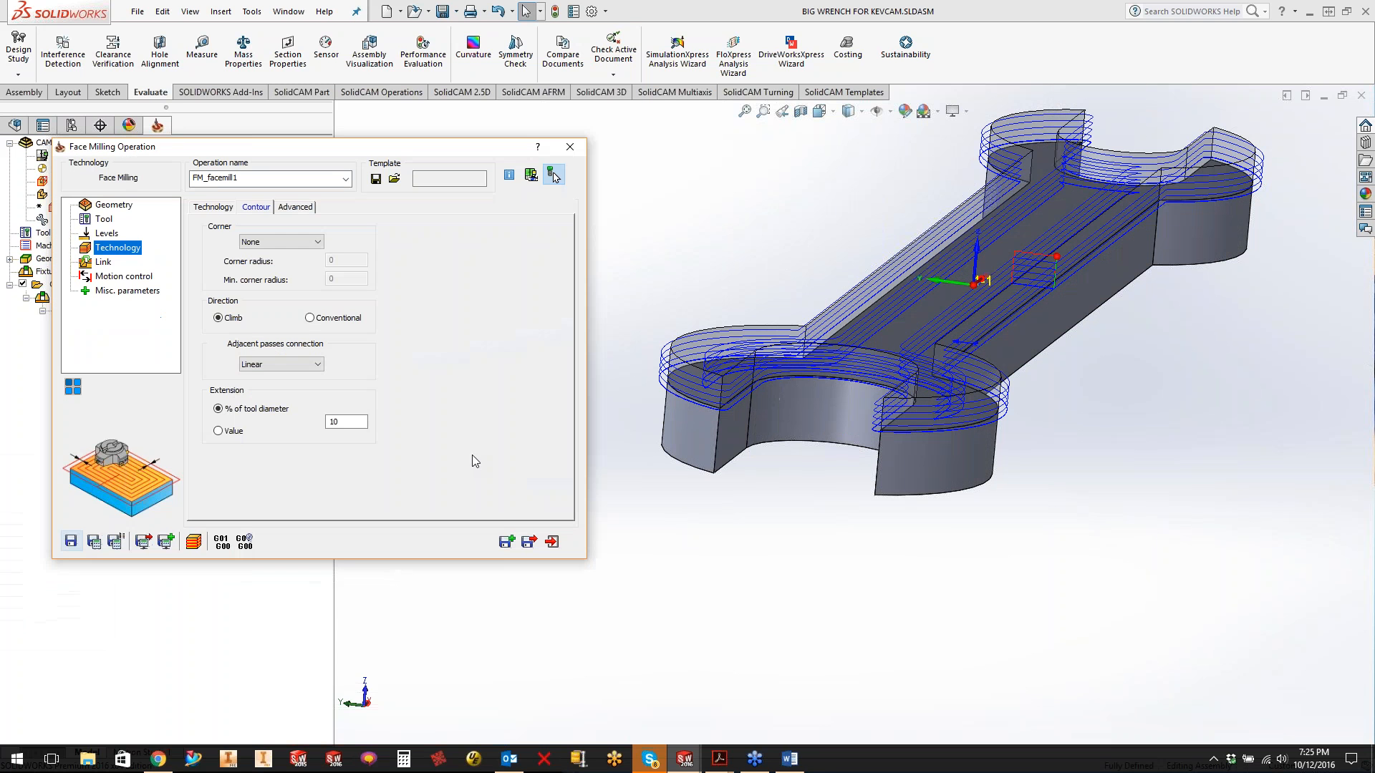
- Preview the Fillet, Loop and Sharp corner options of the contour strategy, and return the corner type to None
click(294, 207)
click(256, 207)
click(285, 243)
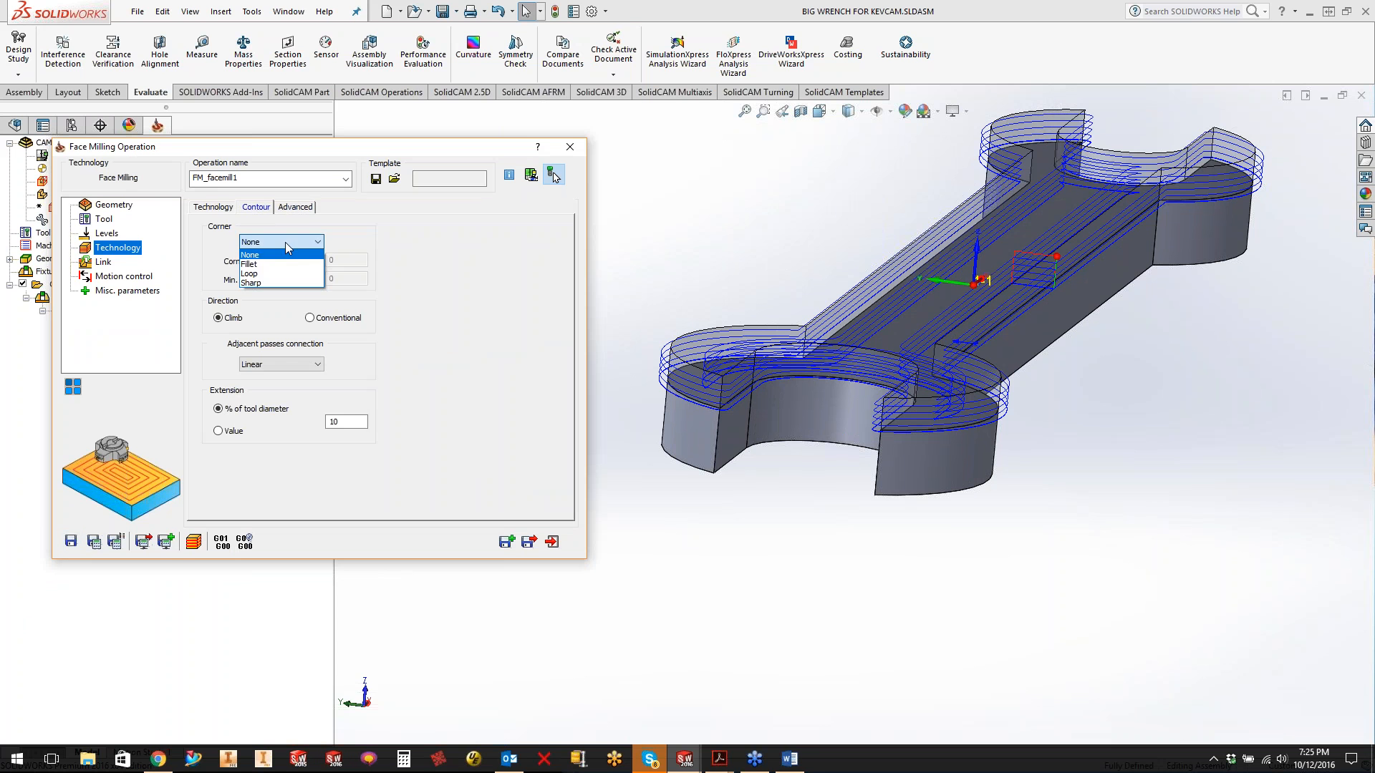
click(268, 266)
click(285, 242)
click(268, 277)
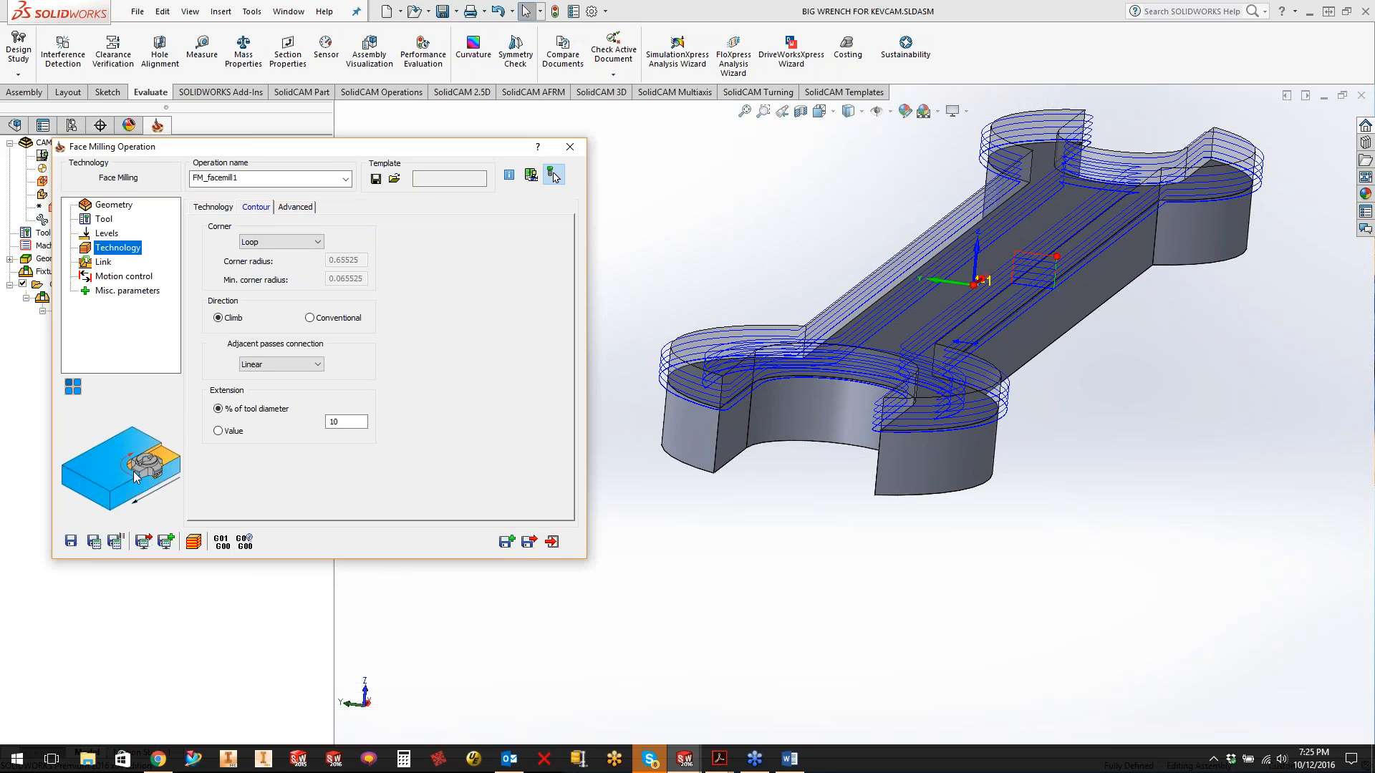
click(285, 242)
click(268, 272)
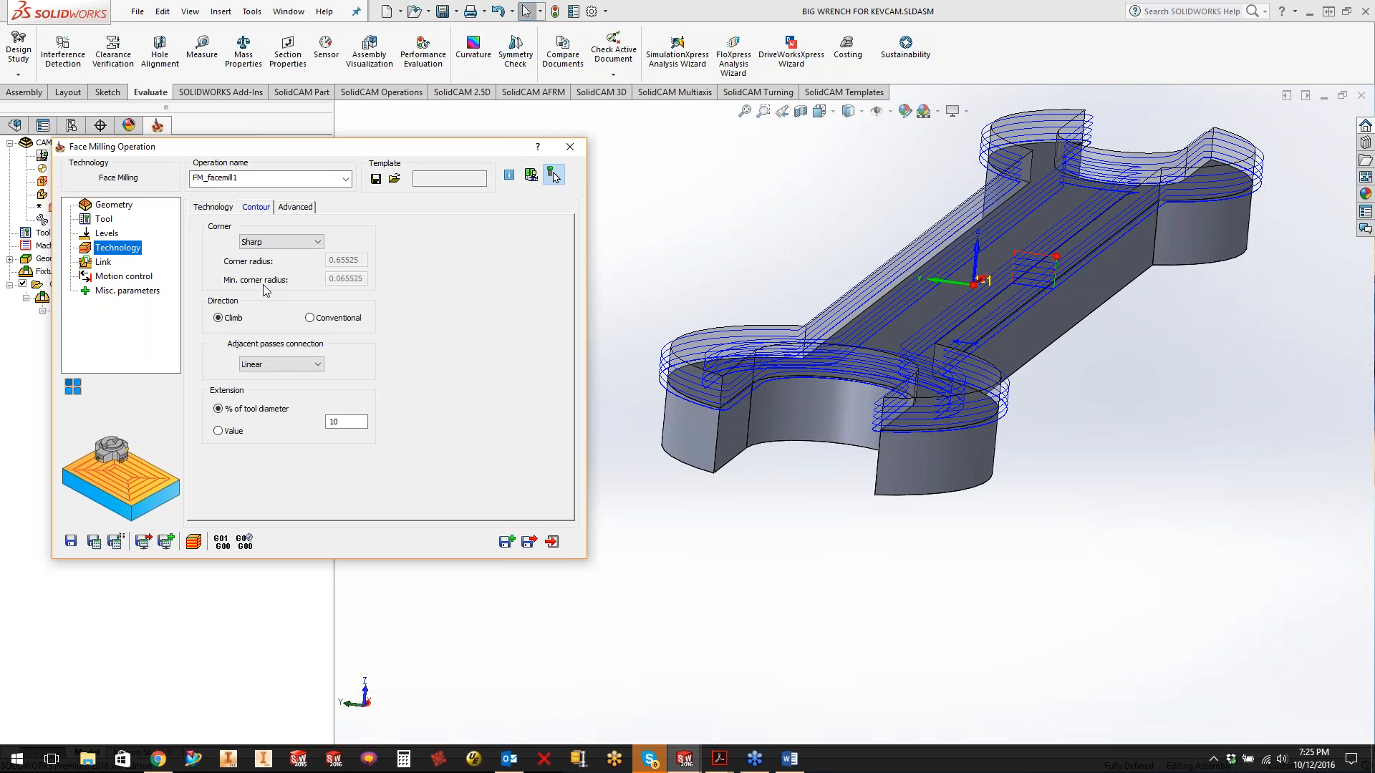
click(306, 243)
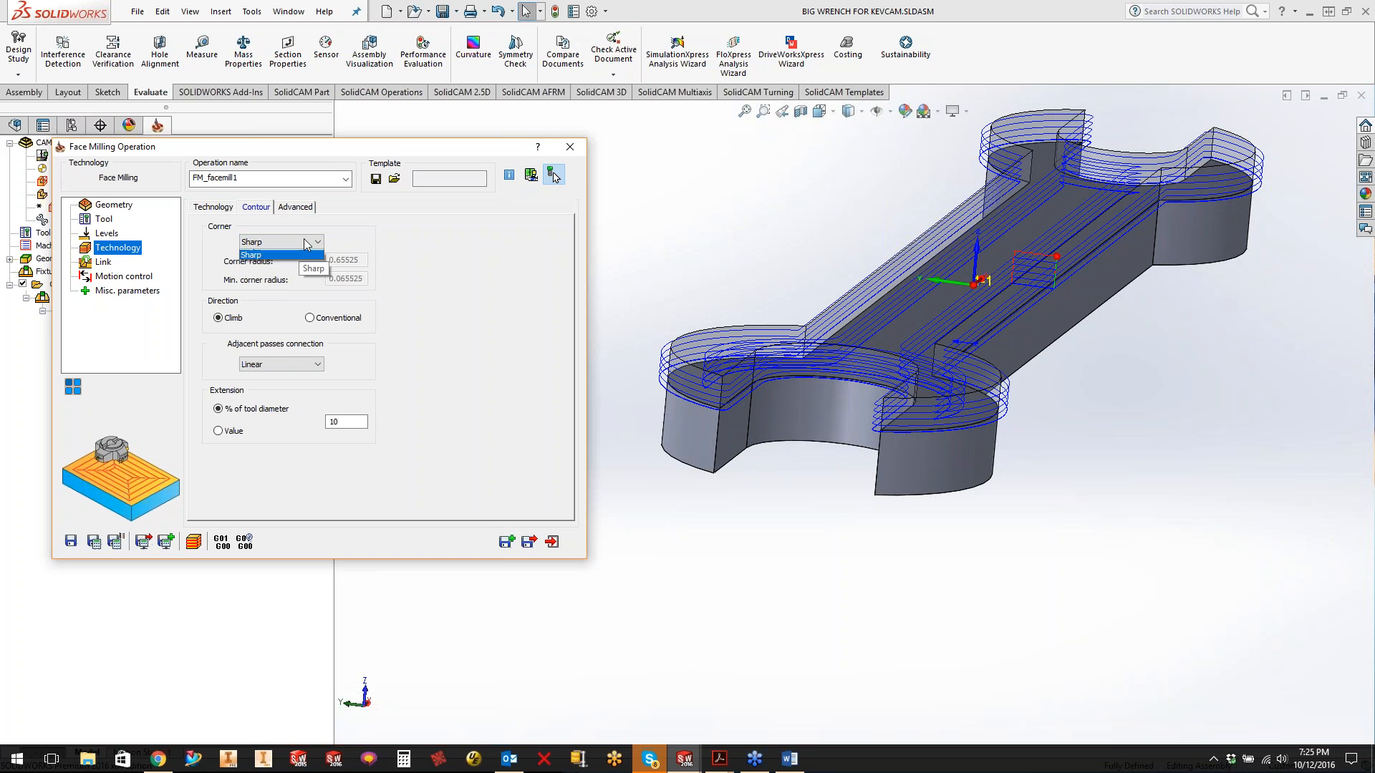
click(280, 256)
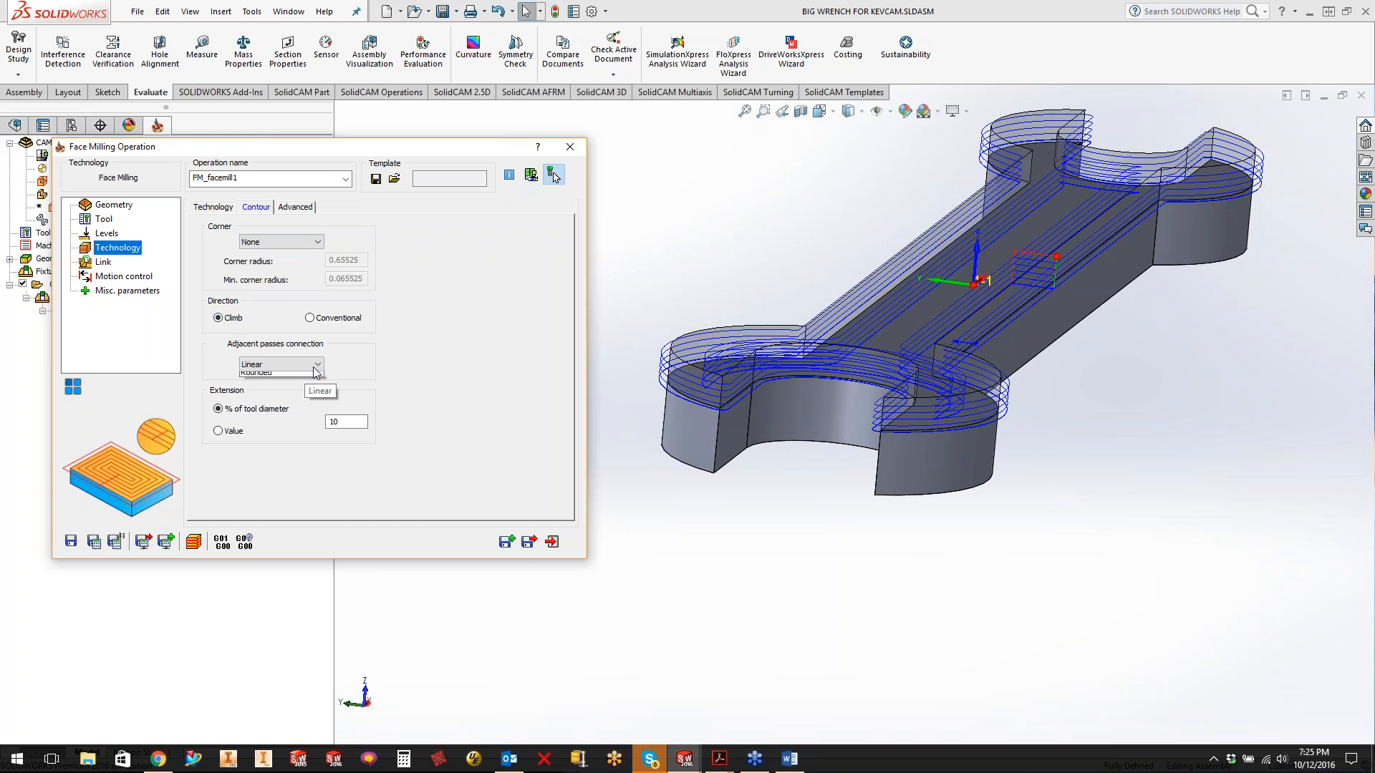
- Compare the Smooth and Rounded connections between adjacent contour passes, and set the connection to Smooth
click(315, 365)
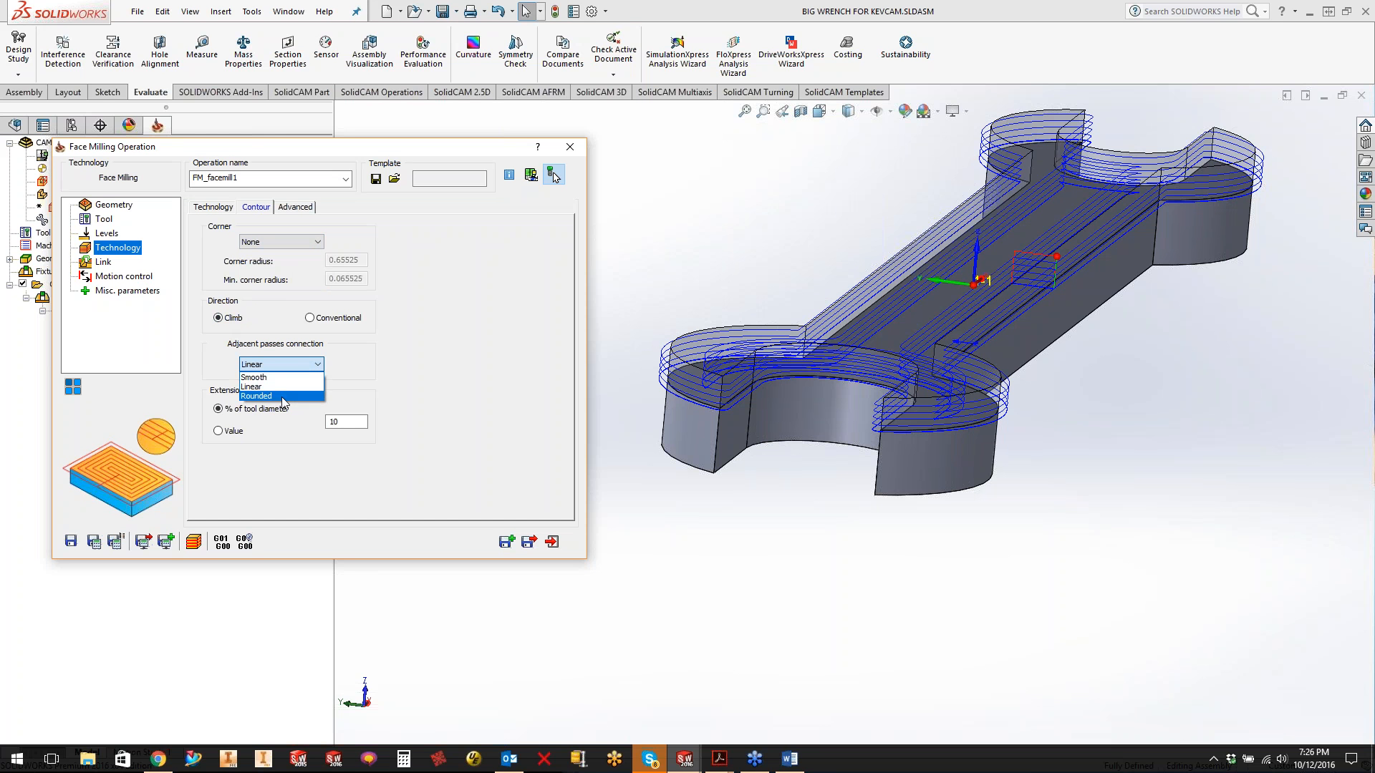
click(285, 369)
click(273, 377)
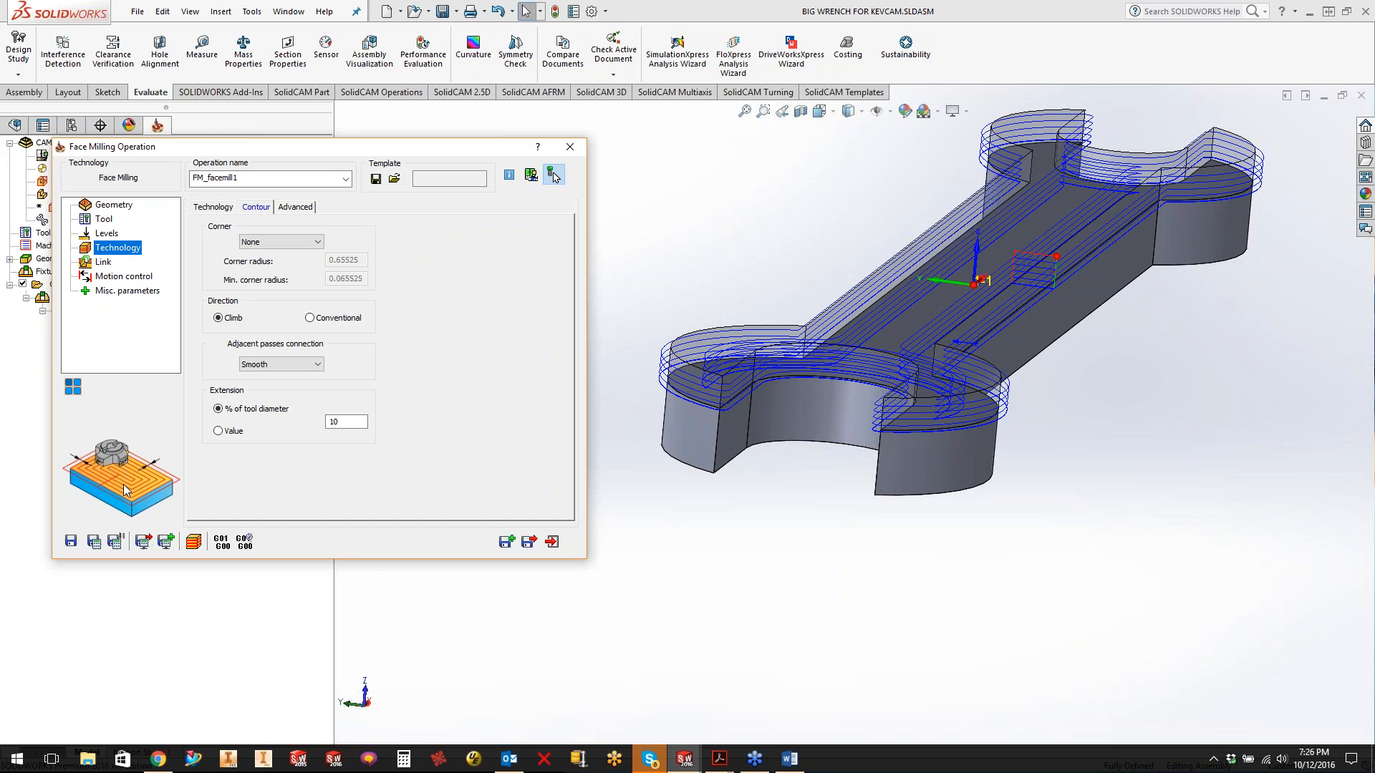
click(281, 364)
click(264, 395)
click(306, 368)
click(279, 379)
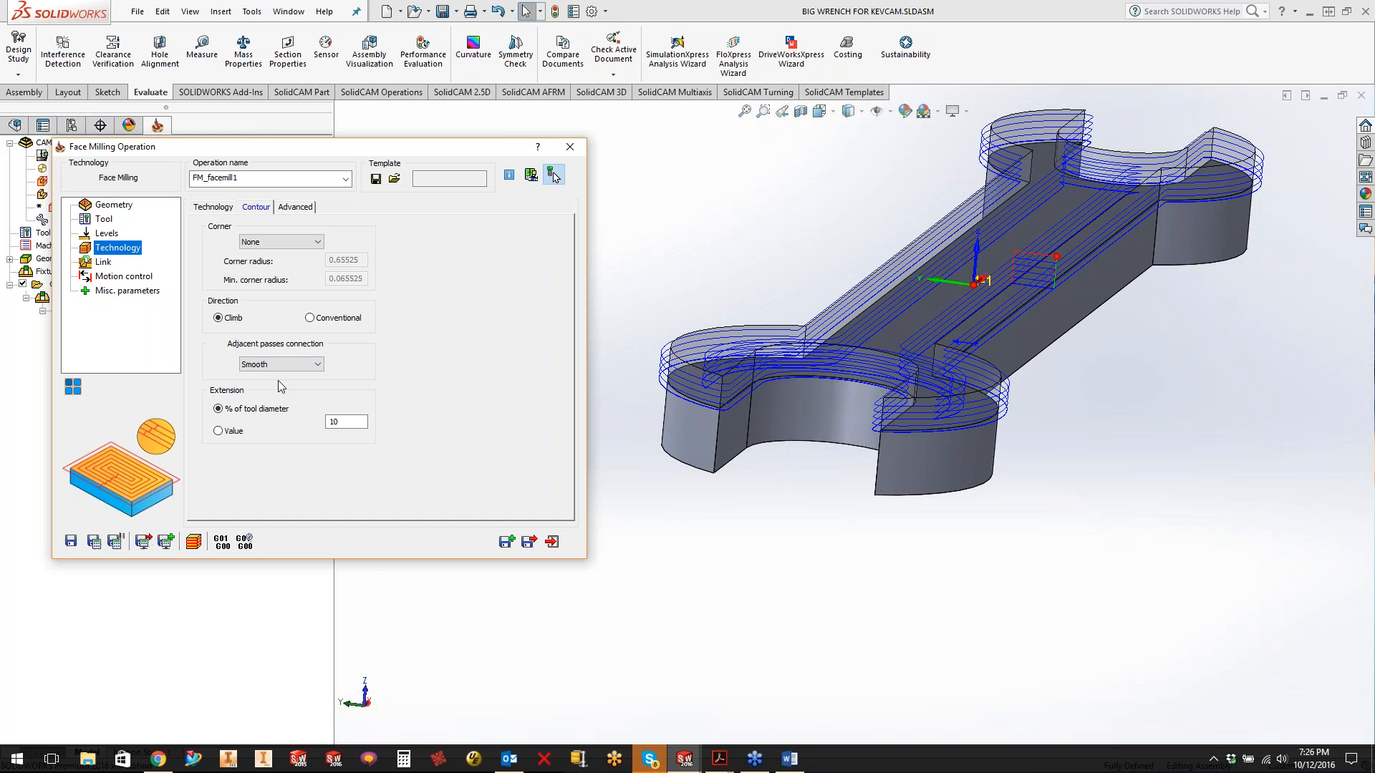
click(342, 422)
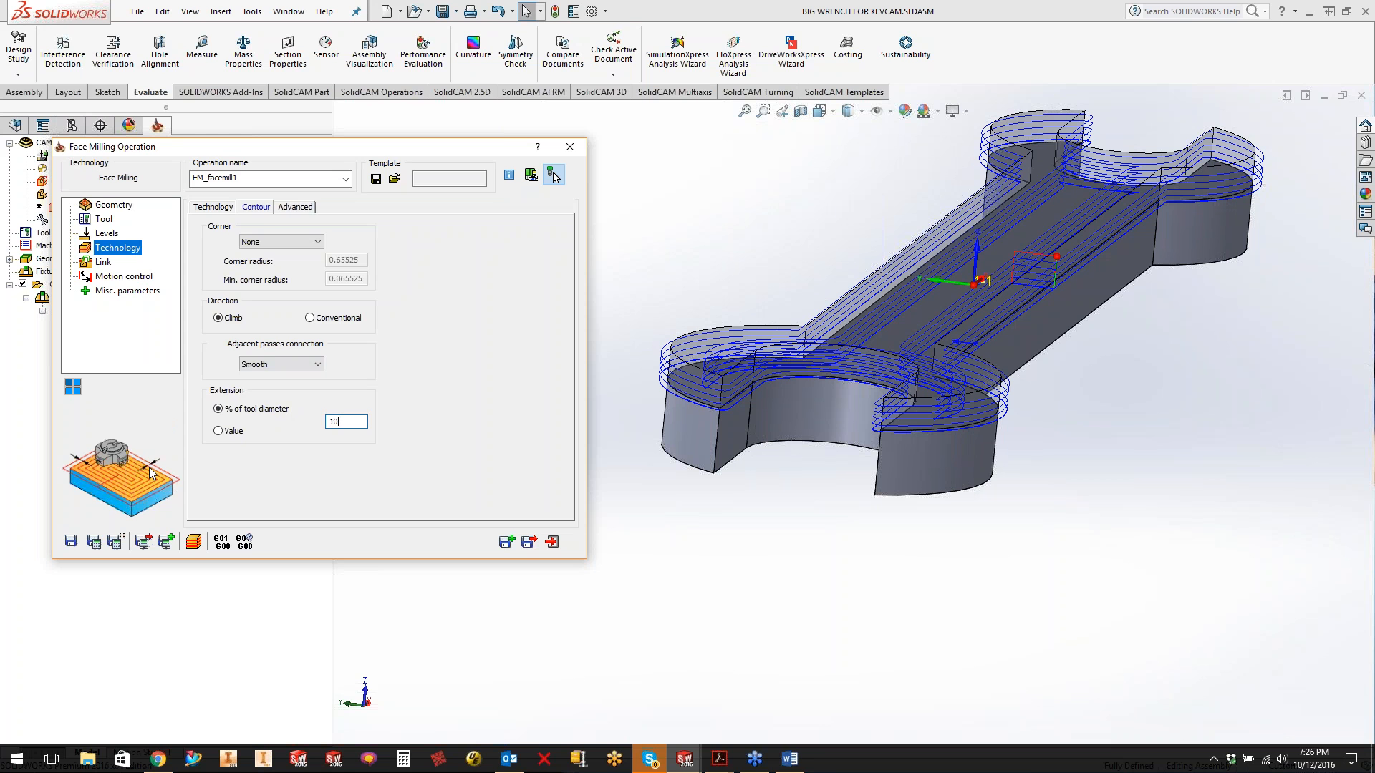
- Set the lead-in of the face milling operation to Arc after previewing Normal, and save and calculate the toolpath
click(104, 263)
click(324, 371)
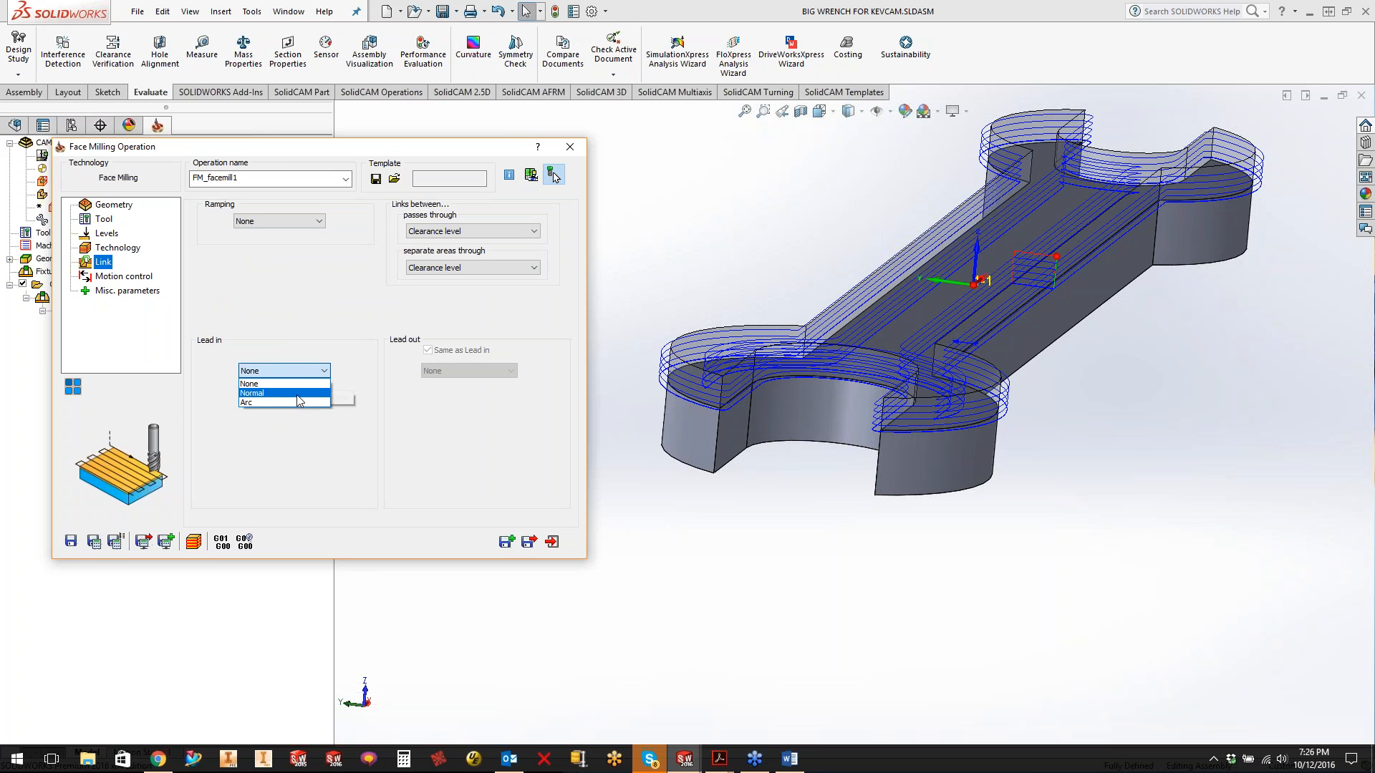
click(300, 391)
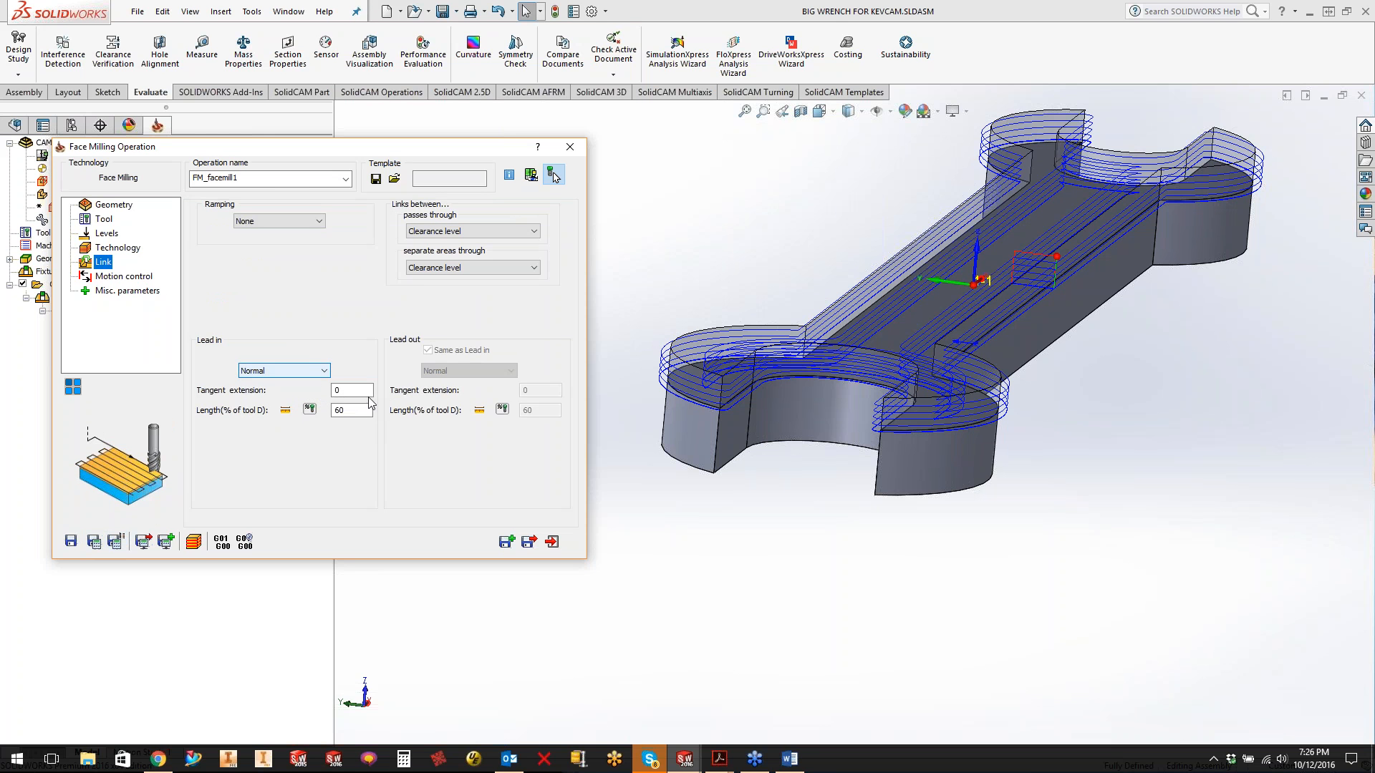
click(290, 370)
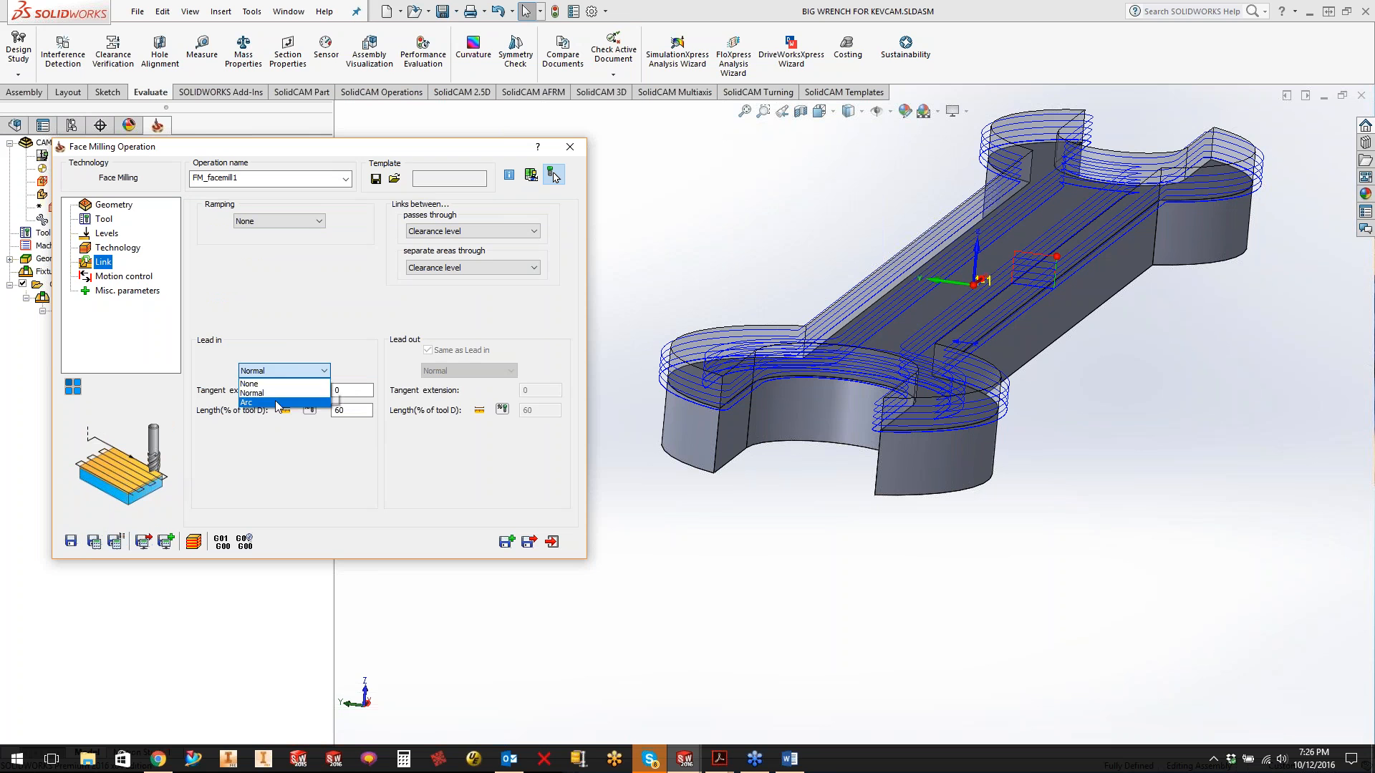
click(286, 402)
click(94, 542)
middle_drag(985, 272, 1037, 345)
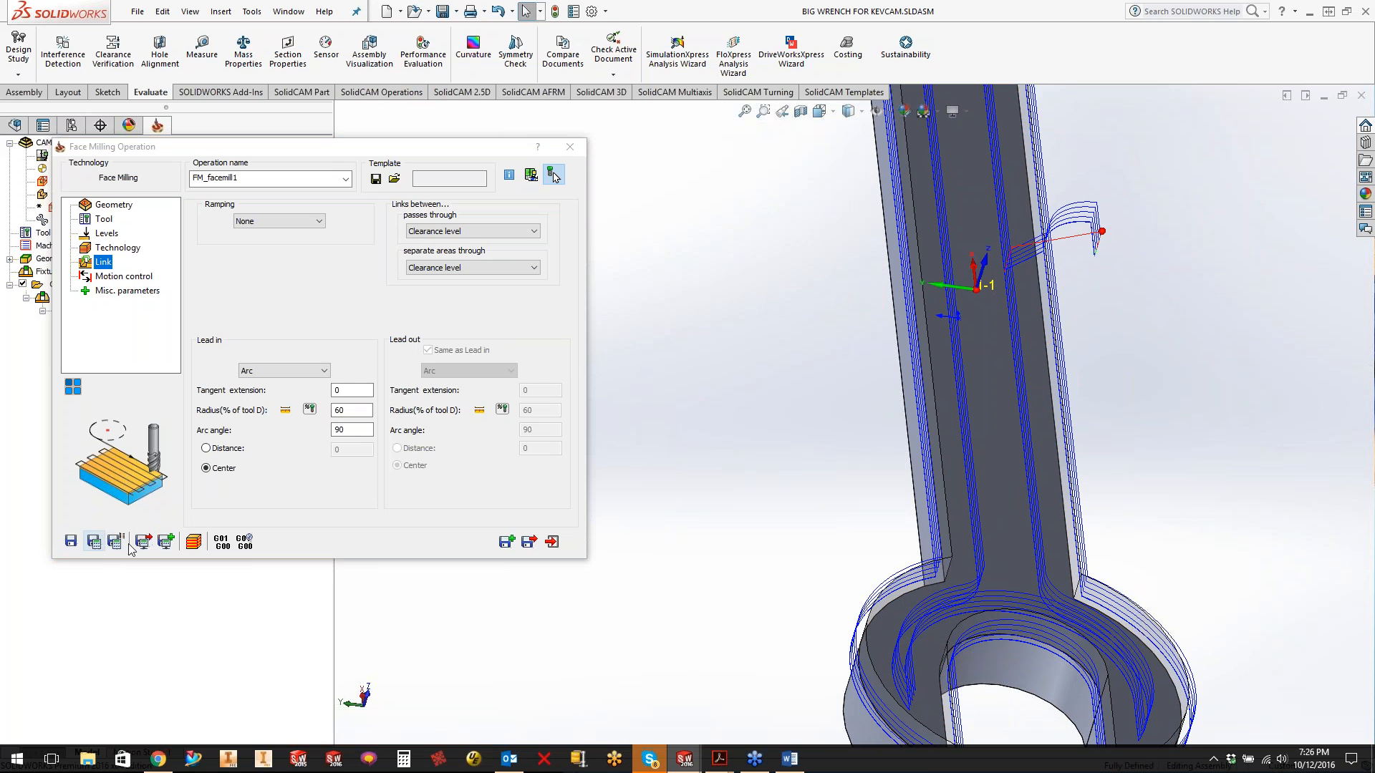
- Simulate the contour toolpath with the arc lead-in in SolidVerify, stepping through the first moves and playing the remaining cuts
click(193, 542)
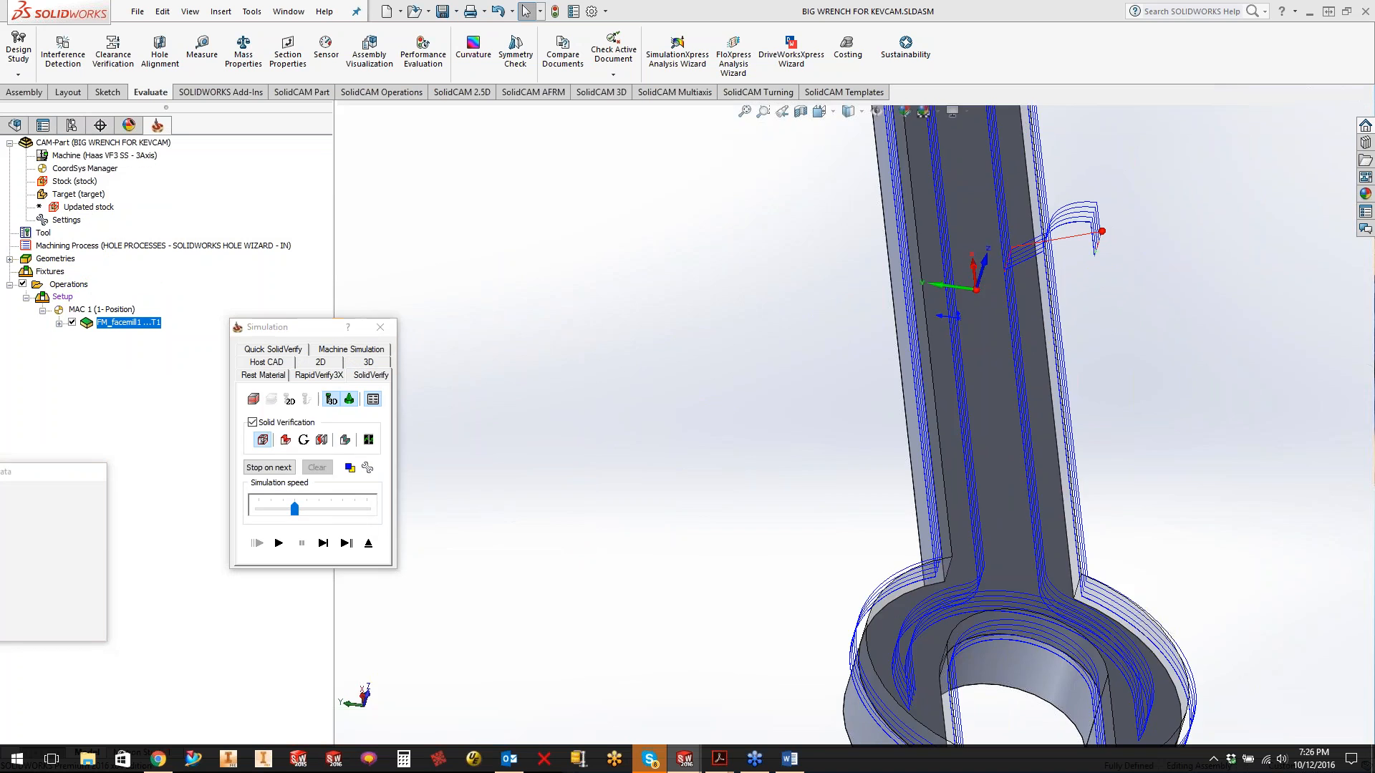
click(367, 358)
click(323, 543)
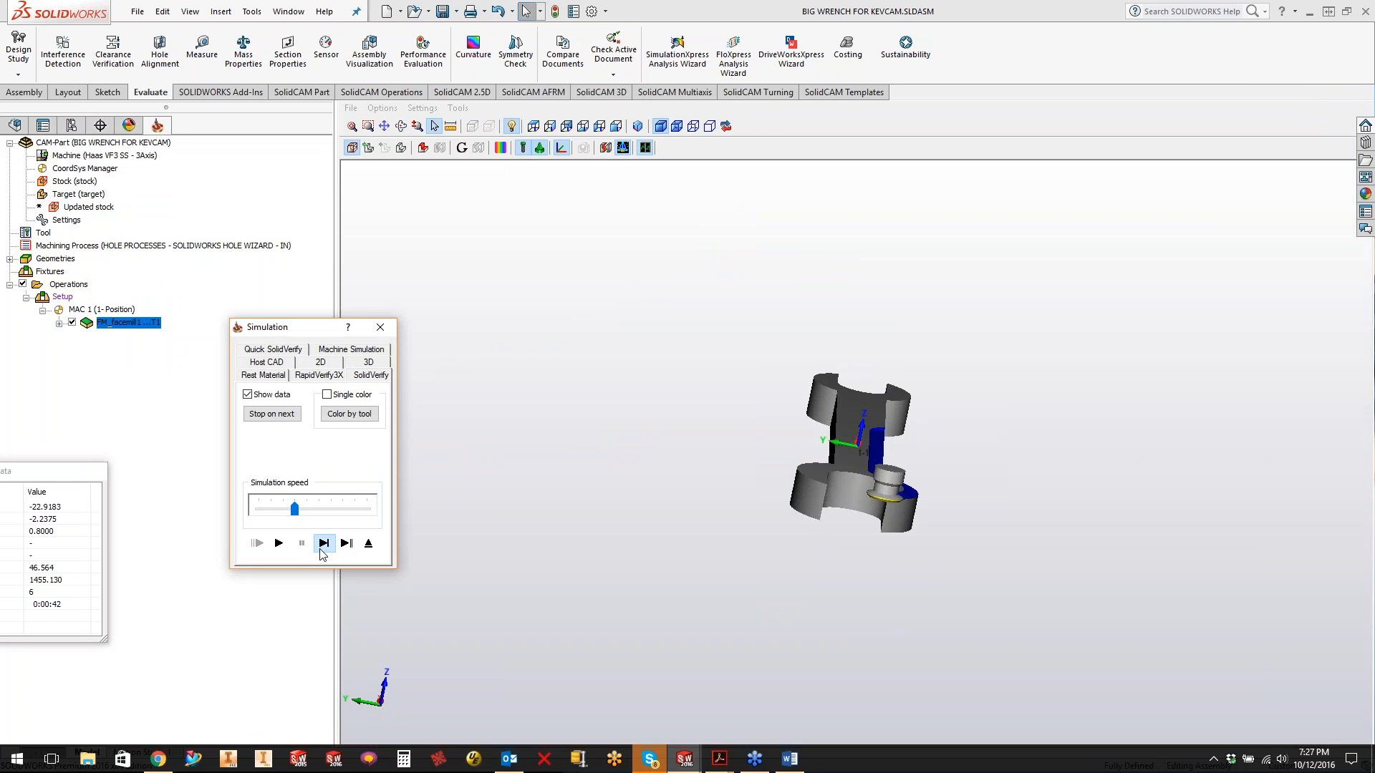
click(324, 543)
click(323, 543)
click(324, 543)
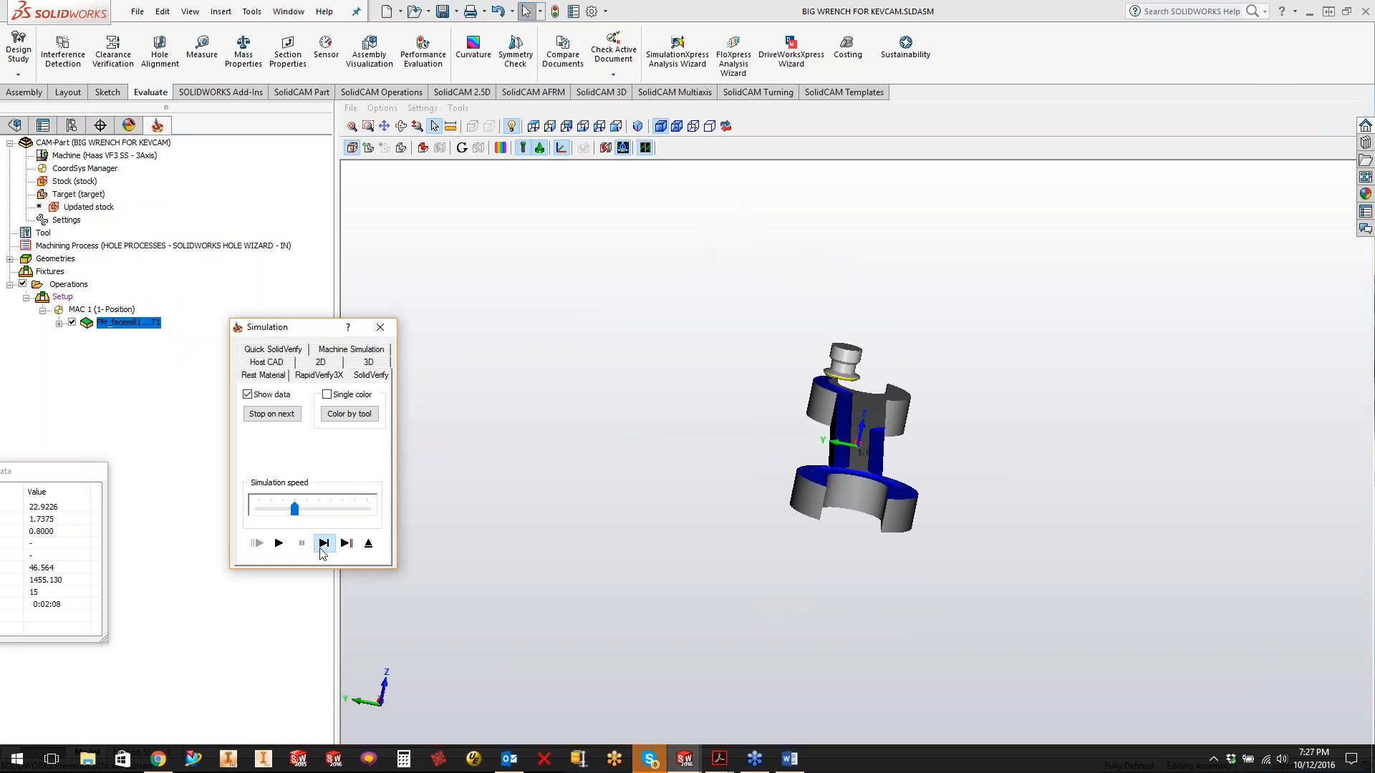
click(322, 548)
click(322, 549)
click(322, 549)
click(323, 549)
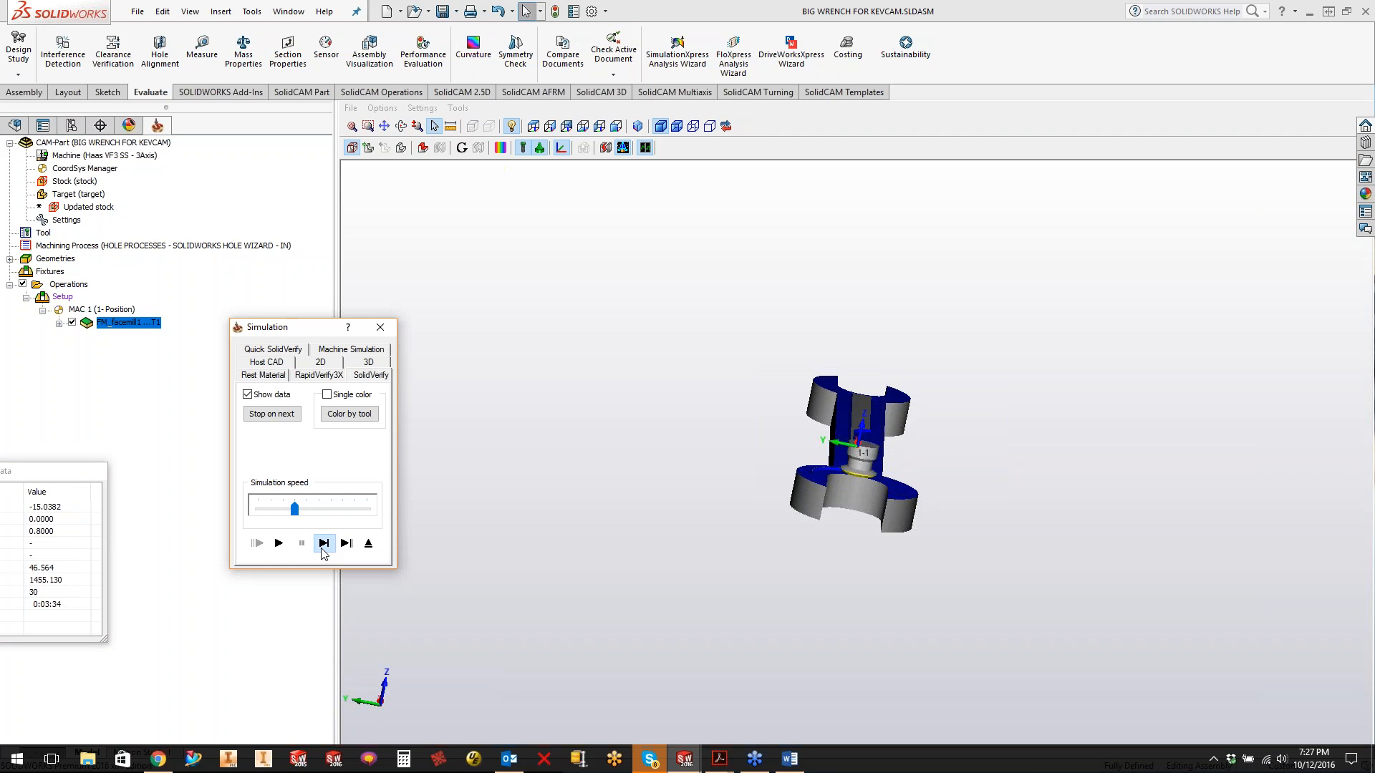
click(279, 544)
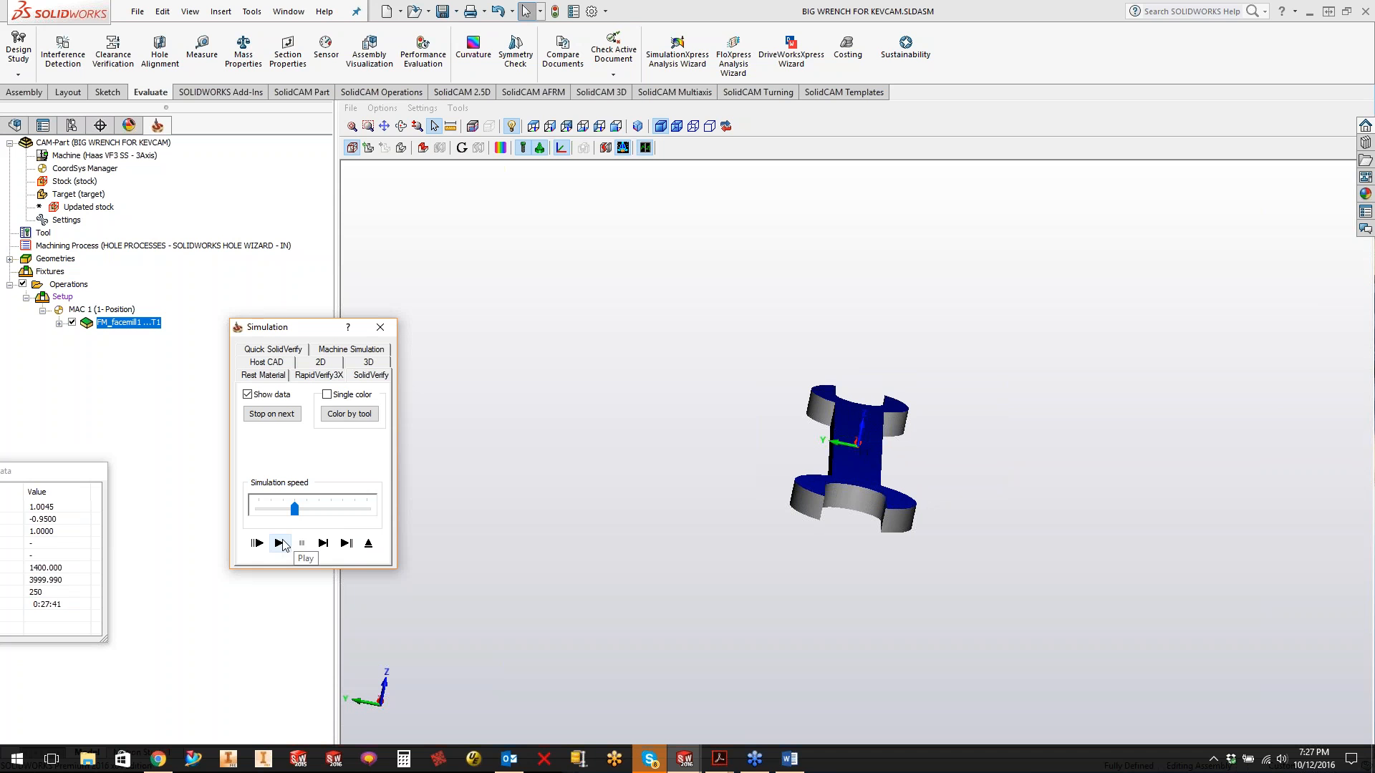
- Compare the contour-milled stock with the target model, and exit the comparison and the simulation
click(500, 147)
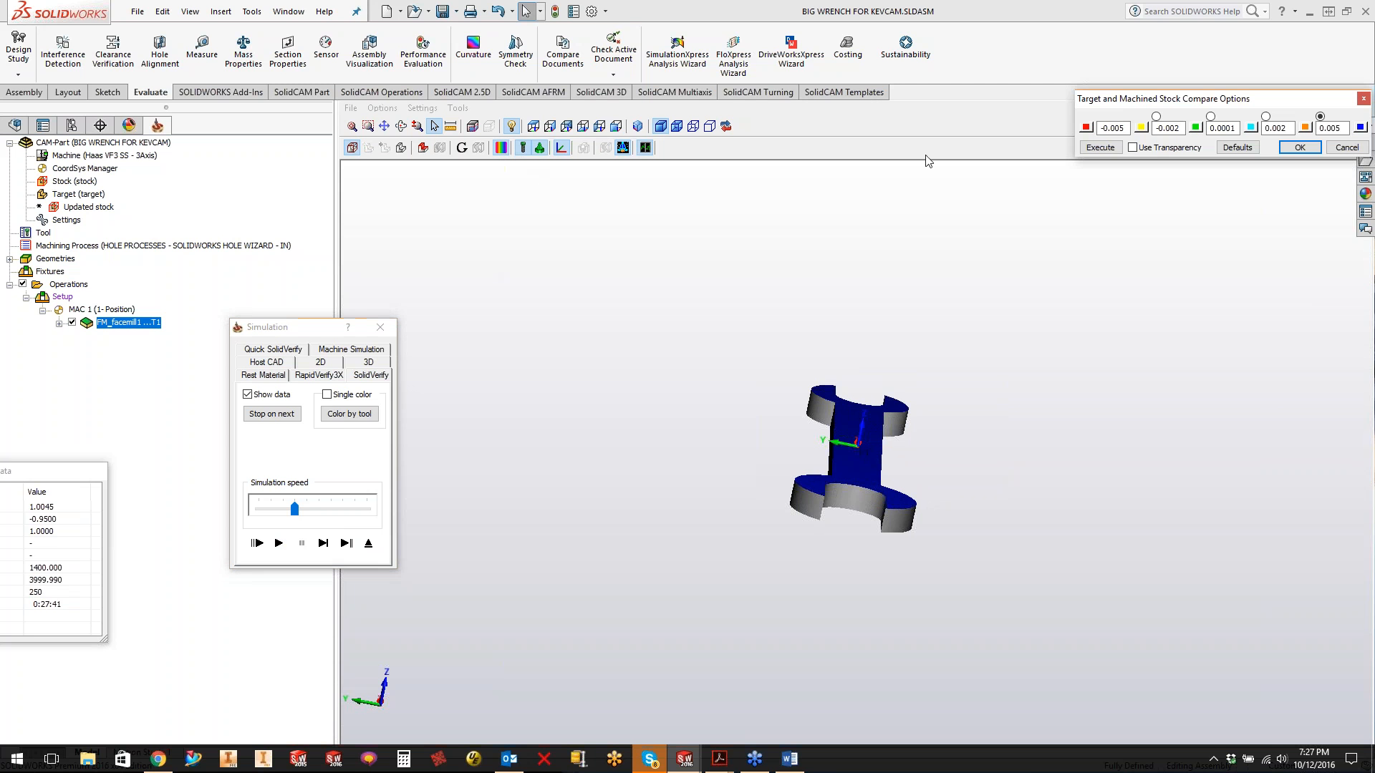
click(1090, 148)
drag(1286, 107, 1119, 132)
click(1200, 124)
click(393, 331)
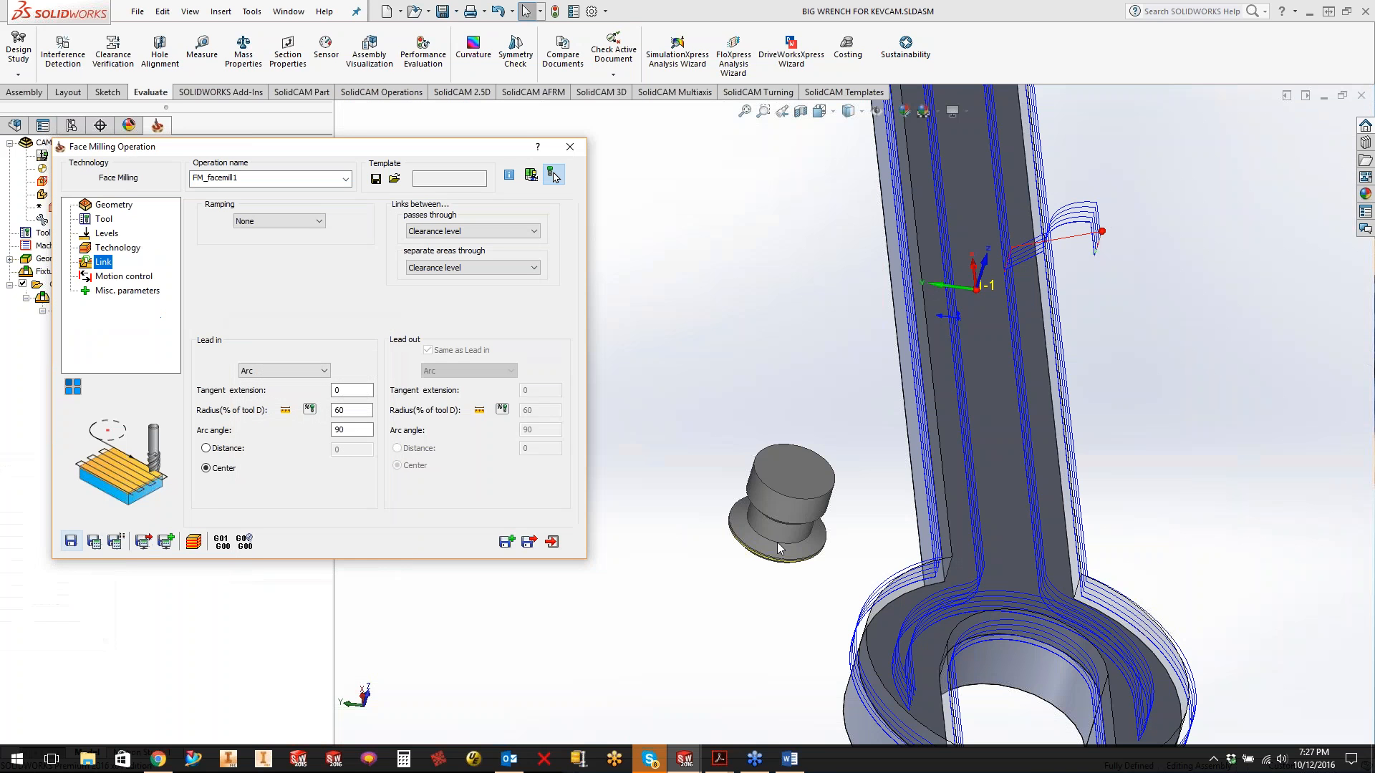
- Change the face milling technology from Contour to Spiral, and save and calculate the operation
middle_drag(919, 500, 845, 476)
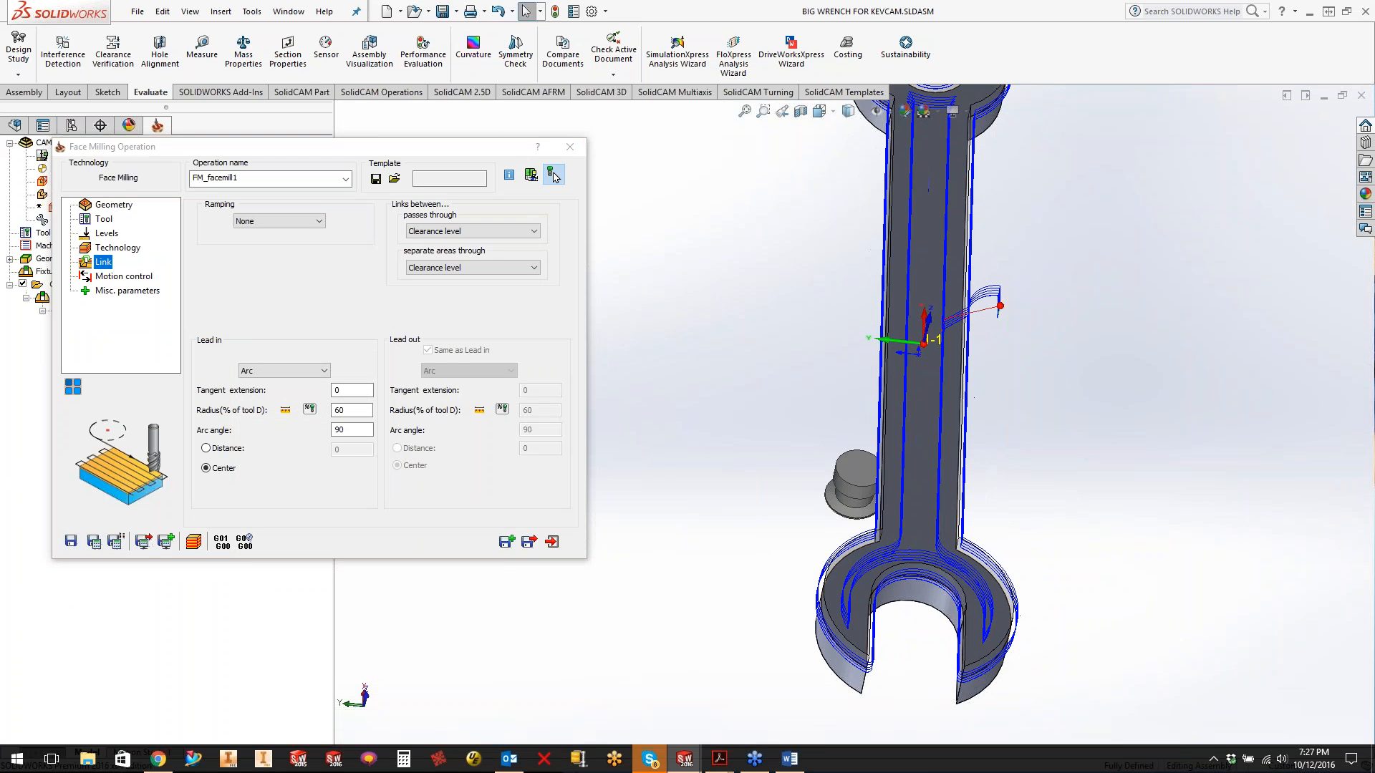
click(104, 249)
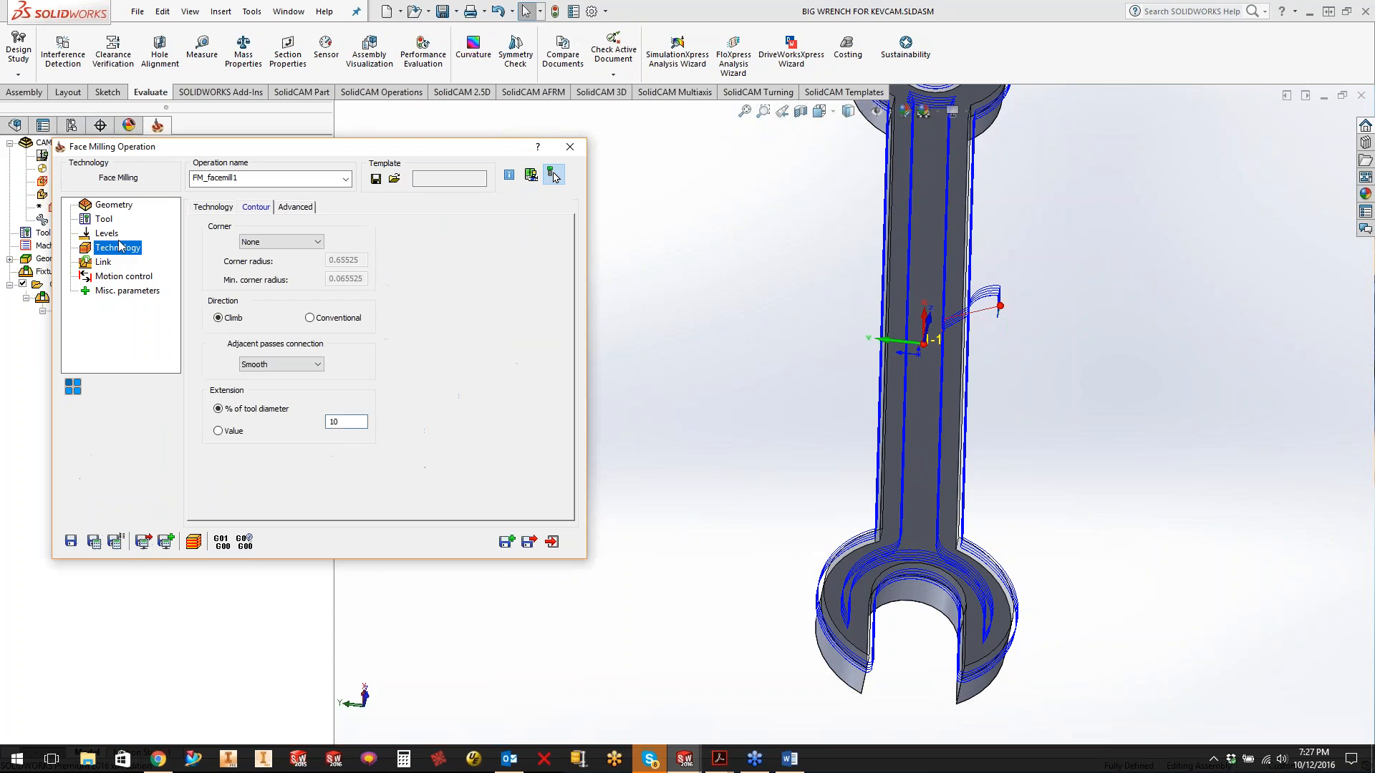
click(106, 235)
click(102, 247)
click(292, 245)
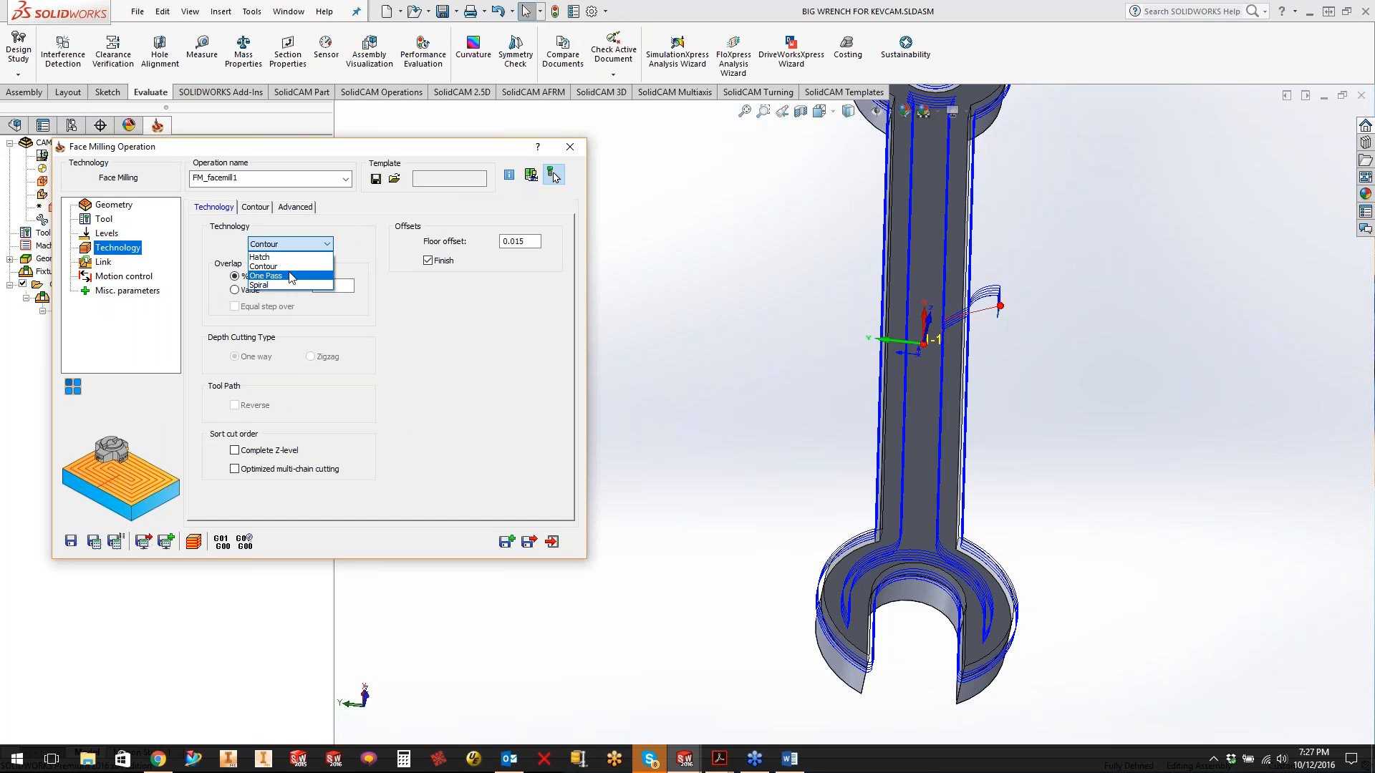
click(274, 285)
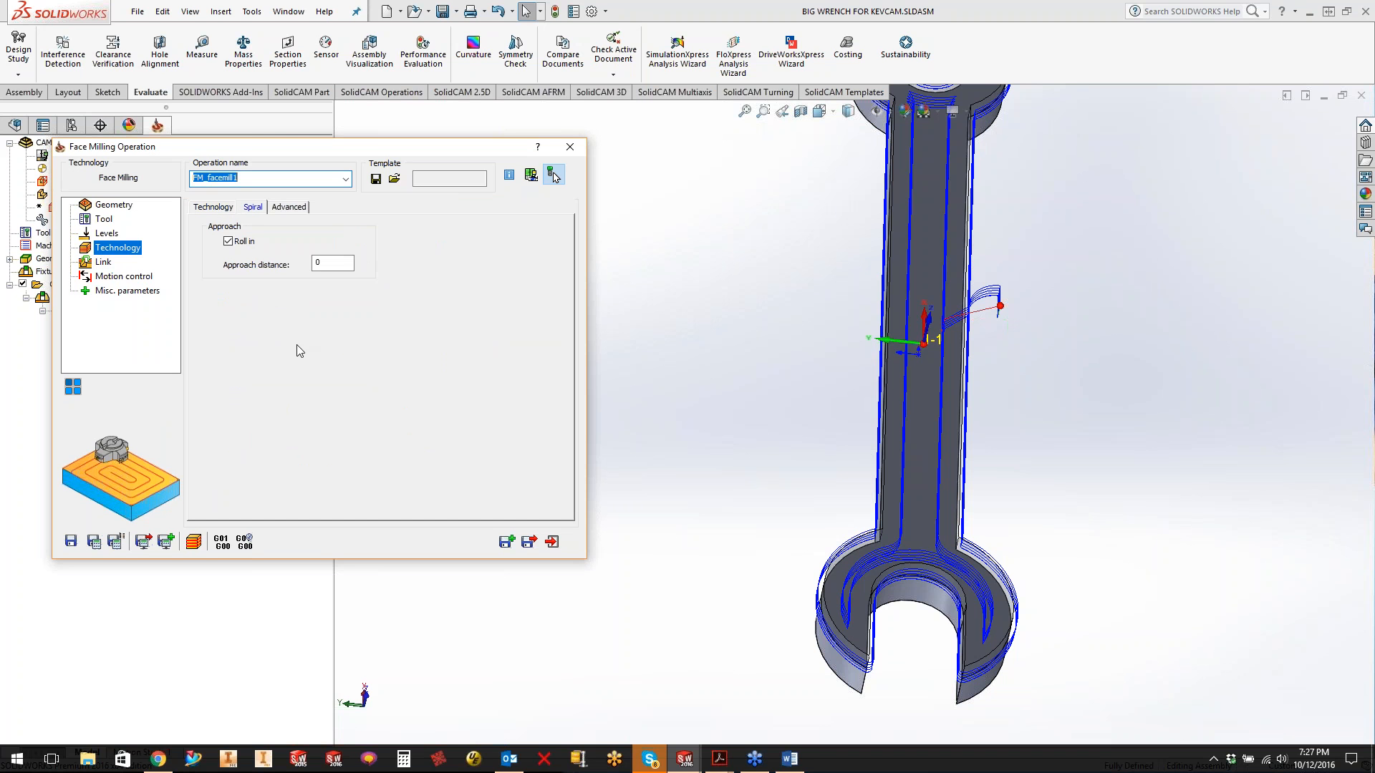
click(94, 541)
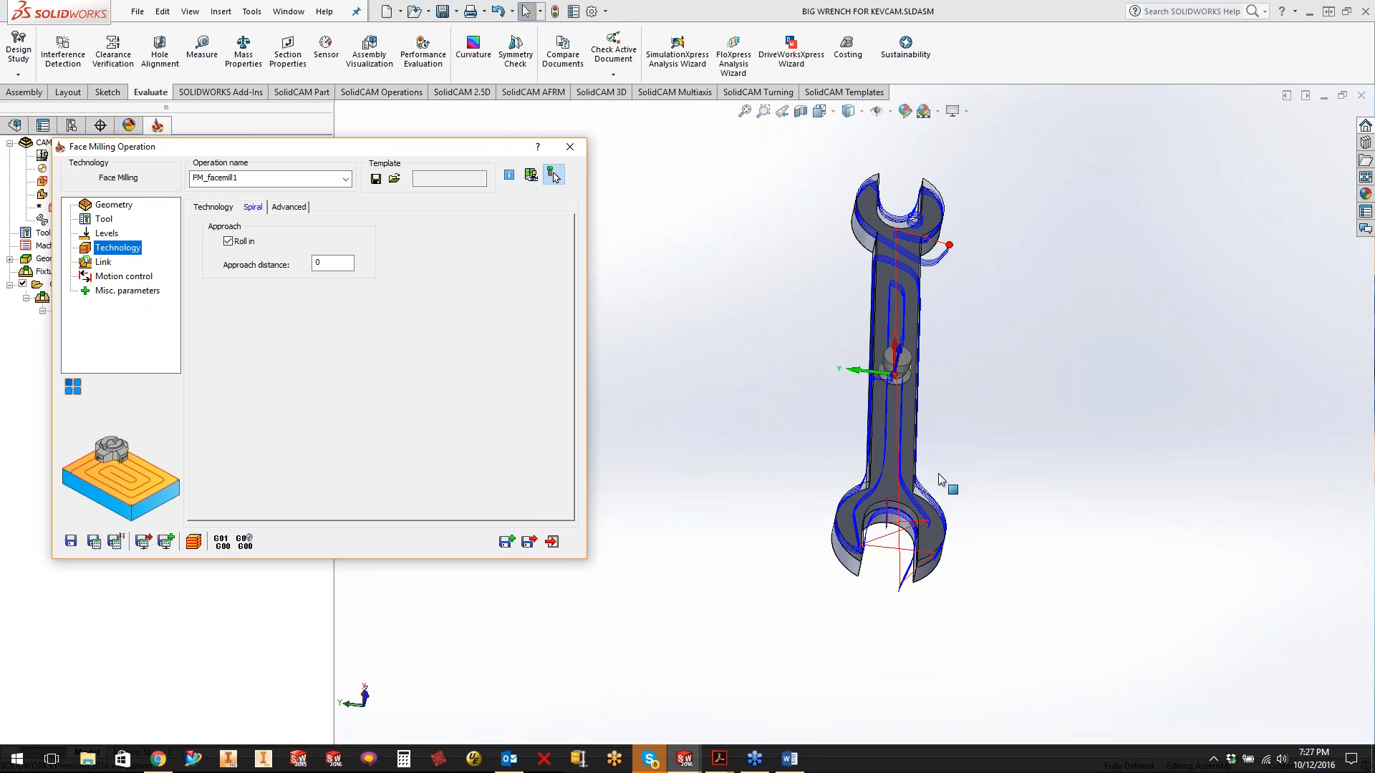
- Close the face milling operation and hide its toolpath on the wrench
click(228, 209)
click(570, 147)
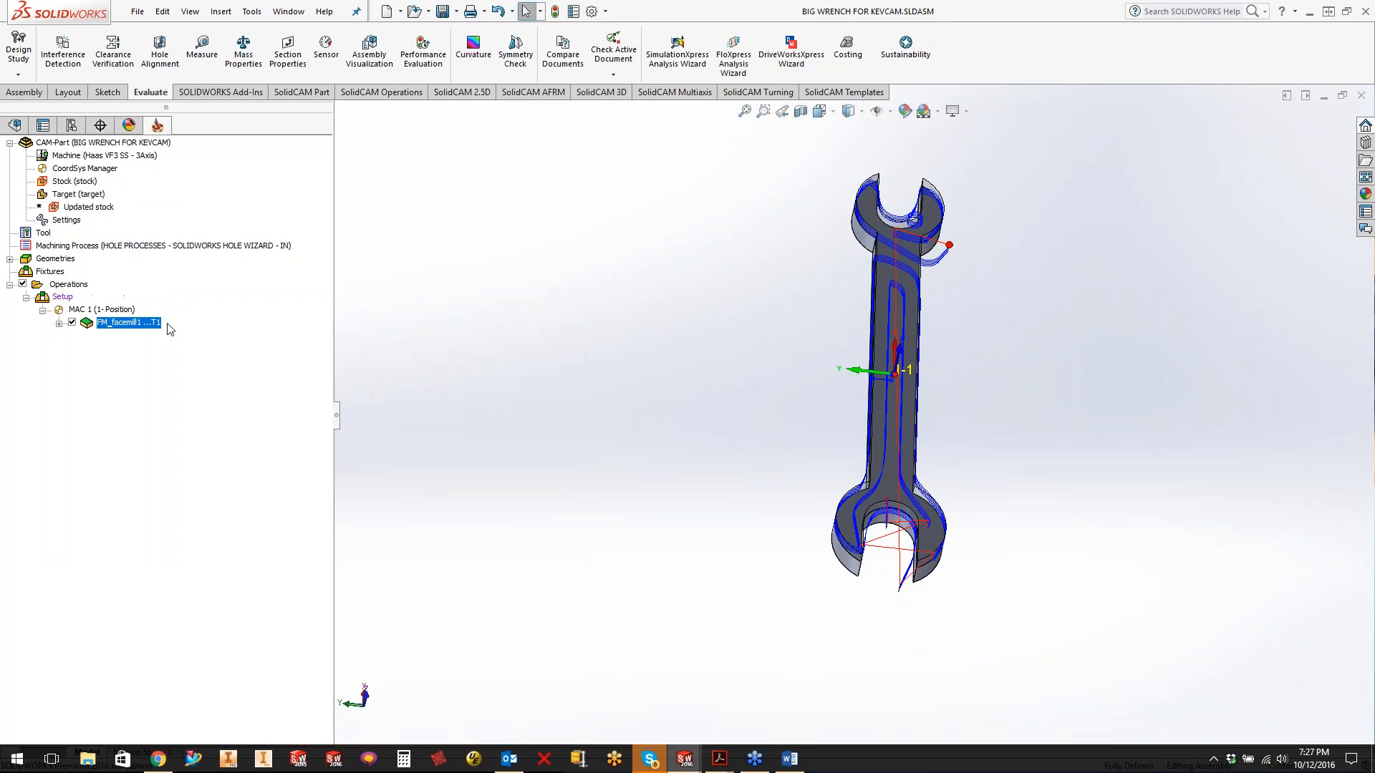
click(73, 323)
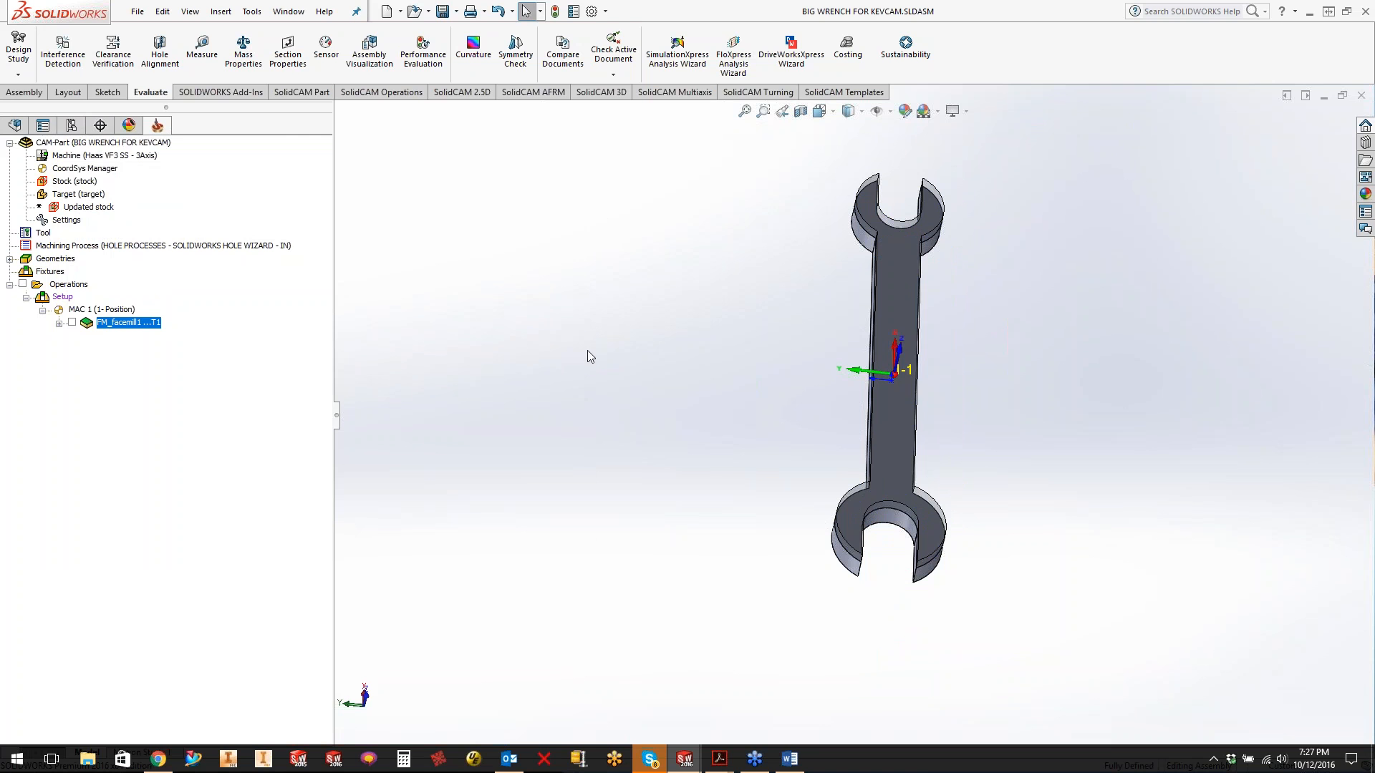
- Close the wrench CAM-Part and open the recent CAM-Part GATE BOX WITH VISE
right_click(107, 143)
click(145, 254)
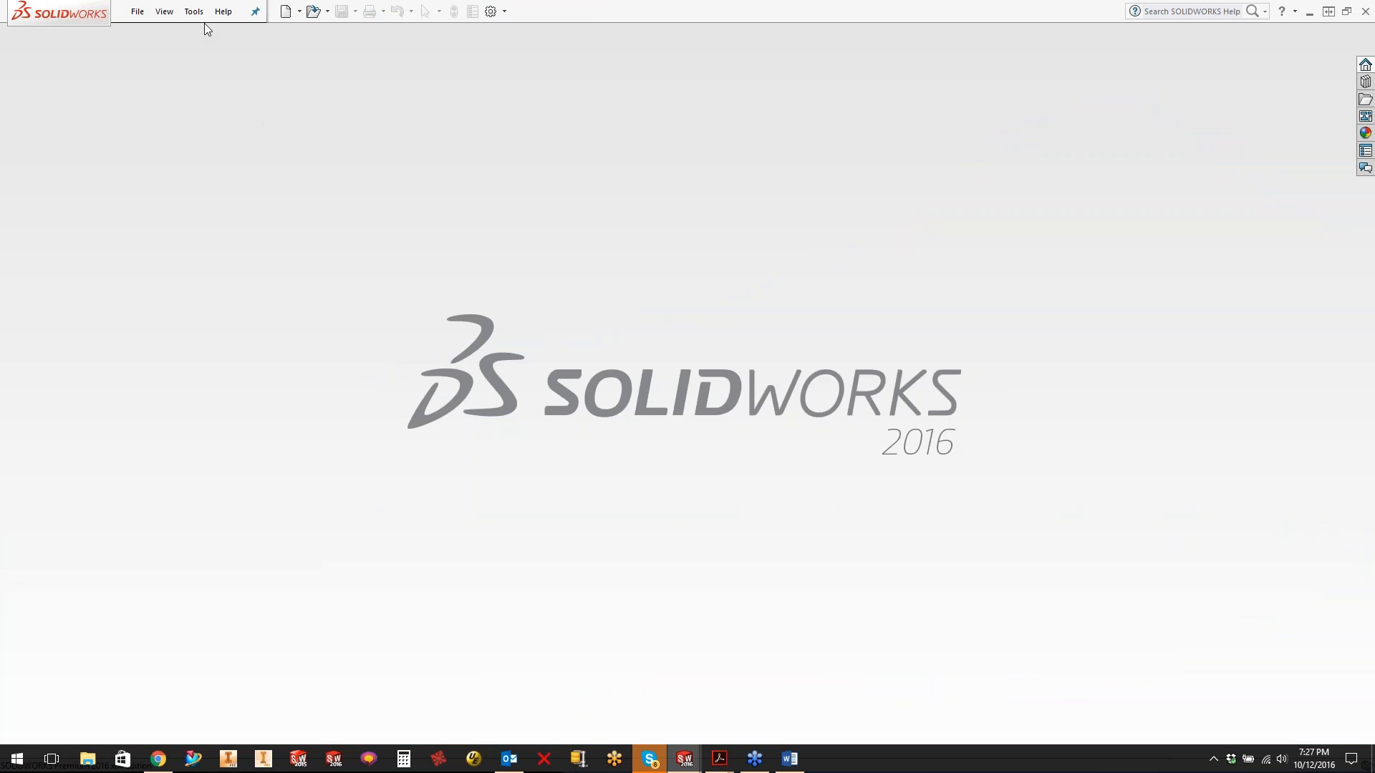
click(198, 13)
mouse_move(222, 67)
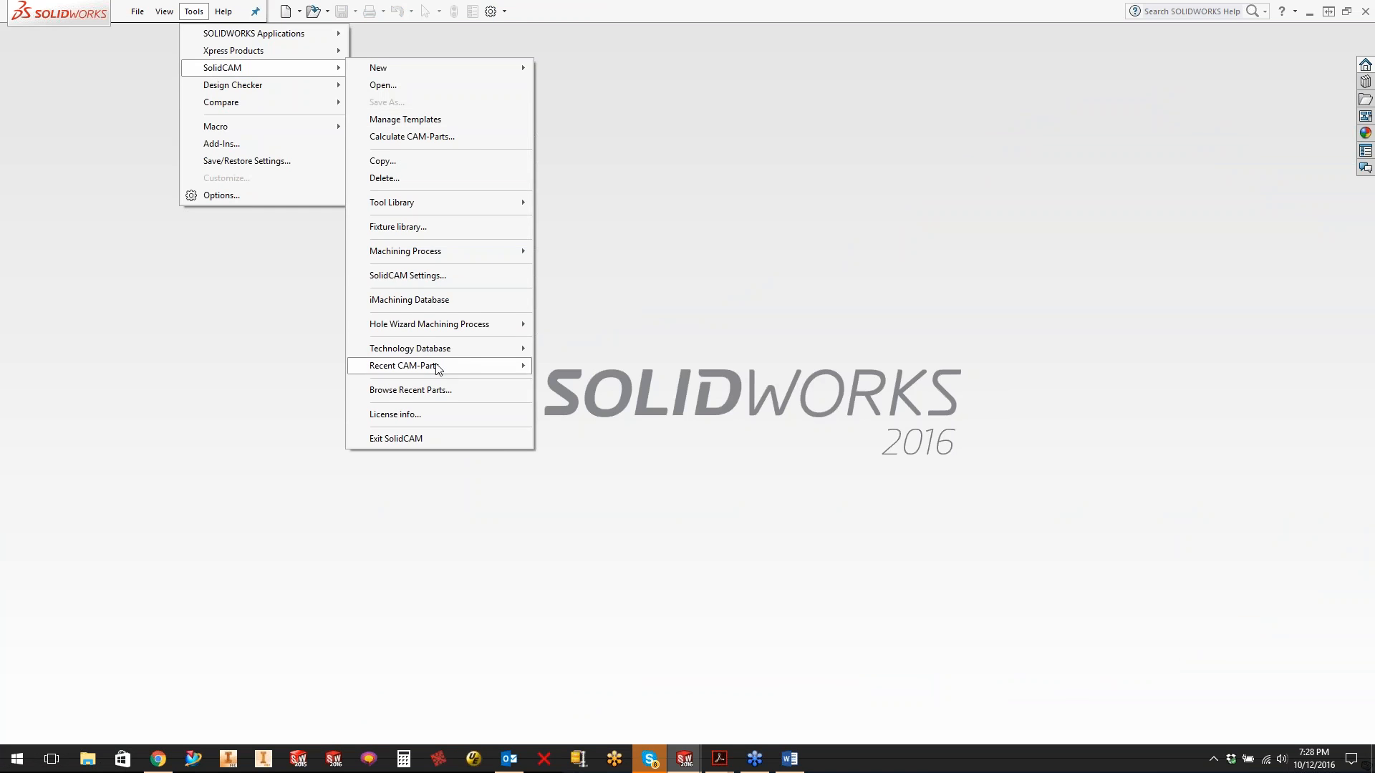
mouse_move(438, 367)
click(676, 383)
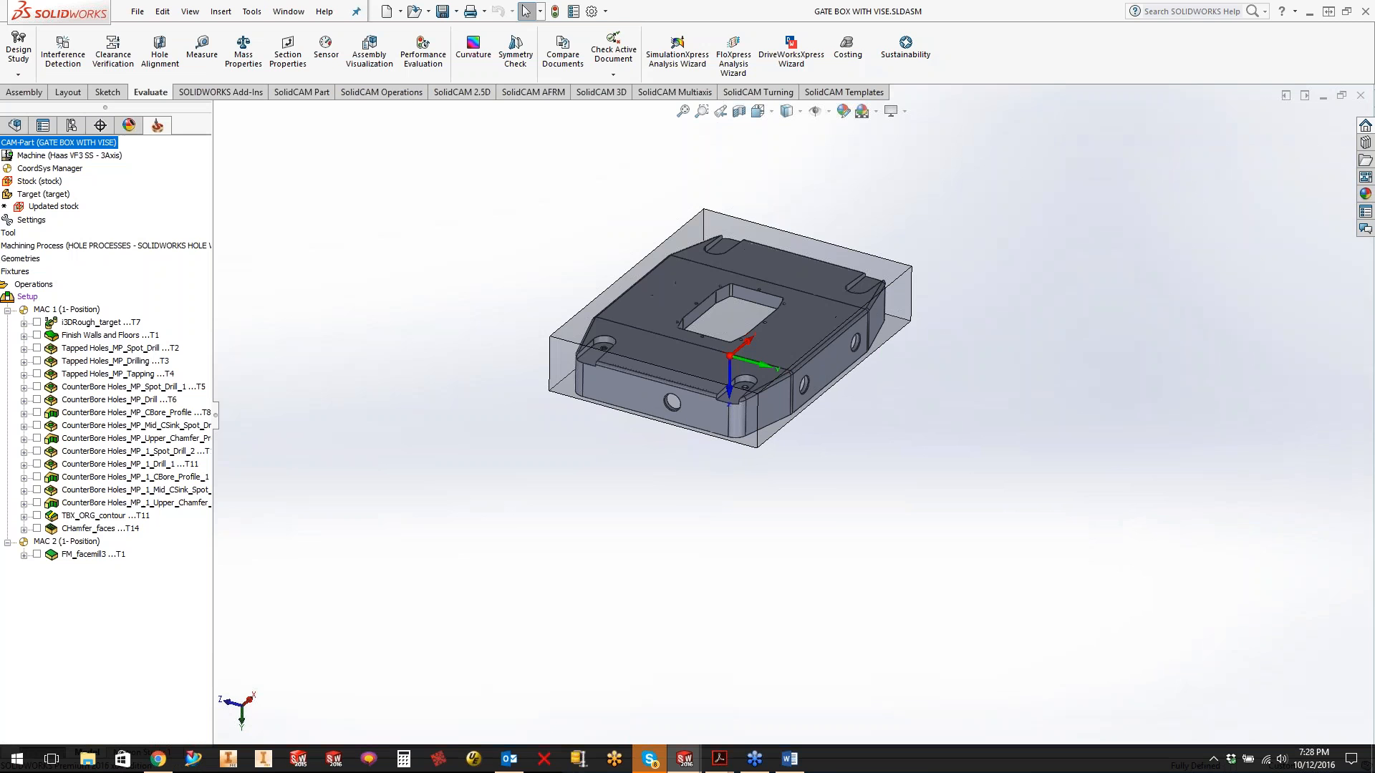
- Open the simulation of the gate box's MAC 2 face milling operation and examine the remaining stock from several sides
right_click(116, 560)
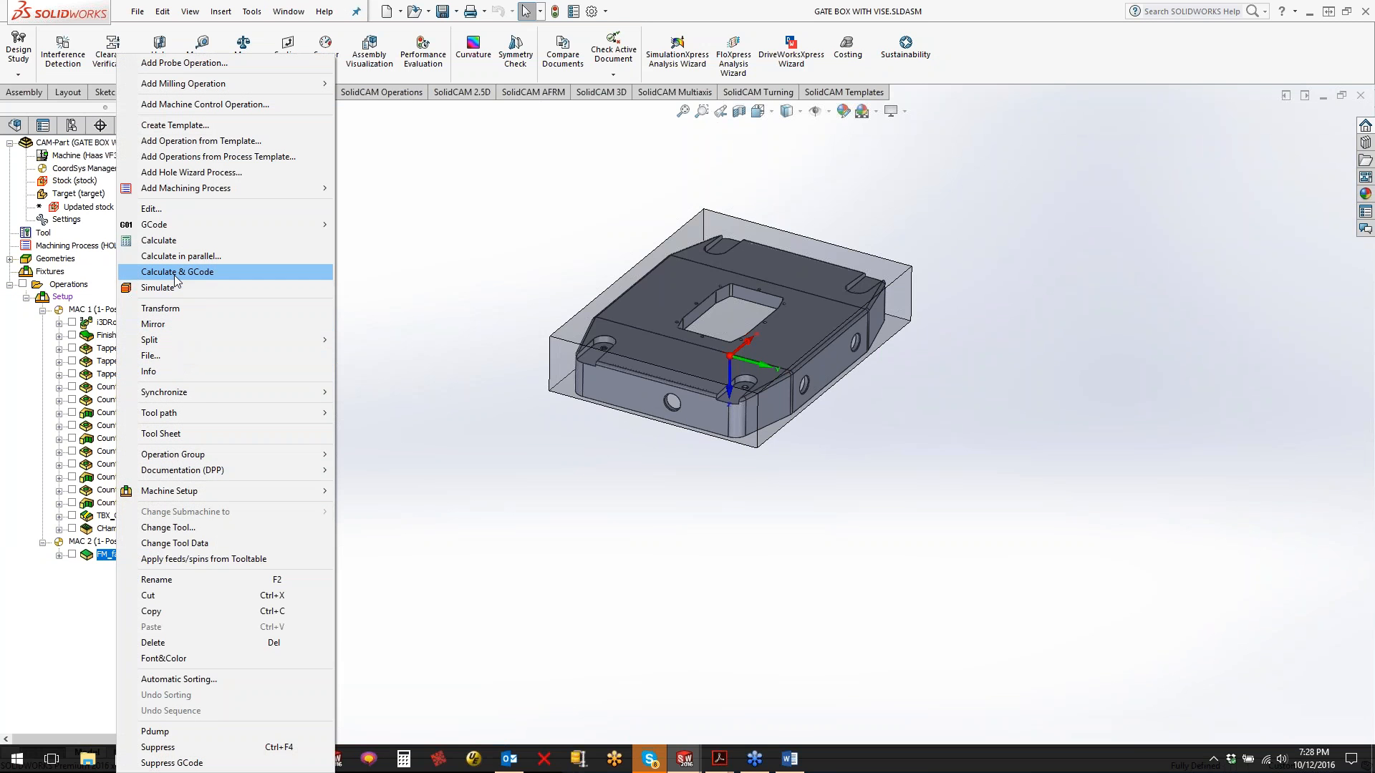
click(177, 288)
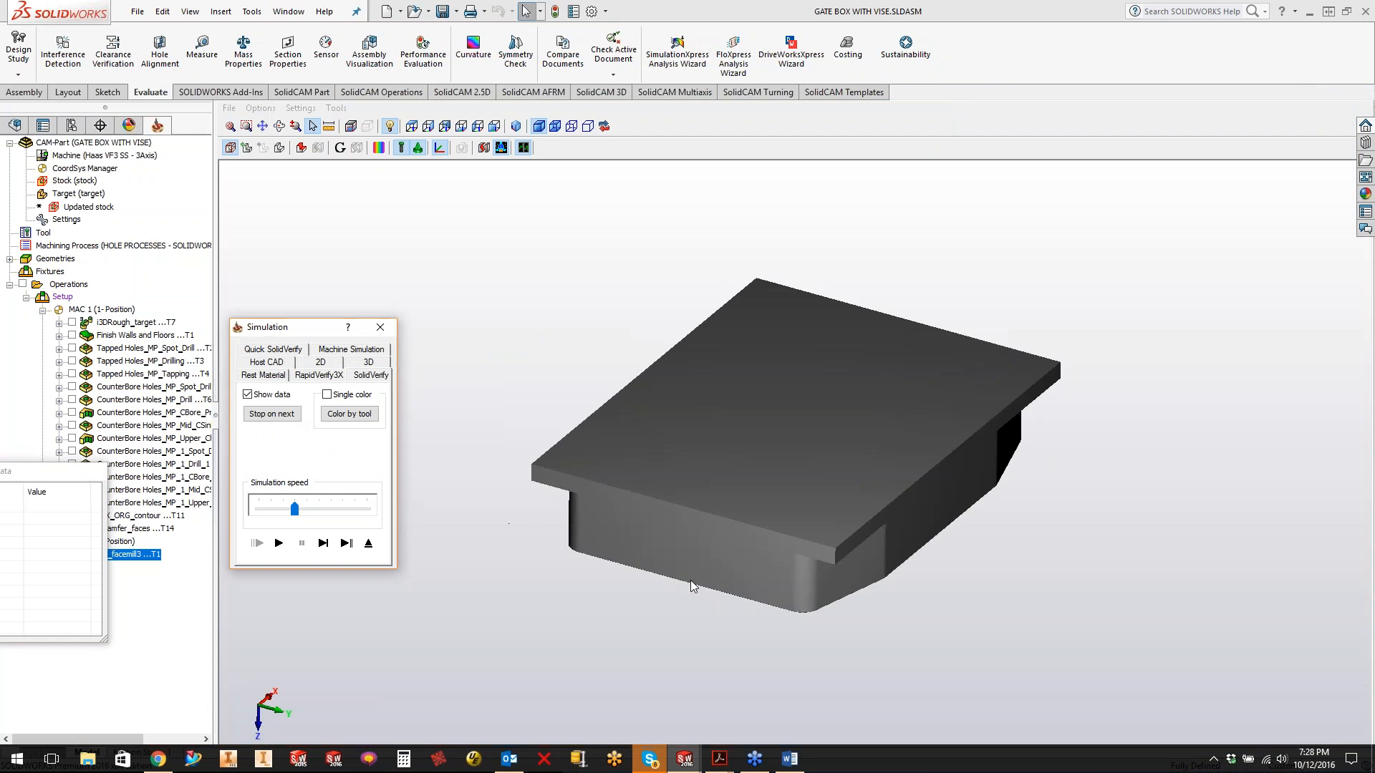
middle_drag(691, 582, 1020, 495)
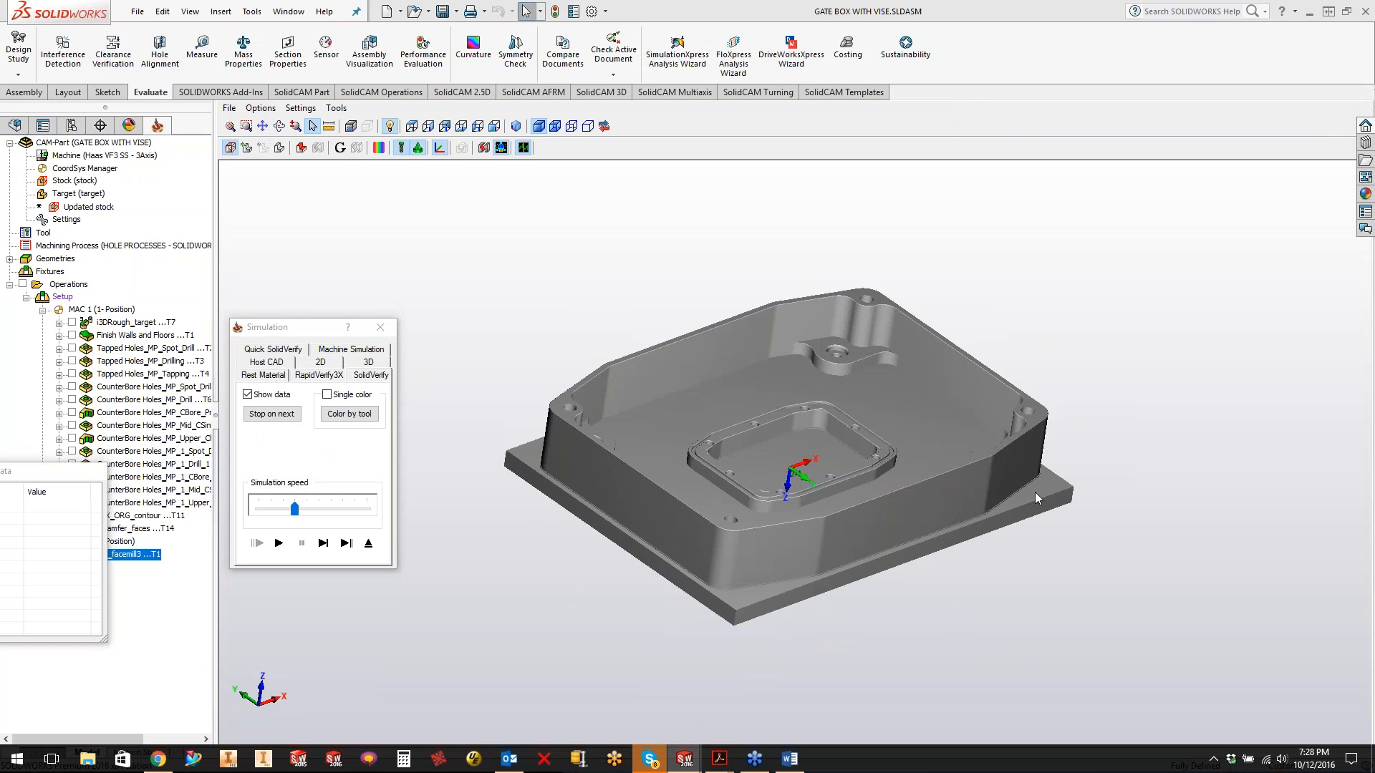
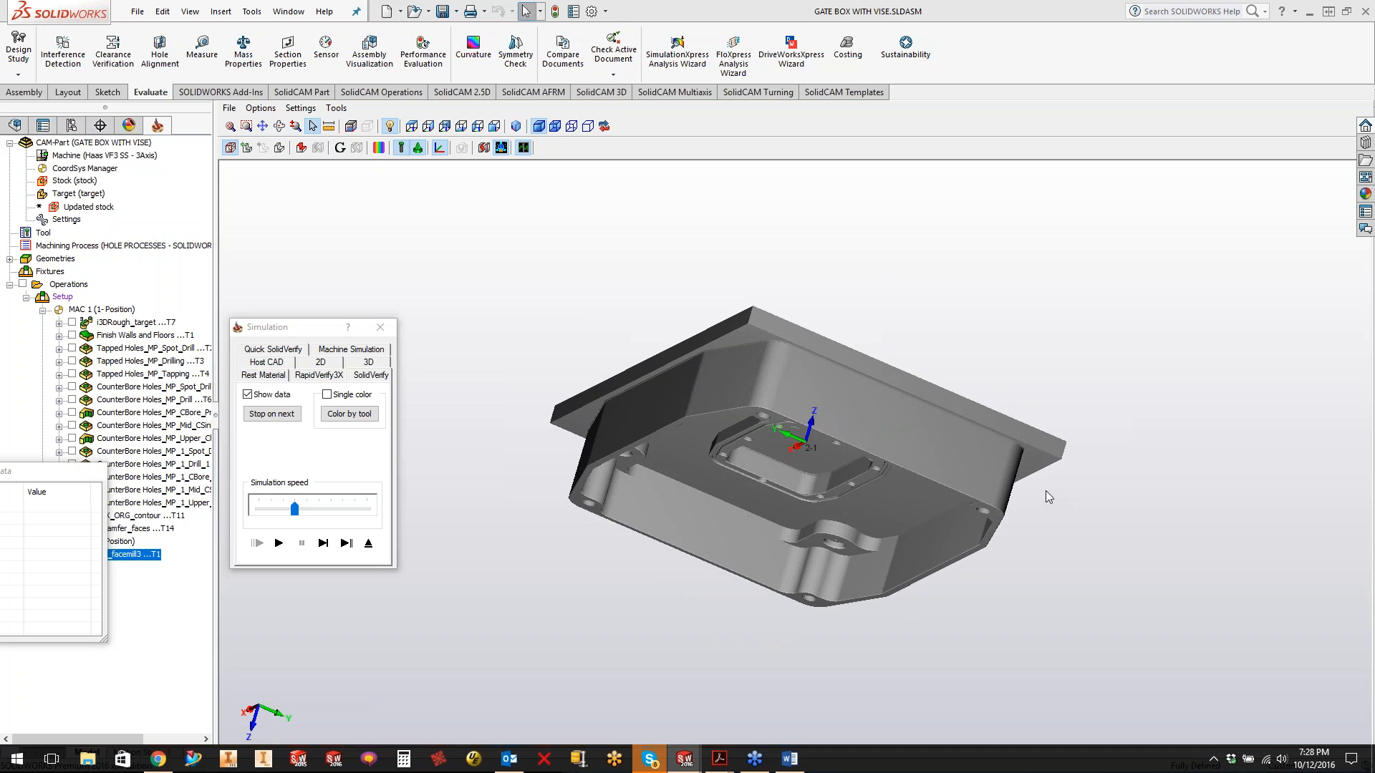
middle_drag(781, 414, 900, 411)
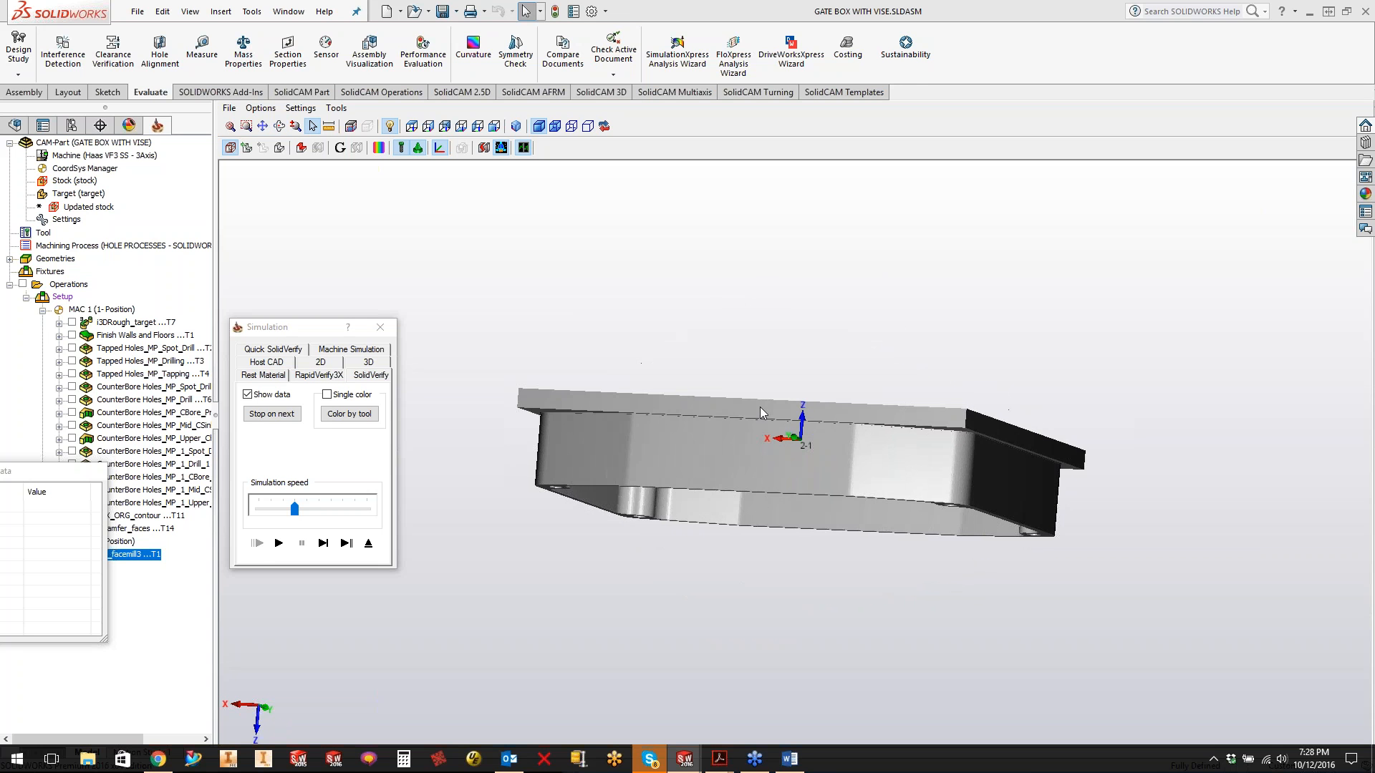
middle_drag(631, 414, 644, 350)
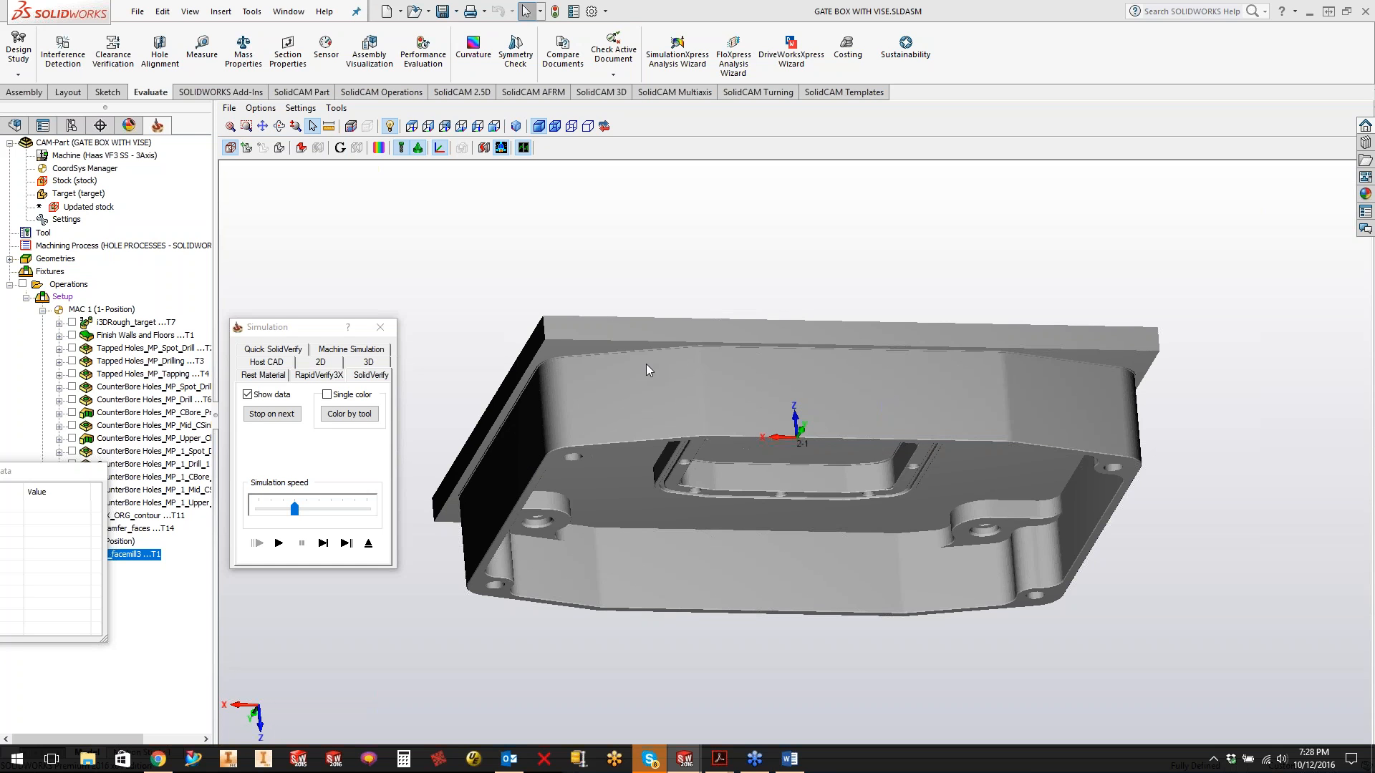
scroll(640, 376, down, 2)
middle_drag(766, 414, 740, 448)
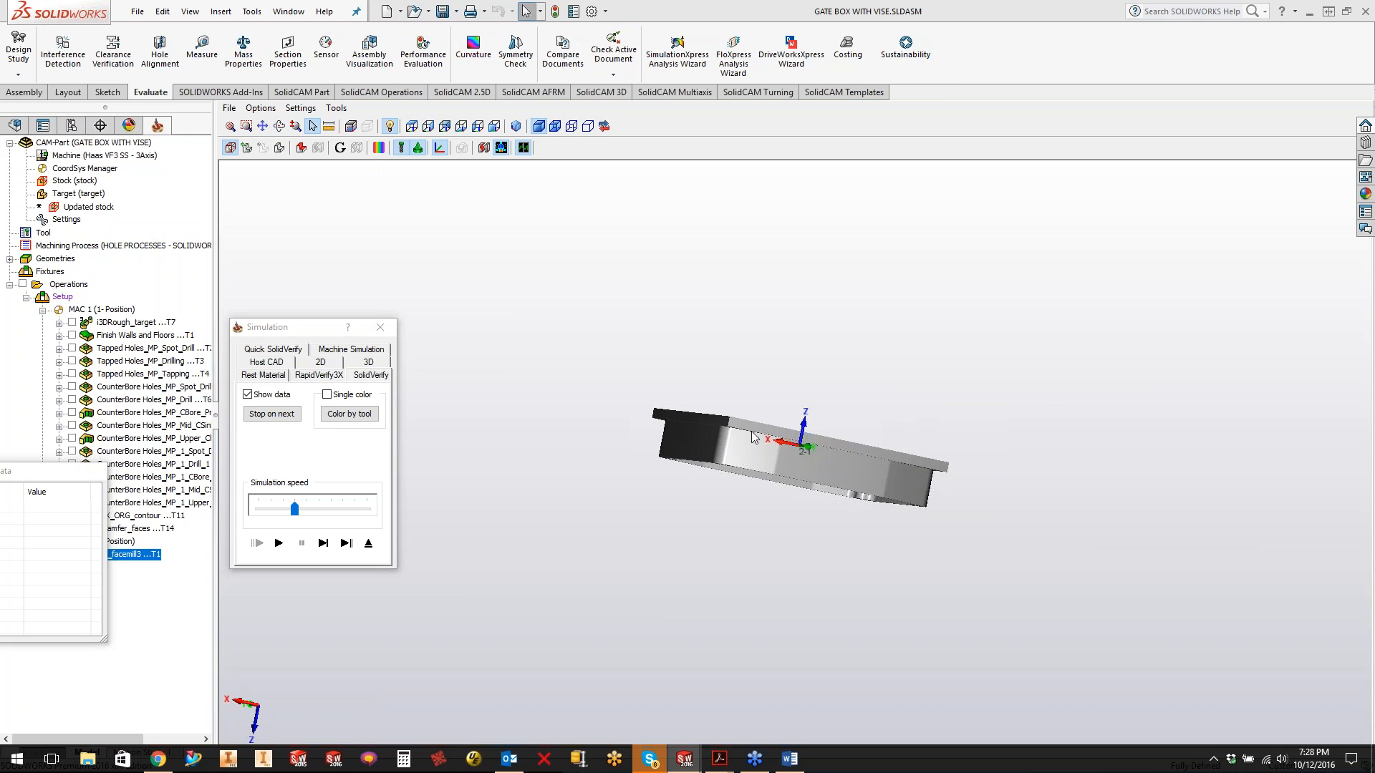
- Run the SolidVerify simulation of the gate box face milling, inspect the milled face, and exit the simulation
click(324, 543)
middle_drag(809, 470, 788, 458)
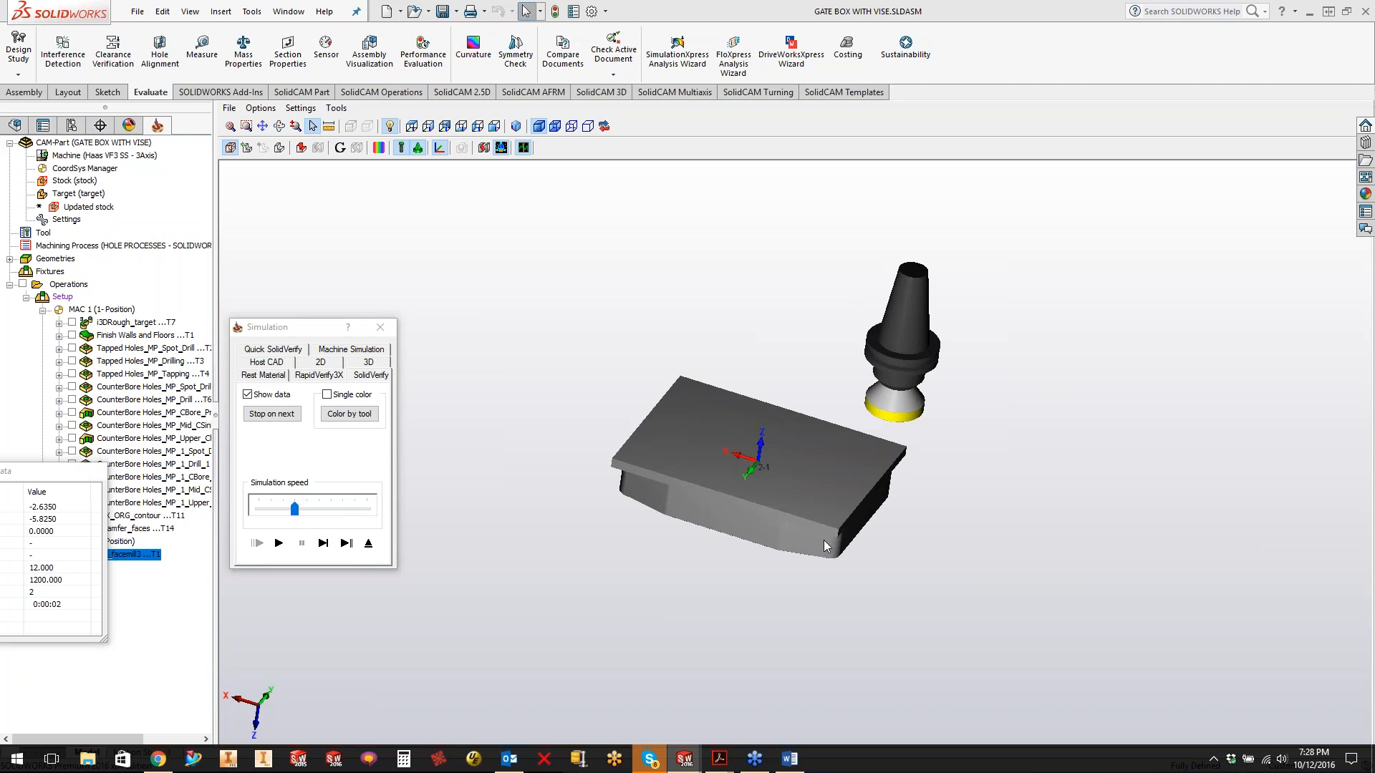
middle_drag(843, 536, 814, 454)
scroll(814, 454, up, 3)
click(279, 544)
click(279, 543)
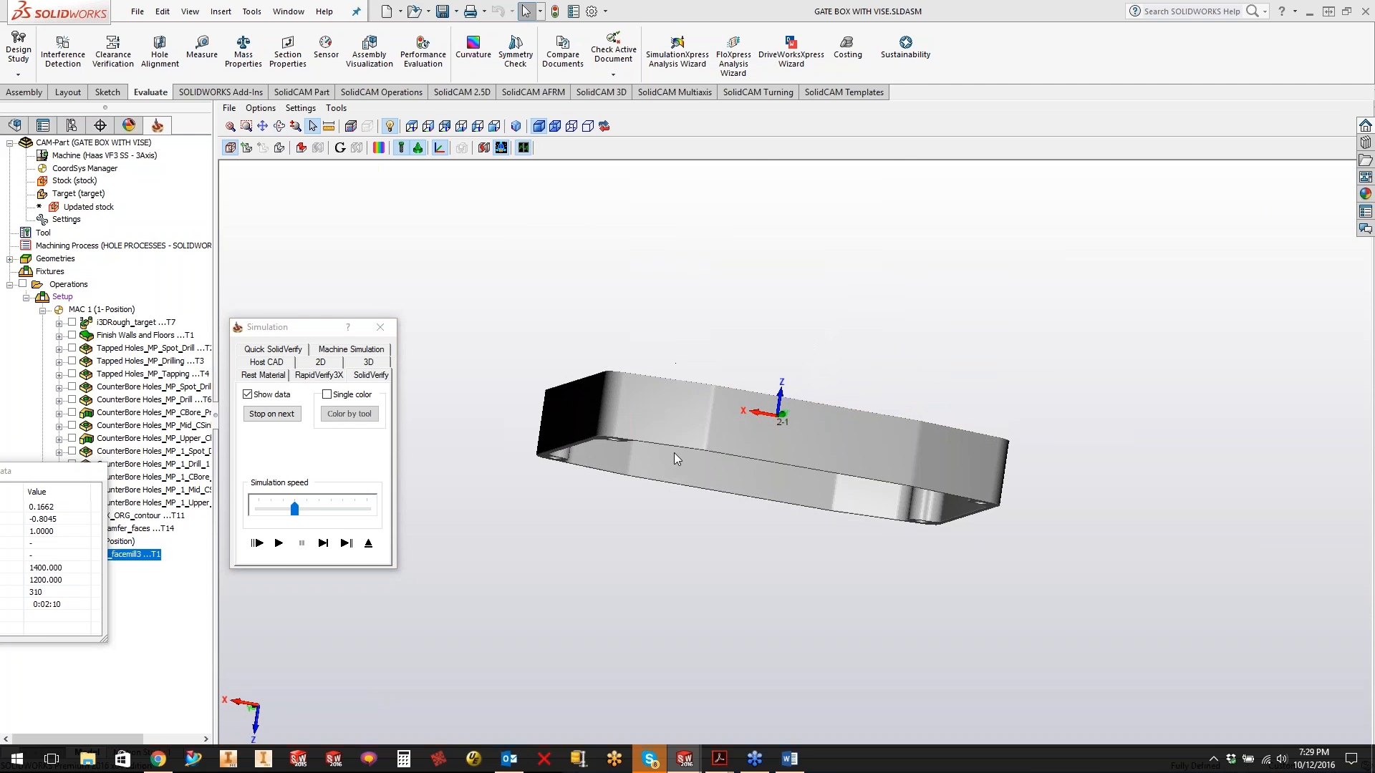
middle_drag(754, 424, 768, 456)
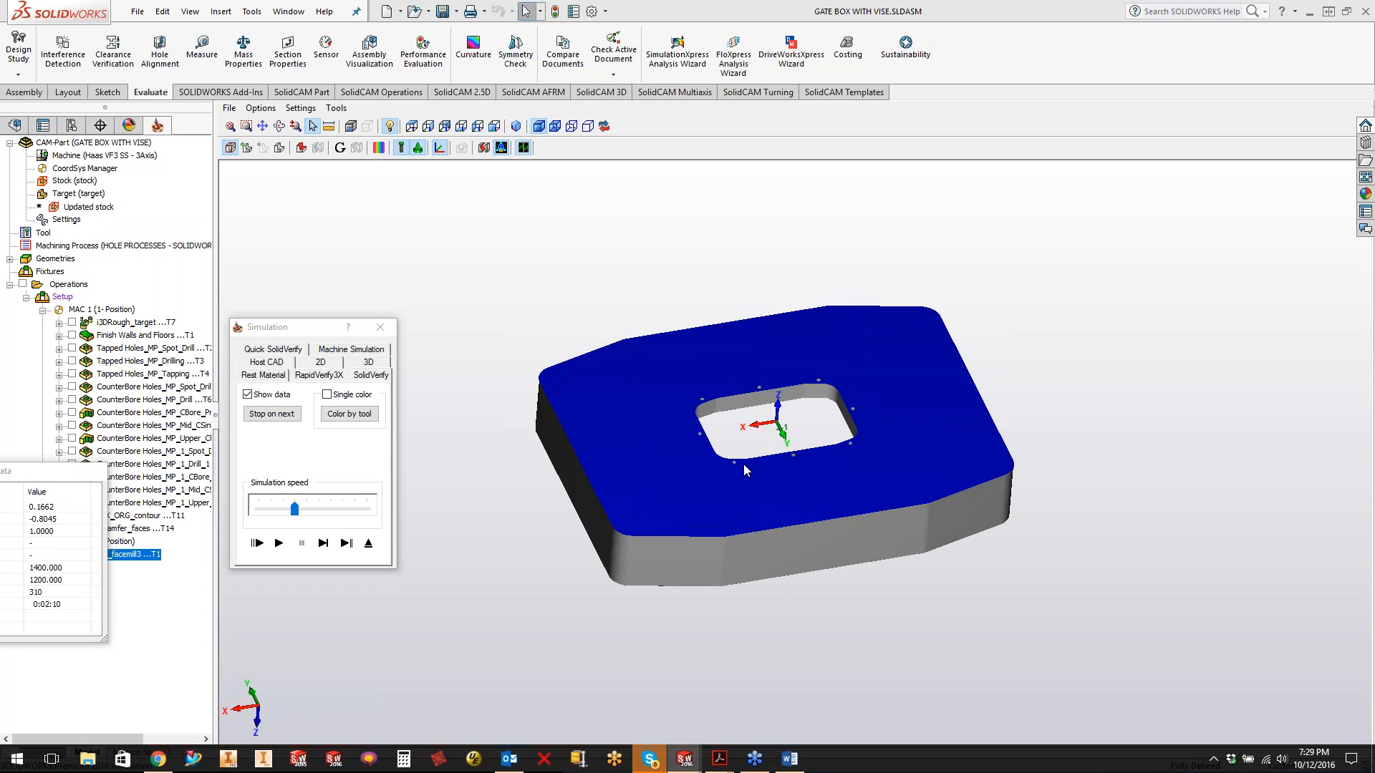
click(379, 327)
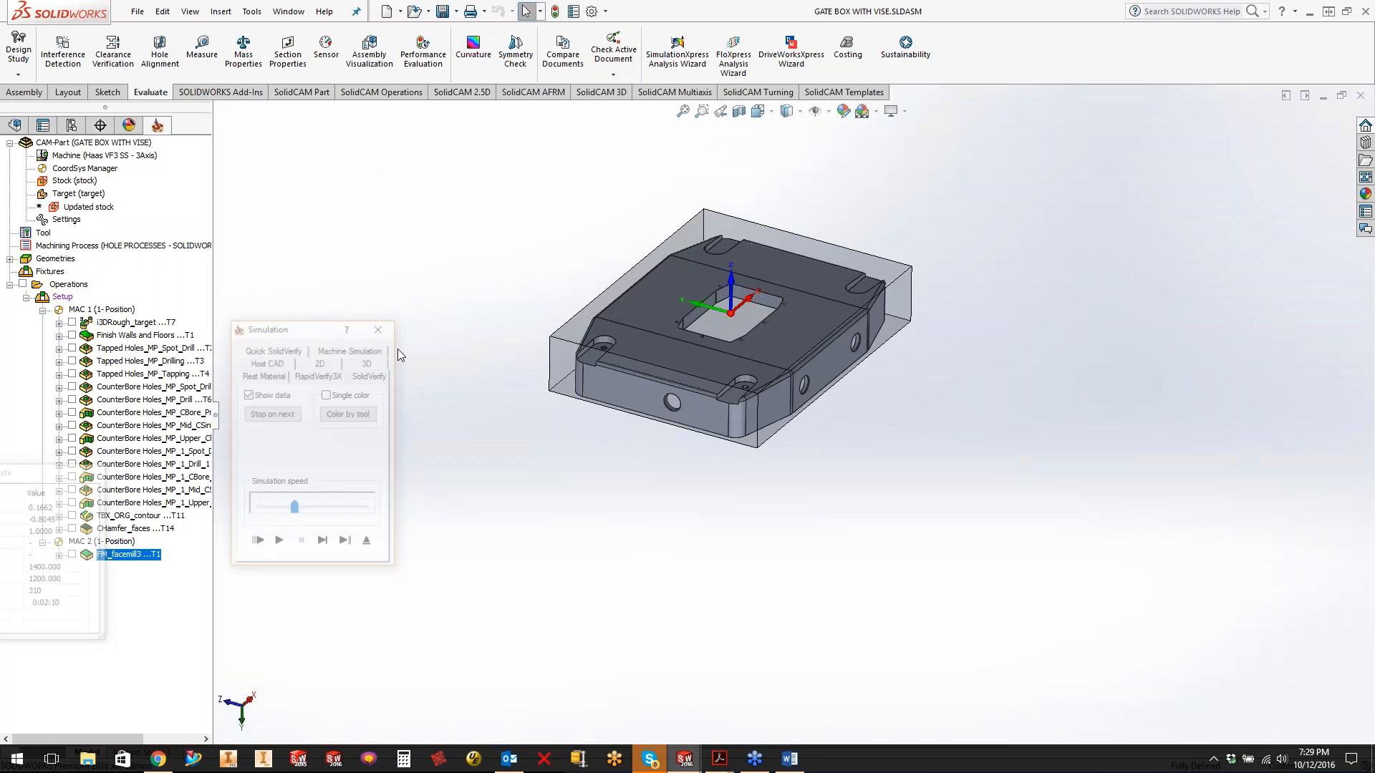
- Close the gate box CAM-Part and open the recent CAM-Part BIG WRENCH FOR KEVCAM
right_click(118, 143)
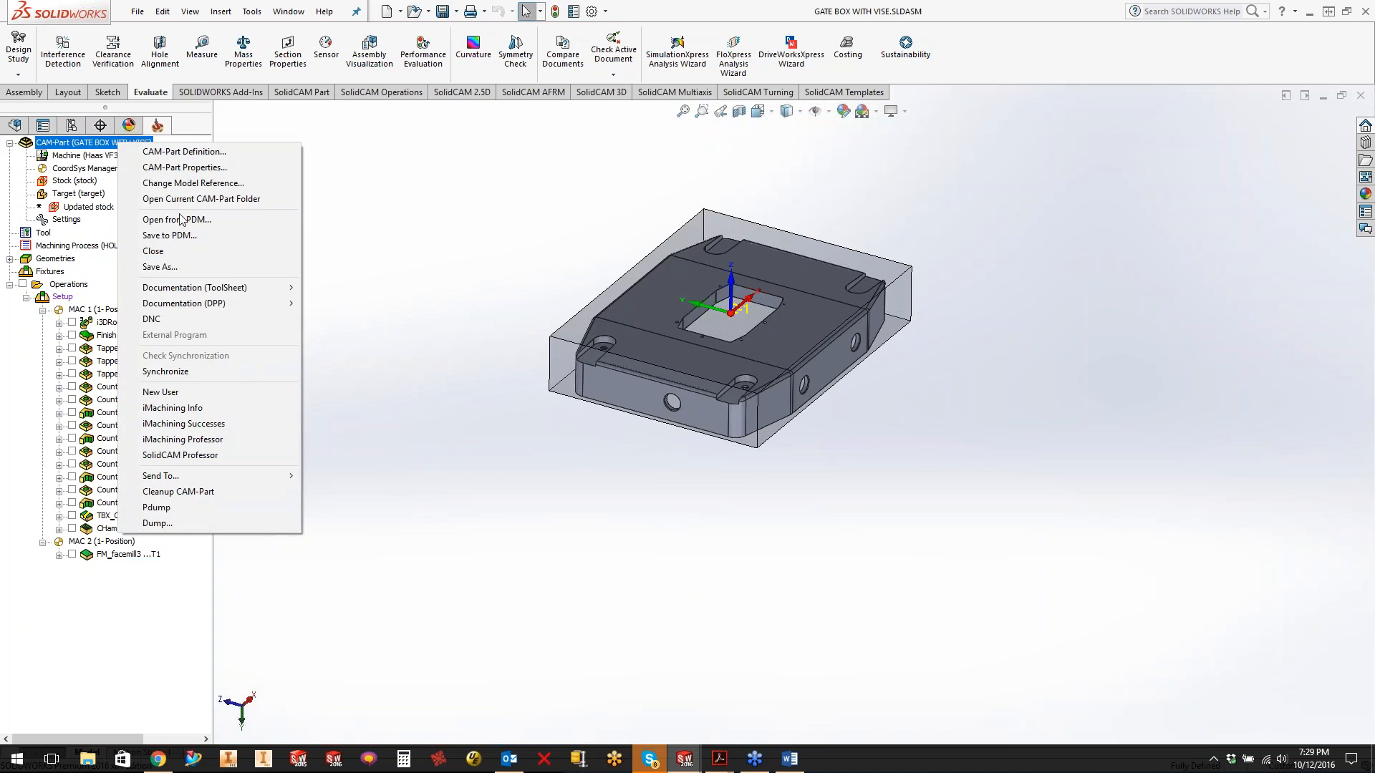
click(172, 251)
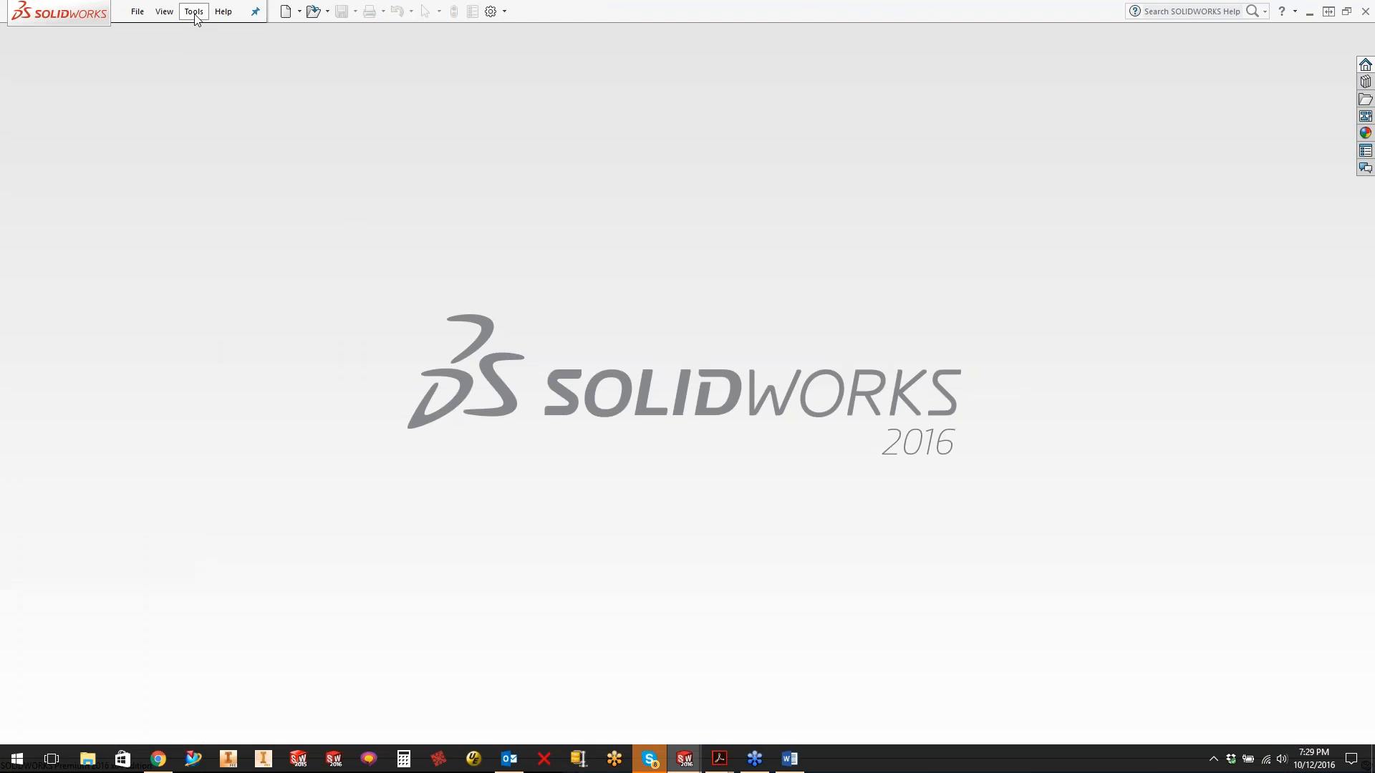
click(194, 12)
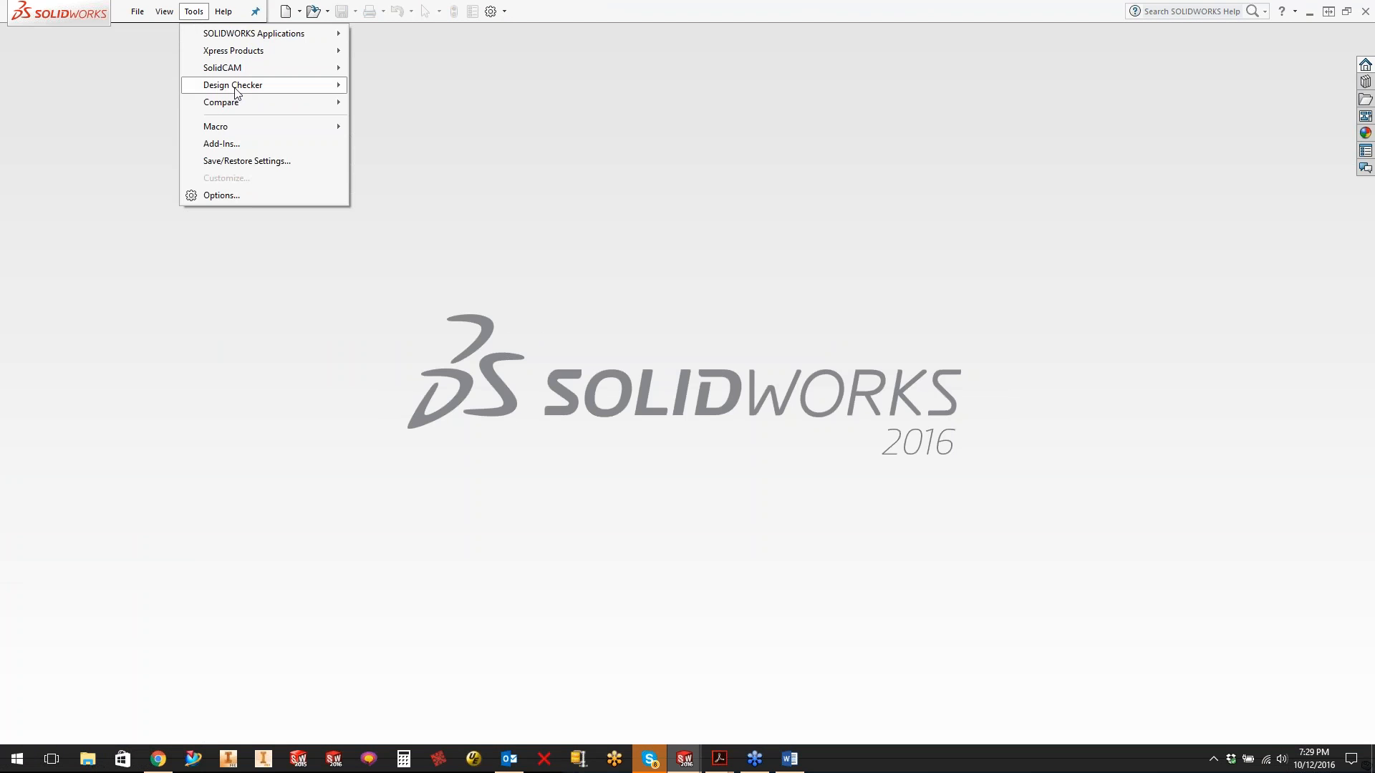
mouse_move(251, 69)
mouse_move(474, 367)
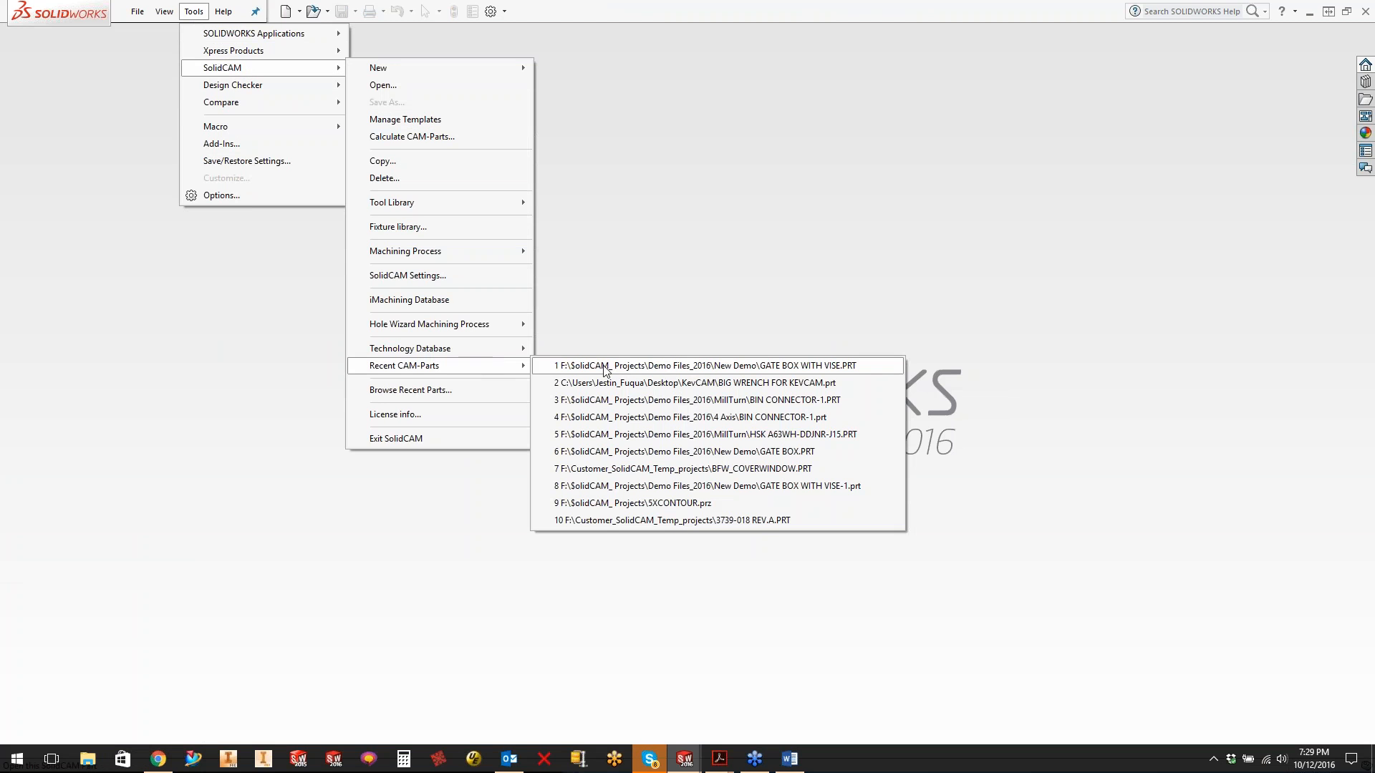
click(635, 383)
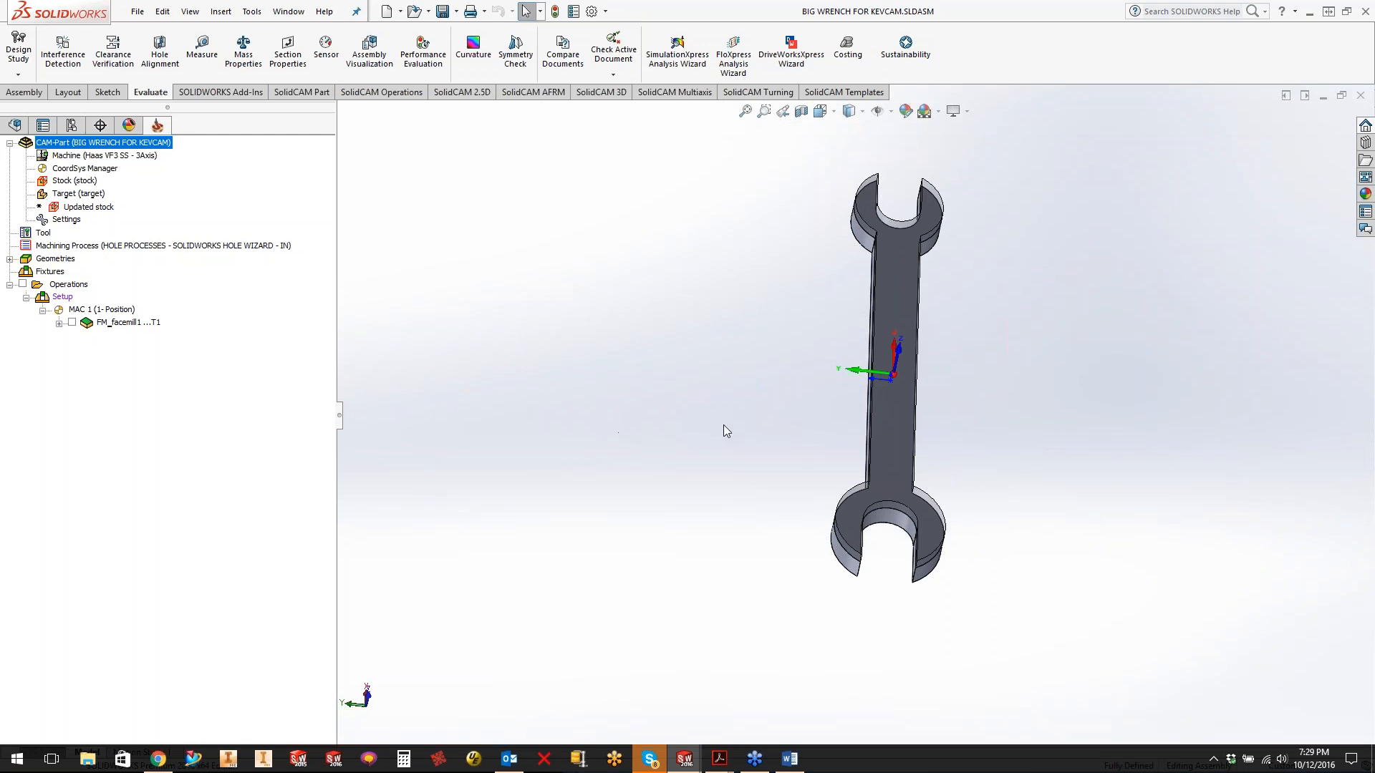
- Open the wrench's FM_facemill1 operation and examine its Link settings, including the options for links between passes
double_click(121, 324)
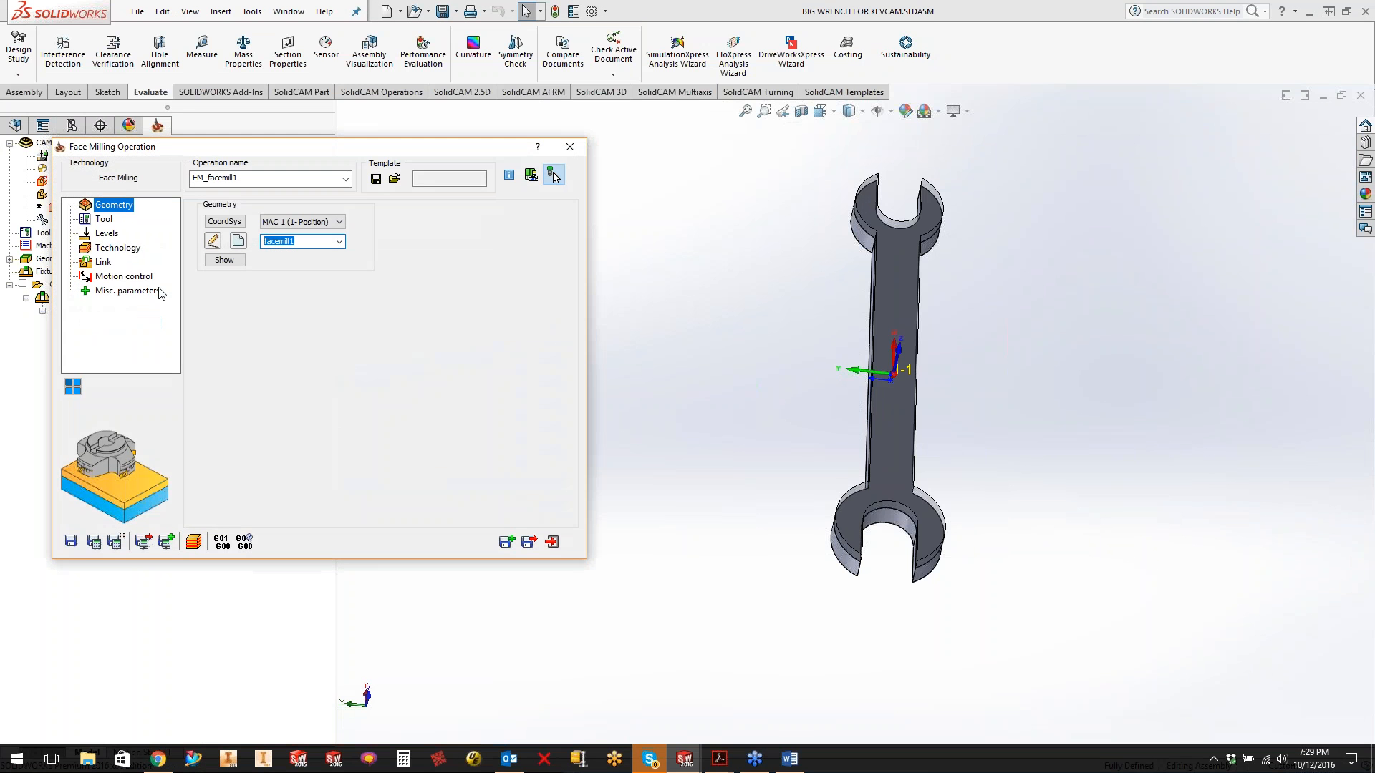
click(104, 263)
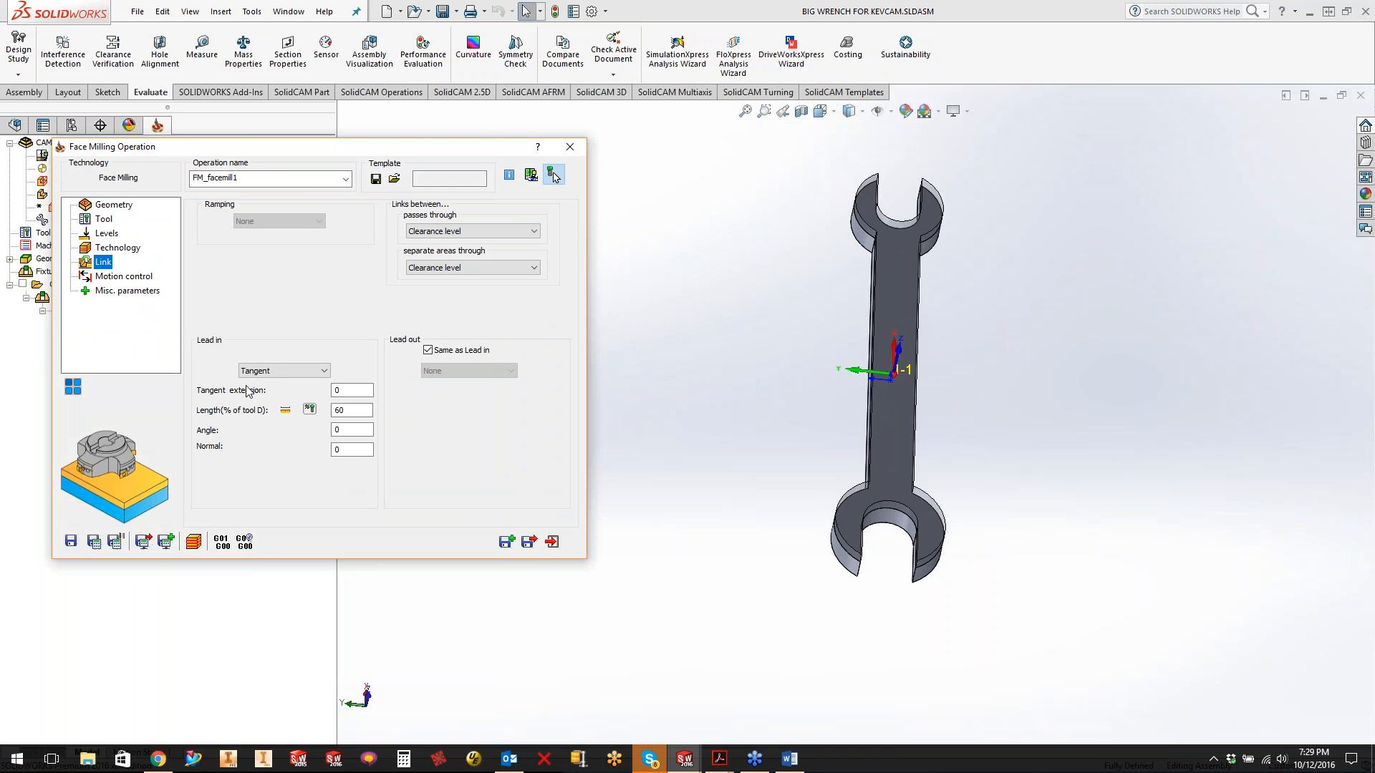
click(532, 230)
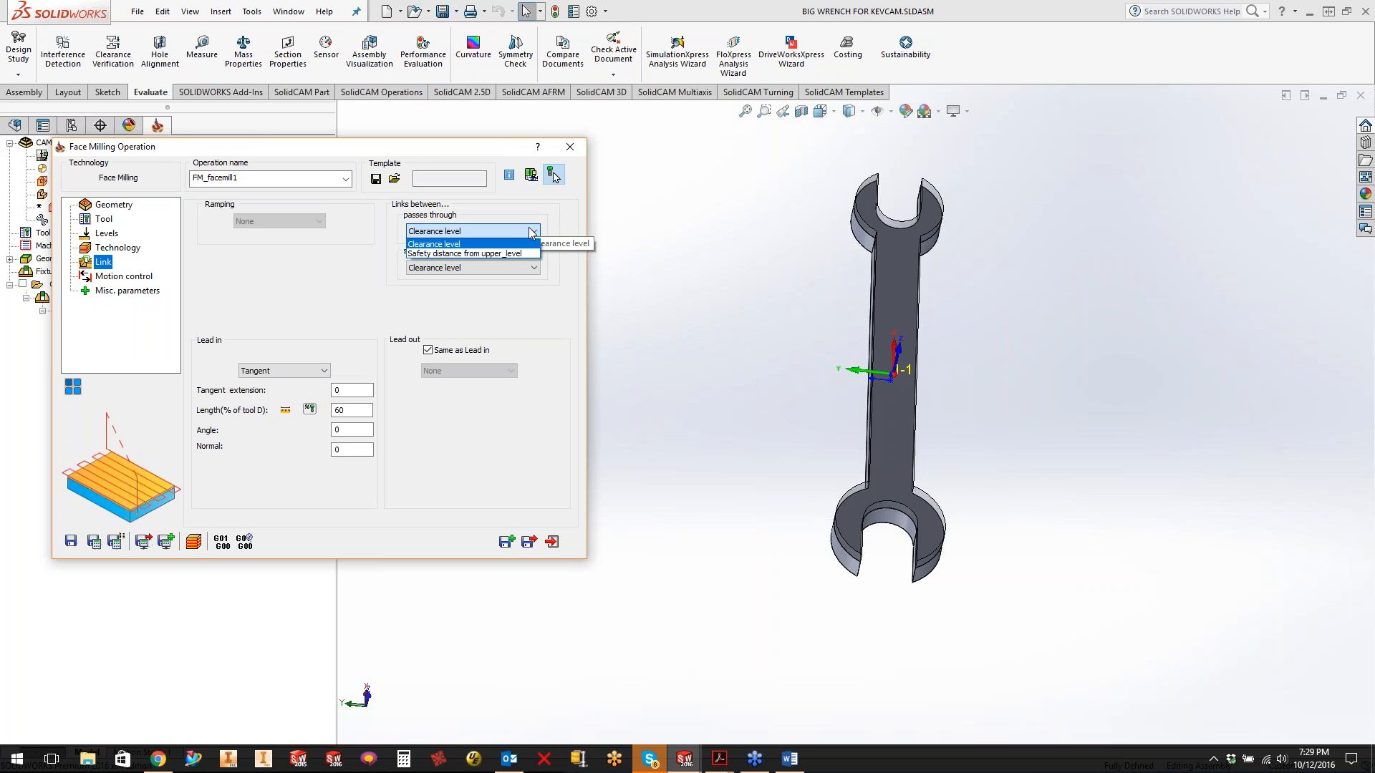
click(273, 261)
- Review the operation's motion control, miscellaneous parameters, geometry, levels and technology settings
click(124, 276)
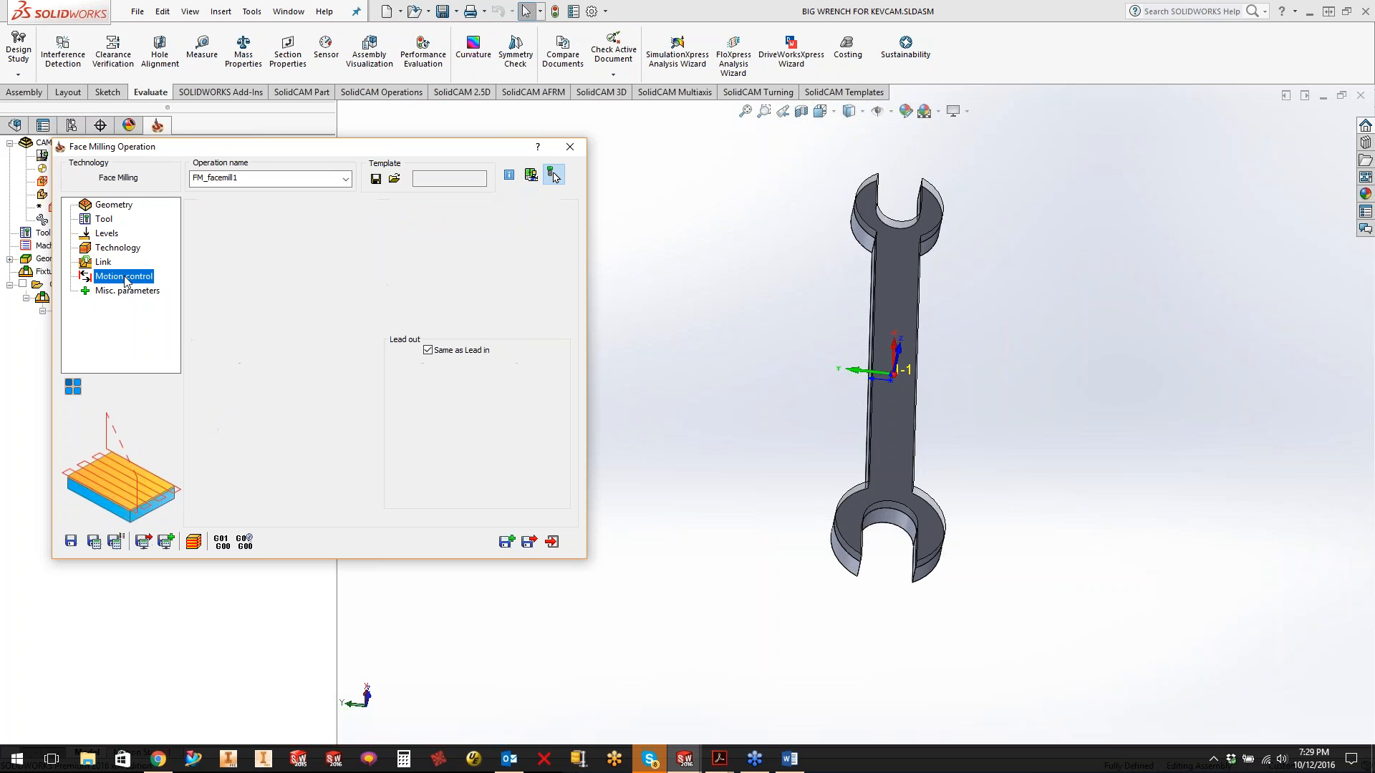
click(123, 291)
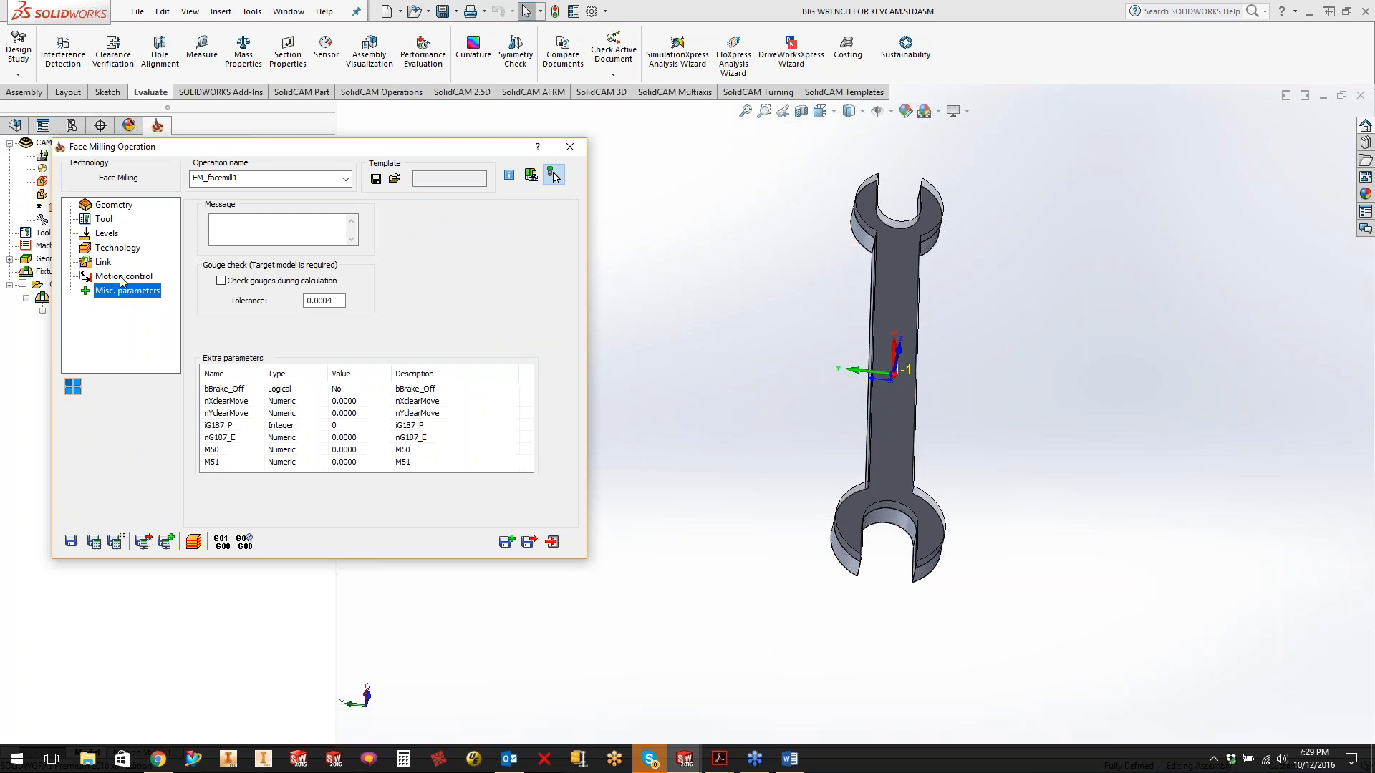
click(122, 277)
click(113, 247)
click(112, 207)
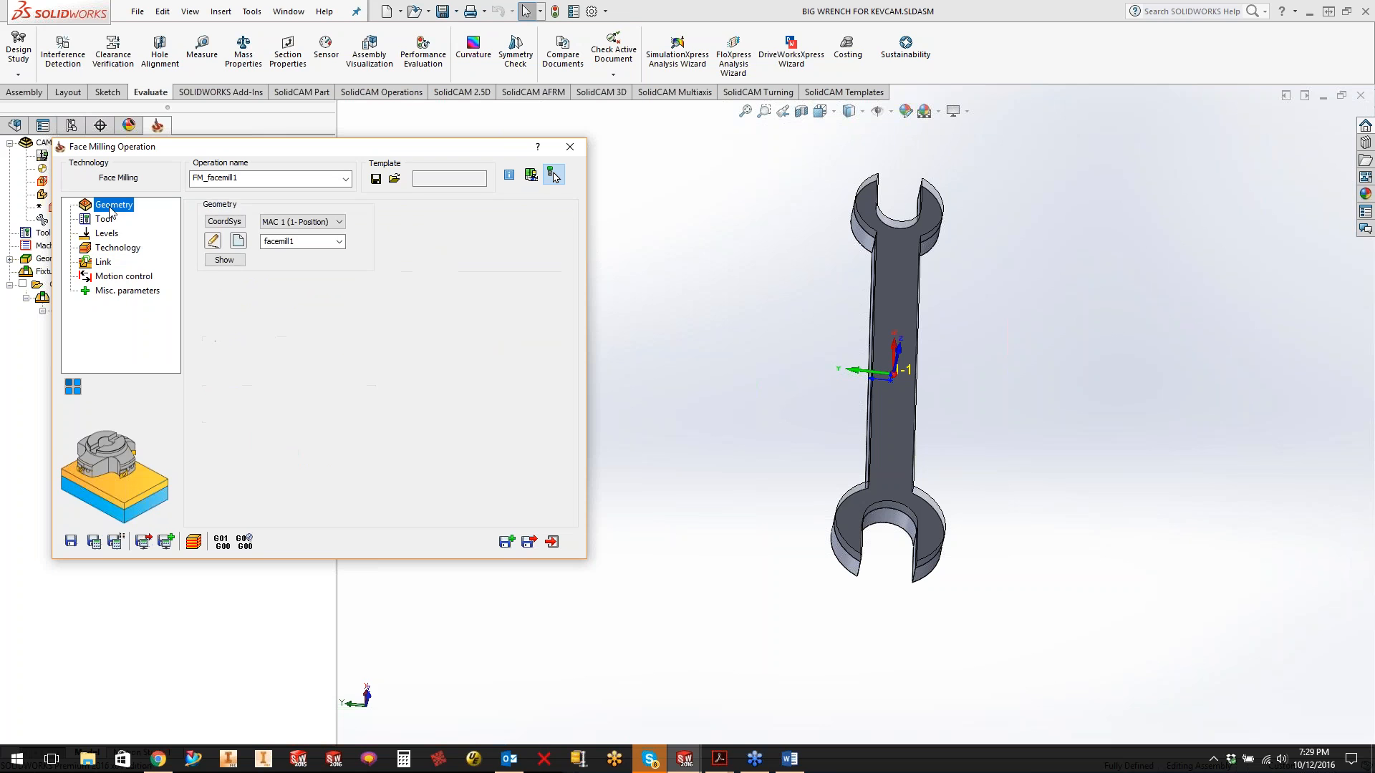
click(105, 234)
click(106, 248)
- Change the face milling technology to Contour, save and calculate the operation, and move its dialog off the operations tree
click(296, 245)
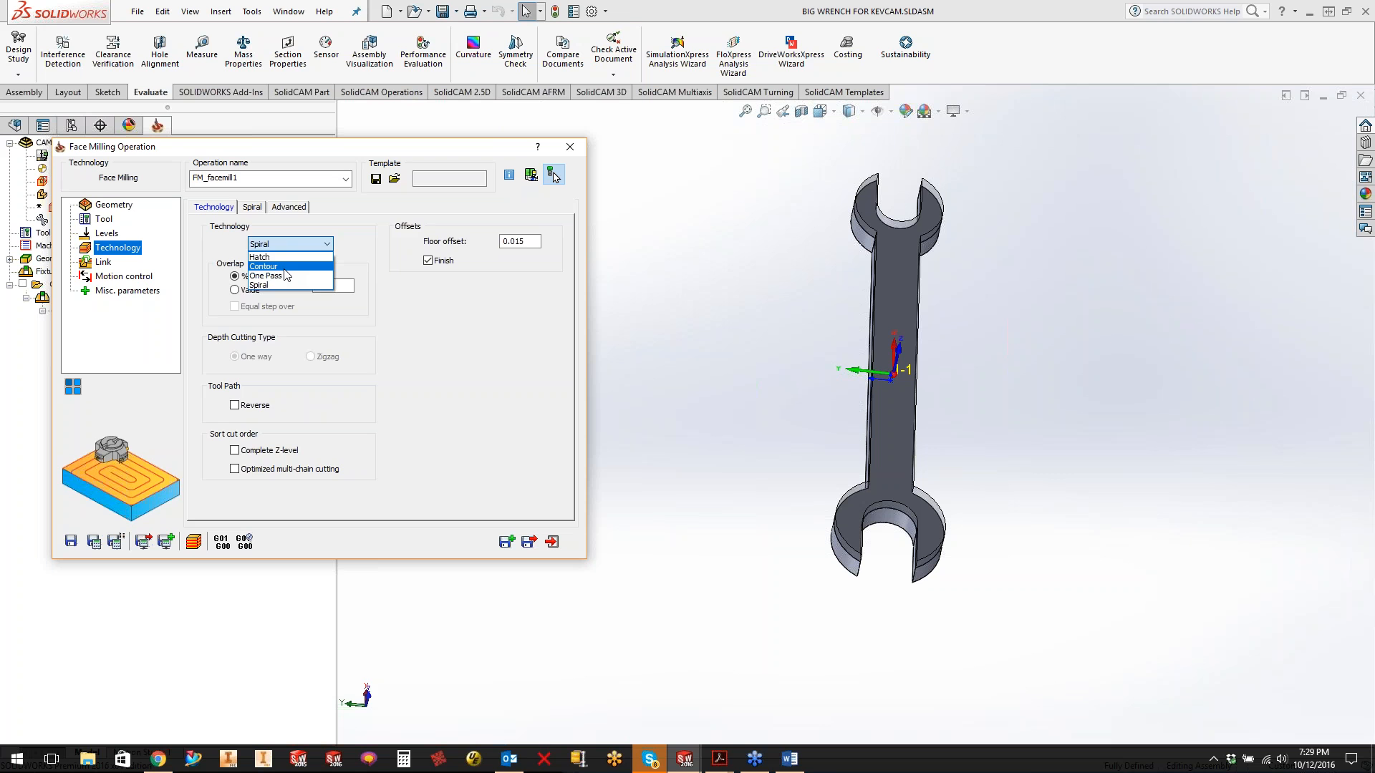
click(284, 269)
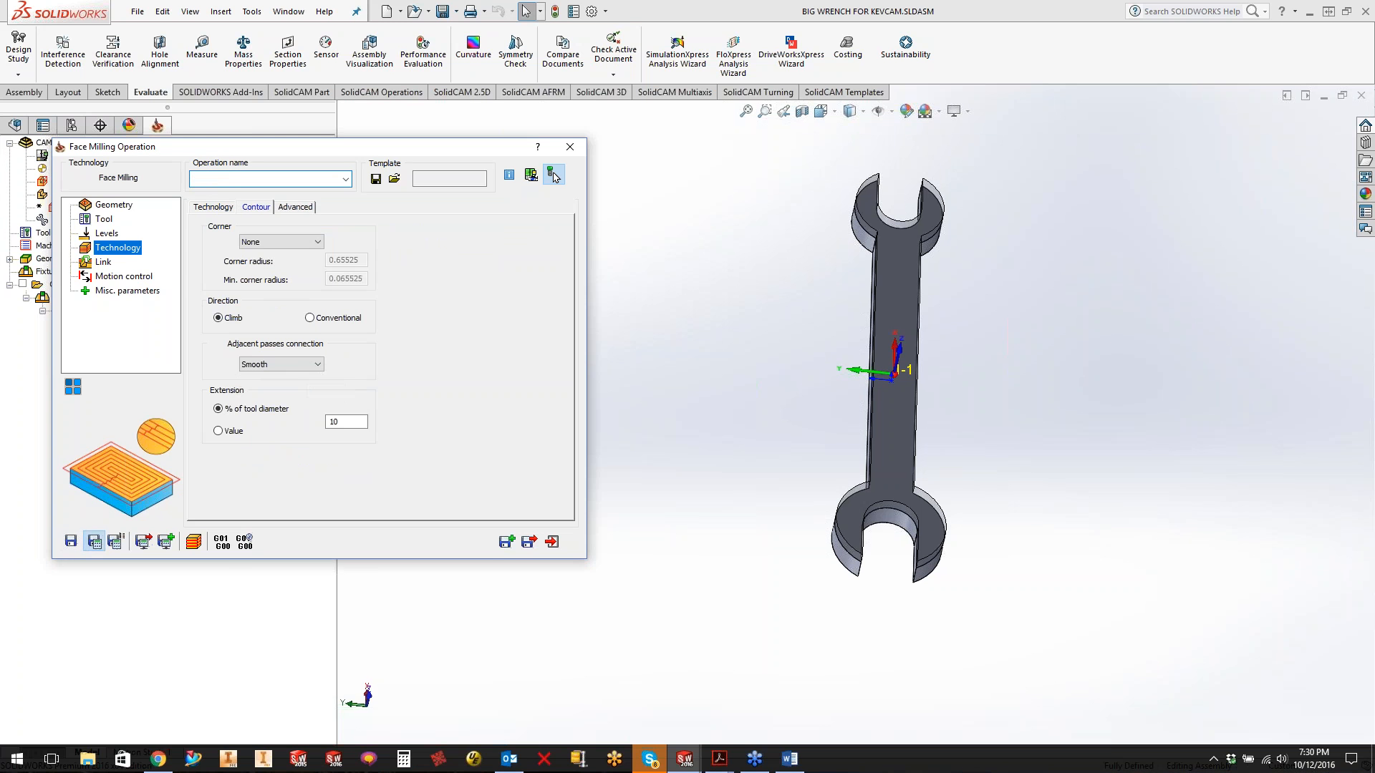
drag(221, 149, 302, 236)
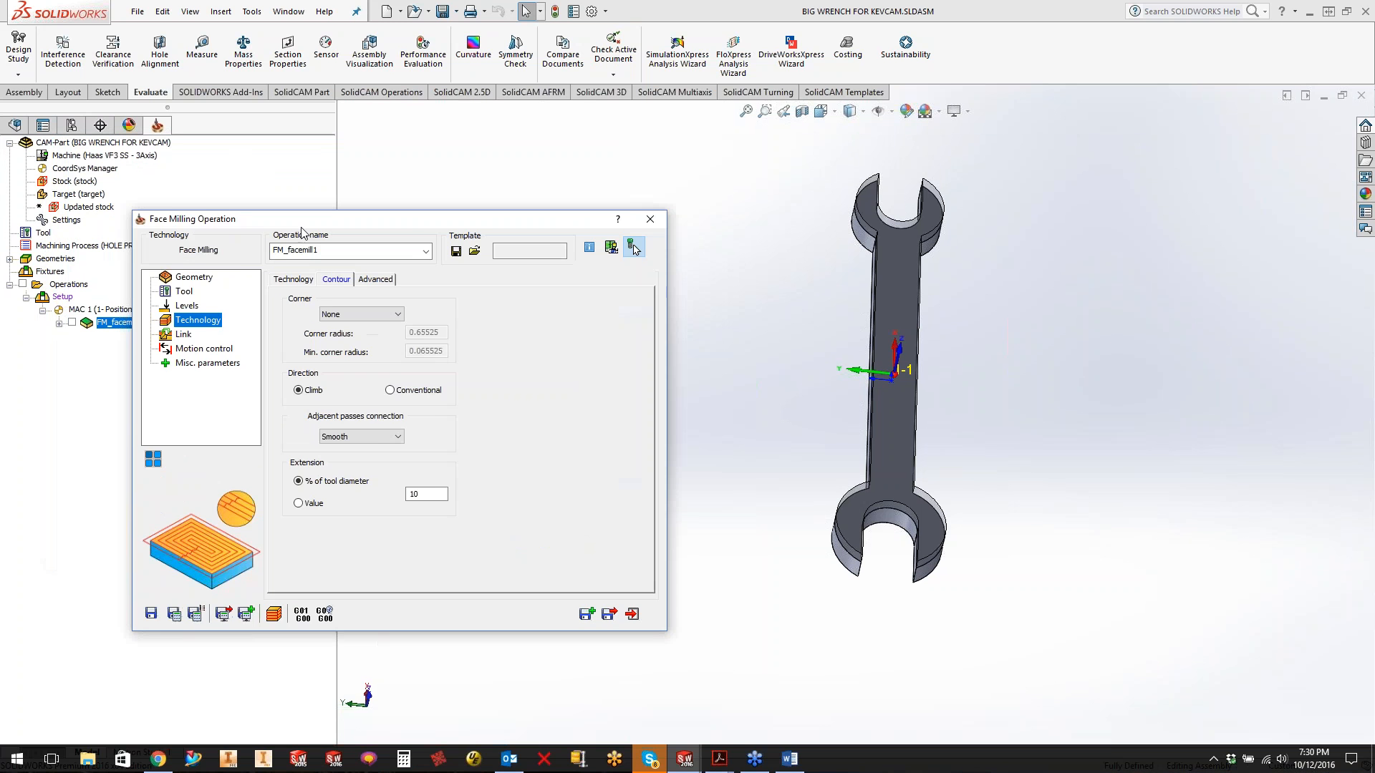
- Display the contour toolpath on the wrench, examine it at both ends, close the operation, and hide the toolpath again
click(75, 328)
scroll(972, 517, down, 5)
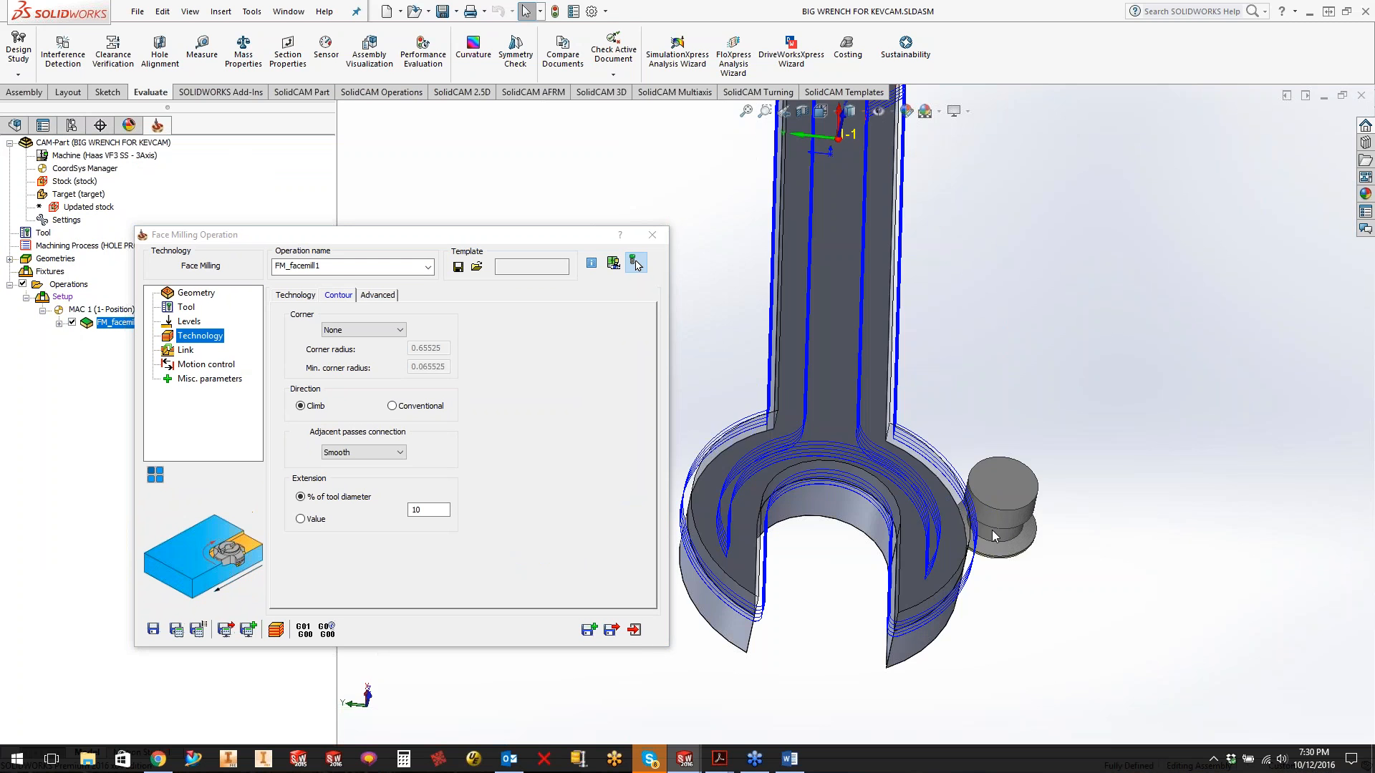
scroll(972, 517, up, 5)
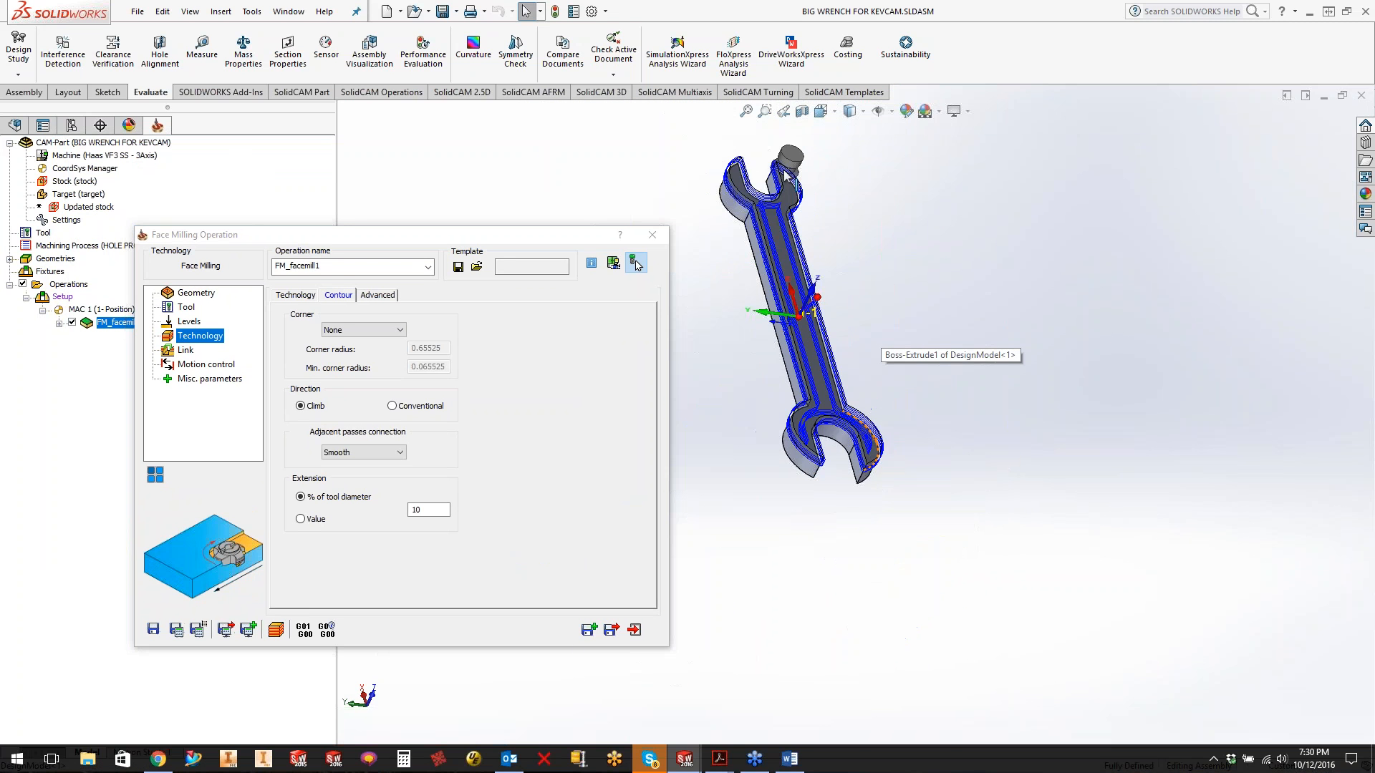
scroll(826, 288, down, 5)
scroll(825, 289, up, 5)
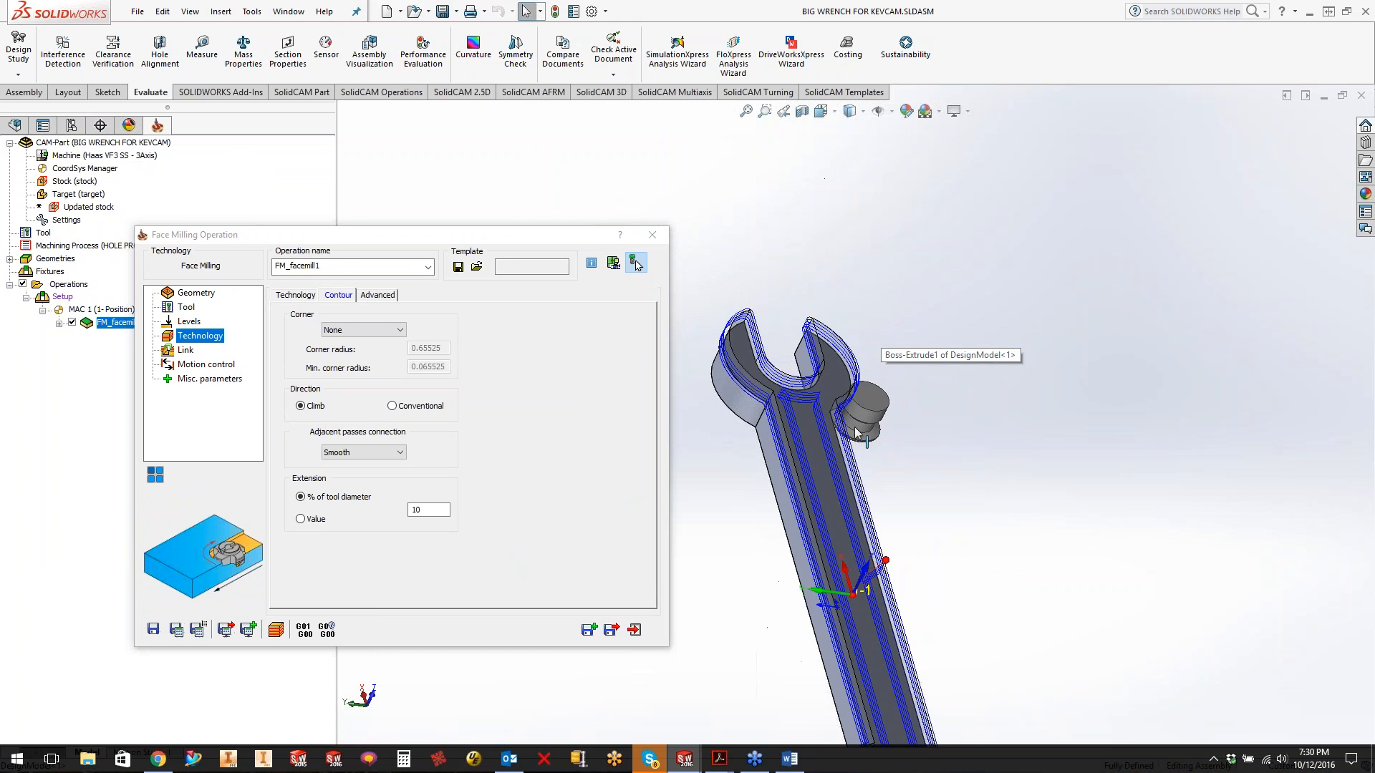
click(653, 236)
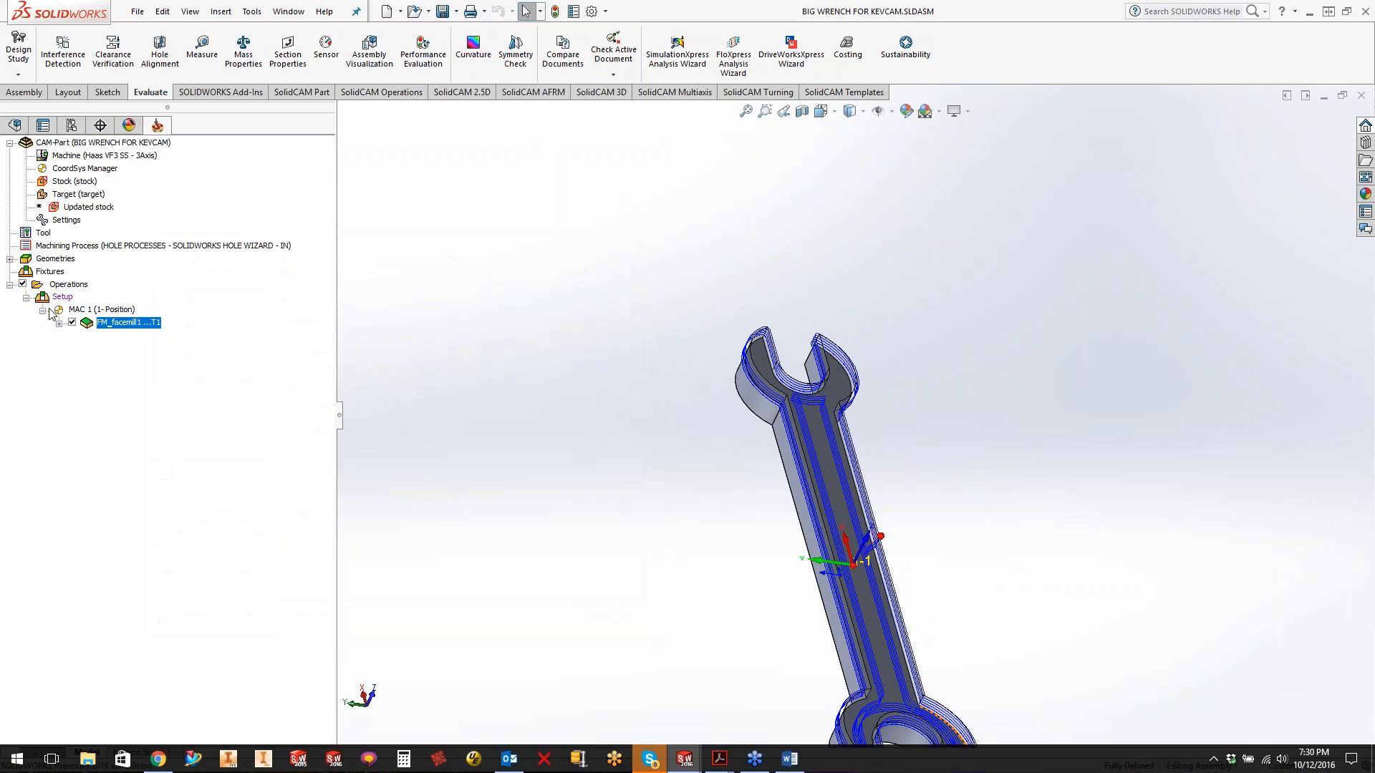
click(71, 323)
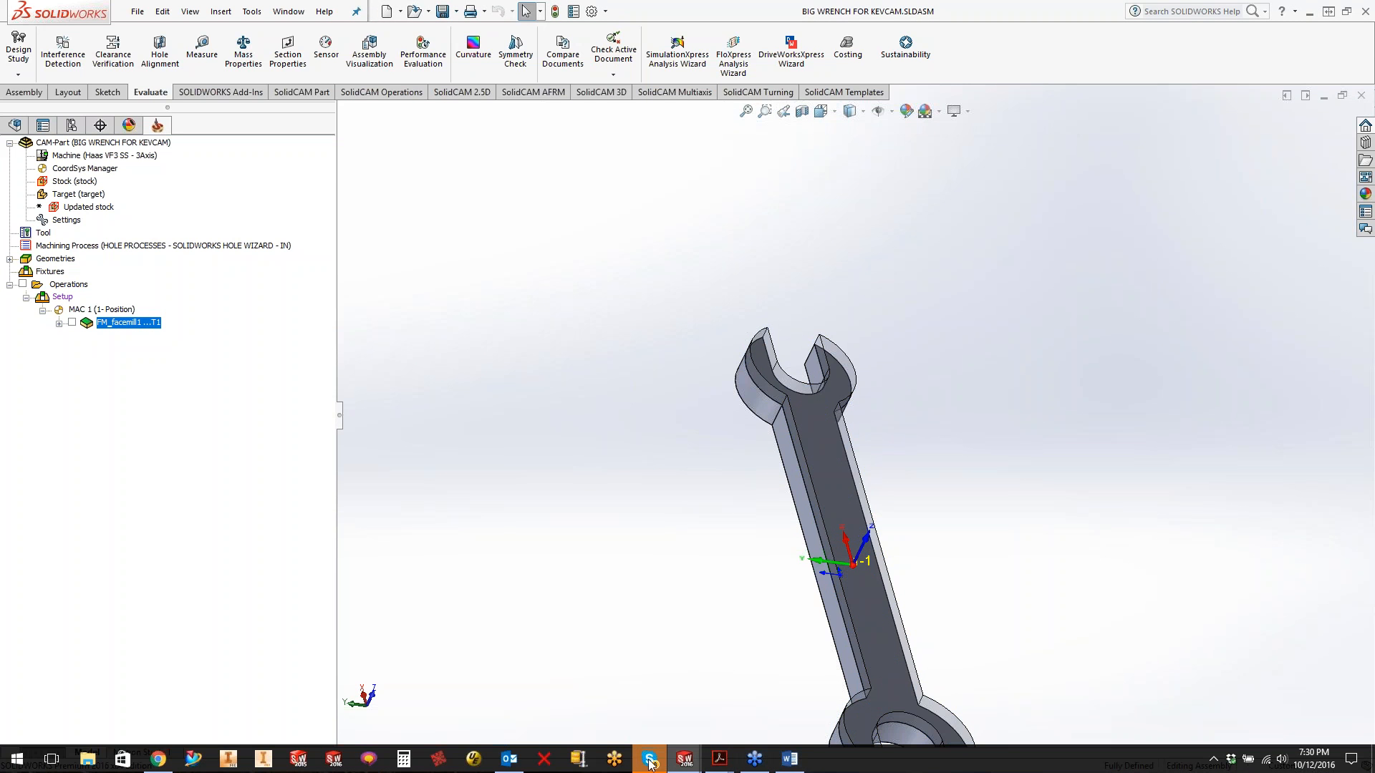
- Switch to the SolidCAM Milling Help and look through the Face Milling Technology page
mouse_move(684, 763)
click(752, 709)
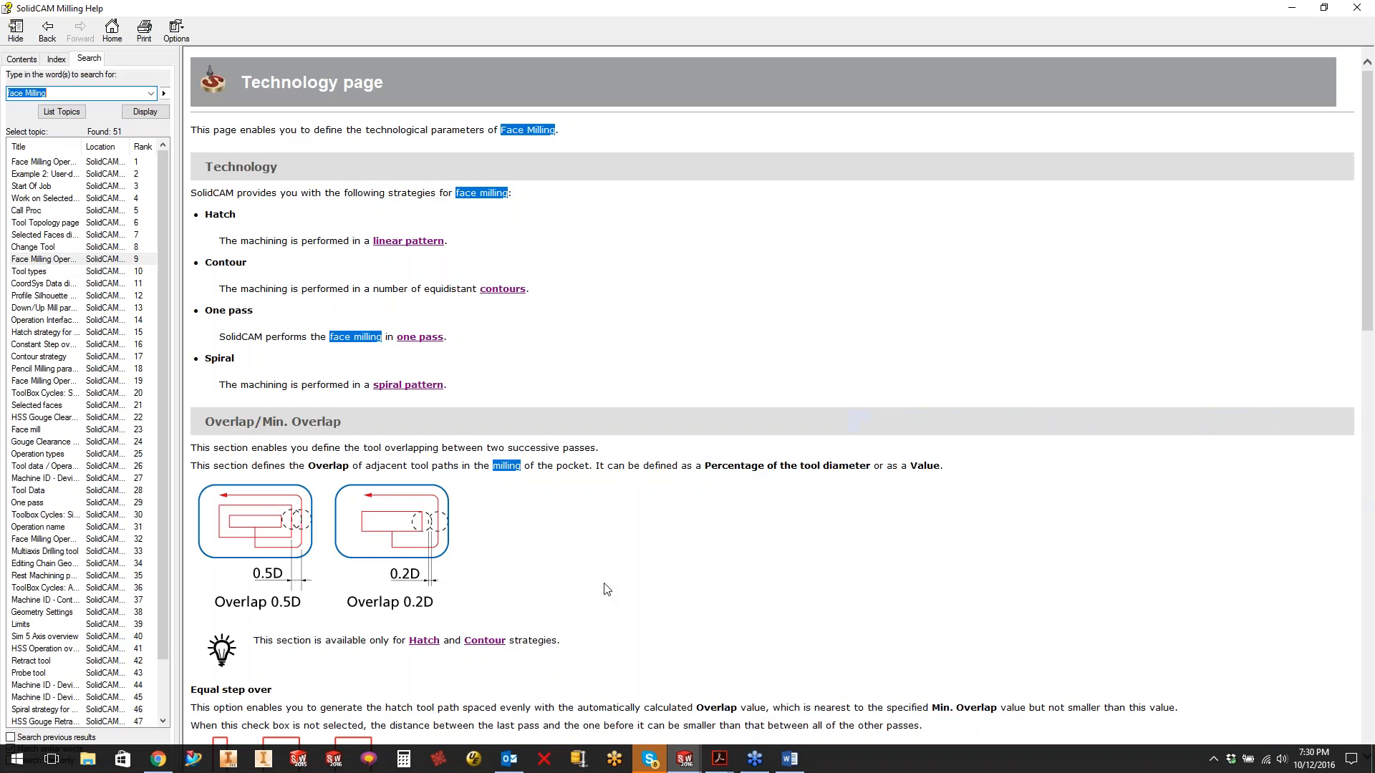
scroll(486, 533, down, 5)
scroll(486, 533, up, 5)
- Display the Face Milling Geometry help page, read through to its Modify section, and minimize the help window
click(61, 163)
click(144, 112)
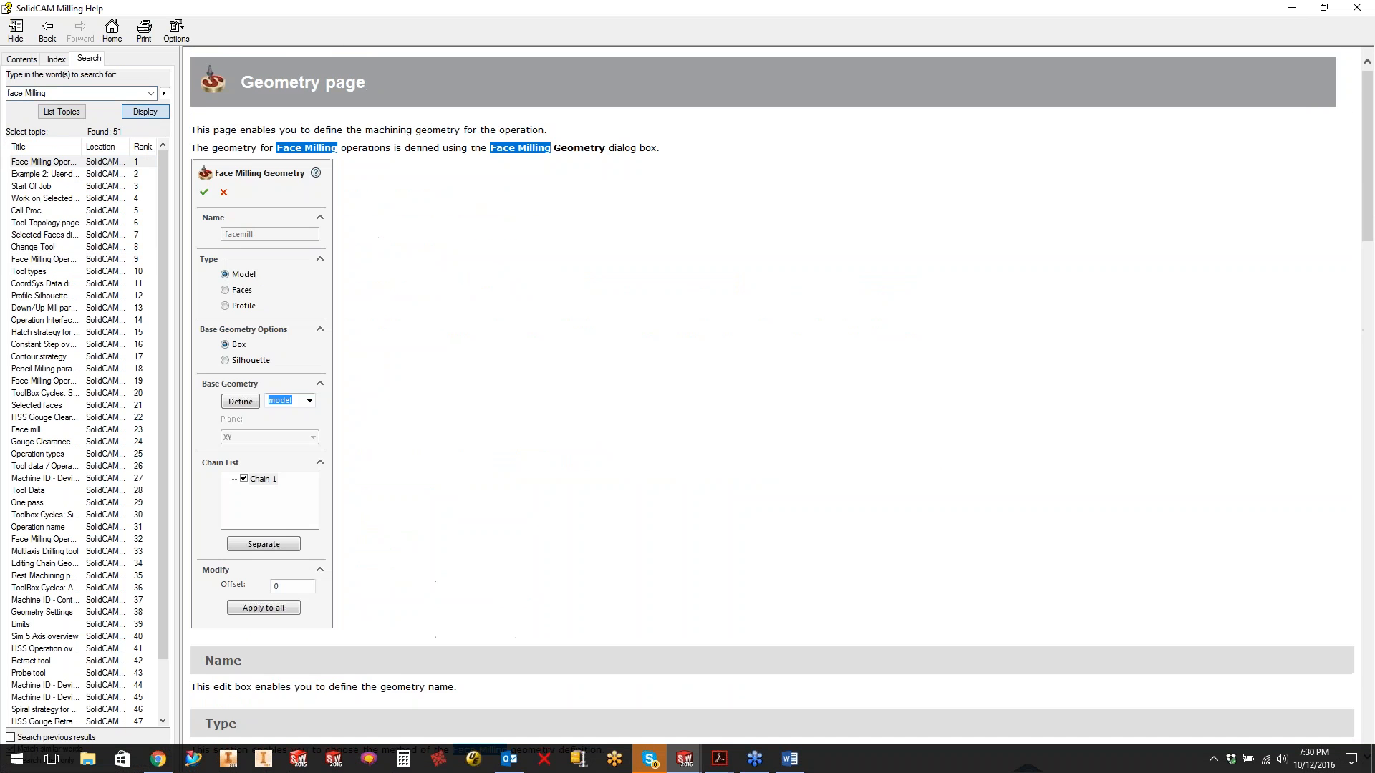
scroll(409, 392, down, 5)
scroll(410, 392, down, 10)
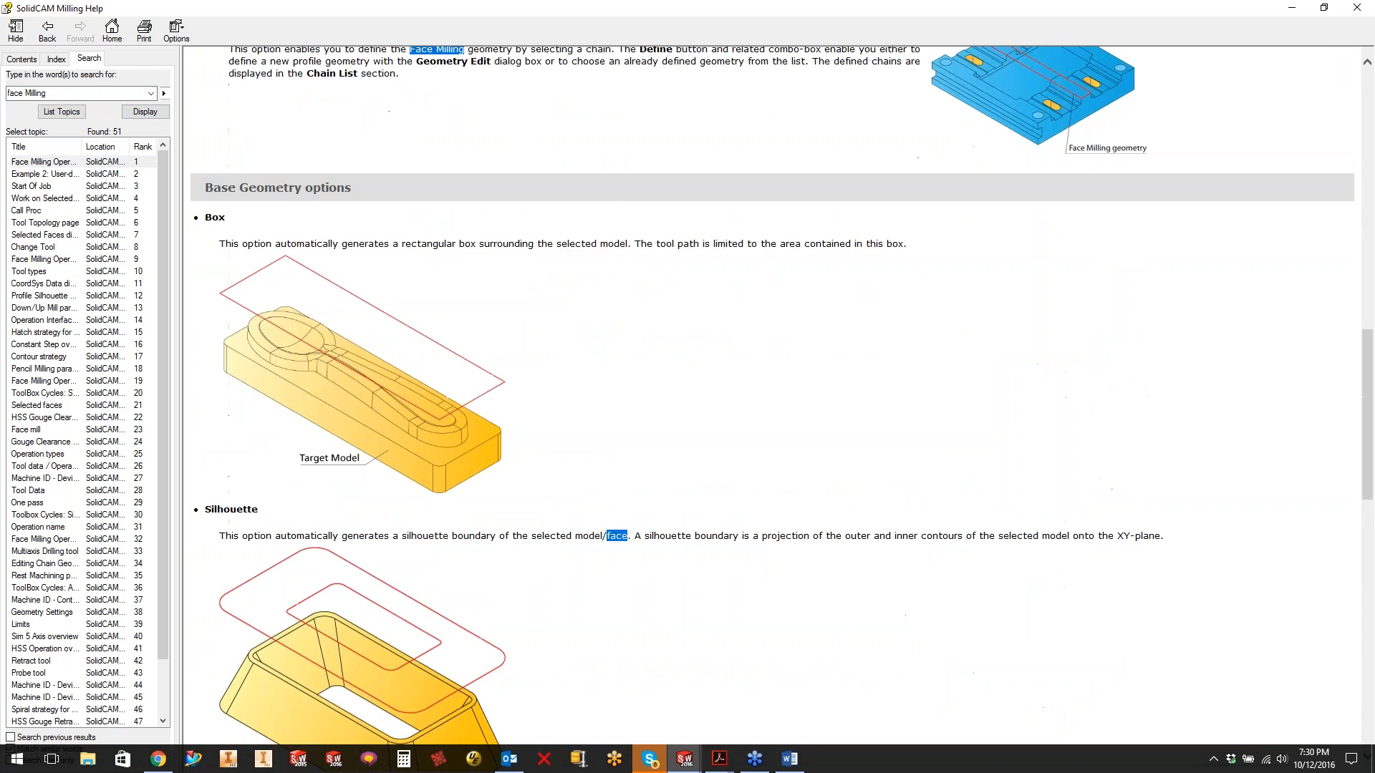
scroll(372, 251, down, 9)
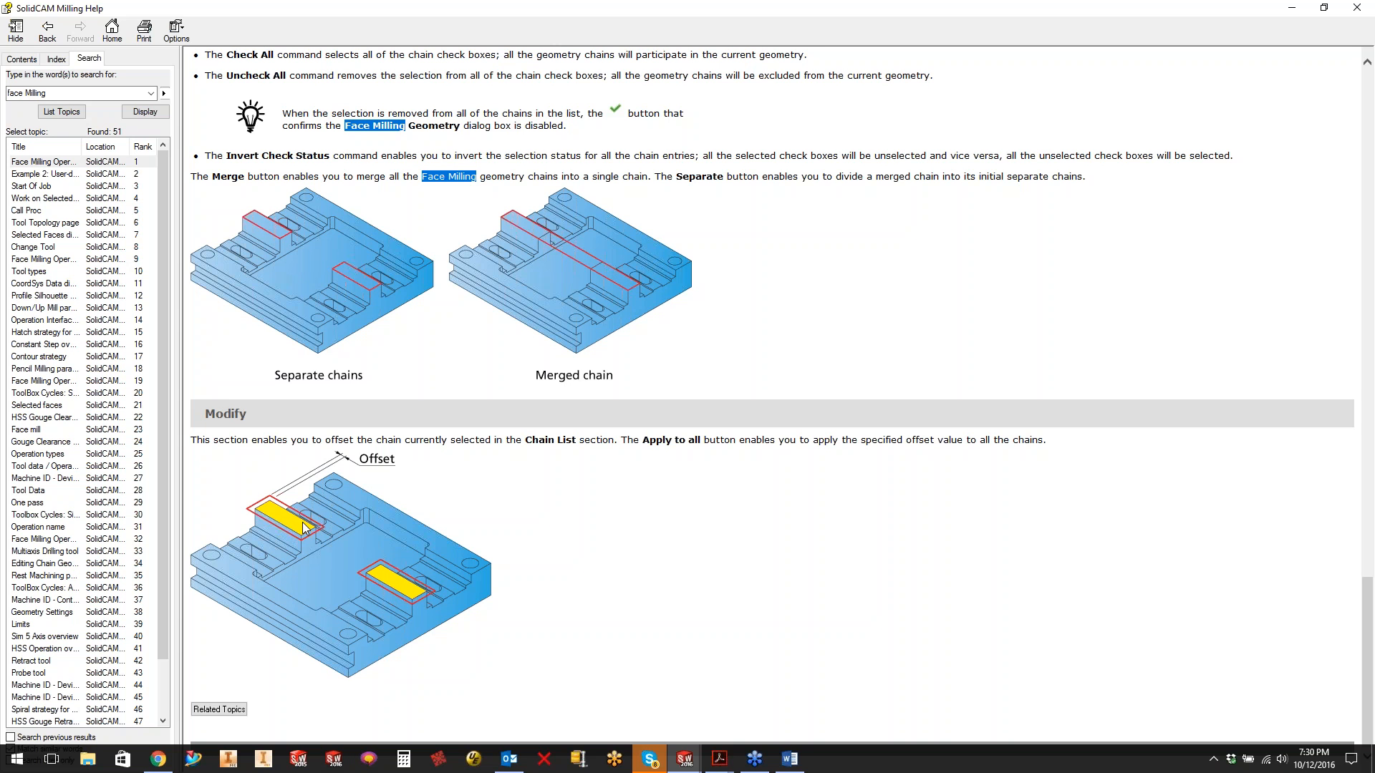
click(1293, 7)
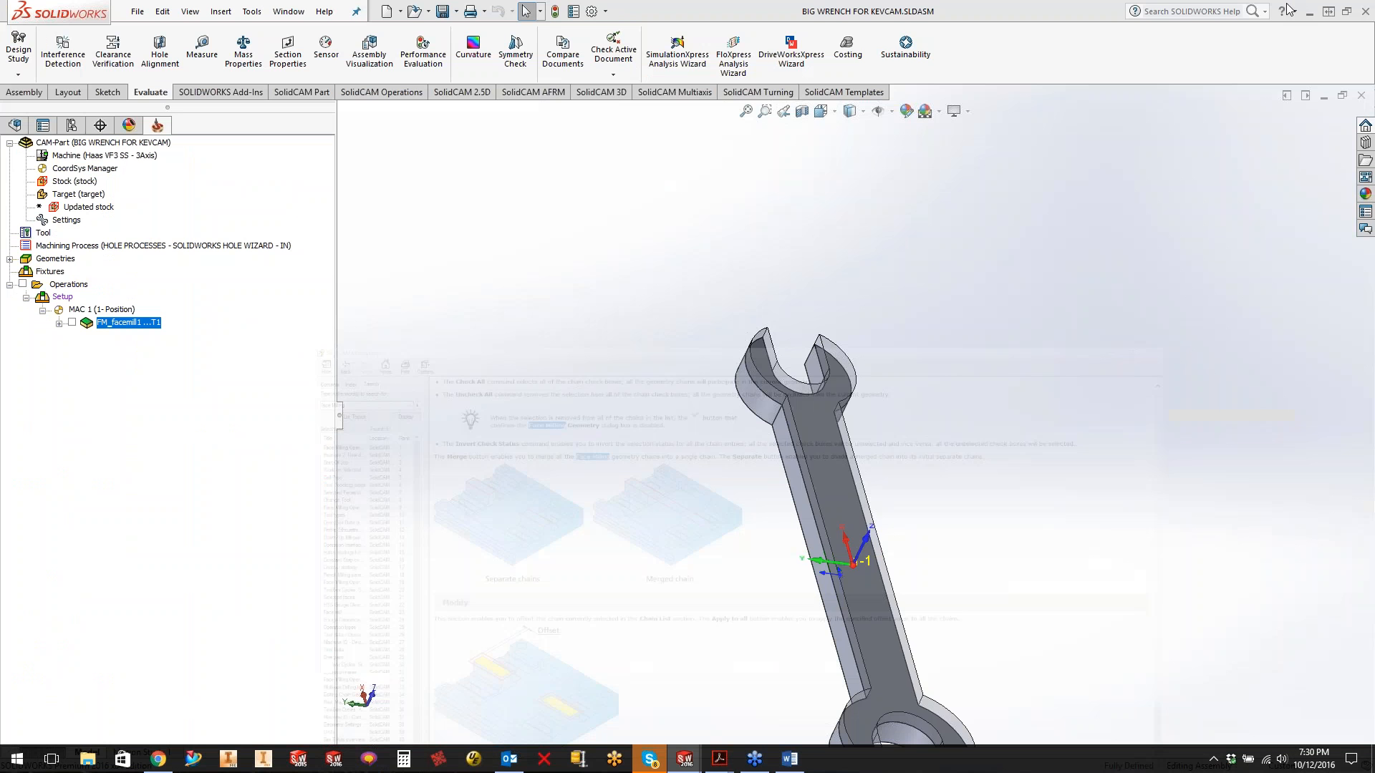
- Open the FM_facemill1 operation, check its contour technology settings, and display its face milling geometry
double_click(129, 322)
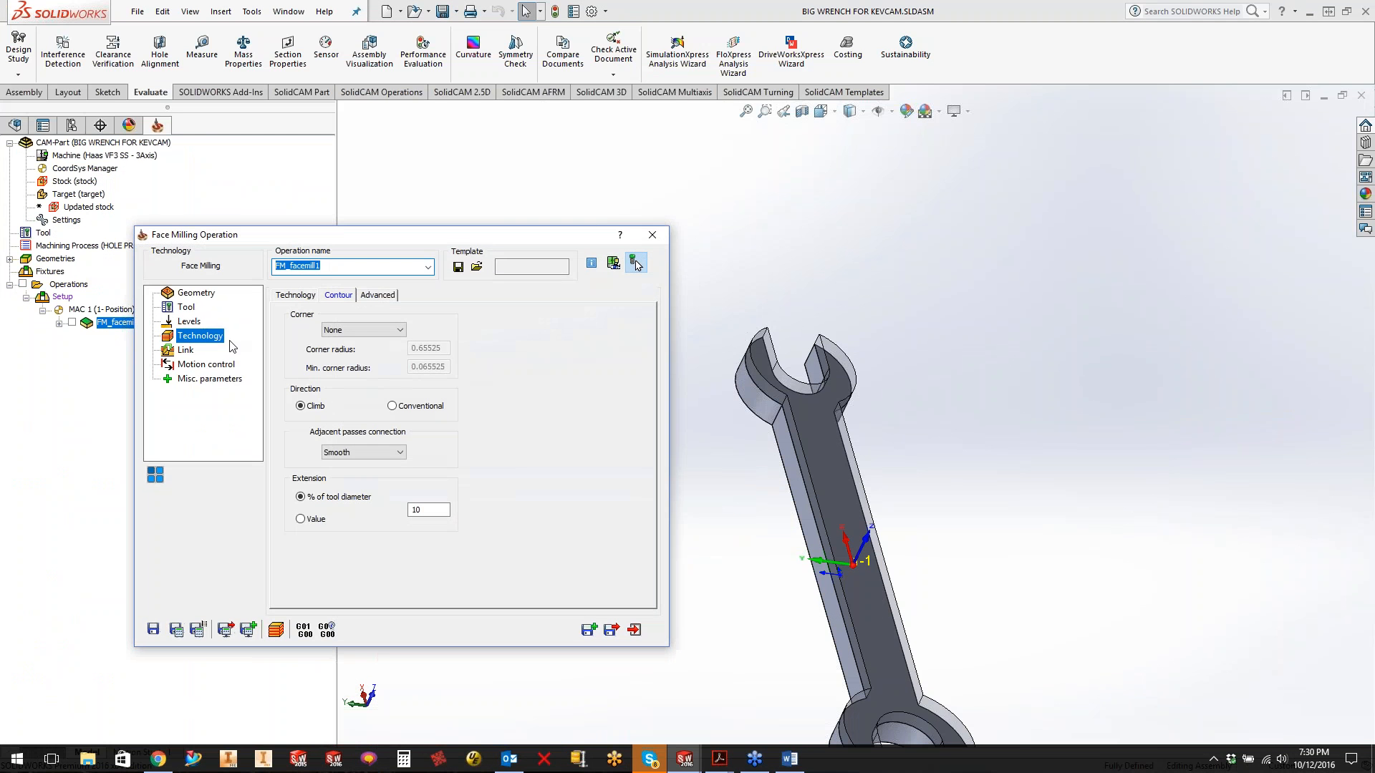
click(206, 335)
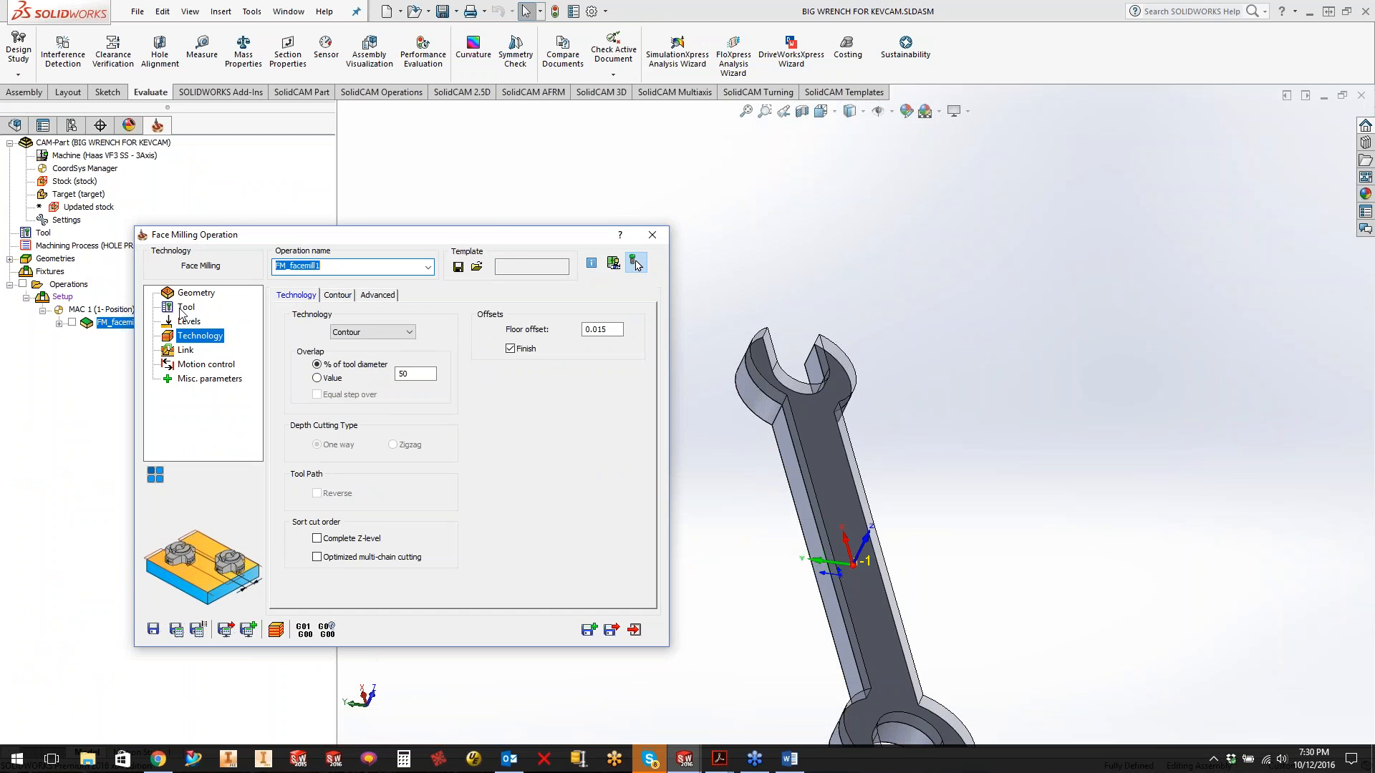
click(198, 294)
click(308, 348)
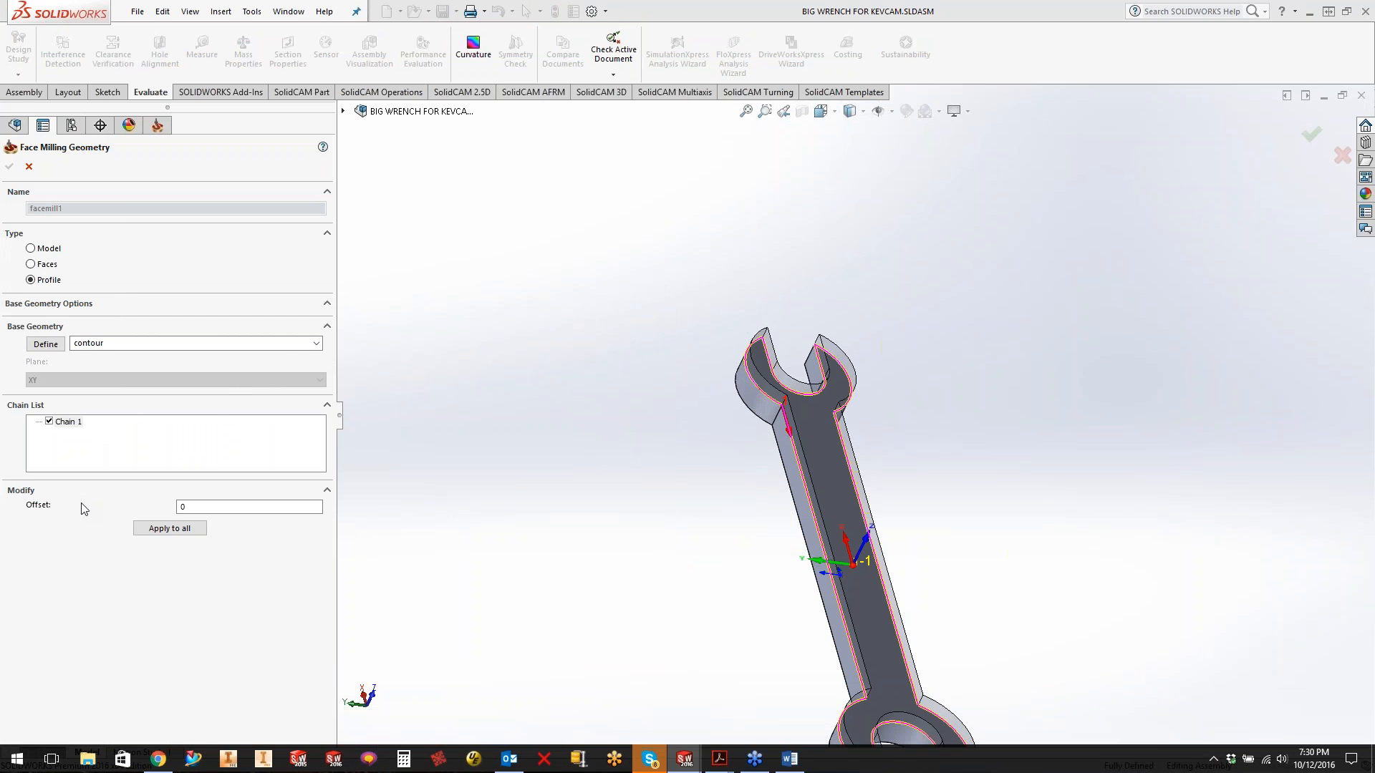
- Preview a chain offset of 1 on the wrench contour
click(202, 508)
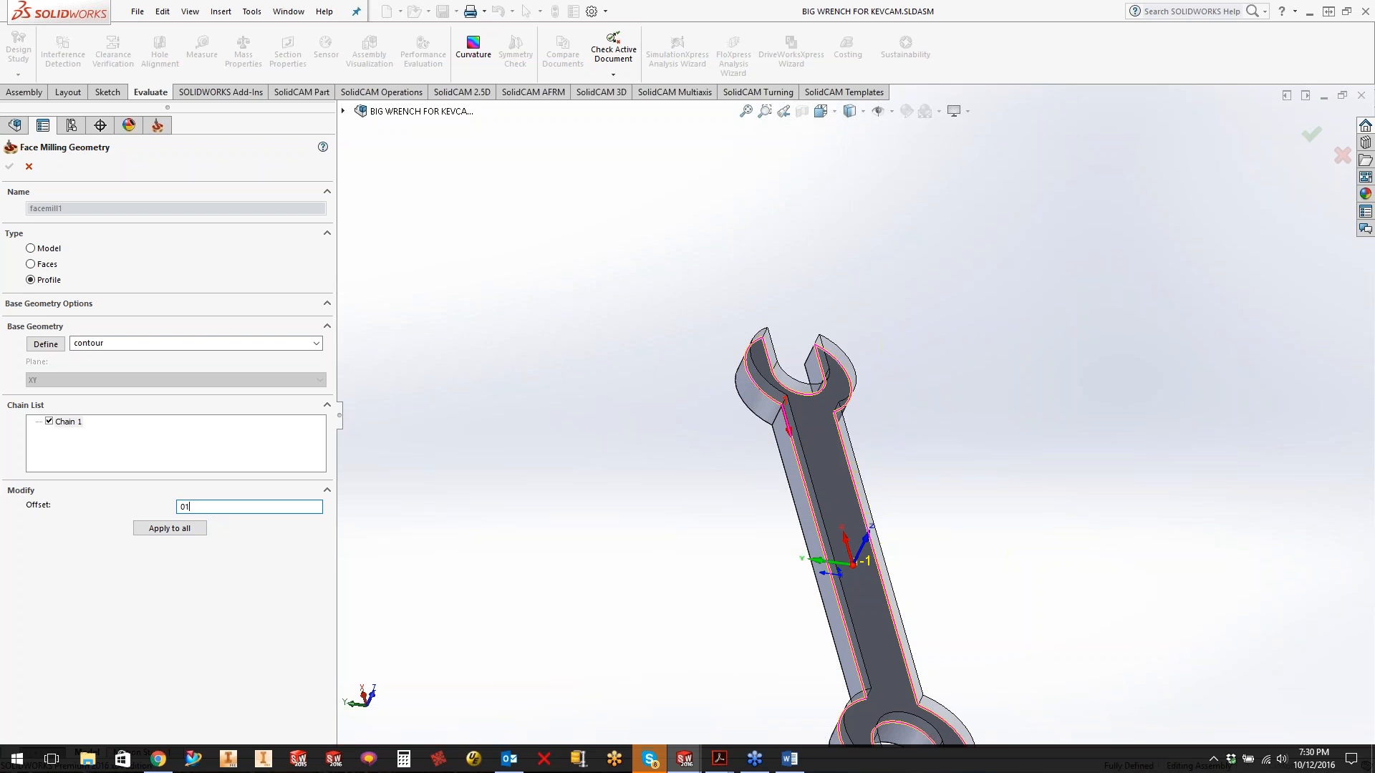
text(1)
click(551, 494)
- Preview the wrench contour with a chain offset of -1, accept the geometry, and close the operation
click(204, 510)
key(BackSpace)
text(-)
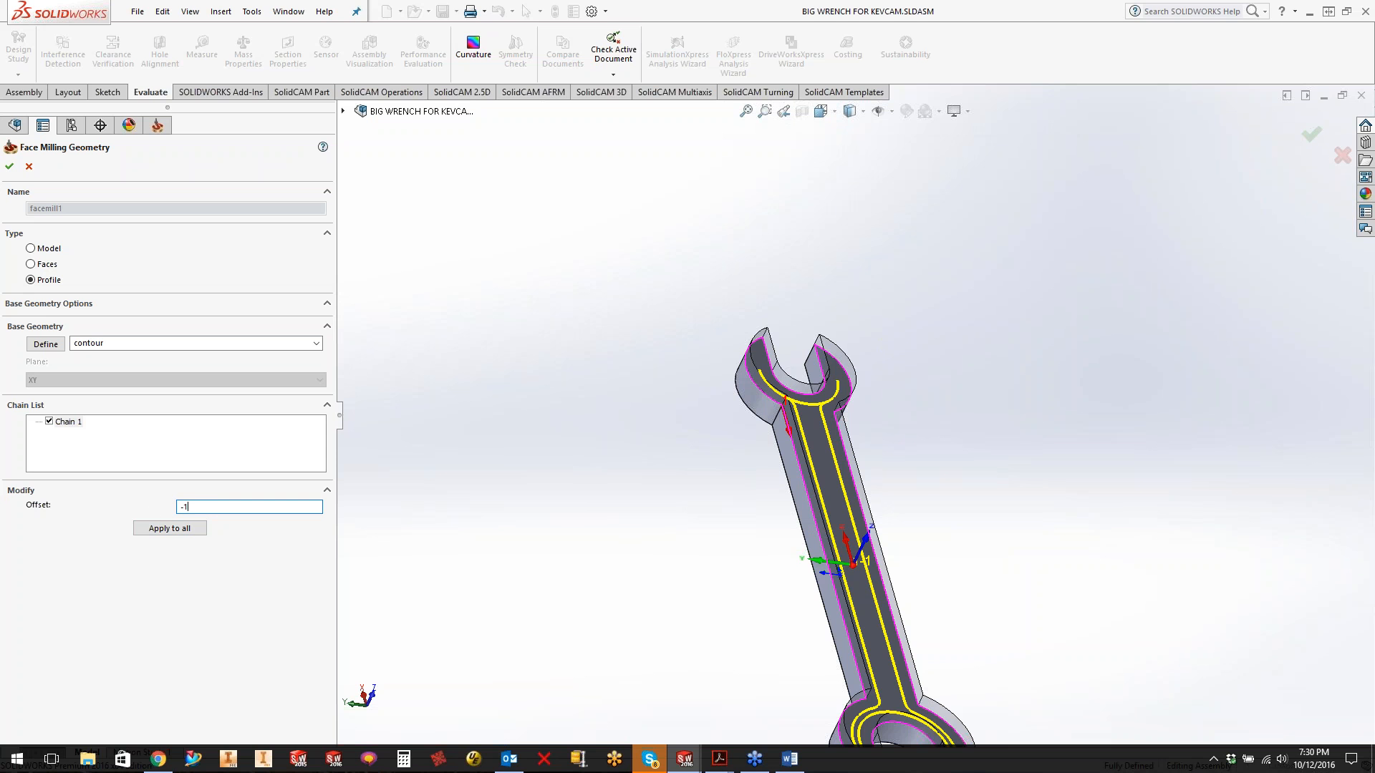
click(617, 422)
middle_drag(703, 515, 666, 555)
scroll(851, 422, up, 2)
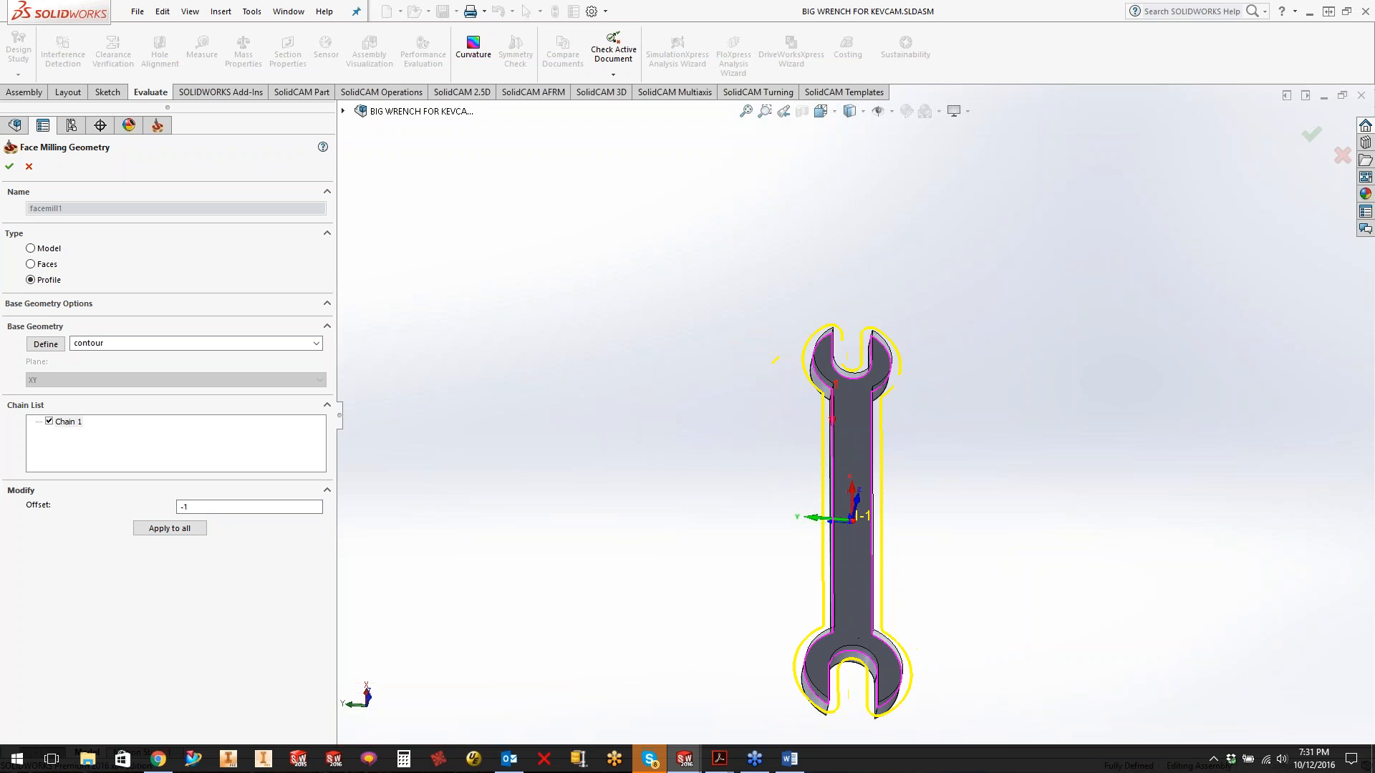
double_click(215, 506)
click(9, 166)
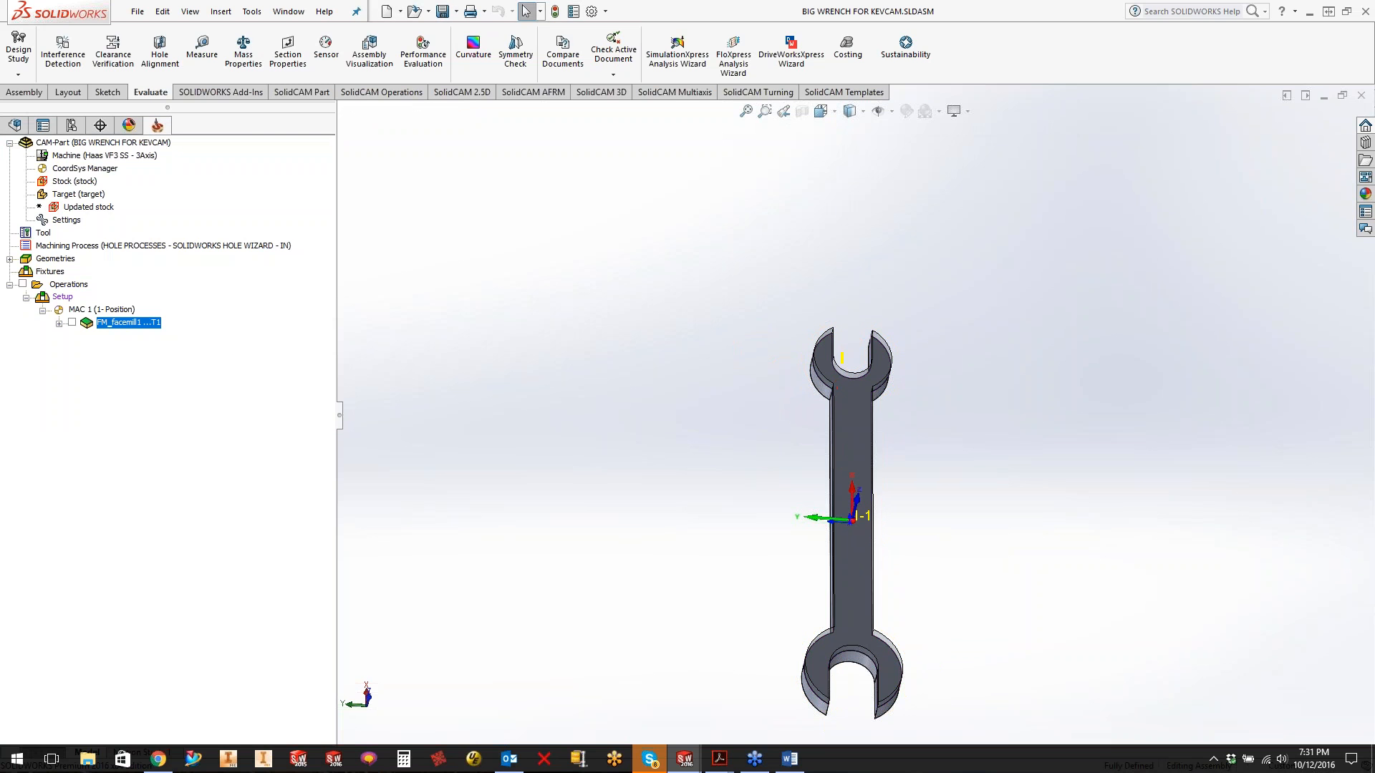
click(651, 235)
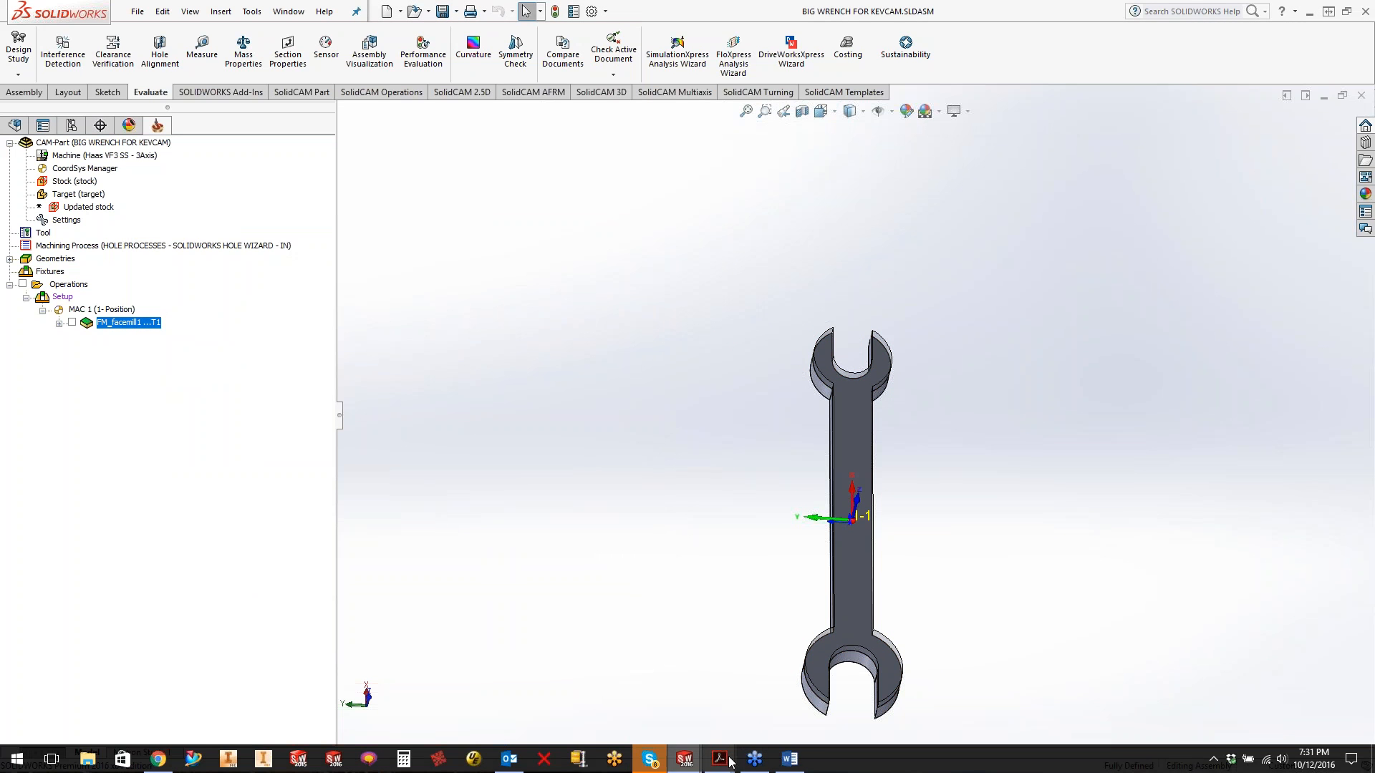
- Switch to the SolidCAM Milling Help, review the separate and merged chain illustrations, and minimize the help window
mouse_move(684, 758)
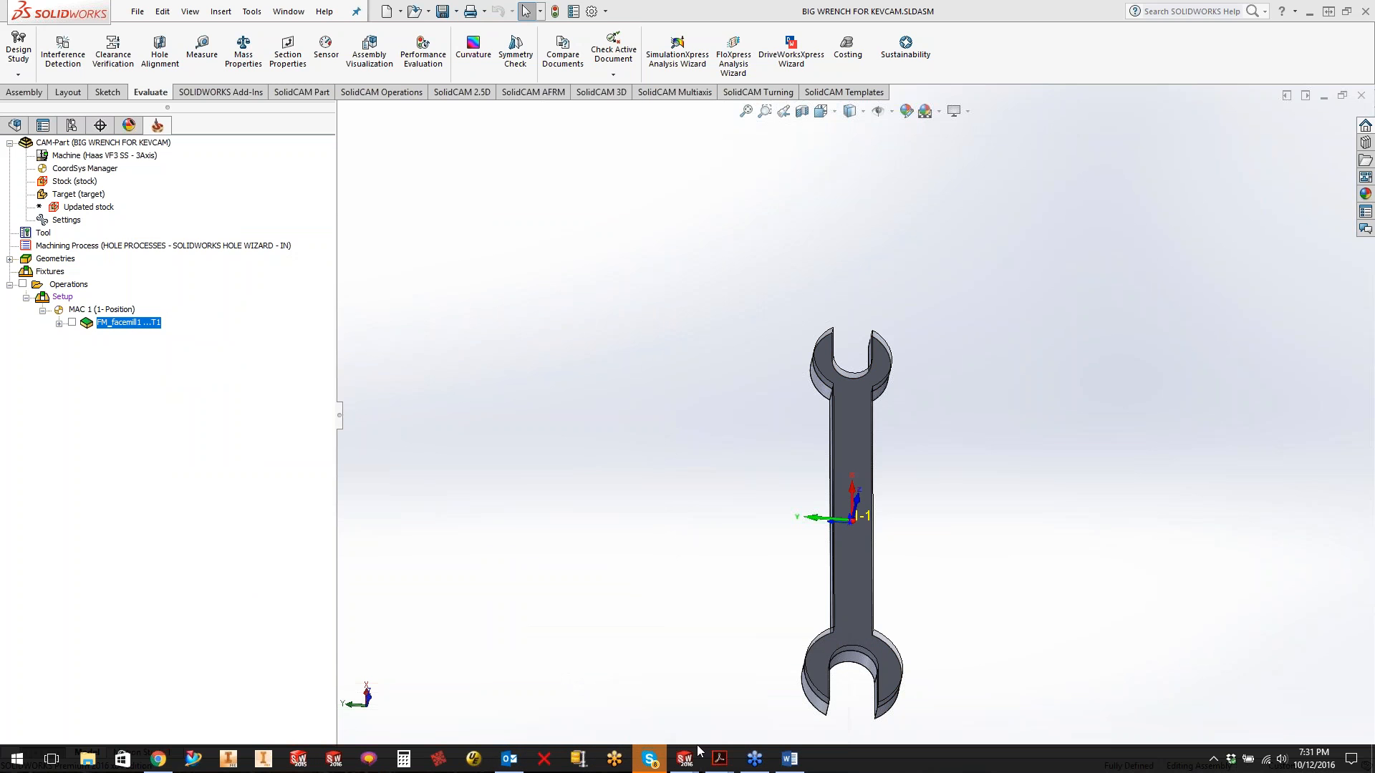
mouse_move(686, 765)
click(731, 723)
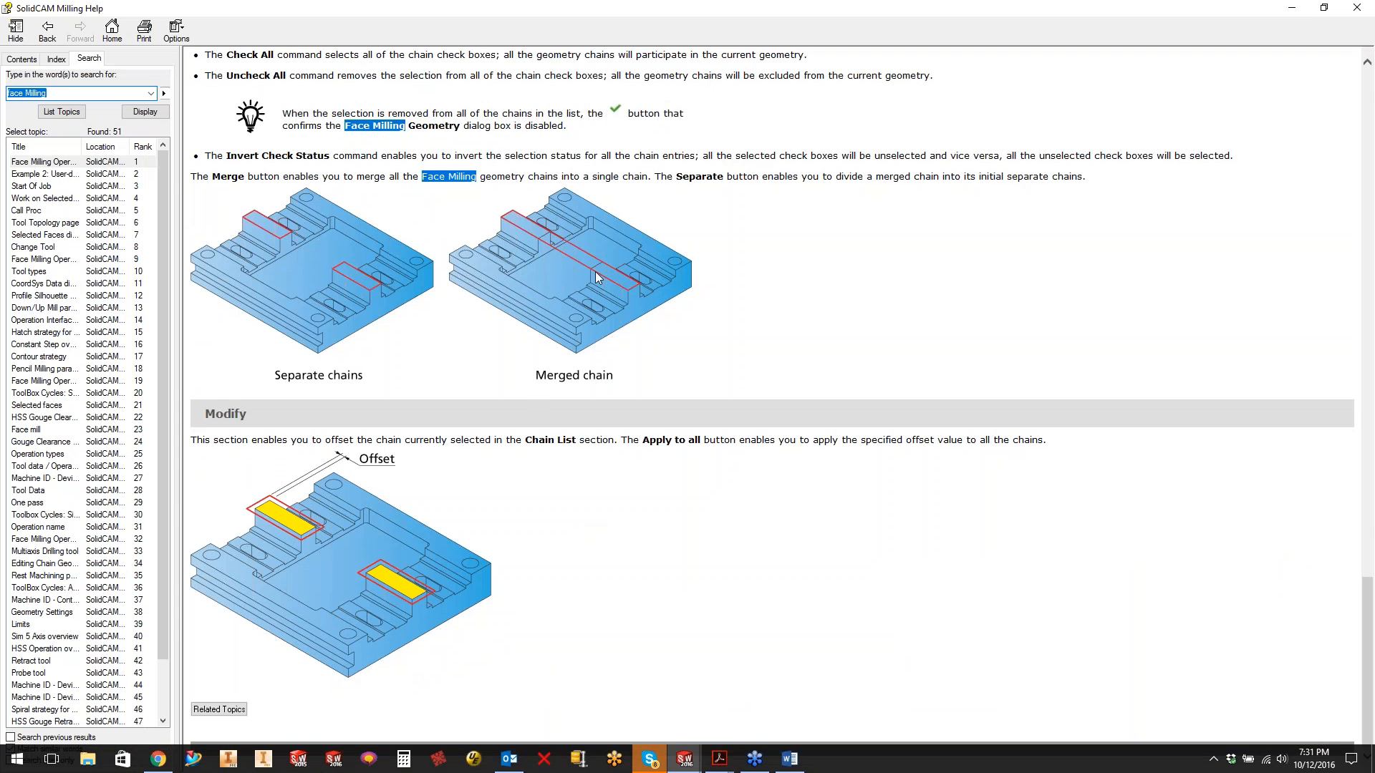
click(1292, 8)
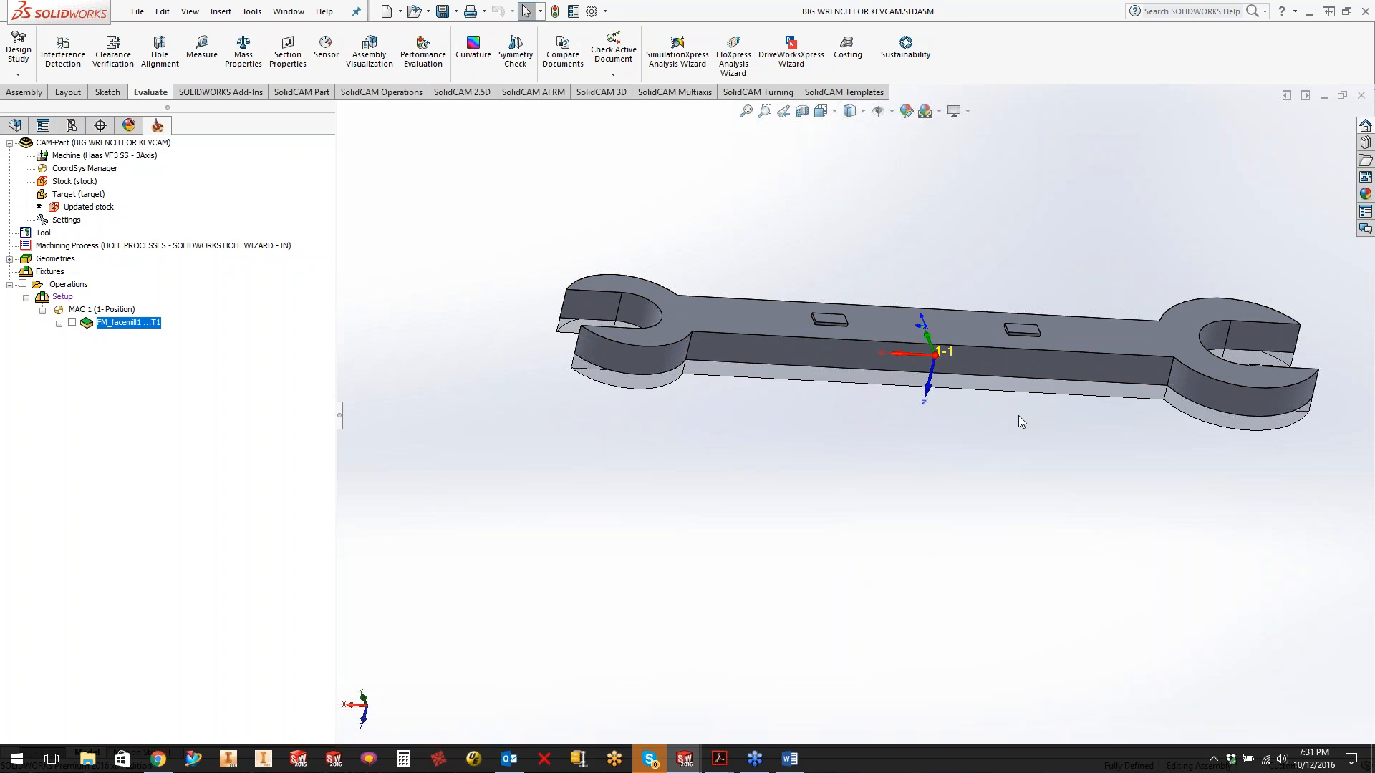
- Add a new Face milling operation and set its coordinate system to MAC 2 (1- Position)
scroll(1019, 415, down, 4)
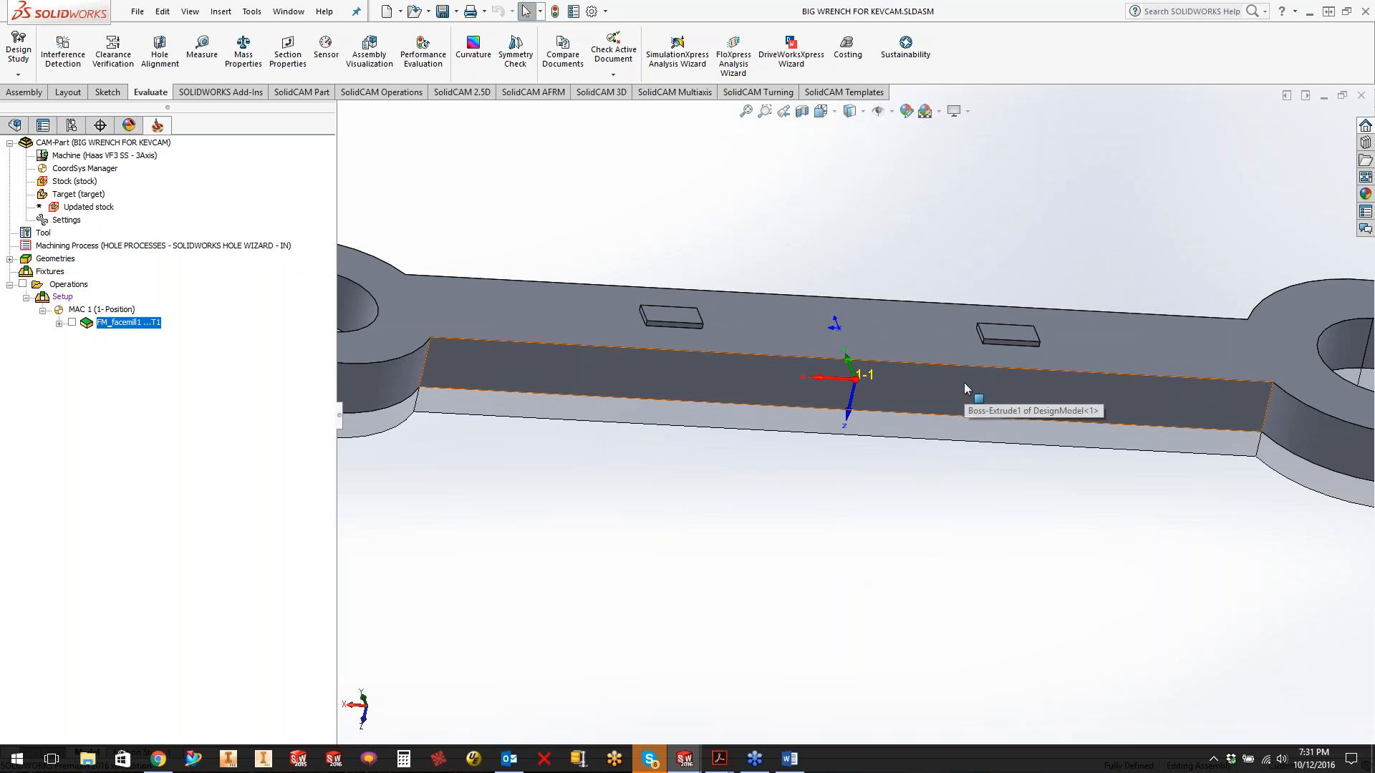
right_click(135, 331)
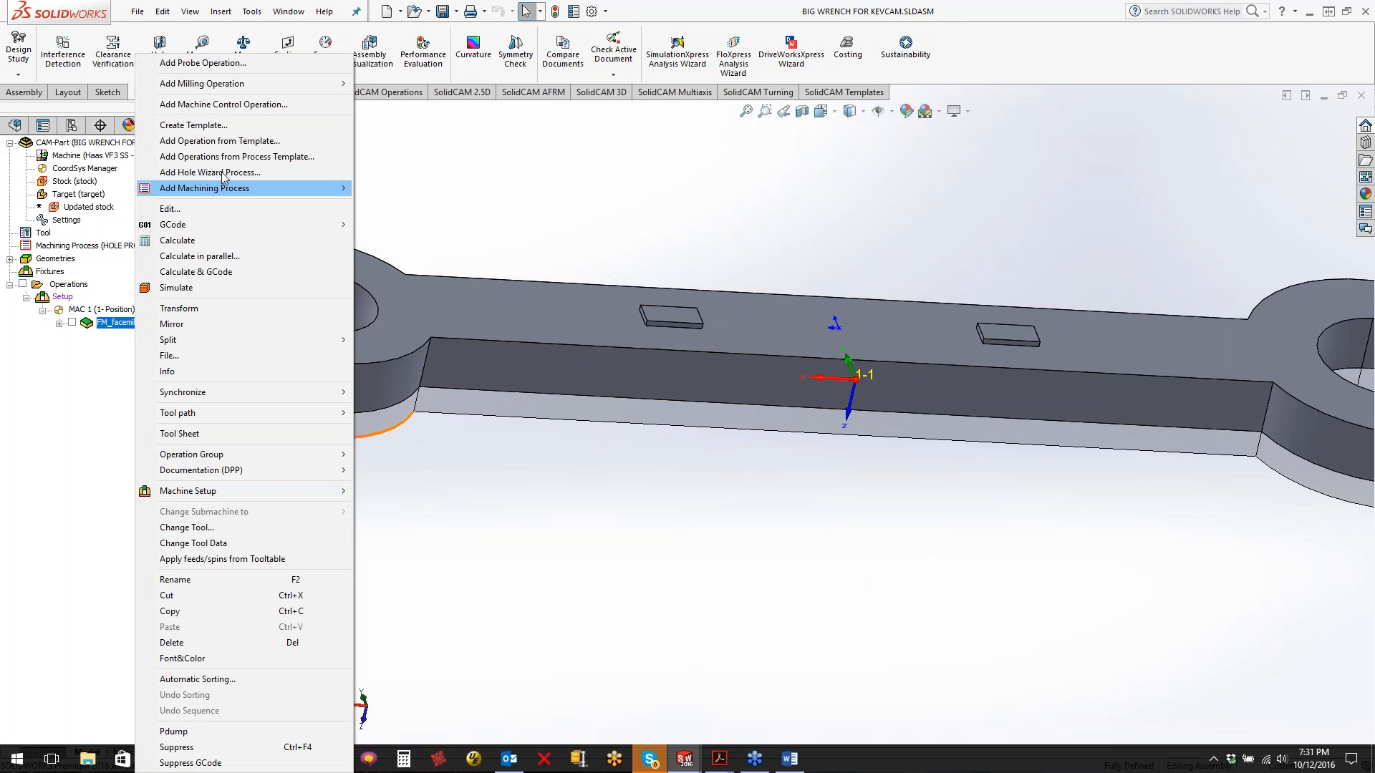
mouse_move(342, 84)
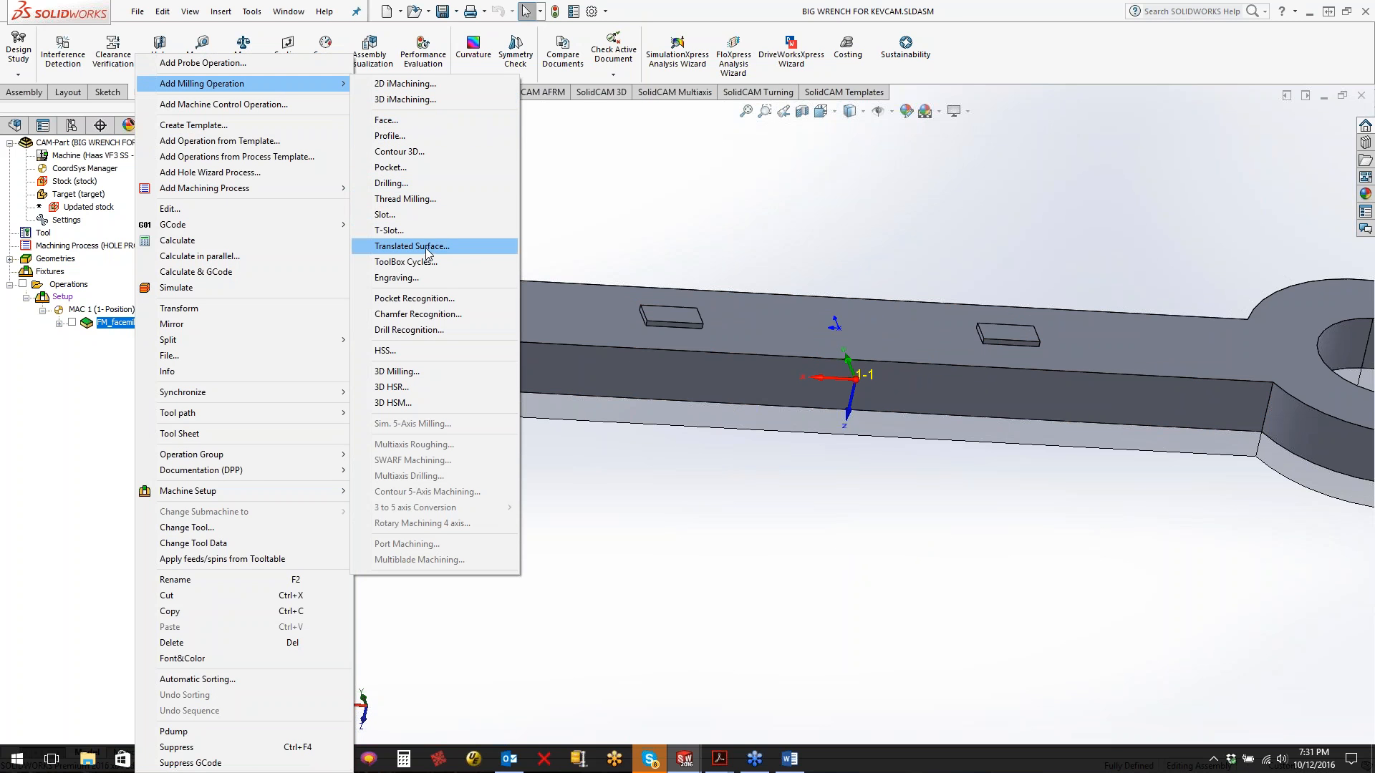
click(387, 121)
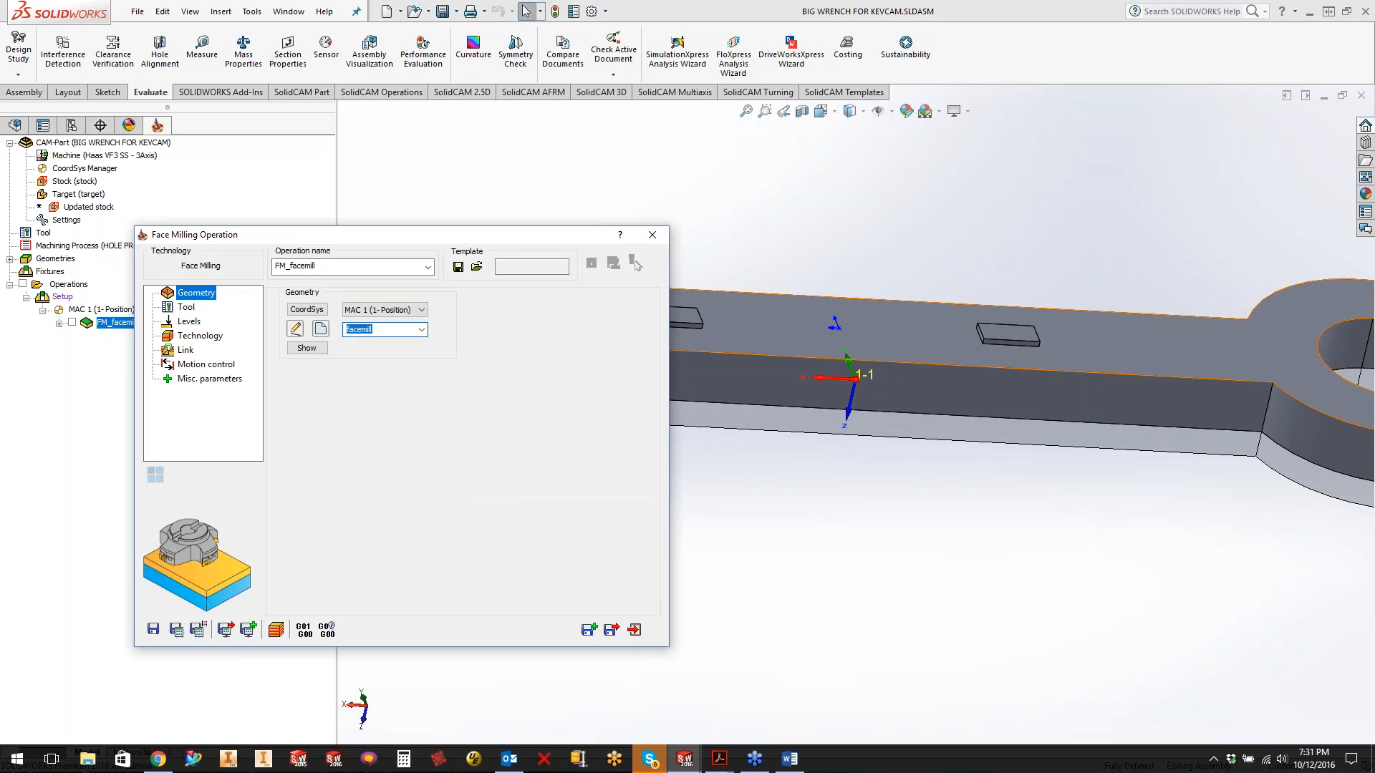
click(383, 310)
click(379, 333)
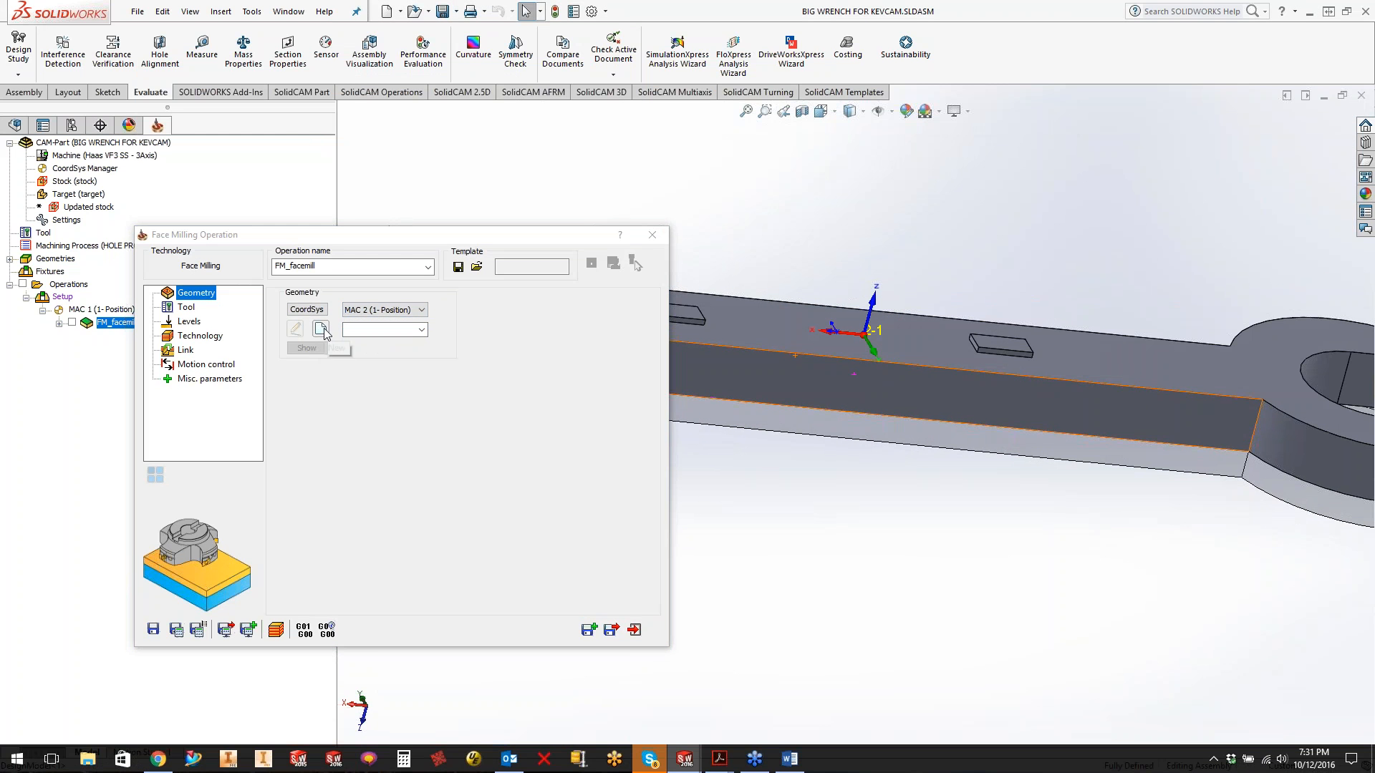
- Define a new Faces-type geometry with the Box option from the tops of the two raised pads on the wrench handle
click(324, 329)
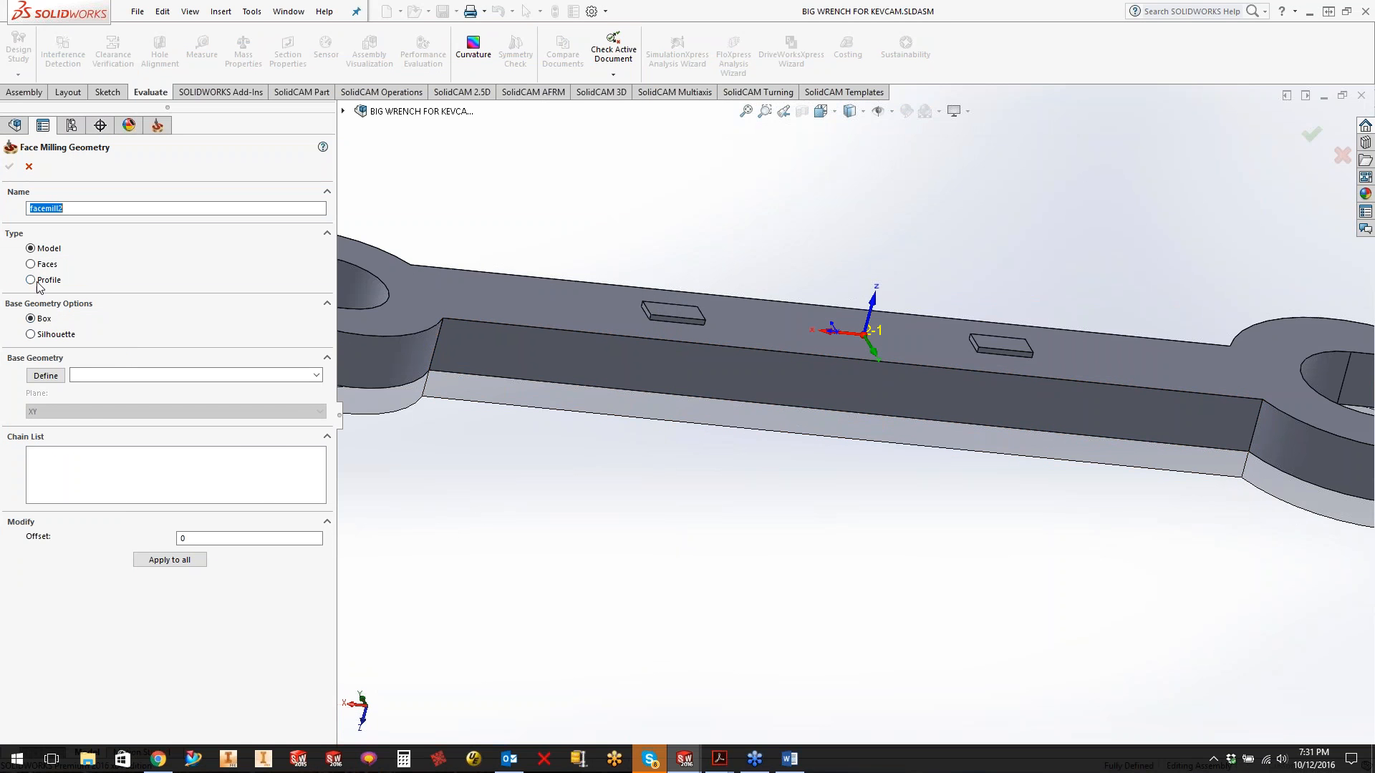
click(31, 265)
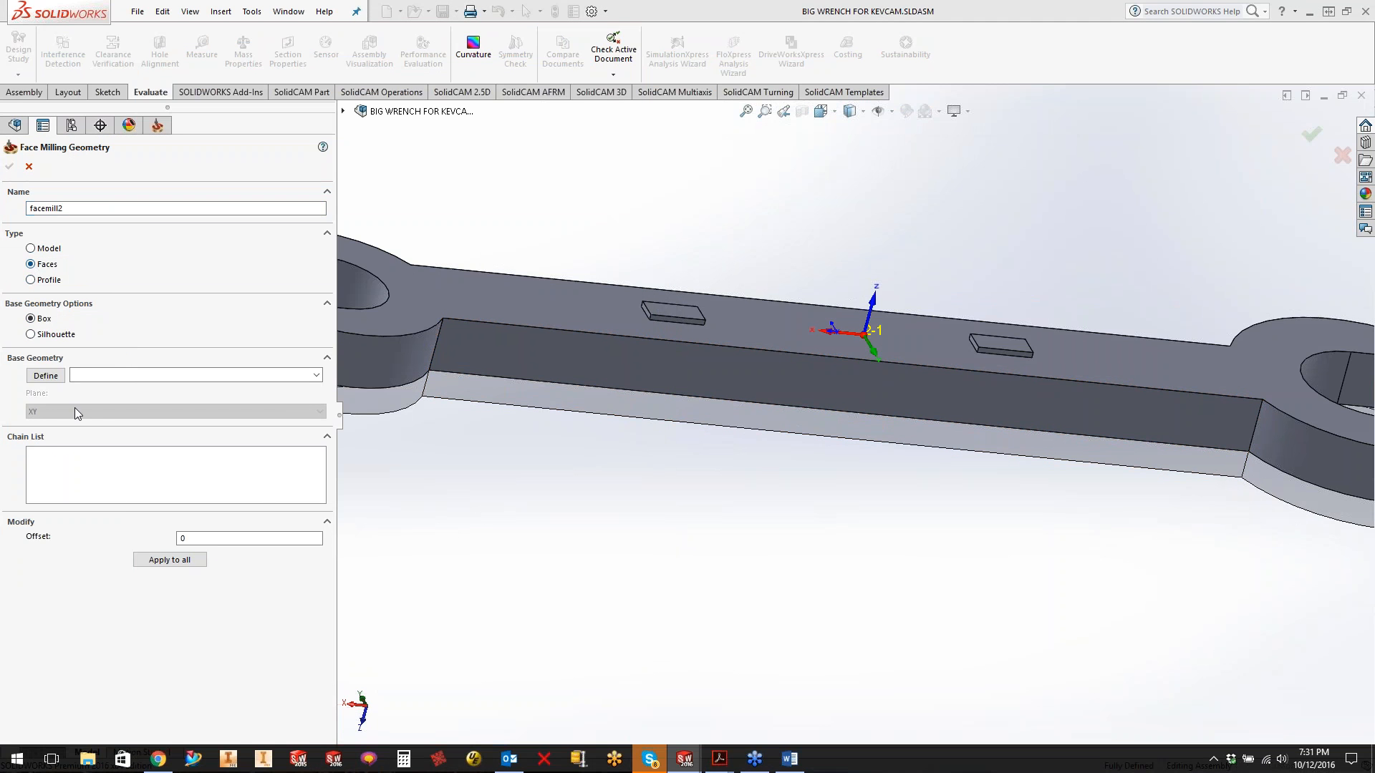
click(46, 375)
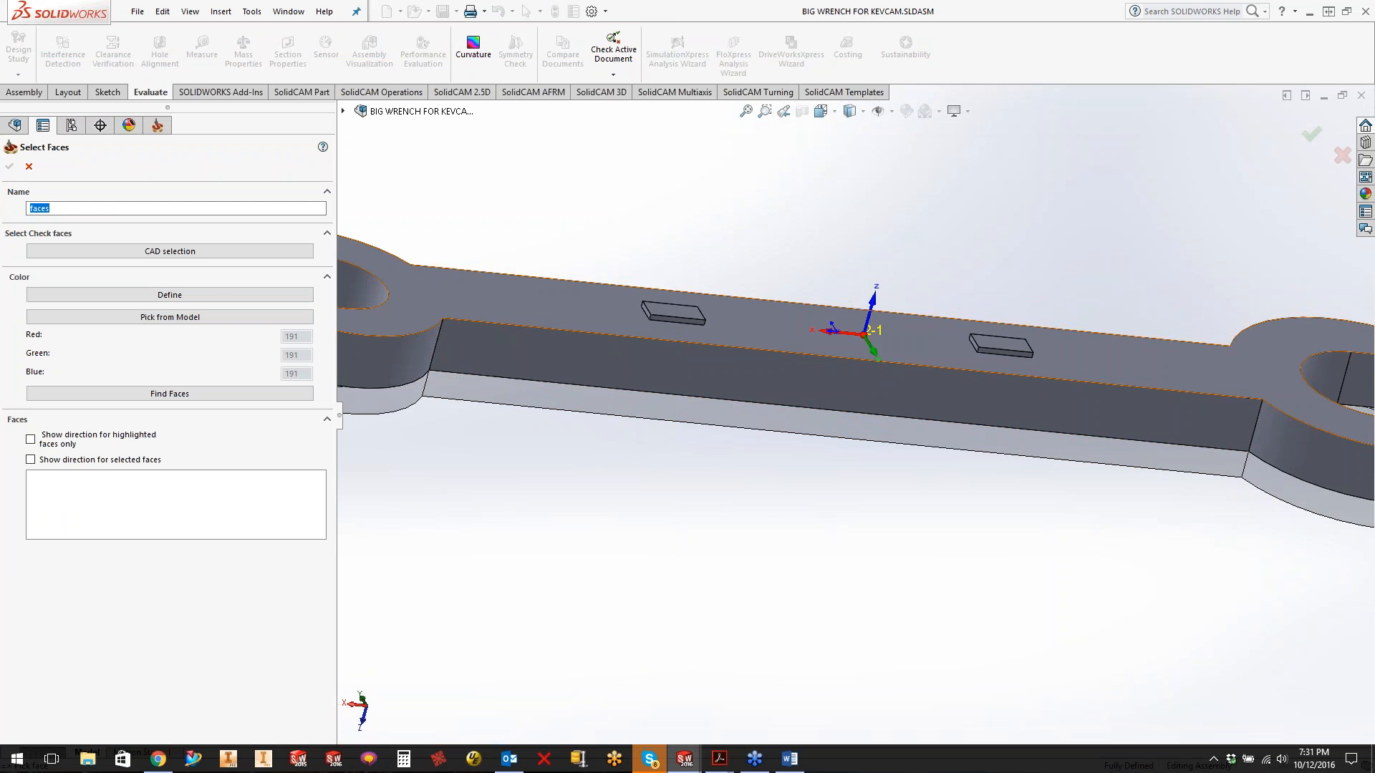
click(1006, 346)
click(692, 320)
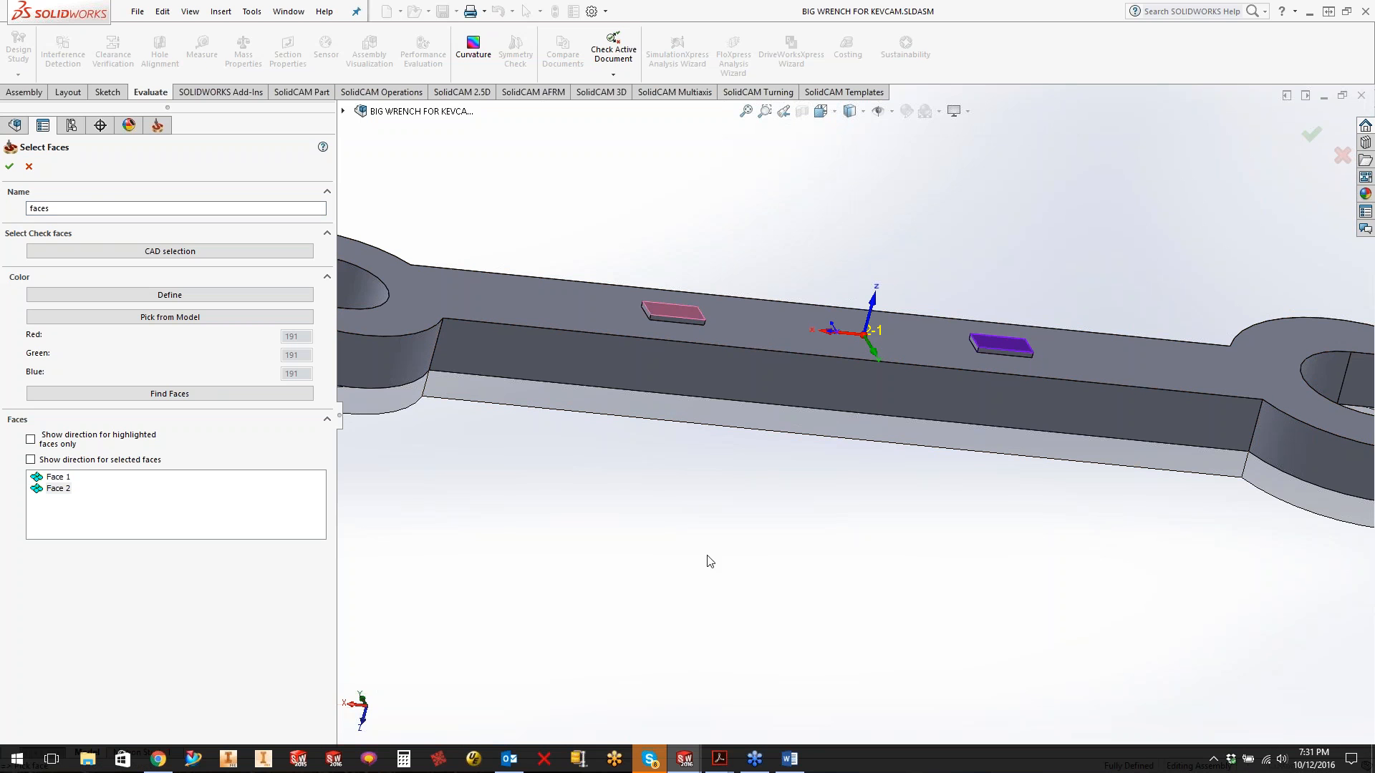
click(10, 166)
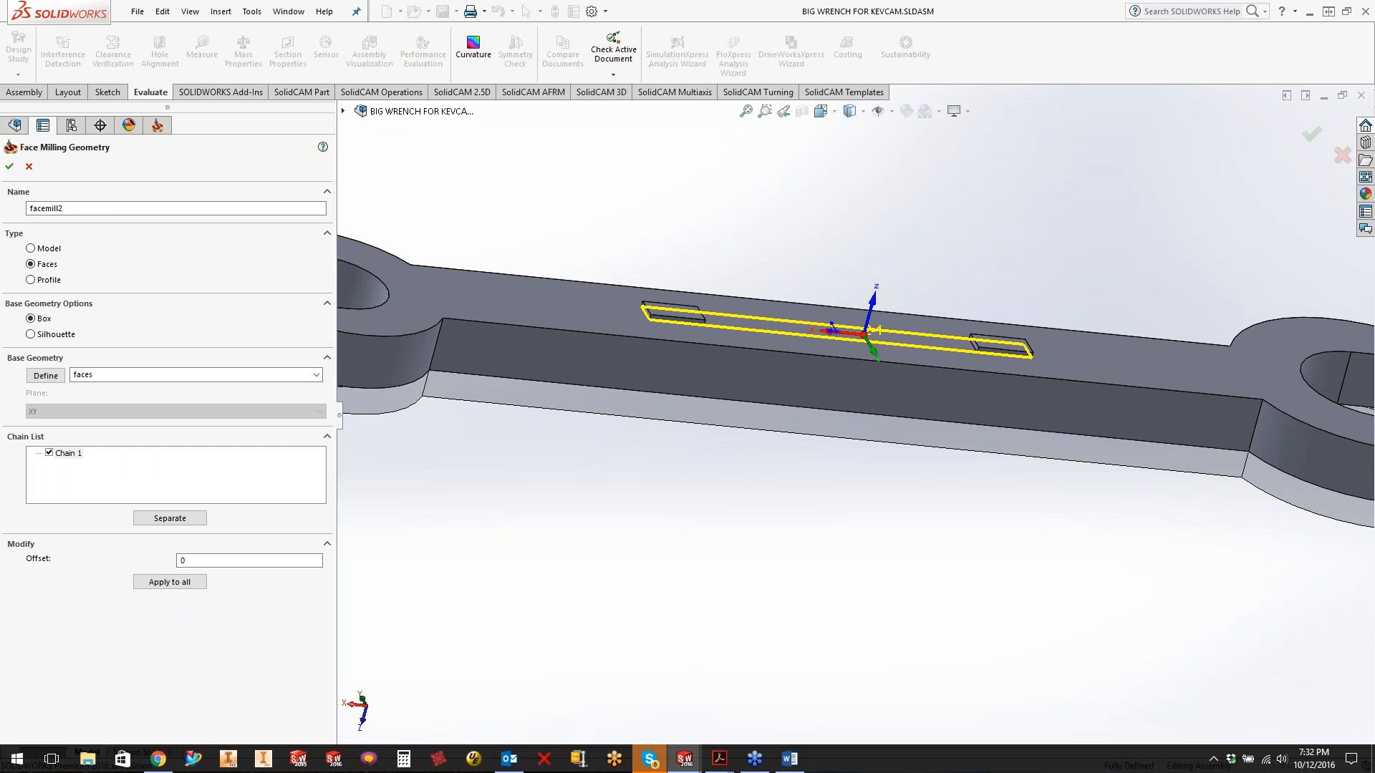
- Compare the pads' separate and merged chains, leave them merged into one chain, and accept the facemill2 geometry
click(170, 518)
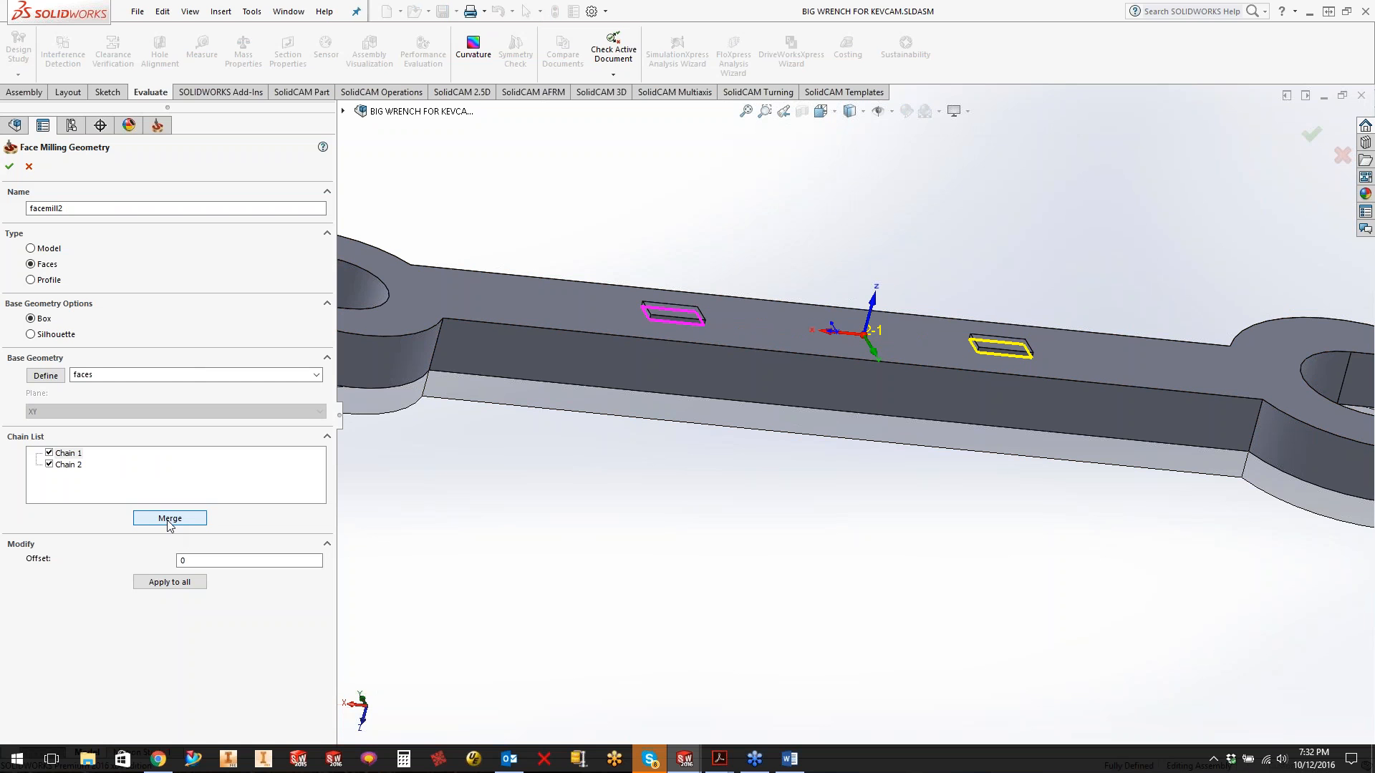
click(169, 522)
click(170, 519)
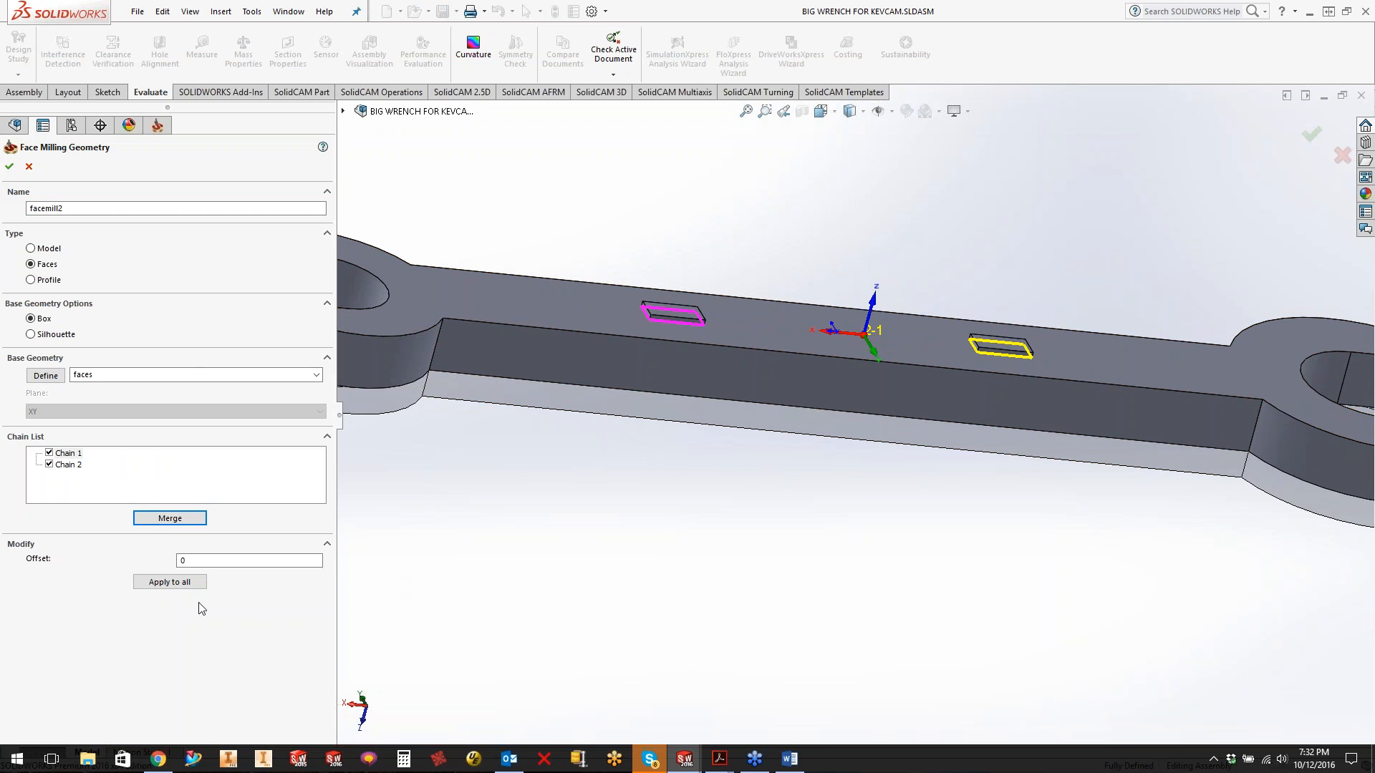
click(164, 520)
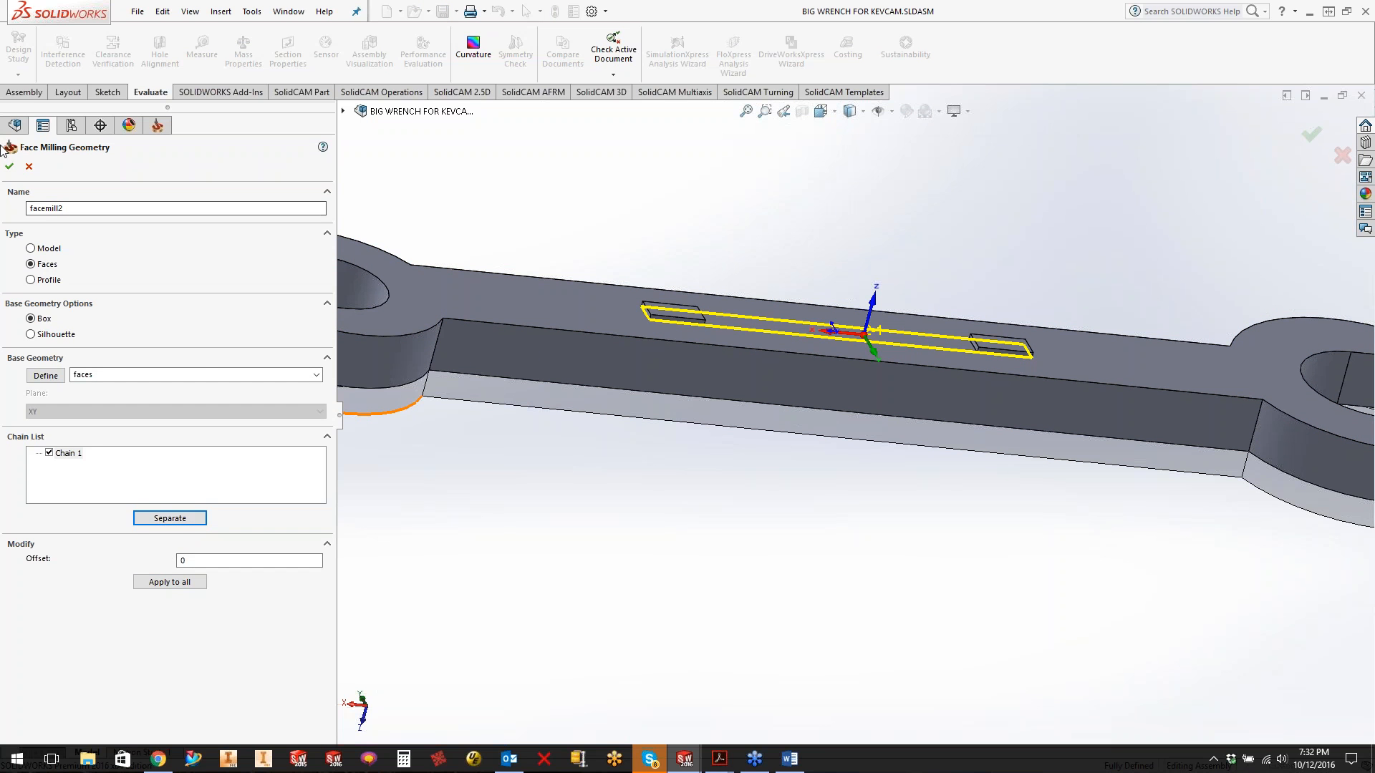
click(9, 166)
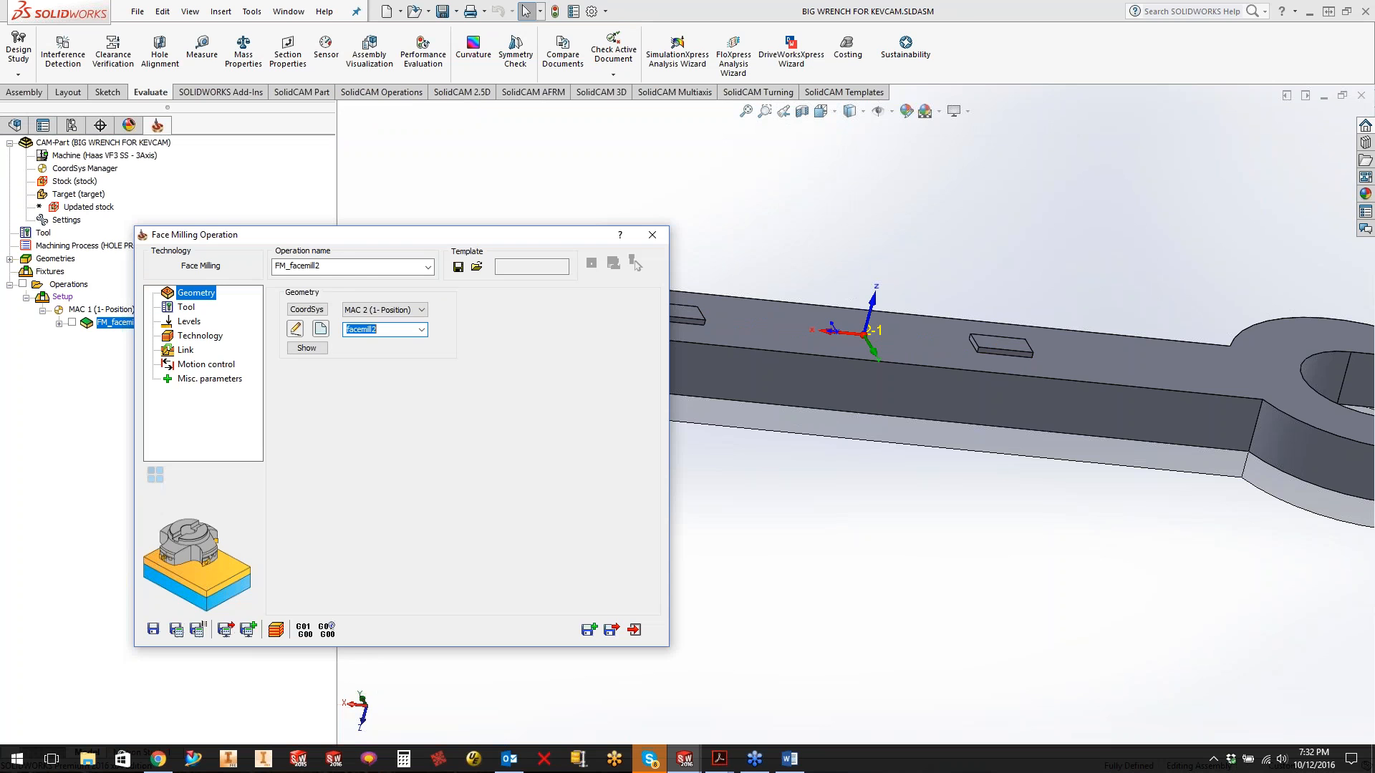
- Look through the tool table library list, cancel the import, and assign the existing 3 Inch 45 deg face mill to the operation
click(181, 306)
click(366, 521)
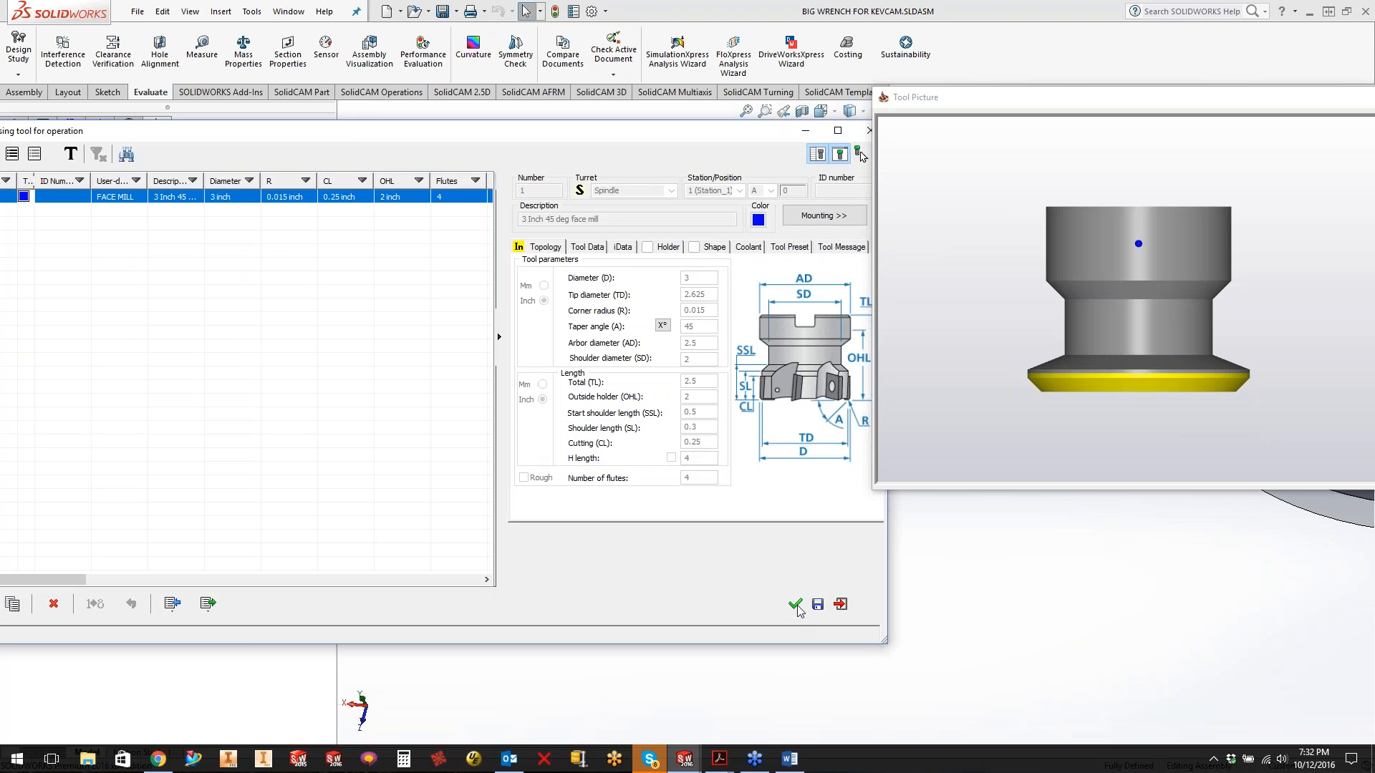
drag(351, 136, 433, 132)
click(254, 605)
click(586, 213)
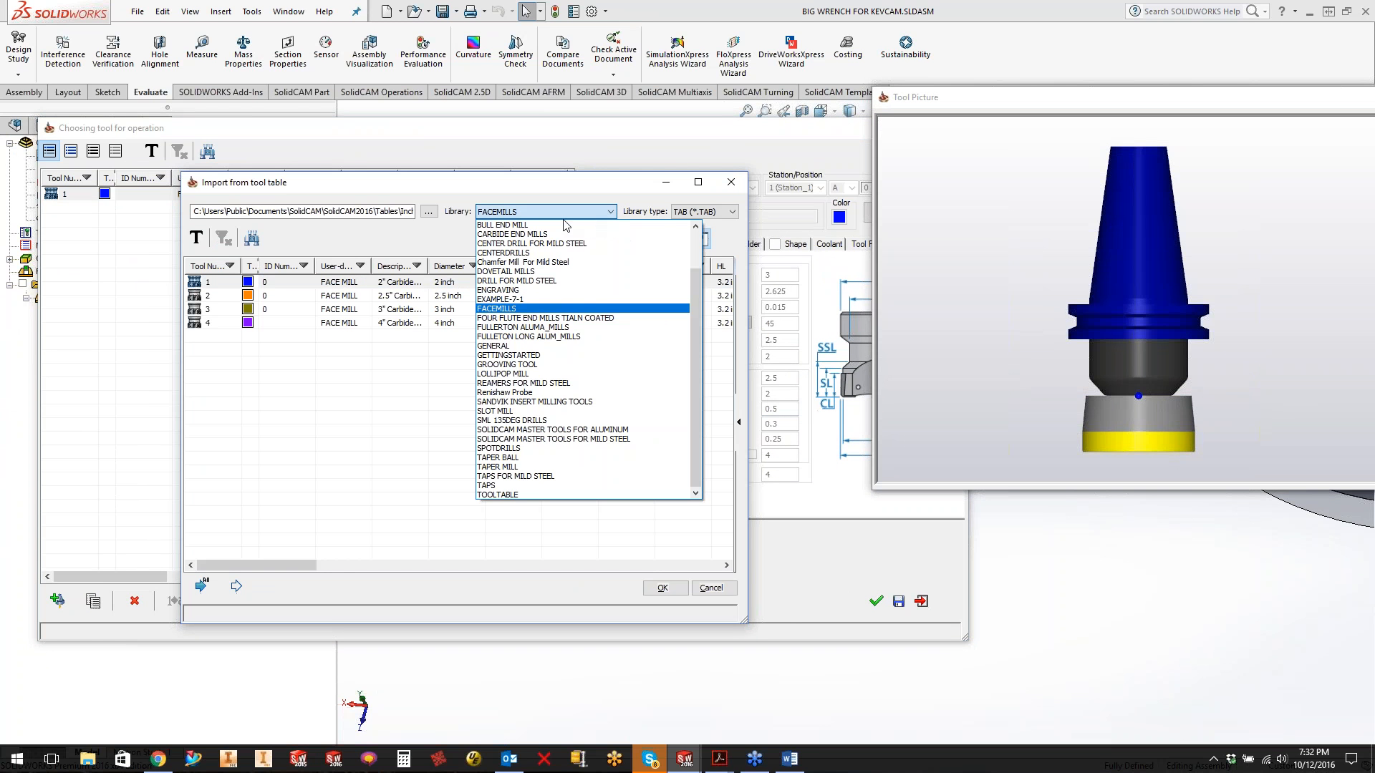
click(737, 185)
click(731, 182)
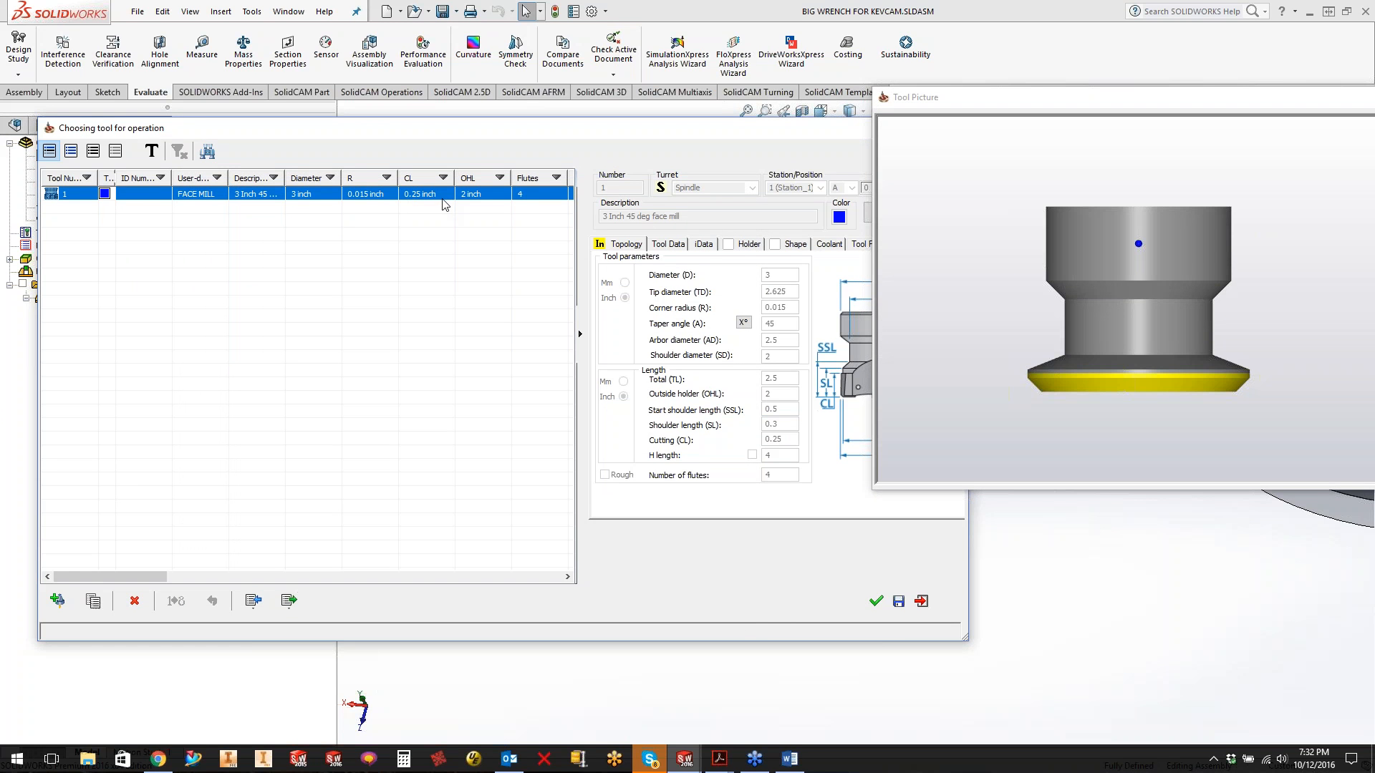
click(876, 601)
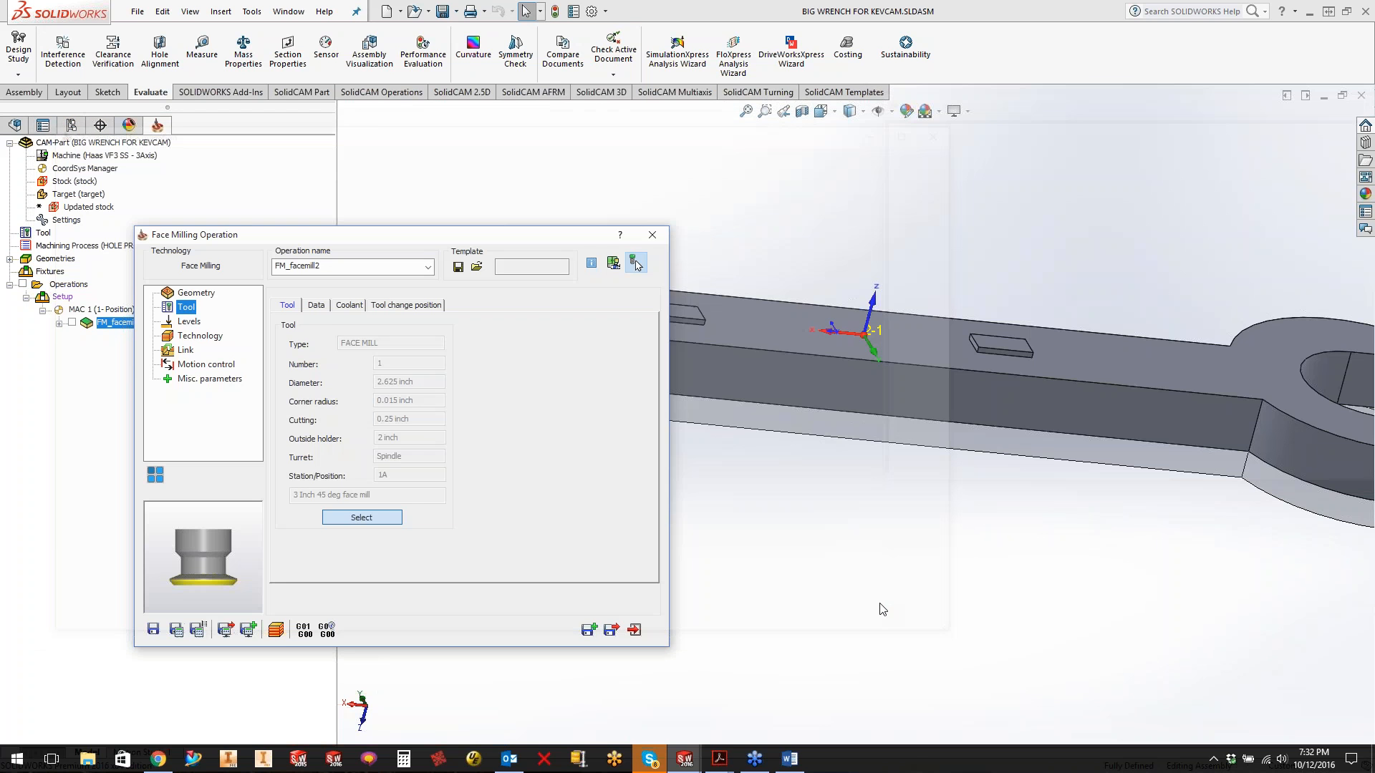
- Set the milling levels to User defined, picking the upper level on a raised pad's top and the face depth on the wrench's flat face
click(189, 321)
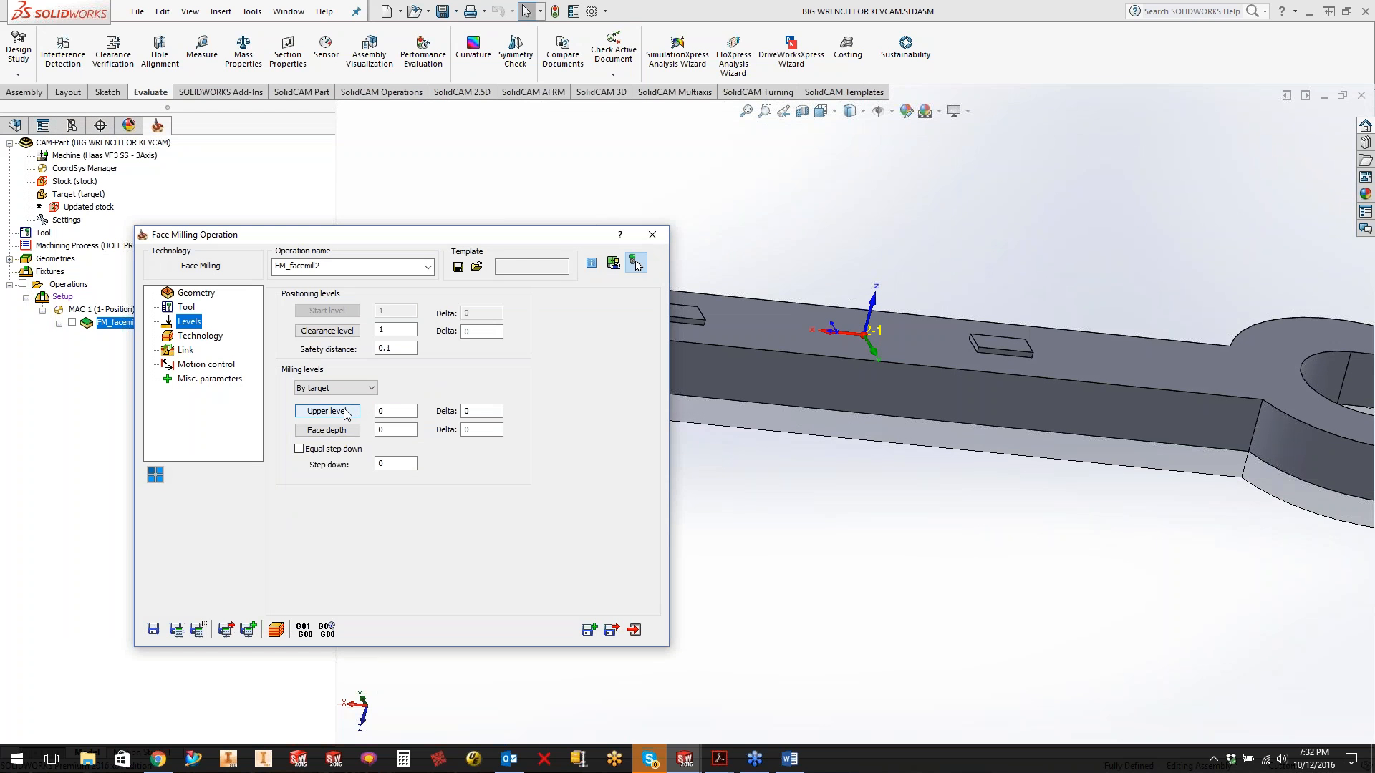
click(349, 390)
click(368, 384)
click(335, 387)
click(341, 414)
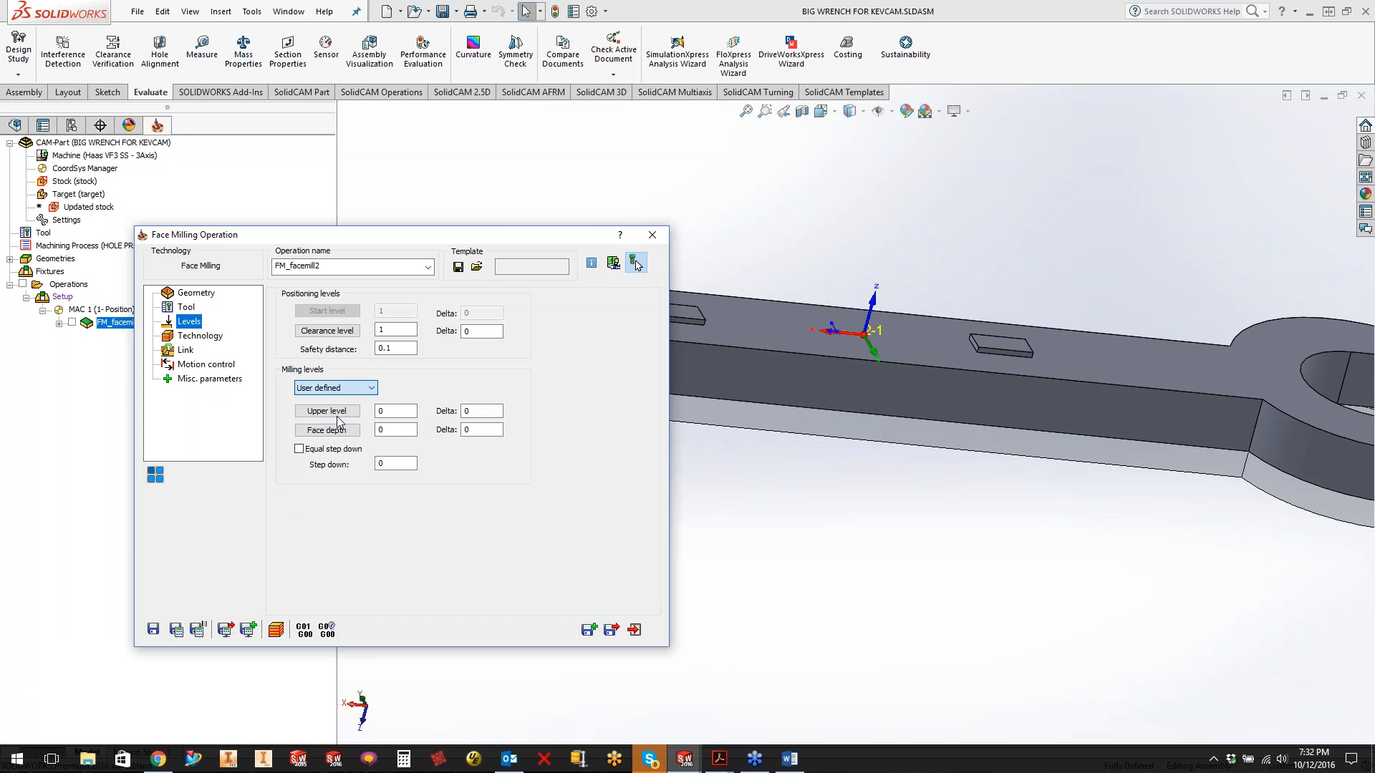
click(341, 411)
click(663, 308)
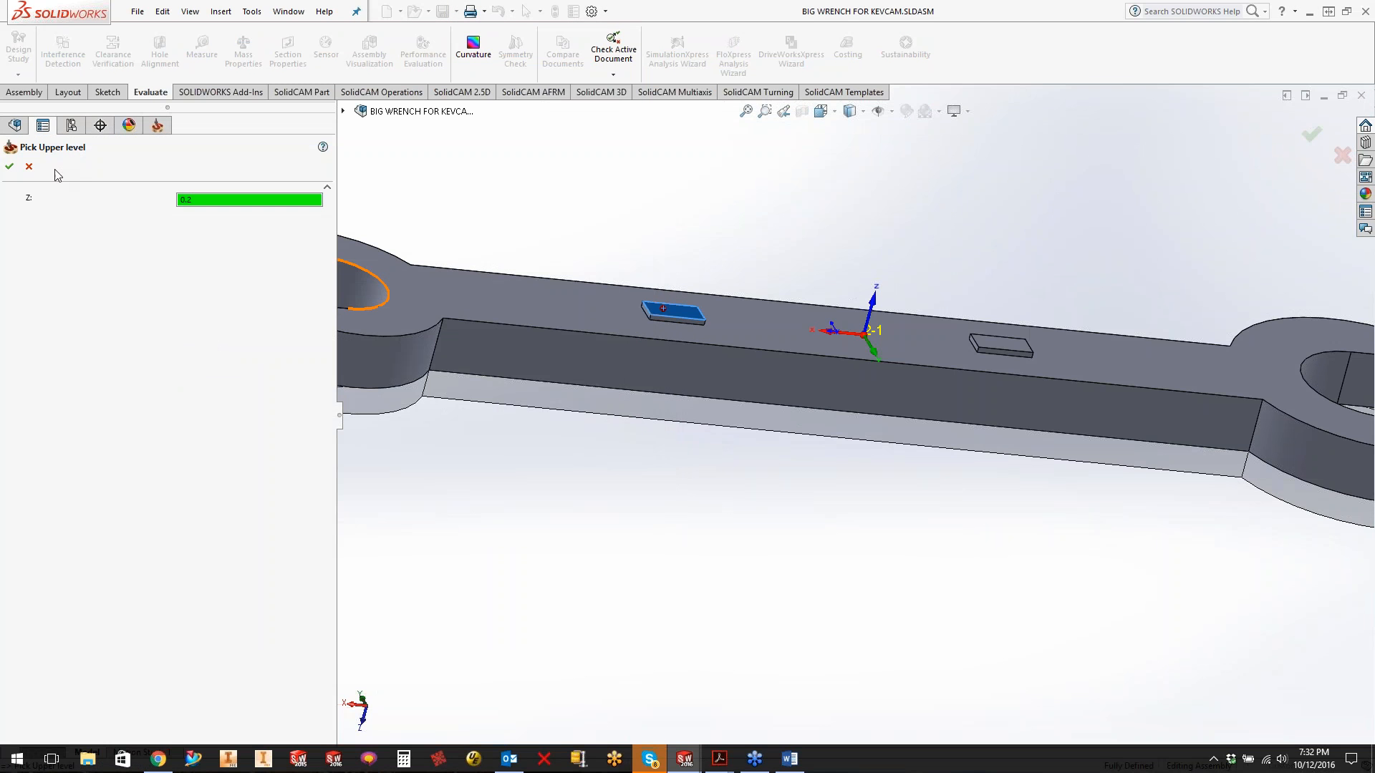
click(9, 166)
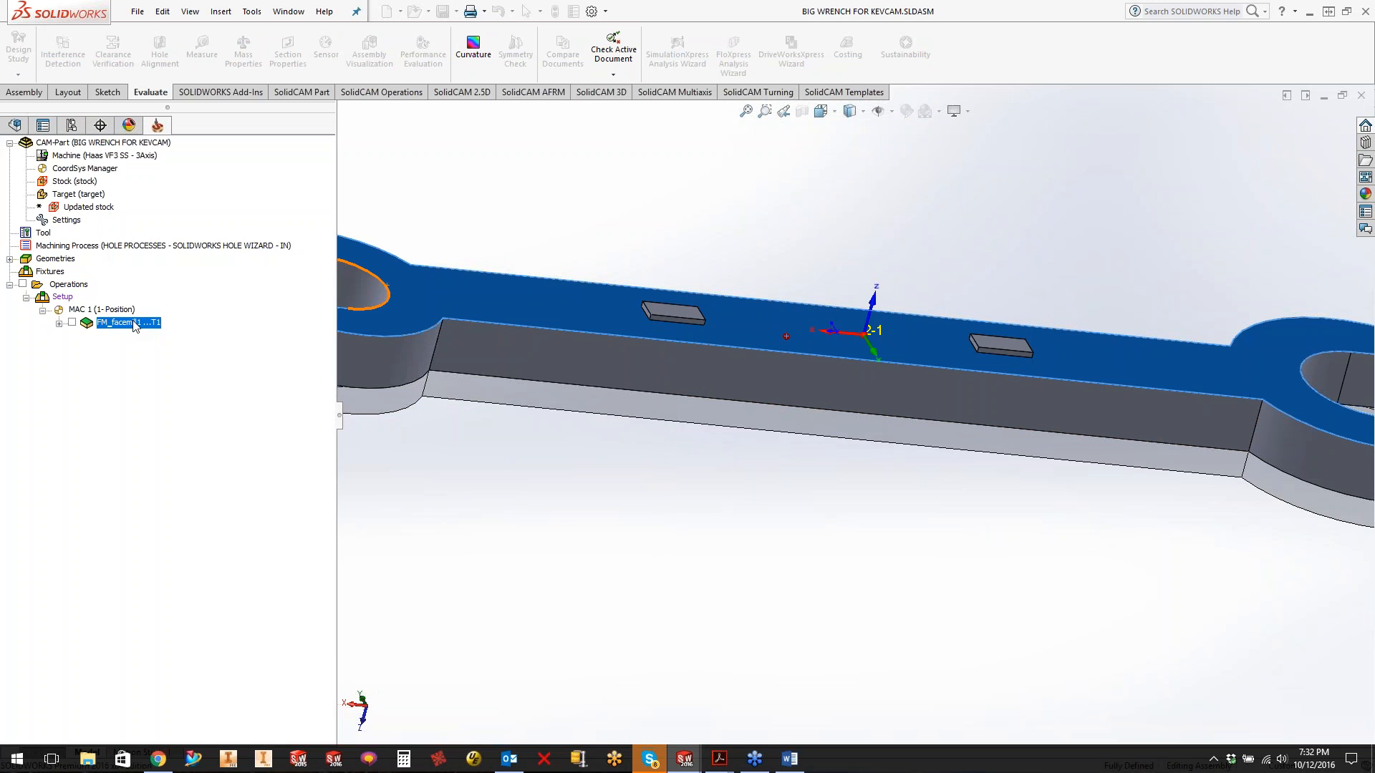
click(9, 166)
drag(415, 464, 370, 466)
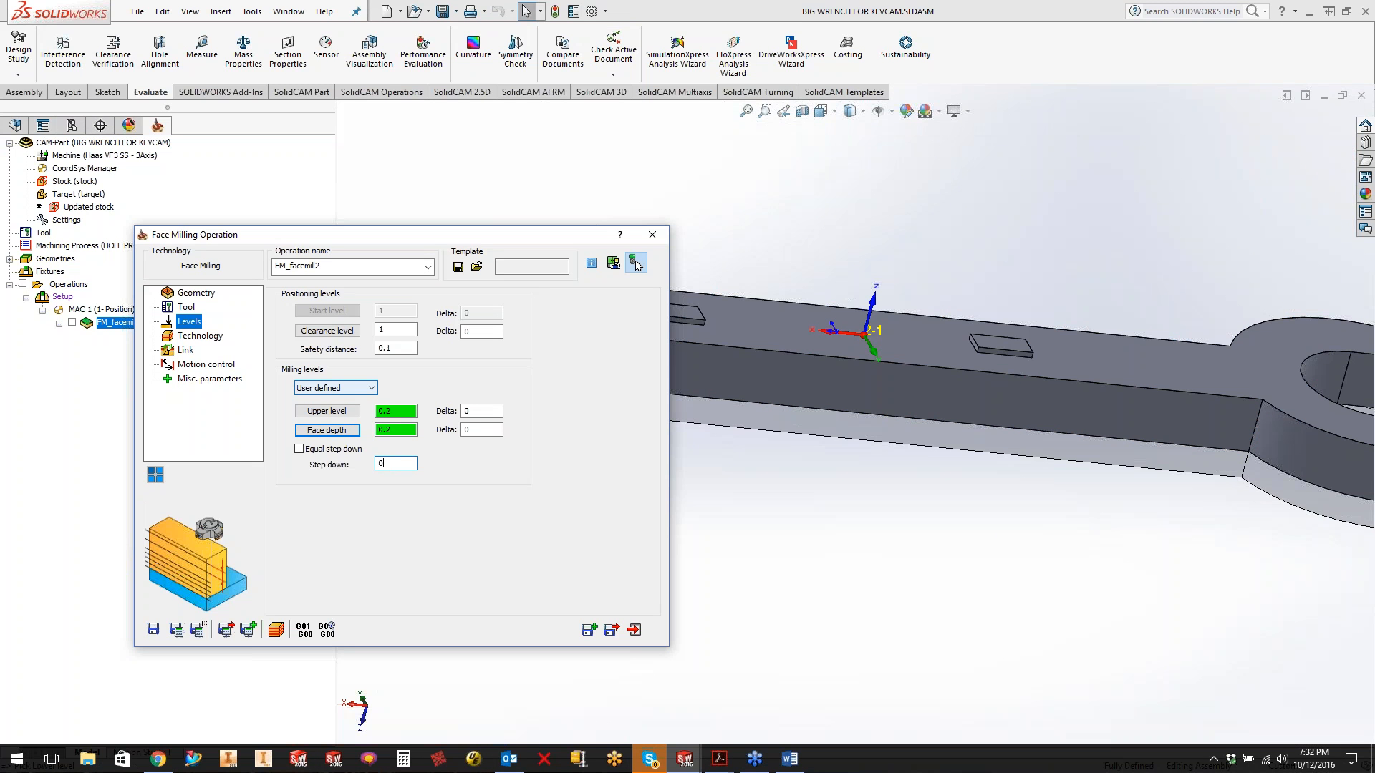
- Set the face milling technology to One Pass, check its angle and shift settings, and save and calculate the operation
click(199, 336)
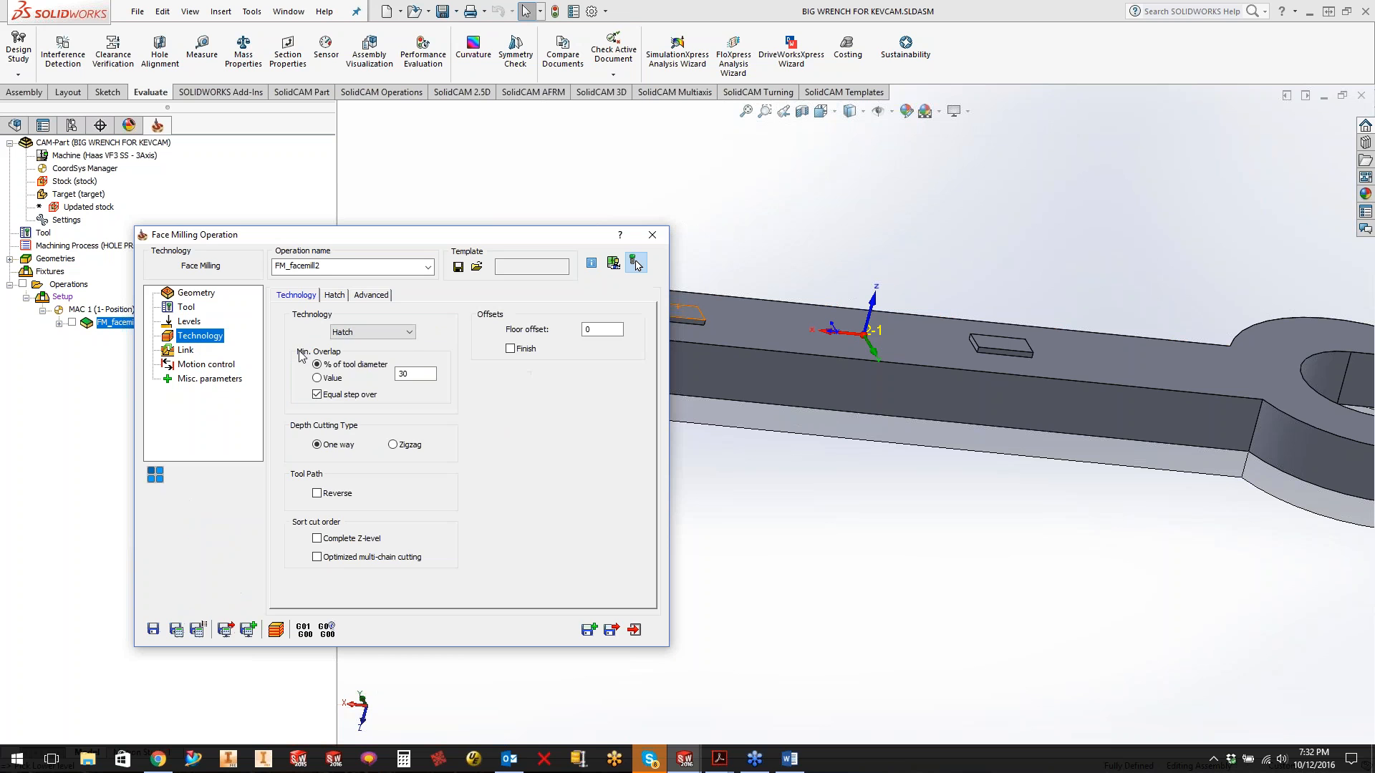
click(394, 333)
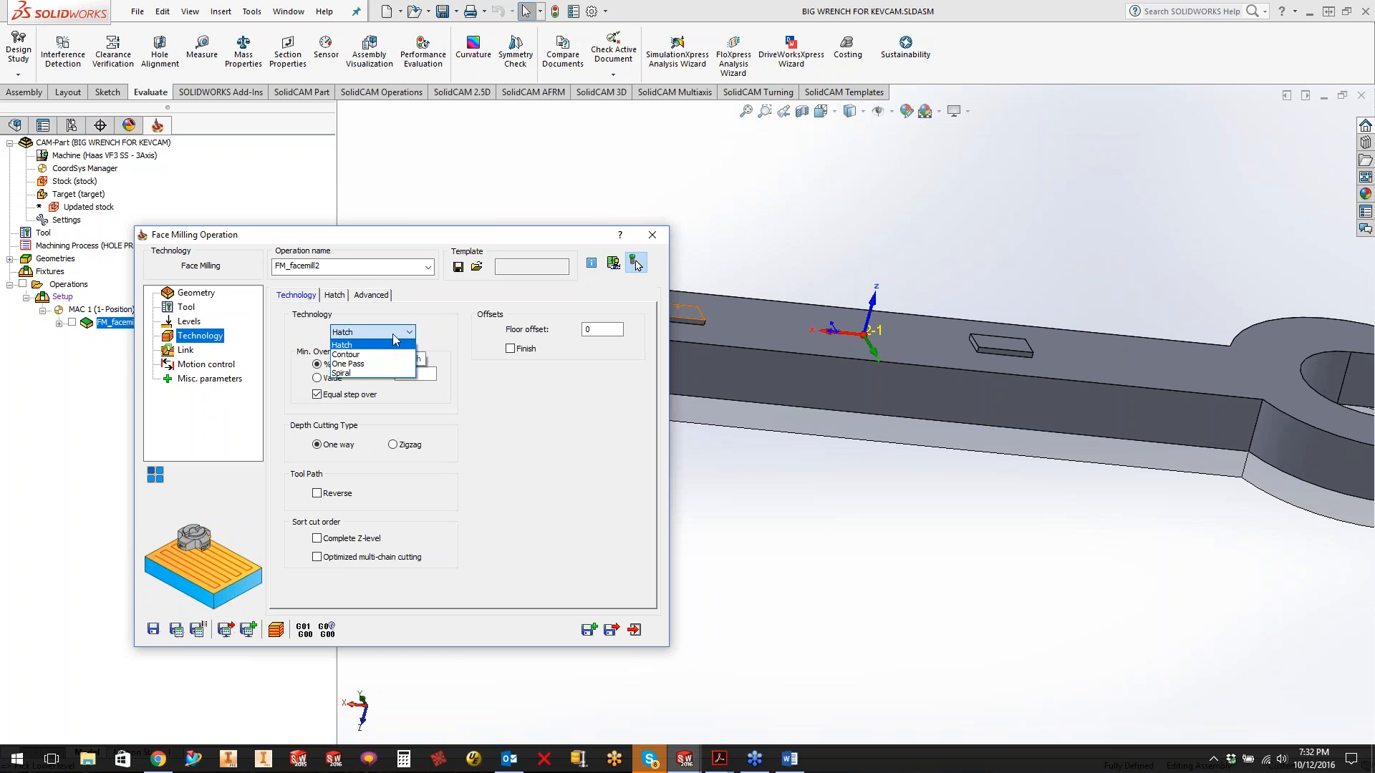
click(362, 363)
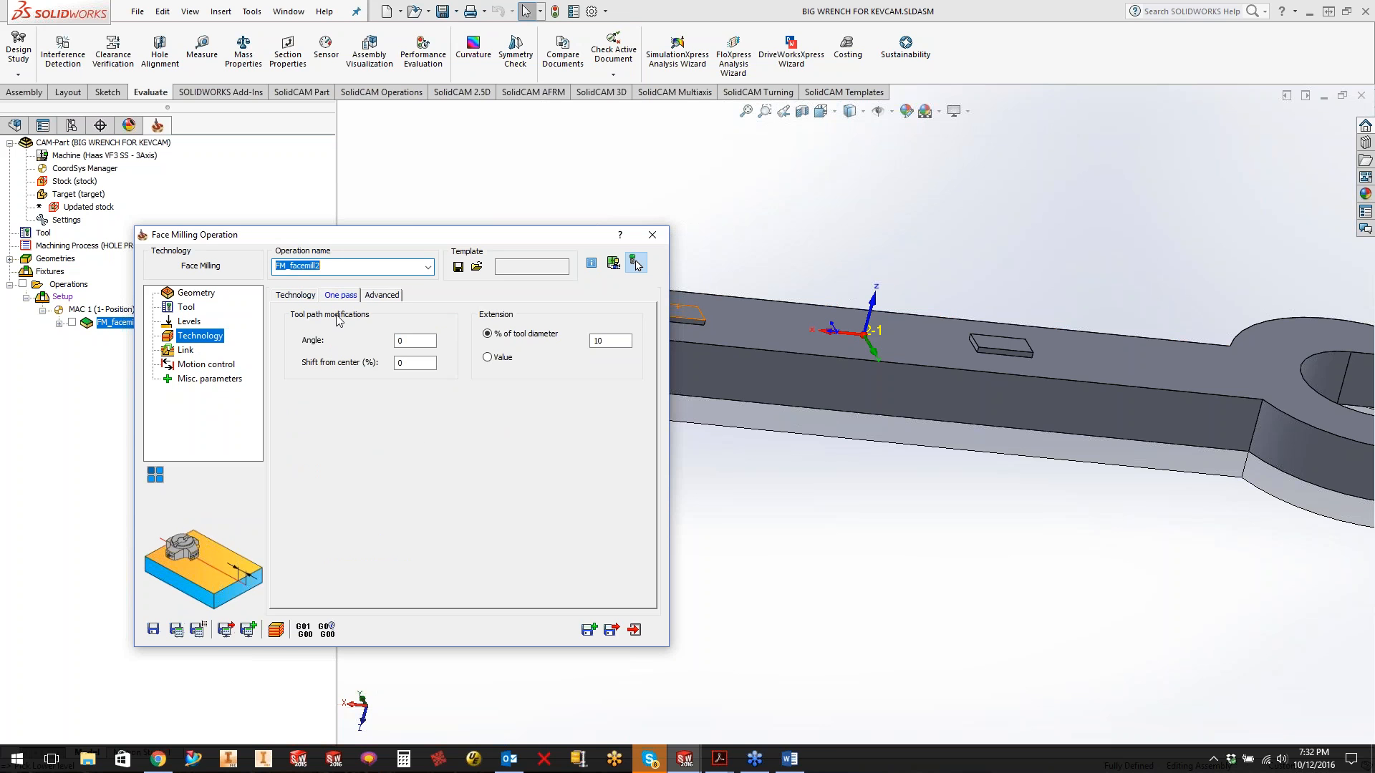
click(412, 341)
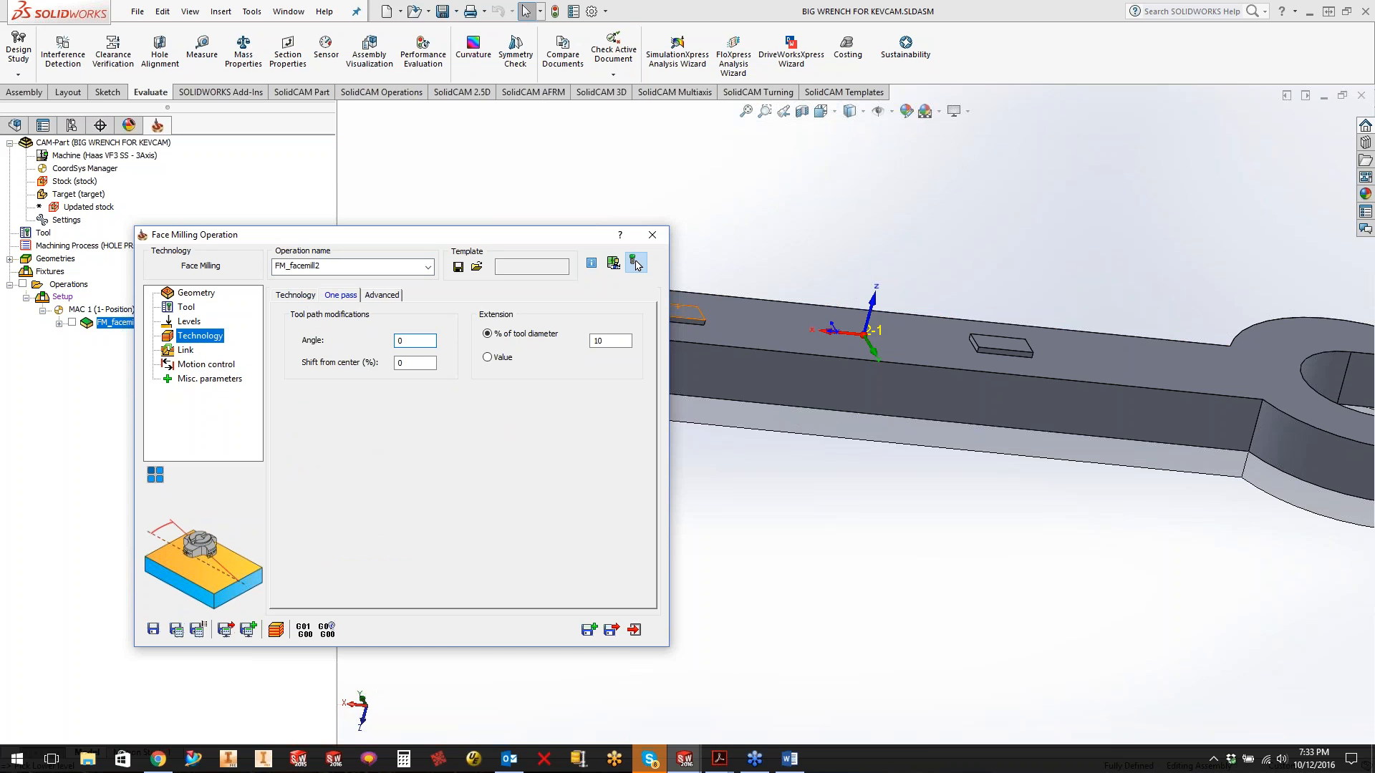
click(421, 363)
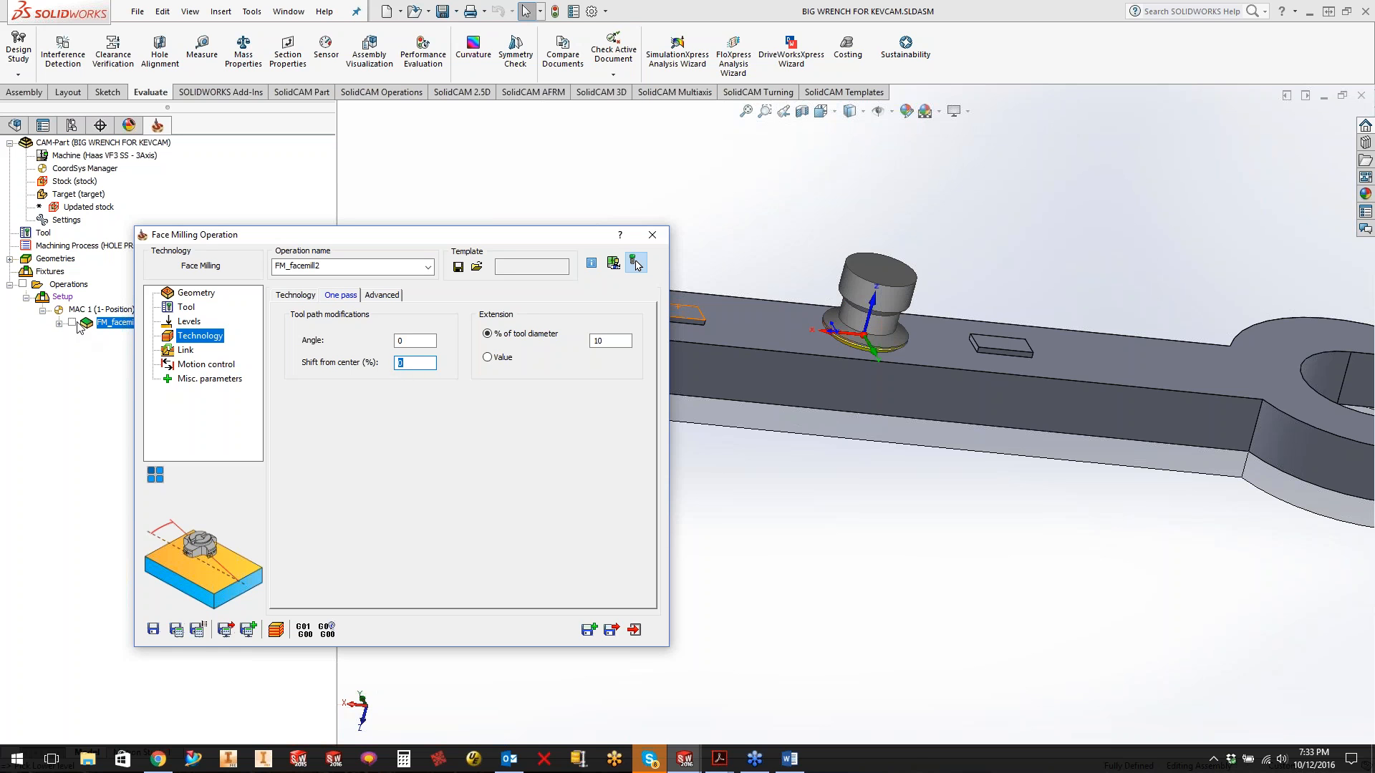
click(177, 630)
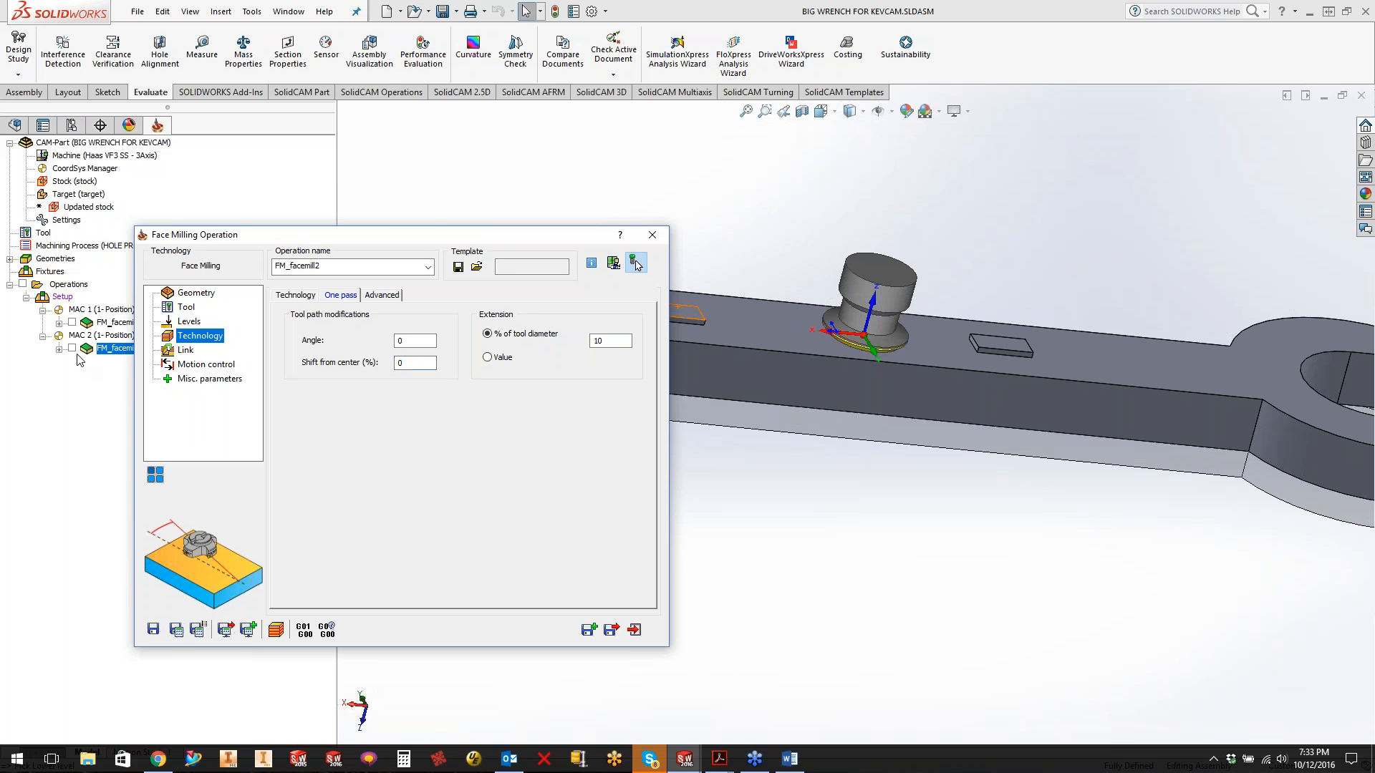
- Try shifting the one-pass toolpath from center by .2 and 1 percent, recalculating the operation to compare the path on the wrench
click(414, 363)
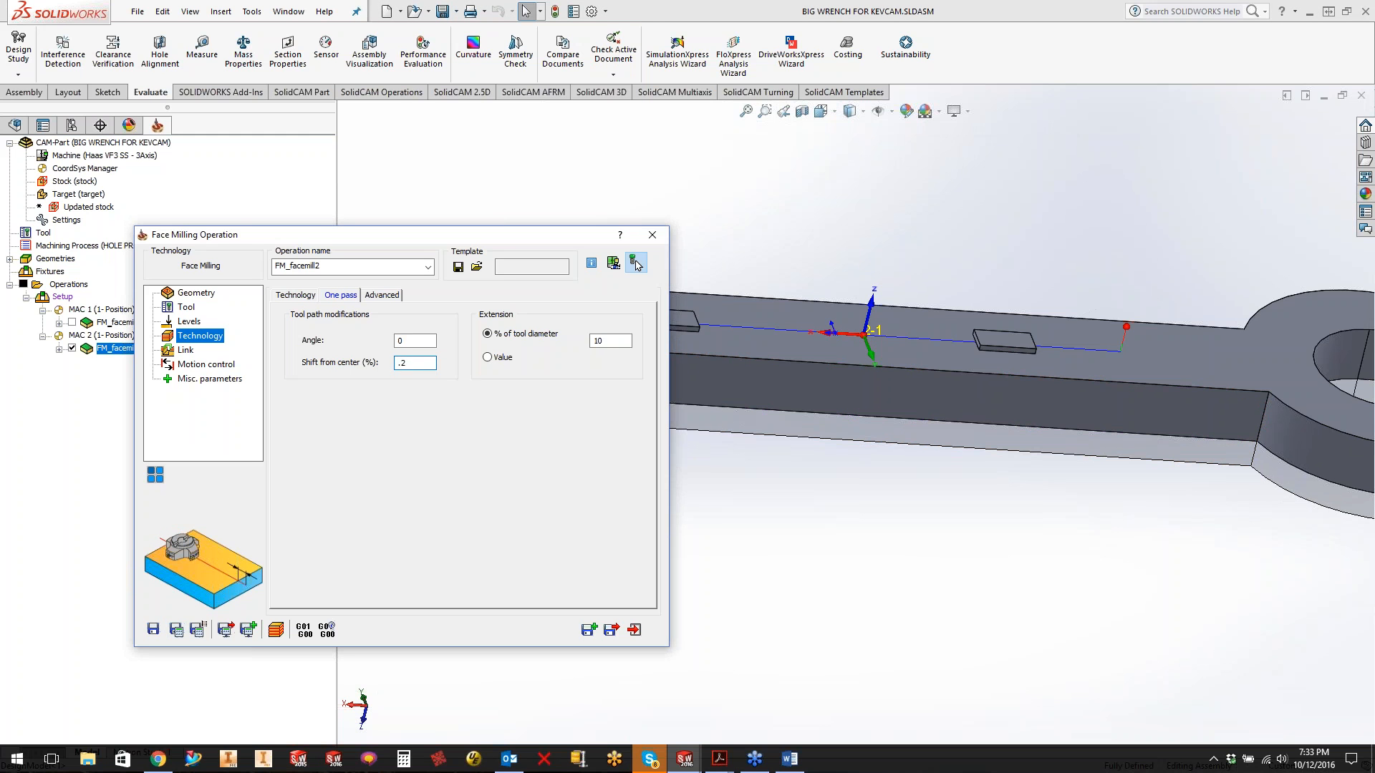
middle_drag(735, 465, 752, 529)
click(179, 628)
click(421, 364)
key(Tab)
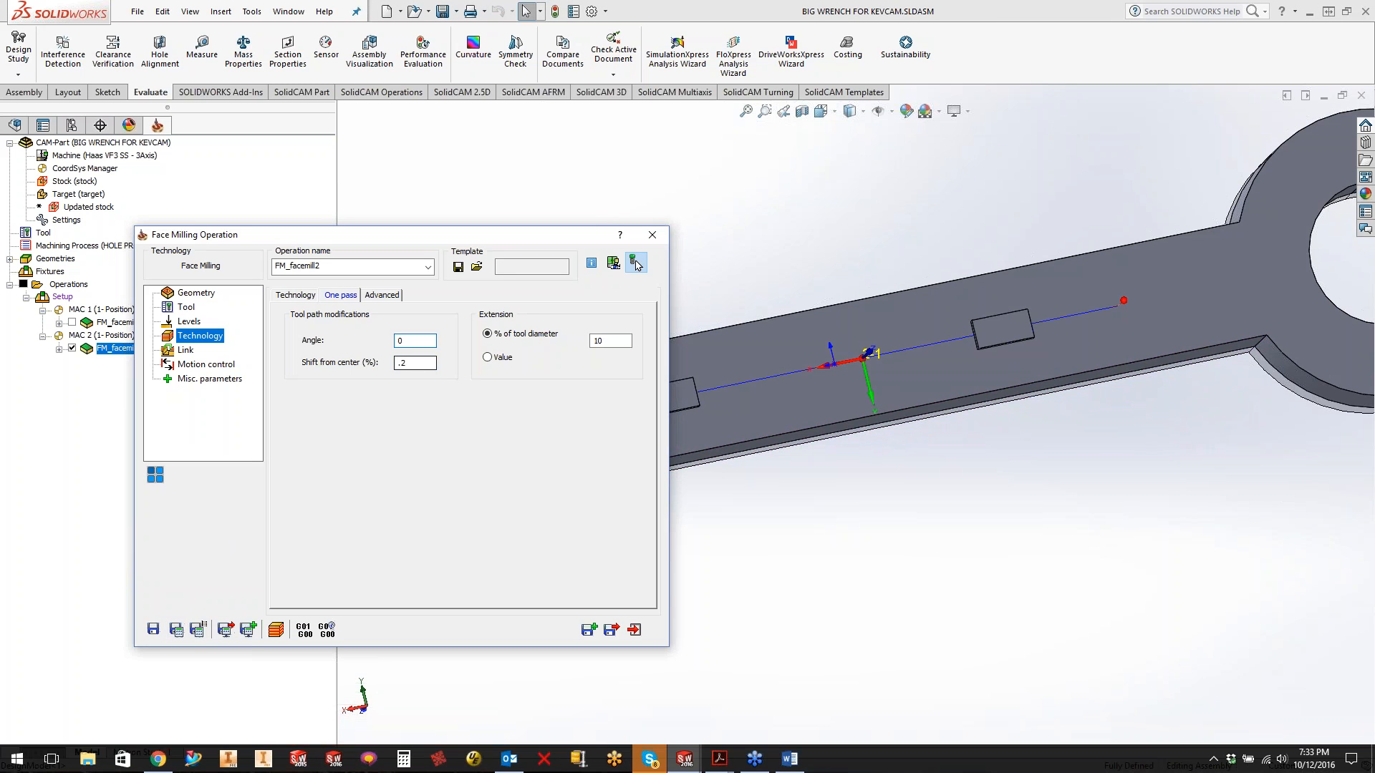
click(416, 363)
text(1)
click(179, 629)
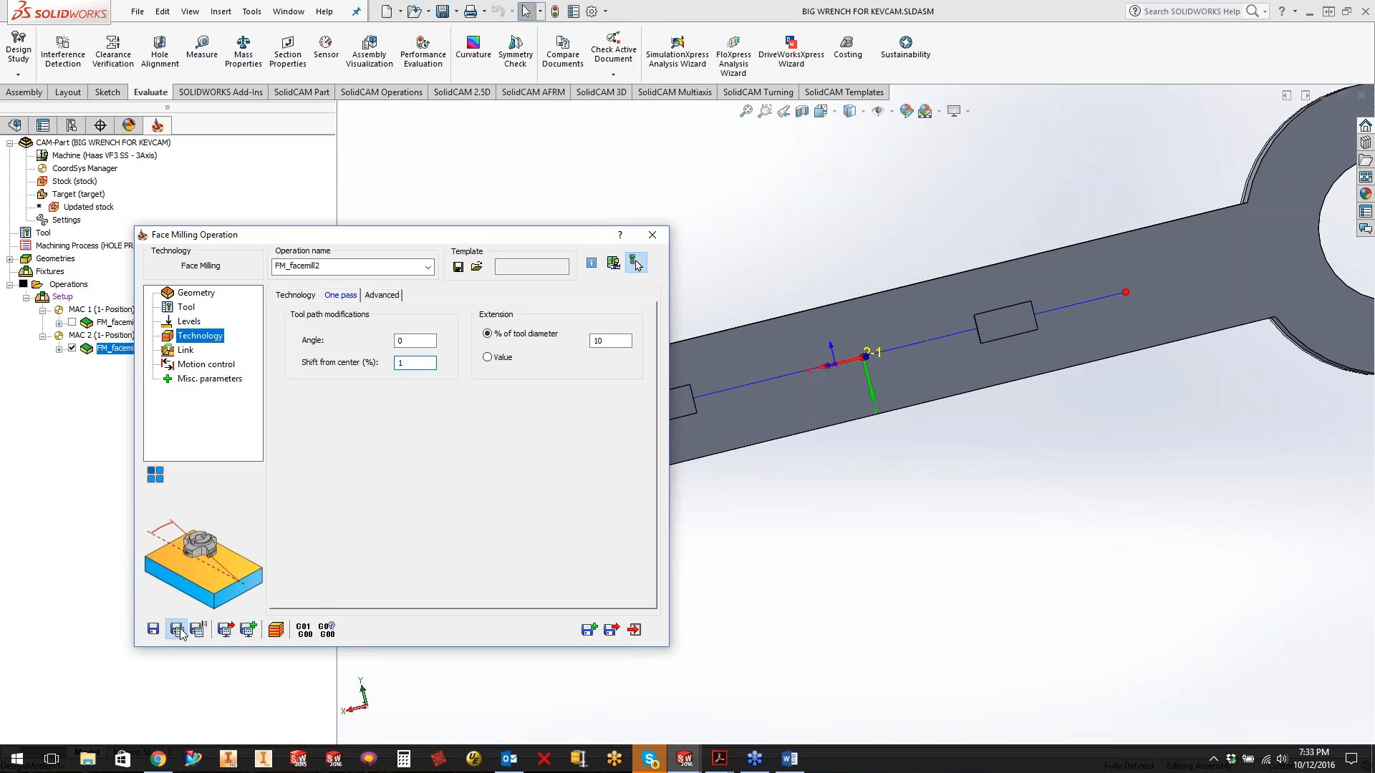
- Try center shifts of 5 and 50 percent with recalculation, and reset the shift to 0
scroll(861, 341, down, 3)
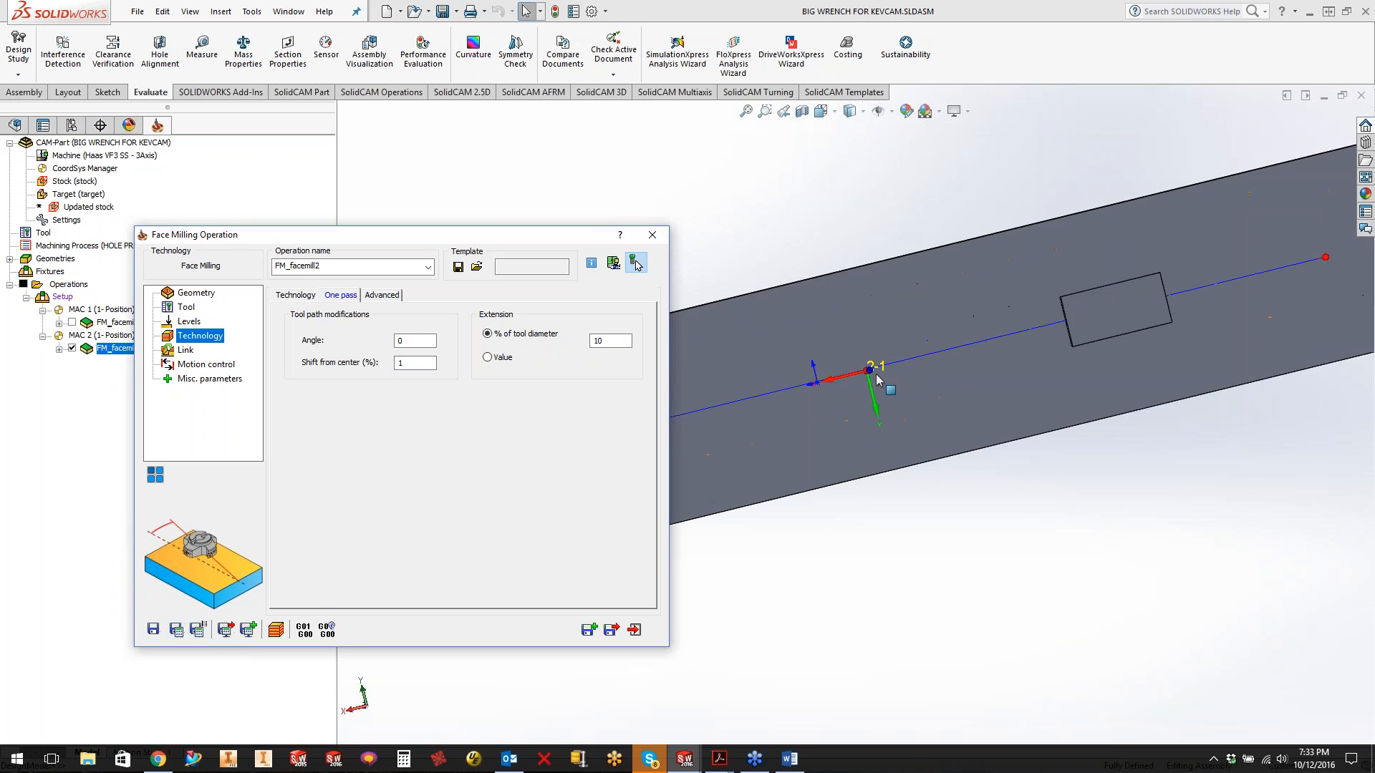
click(410, 363)
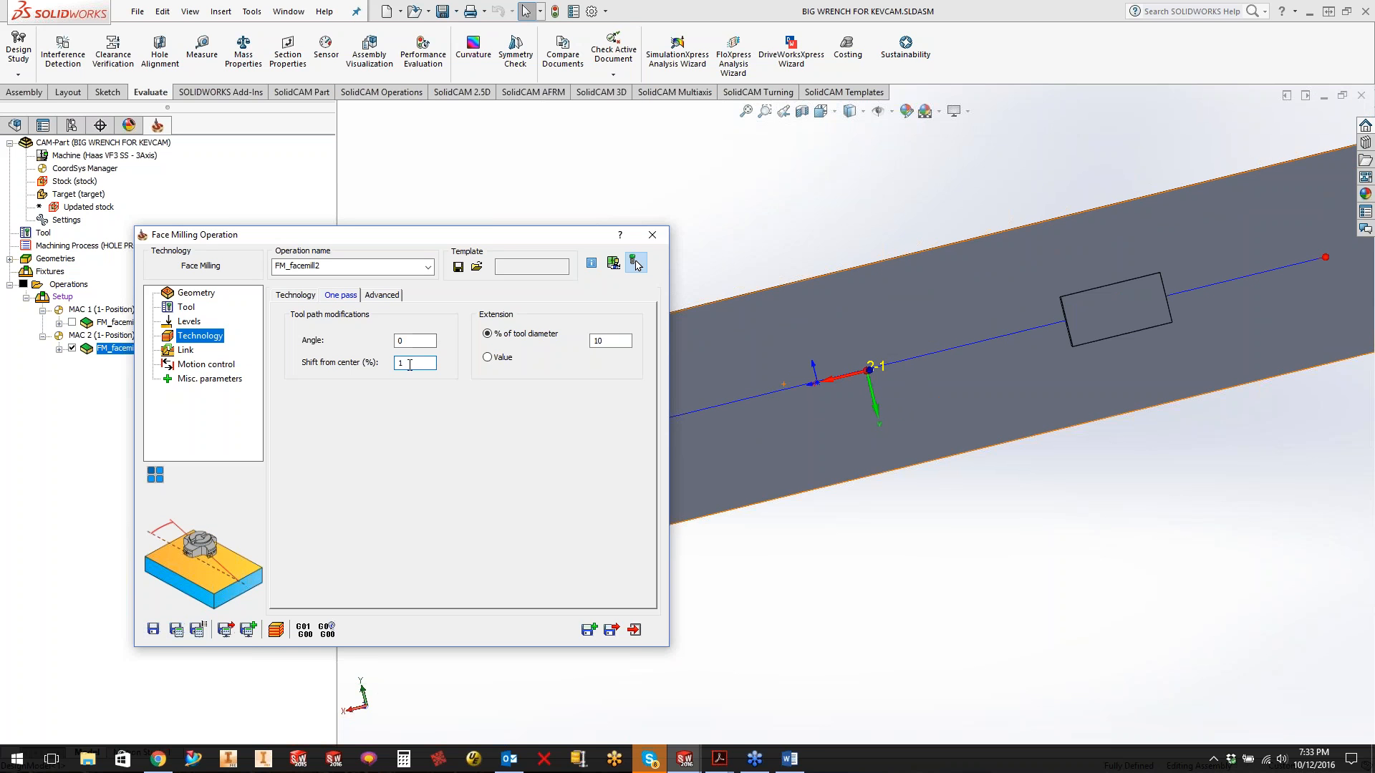
text(5)
click(179, 629)
scroll(855, 414, up, 8)
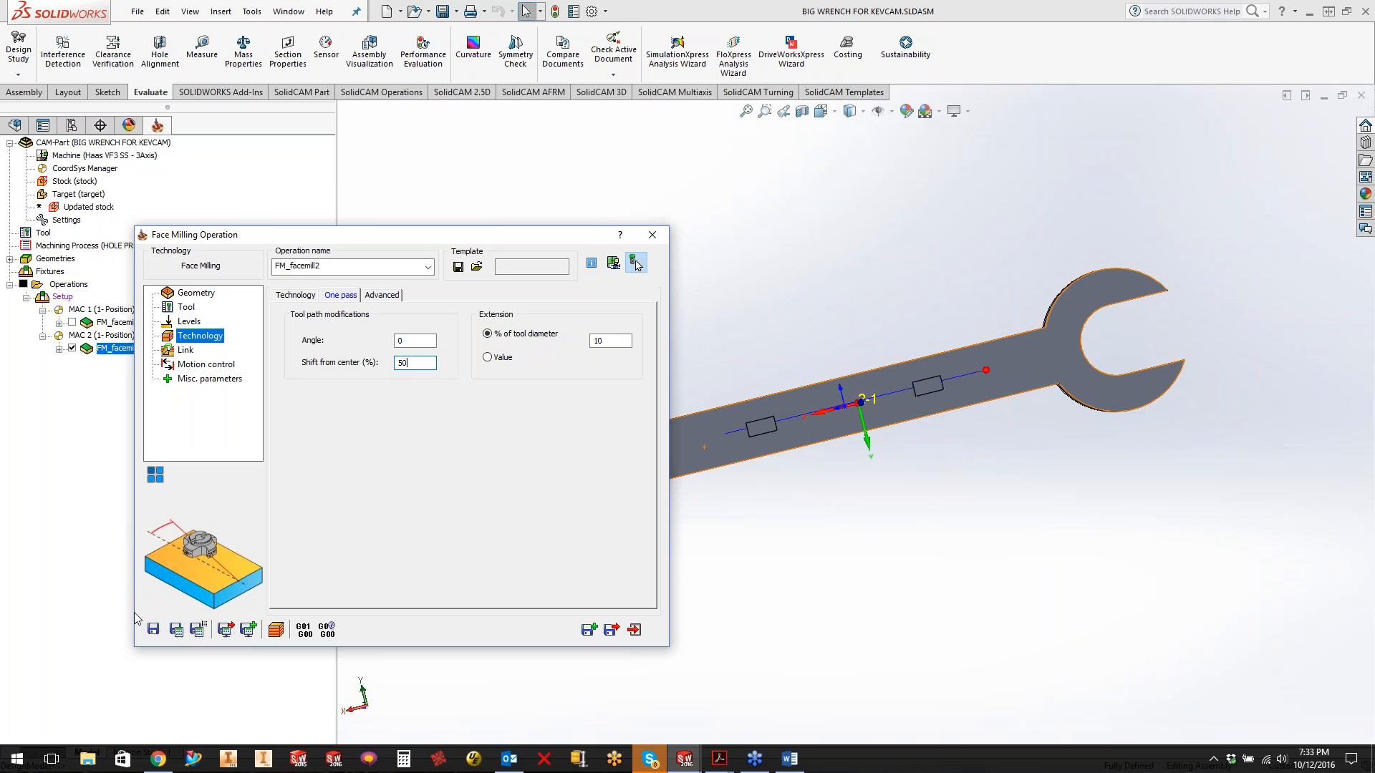
click(177, 630)
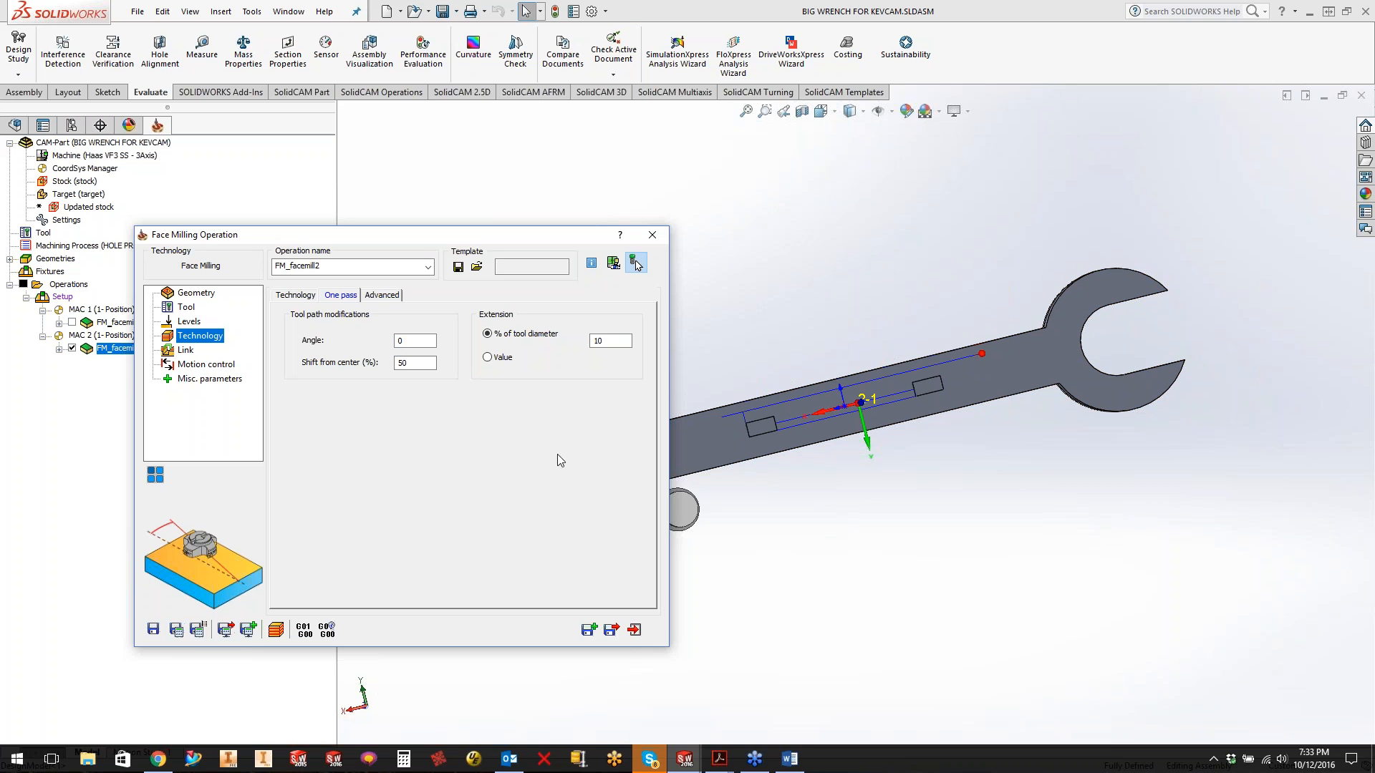
text(0)
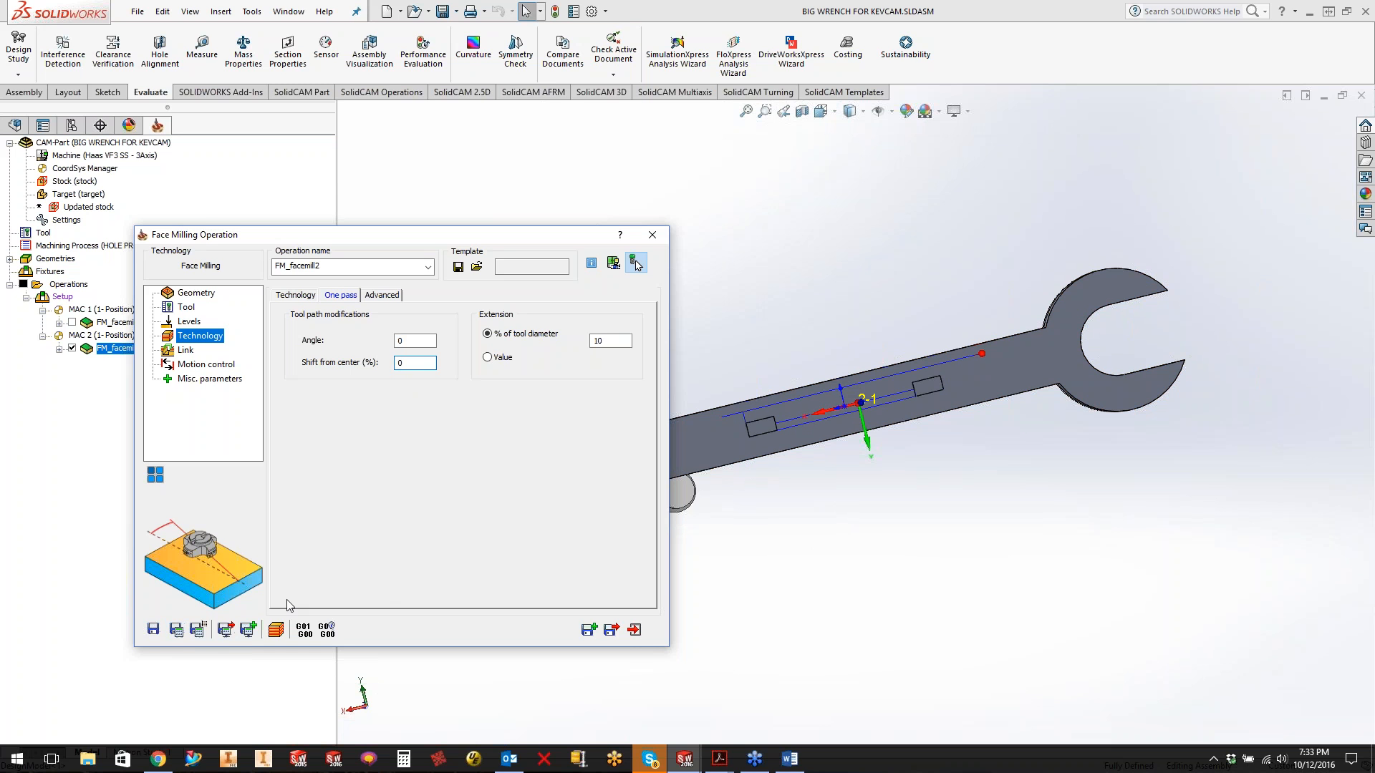
click(177, 630)
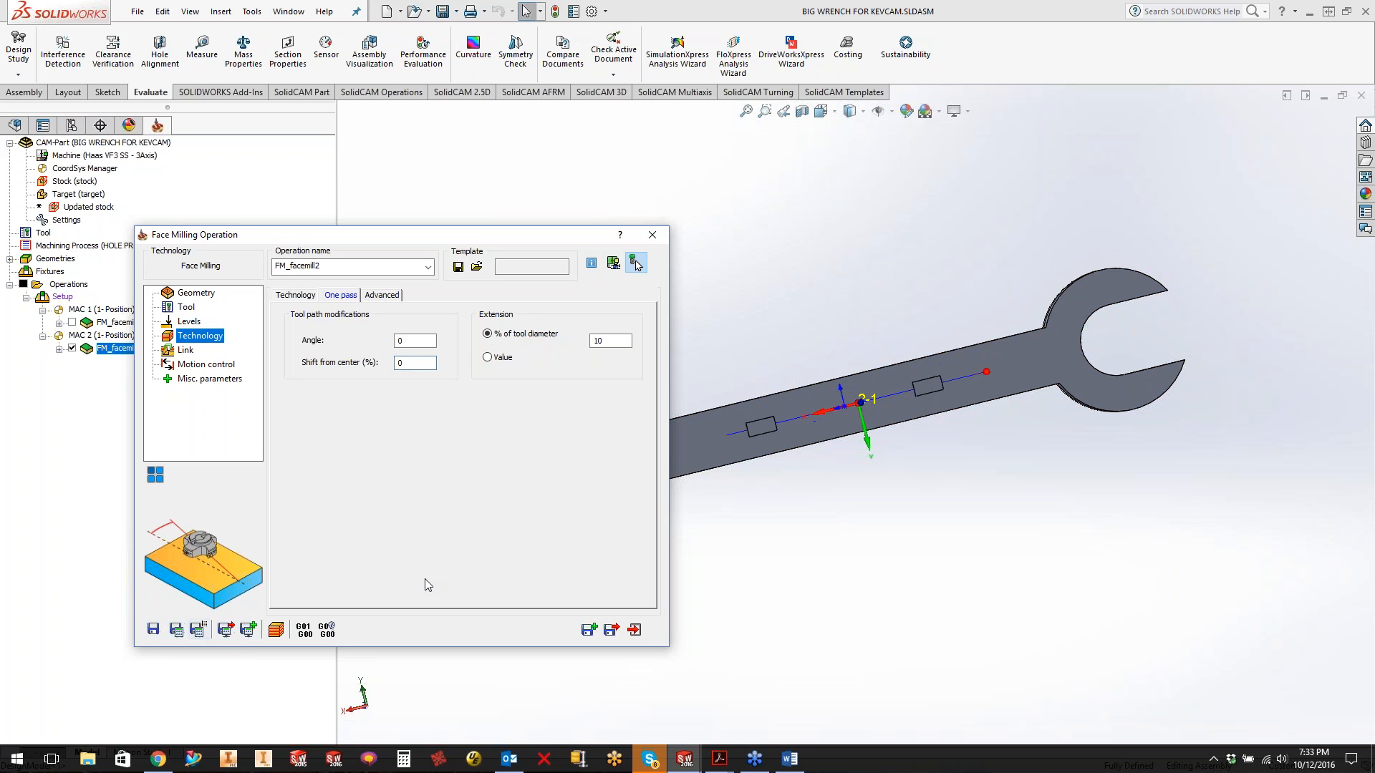
- Try a different one-pass toolpath angle with recalculation, and return the angle to 0
double_click(401, 341)
click(179, 632)
double_click(409, 341)
text(0)
click(177, 630)
- Review the one-pass extension and technology settings, choose the Tangent lead-in for the links, and save and calculate the operation
click(612, 341)
double_click(611, 340)
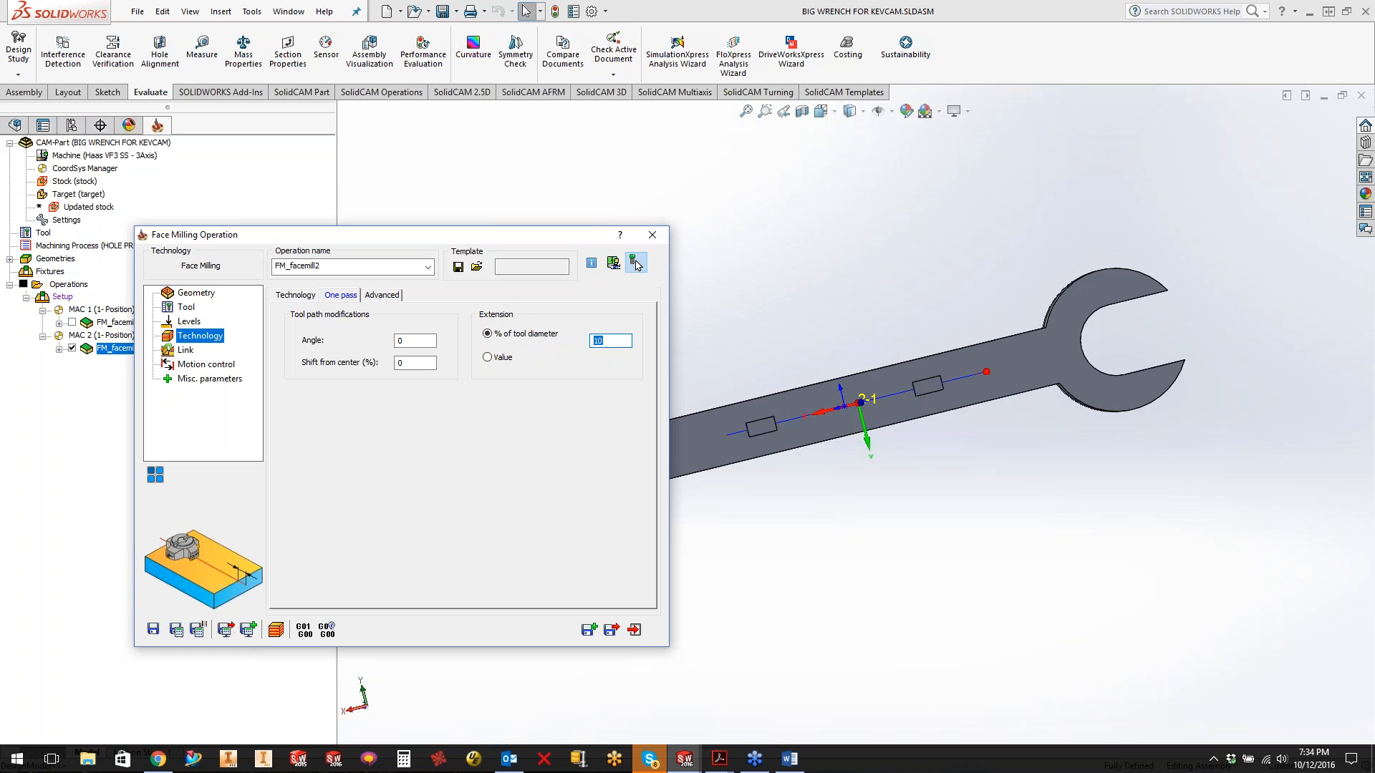
click(293, 295)
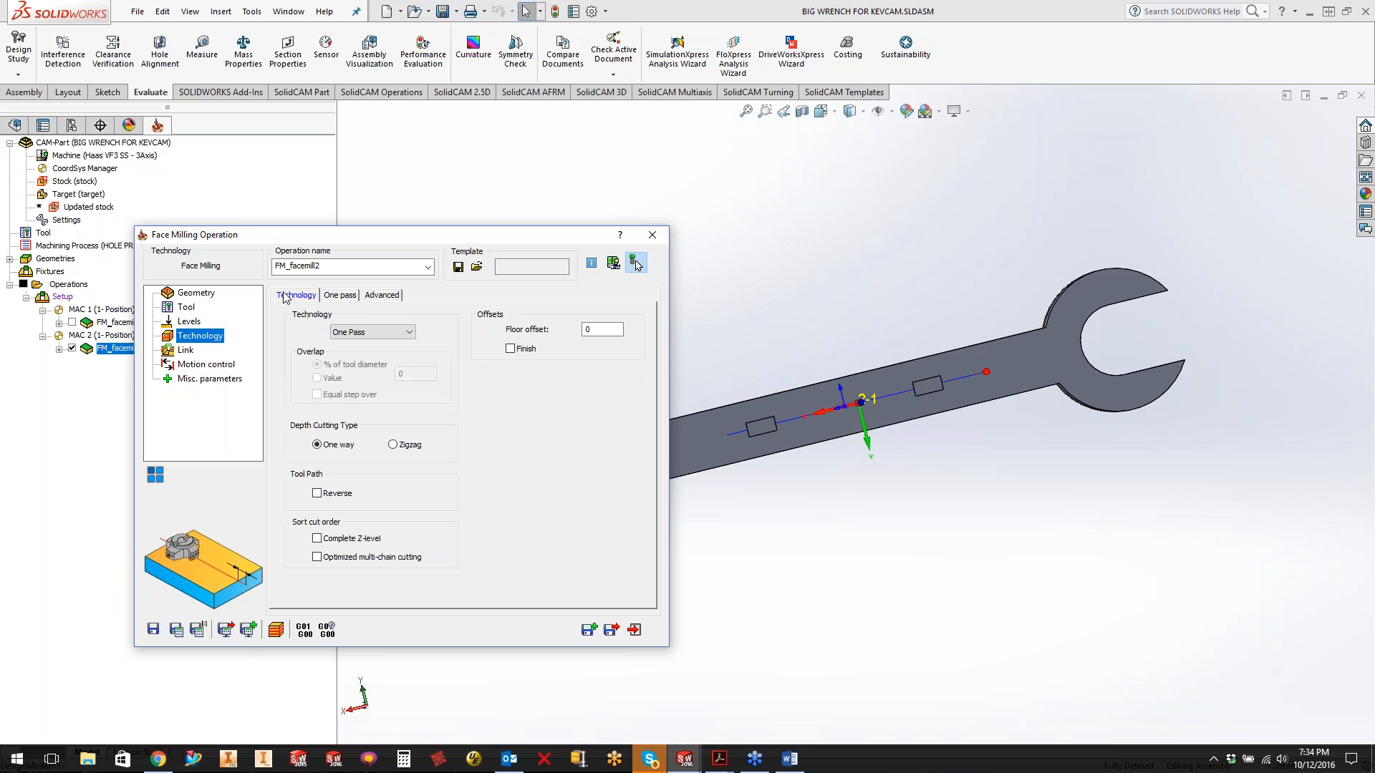
click(186, 351)
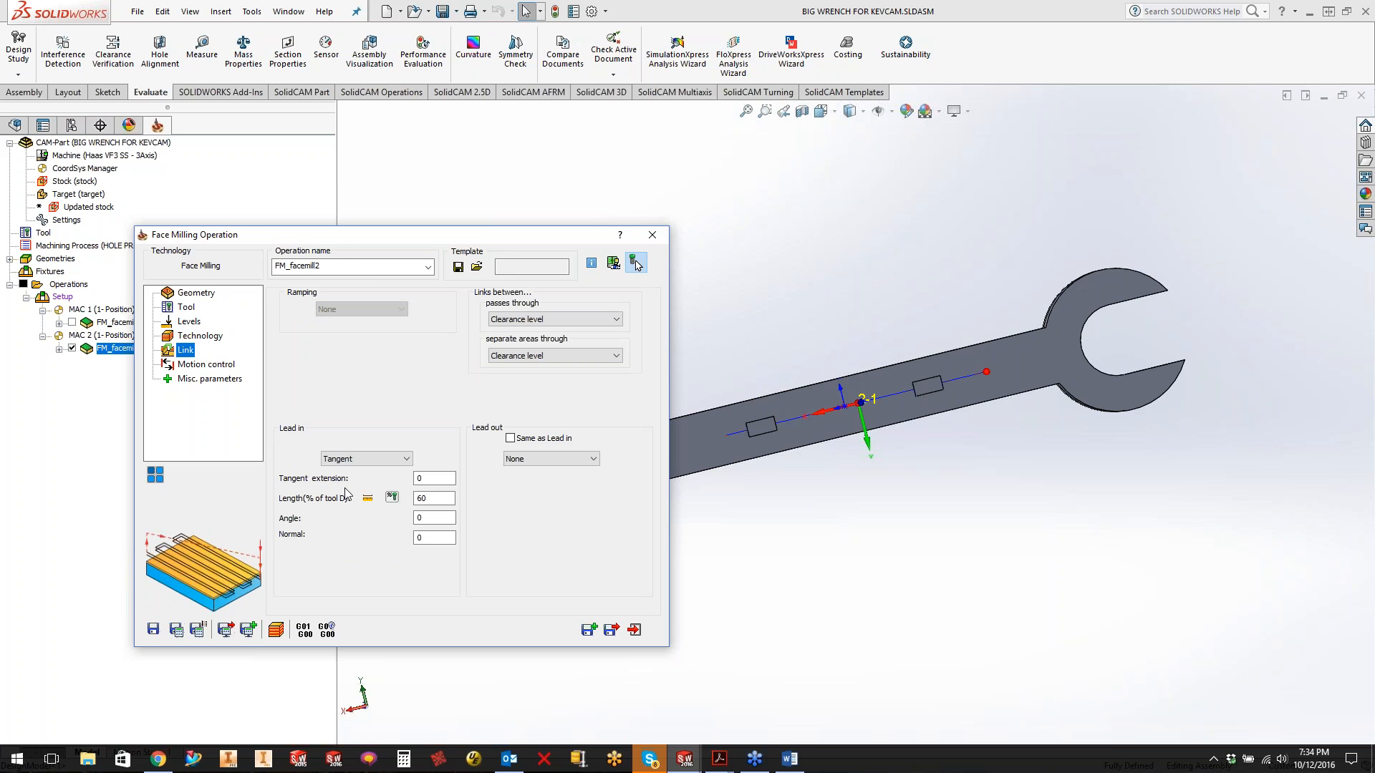
click(395, 461)
click(397, 437)
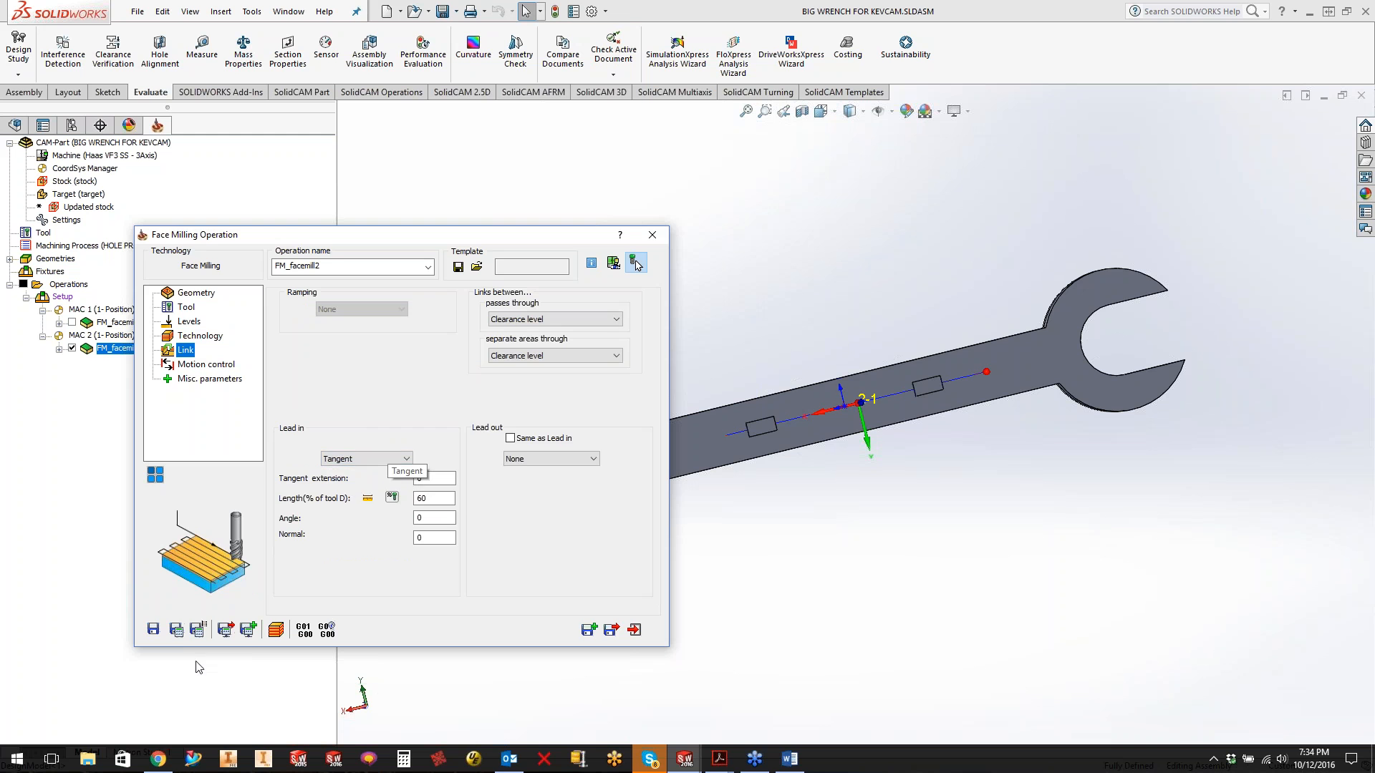
click(176, 630)
click(363, 473)
- Simulate the facemill2 operation in Host CAD, watching the face mill pass along the wrench handle
click(276, 629)
click(324, 543)
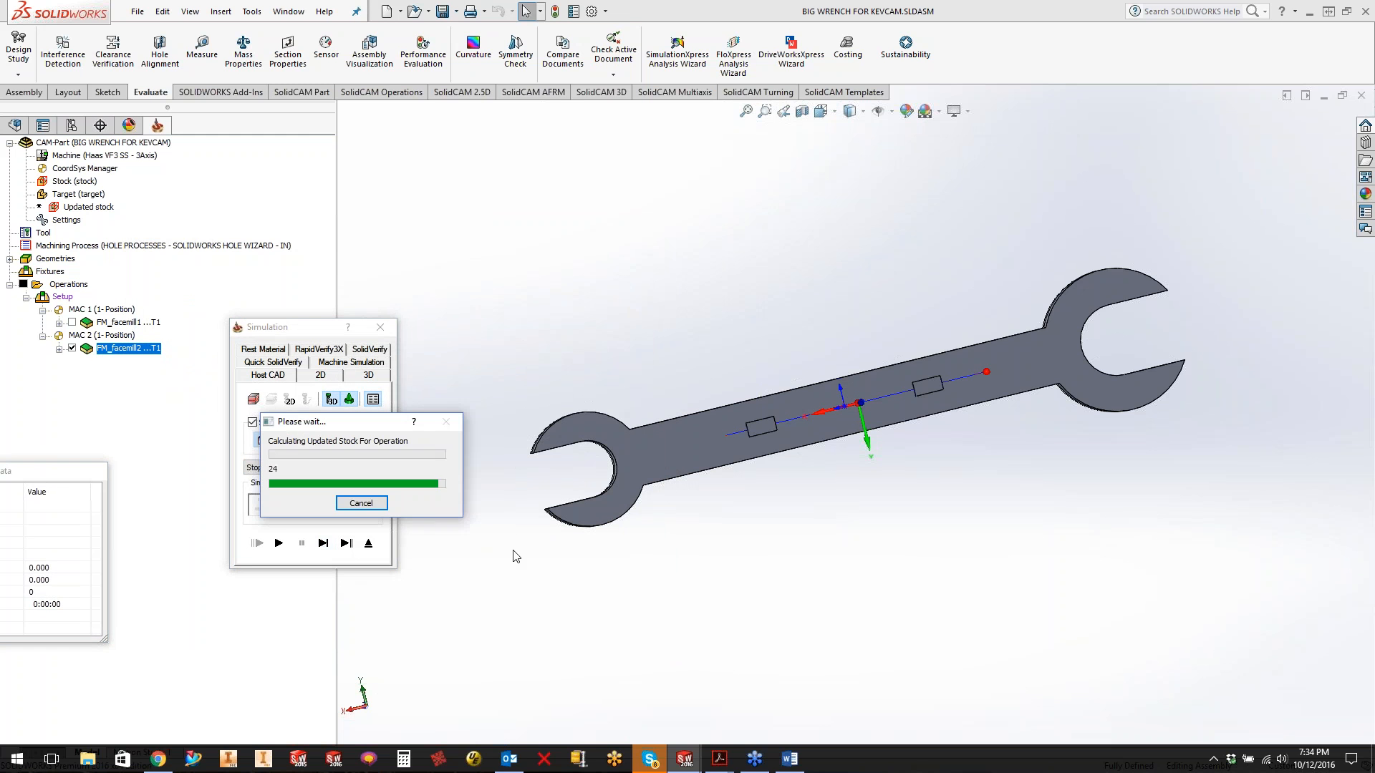
middle_drag(713, 427, 721, 286)
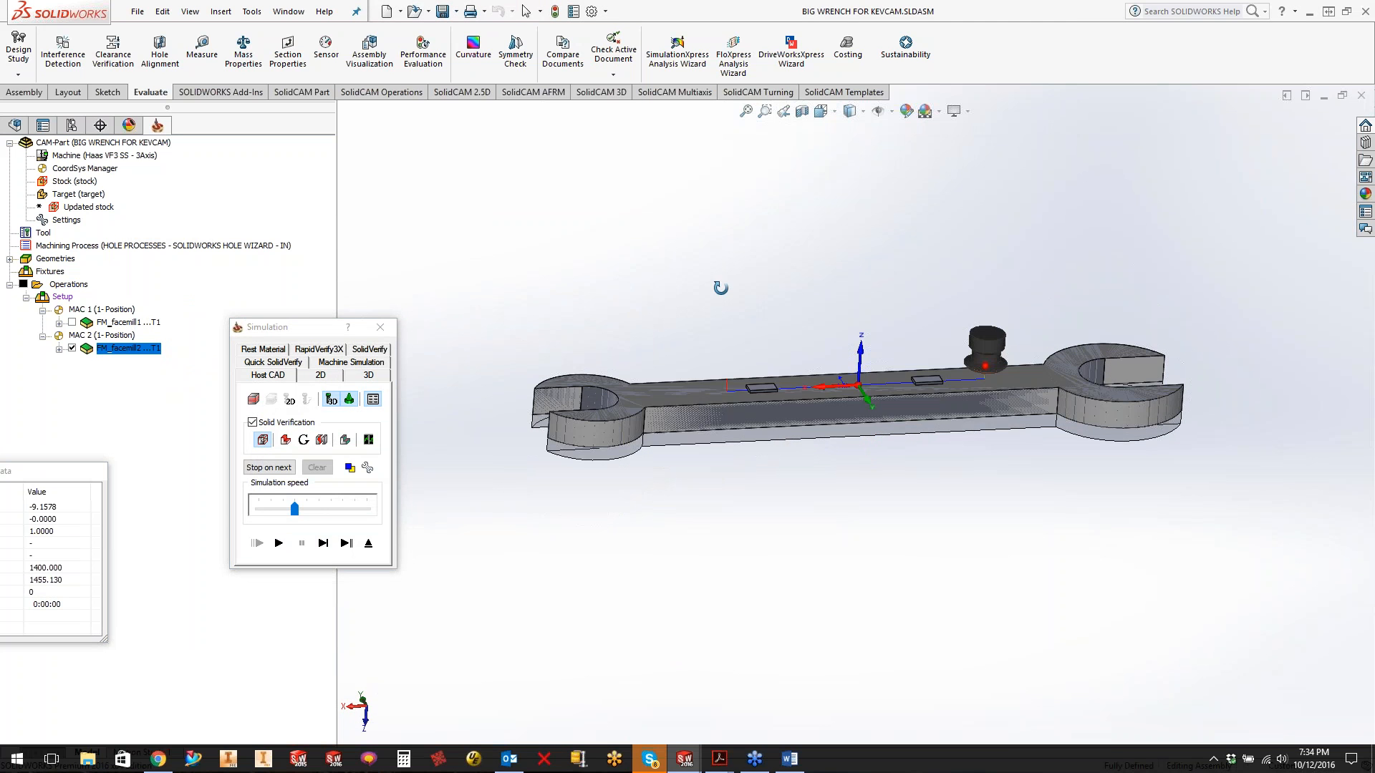
click(324, 542)
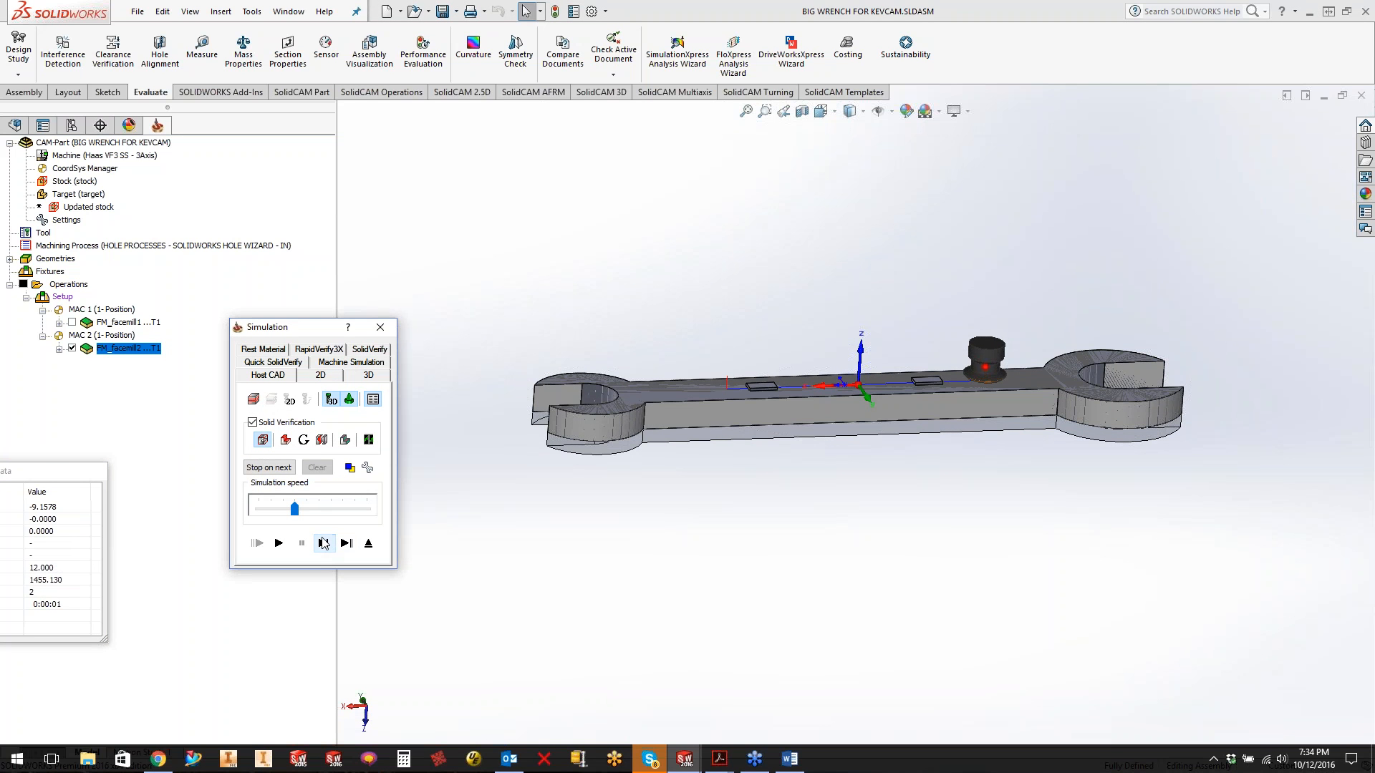
click(280, 543)
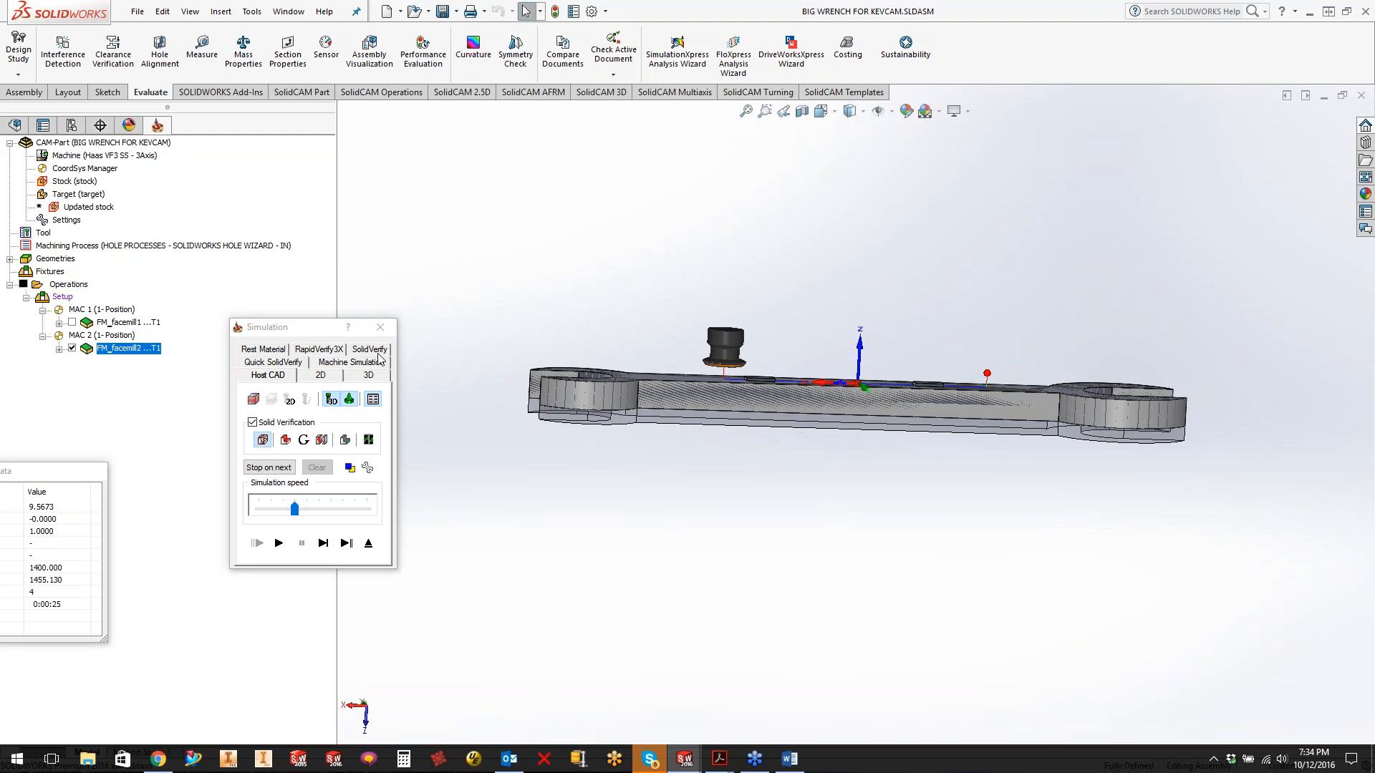
- Run the SolidVerify simulation of facemill2, close the simulation and the operation, and hide the operation's toolpath
click(375, 352)
click(280, 544)
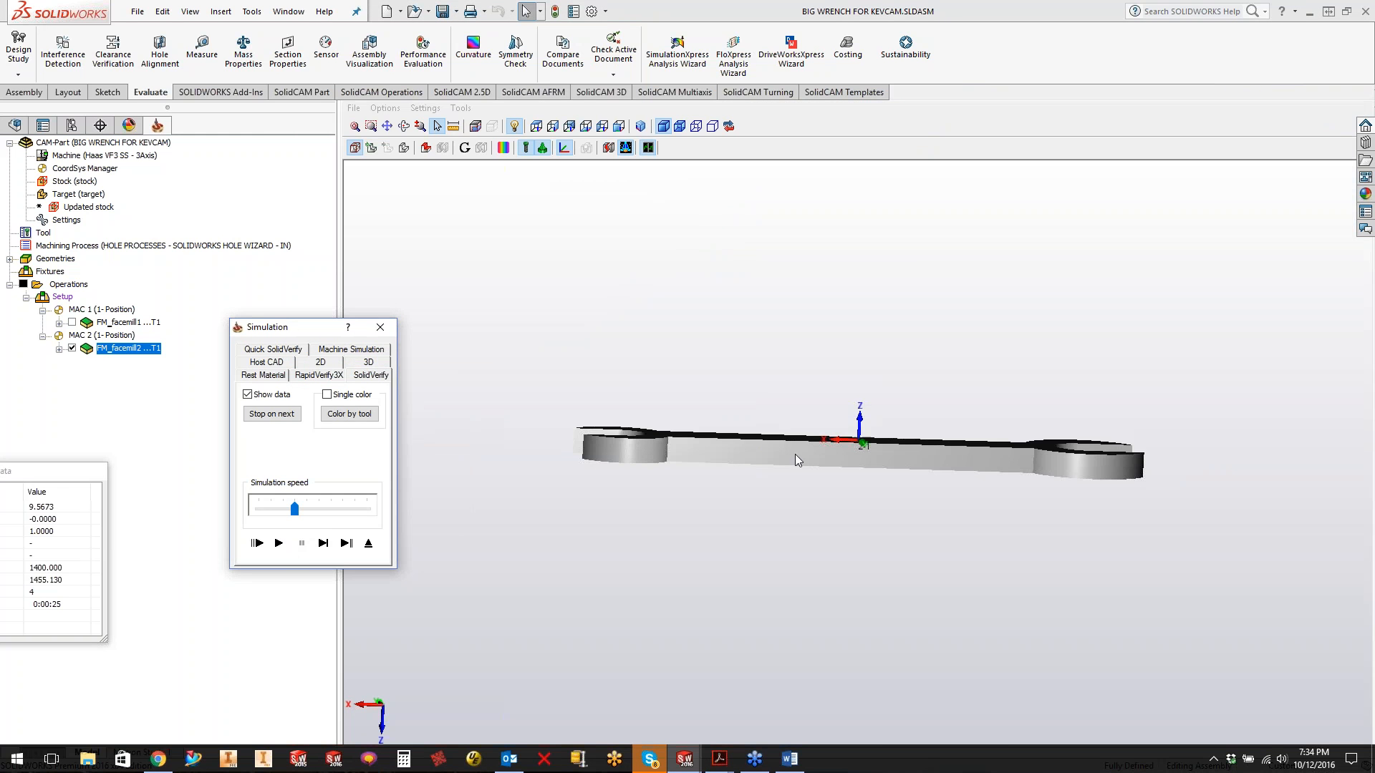
click(323, 542)
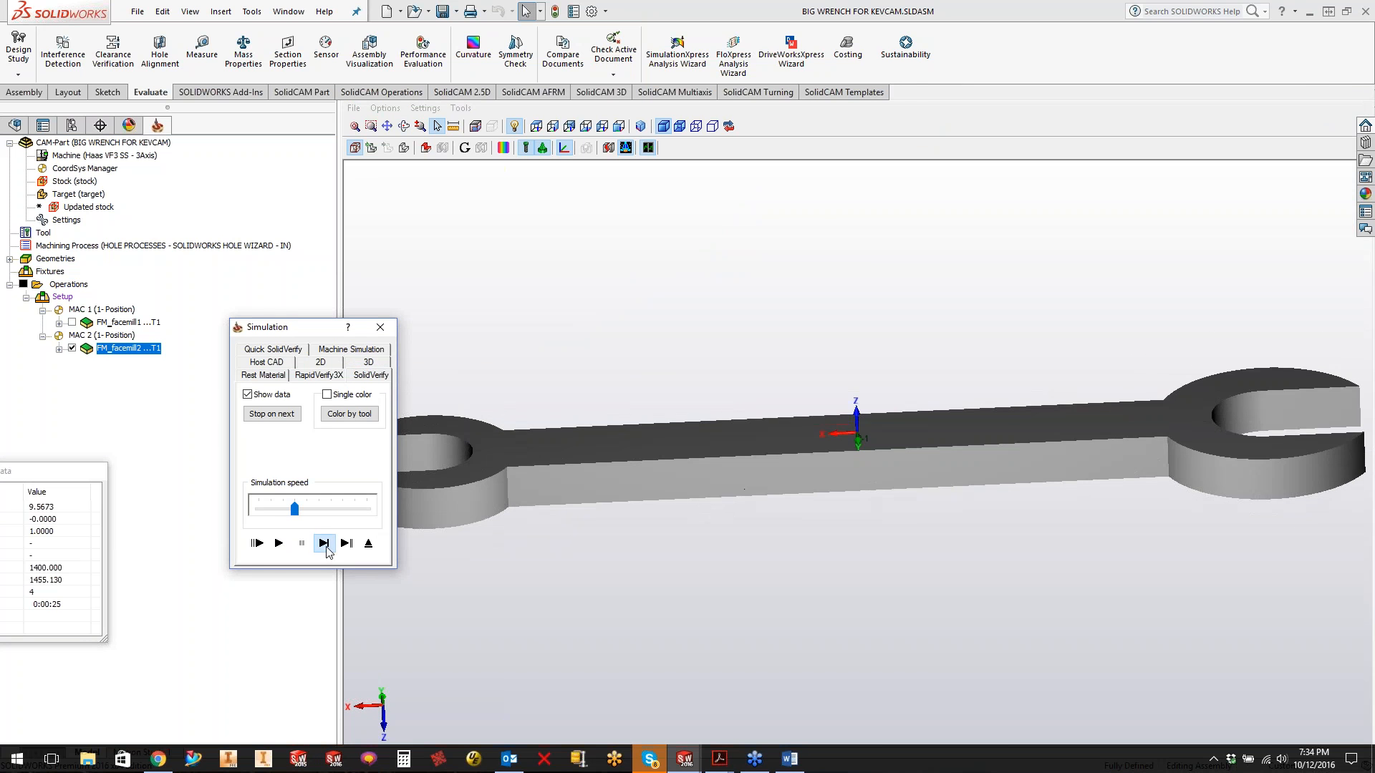
click(380, 327)
click(652, 235)
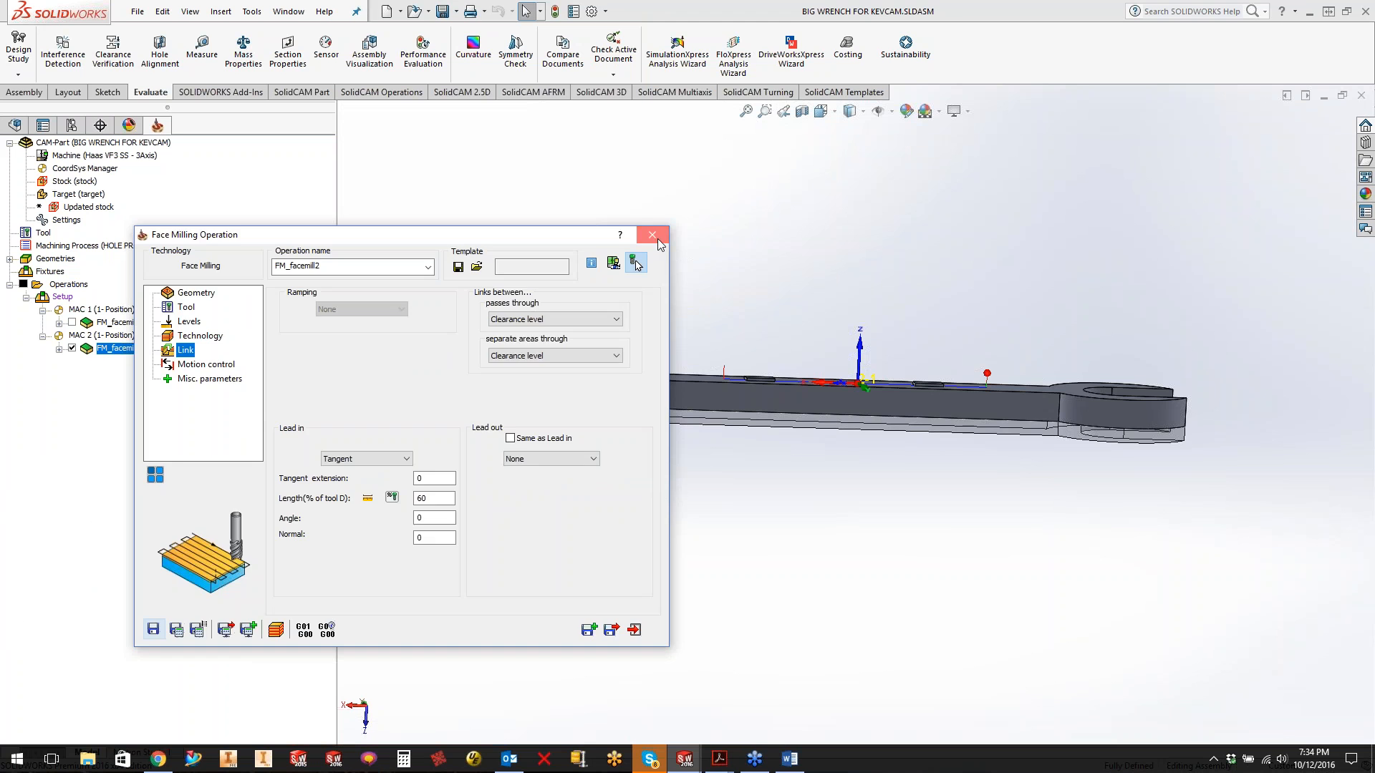
click(72, 348)
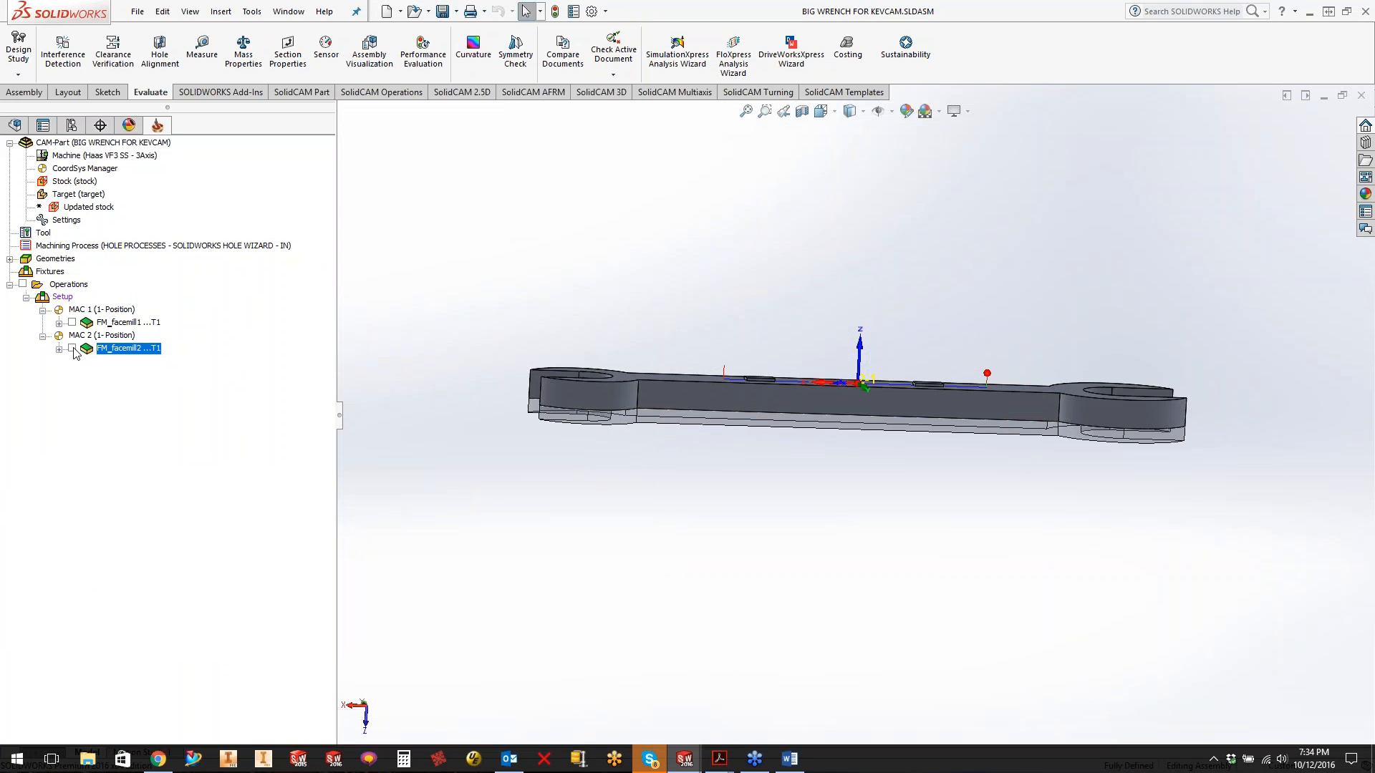
- Add the two raised pads on the wrench handle to the target model's solids and accept the definition
click(80, 197)
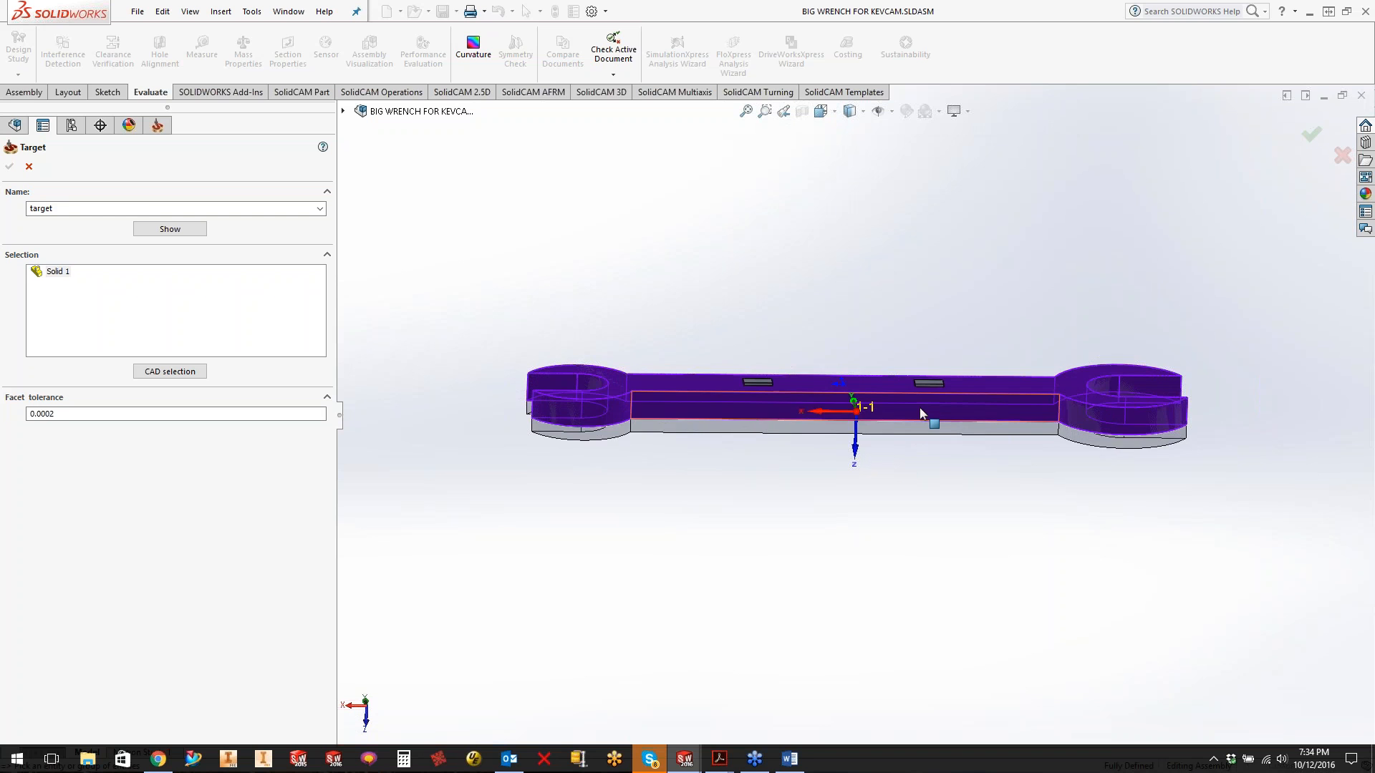
scroll(912, 346, down, 3)
click(912, 349)
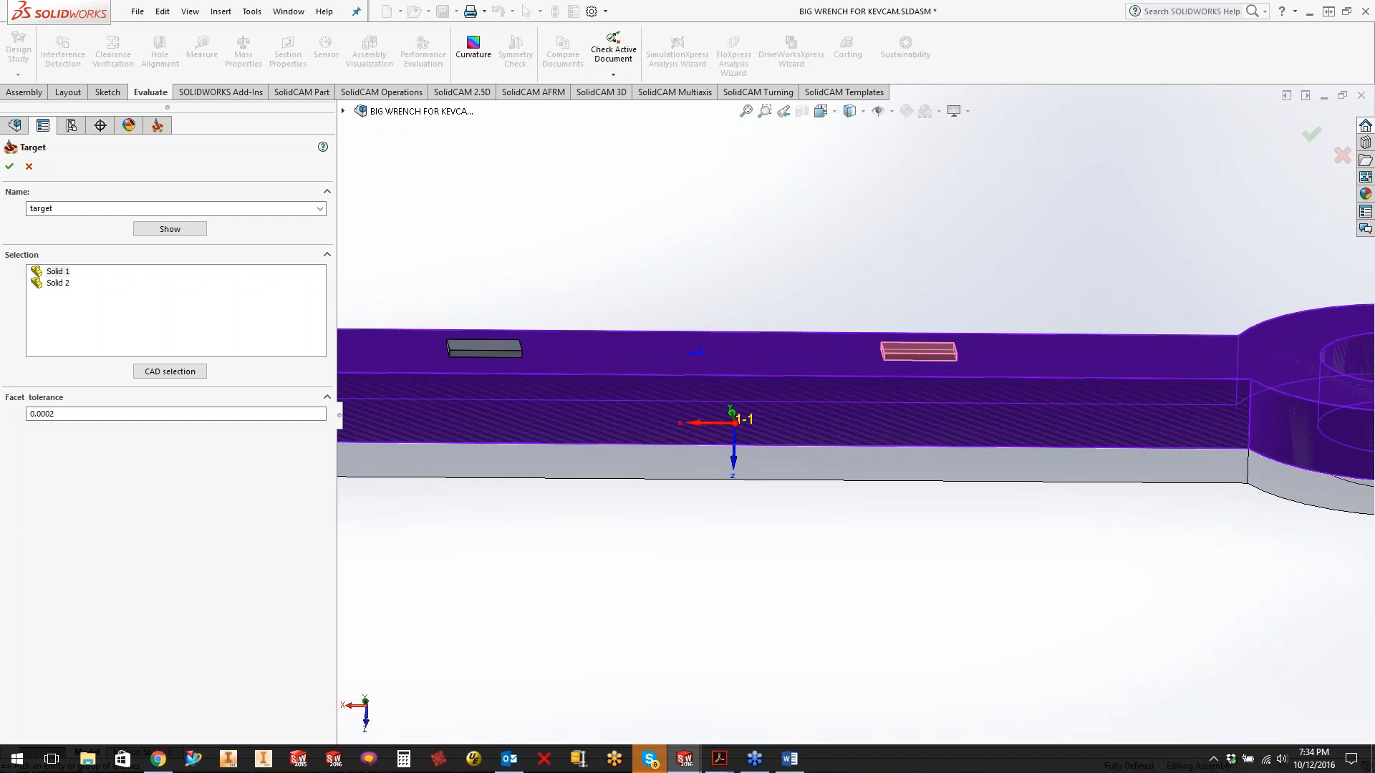
click(494, 349)
click(10, 166)
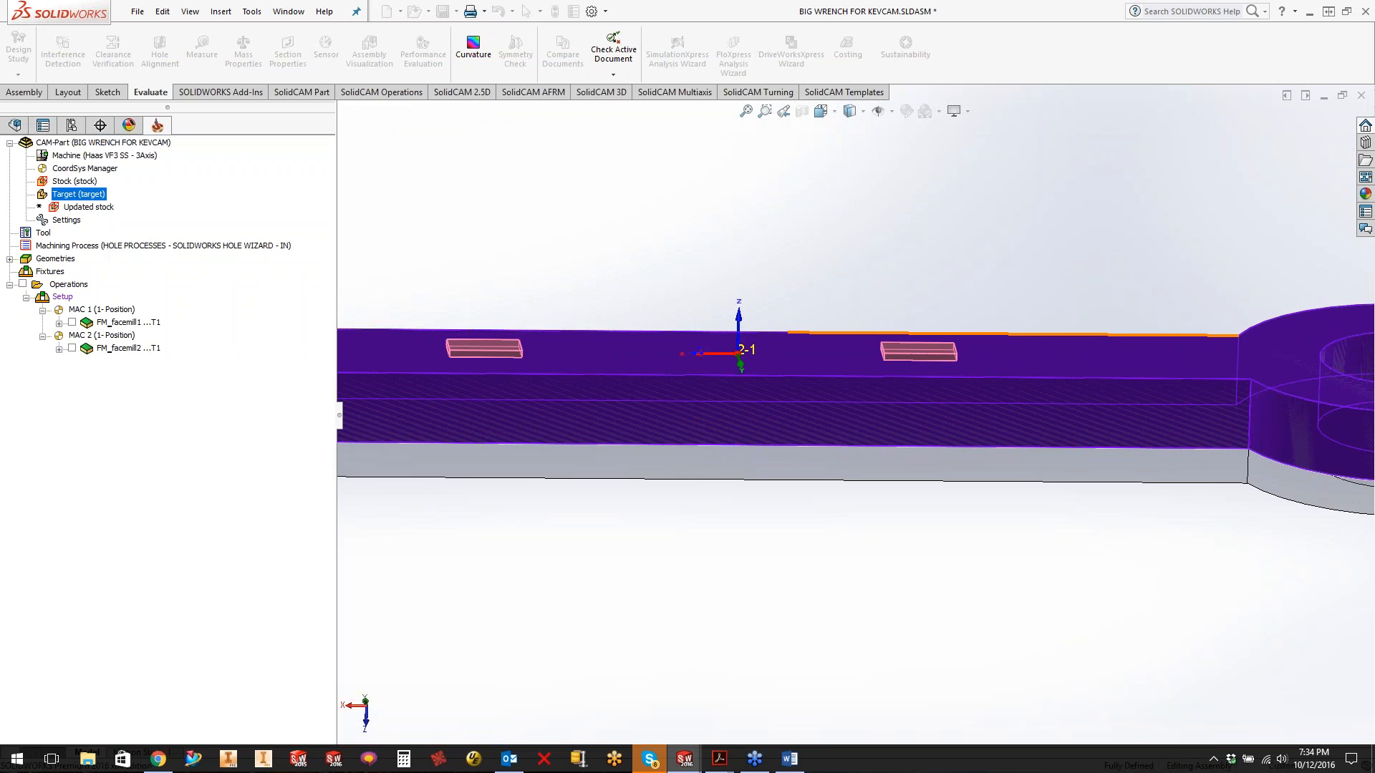
- Check the wrench for the raised pads in facemill2's SolidVerify simulation and in the 3D display of the target model
right_click(97, 349)
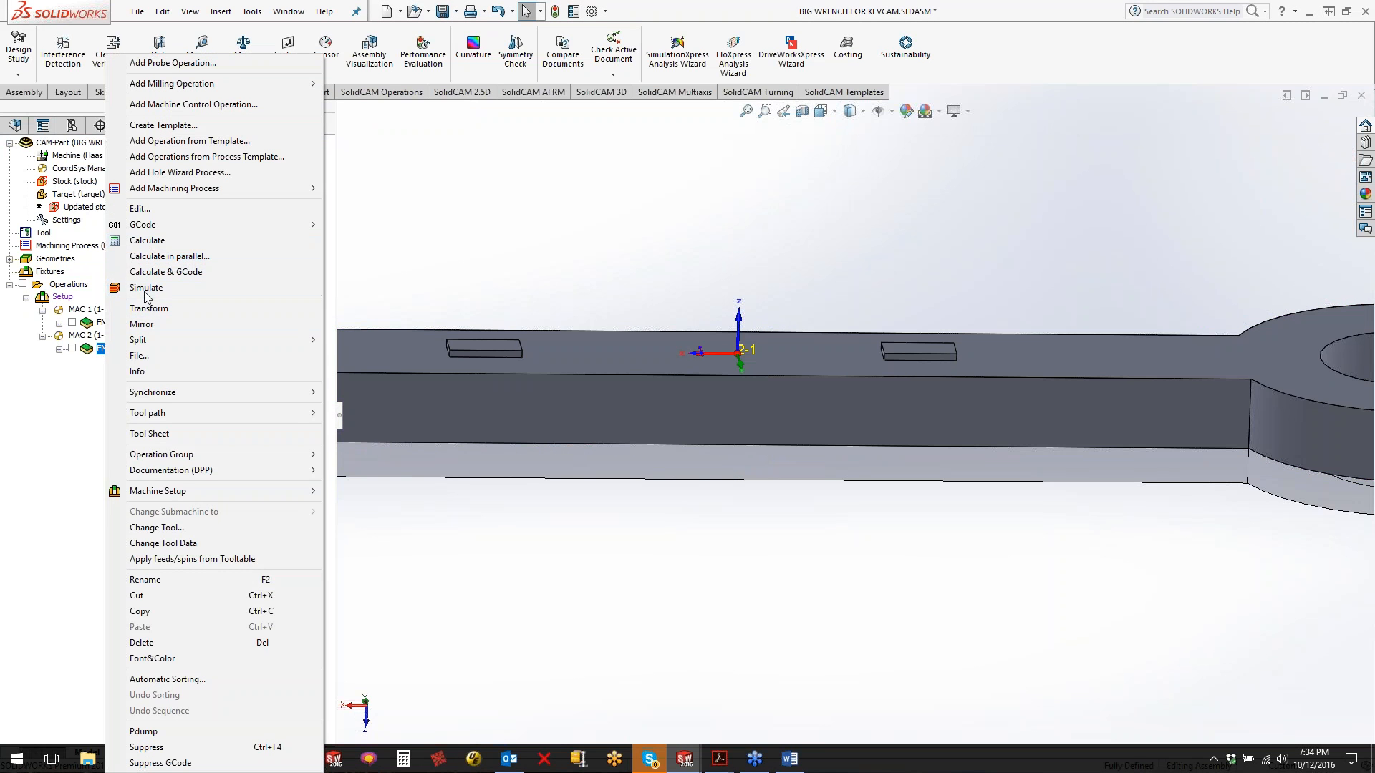
click(146, 287)
click(369, 350)
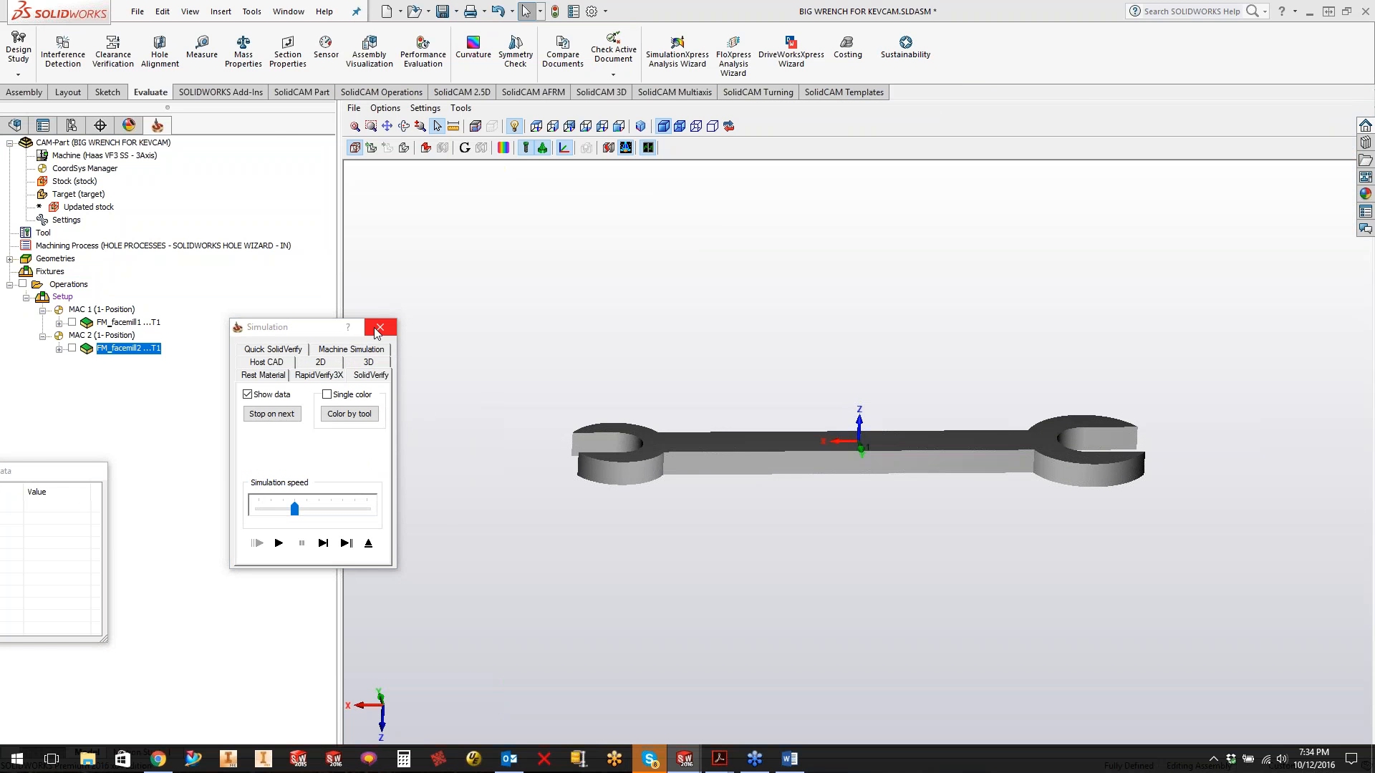
click(376, 329)
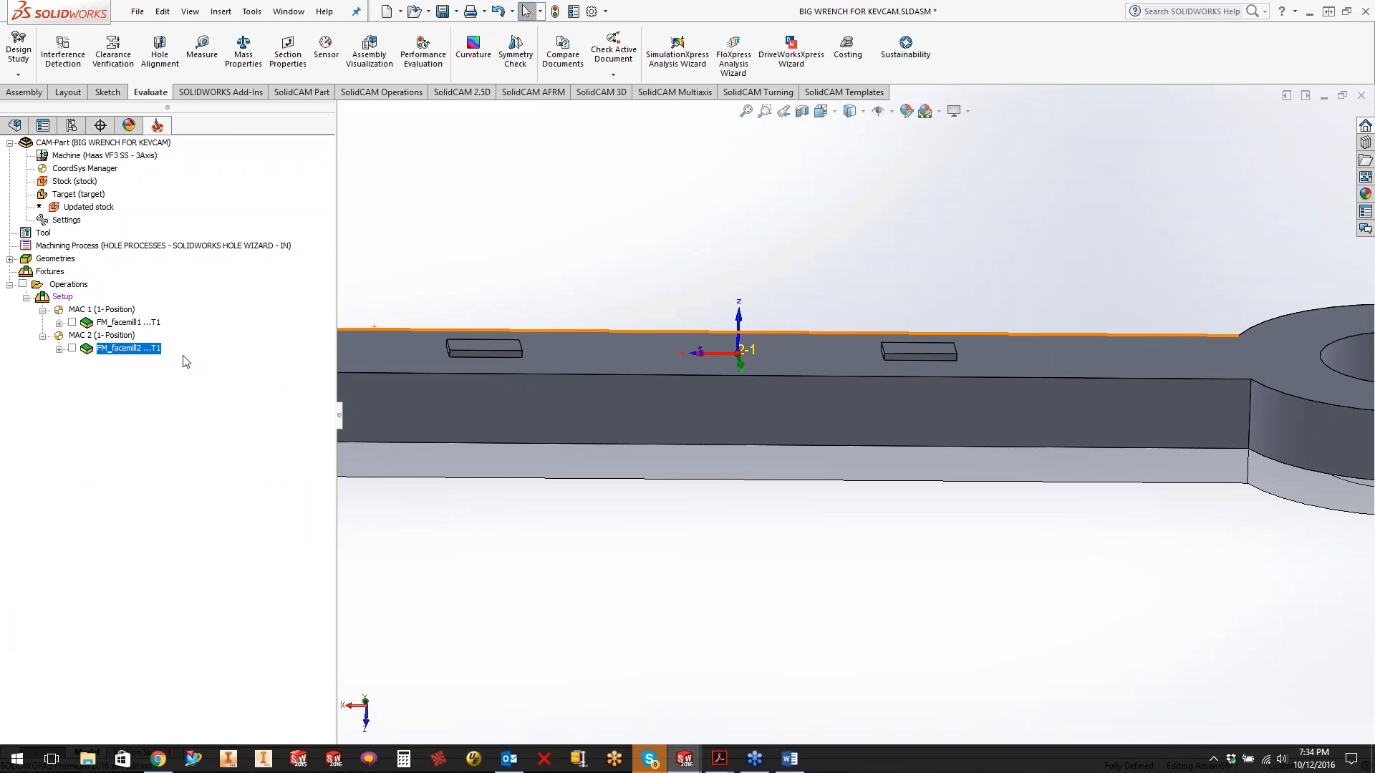
right_click(80, 195)
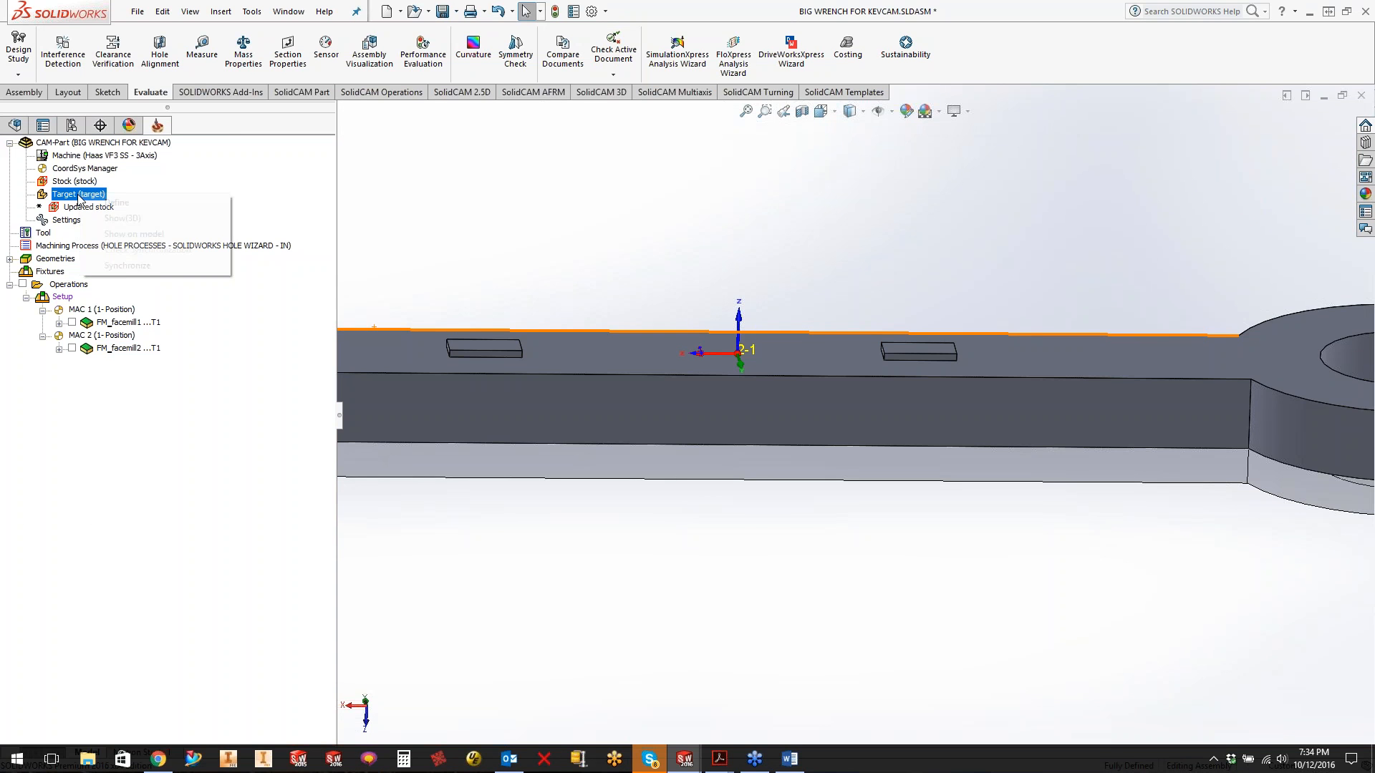
click(123, 219)
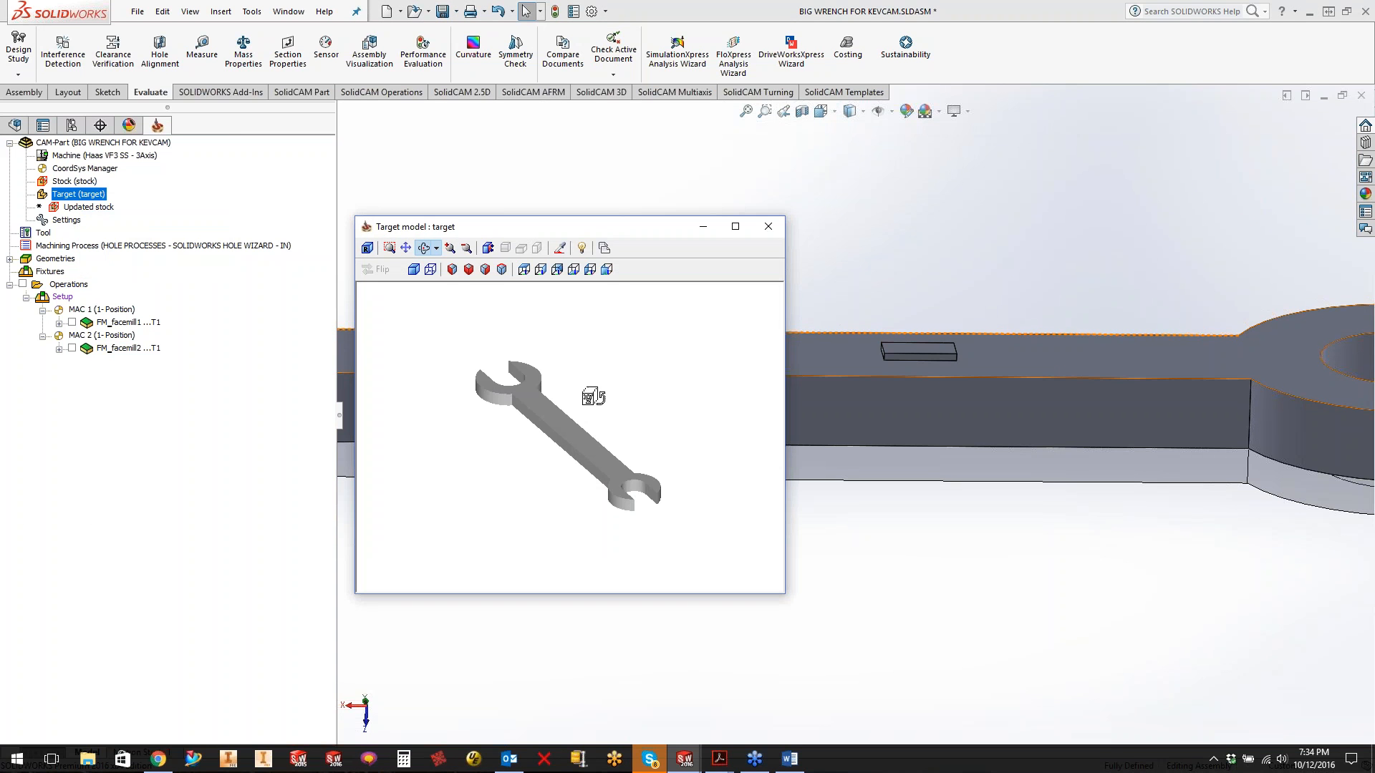
- Inspect the target model in its 3D display once more, rotating the wrench to look for the raised pads
click(765, 226)
right_click(88, 196)
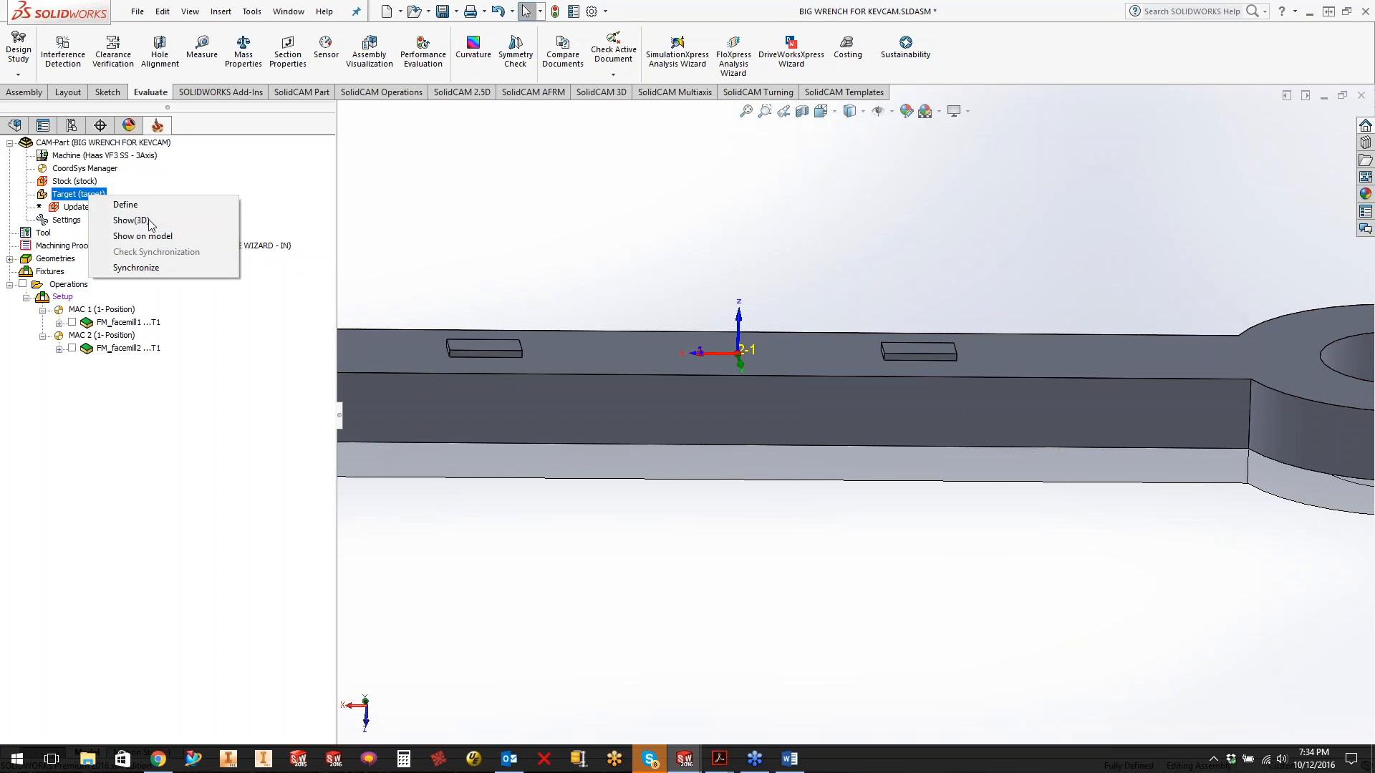
click(152, 221)
drag(550, 421, 648, 419)
click(771, 229)
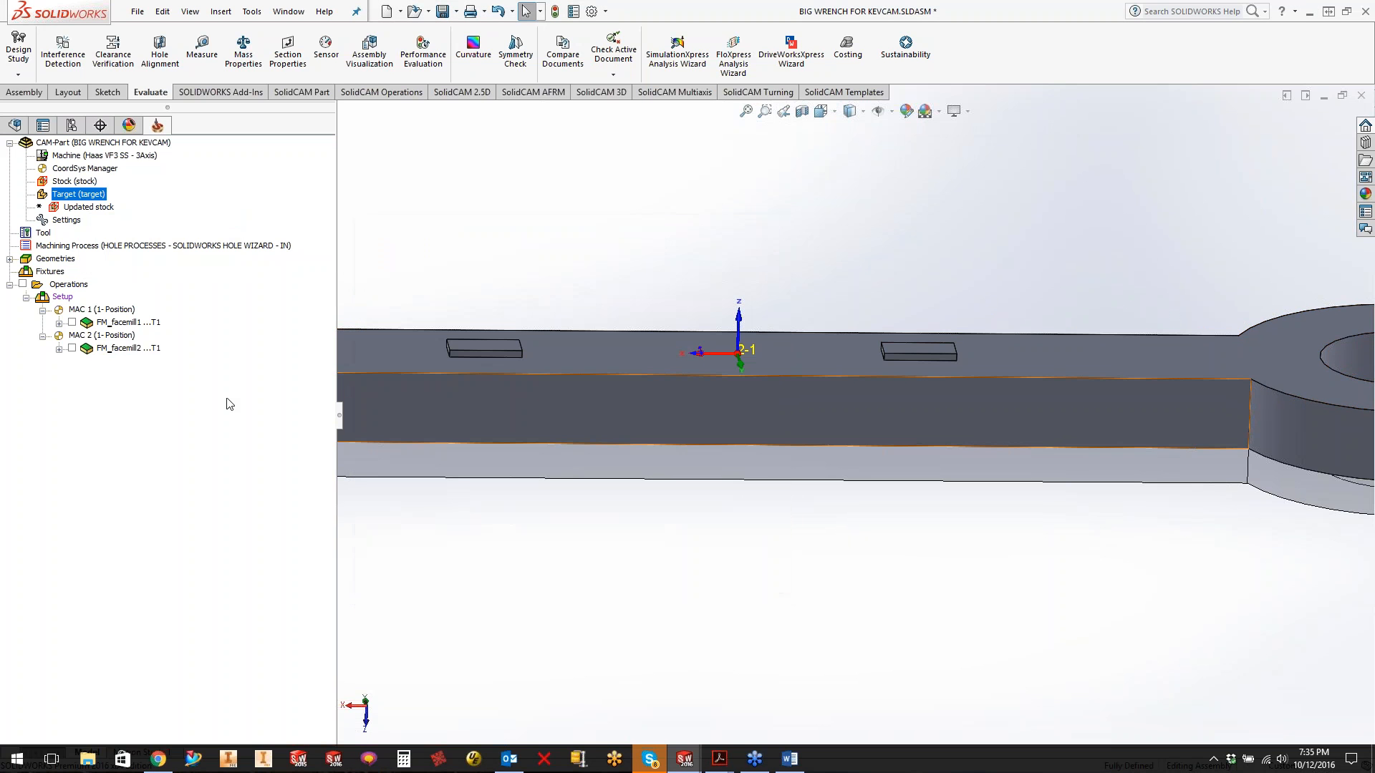
- Run facemill2's SolidVerify simulation, inspect the machined wrench handle and close the simulation
right_click(120, 351)
click(166, 287)
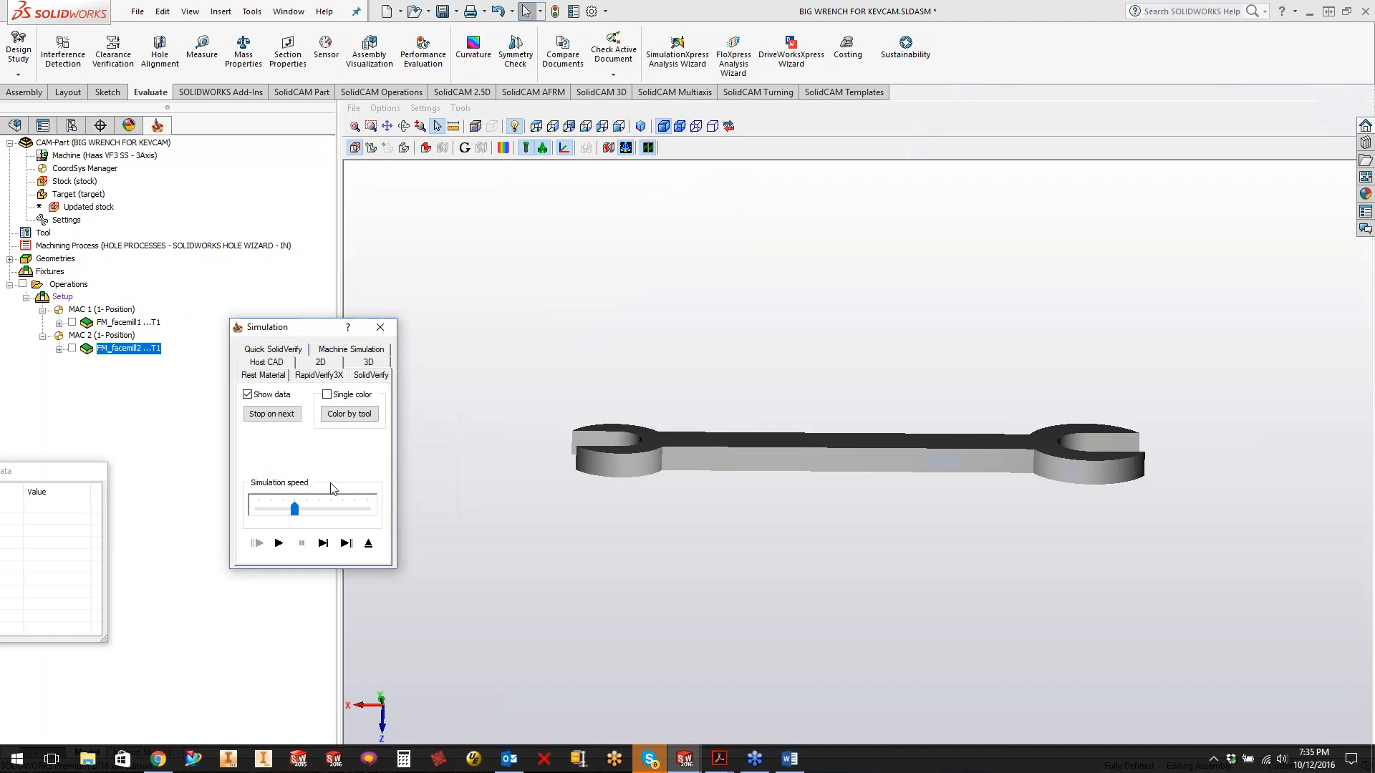
drag(732, 491, 479, 439)
click(323, 543)
middle_drag(604, 503, 583, 423)
click(380, 328)
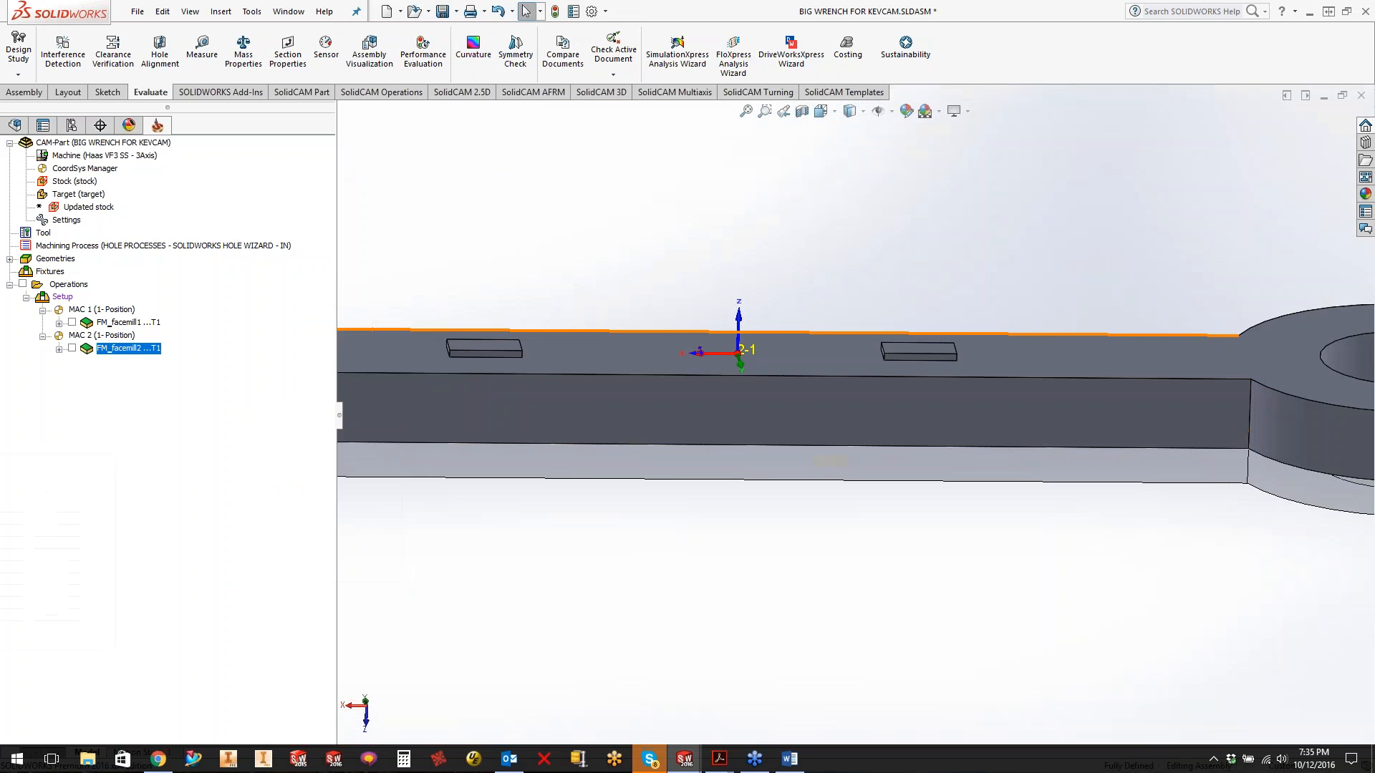
- Reopen the target model definition and accept it with the three solids selected
right_click(130, 352)
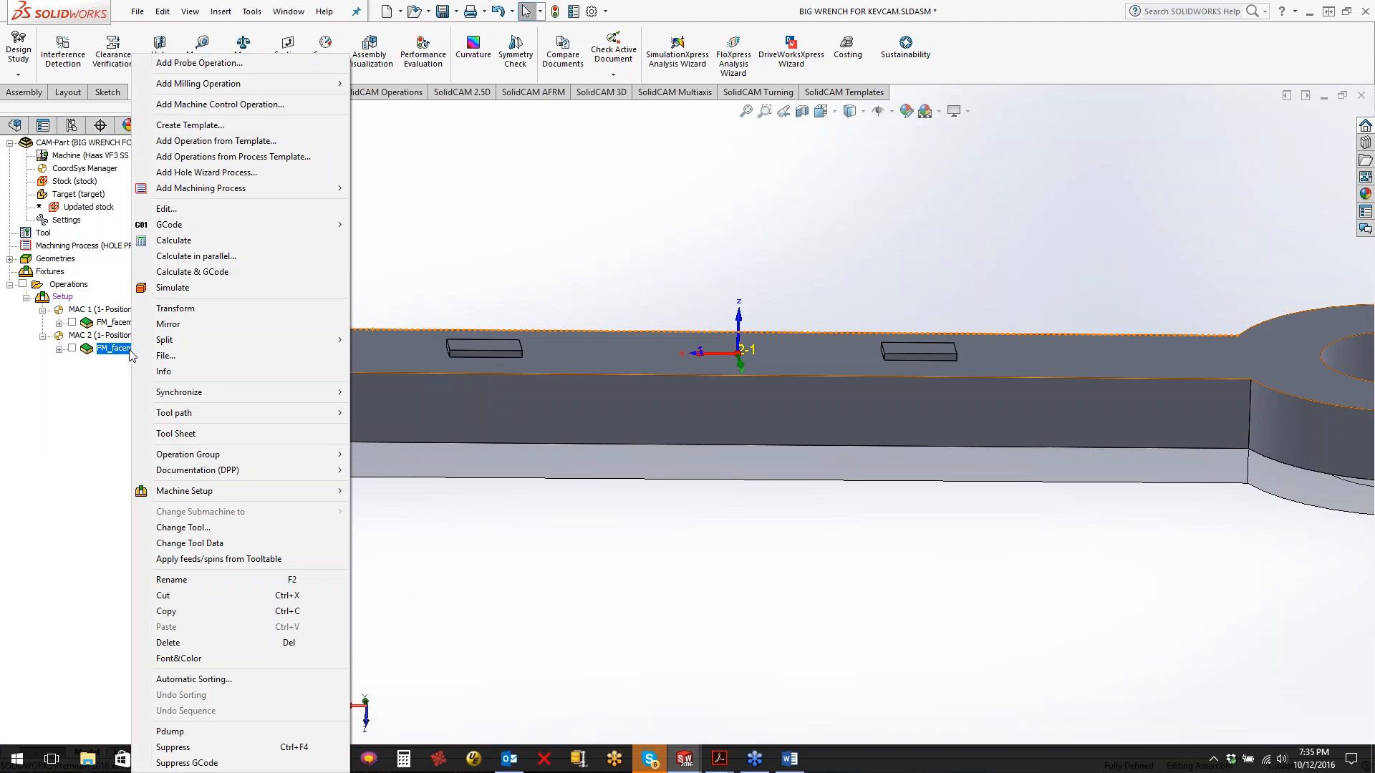
click(412, 247)
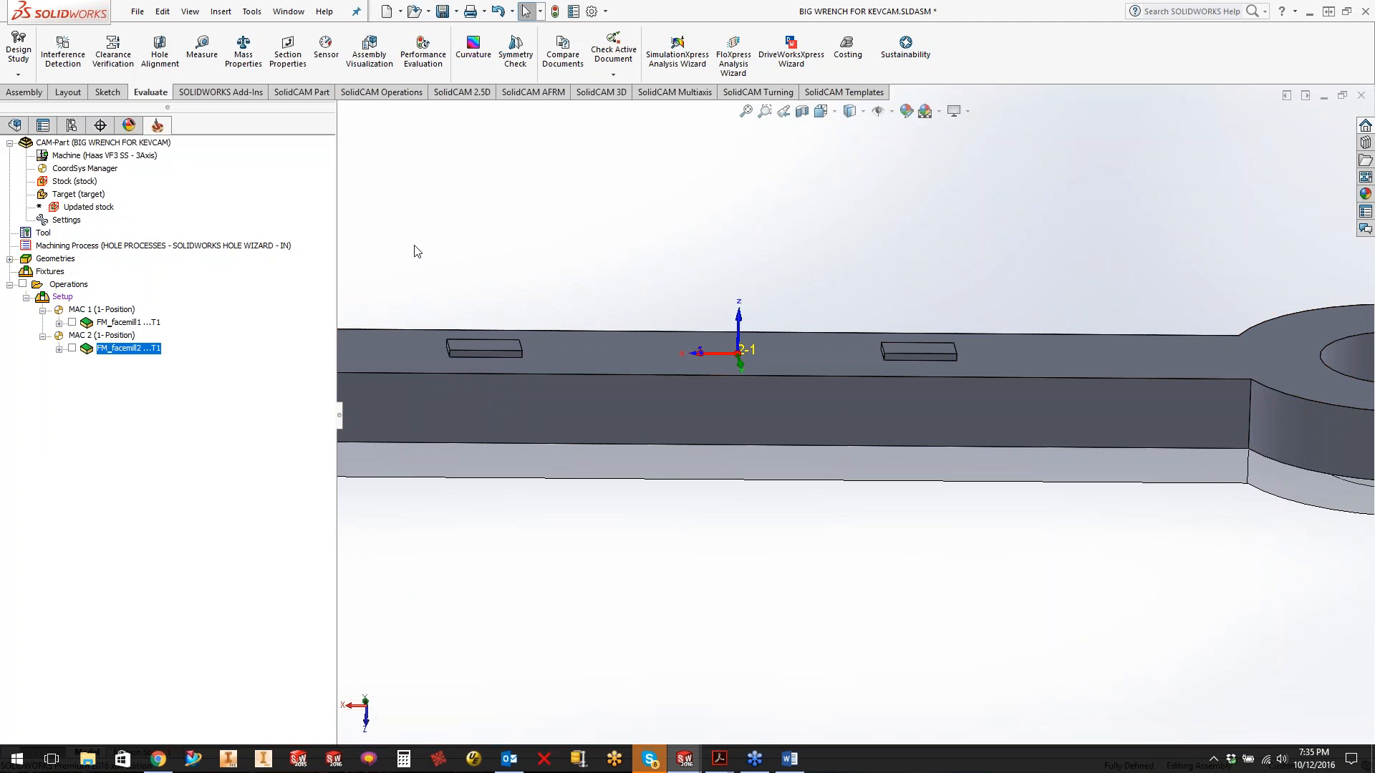
right_click(72, 201)
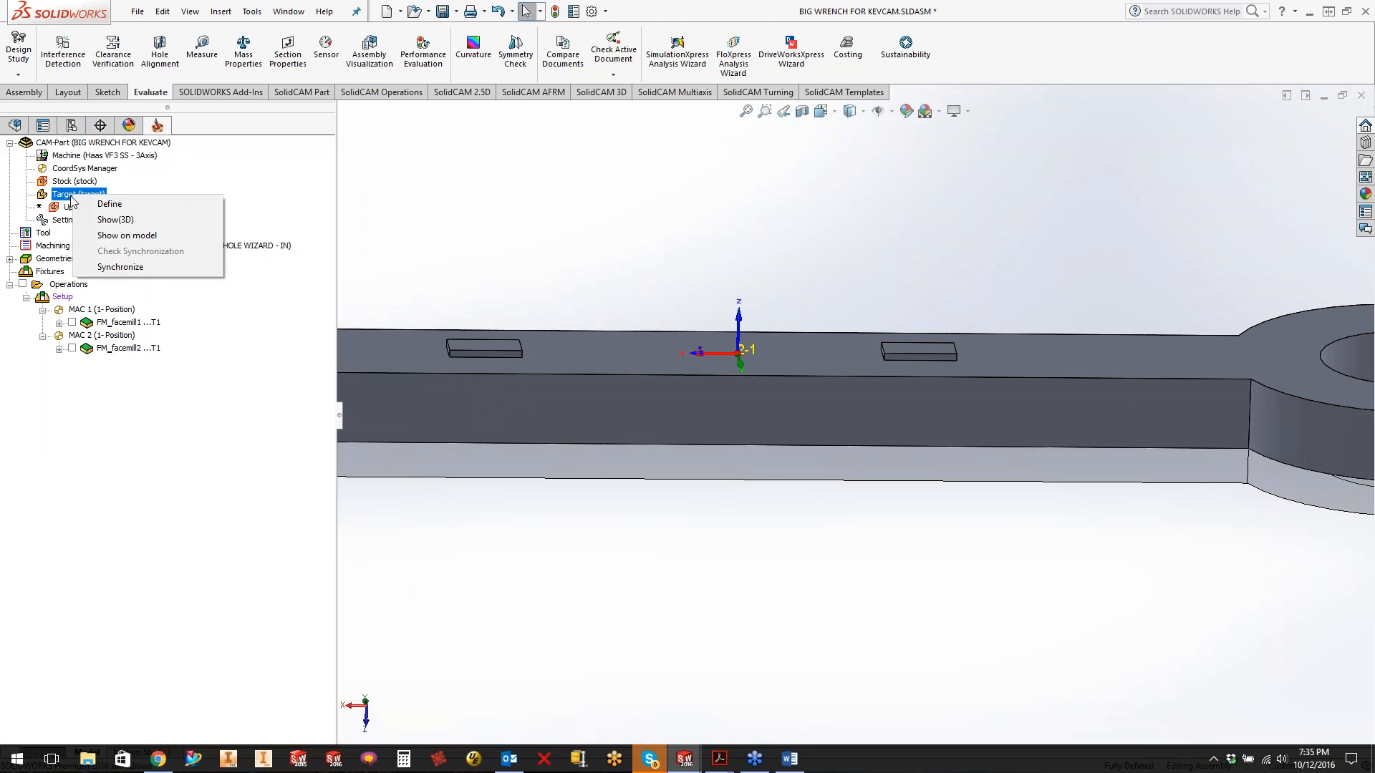
click(71, 201)
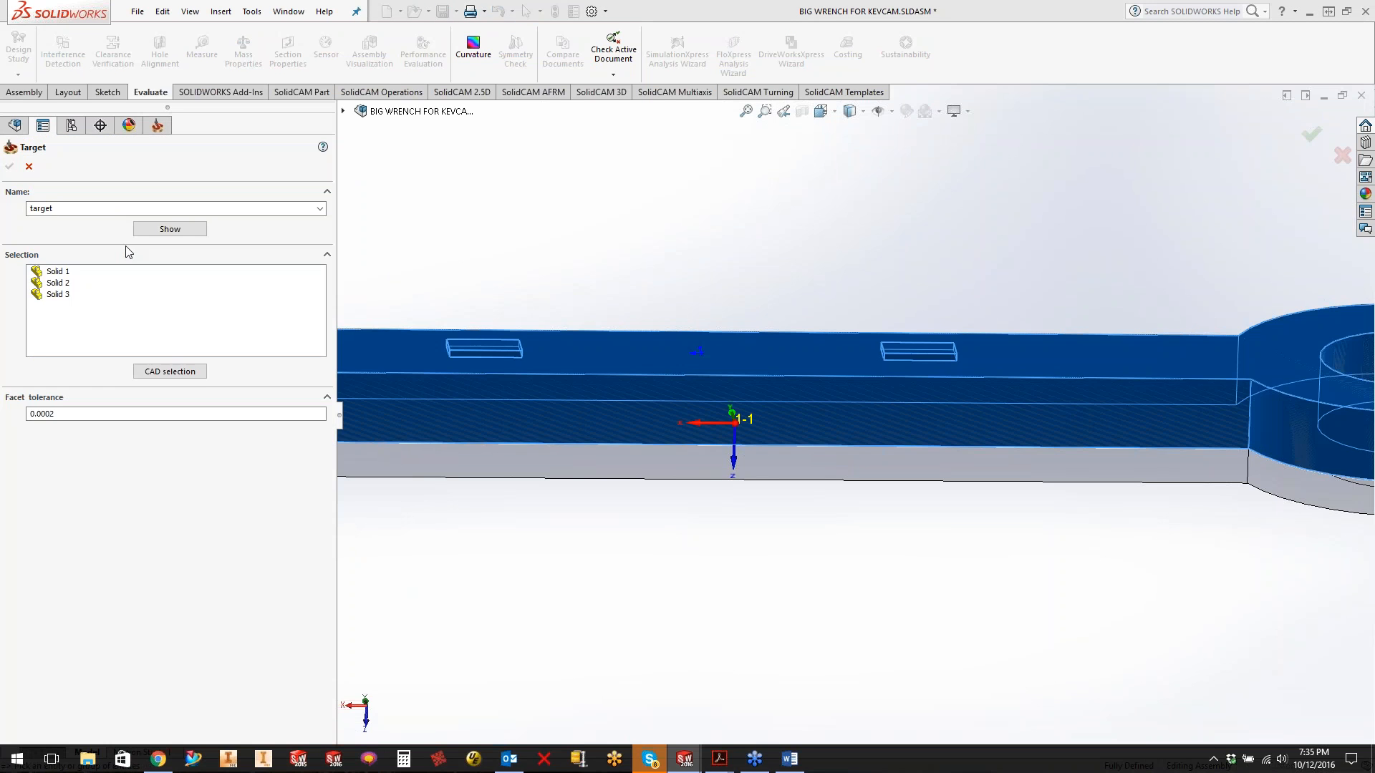
click(9, 166)
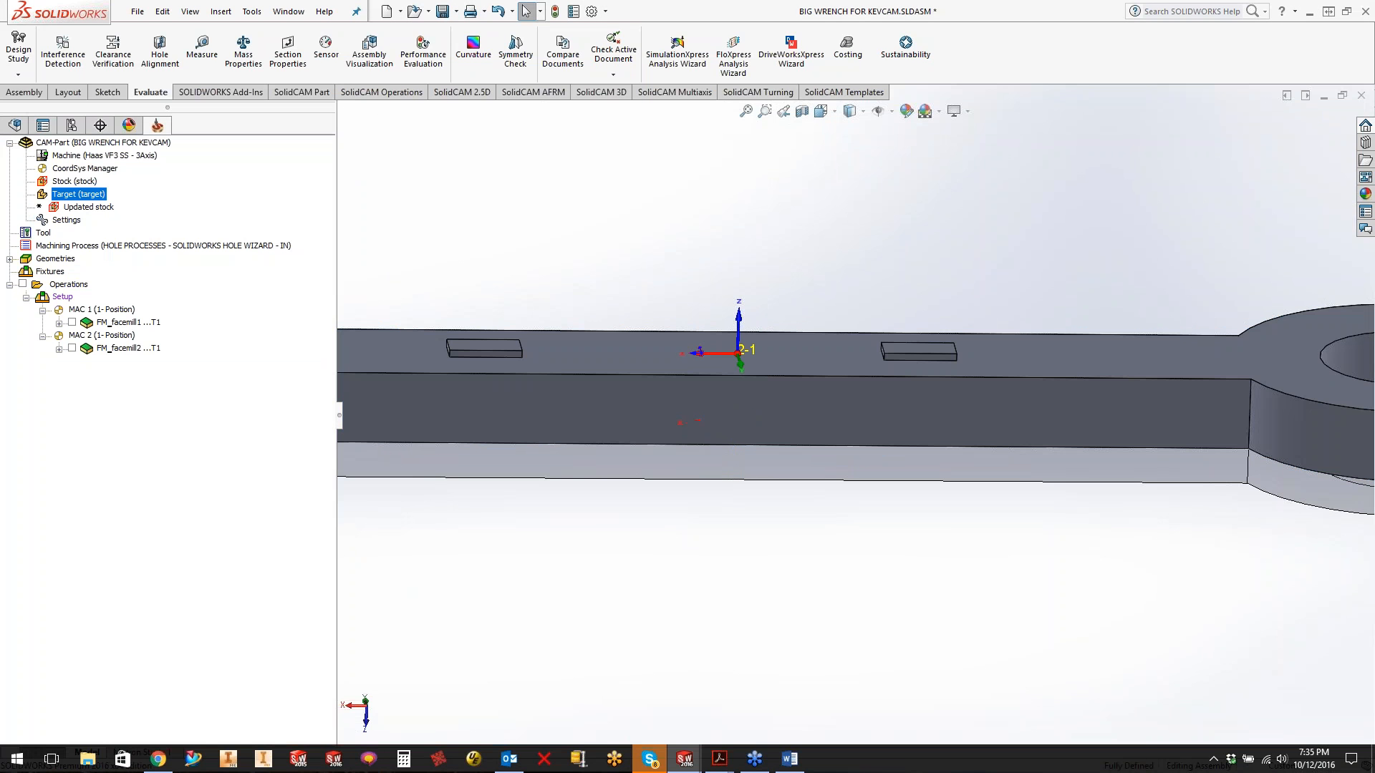
- Synchronize the facemill2 operation and calculate it again
right_click(114, 350)
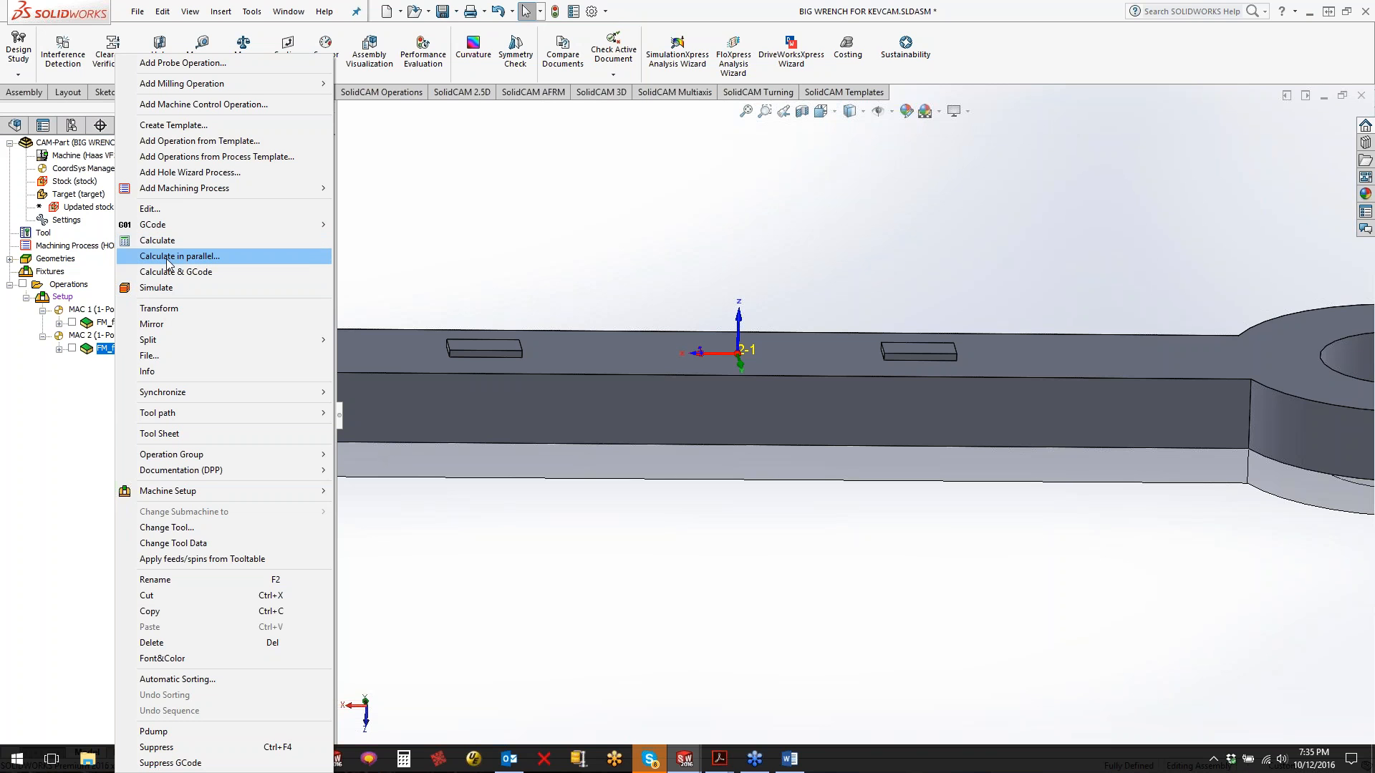
mouse_move(208, 393)
click(384, 425)
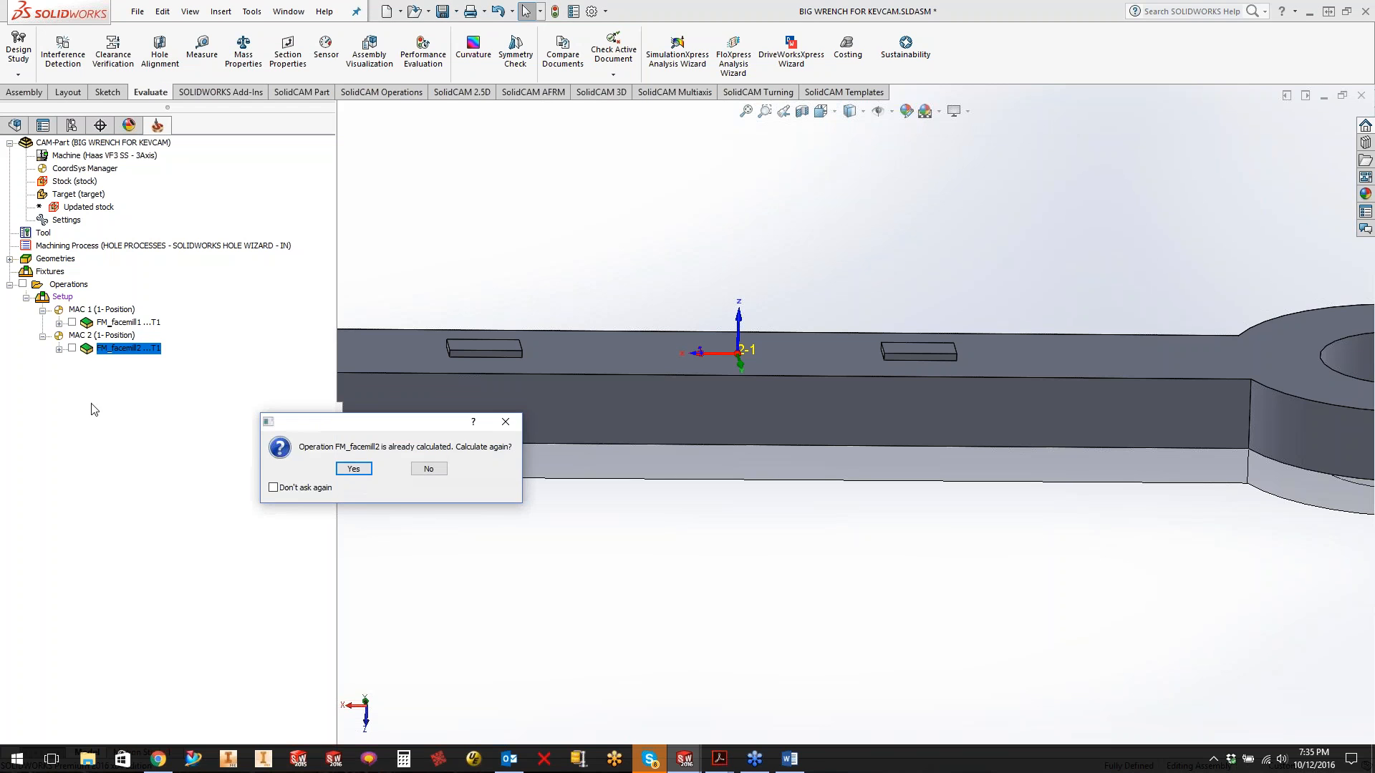
click(352, 469)
- Check the recalculated facemill2 operation in SolidVerify, looking closely at the wrench handle, and close the simulation
right_click(130, 356)
click(185, 288)
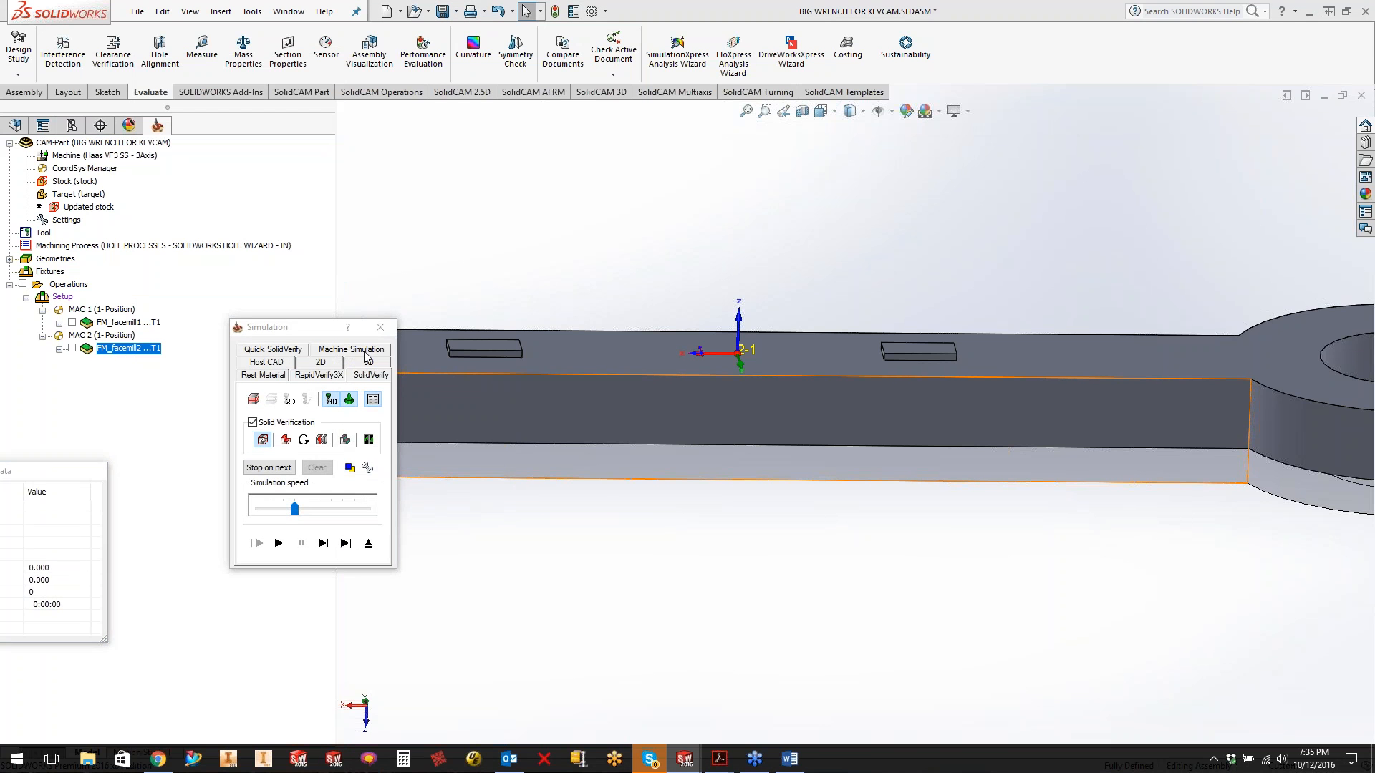
click(366, 359)
scroll(938, 469, up, 5)
drag(921, 464, 845, 485)
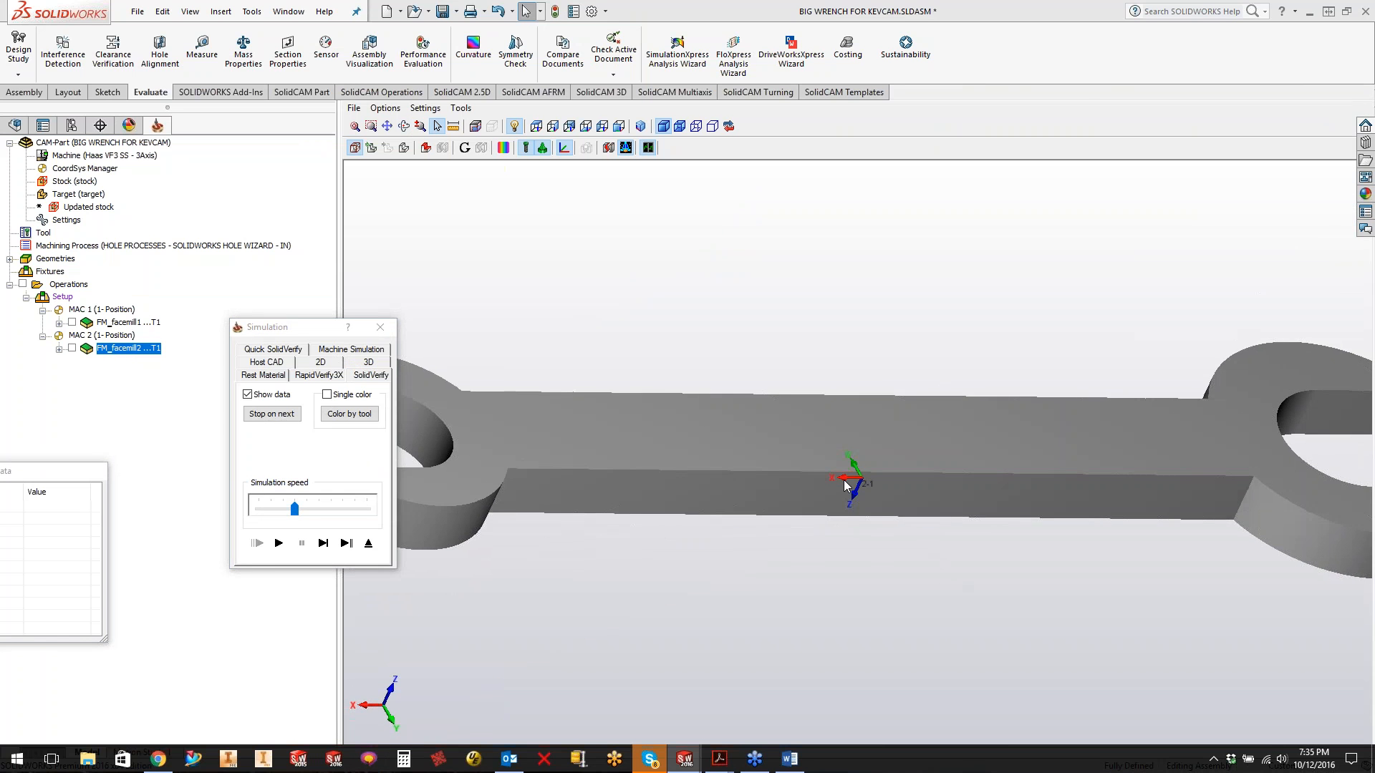
scroll(844, 481, down, 4)
click(321, 545)
click(321, 545)
click(377, 329)
scroll(749, 461, down, 3)
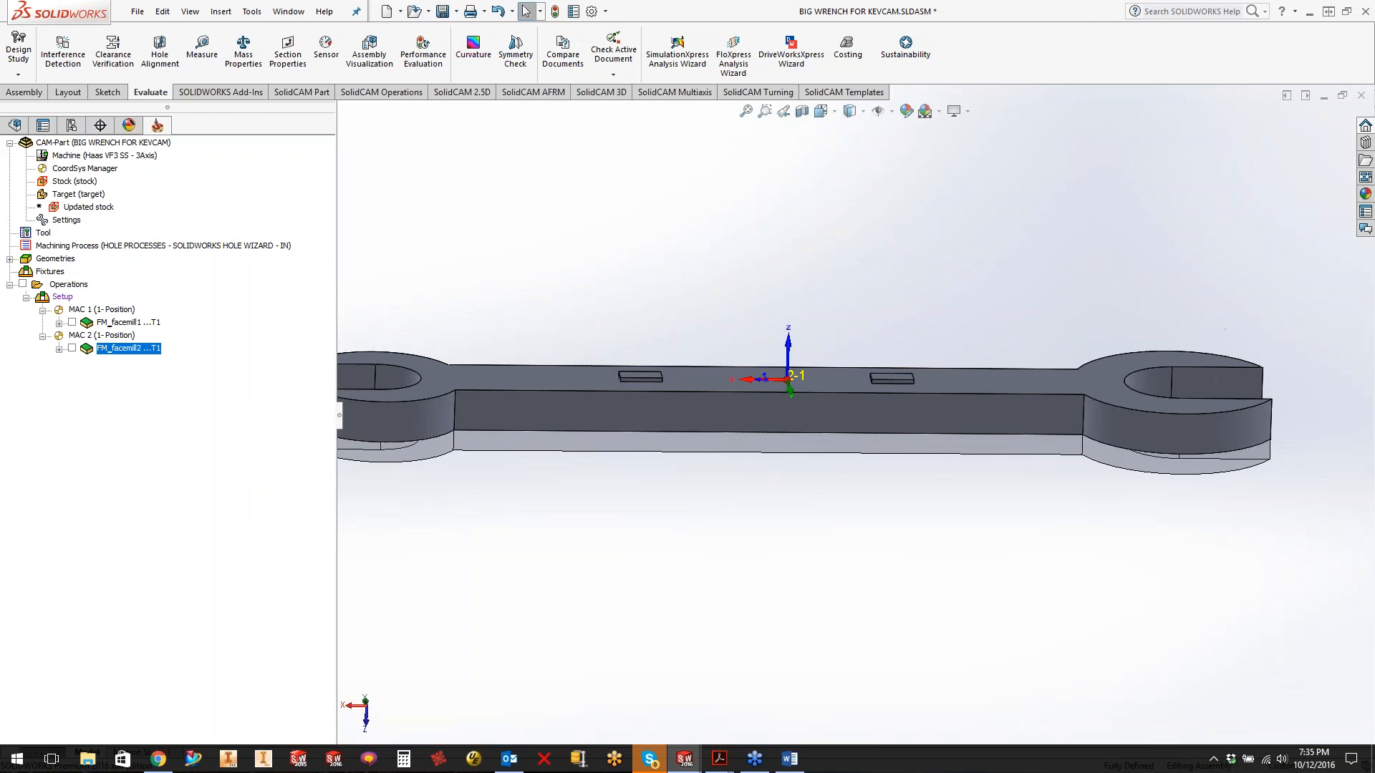
- Step through facemill2 in the Host CAD simulation to compare the cutter's height with the raised pads
right_click(129, 350)
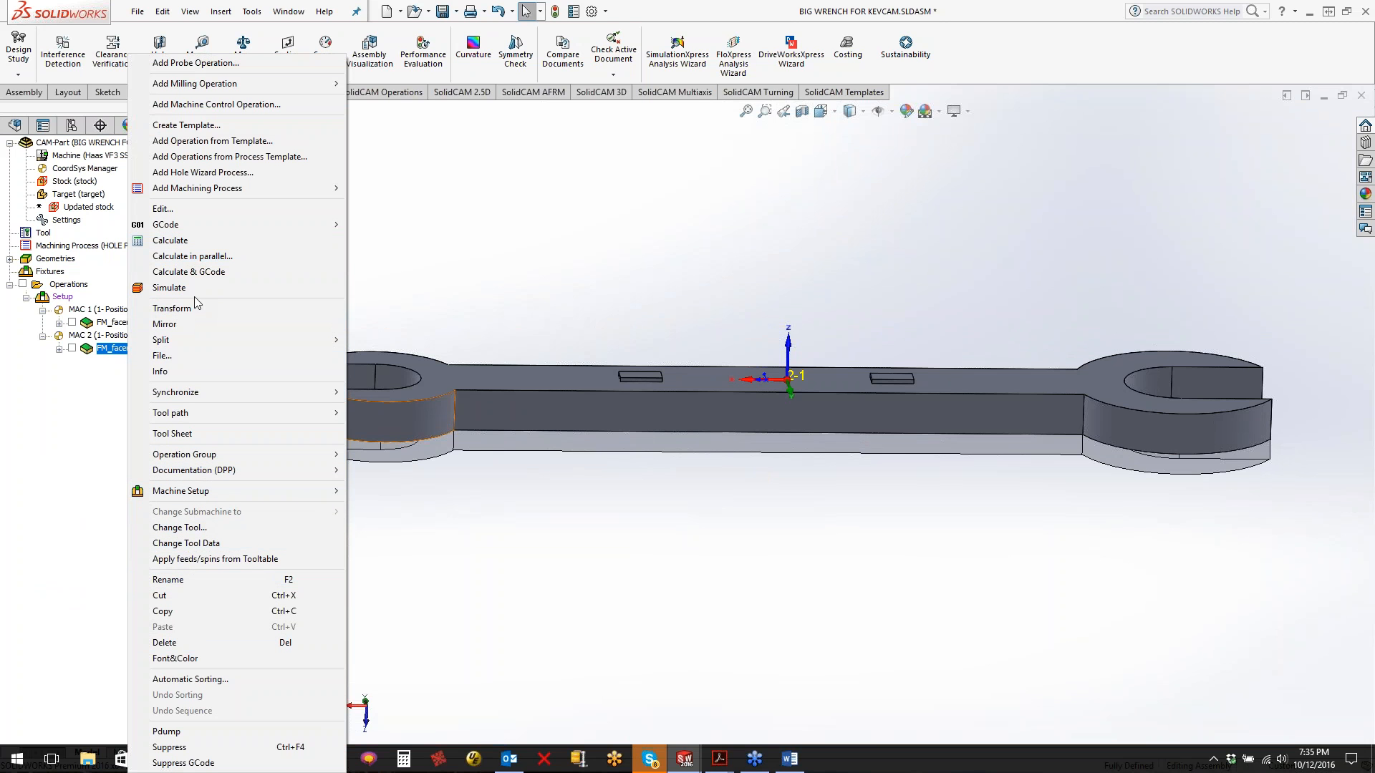
click(172, 288)
click(322, 543)
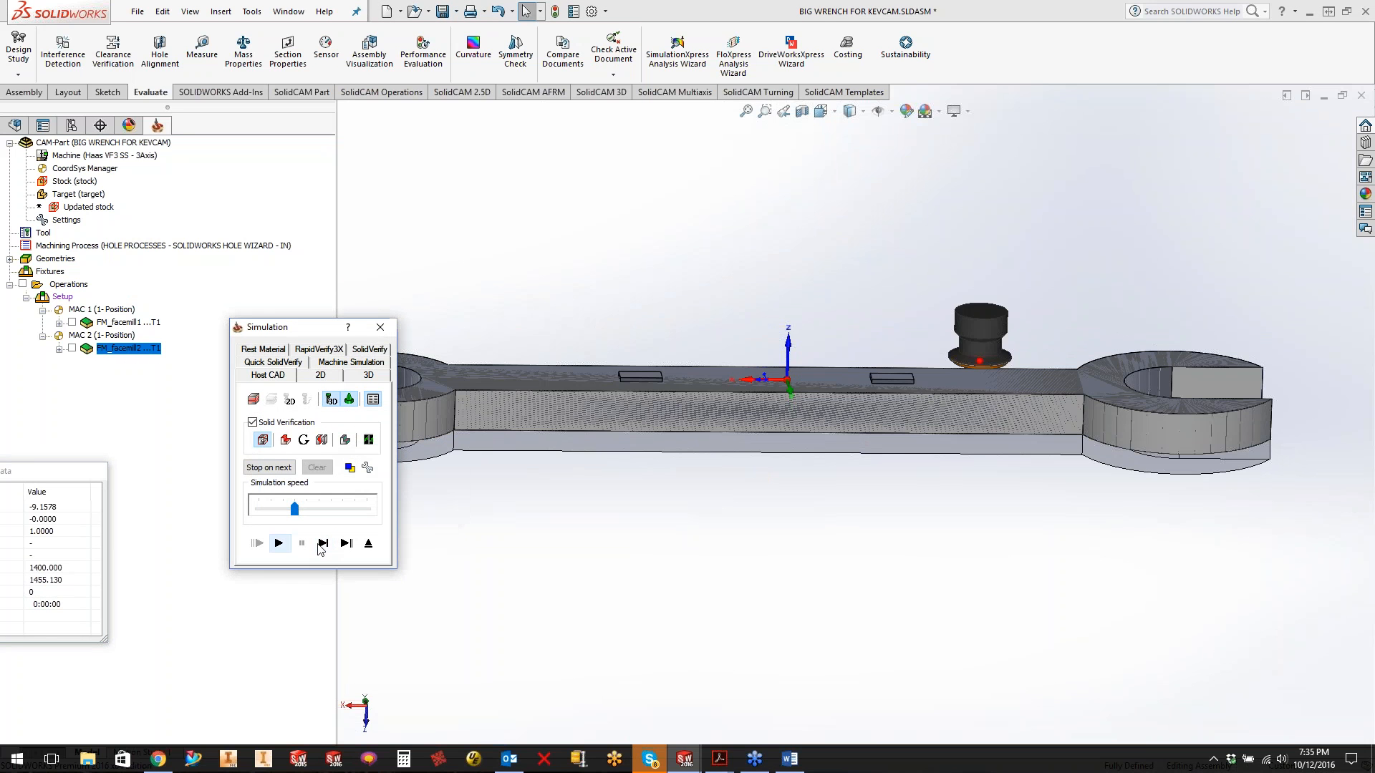
click(323, 543)
click(323, 543)
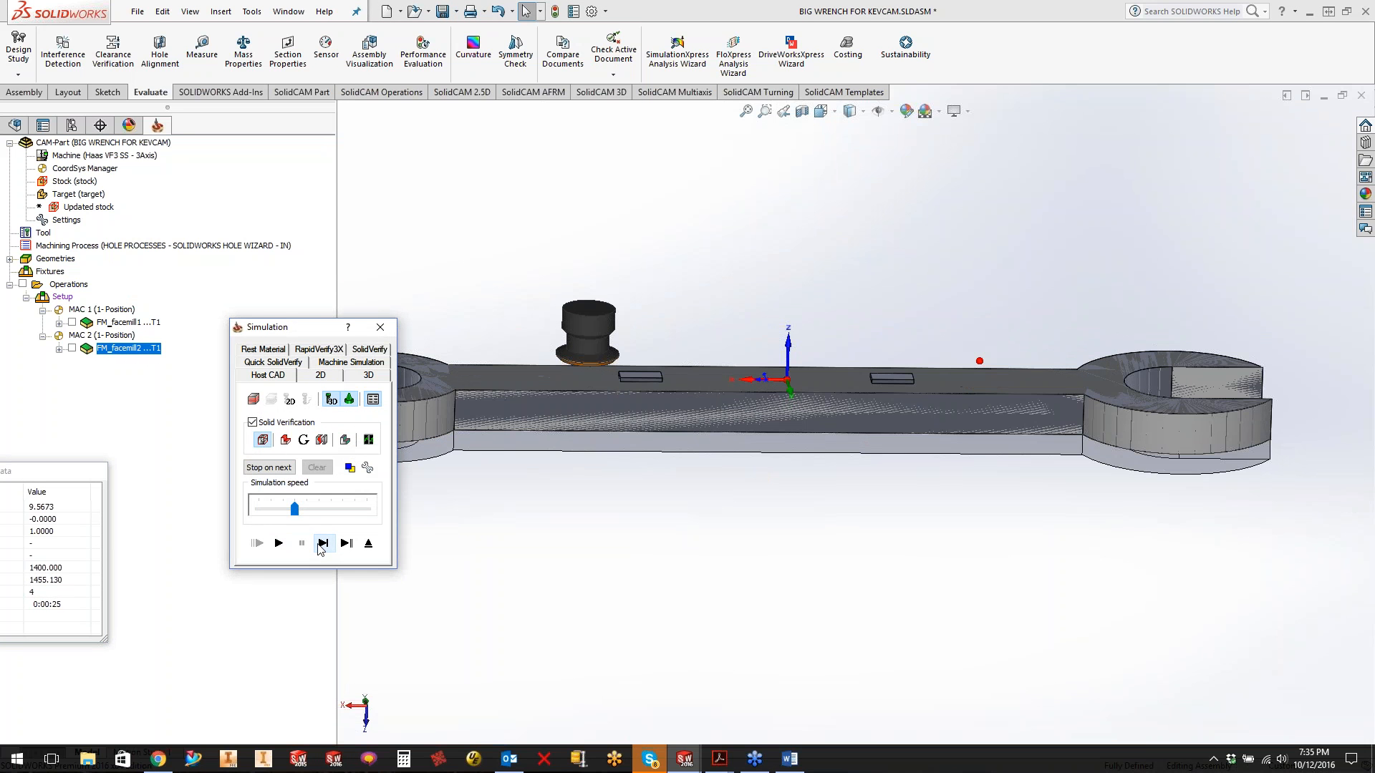
middle_drag(769, 443, 764, 393)
scroll(740, 393, down, 2)
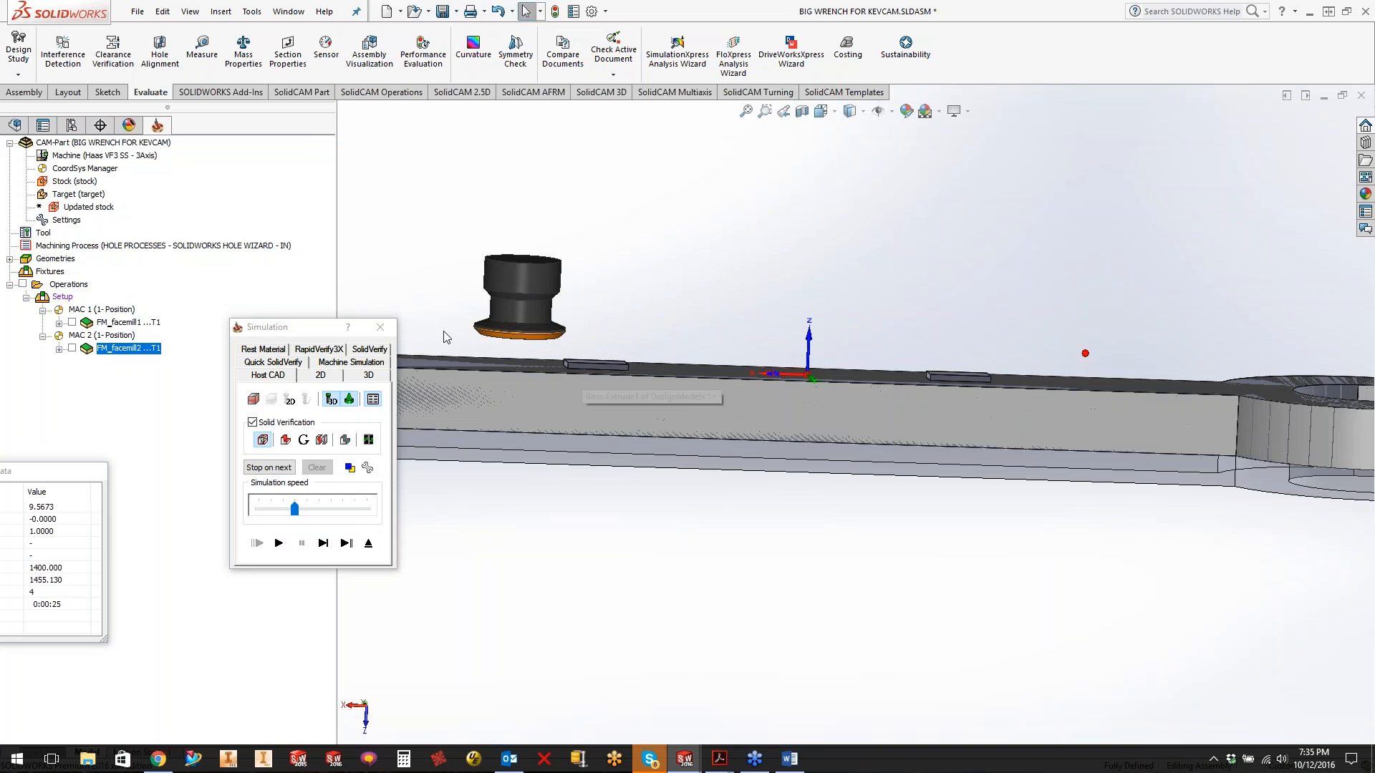
click(380, 328)
scroll(614, 444, up, 4)
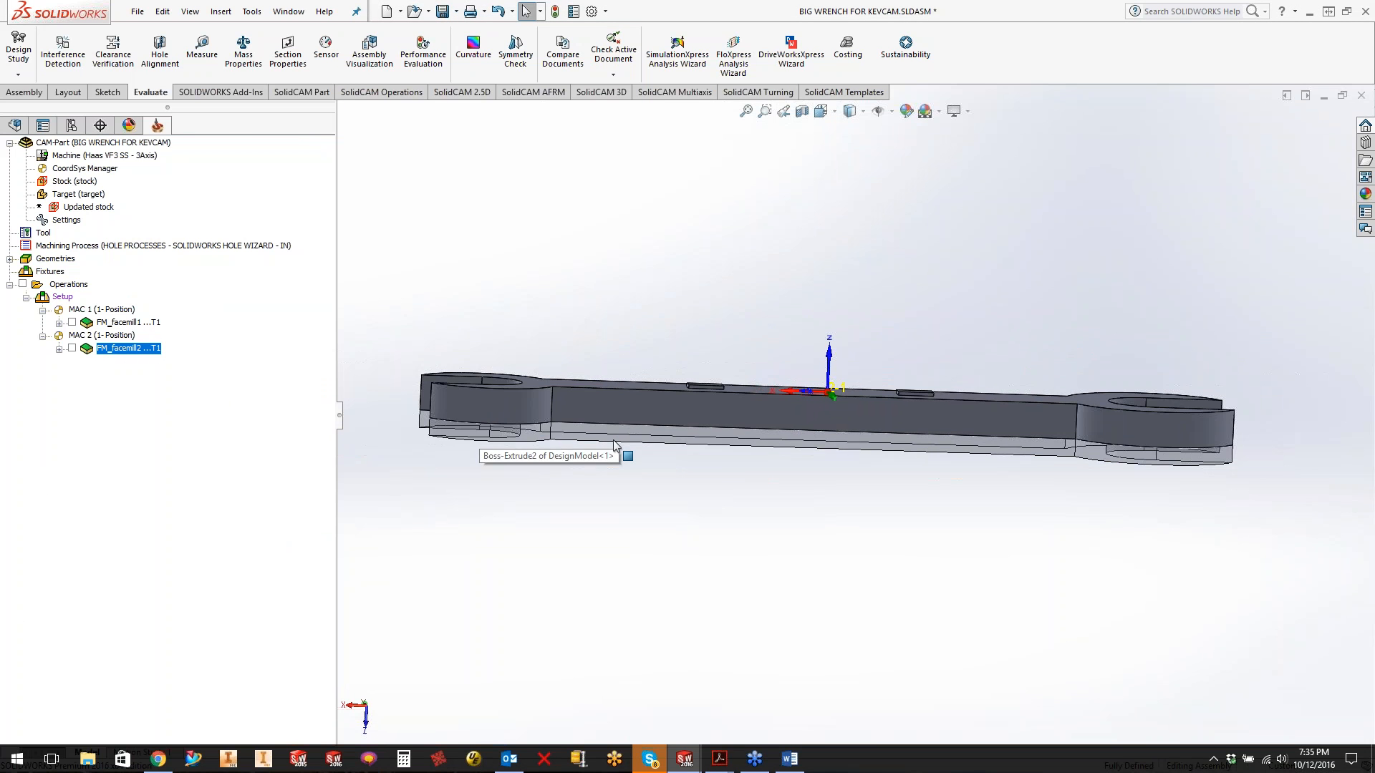
middle_drag(613, 439, 613, 439)
- Clean up the CAM-Part and confirm the cleanup
right_click(134, 146)
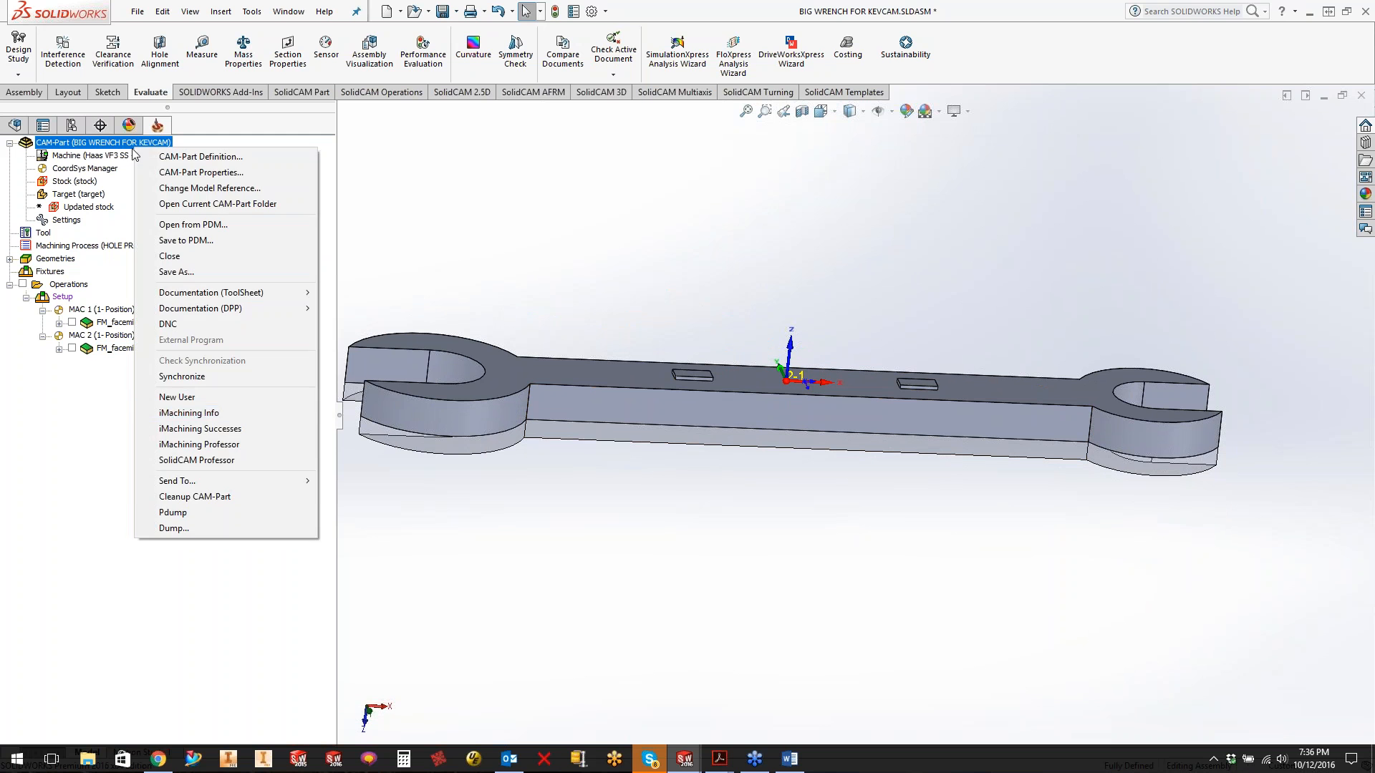
click(177, 500)
click(594, 475)
click(650, 496)
- Open the SolidVerify simulation for all operations, examine the wrench for the raised pads and close it
right_click(79, 285)
click(108, 505)
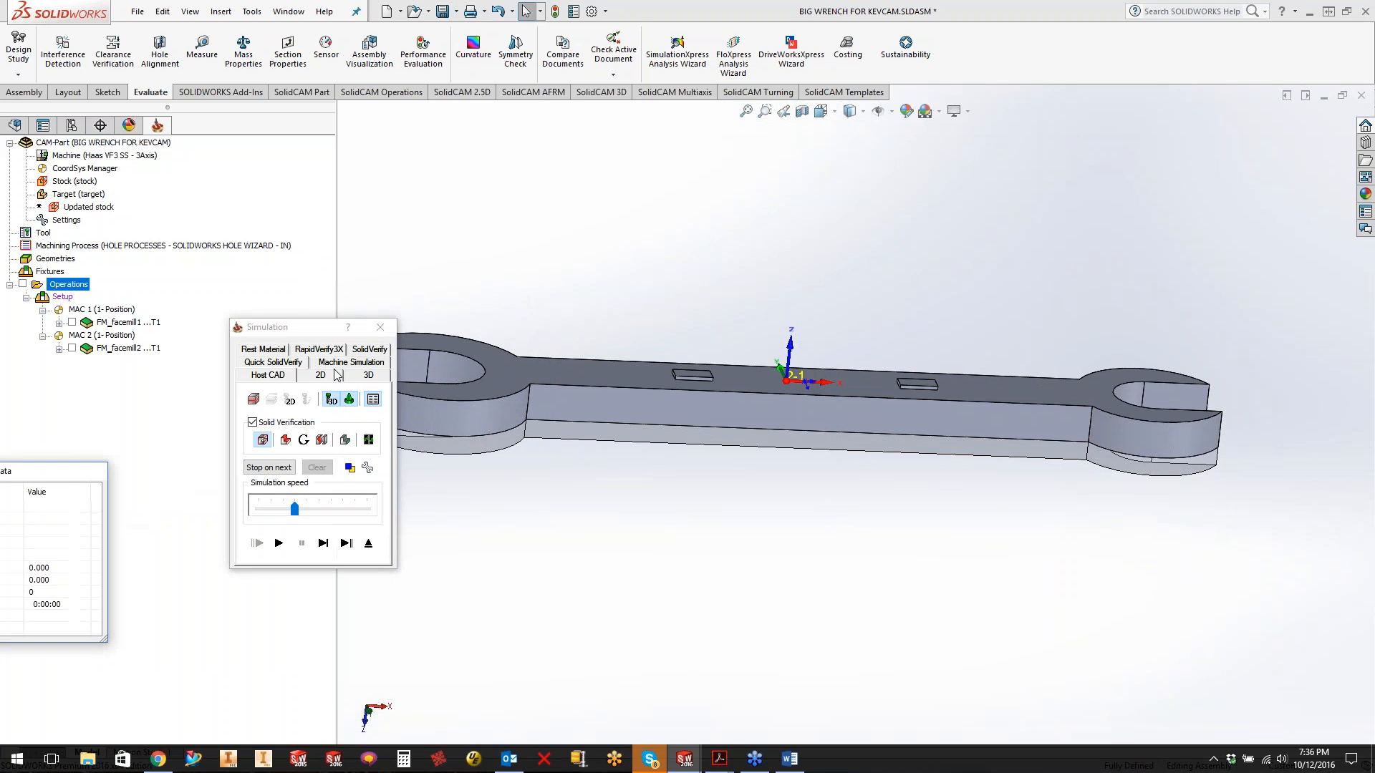
click(366, 350)
middle_drag(708, 505, 736, 497)
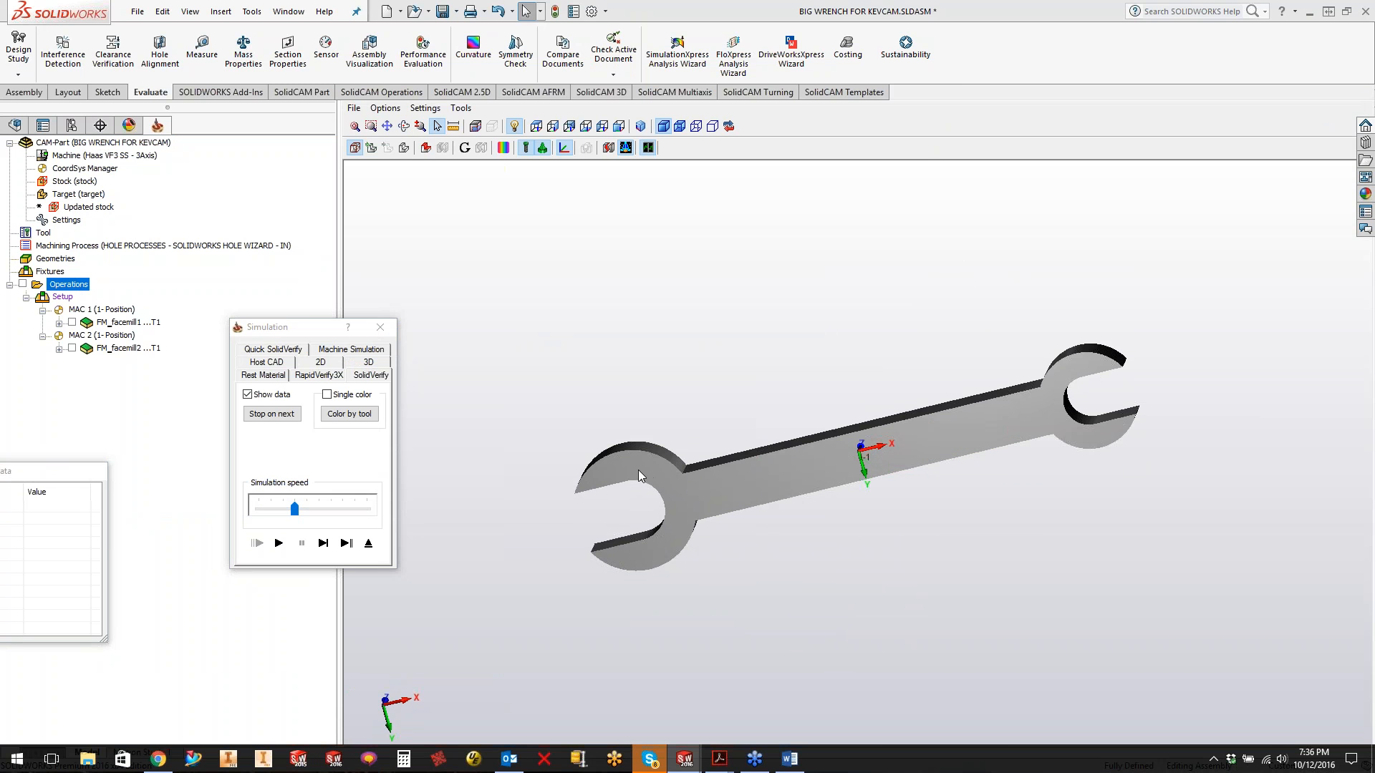
click(379, 327)
- Calculate the updated stock and show it on the wrench
right_click(110, 207)
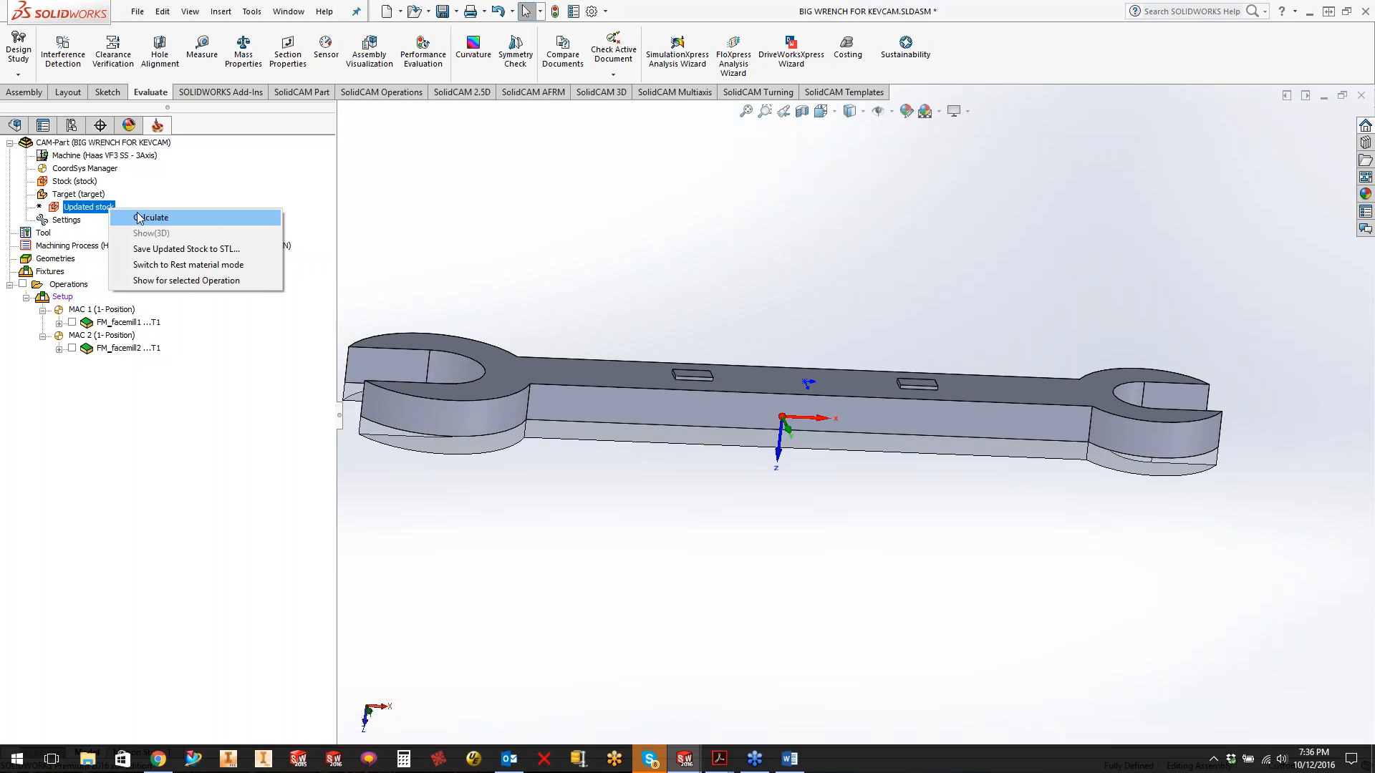
click(140, 218)
click(141, 218)
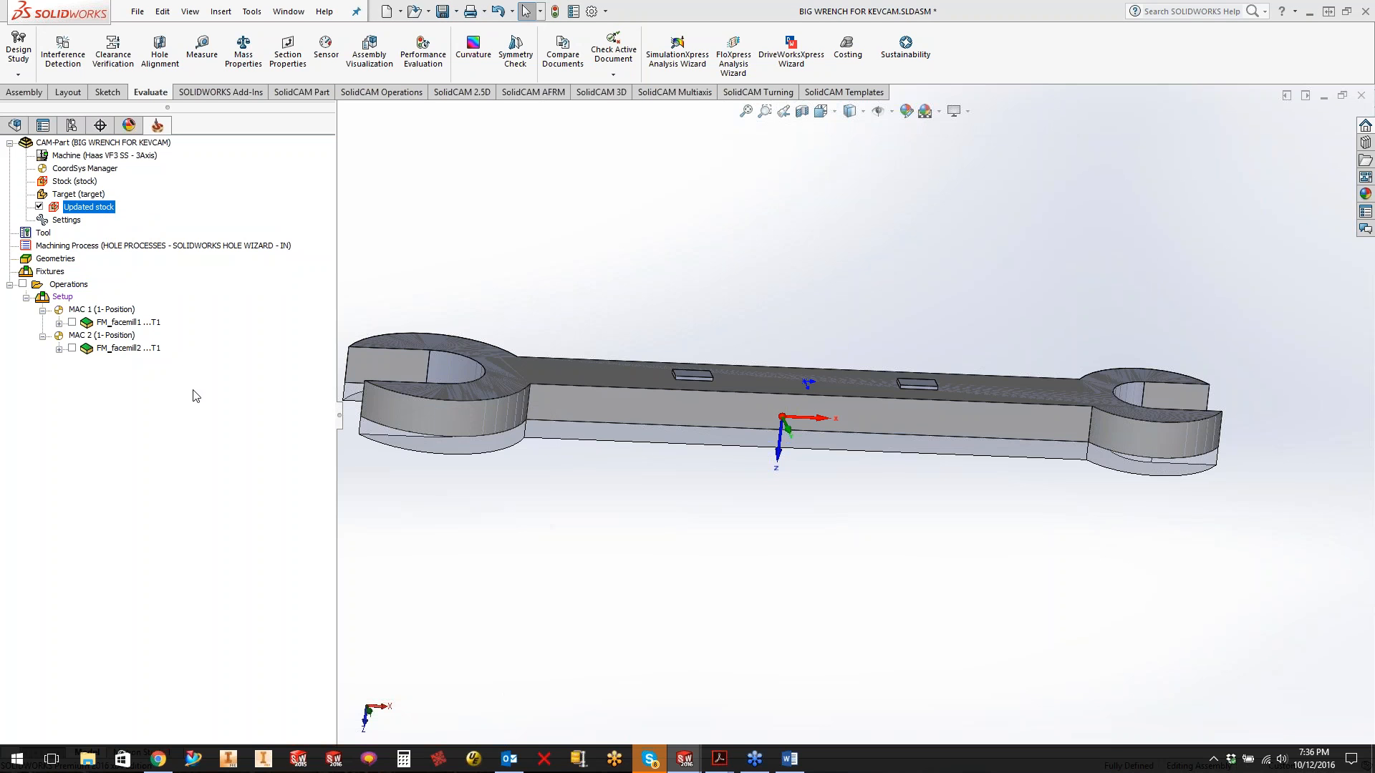
- Check the wrench from several angles in facemill2's SolidVerify view against the updated stock and close the simulation
right_click(120, 355)
click(172, 336)
click(370, 349)
drag(675, 481, 807, 580)
middle_drag(807, 580, 715, 487)
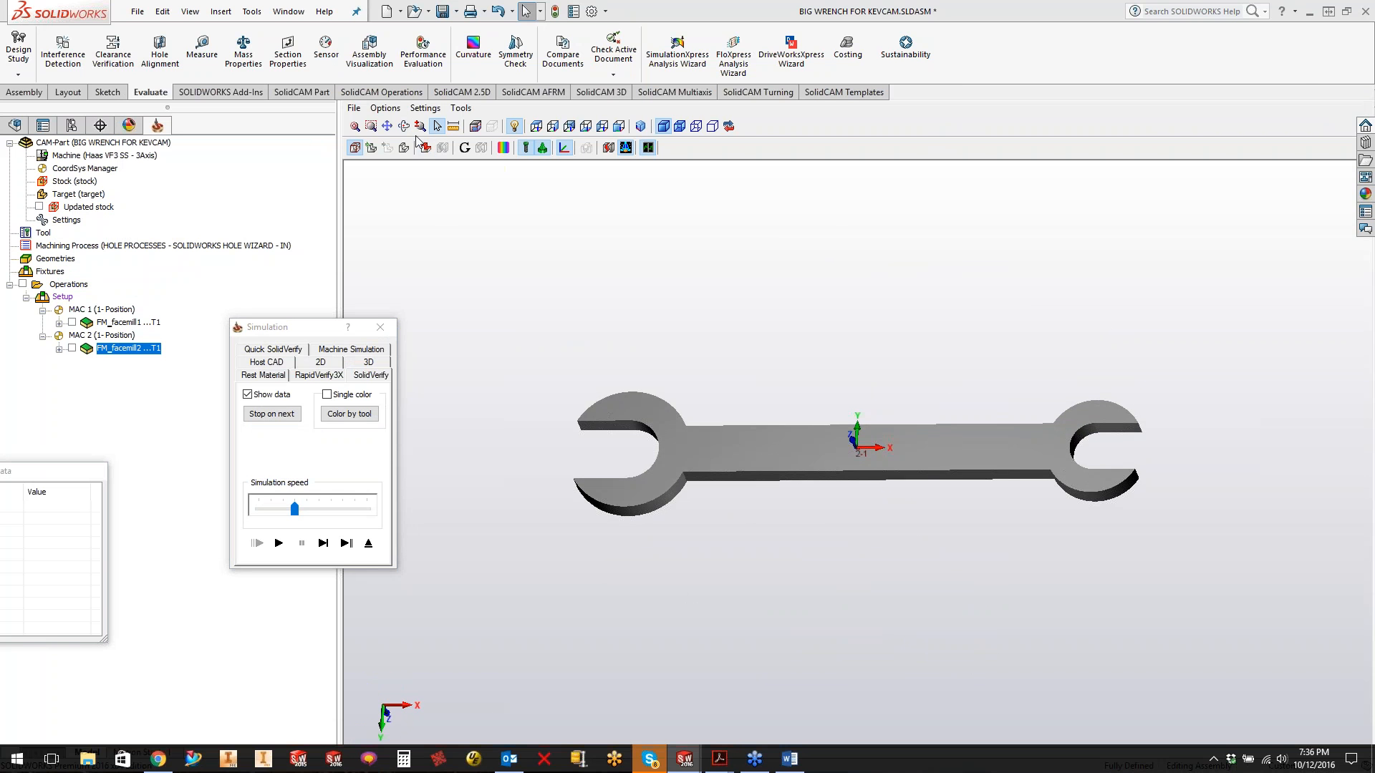
click(380, 327)
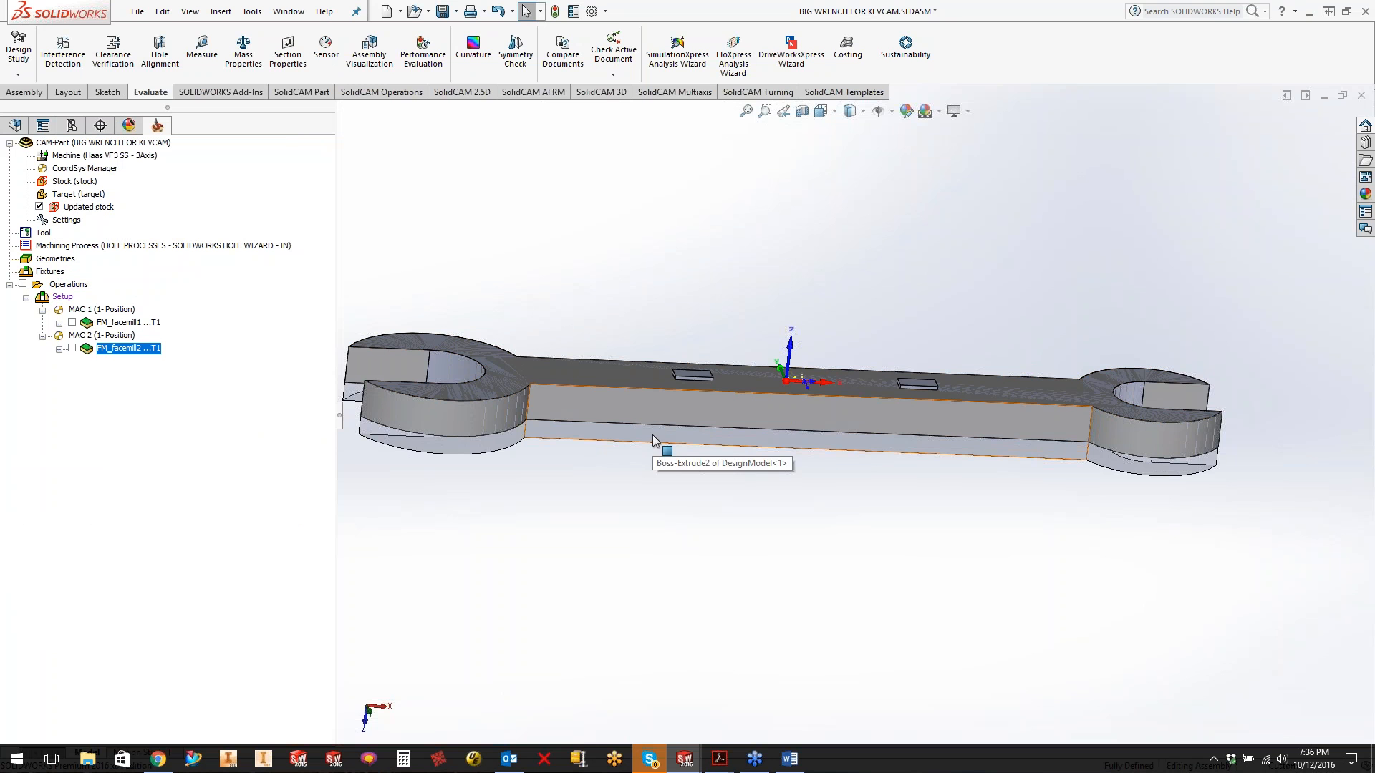
- Show facemill2's toolpath over the raised pads, hide it again and turn the wrench to its other side
middle_drag(630, 428, 770, 388)
click(72, 348)
middle_drag(645, 451, 792, 282)
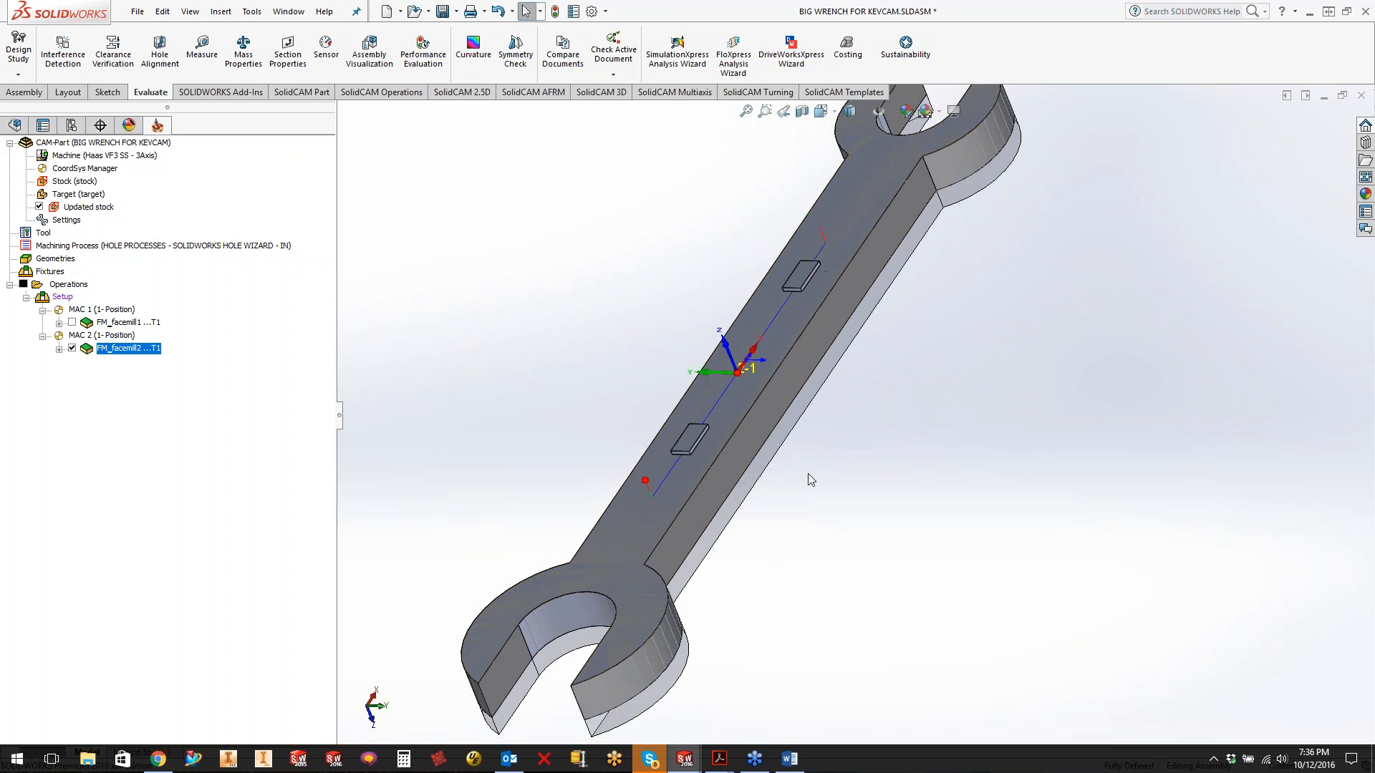
click(73, 349)
middle_drag(820, 520, 1053, 385)
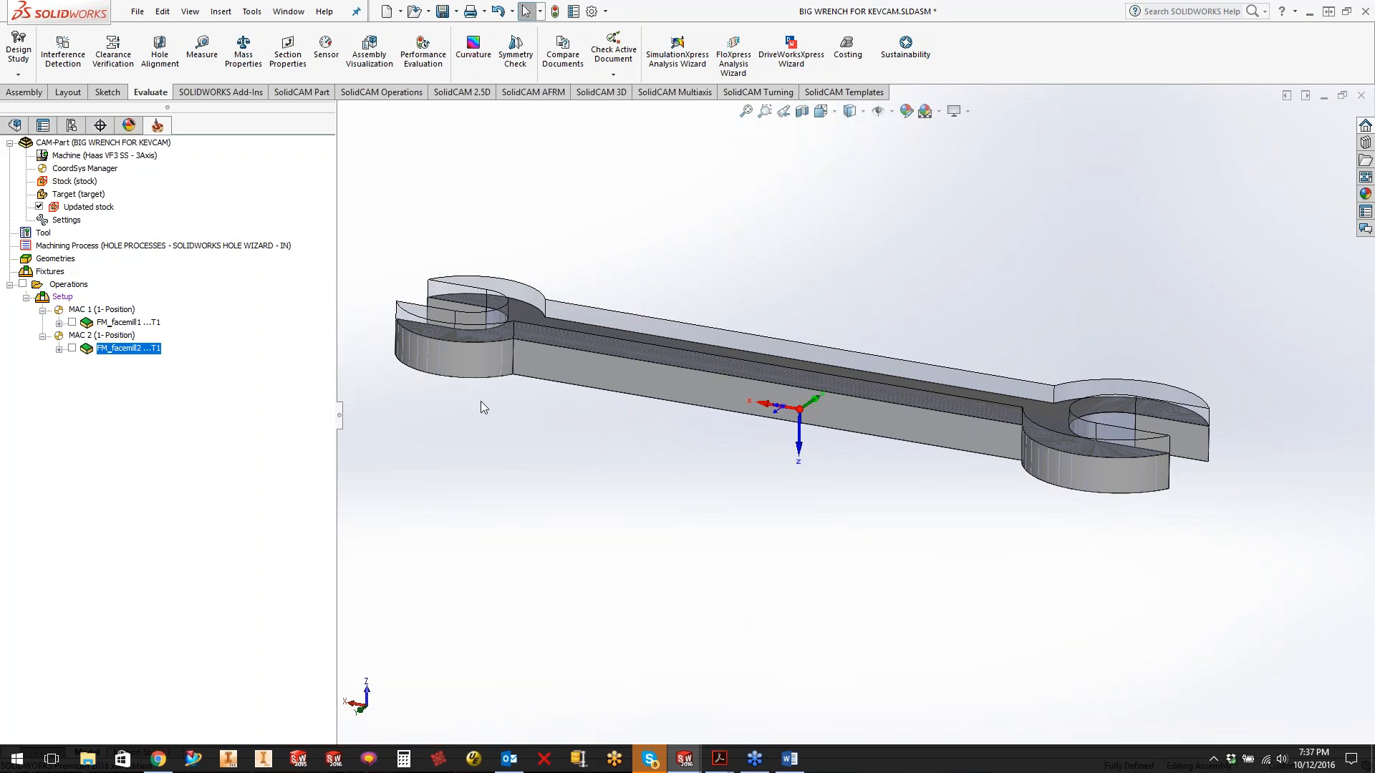
right_click(134, 351)
mouse_move(285, 84)
click(398, 151)
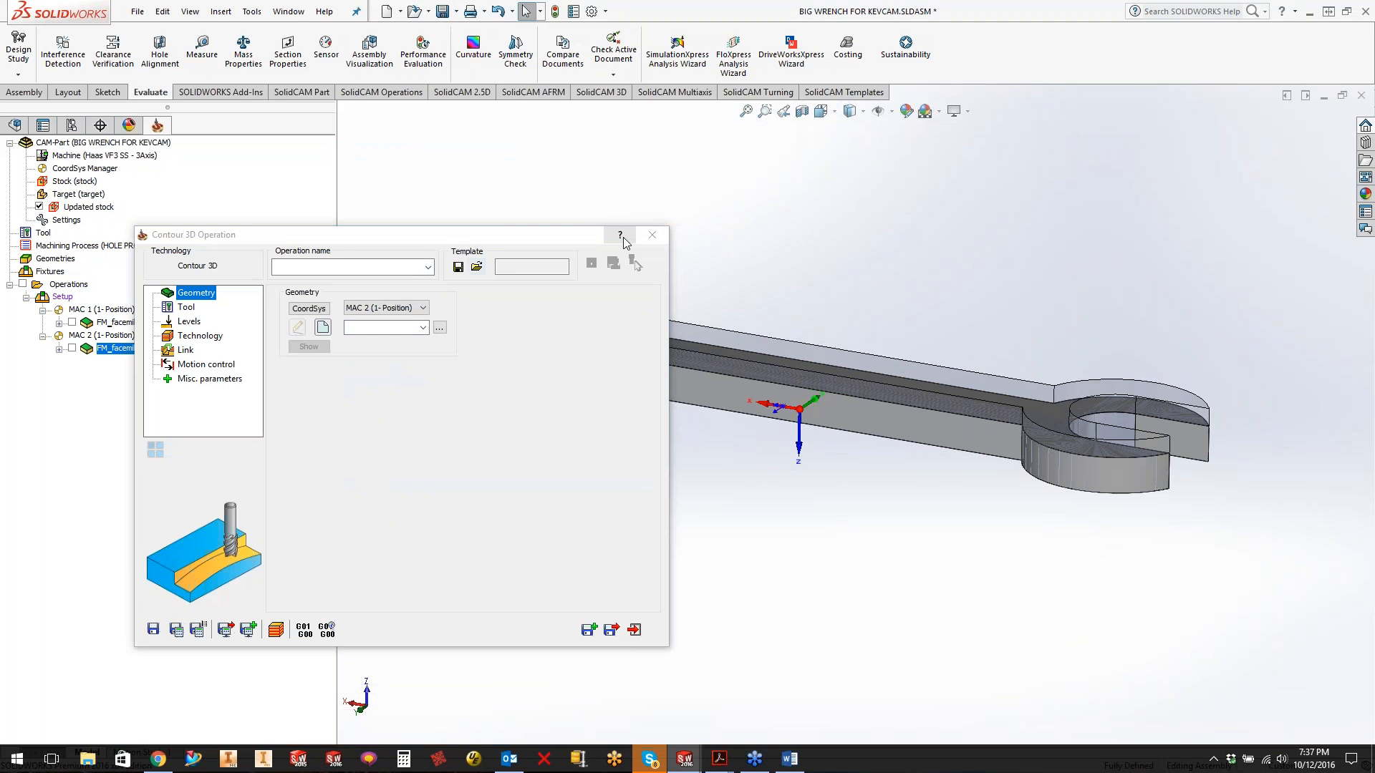
click(662, 239)
- Add a Pocket operation after facemill1 on MAC 1, select the existing contour geometry and preview it on the wrench
right_click(114, 324)
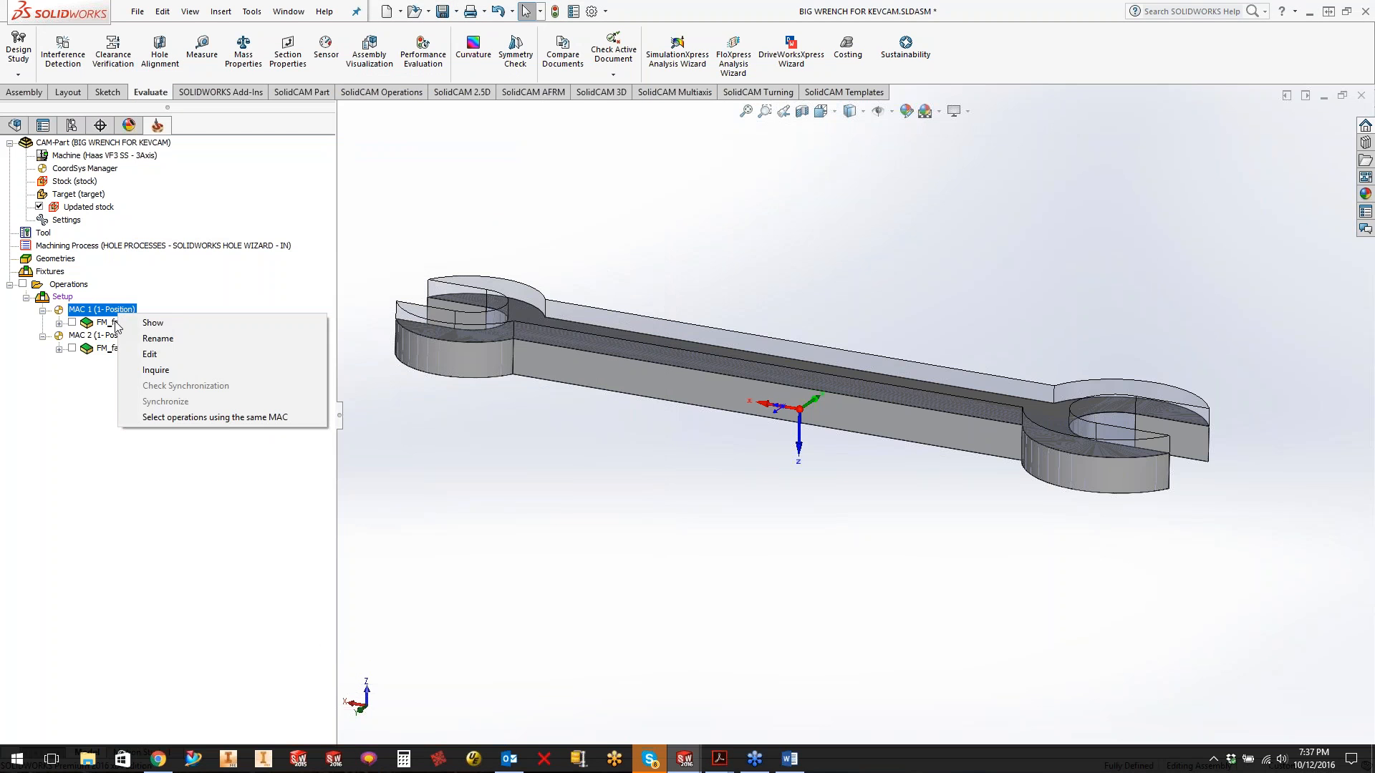
mouse_move(252, 85)
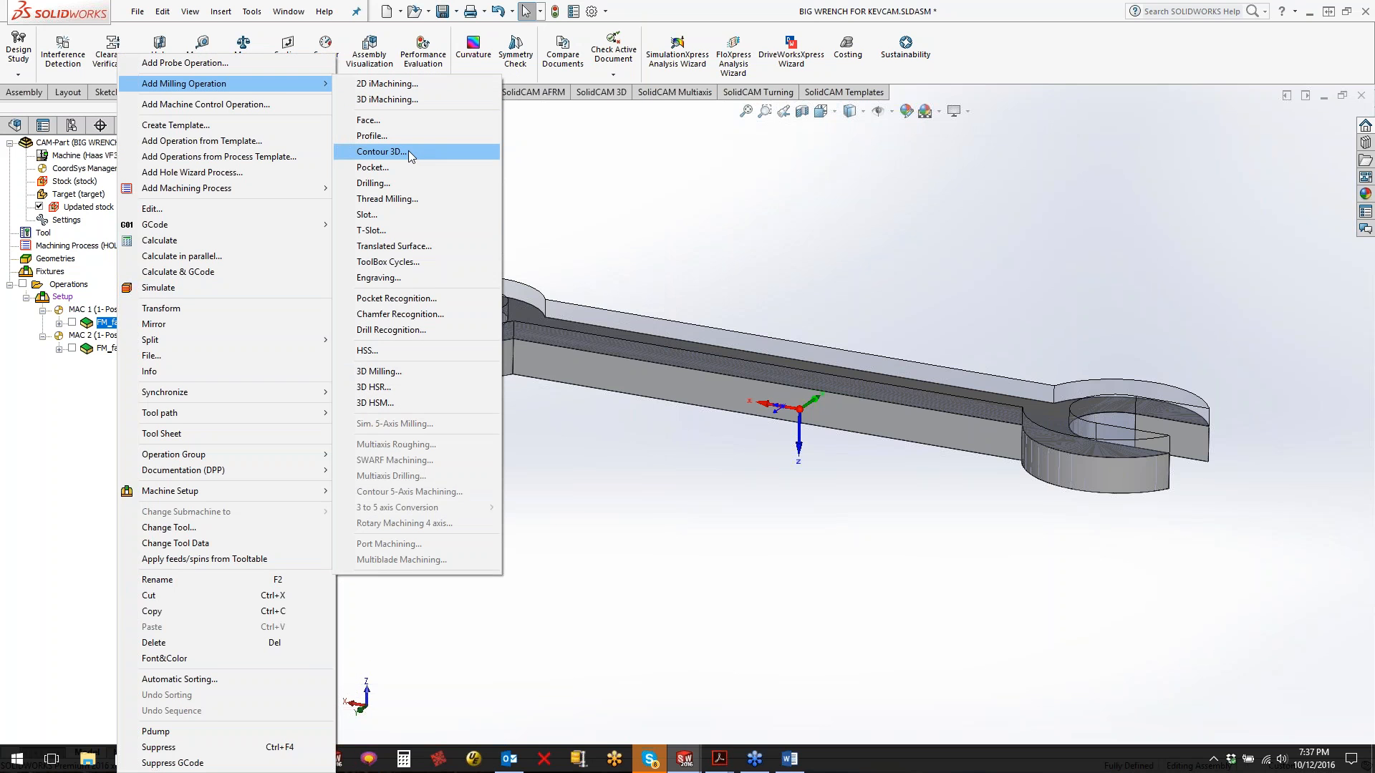
click(373, 168)
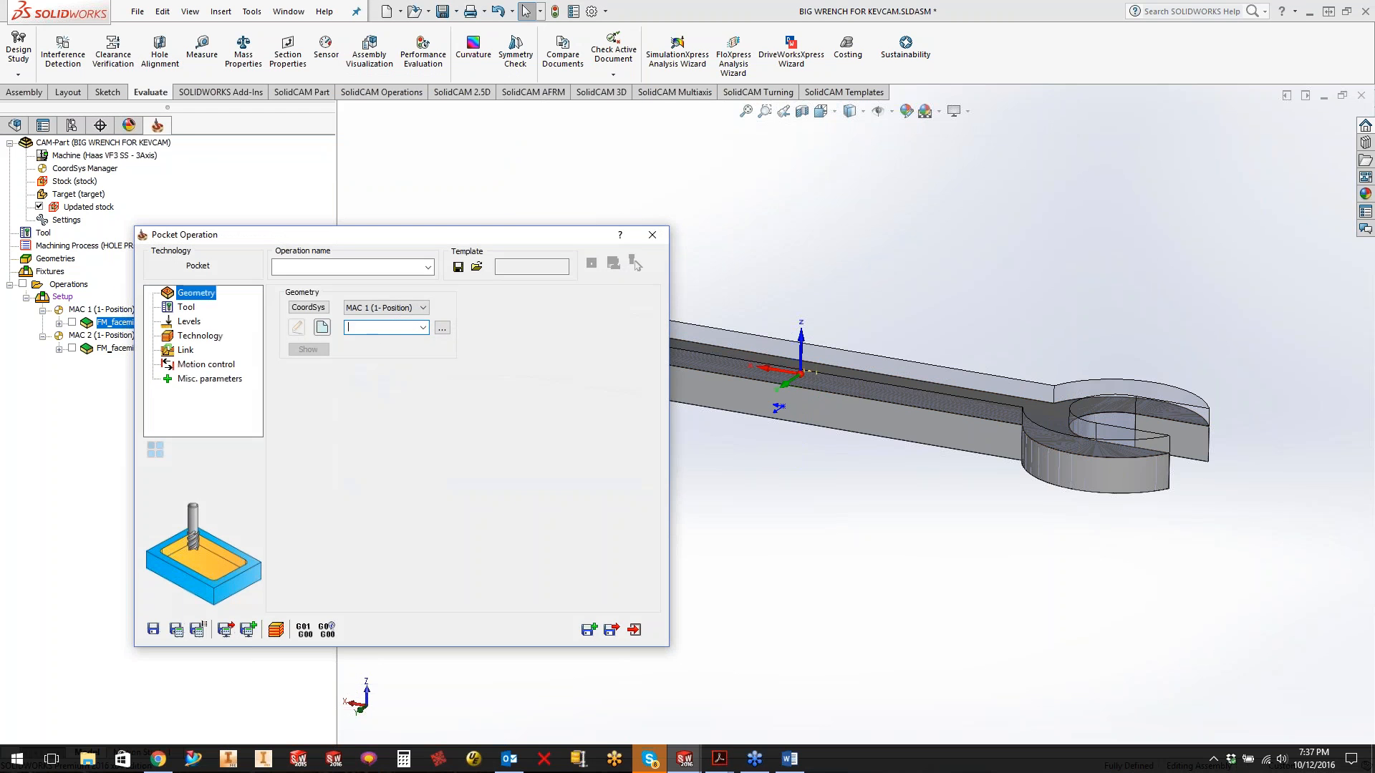
click(422, 327)
click(390, 341)
click(308, 350)
click(9, 166)
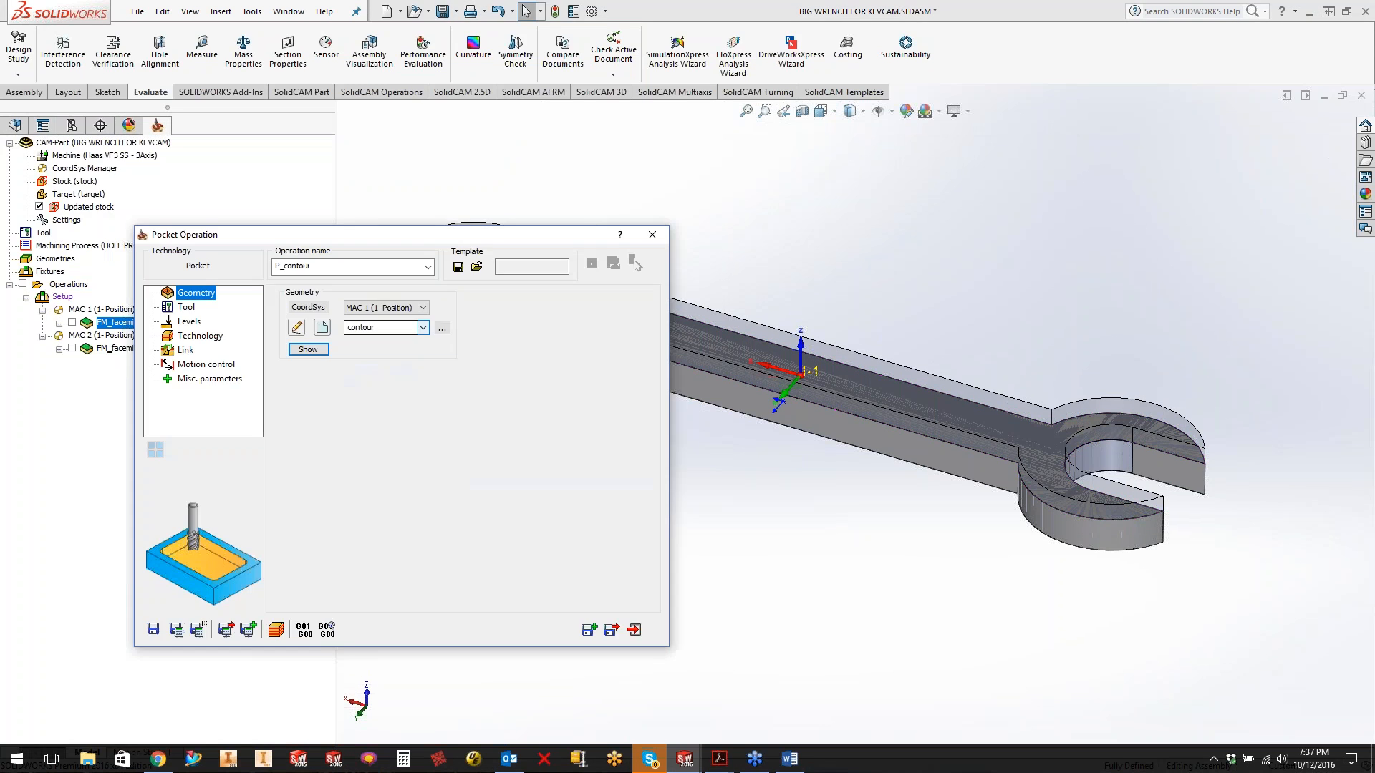
- Define a new geometry contour1 for the pocket from the wrench's outline edge using Constant Z Propagation, and reverse the chain's direction
click(296, 328)
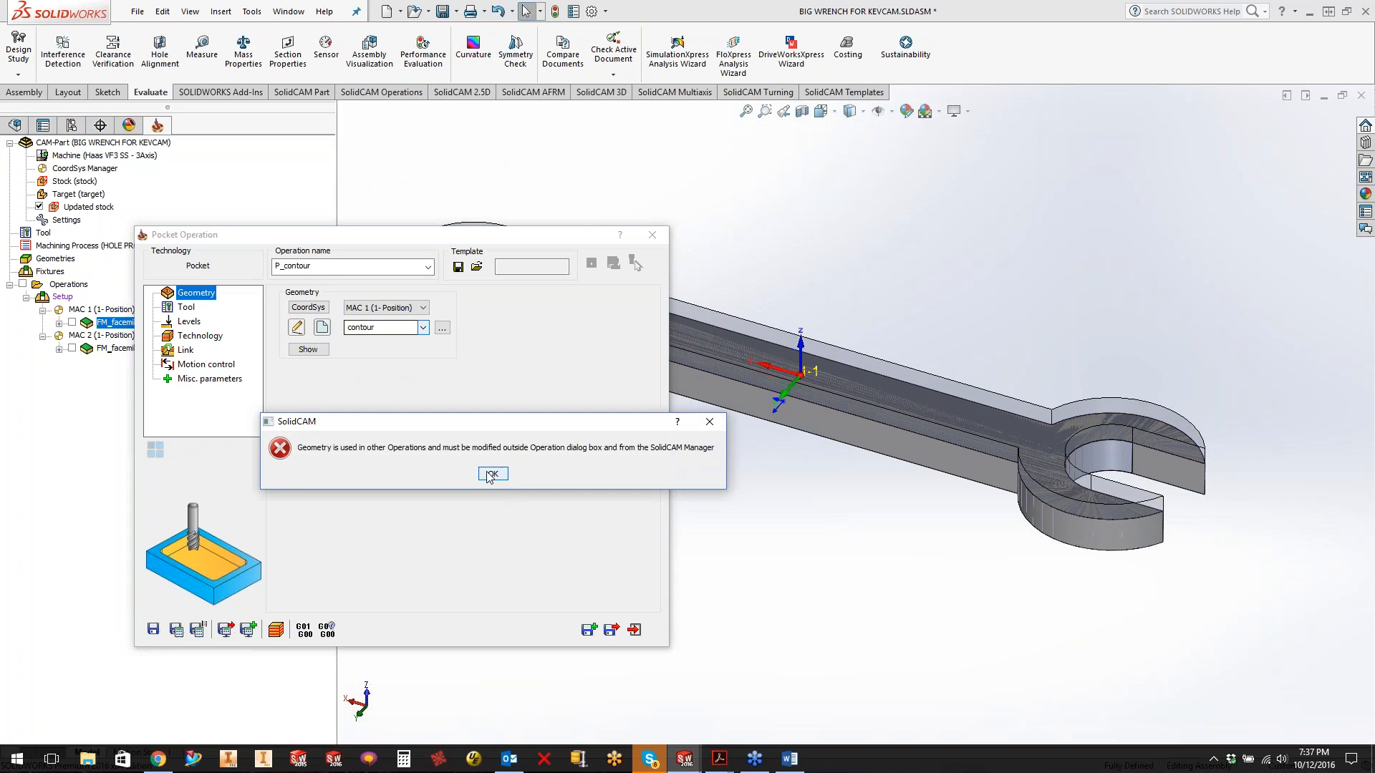
click(492, 515)
click(322, 328)
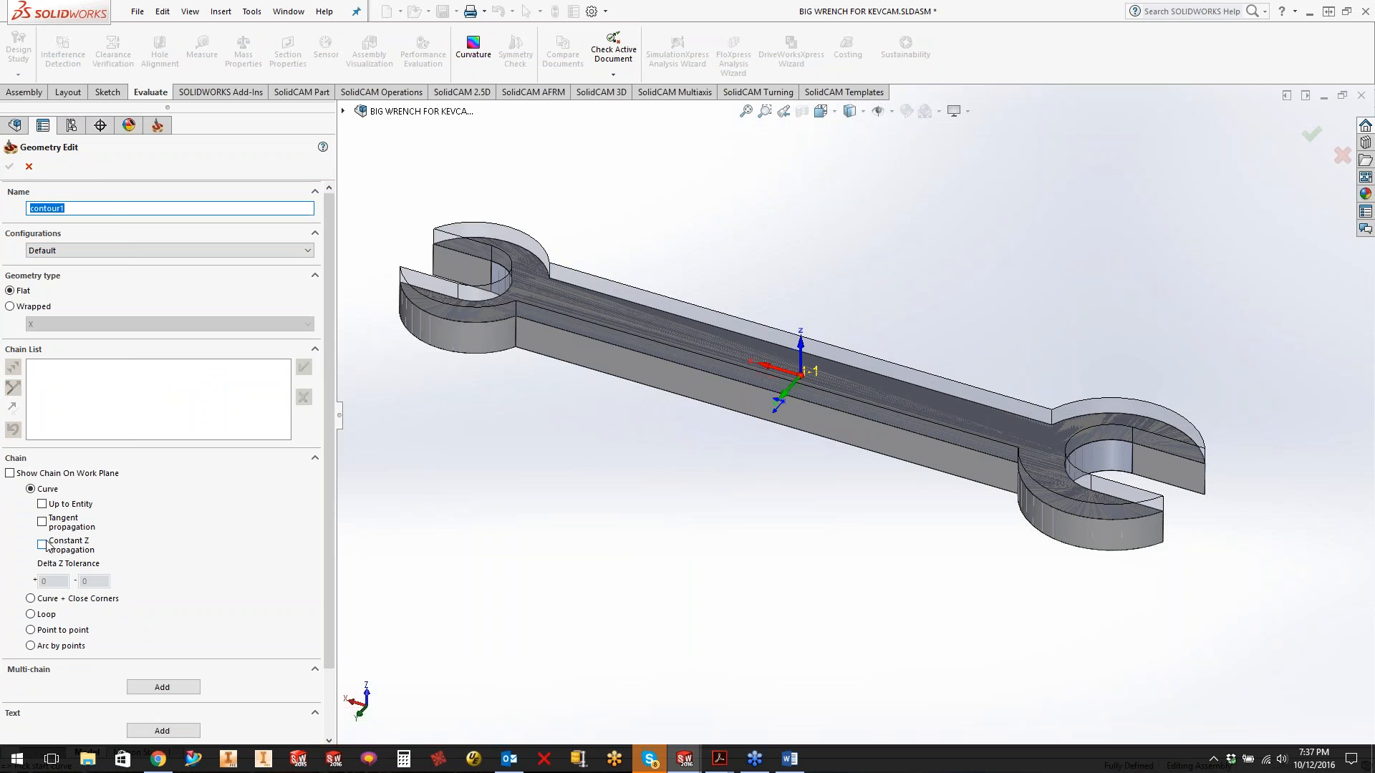
click(41, 546)
click(988, 405)
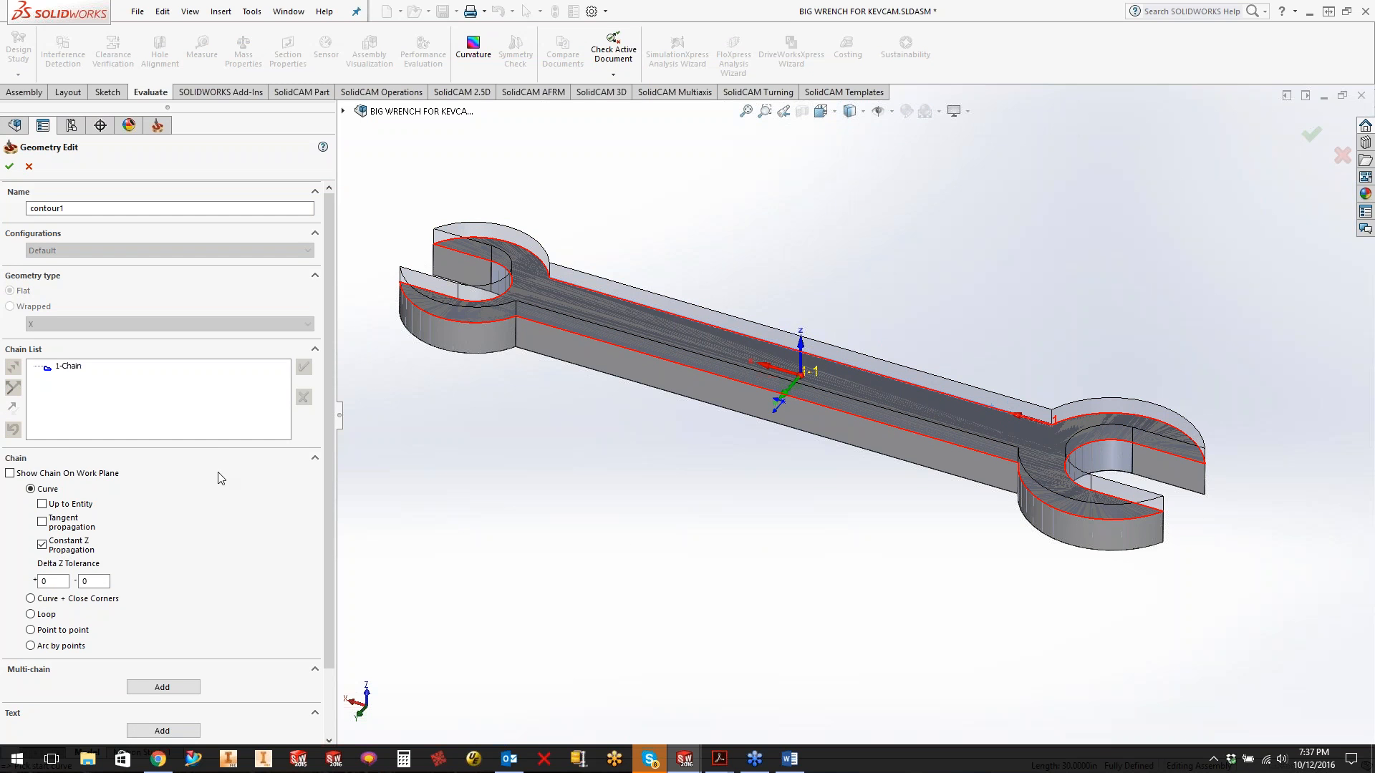
right_click(69, 367)
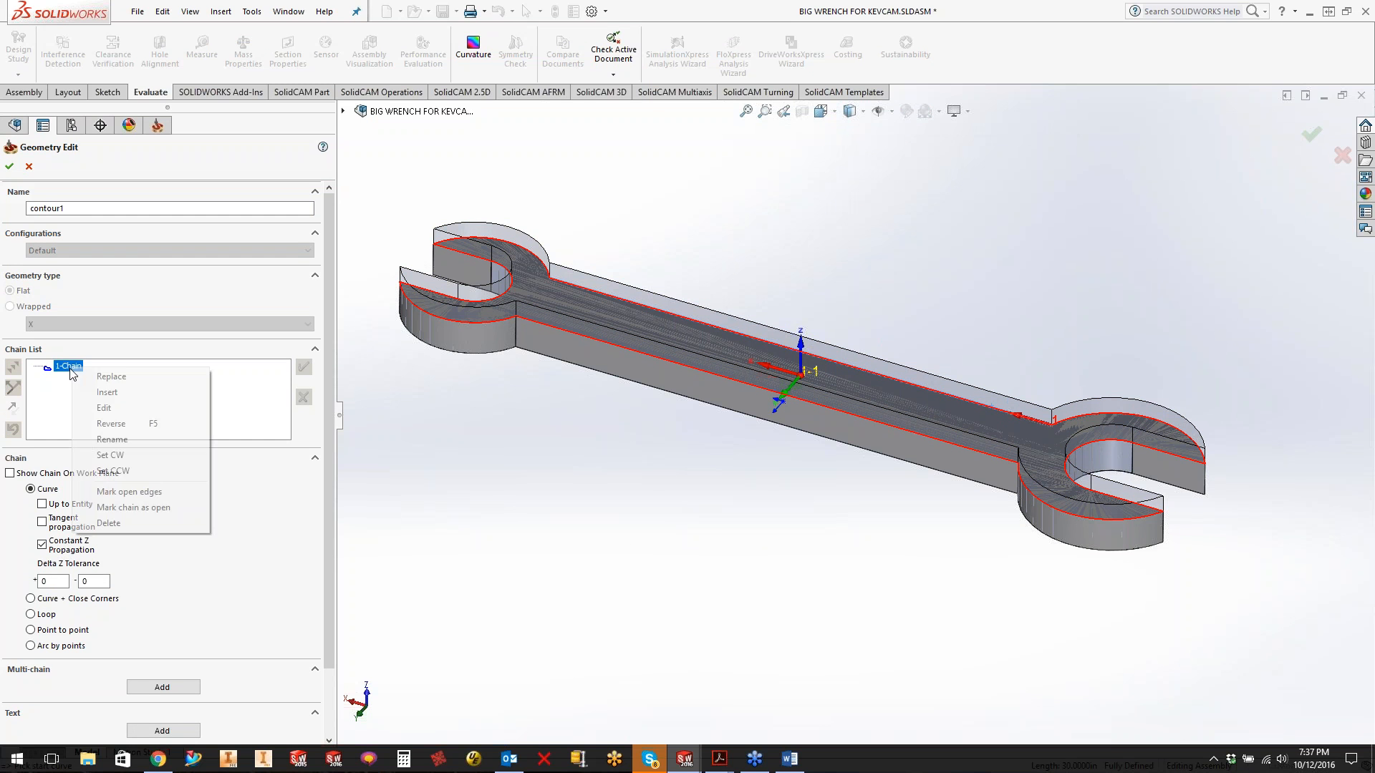
click(114, 425)
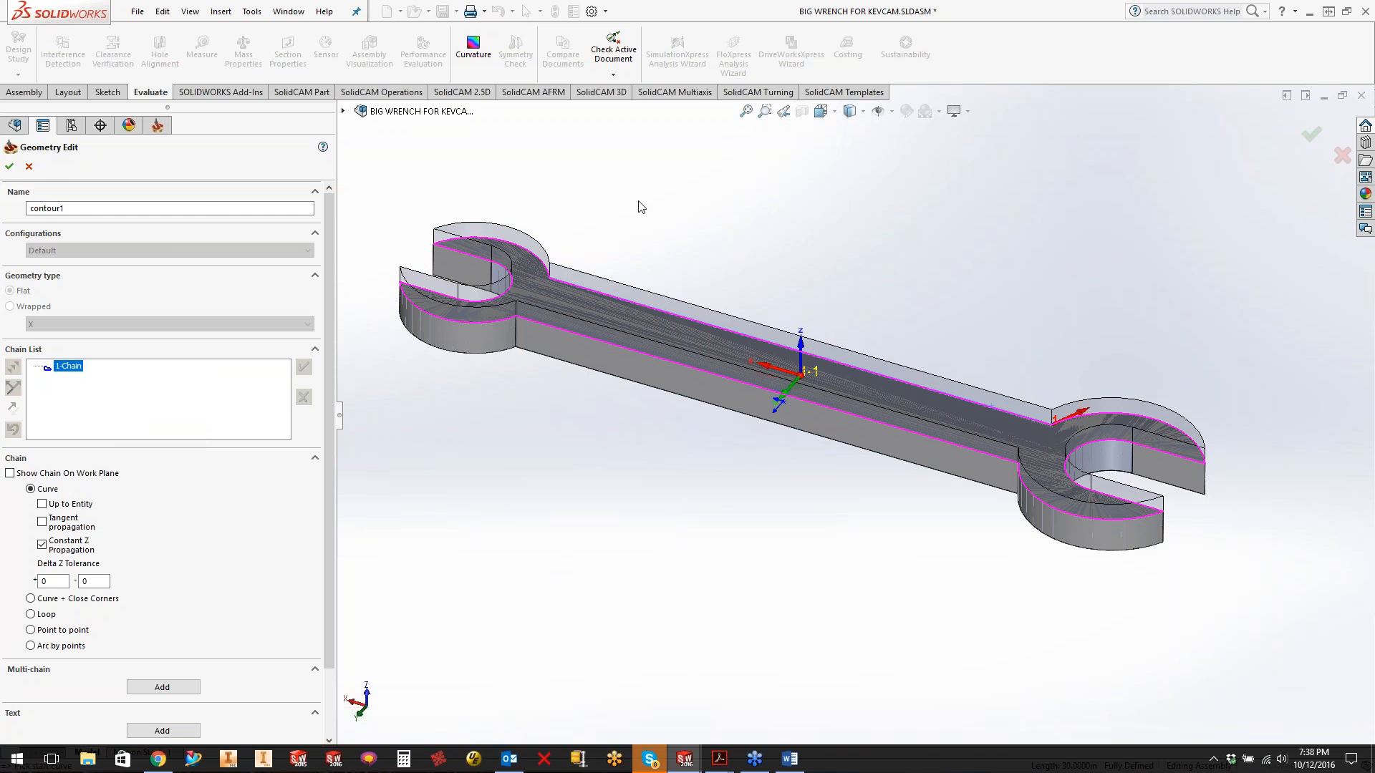
click(9, 166)
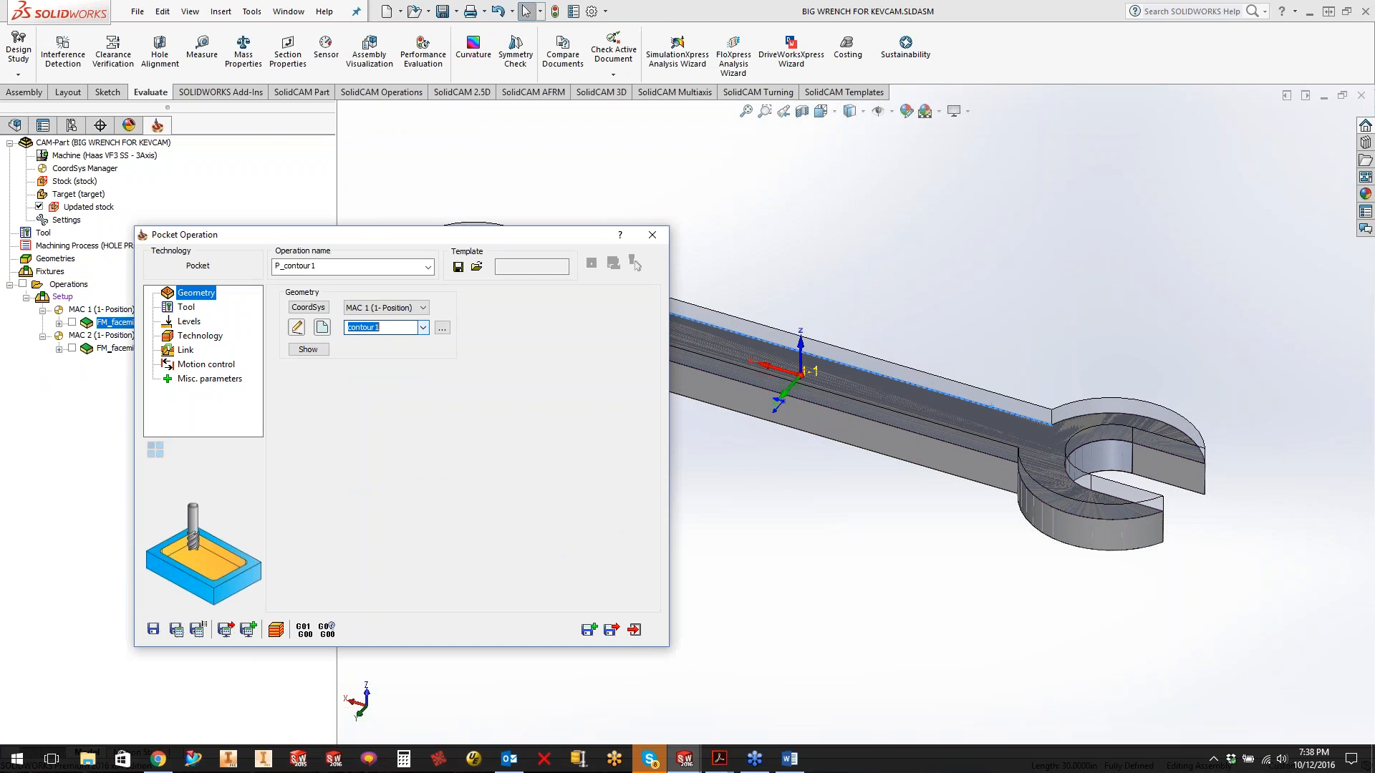
- Assign the 3 inch 45 deg face mill, pick an upper level of 1 and pocket depth of 1, and set the step down to 0.2
click(362, 514)
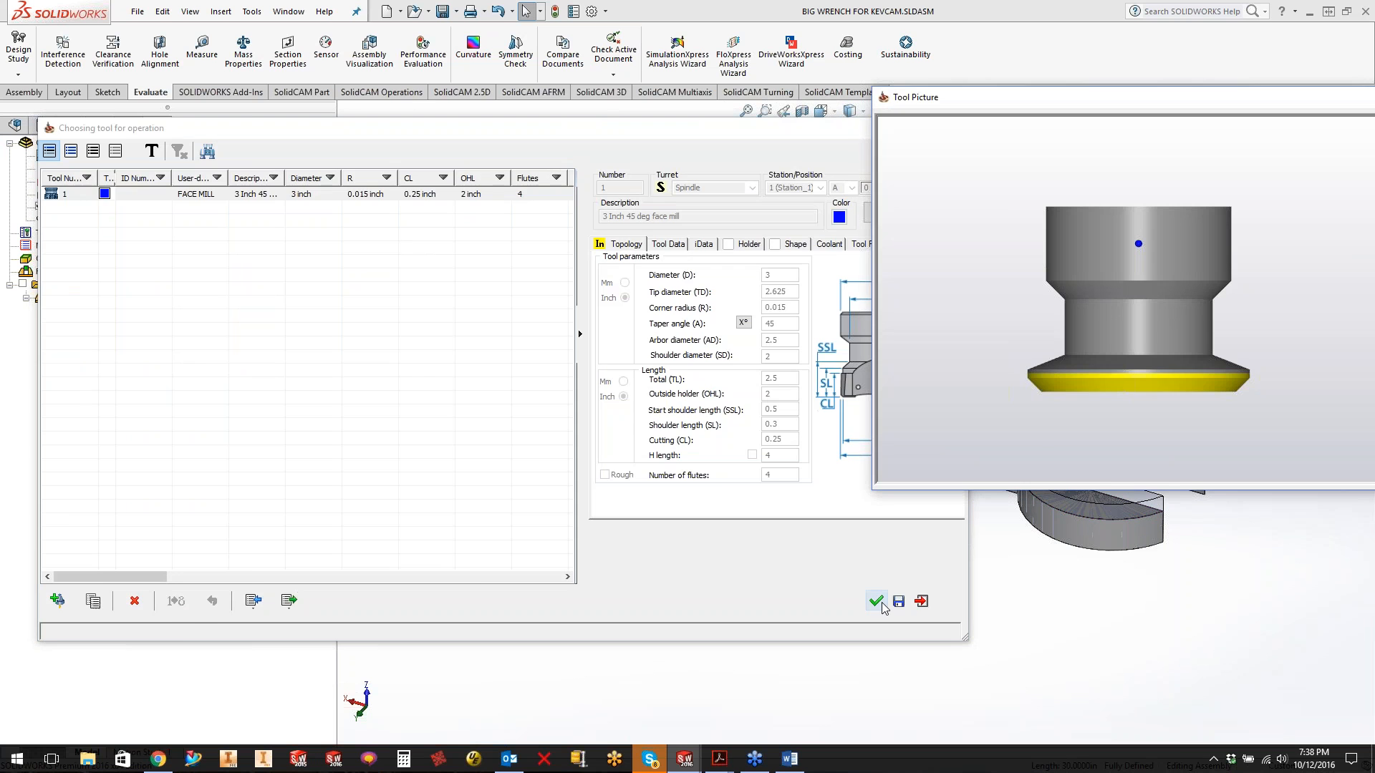
click(876, 601)
click(326, 447)
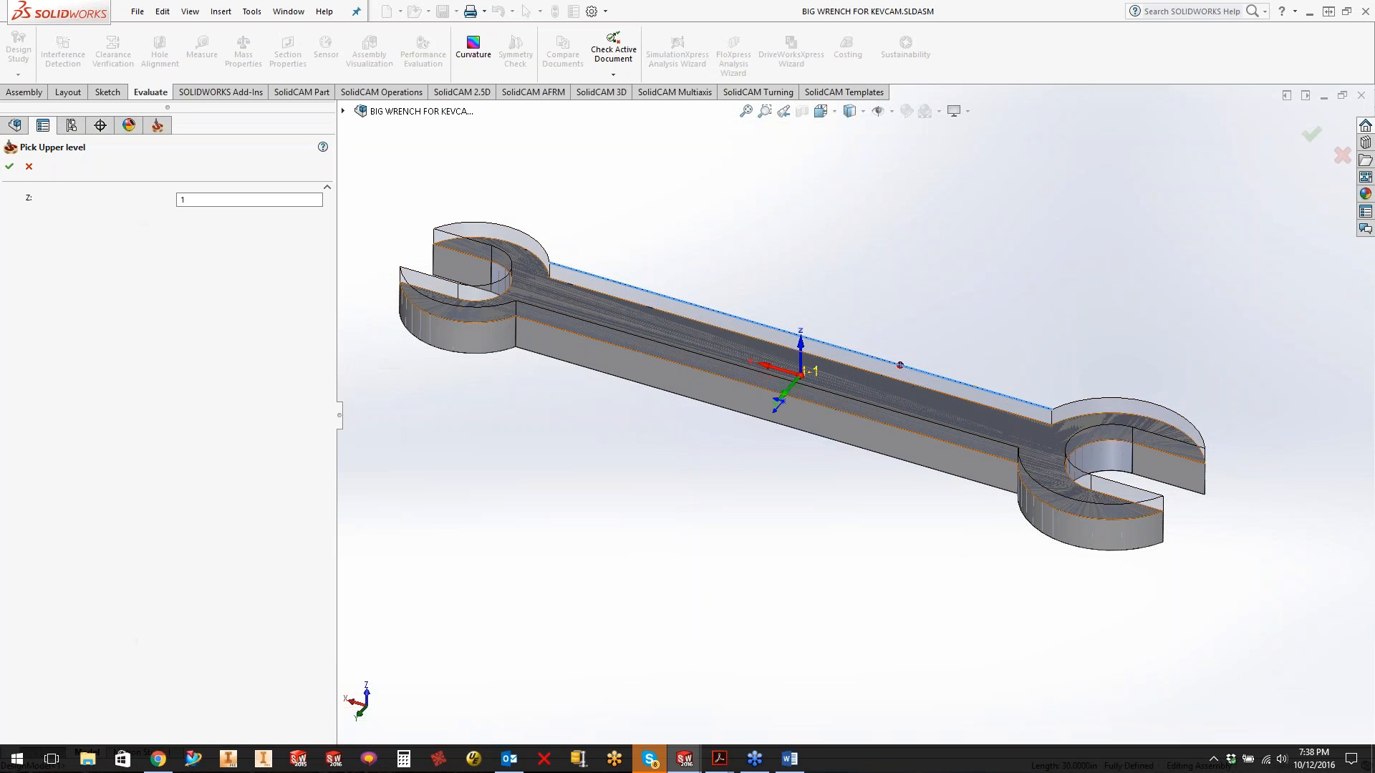
click(9, 166)
click(329, 476)
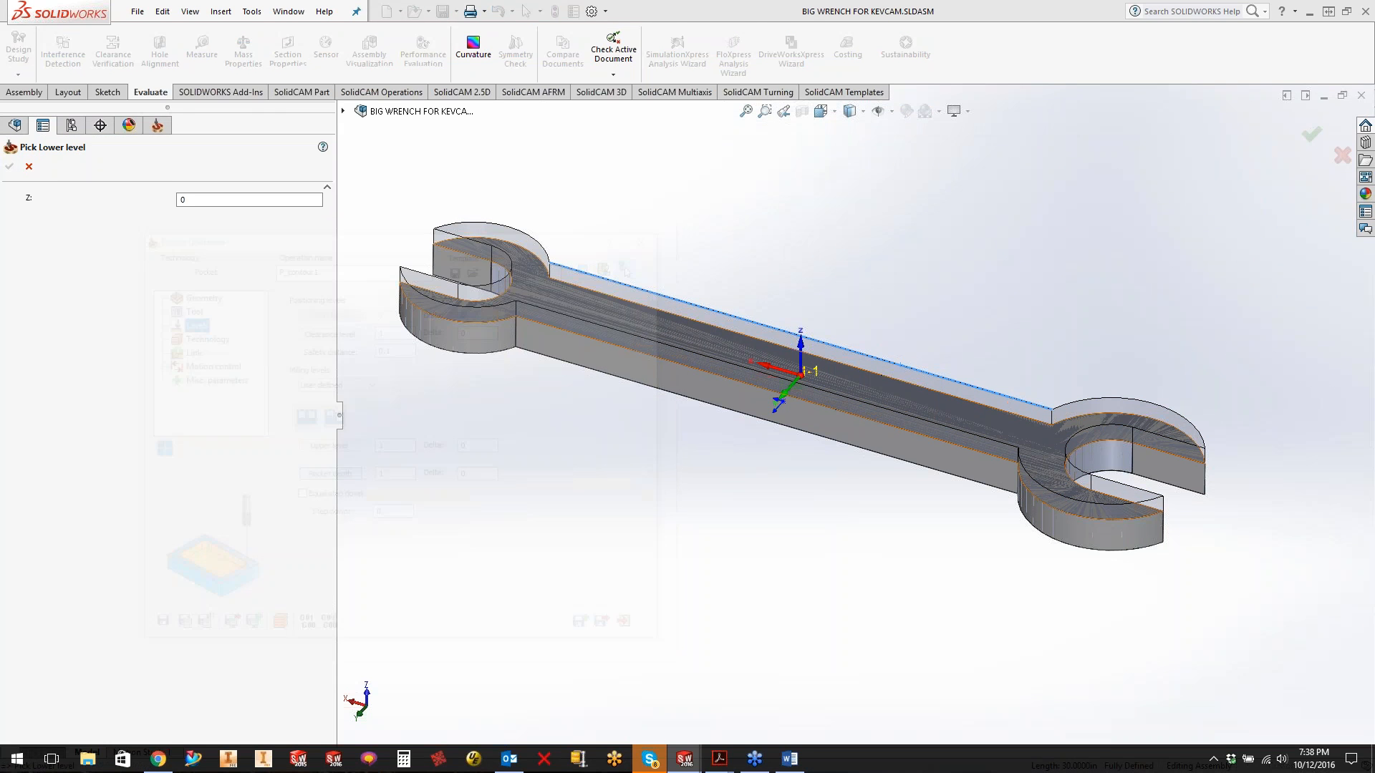
click(9, 166)
text(.2)
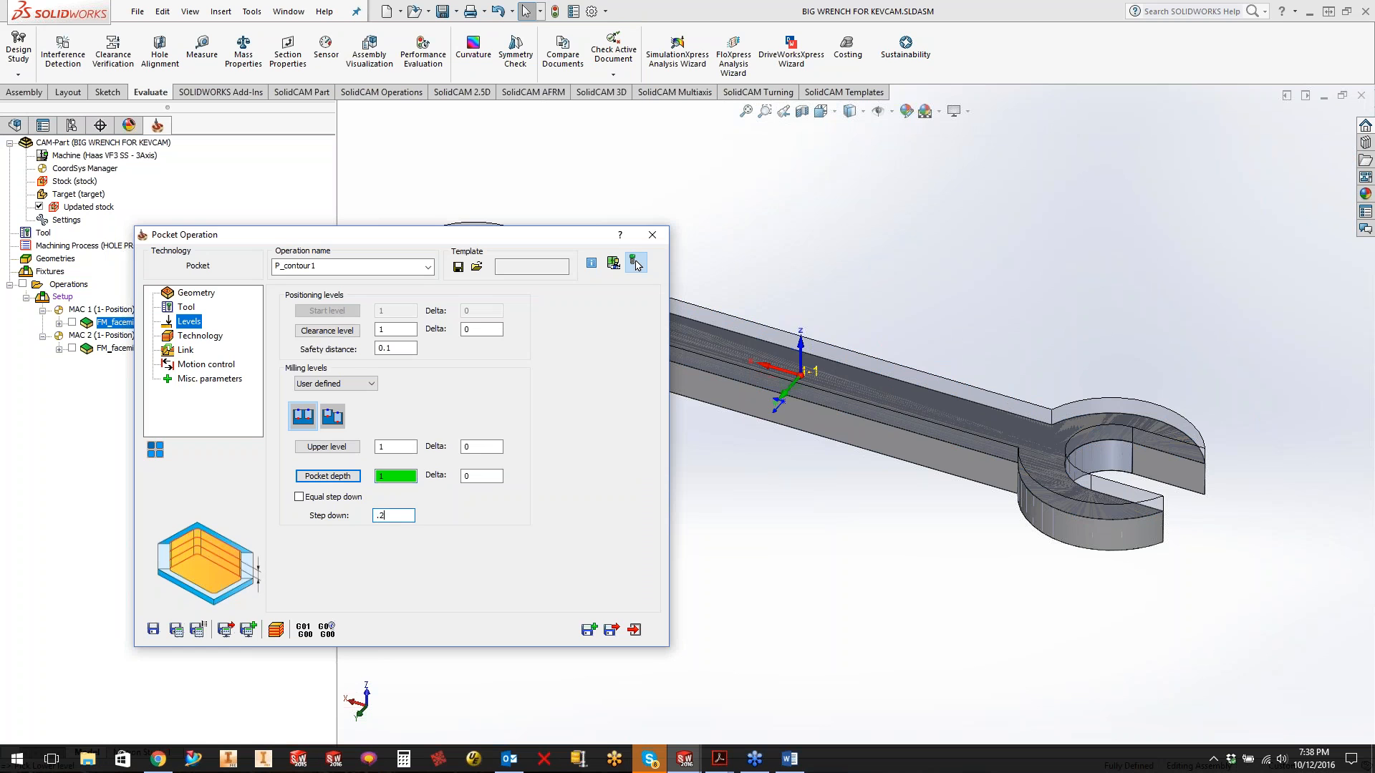
click(199, 336)
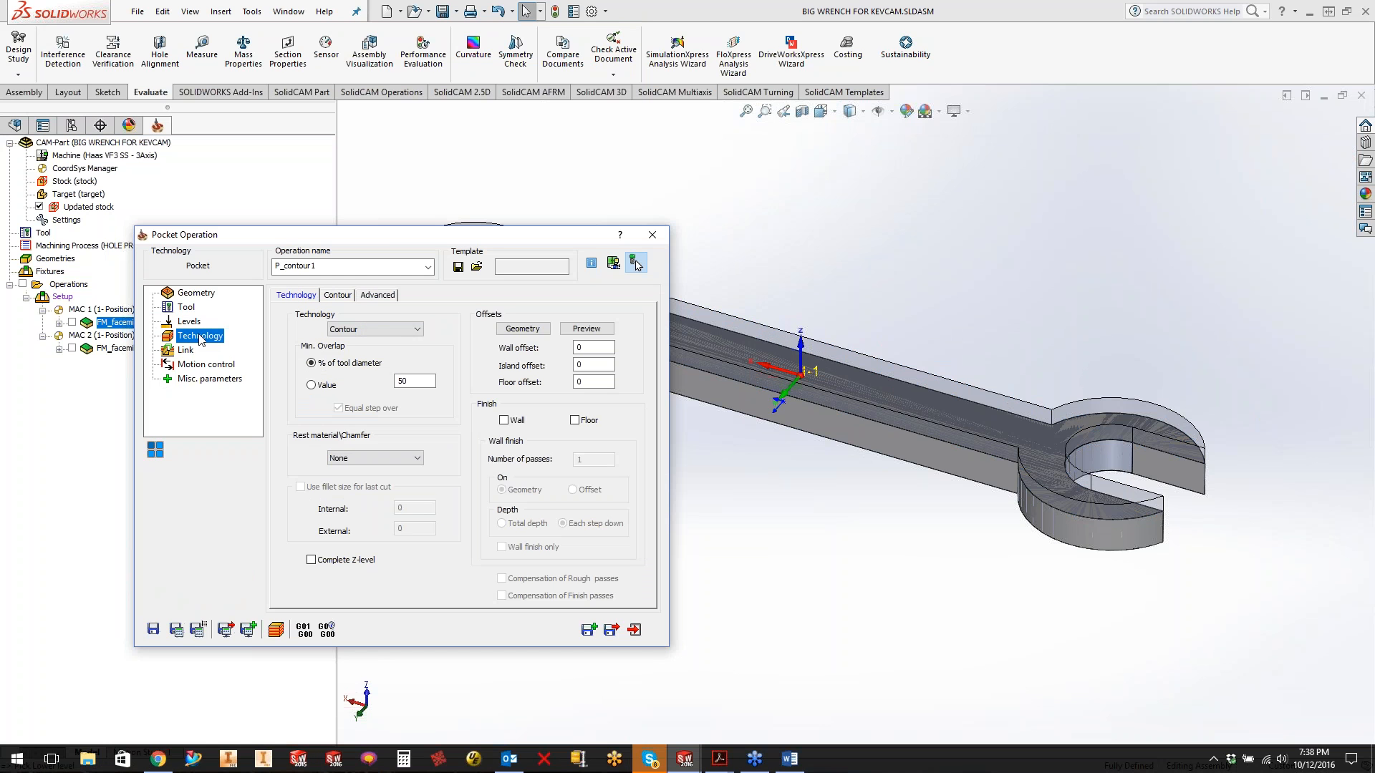
click(398, 333)
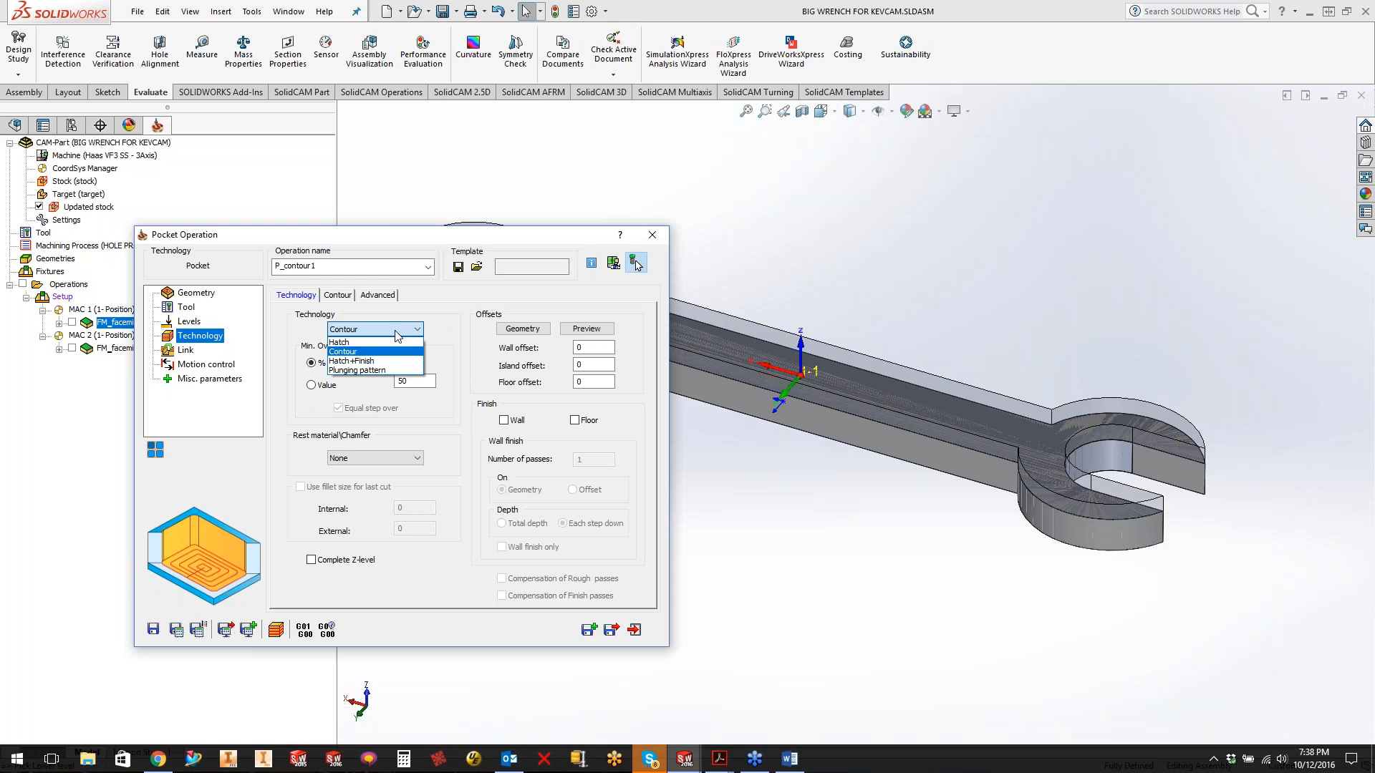
click(397, 336)
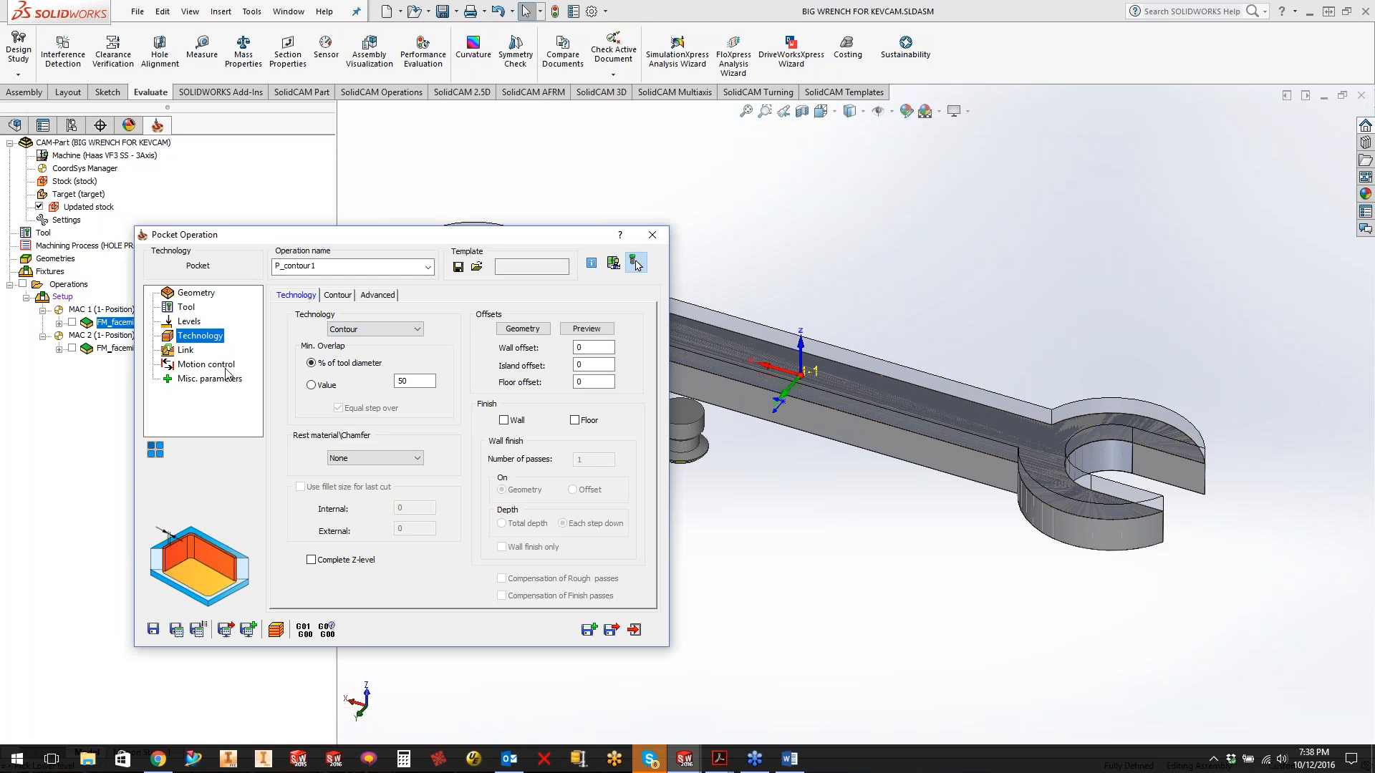
- Mark the contour1 chain as open in the pocket's geometry
click(191, 293)
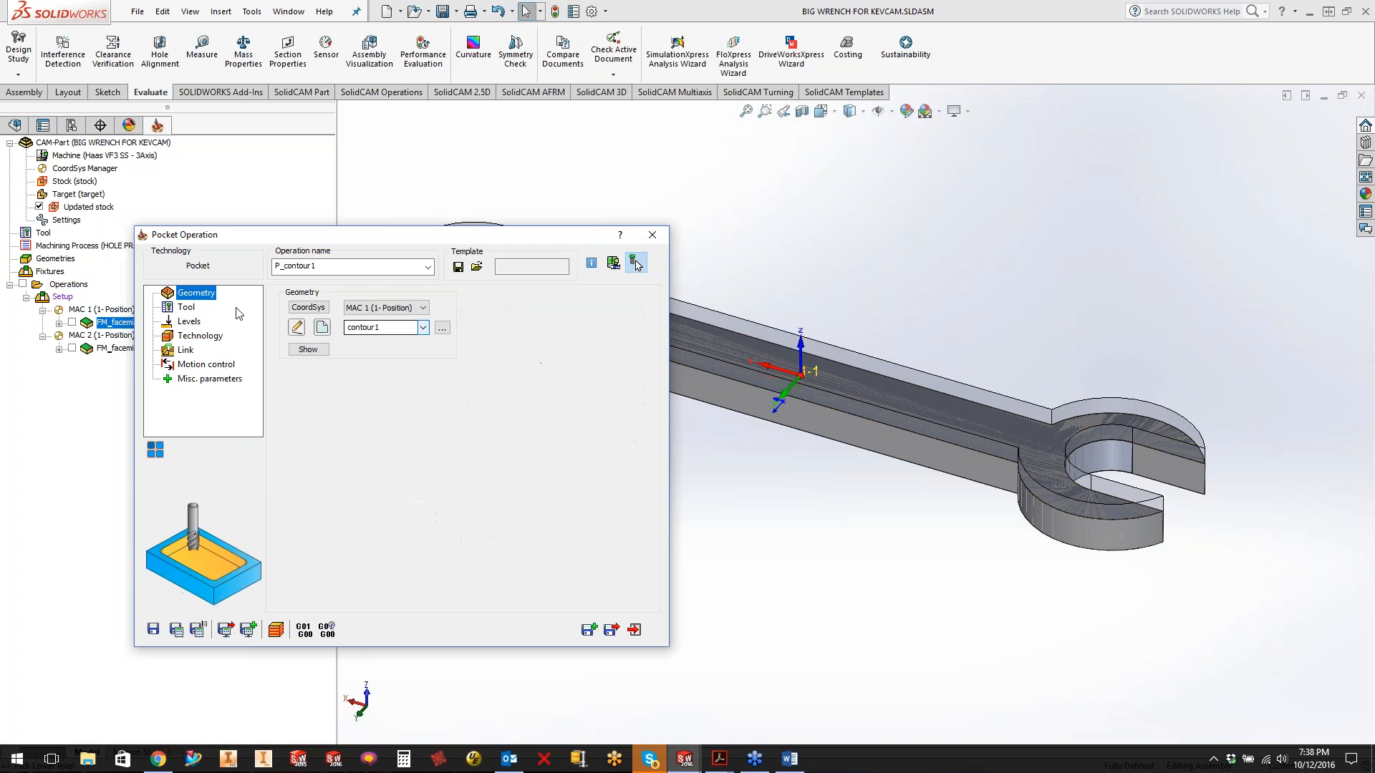
click(309, 351)
right_click(68, 365)
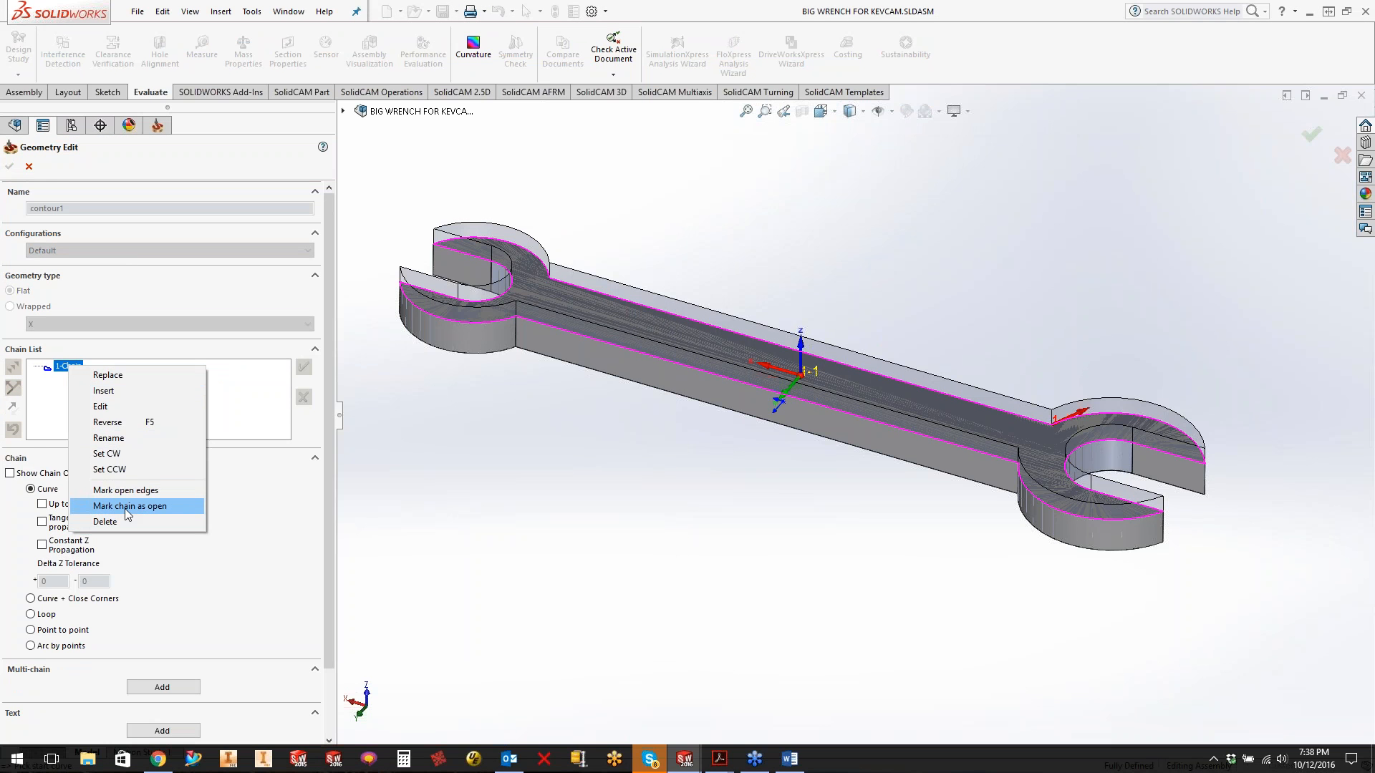
click(129, 506)
click(9, 166)
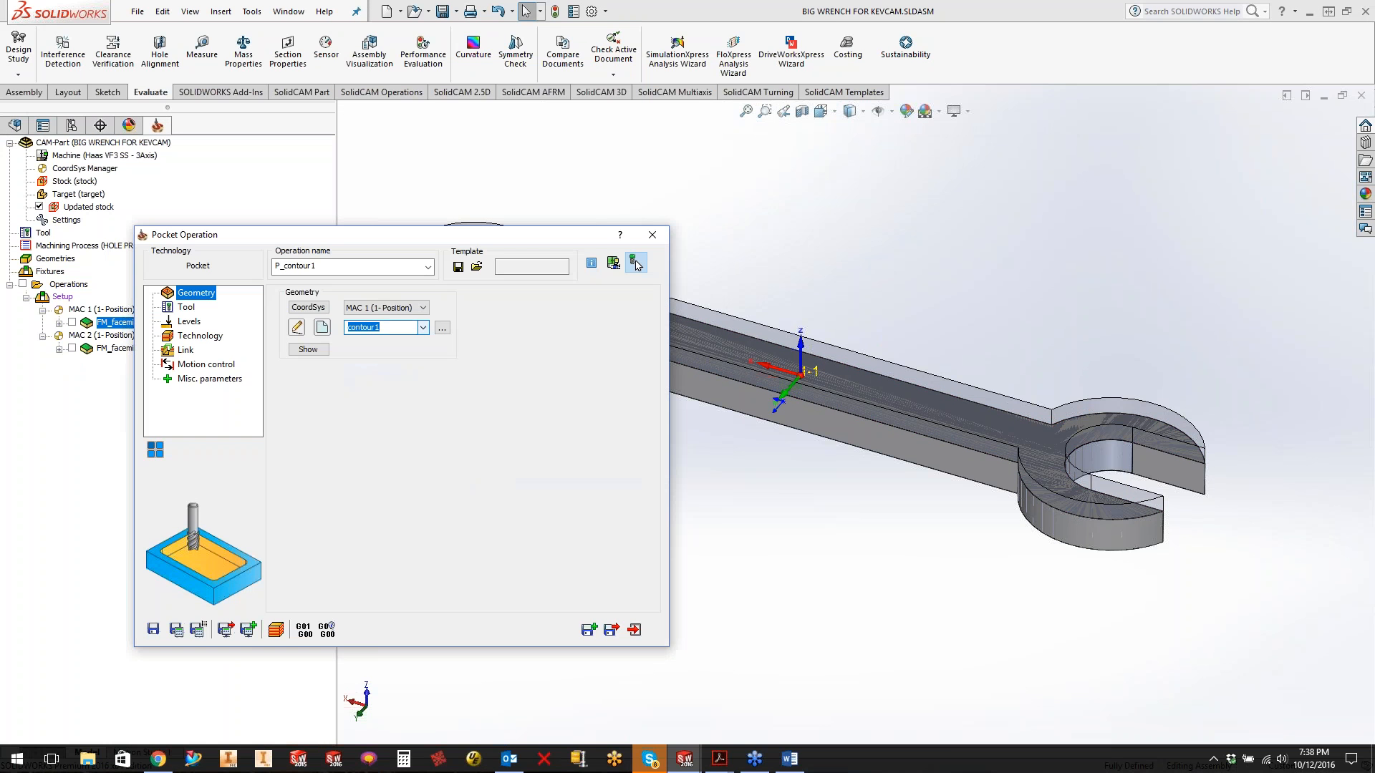
- Set the pocket's minimum overlap to 30% of tool diameter and keep the Contour technology
click(188, 322)
click(187, 338)
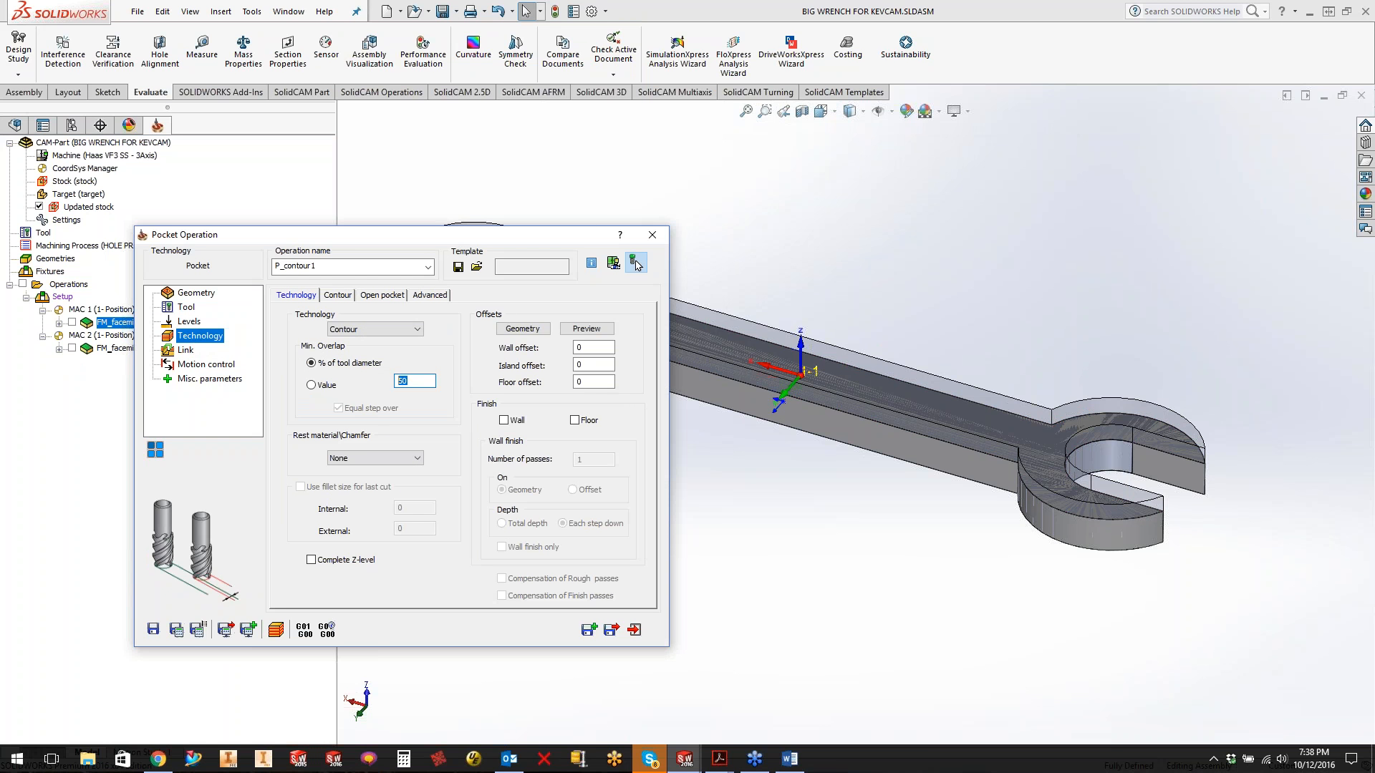
text(3)
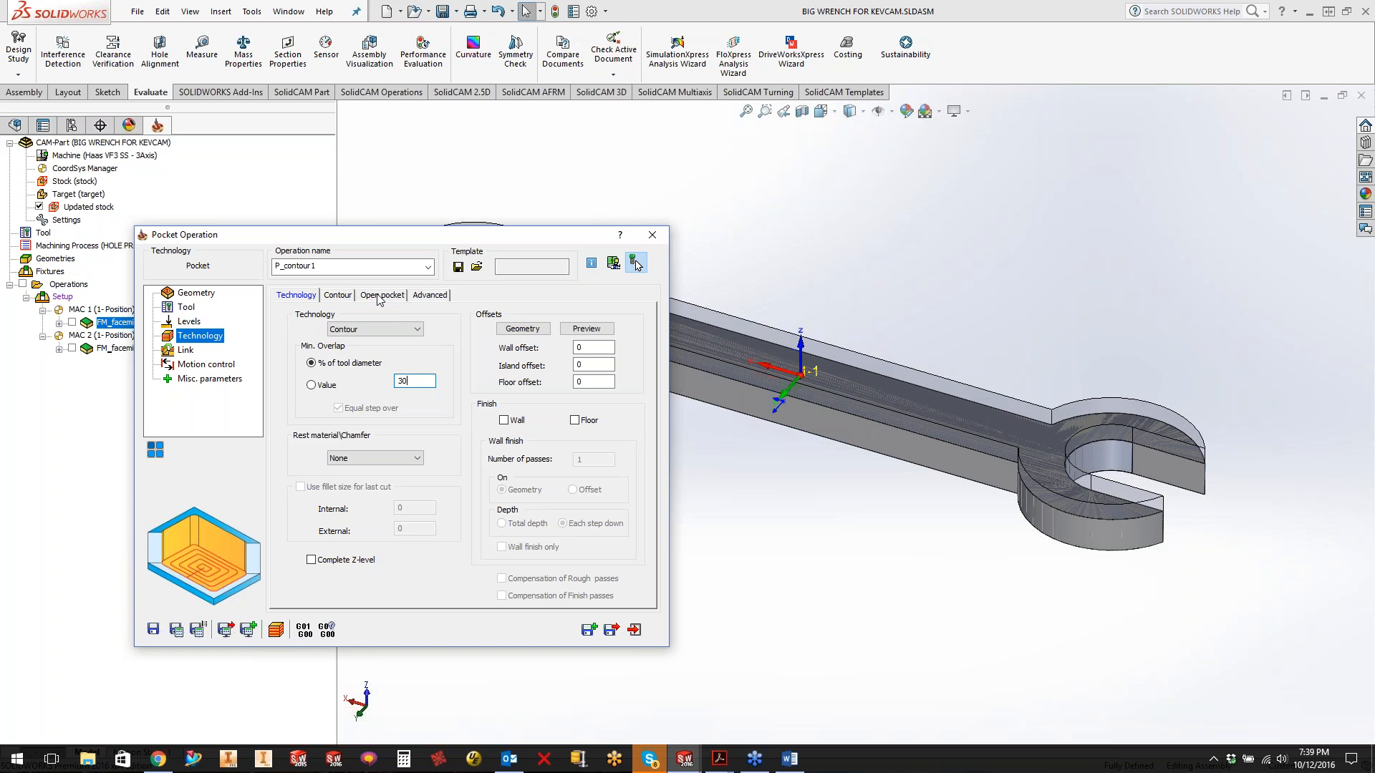
click(380, 330)
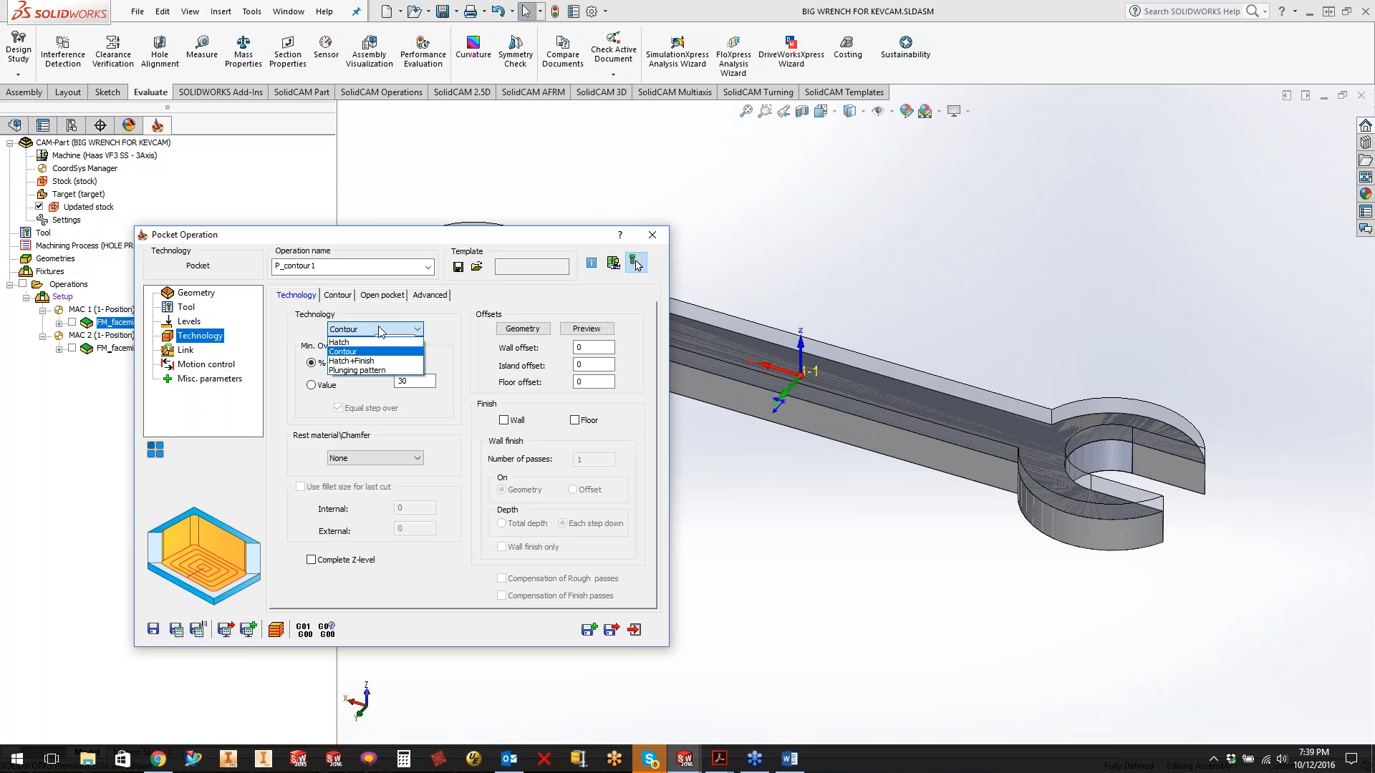
click(351, 314)
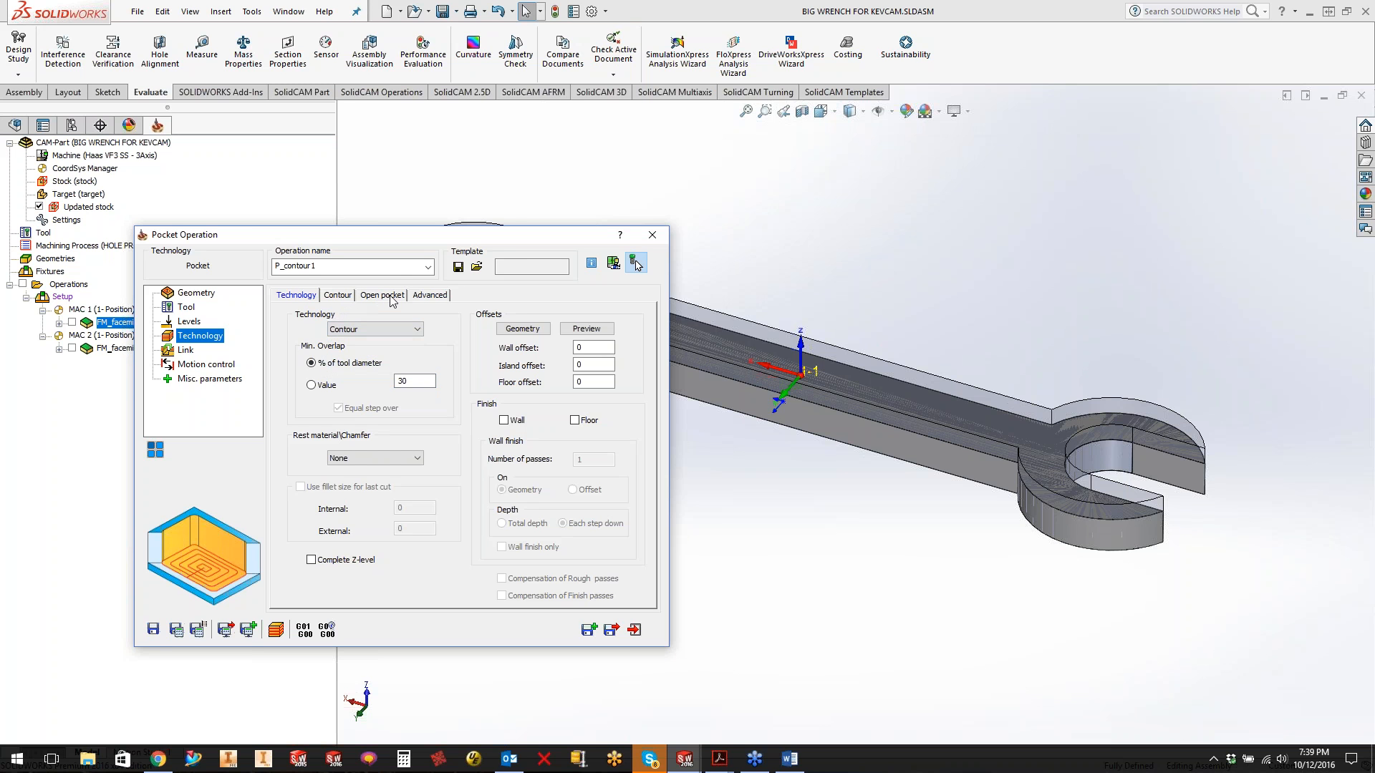
- Set the open pocket extension to 10% of tool diameter, with a one-way profile strategy and approach from outside
click(393, 297)
click(297, 393)
click(311, 478)
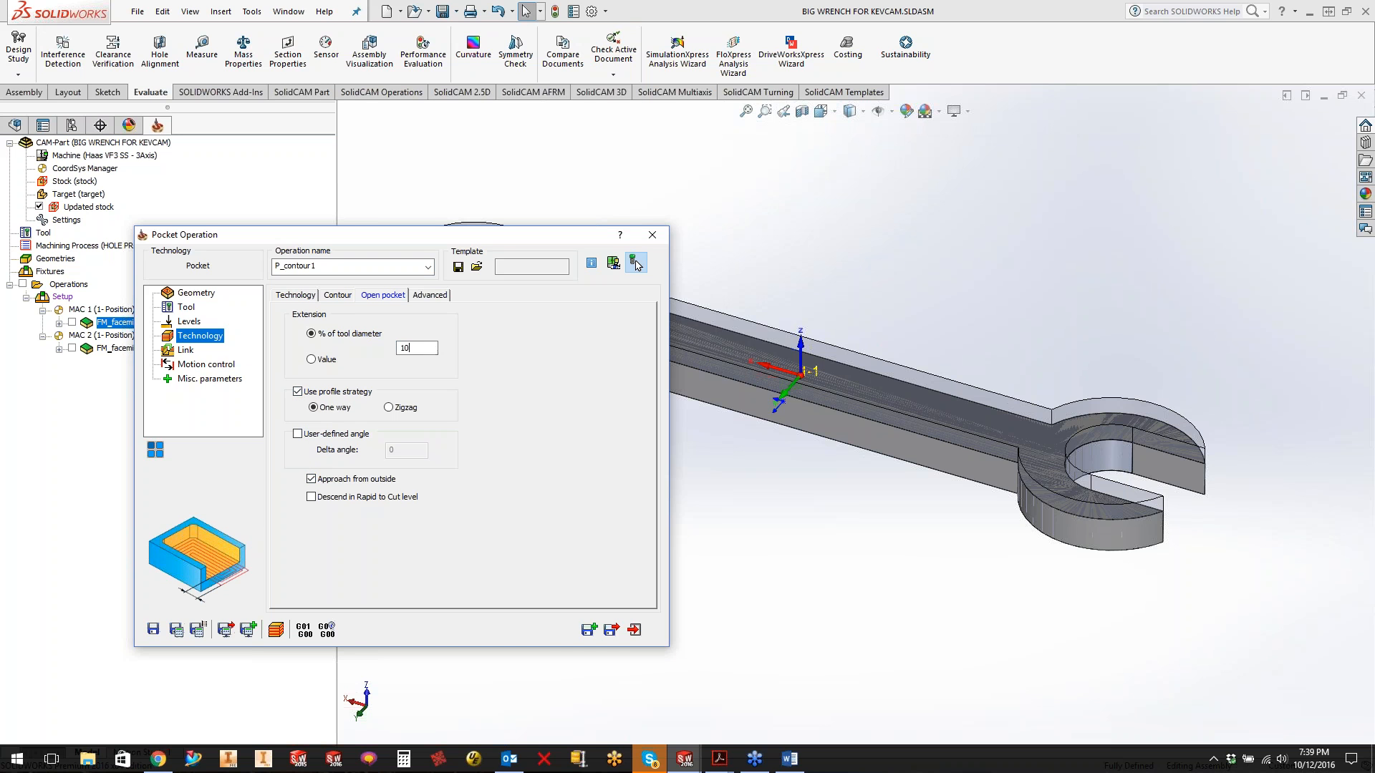
- Set an Arc lead in, make the lead out the same, and save and calculate the pocket operation
click(186, 350)
click(383, 477)
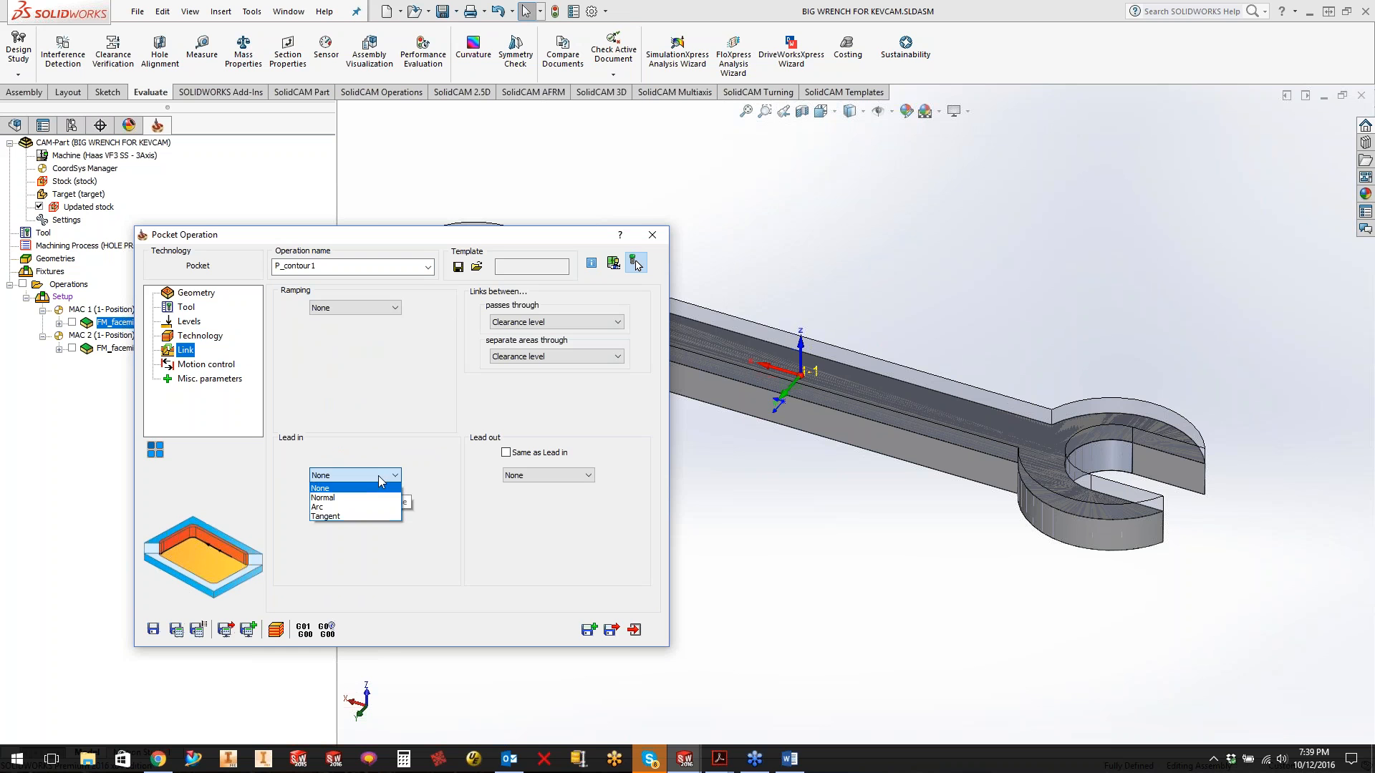
click(360, 508)
click(506, 453)
click(154, 629)
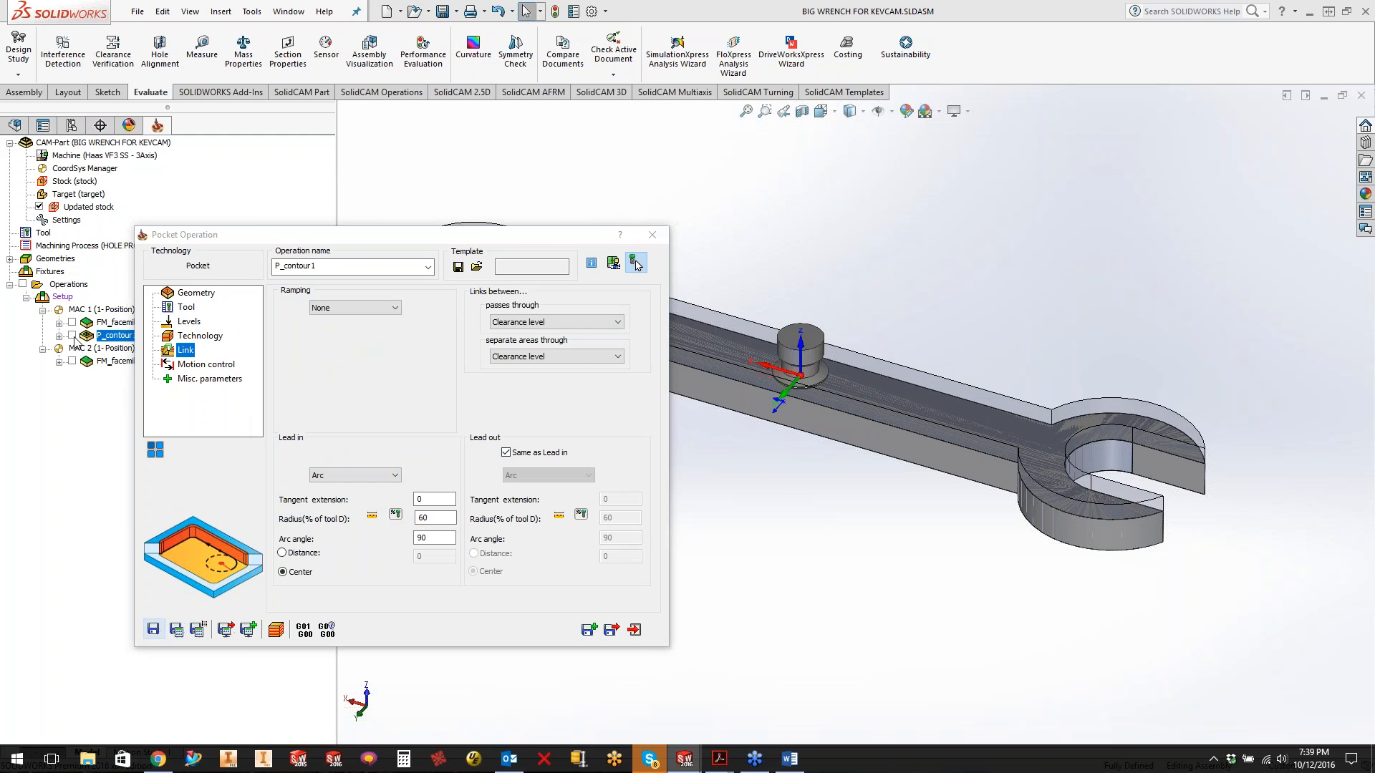
- Show the P_contour1 toolpath on the wrench and briefly compare it with facemill1's toolpath
click(636, 265)
middle_drag(616, 390, 609, 523)
scroll(612, 482, down, 2)
scroll(612, 482, up, 3)
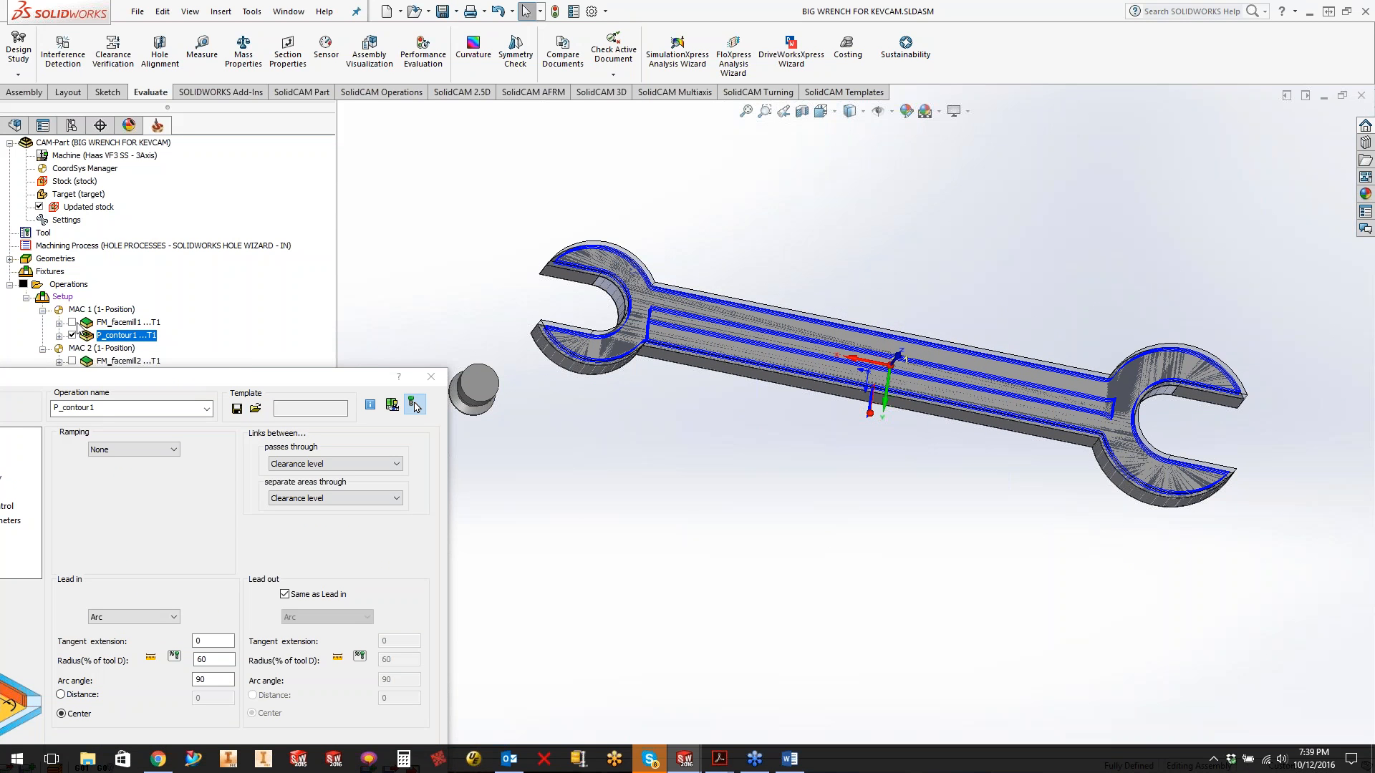
click(73, 323)
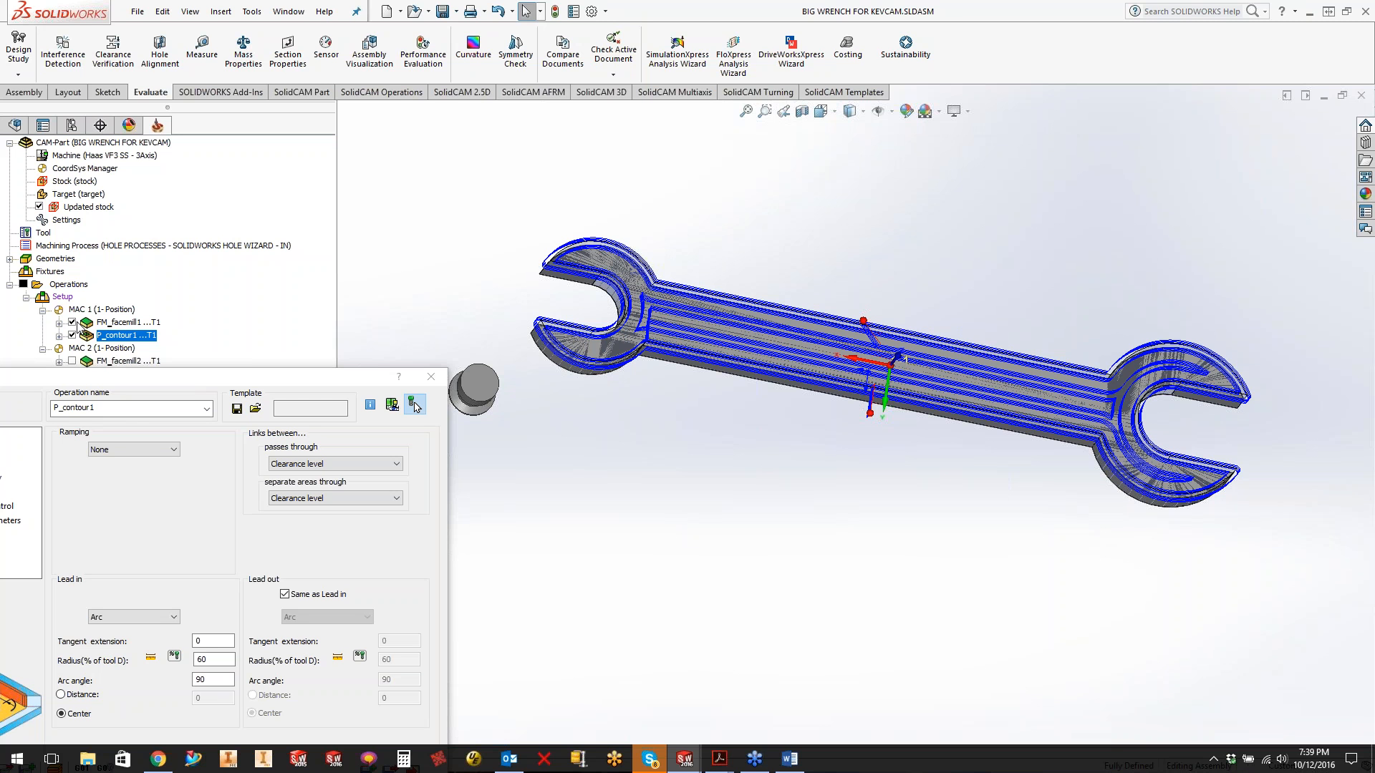
click(72, 322)
drag(190, 381, 469, 279)
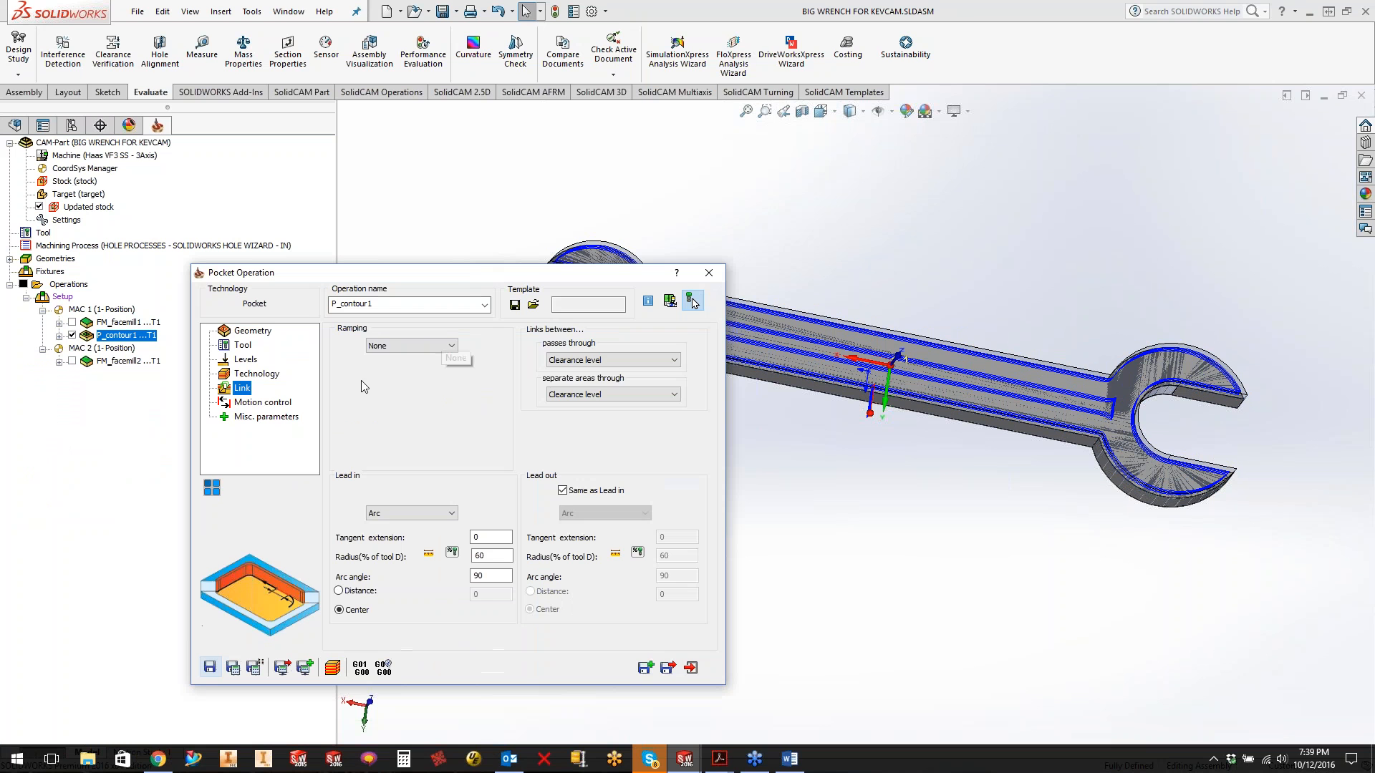
- Set the pocket's adjacent passes connection to Rounded, then save and recalculate the operation
click(260, 373)
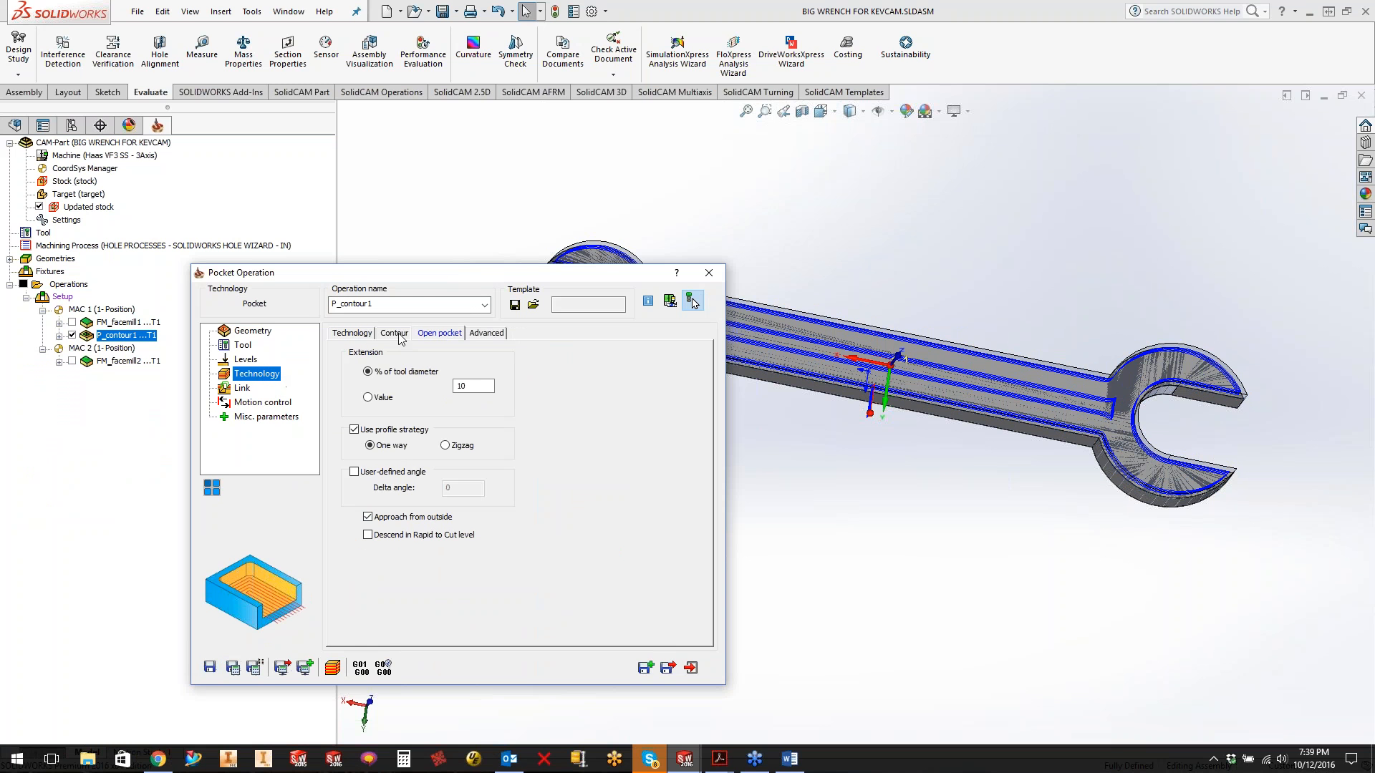
click(493, 335)
click(394, 333)
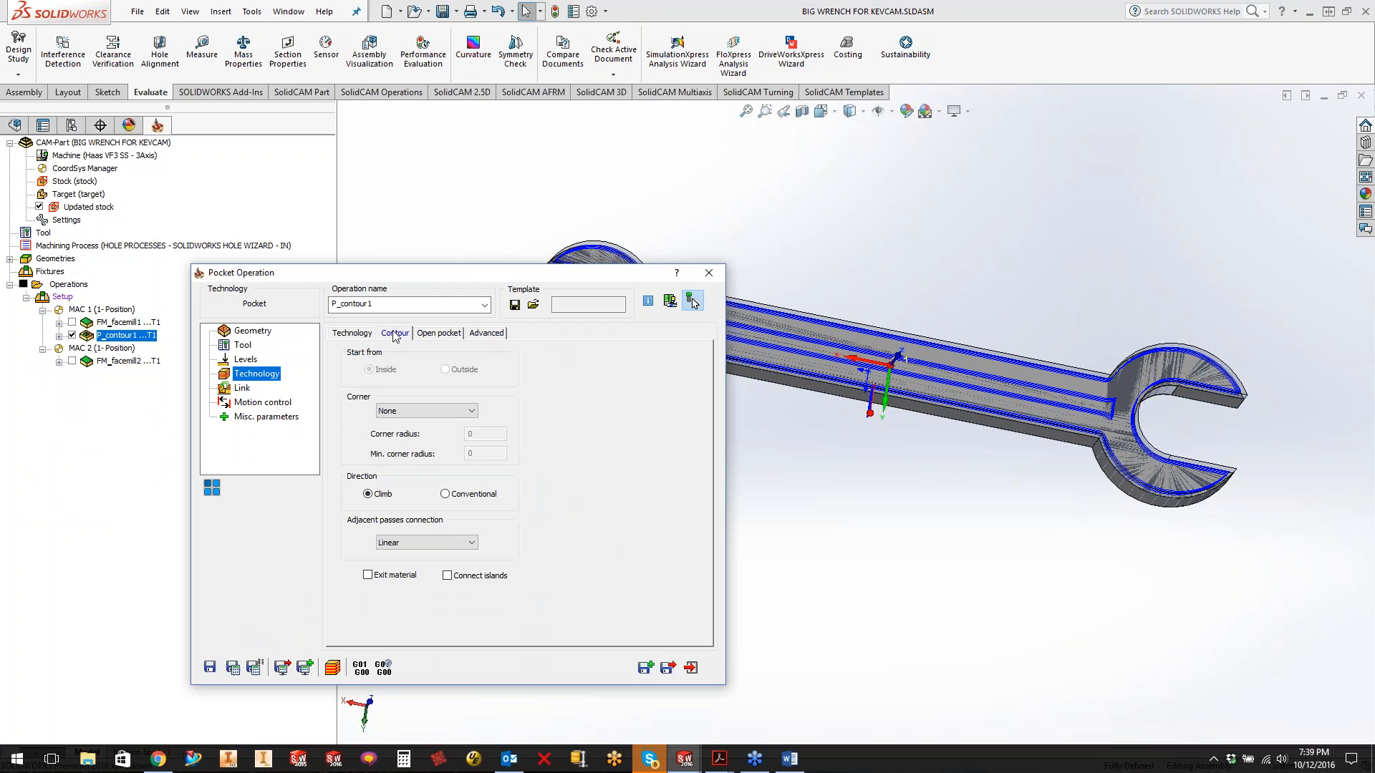
click(441, 542)
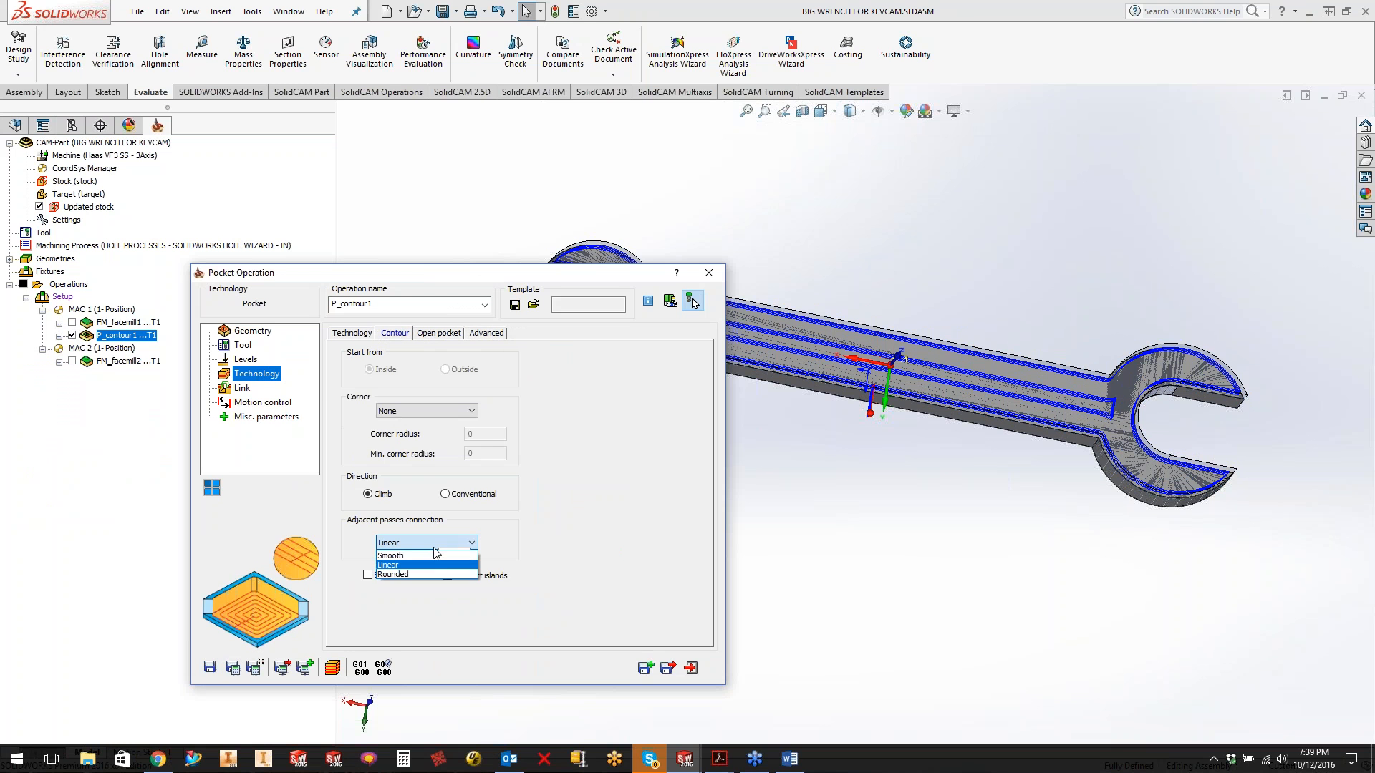
click(409, 574)
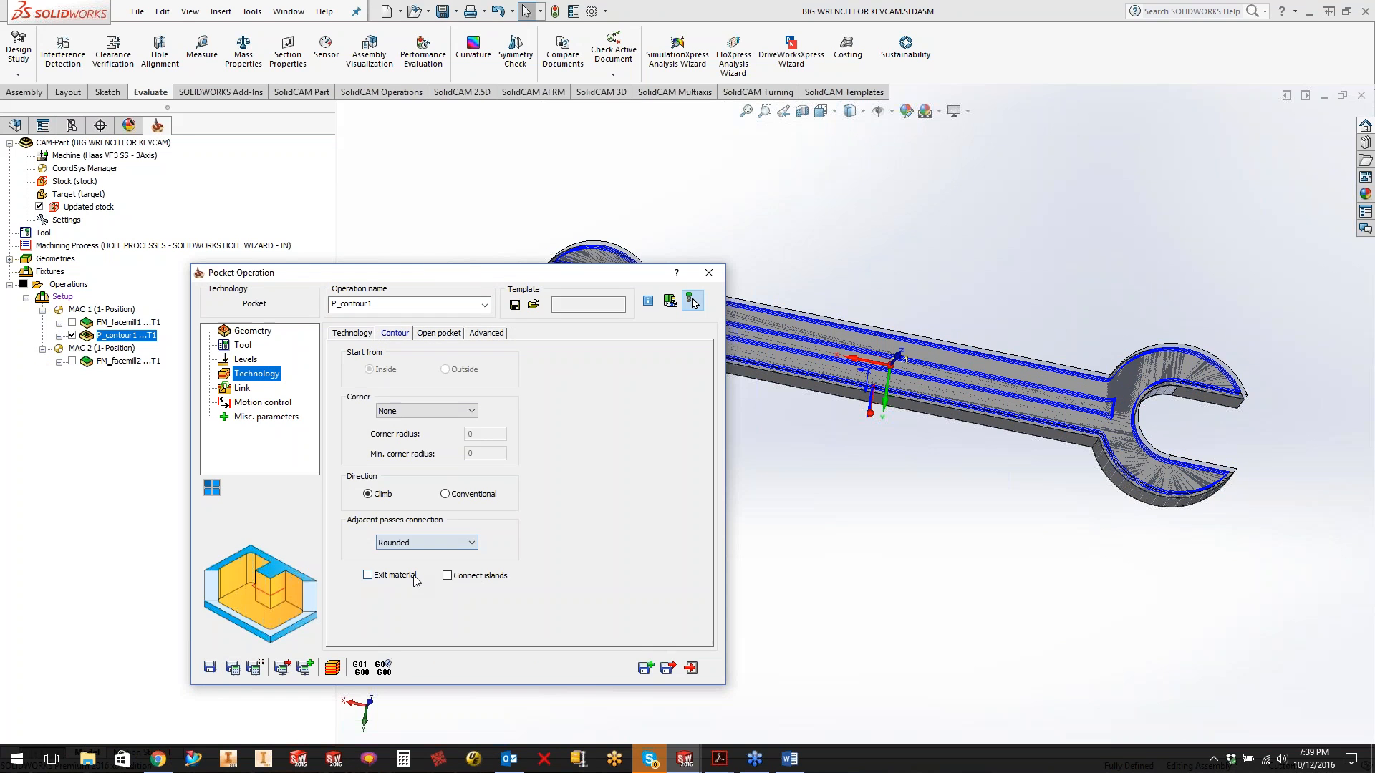
click(230, 665)
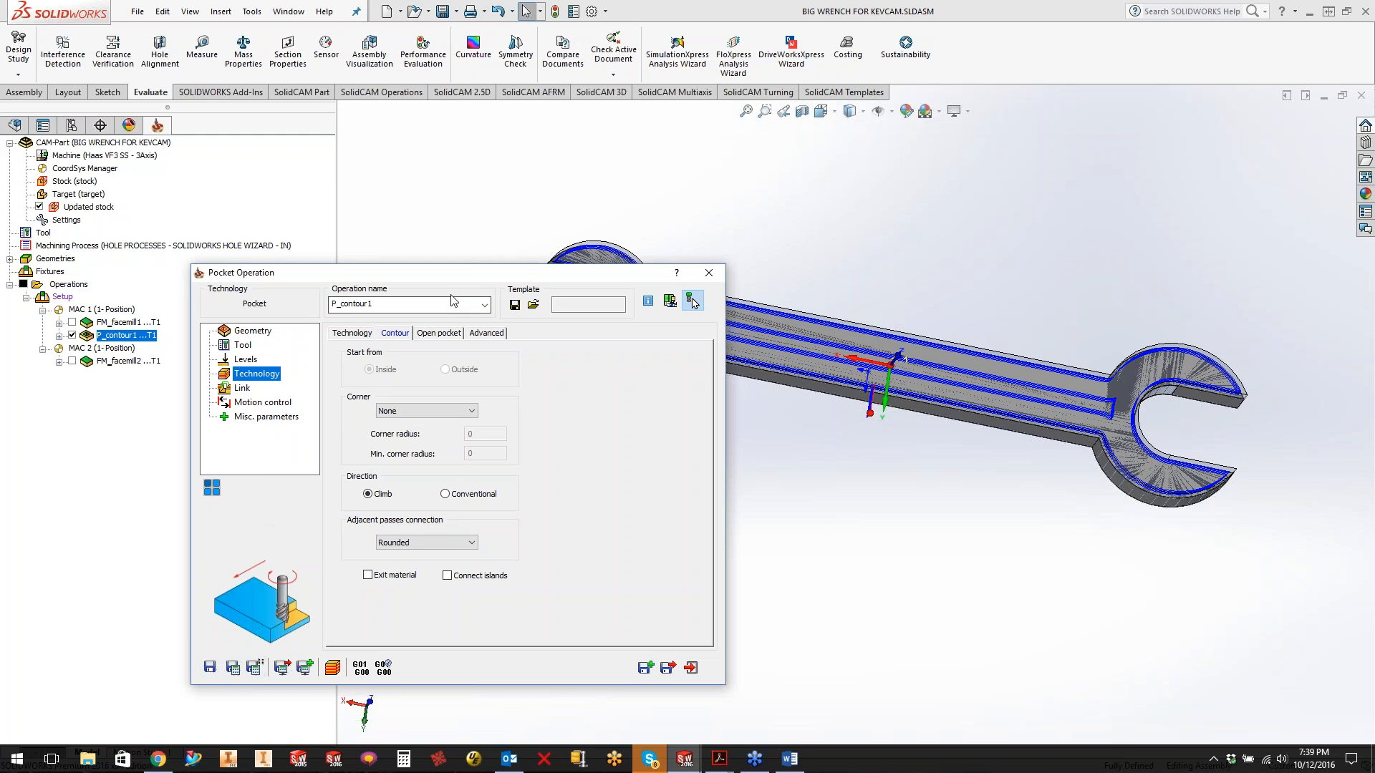
drag(531, 277, 436, 435)
click(597, 459)
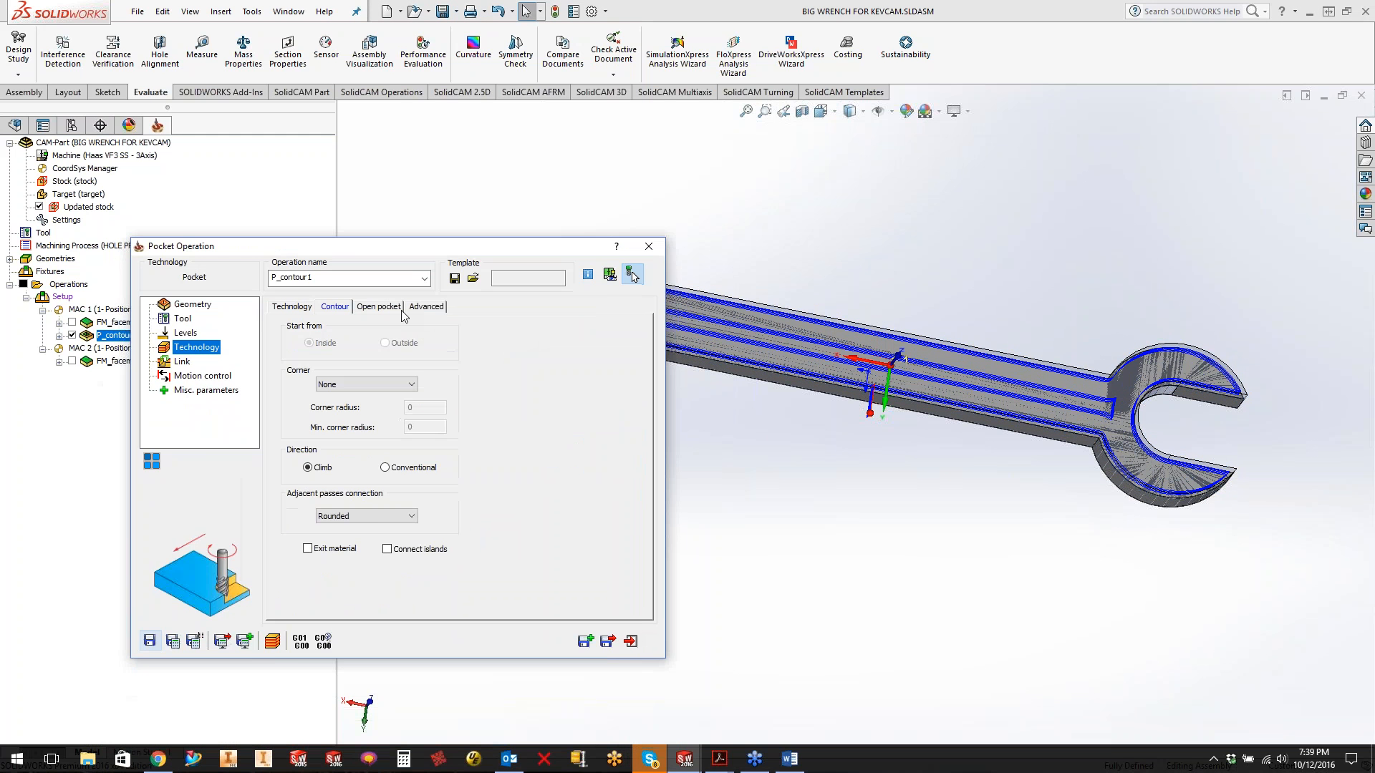
- Simulate P_contour1 in SolidVerify and play the cut on the wrench
click(272, 641)
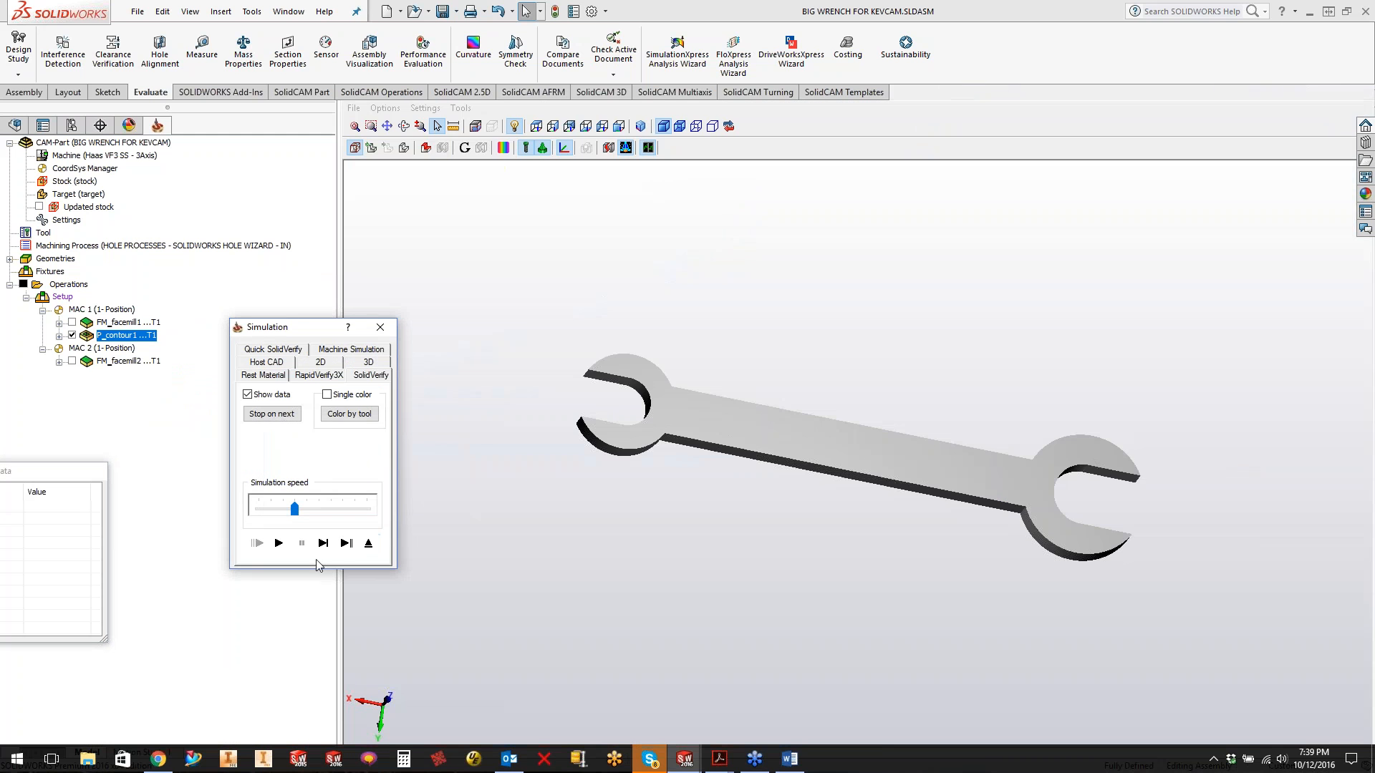
click(323, 543)
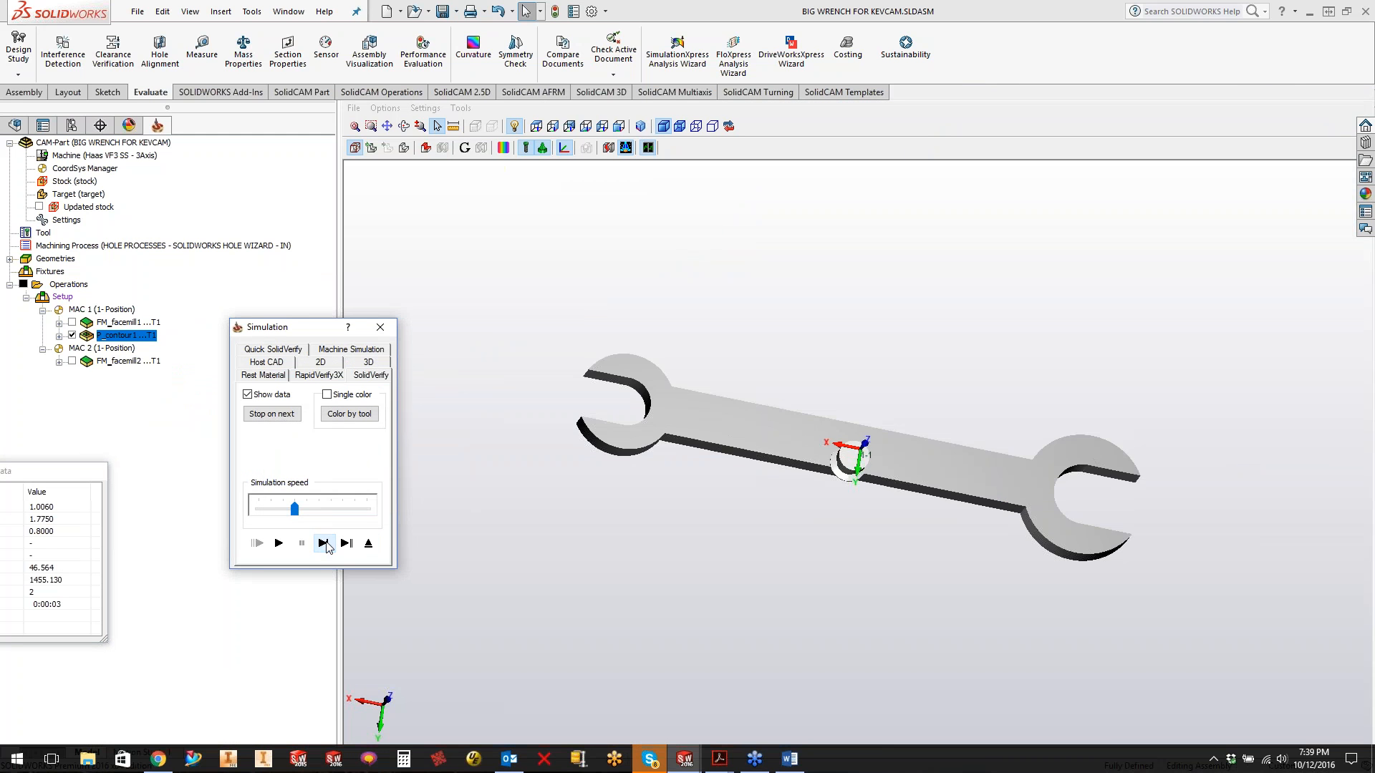
click(279, 543)
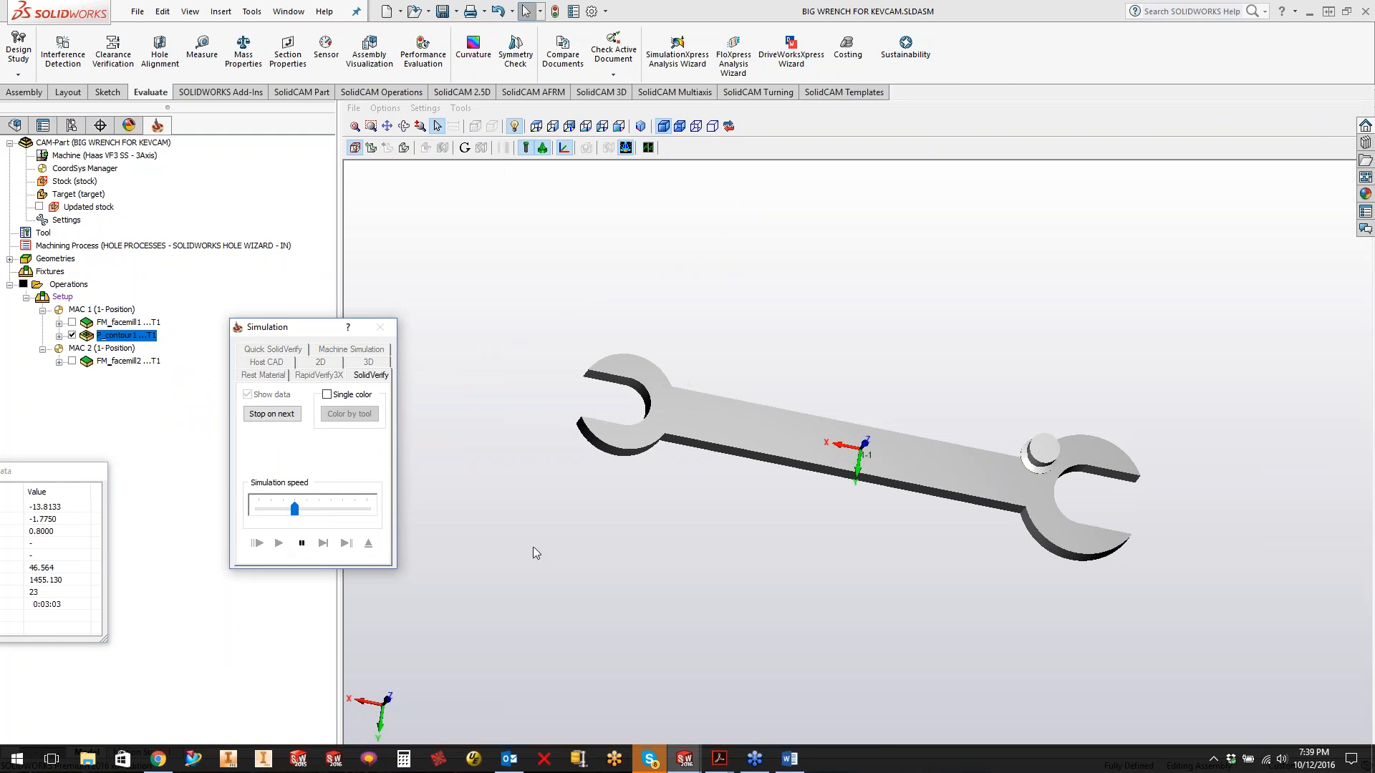
- Exit the P_contour1 simulation and hide the pocket toolpath on the wrench
click(380, 327)
click(639, 246)
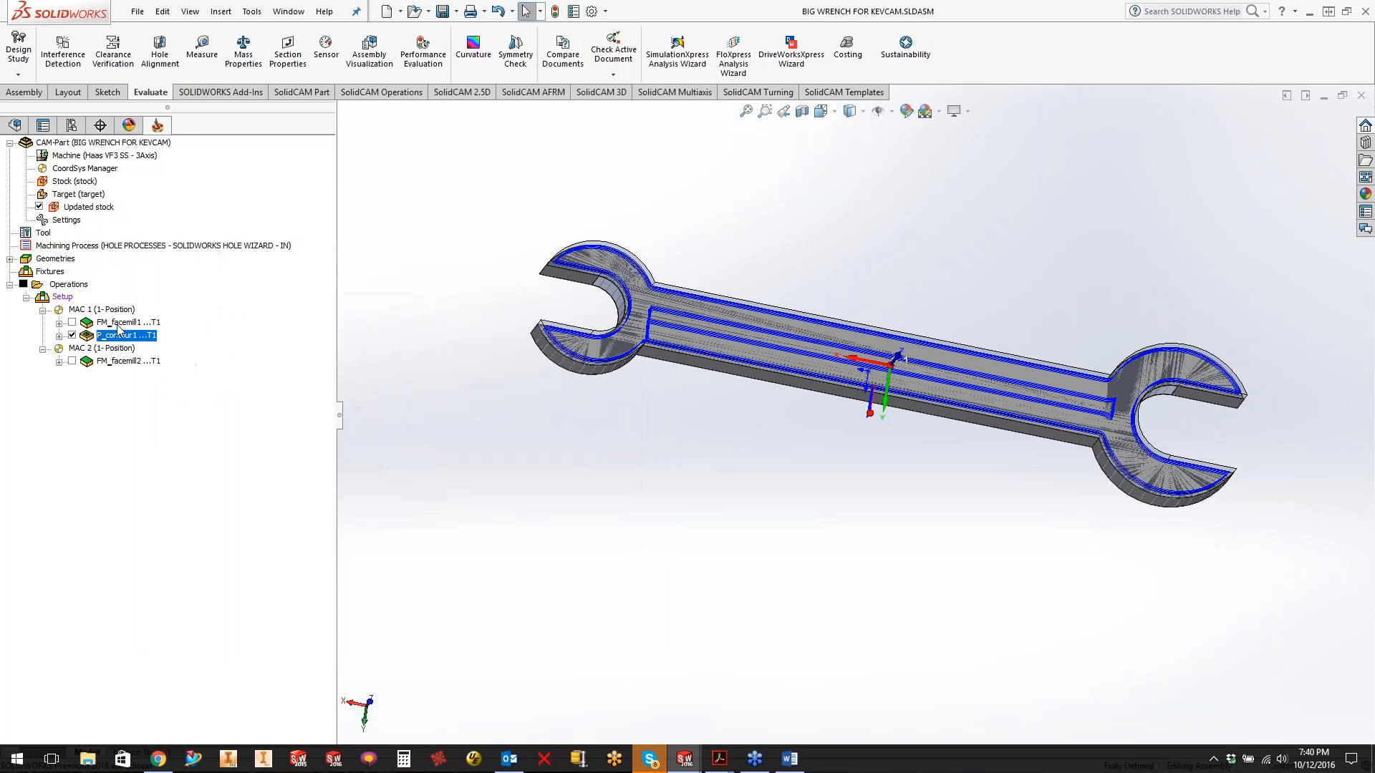
click(72, 335)
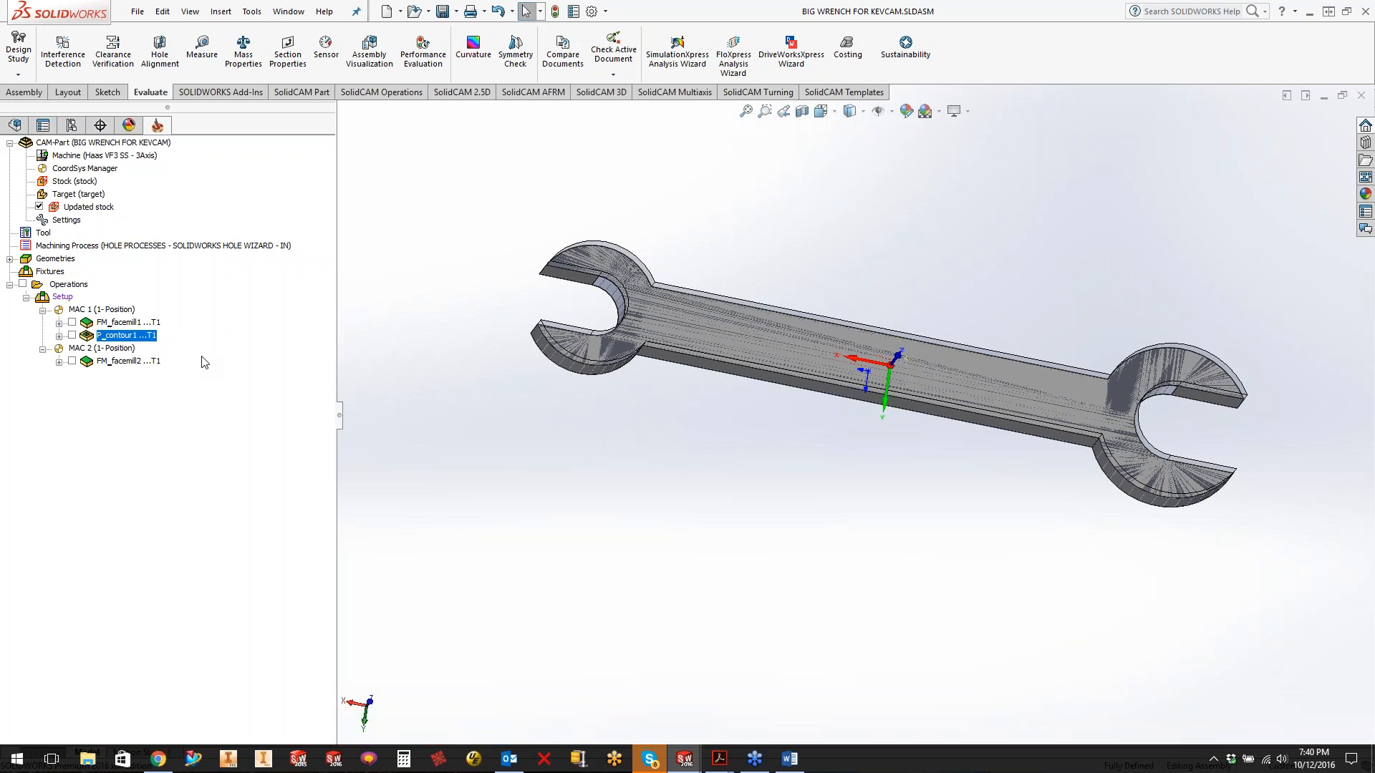
middle_drag(845, 455, 838, 399)
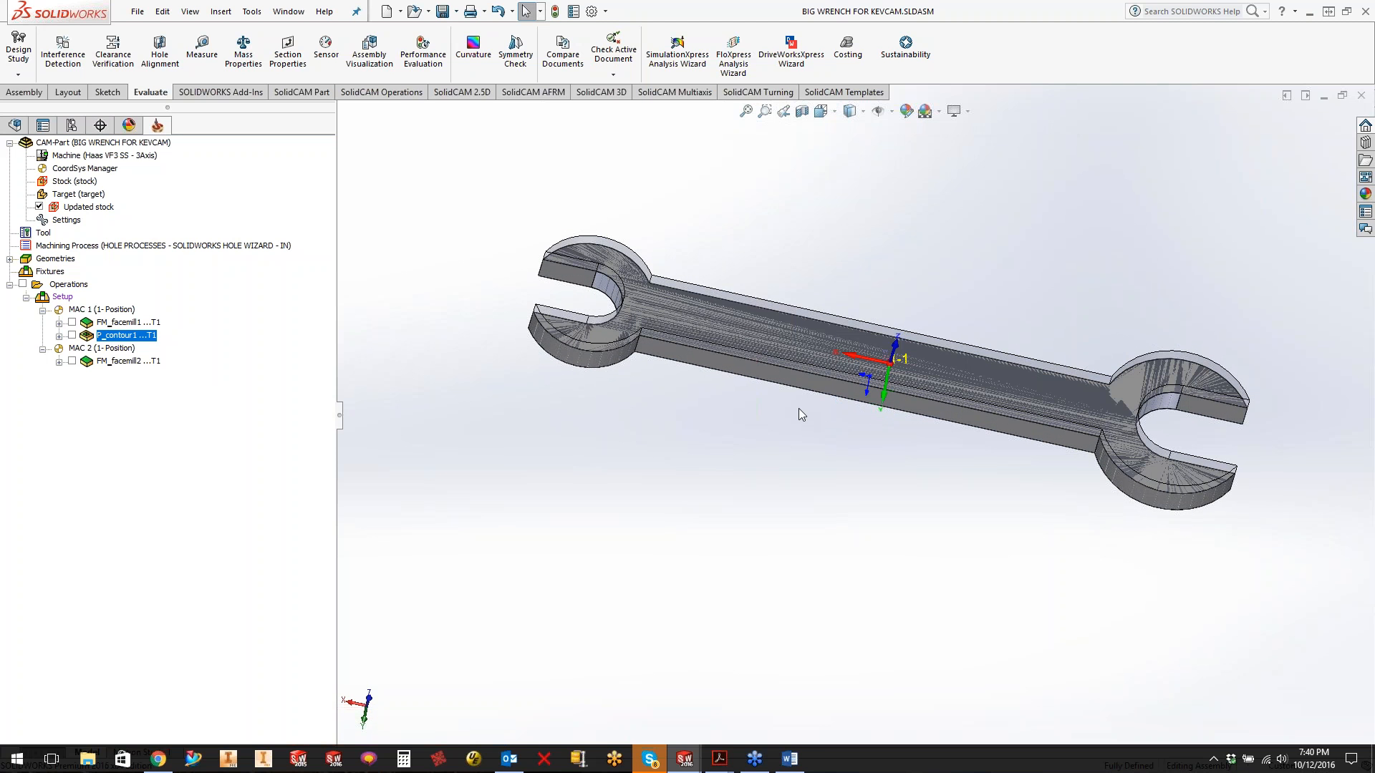
key(Up)
key(Up)
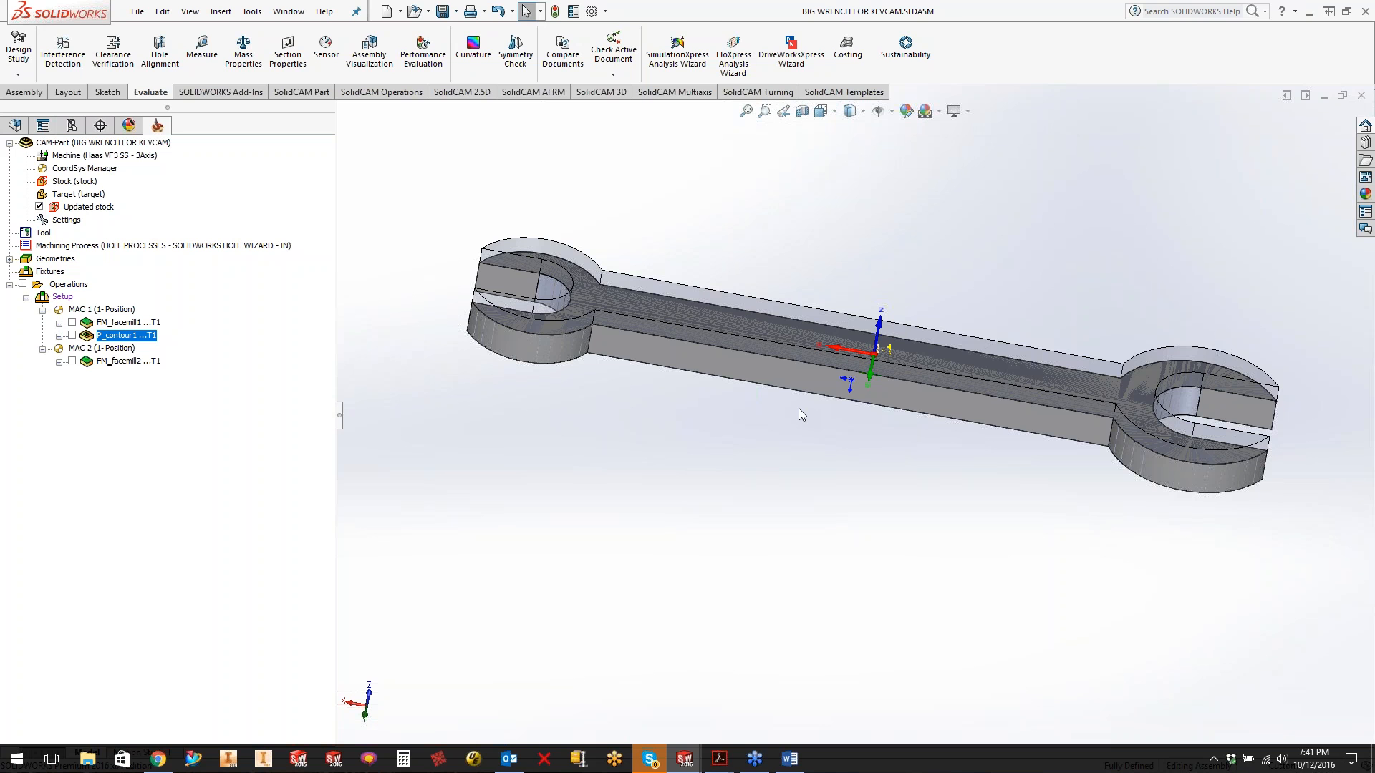
- Switch to Adobe Acrobat Reader, view SC_KevCAM-Tell-A-Friend_EN.pdf maximized, then return to SOLIDWORKS
mouse_move(713, 760)
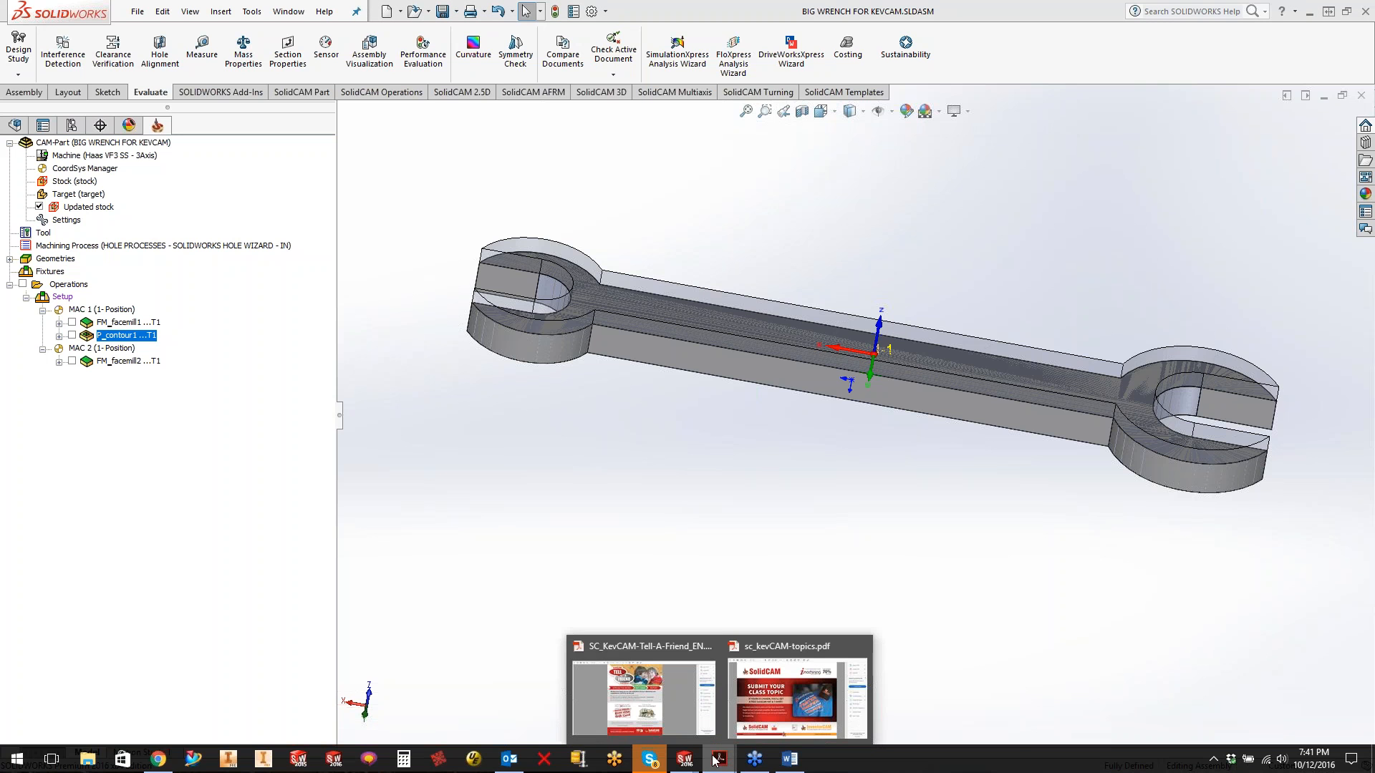
click(672, 709)
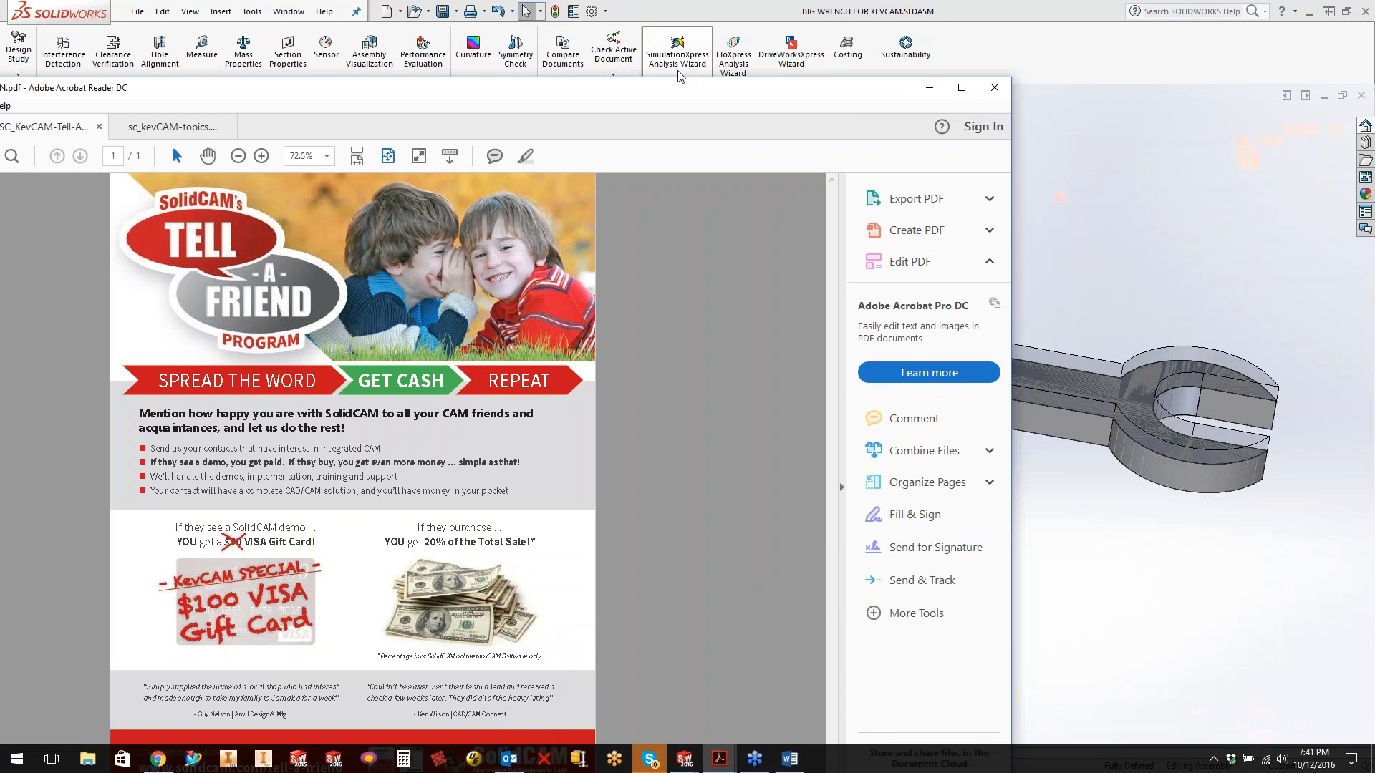
double_click(645, 88)
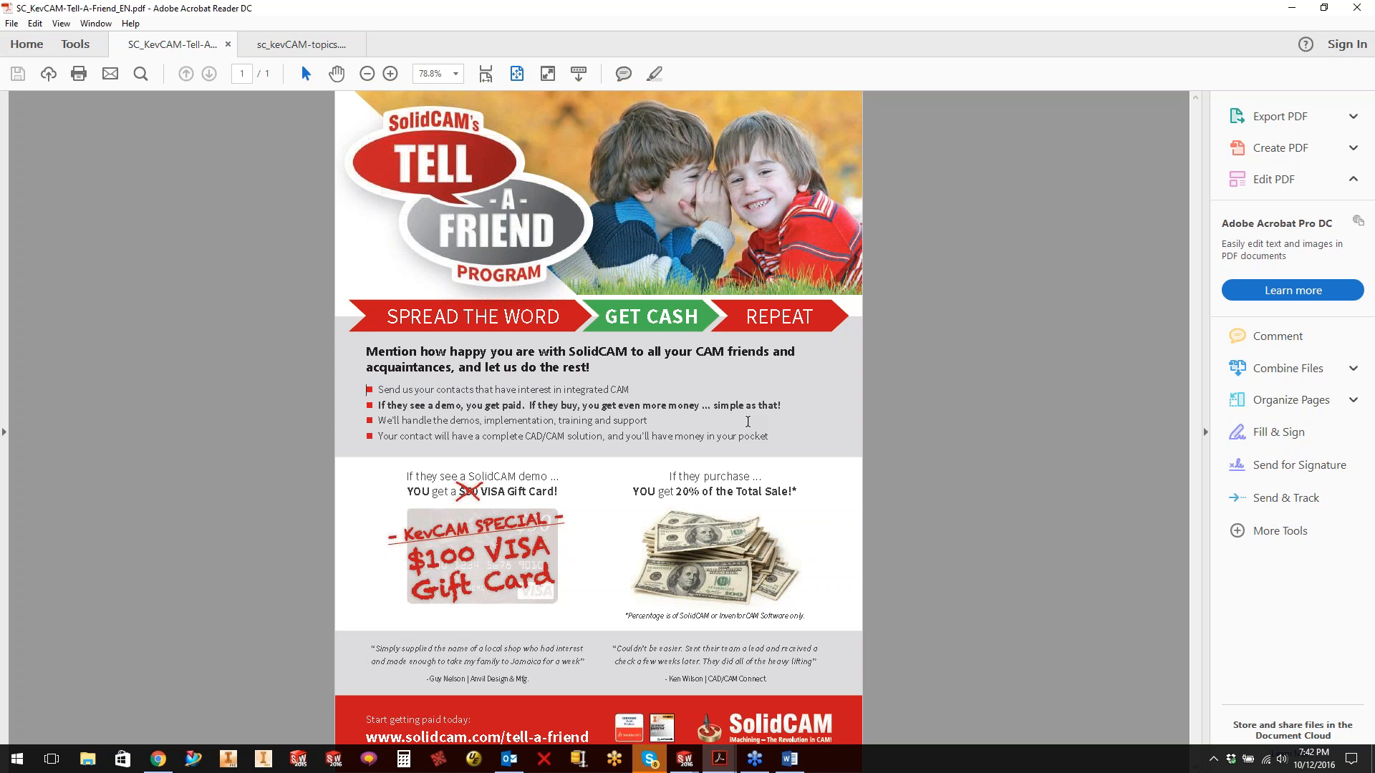
click(1290, 8)
- Edit the stock definition and add the two small rectangular blocks on the wrench's handle to its solids
click(46, 233)
click(77, 182)
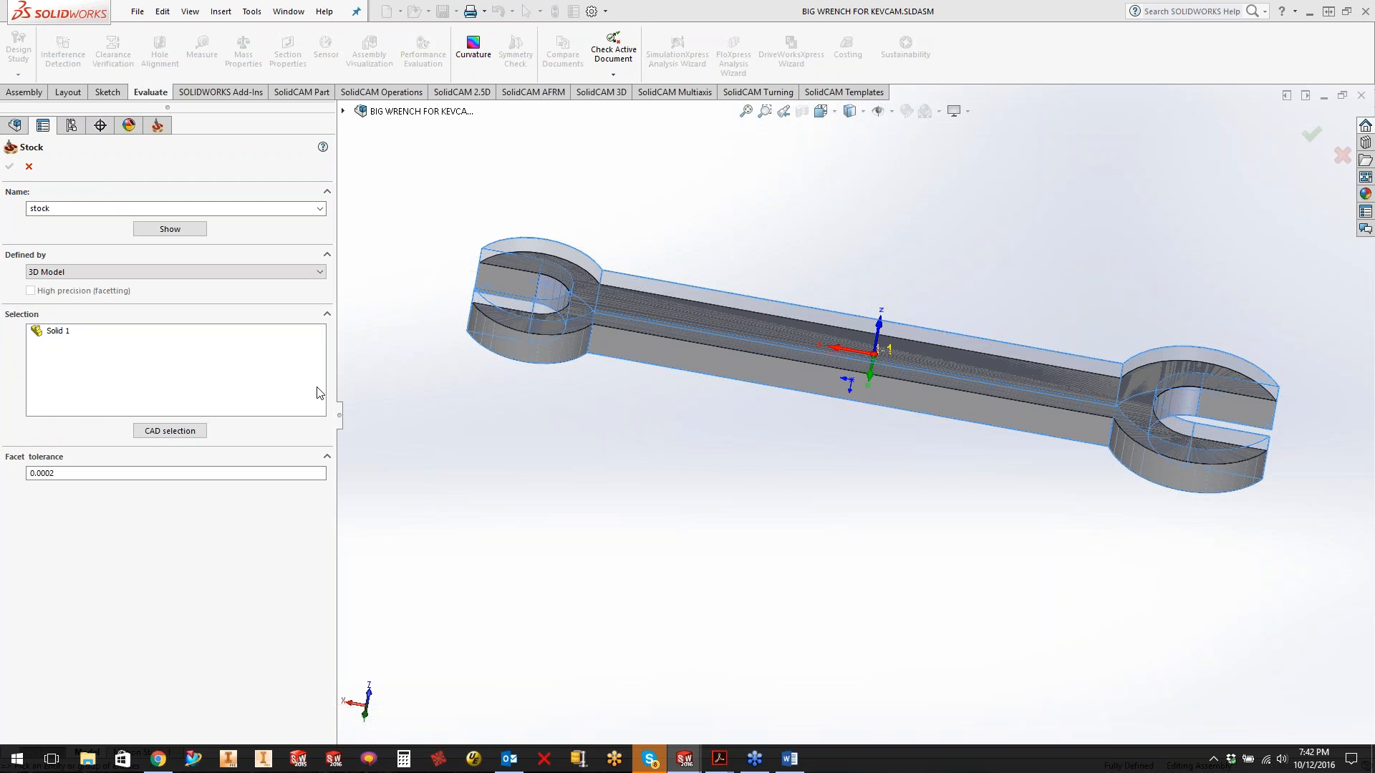
middle_drag(894, 349, 895, 423)
middle_drag(796, 366, 800, 437)
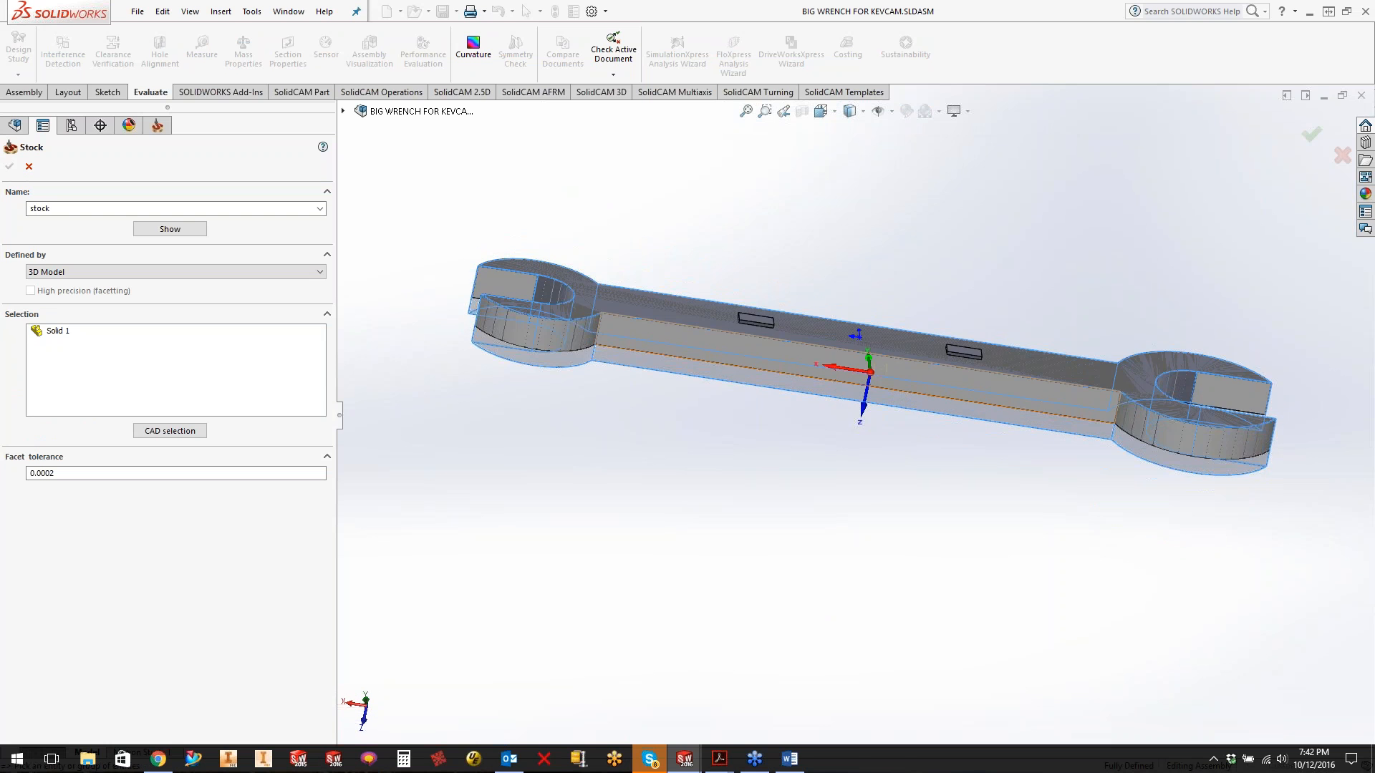
scroll(801, 350, down, 4)
click(739, 313)
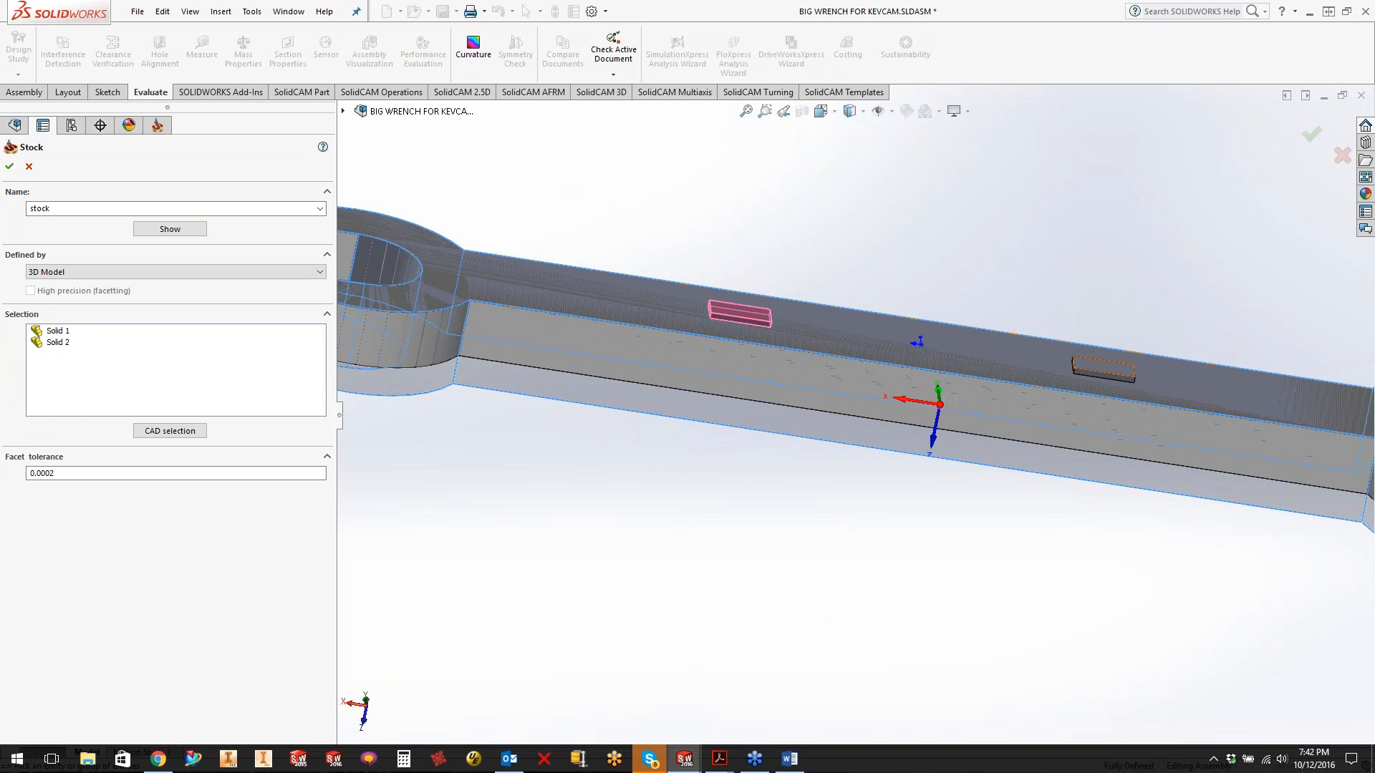
click(1103, 369)
click(10, 166)
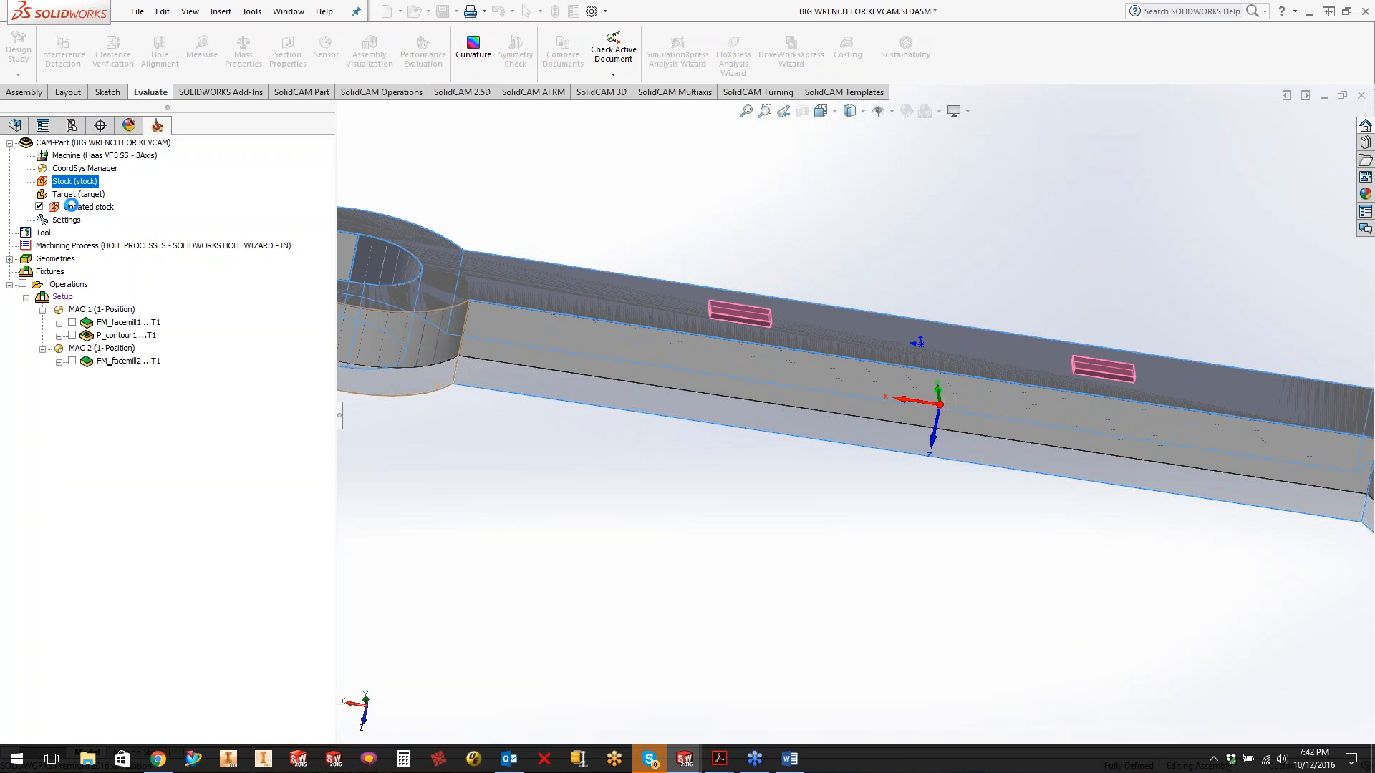
- Edit the target definition and remove the two small rectangular block solids, keeping only the wrench body
double_click(79, 195)
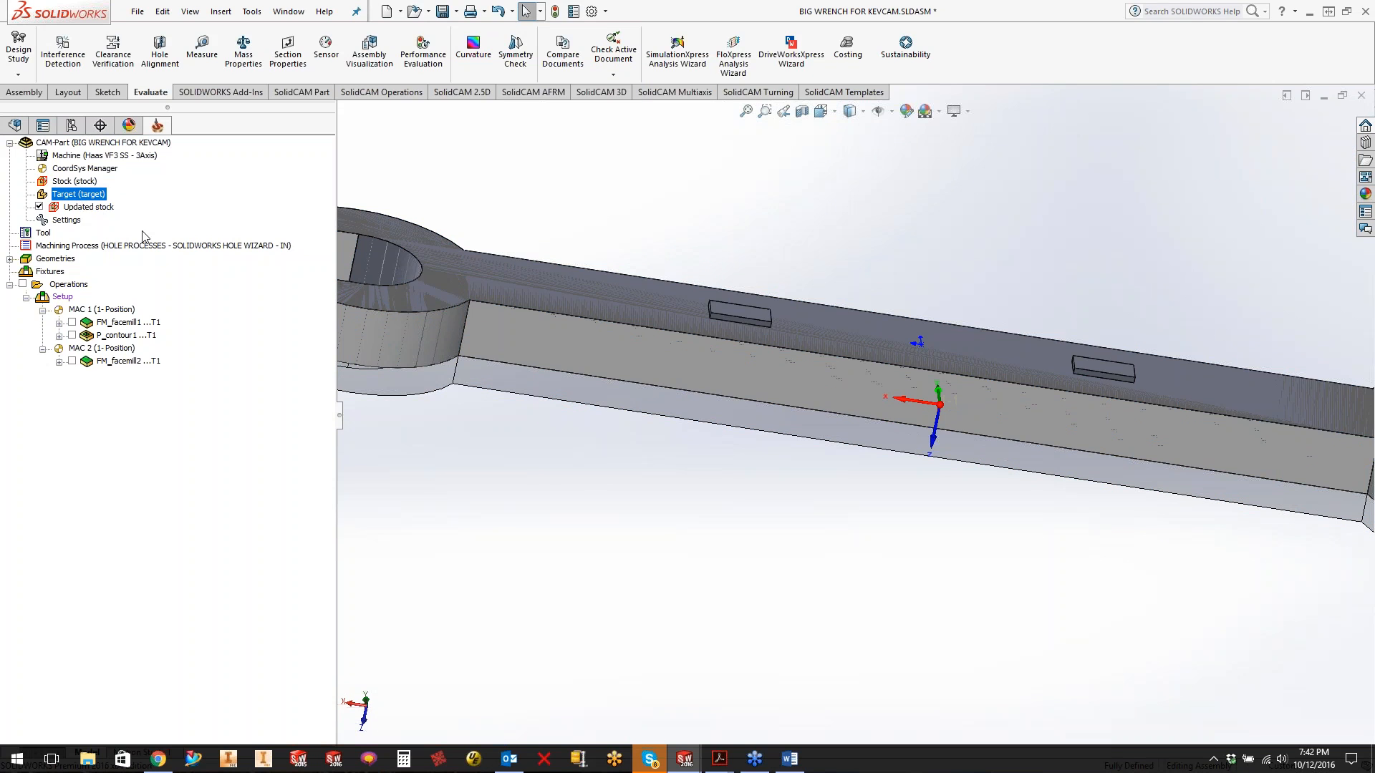
right_click(61, 293)
click(100, 300)
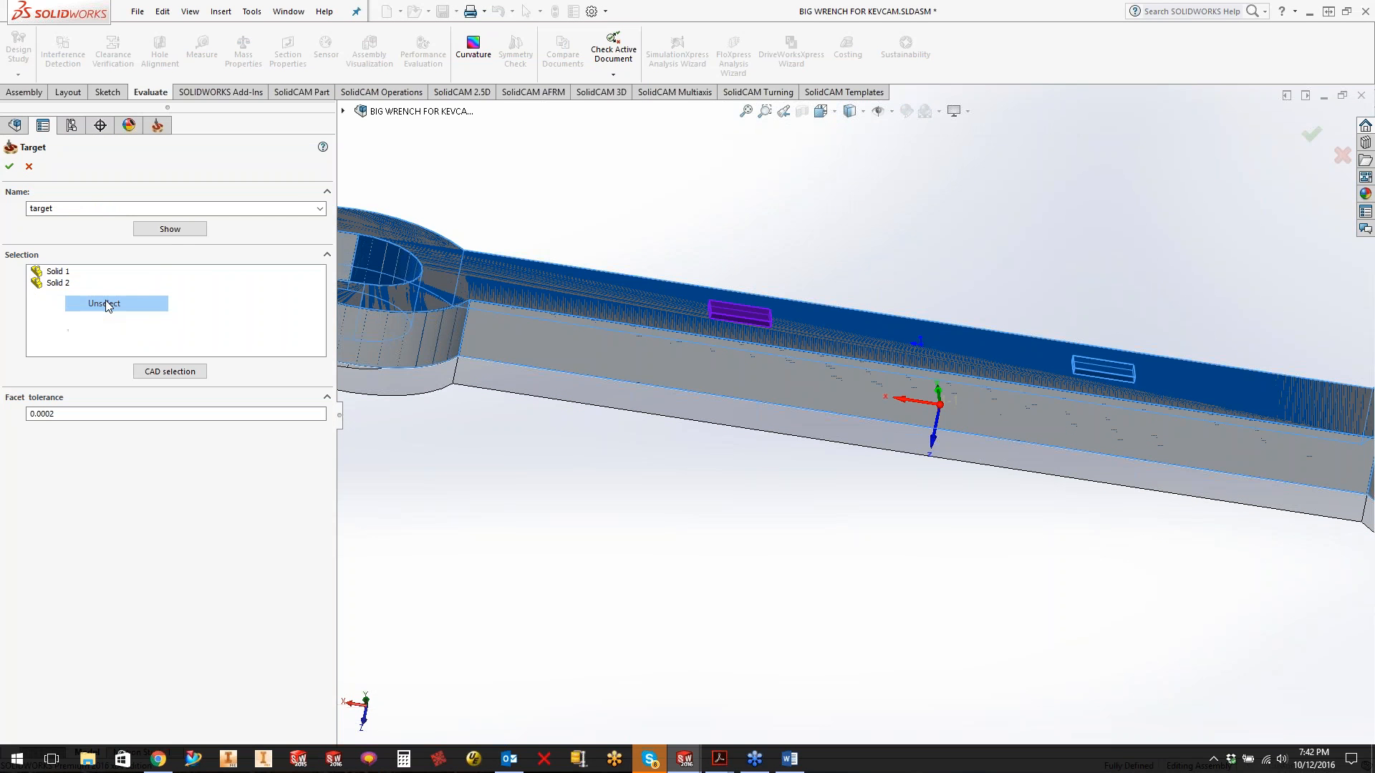
right_click(58, 284)
click(85, 293)
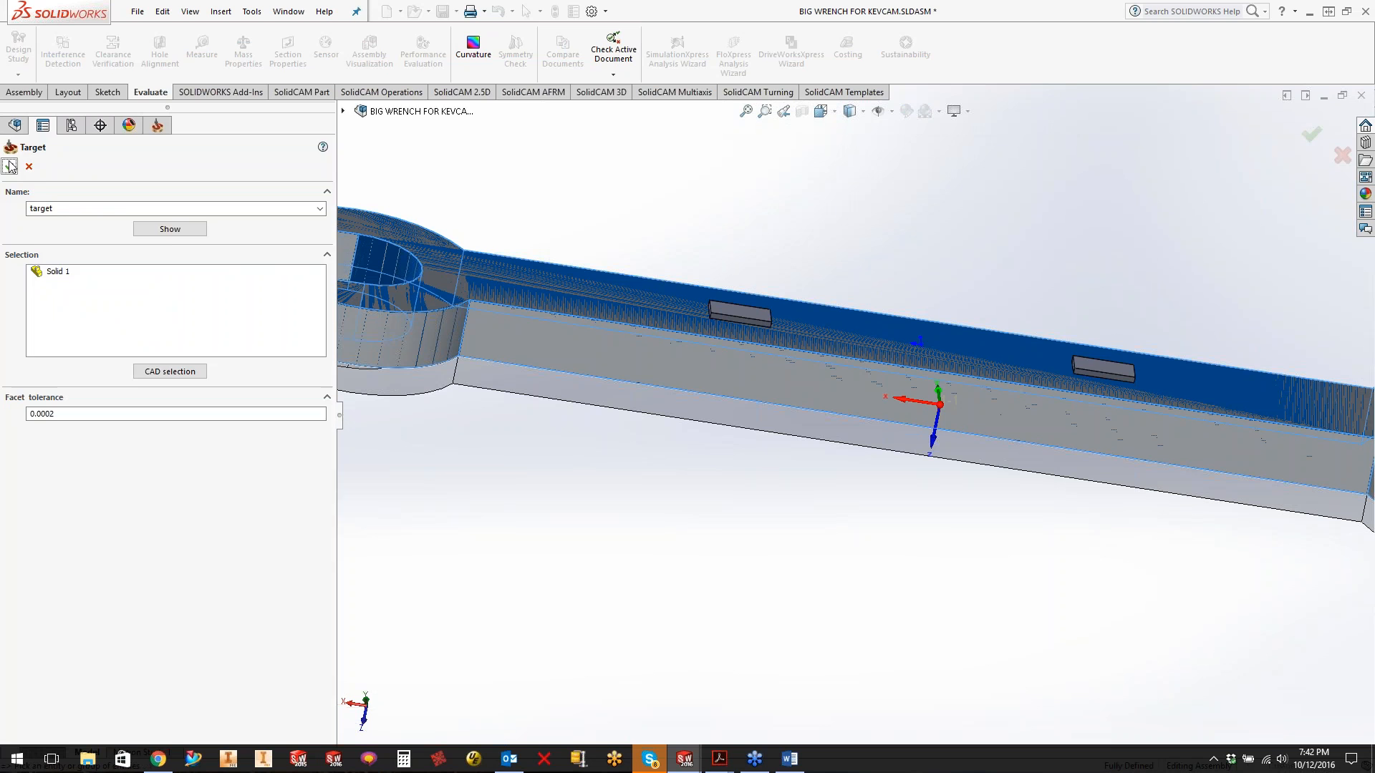
click(9, 166)
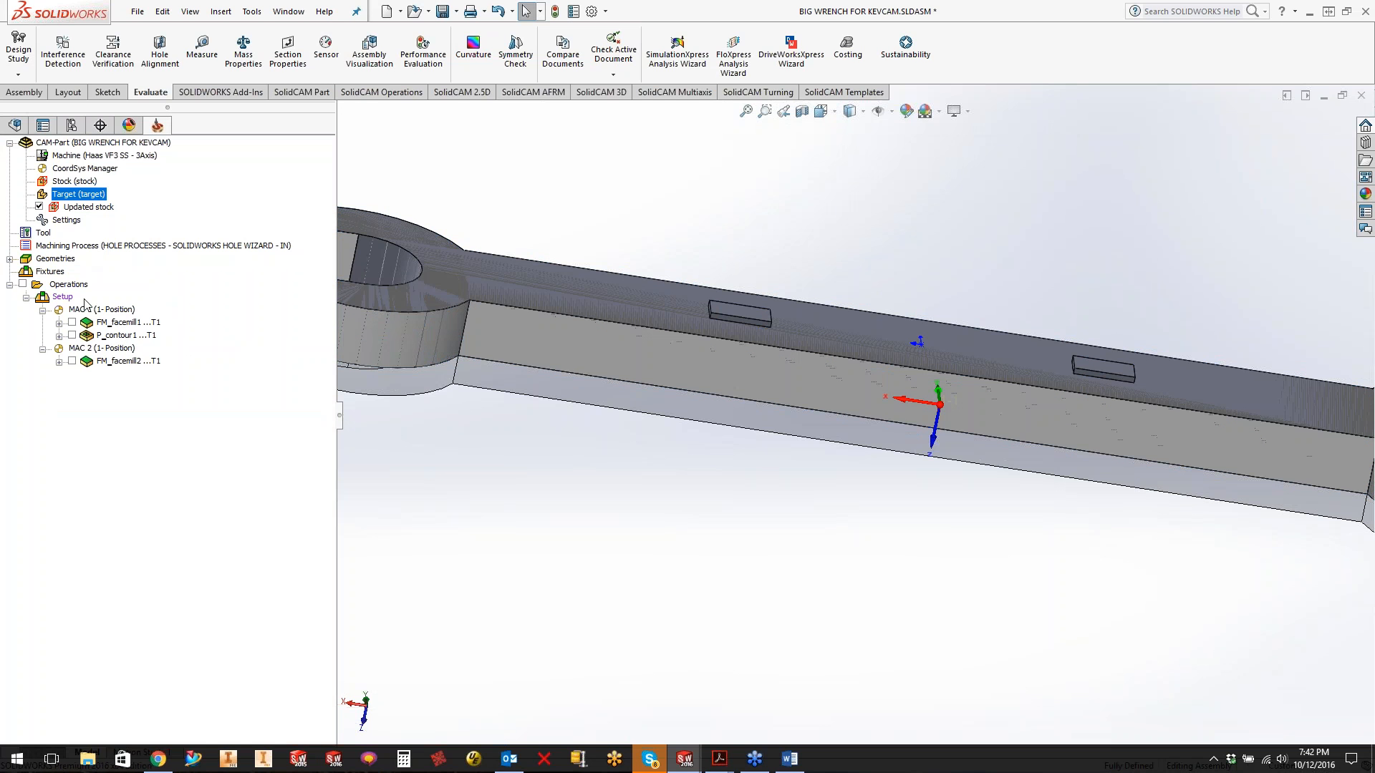
- Simulate the operations in SolidVerify and play FM_facemill2 over the two raised blocks on the wrench's handle
right_click(66, 287)
click(107, 506)
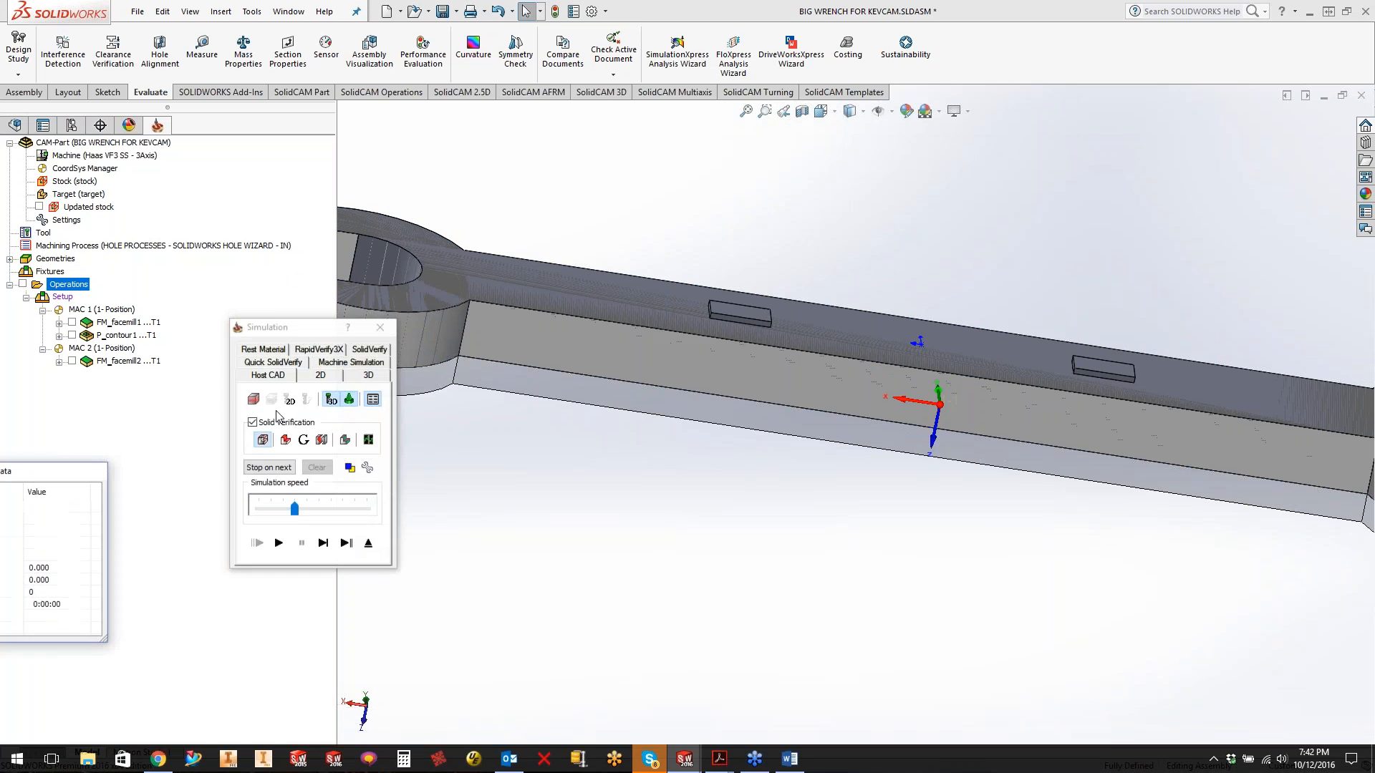
click(369, 350)
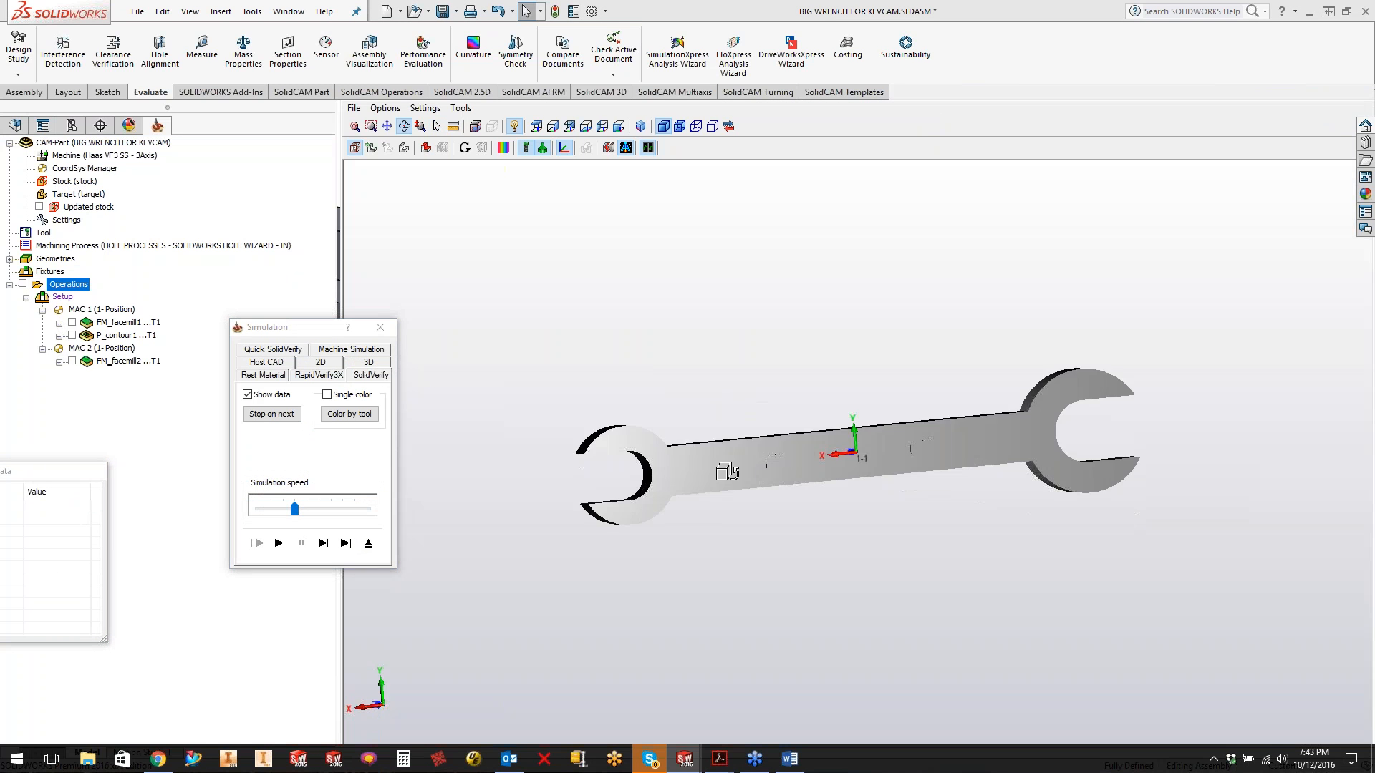
drag(788, 526, 748, 475)
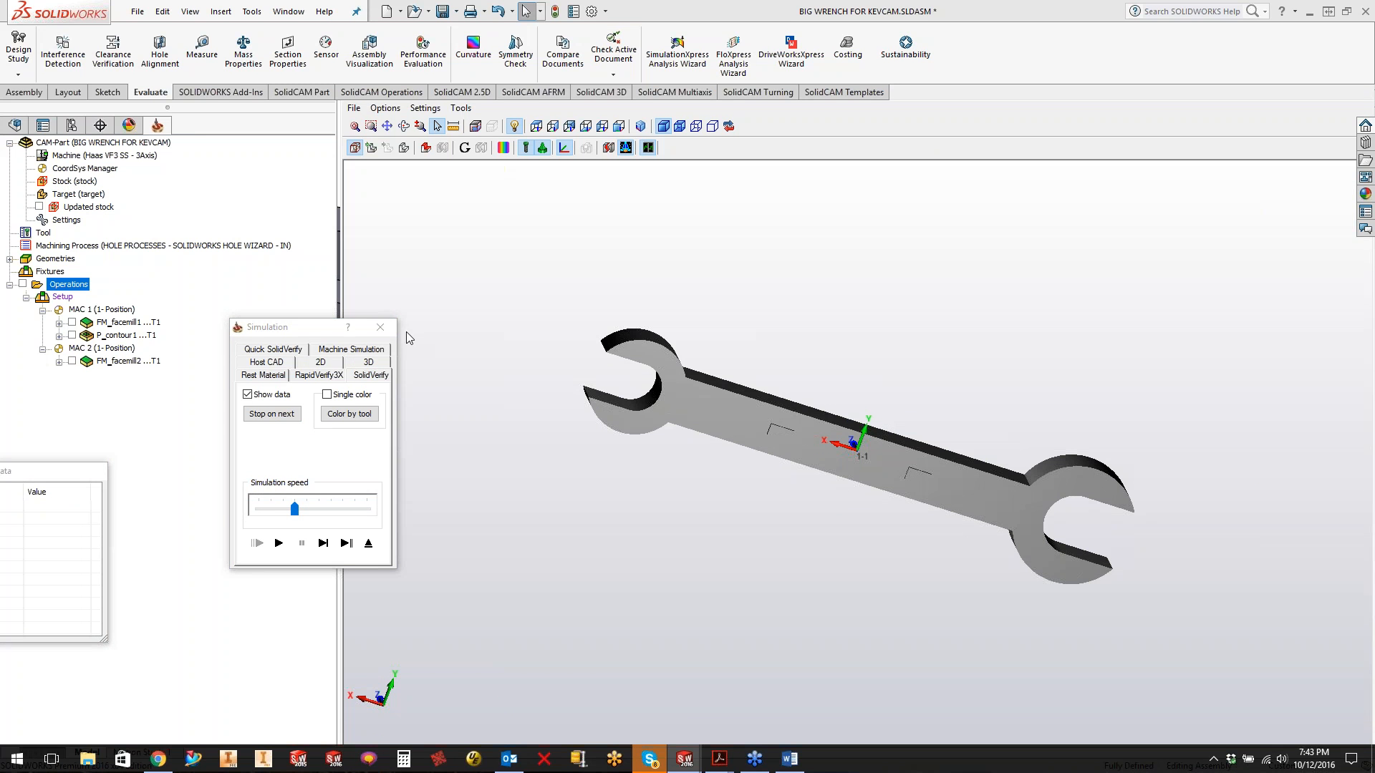
click(104, 361)
click(323, 542)
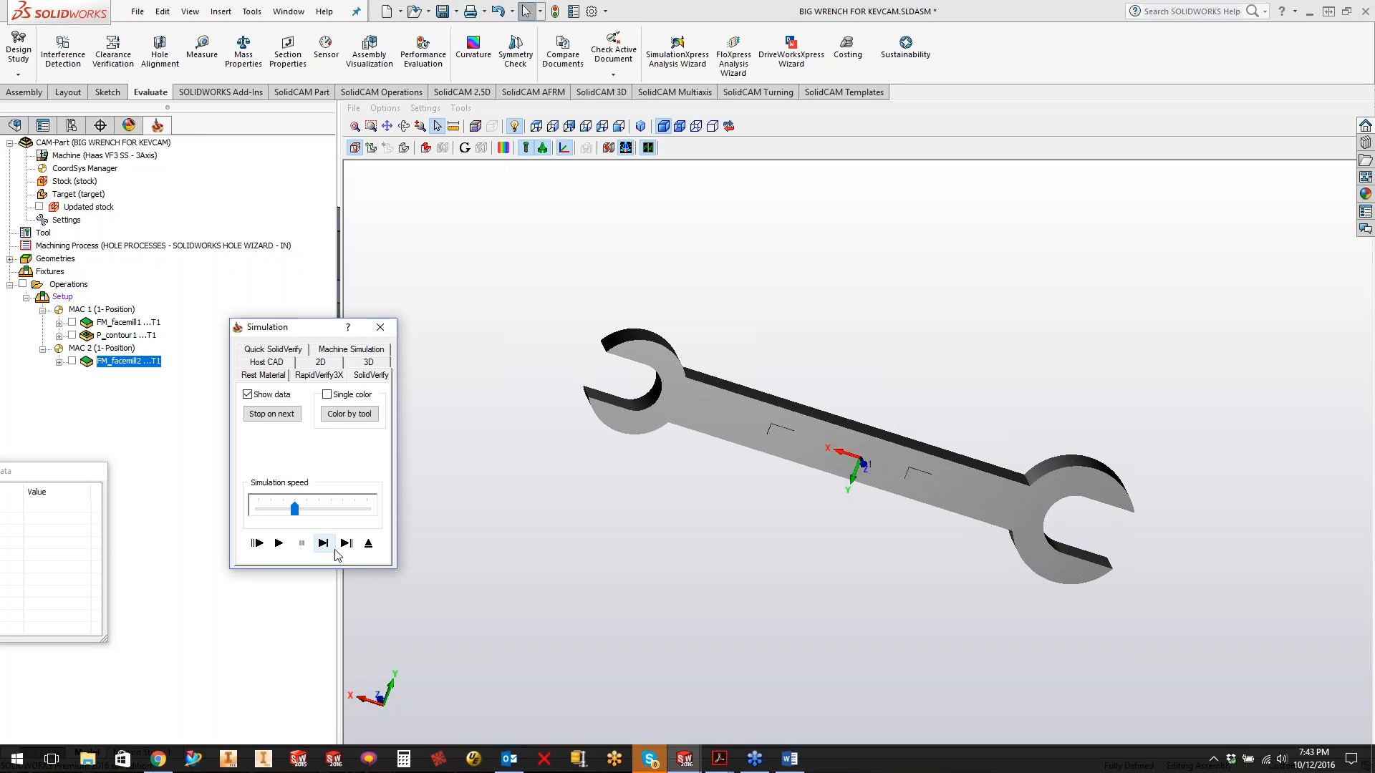
click(279, 544)
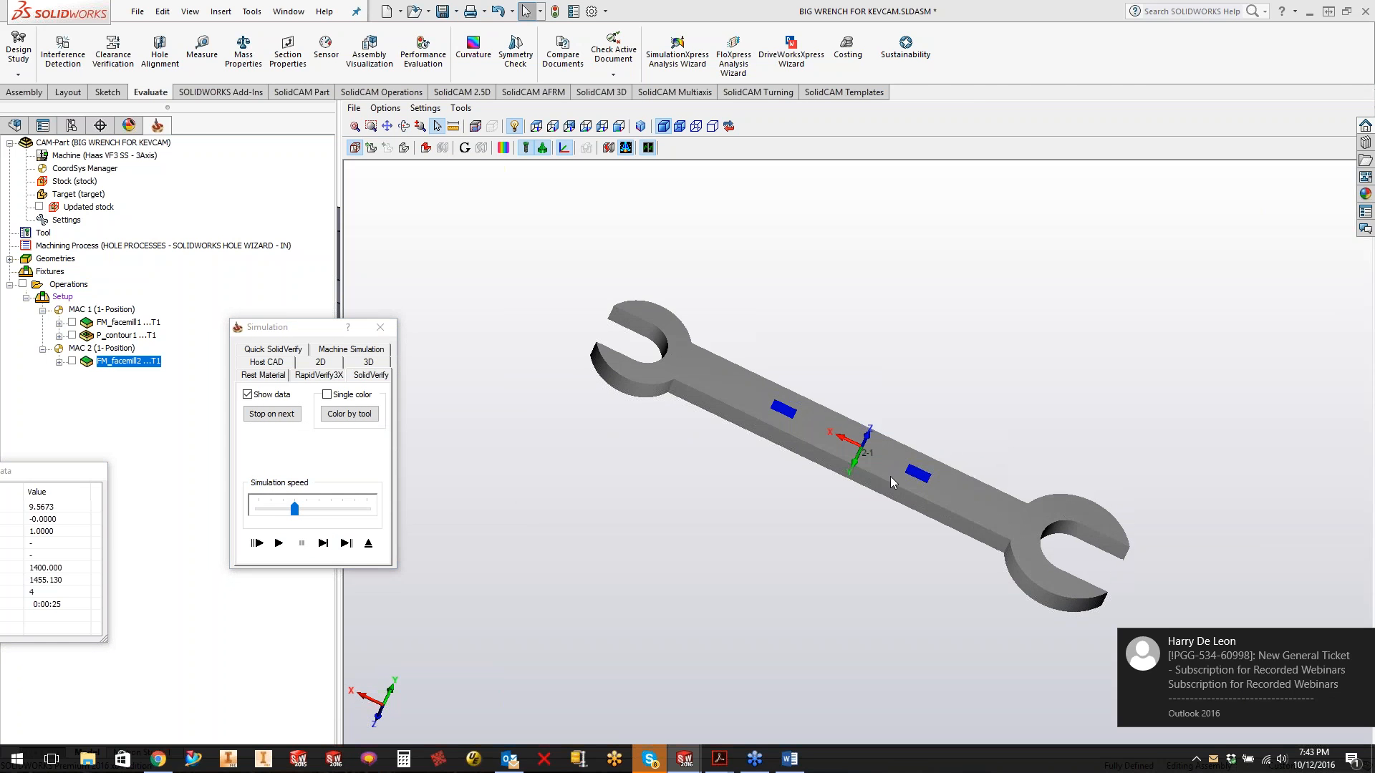